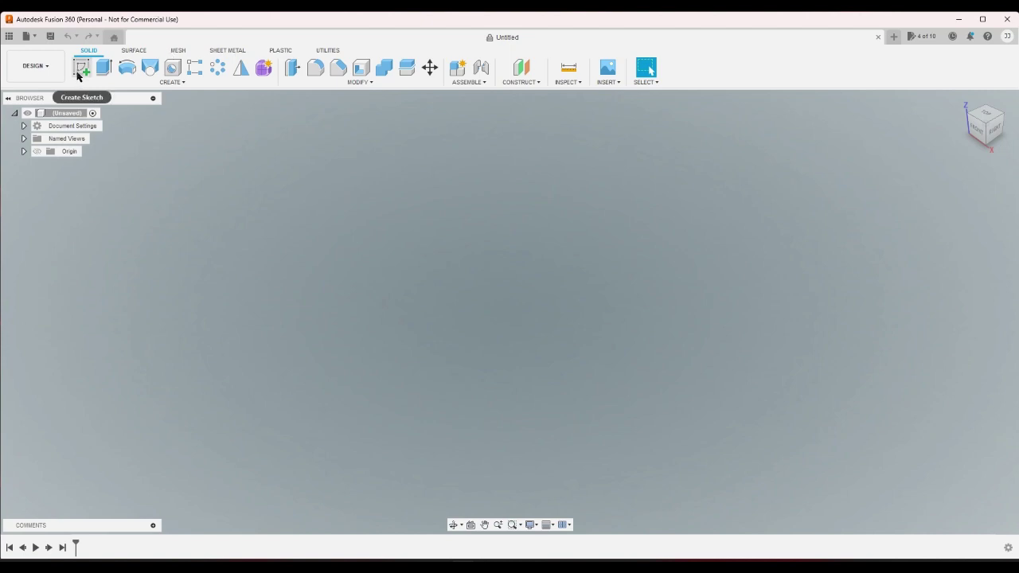
Step: Start a sketch on the plane facing the Right view and draw a circle about 68 mm in diameter centred on the origin
click(81, 67)
click(545, 279)
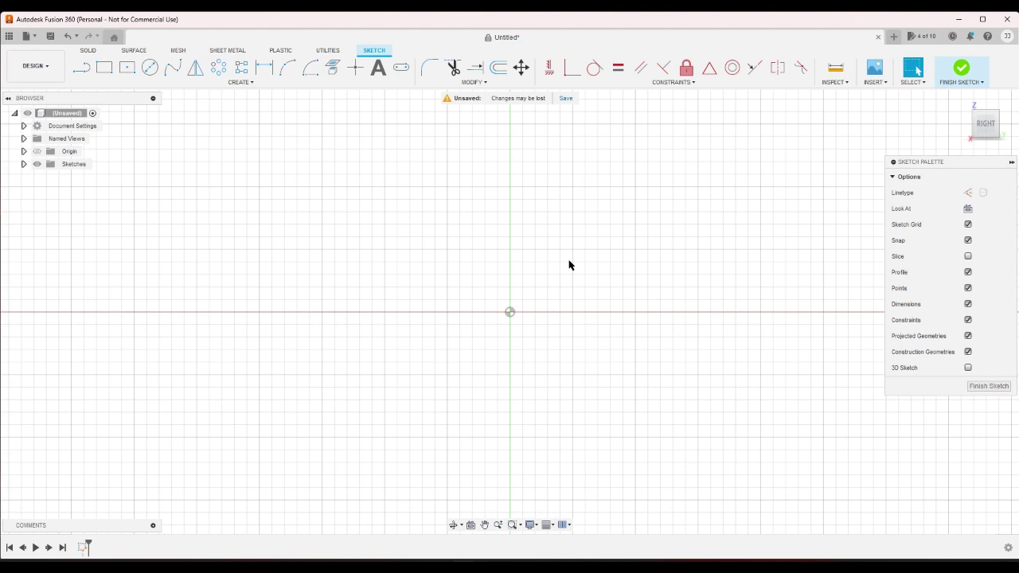
click(157, 72)
click(509, 311)
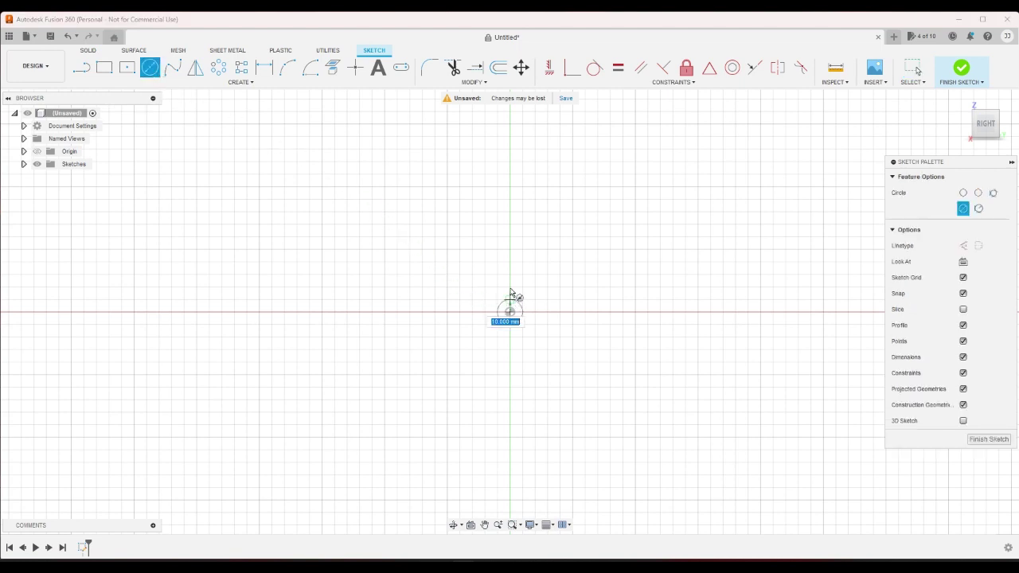
click(462, 246)
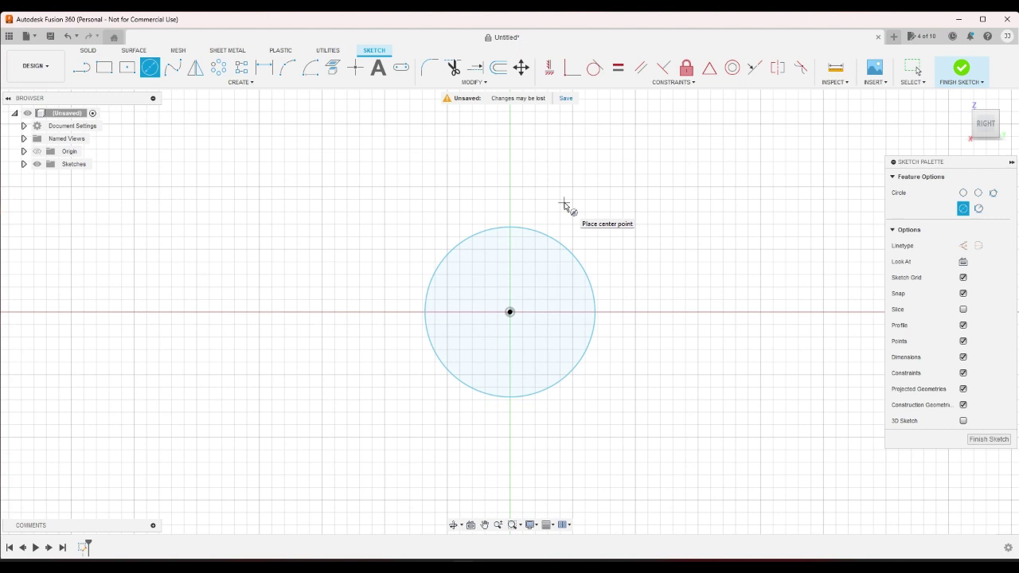
Step: Draw a horizontal chord across the circle, below its centre
click(263, 69)
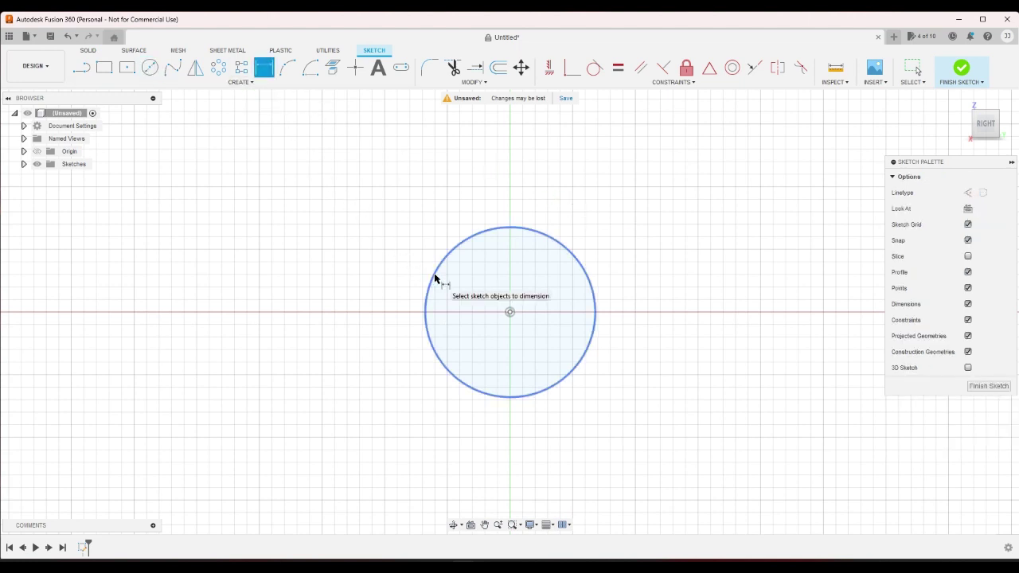
click(83, 69)
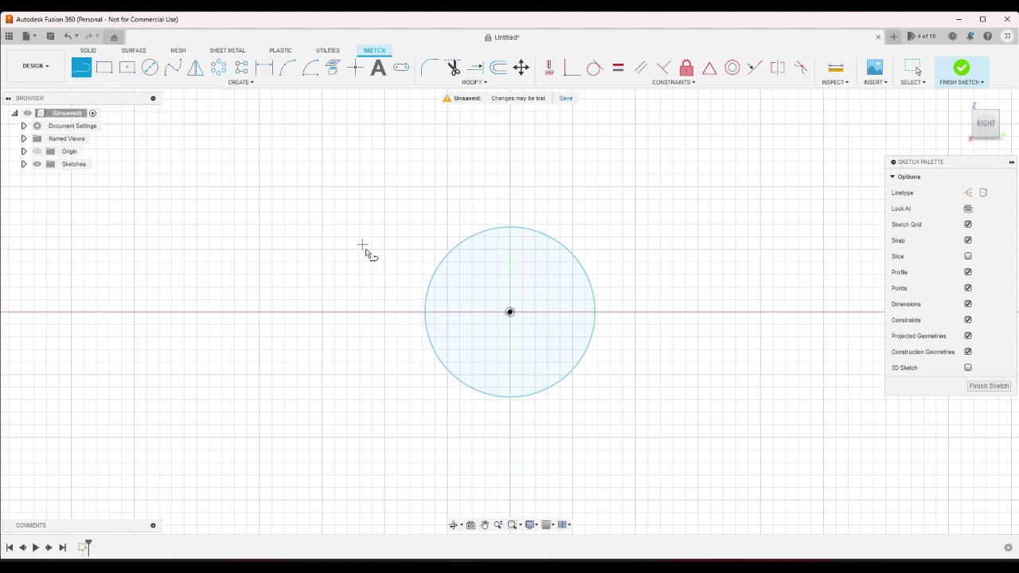
click(430, 344)
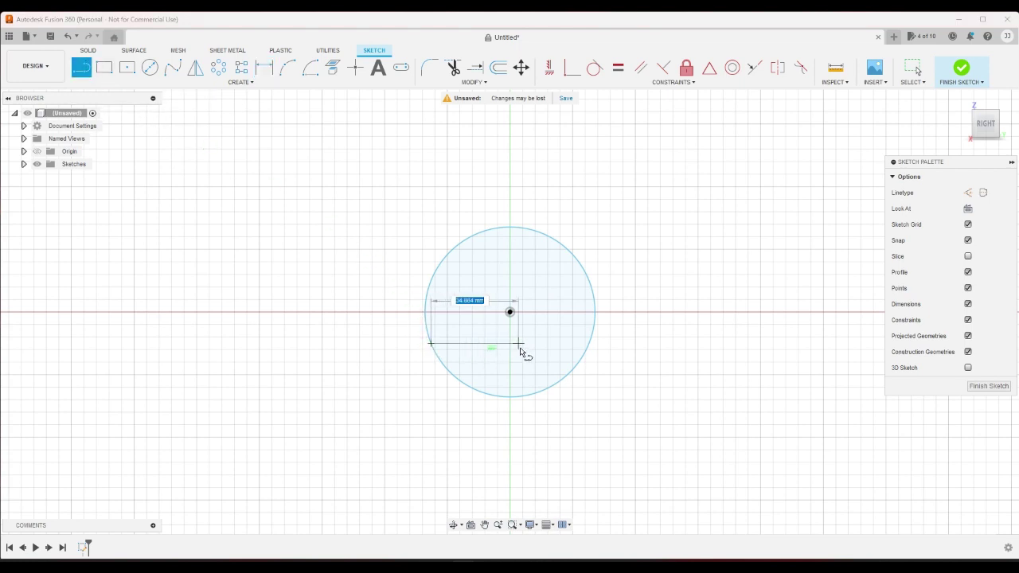
double_click(590, 344)
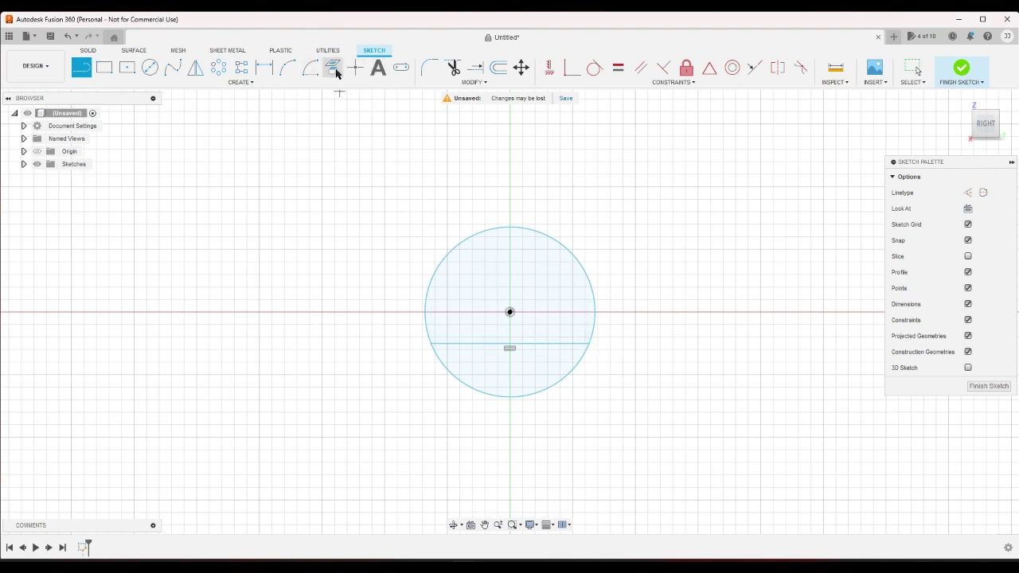
Step: Try trimming away the circle's arc below the chord, and undo back to the full circle
click(453, 69)
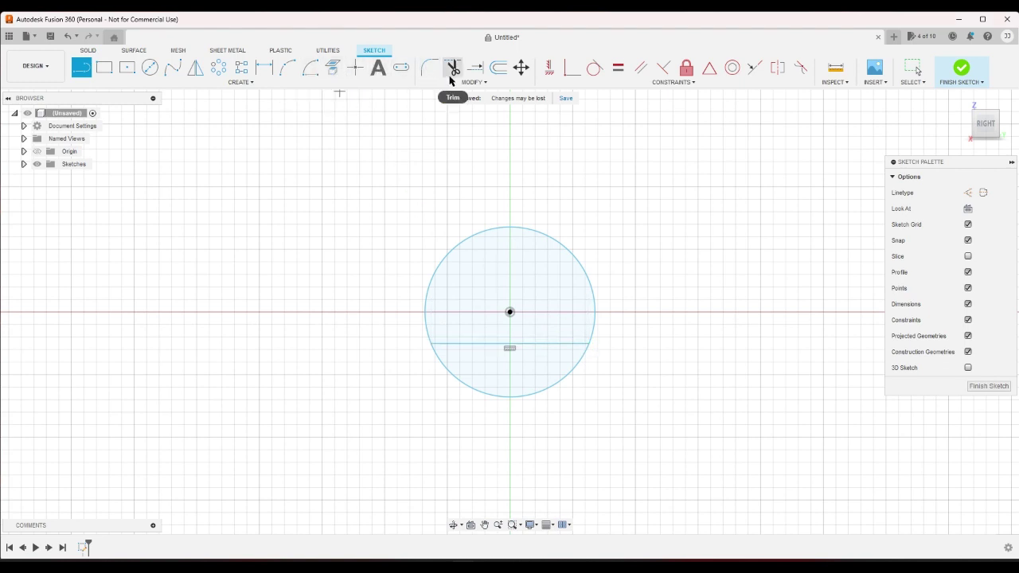
click(449, 376)
right_click(429, 394)
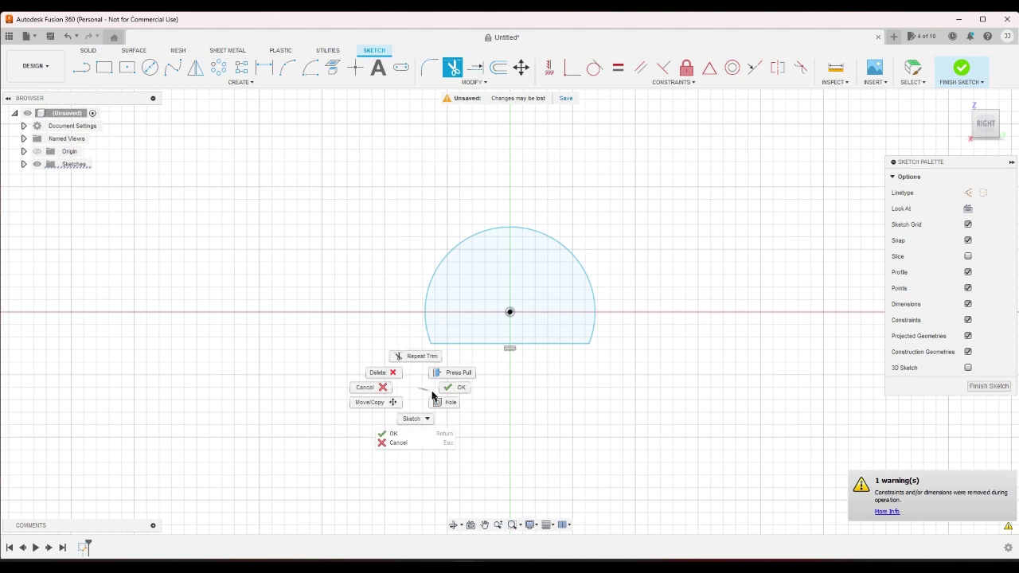
click(455, 388)
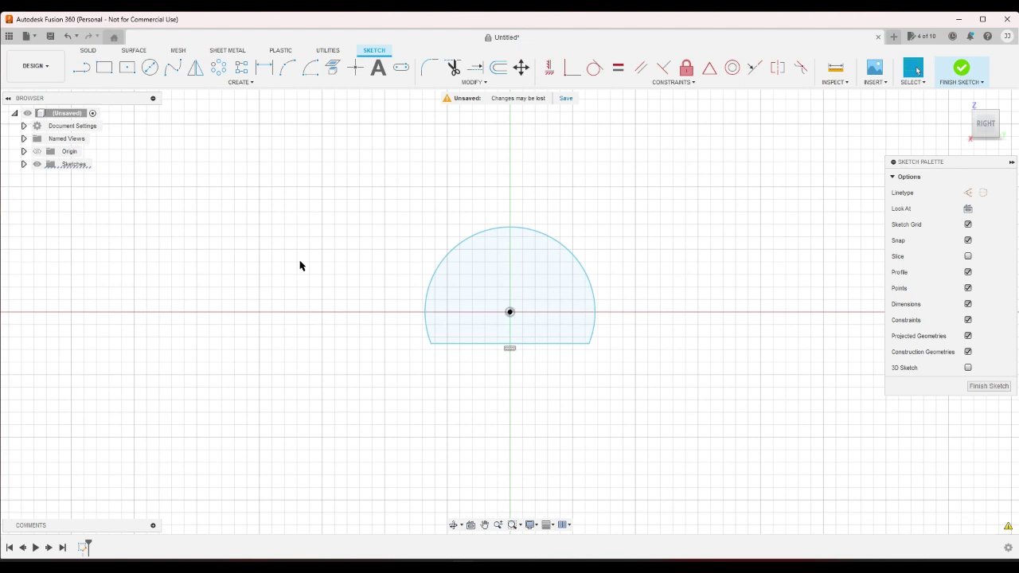
key(ctrl+z)
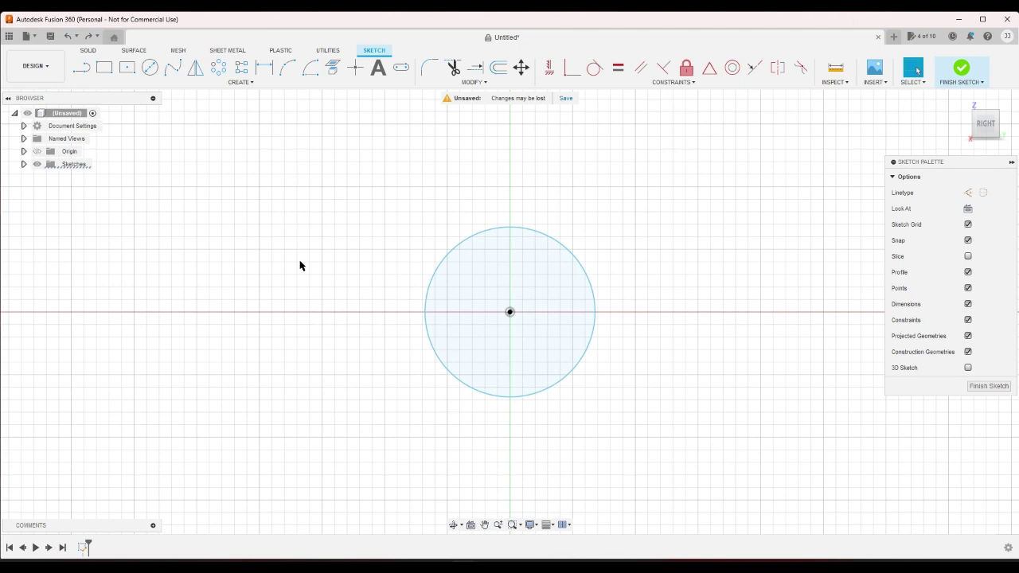
Step: Dimension the circle's diameter as 52 mm
click(266, 69)
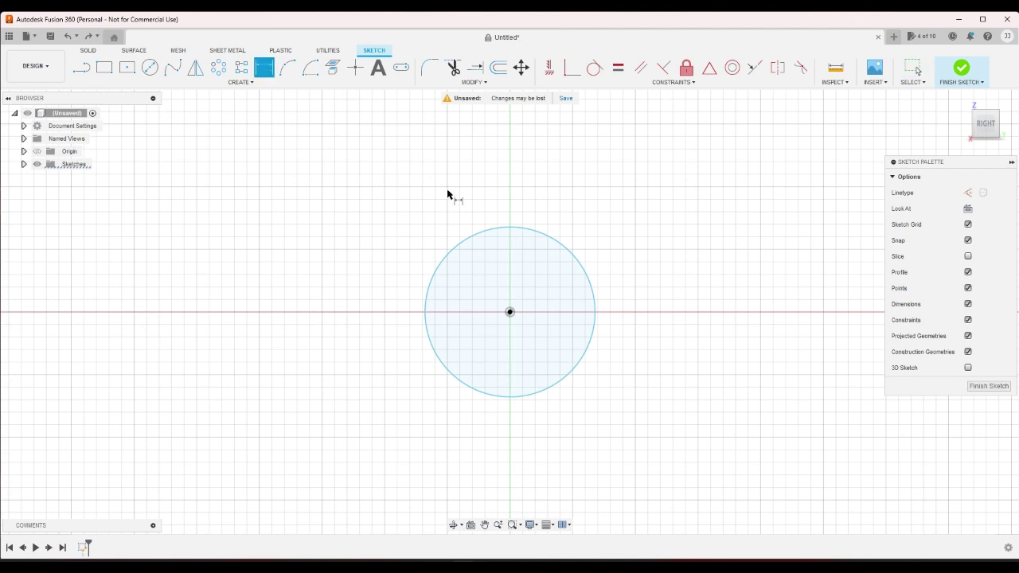
click(486, 248)
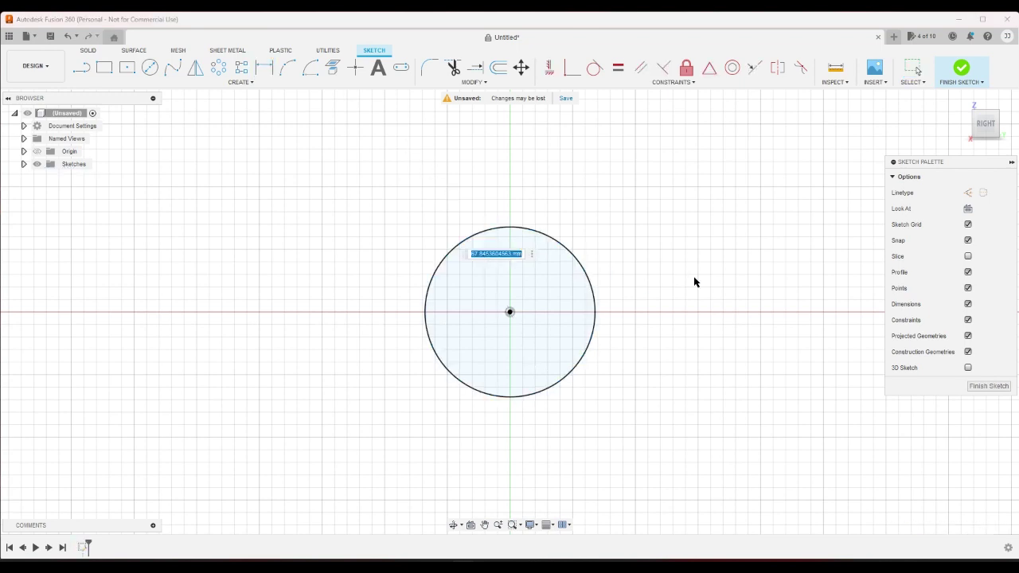
text(52)
key(Return)
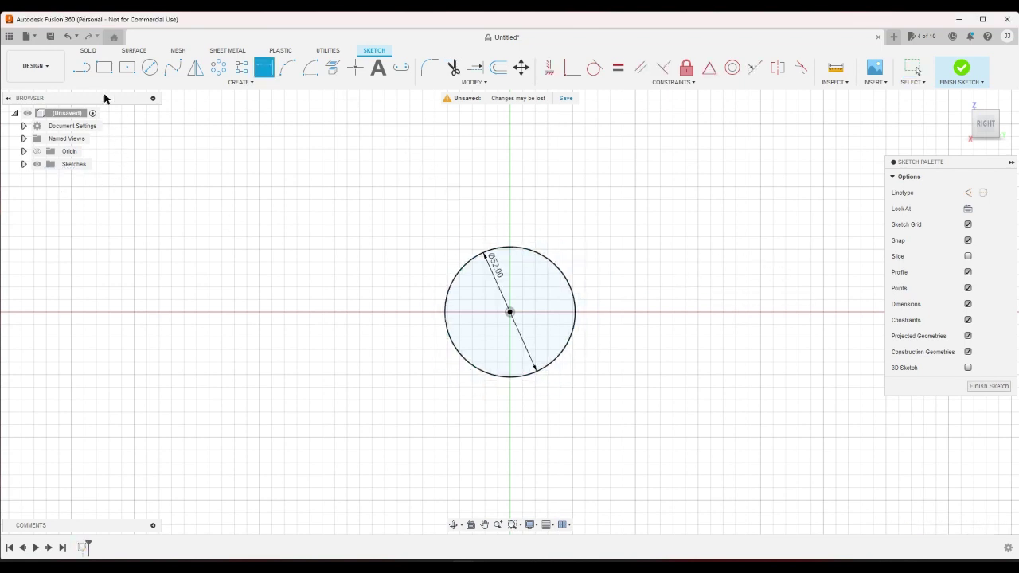
Step: Draw two horizontal lines from the circle's centre to its opposite edges, splitting the circle in half
key(l)
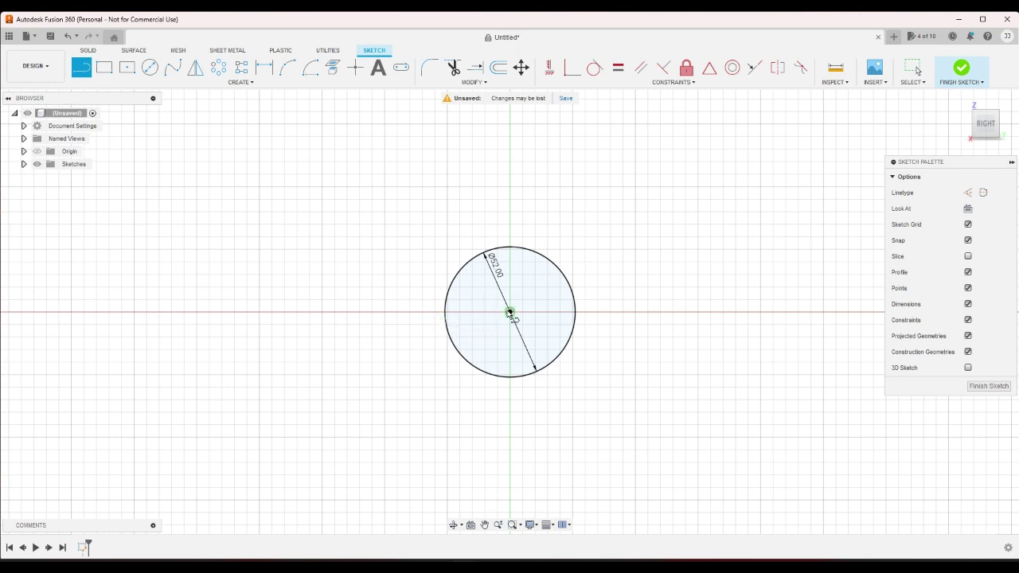
click(510, 313)
click(446, 312)
click(509, 312)
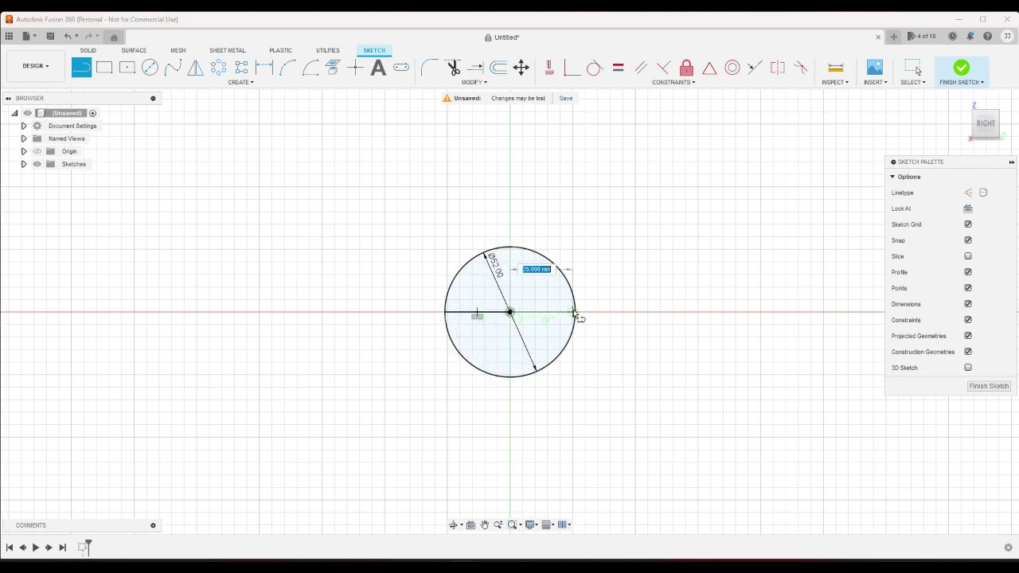
click(575, 313)
key(Escape)
key(Escape)
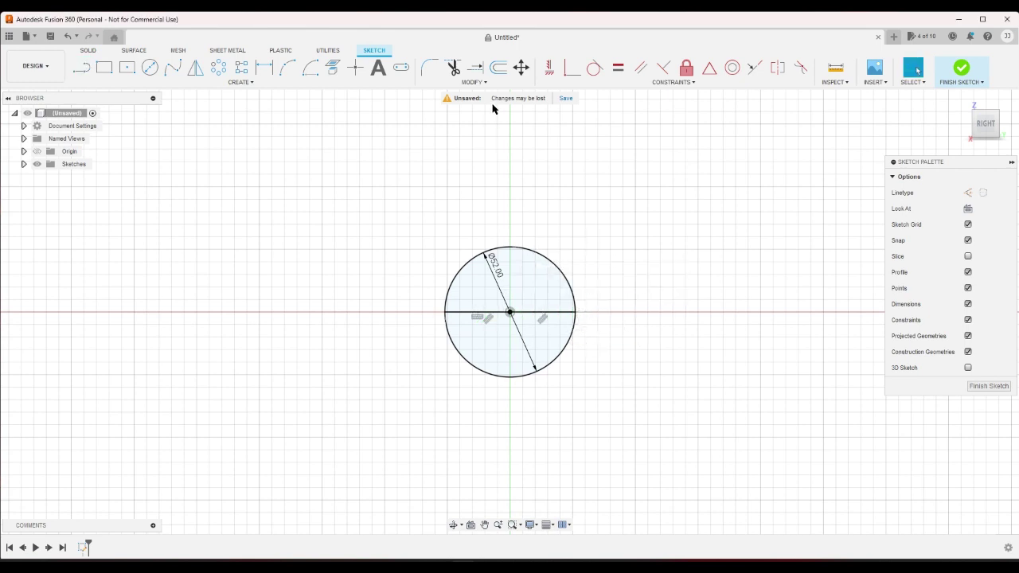
Step: Offset the 52 mm circle inward by 1.2 mm to form a thin ring
click(498, 69)
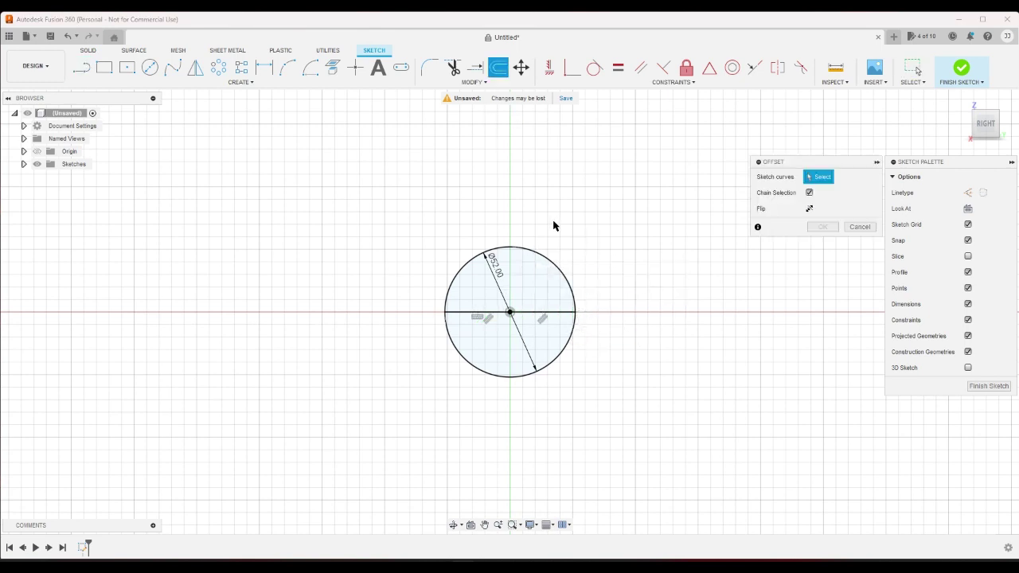
click(547, 263)
text(-)
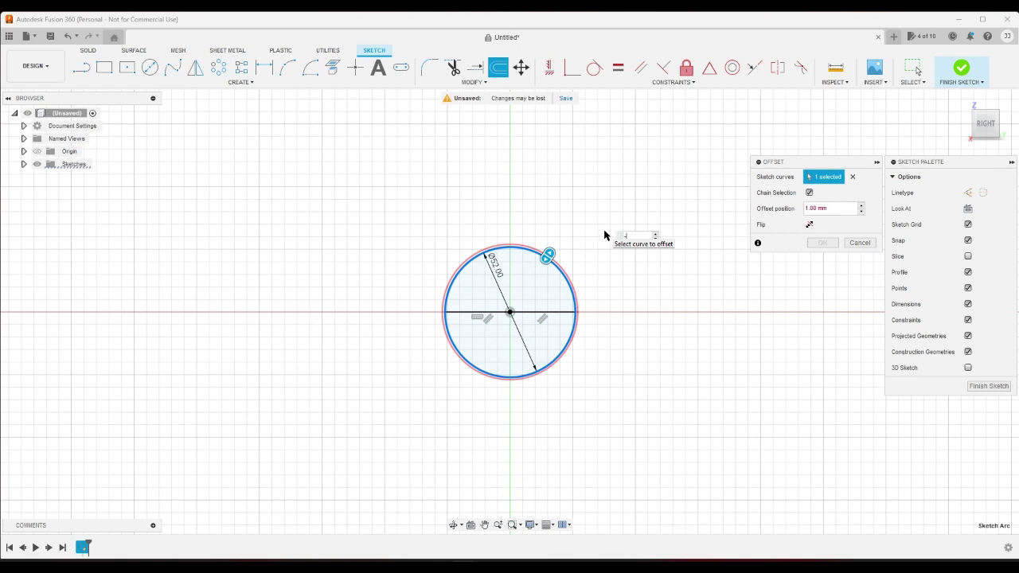
text(1.2)
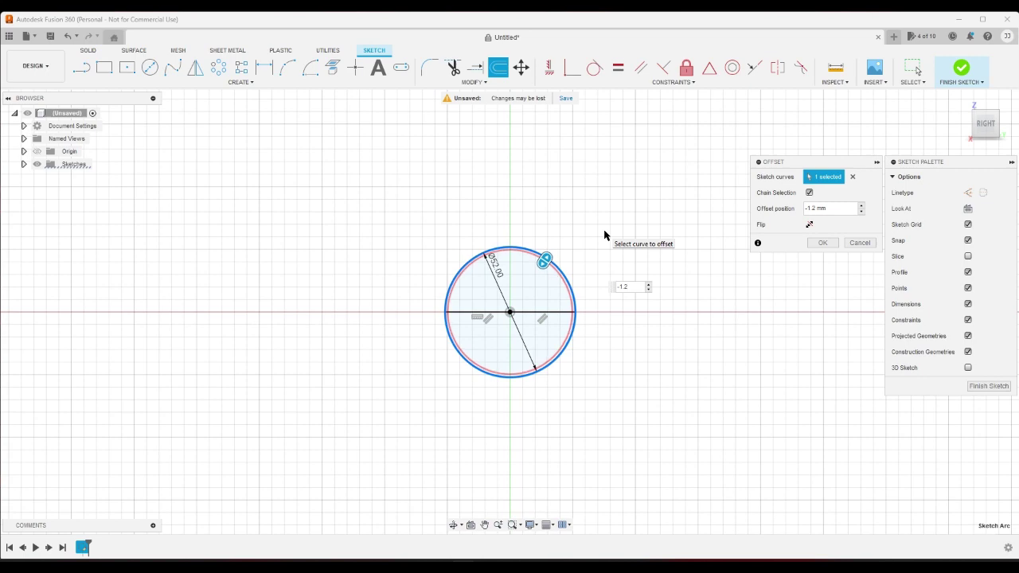
key(Return)
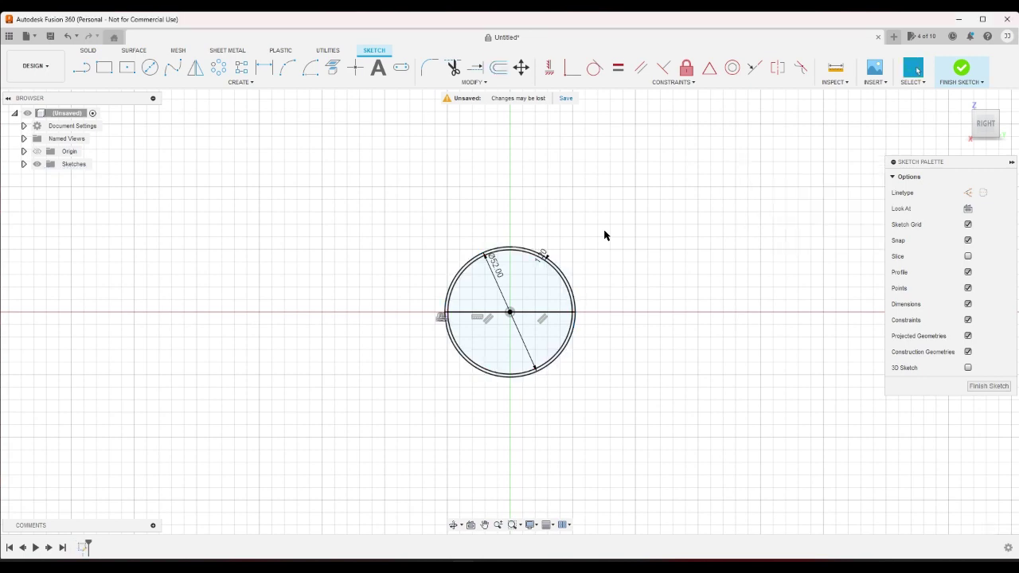
Step: Finish the sketch, and undo the exit to resume editing it
scroll(605, 235, up, 1)
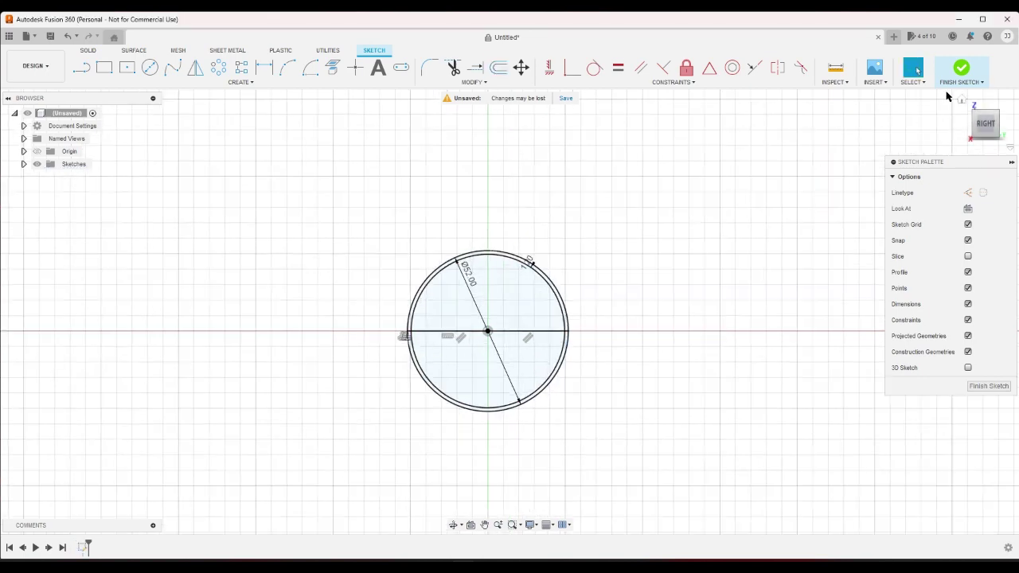
click(960, 70)
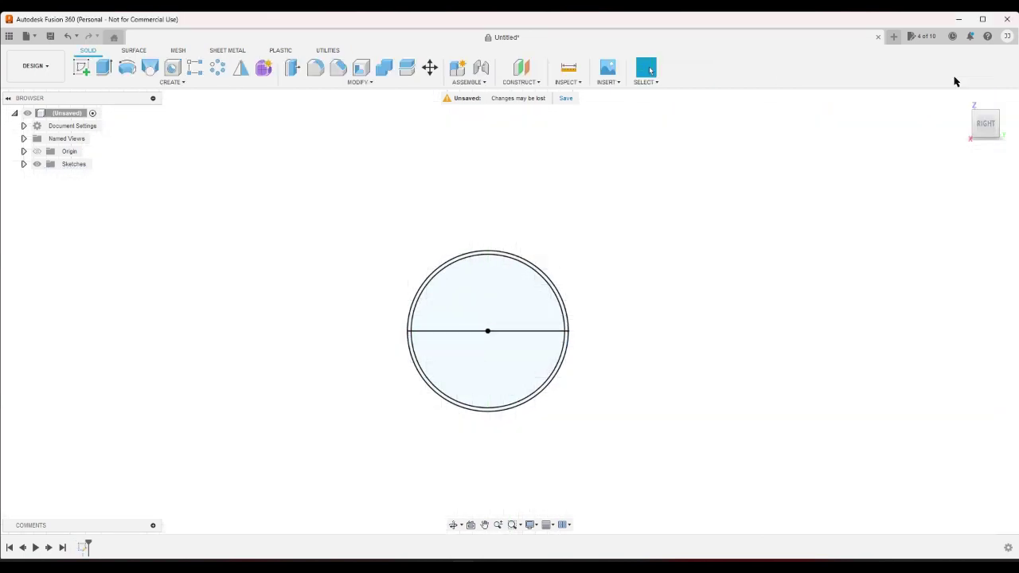
click(66, 36)
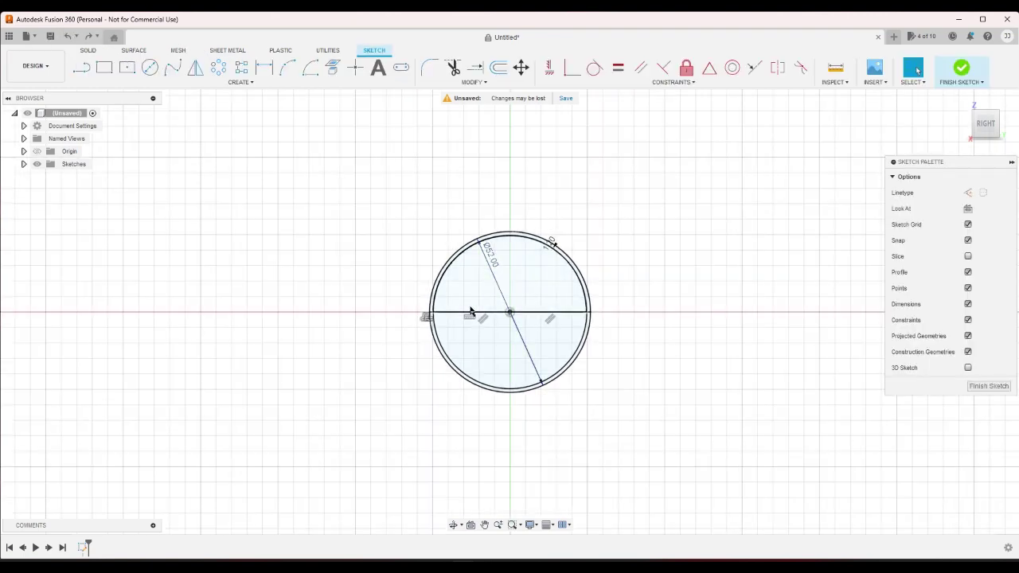
scroll(460, 322, up, 4)
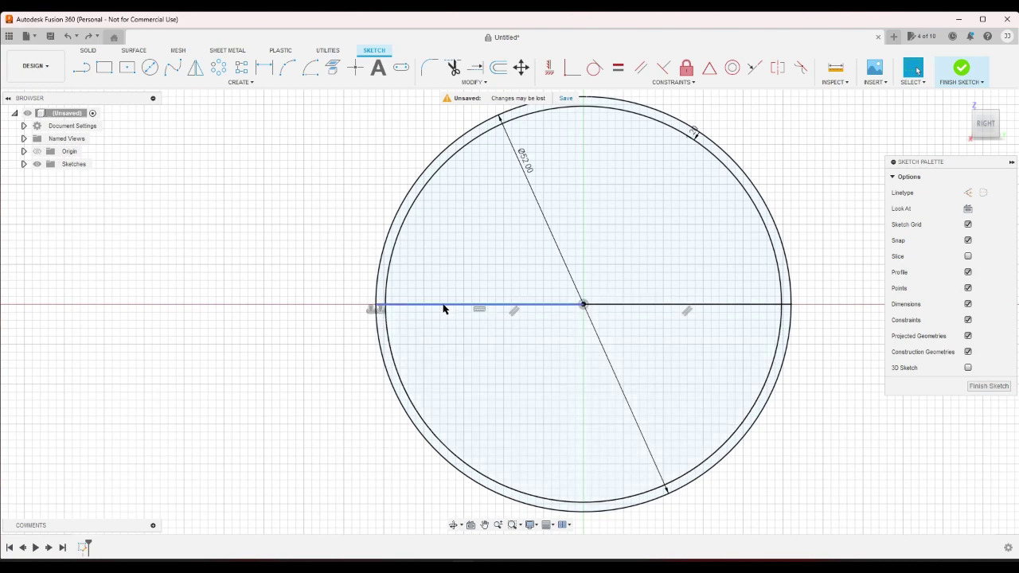
click(387, 327)
click(235, 328)
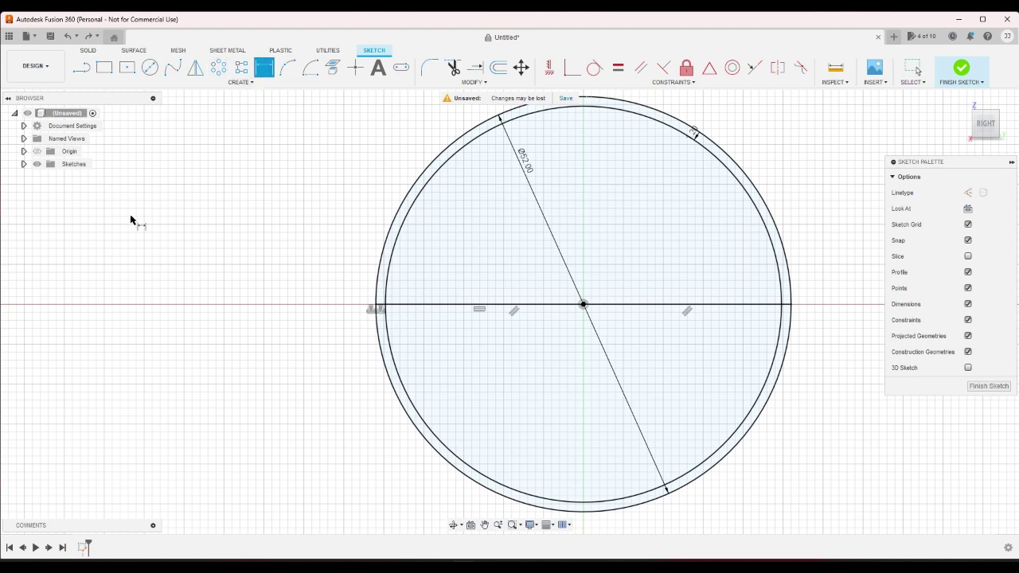
Step: Draw a scratch line outside the circles with a length of 52-2.4 mm, and delete it with its dimension
key(l)
click(87, 272)
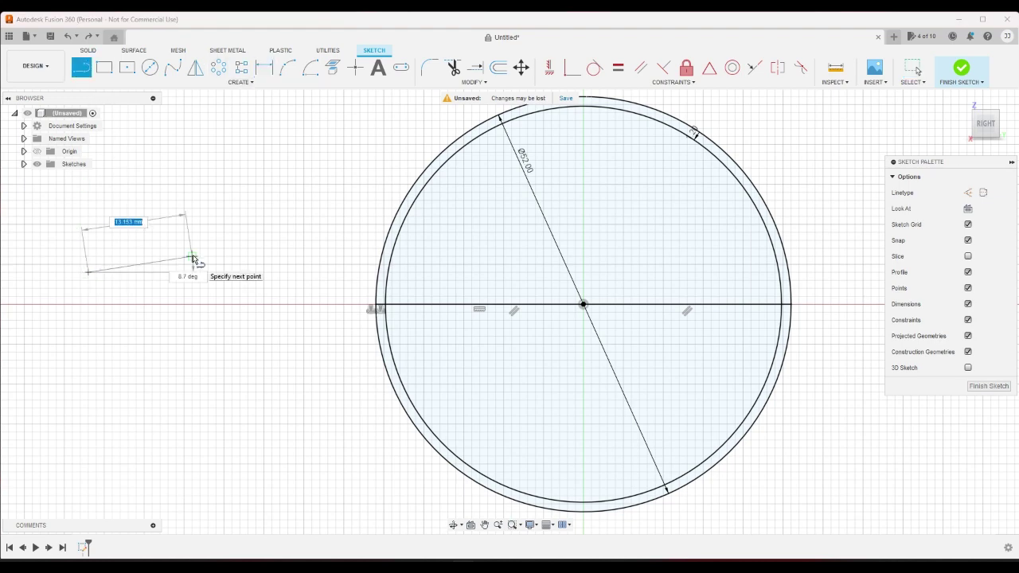
text(52-2.4)
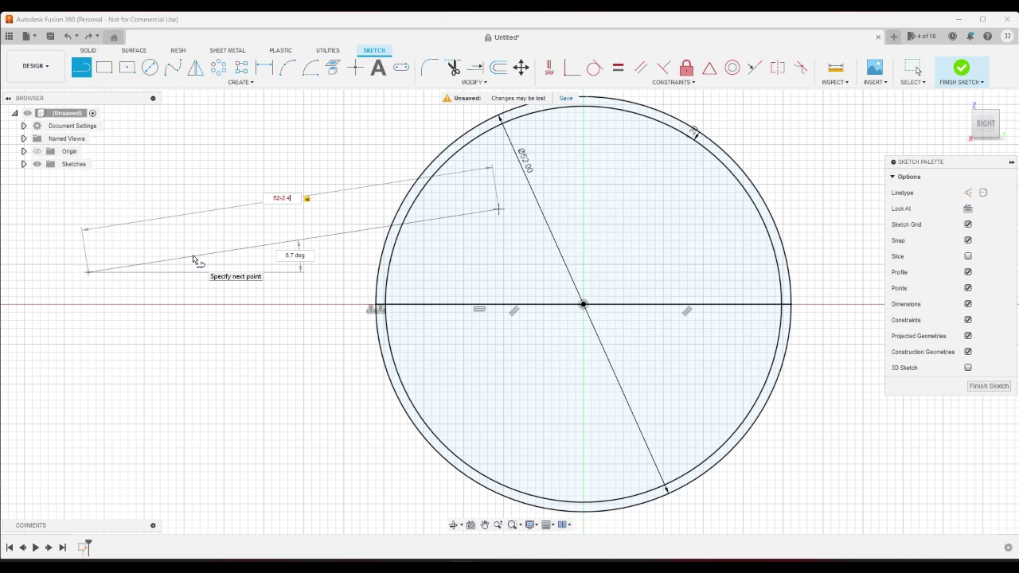
key(Return)
key(Escape)
right_click(217, 281)
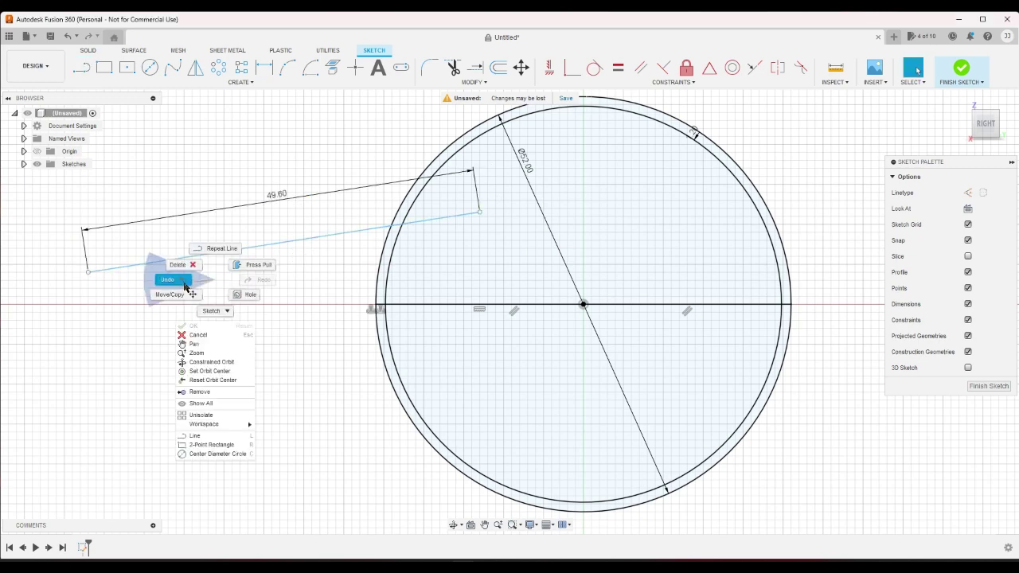
click(211, 277)
key(Delete)
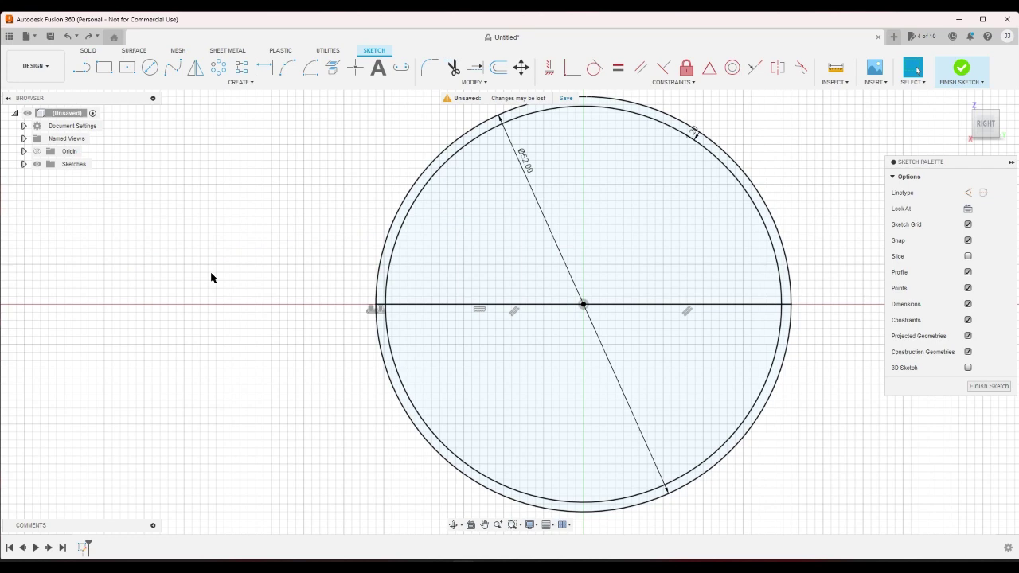
Step: Open the Calculator app and divide the 49.6 mm inner diameter by 2 to get the radius
key(super)
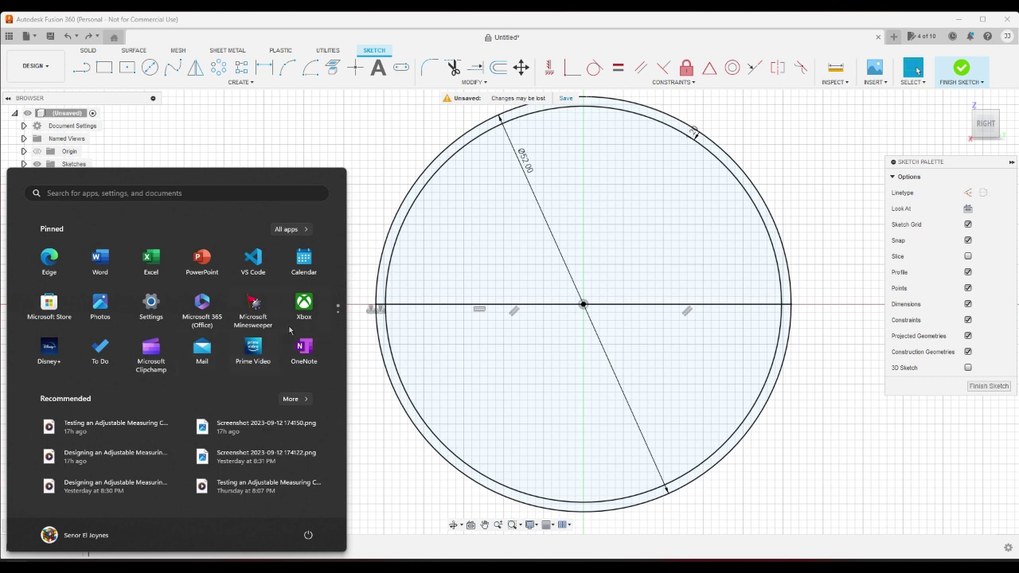
click(340, 324)
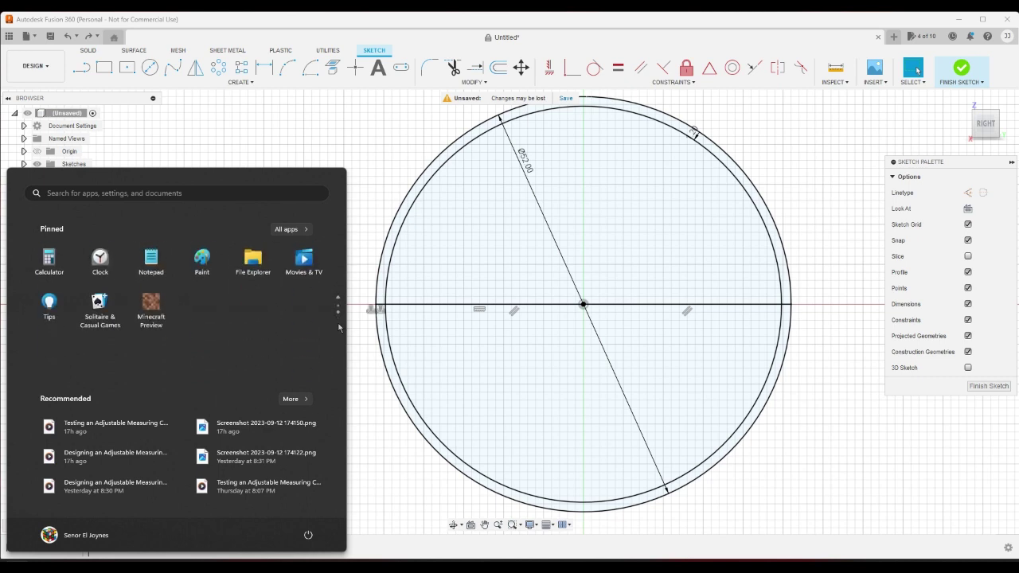
click(48, 258)
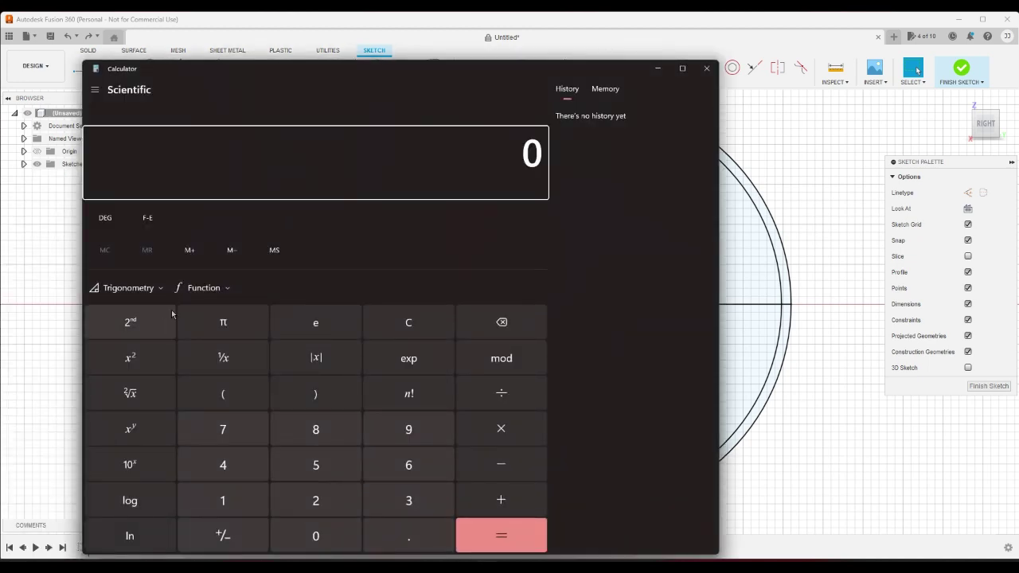
text(49.)
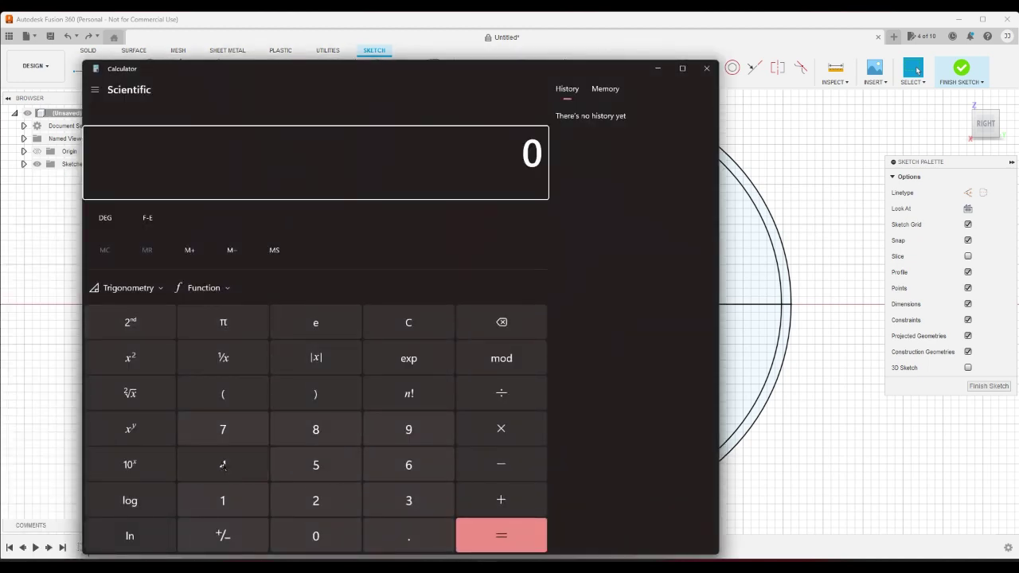
text(6)
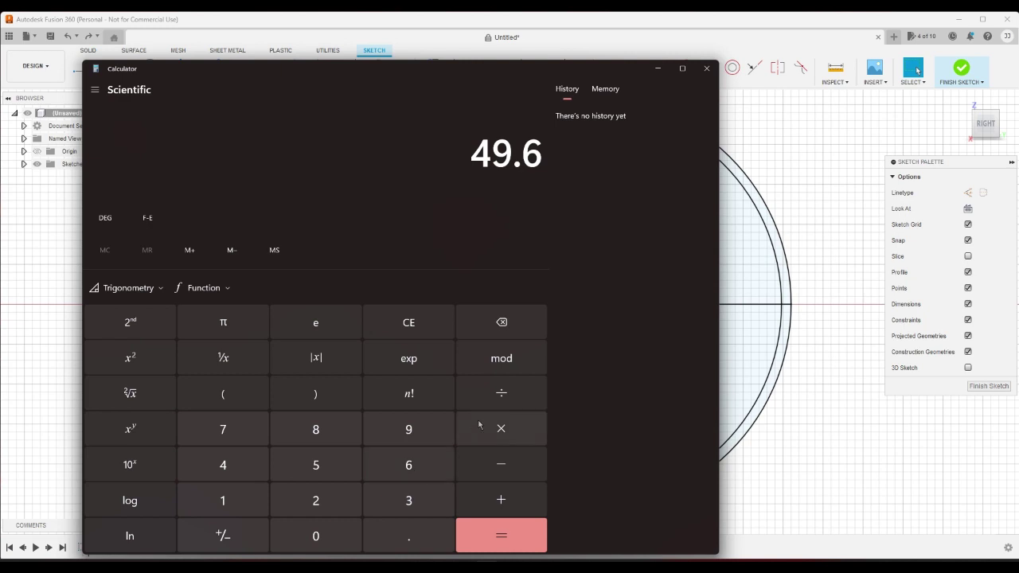
click(501, 394)
click(310, 494)
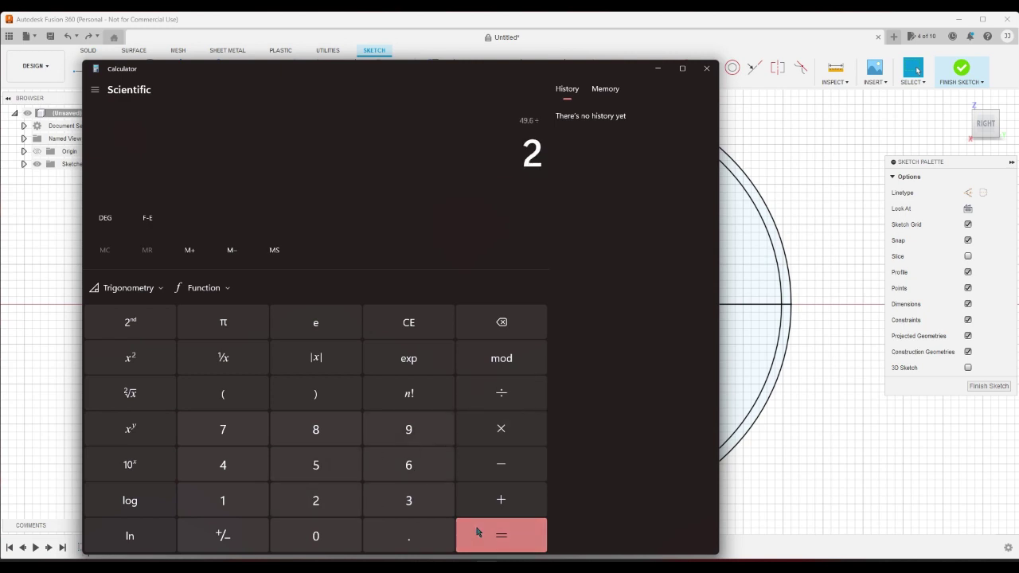
click(490, 536)
Step: Multiply the resulting radius by 24.8 to square it
click(512, 432)
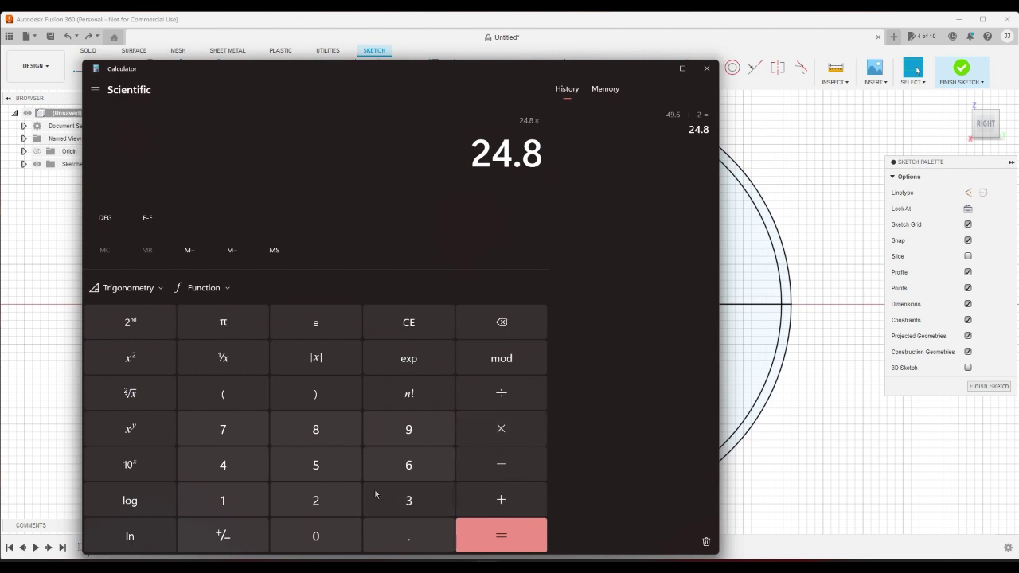
click(315, 498)
click(259, 474)
click(398, 539)
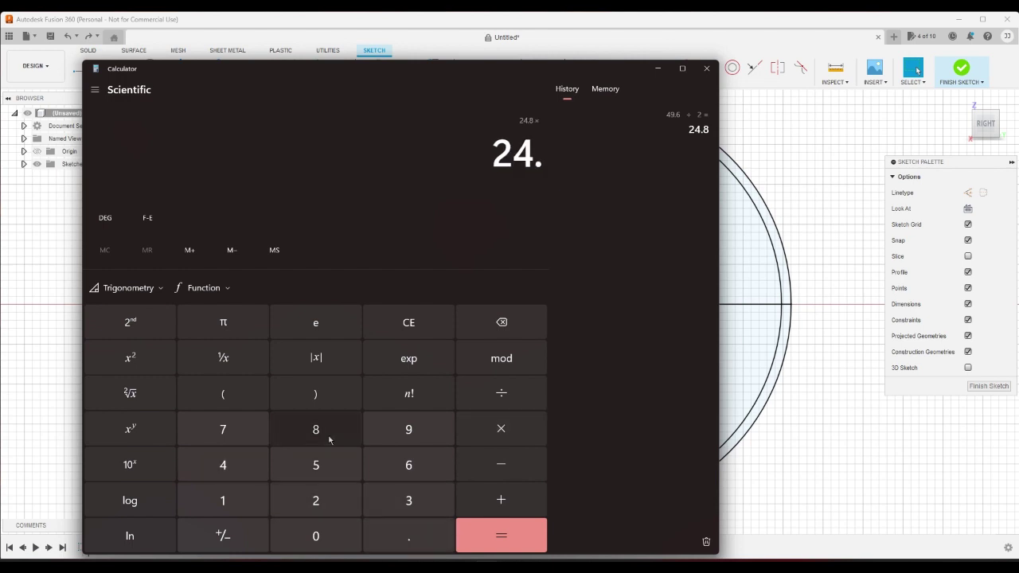
click(327, 432)
click(470, 536)
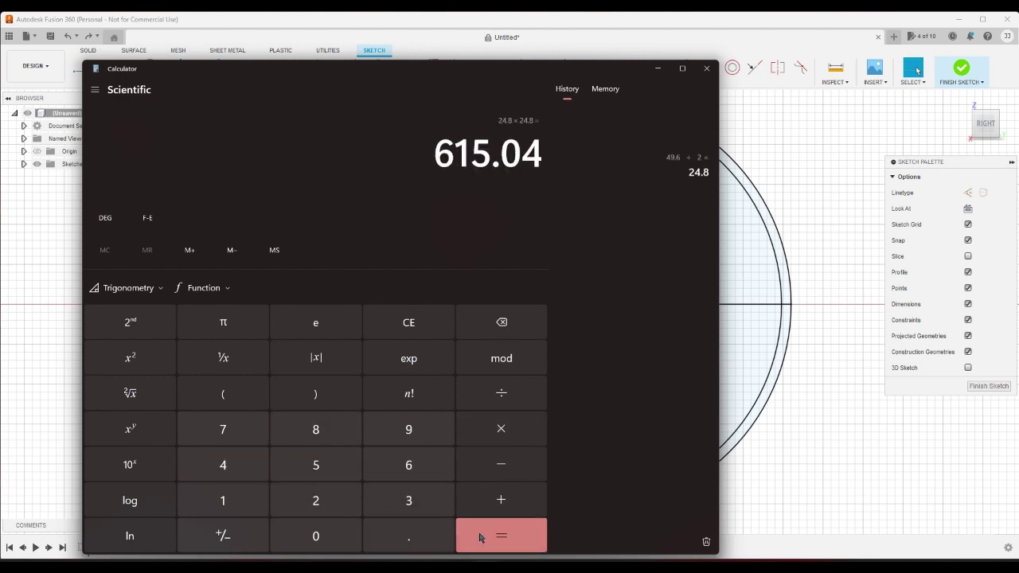
Step: Multiply the squared radius by π and divide by 2 to calculate the half-circle's area
click(506, 431)
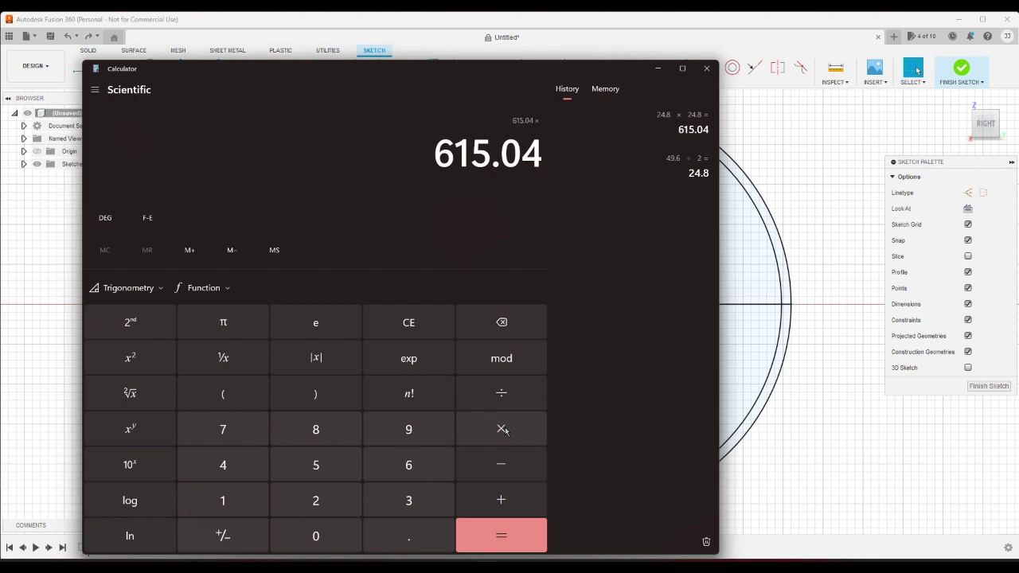
click(223, 322)
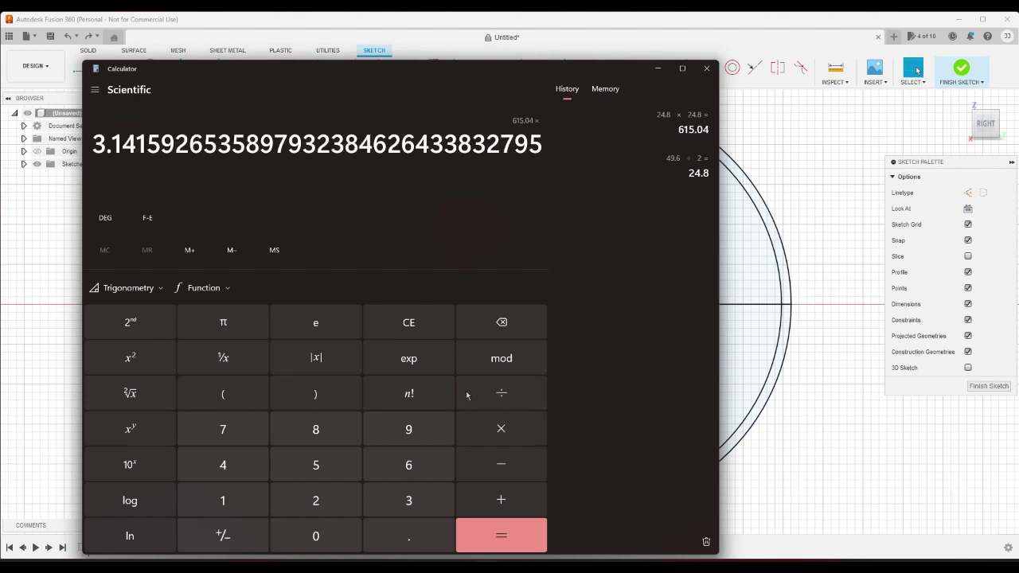
click(501, 394)
click(316, 500)
click(484, 538)
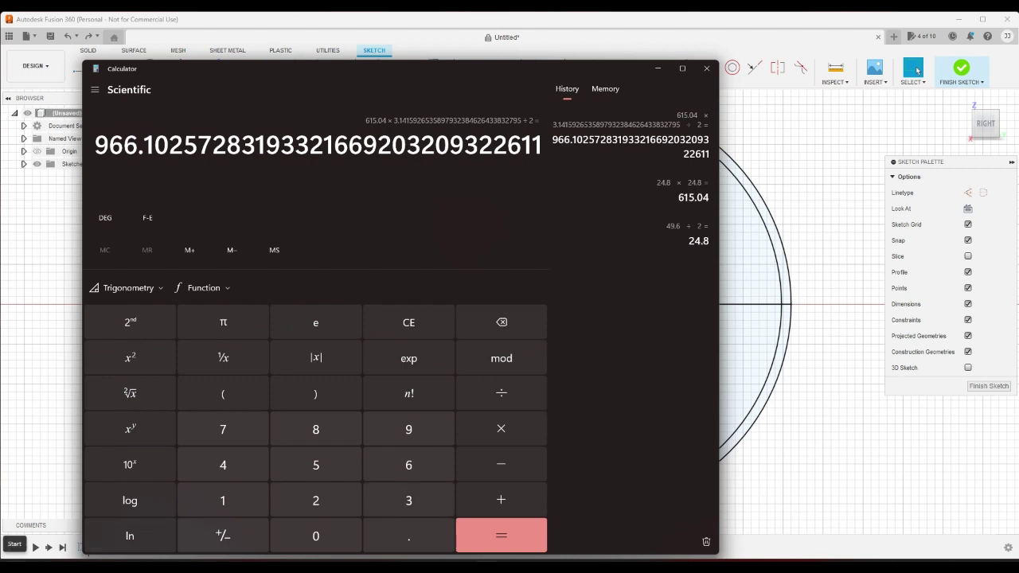
Step: Open the Edge browser and search the web for "unit converter"
click(14, 564)
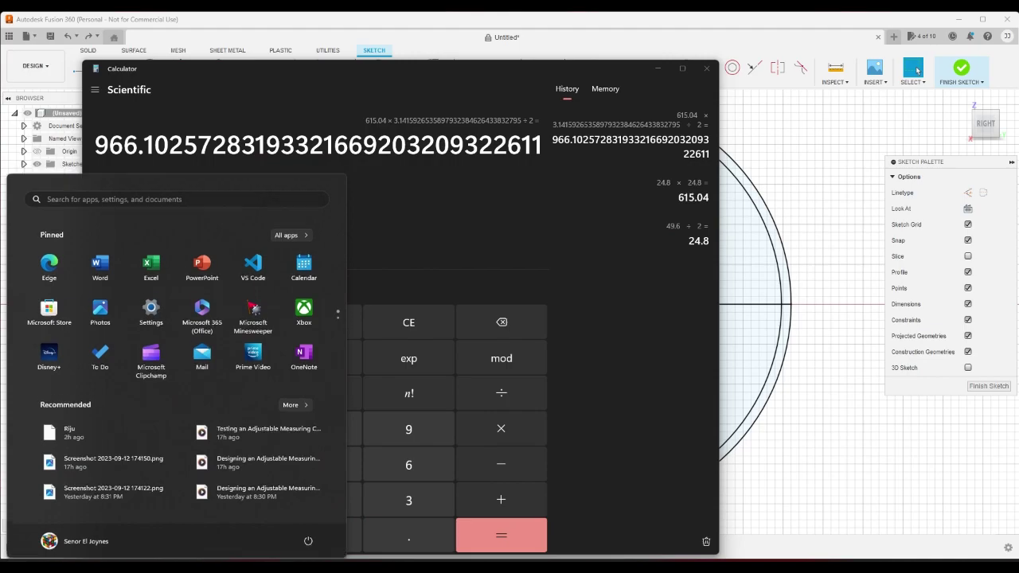
click(49, 257)
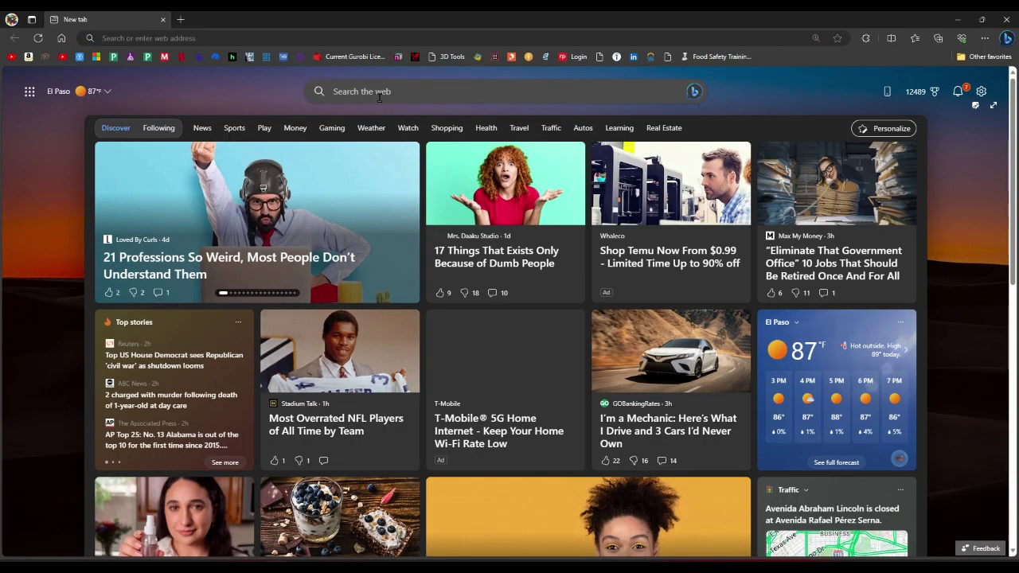
click(379, 92)
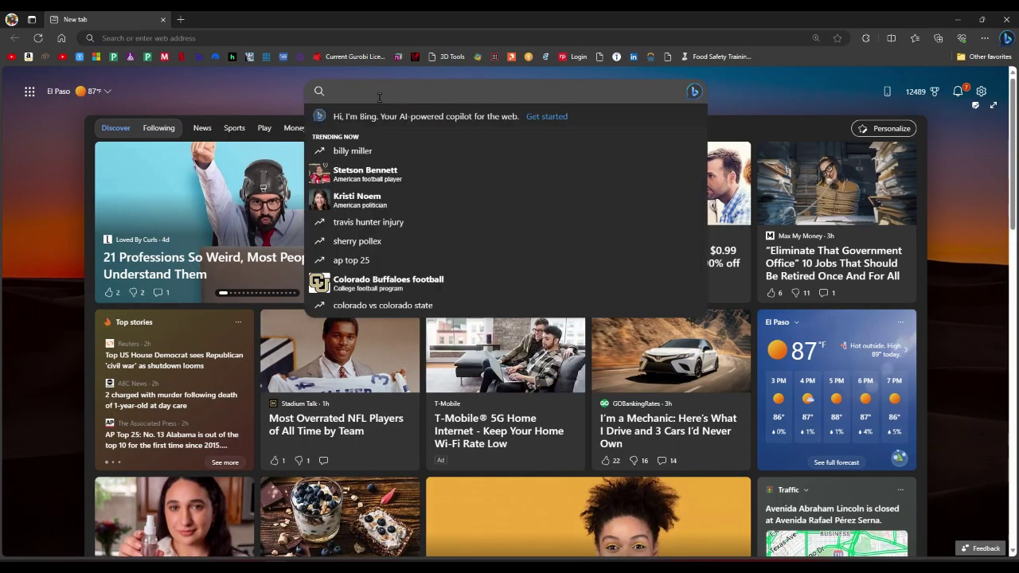
click(331, 35)
text(unit g)
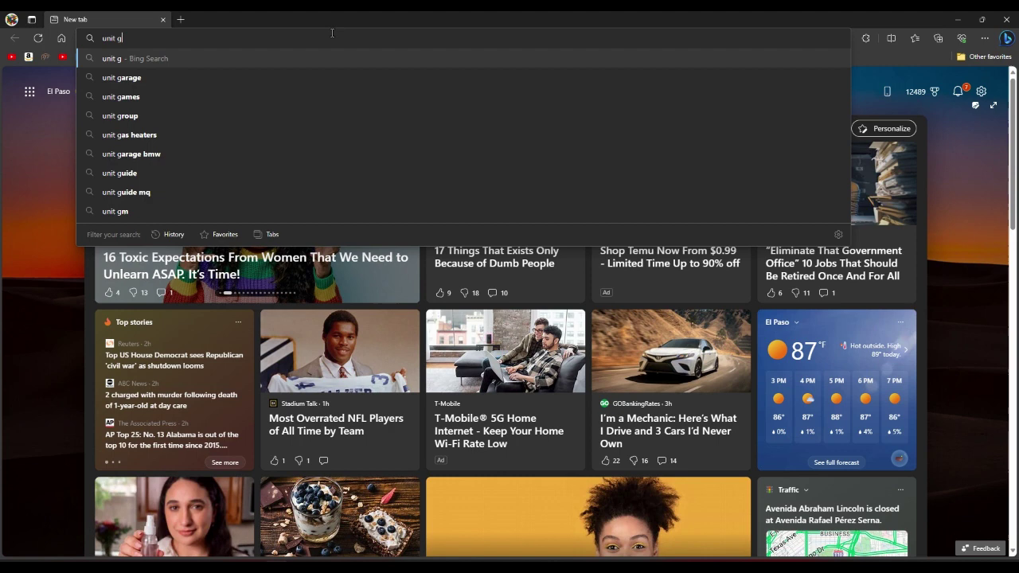
key(BackSpace)
text(converter)
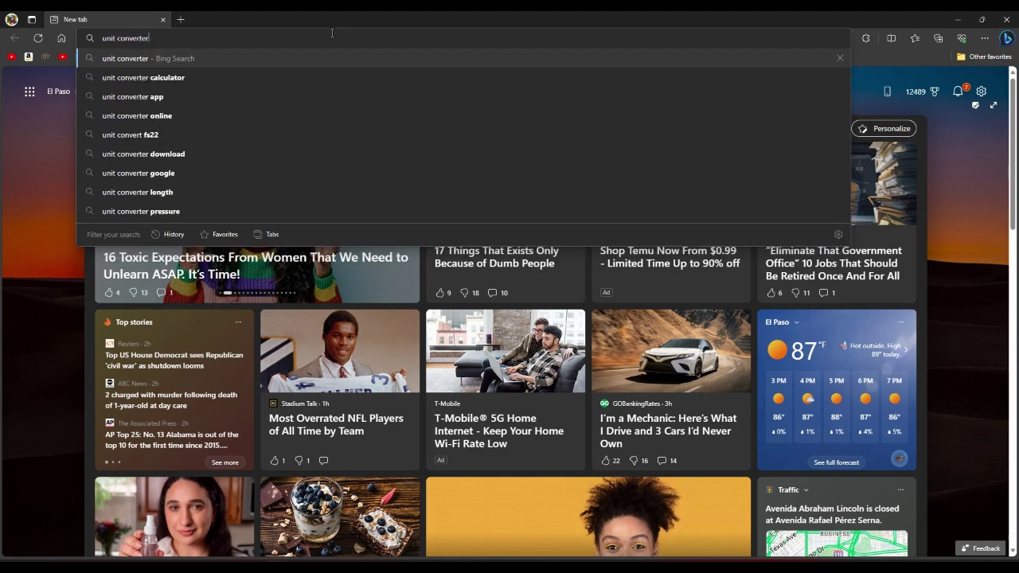
key(Return)
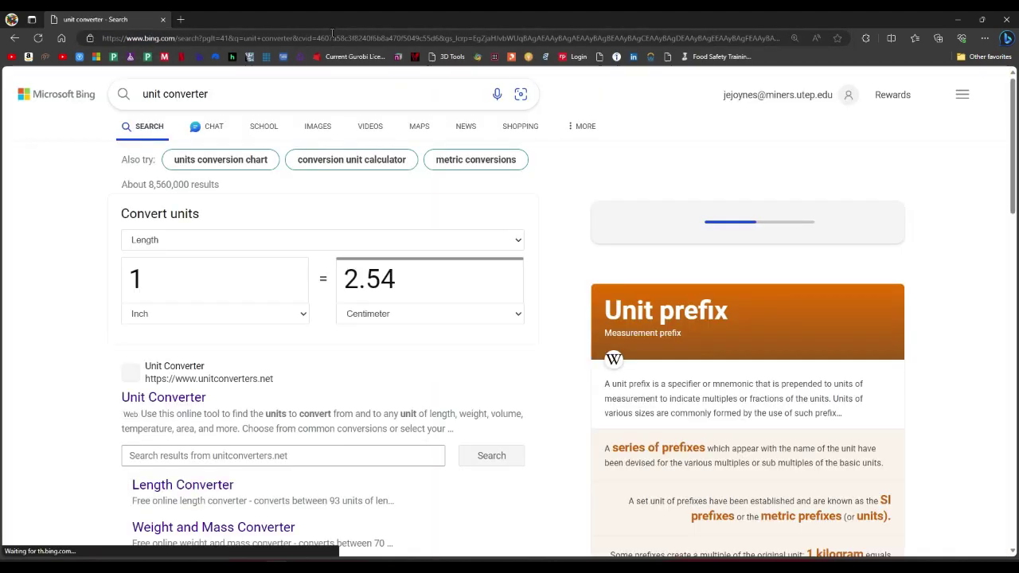
Step: Set the unit converter to Volume with Cubic millimeter as the source unit
click(462, 243)
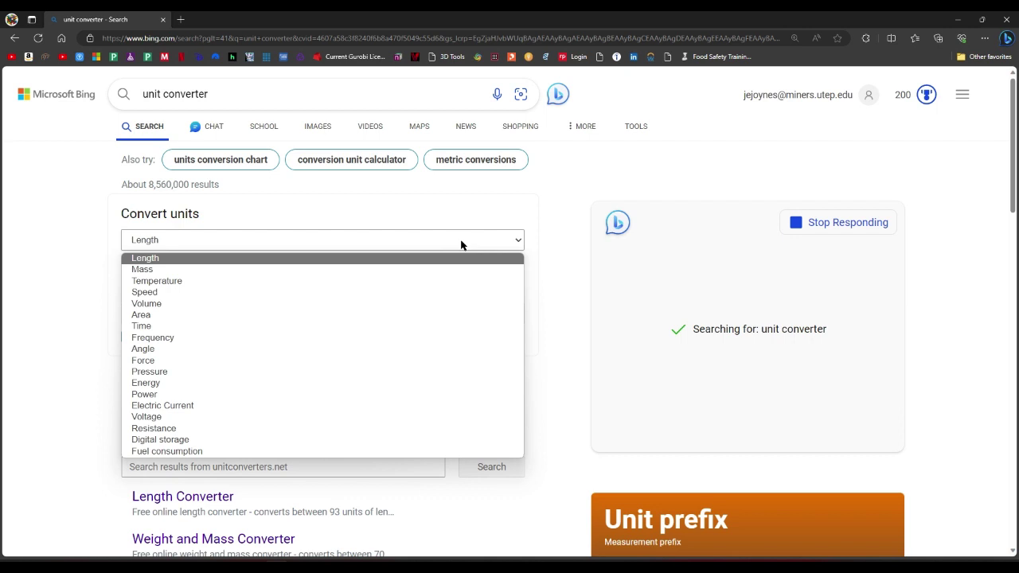
click(189, 303)
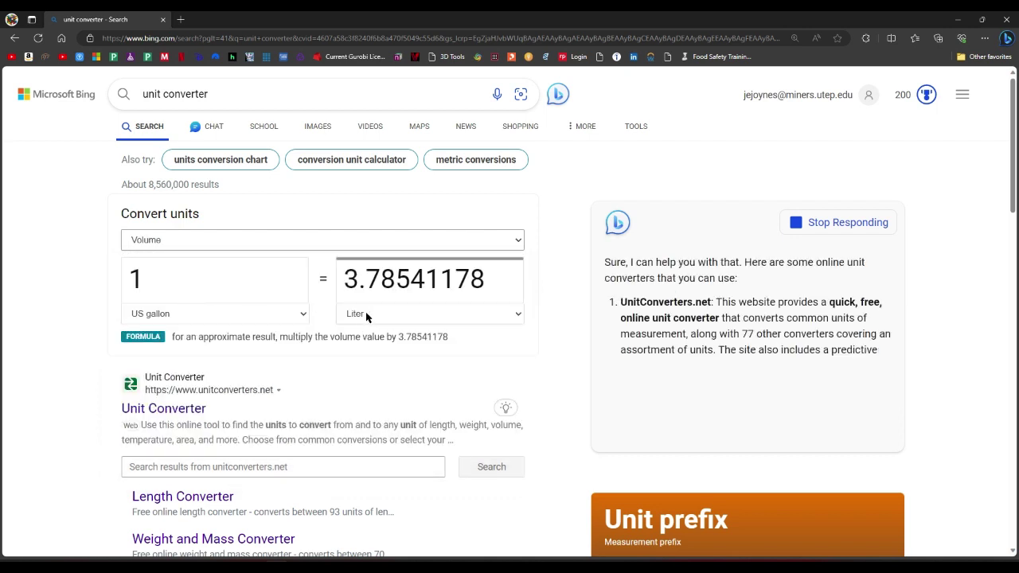
click(215, 314)
scroll(262, 391, down, 2)
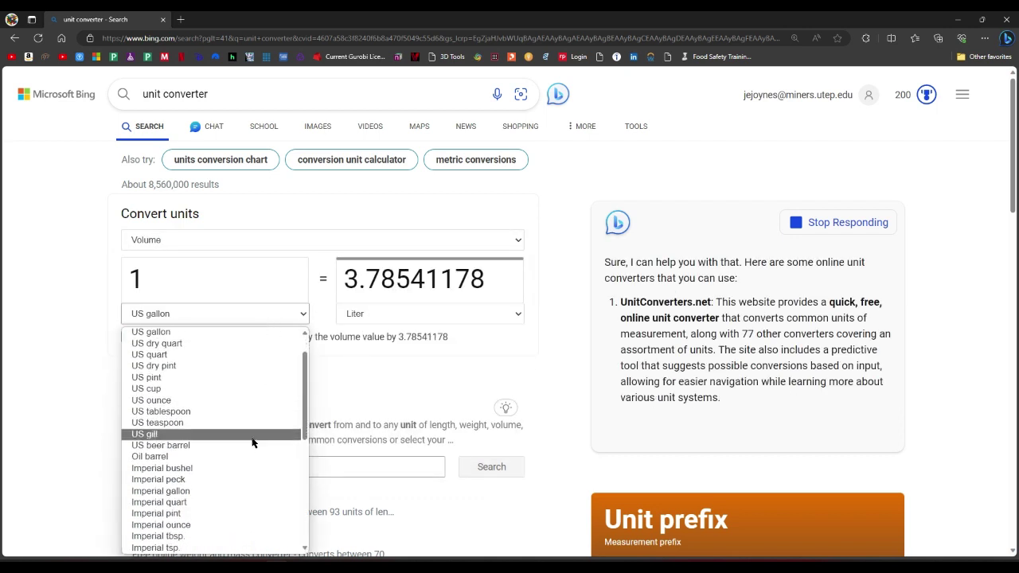
scroll(253, 443, down, 5)
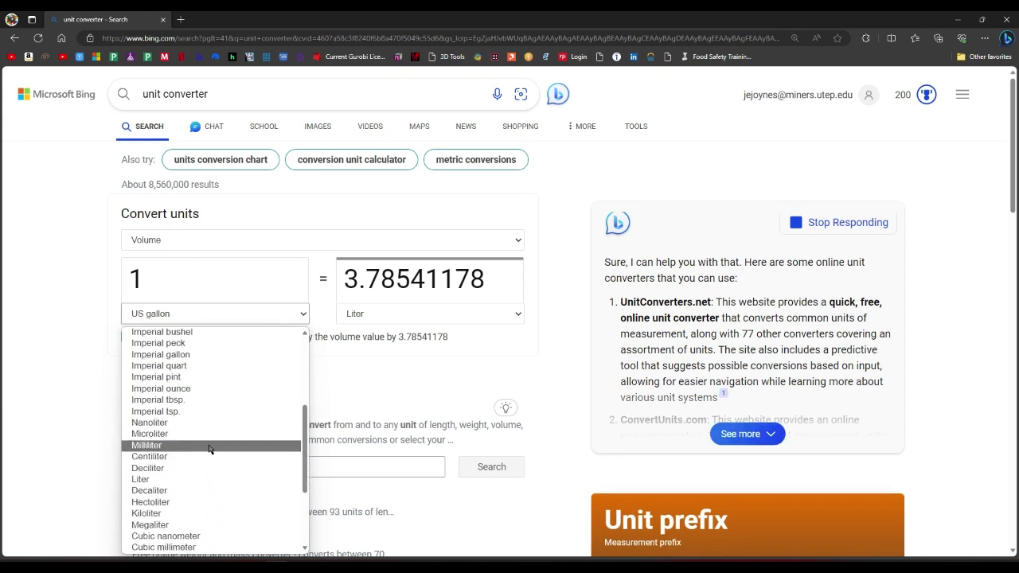
scroll(208, 449, down, 2)
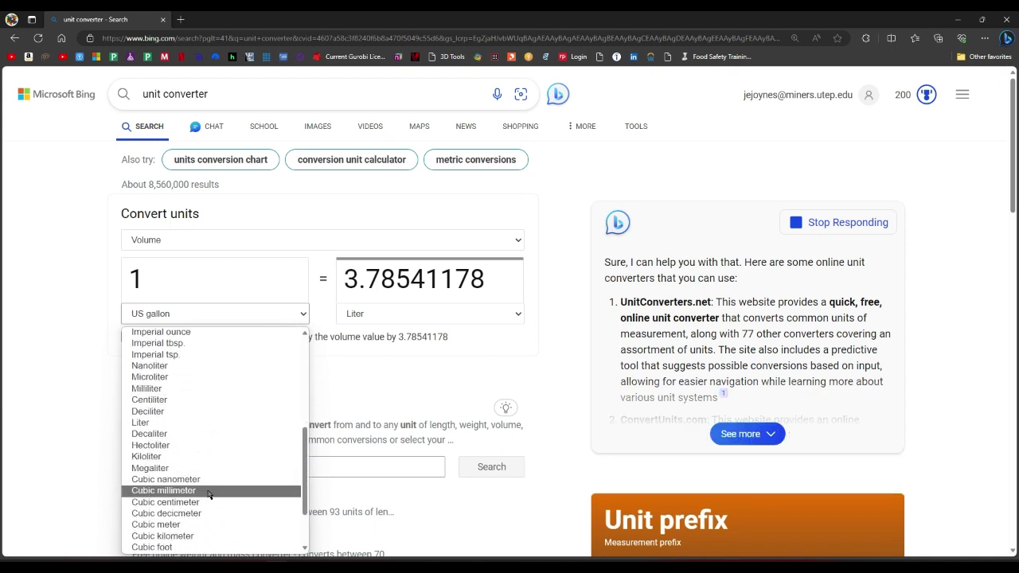
click(208, 492)
Step: Choose US tablespoon as the converter's second unit and set its amount to 1
double_click(460, 281)
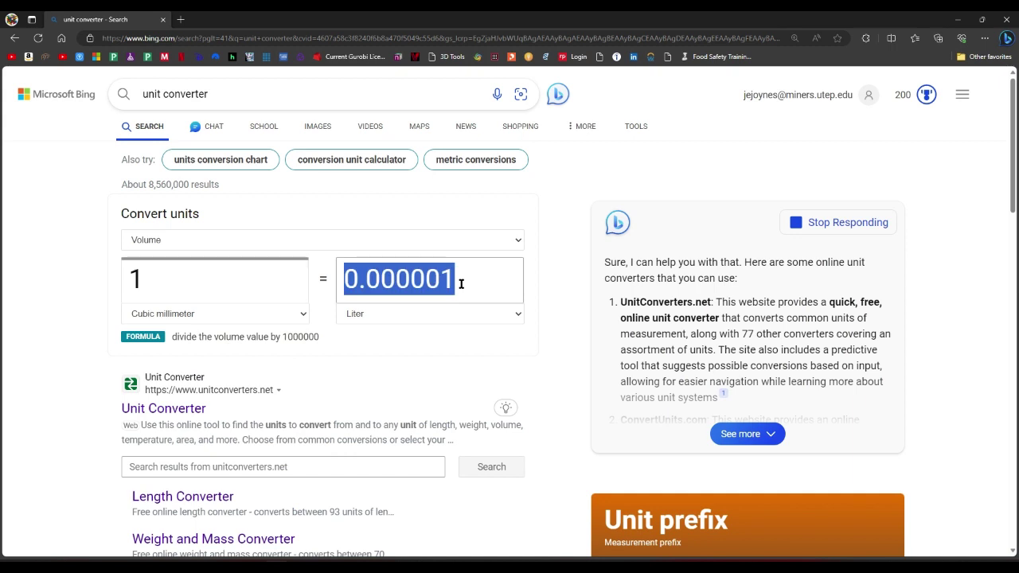
click(461, 314)
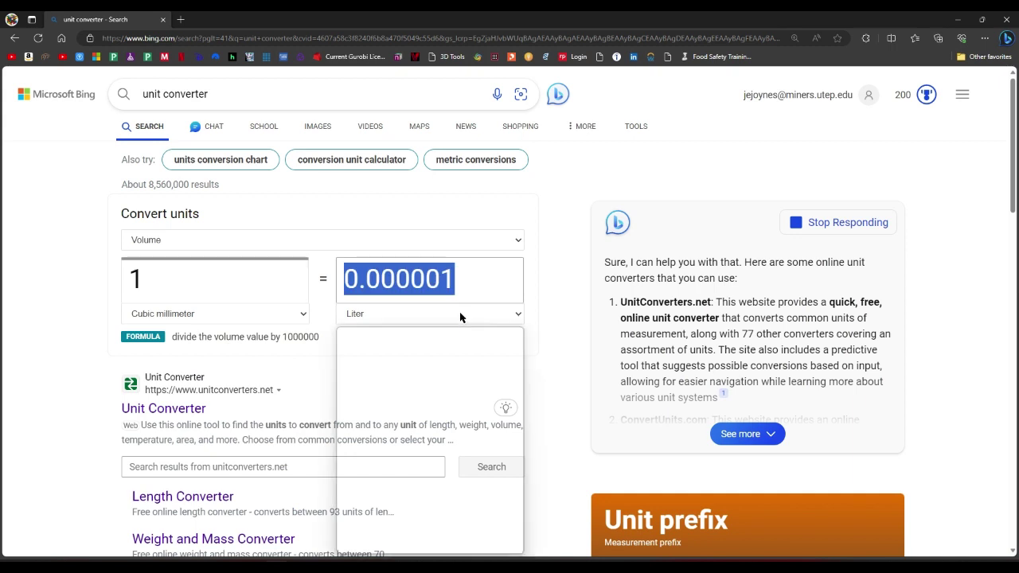
click(446, 344)
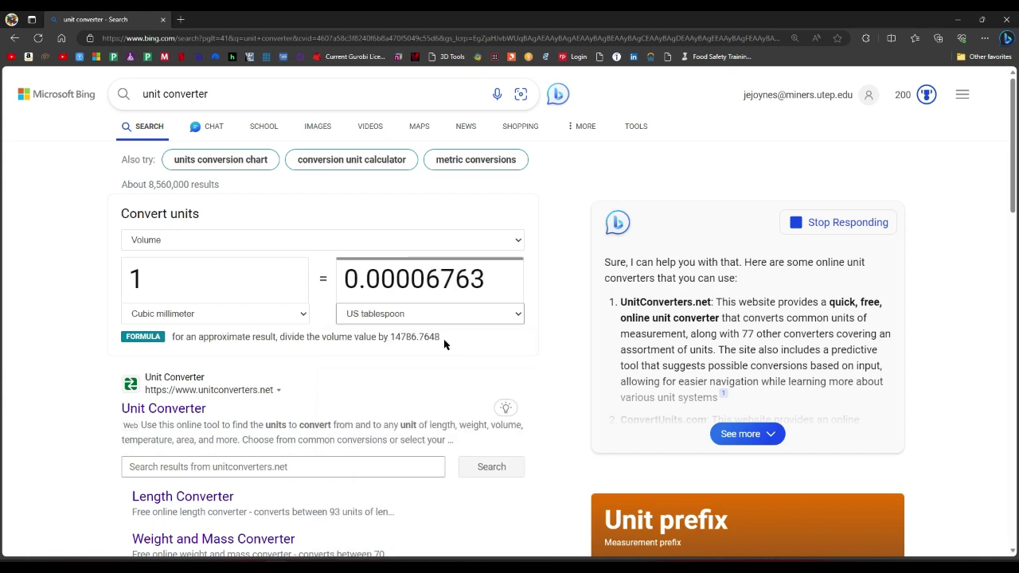
double_click(492, 279)
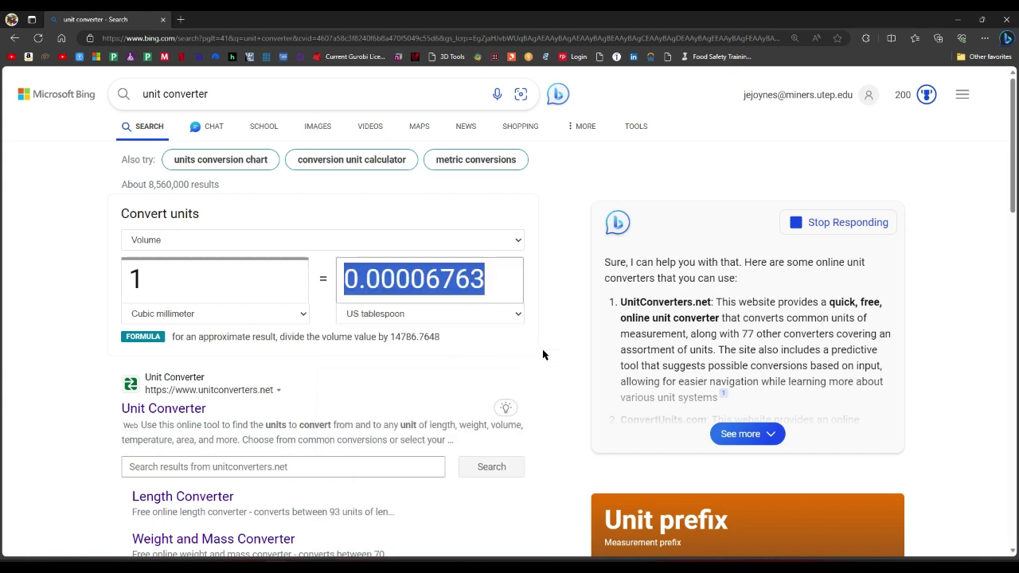
text(1)
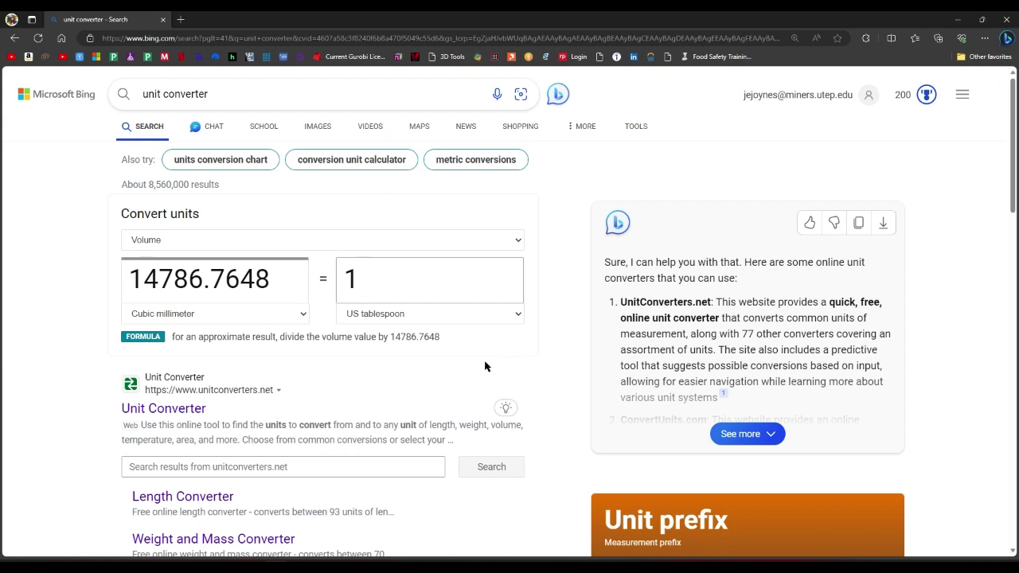
Step: Switch to the Calculator and move its window aside to leave the converter's cubic millimetre value readable, then return to the browser
click(486, 514)
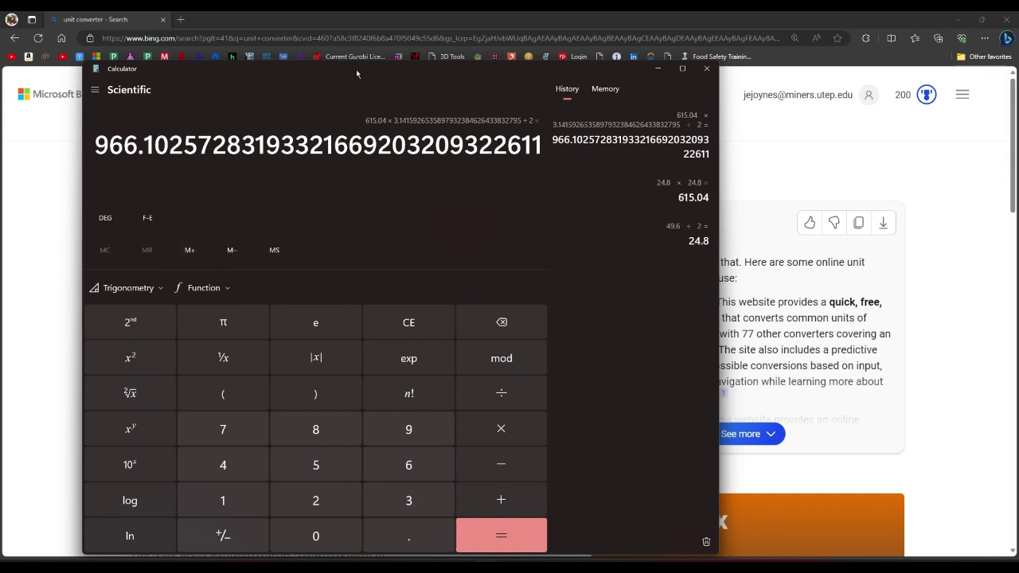
drag(356, 69, 403, 80)
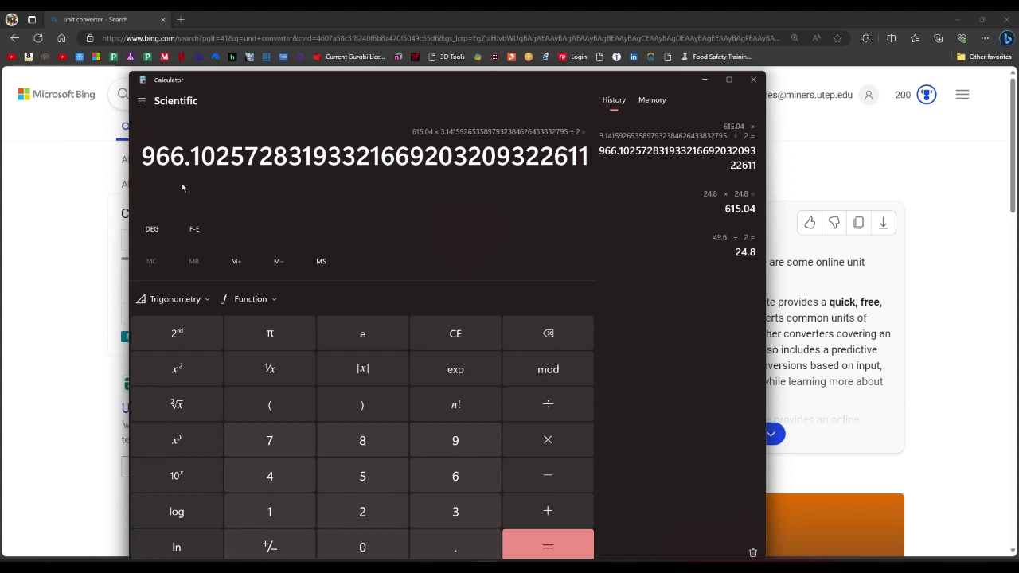
drag(285, 79, 442, 98)
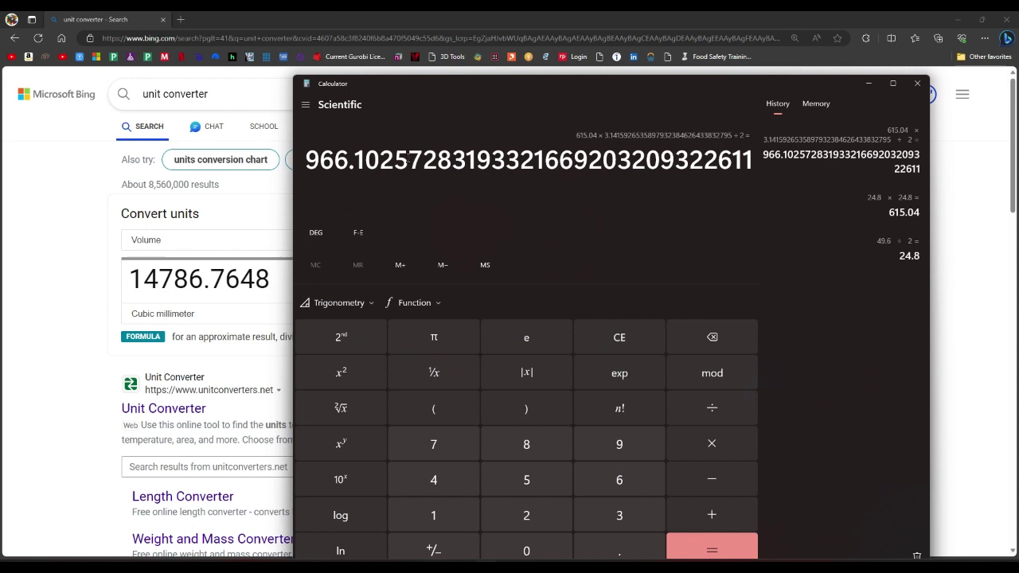
click(88, 287)
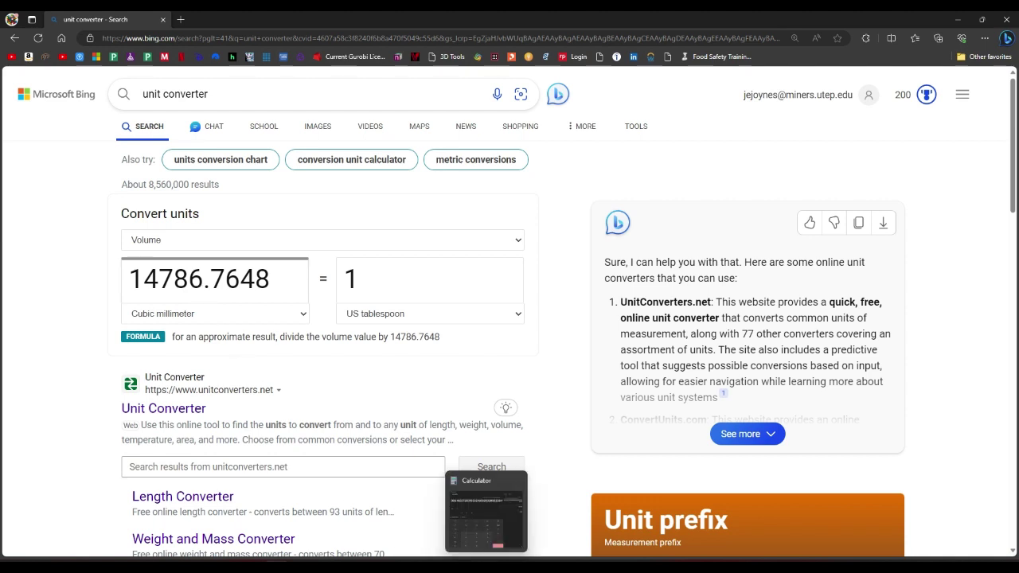
Step: Switch to the Calculator and divide 14787 by 966 to get the length needed for one tablespoon
click(477, 518)
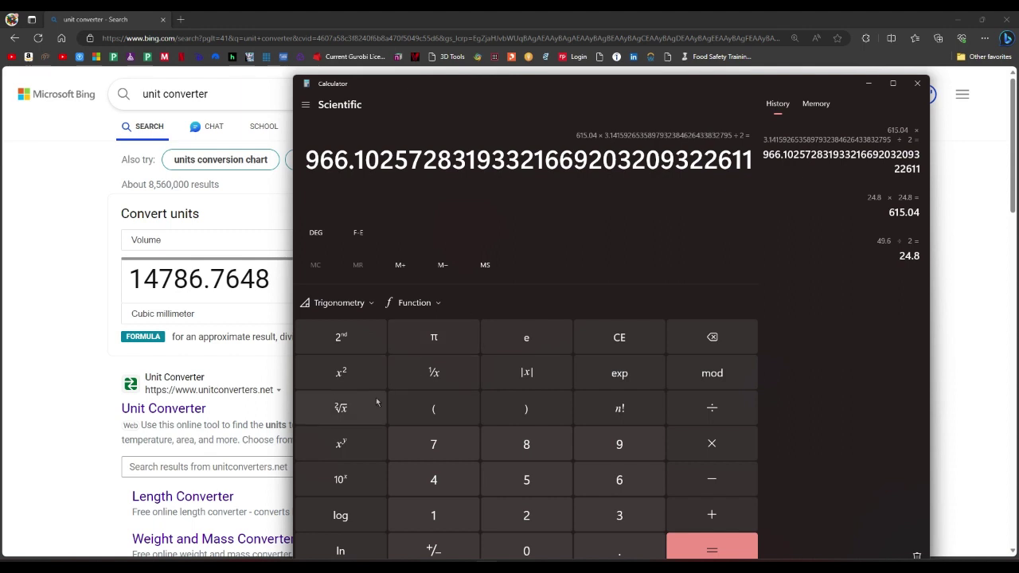
click(422, 517)
click(434, 481)
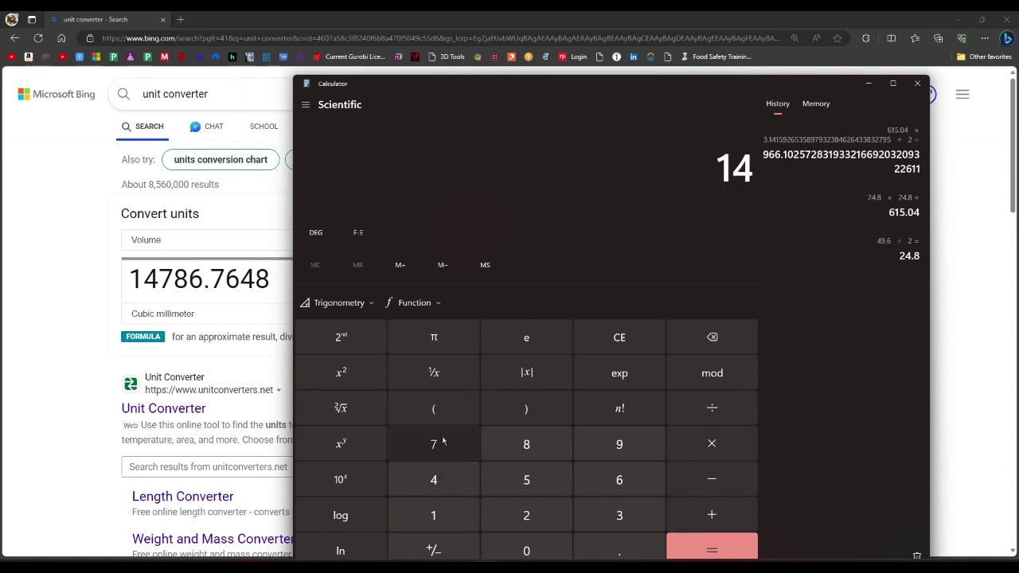
click(434, 445)
click(532, 446)
click(457, 446)
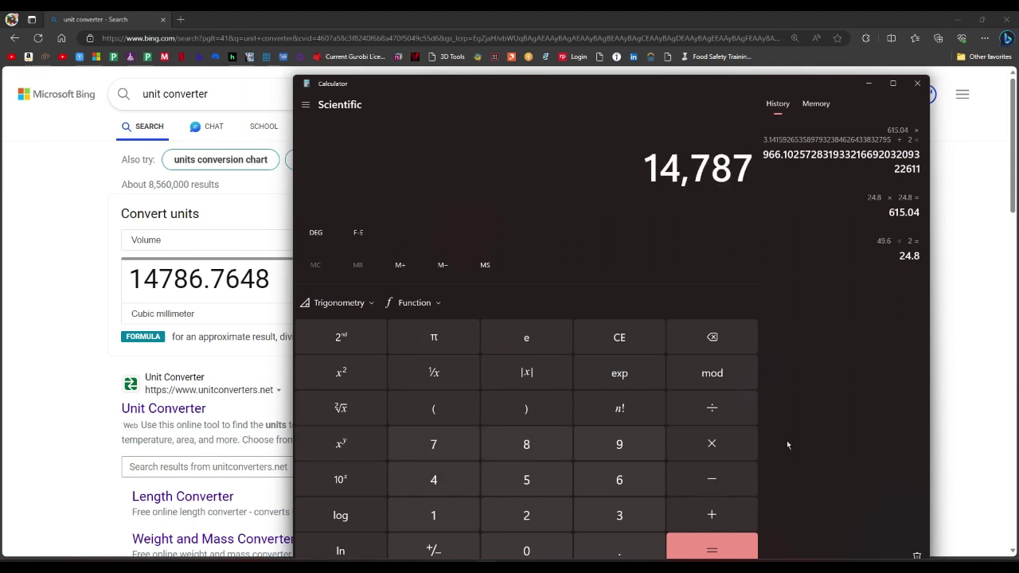
click(712, 408)
click(620, 444)
click(619, 480)
click(620, 480)
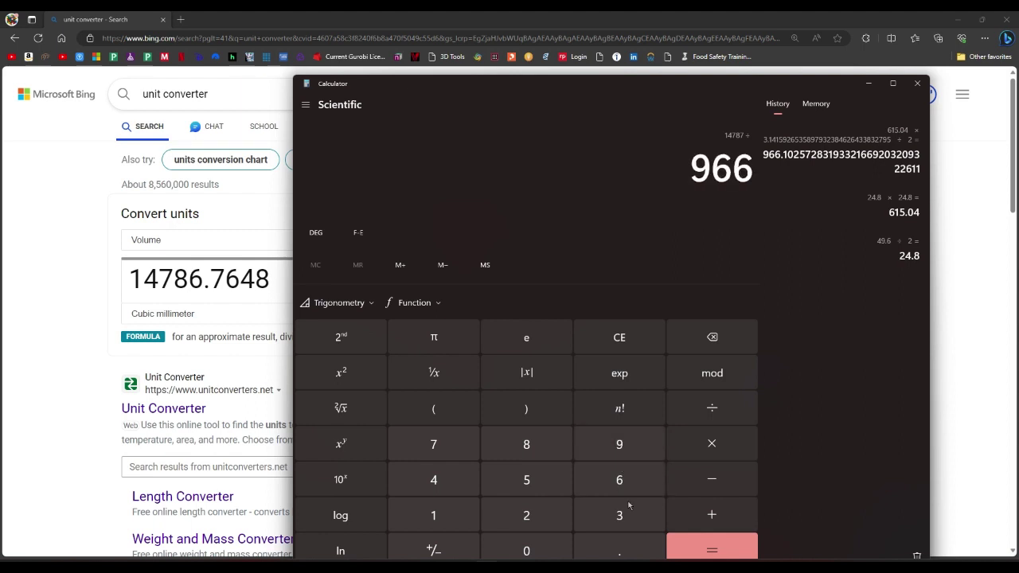
click(685, 545)
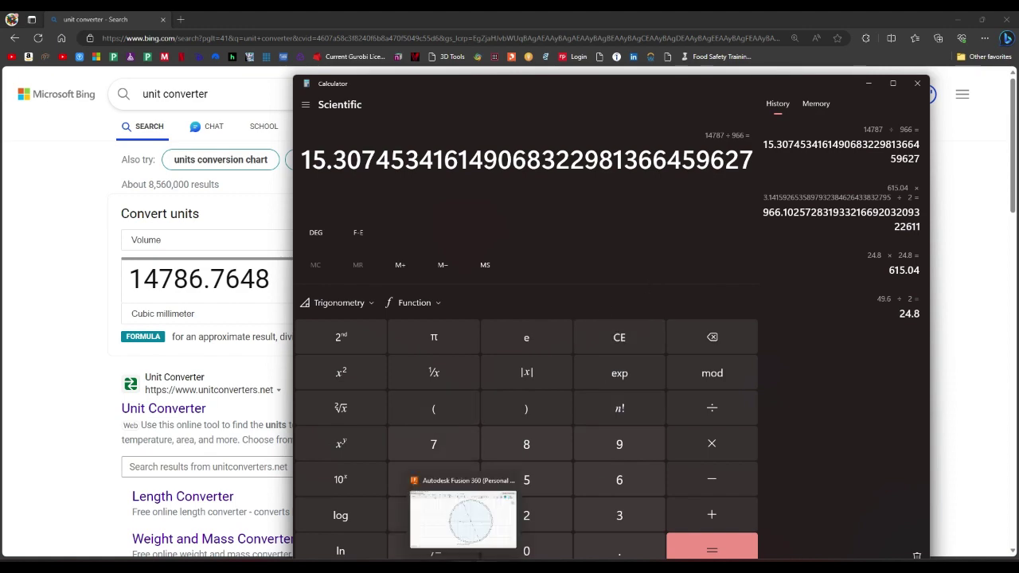
Step: Return to Fusion 360, finish the sketch and extrude the lower half of the ring by 15.3*2 mm as a new body
click(470, 526)
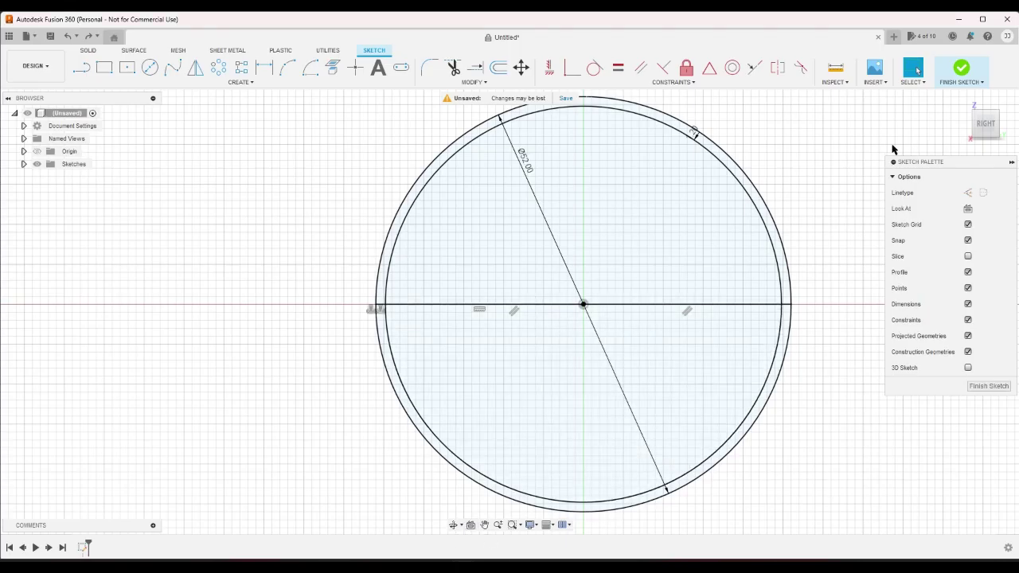
click(961, 68)
click(104, 68)
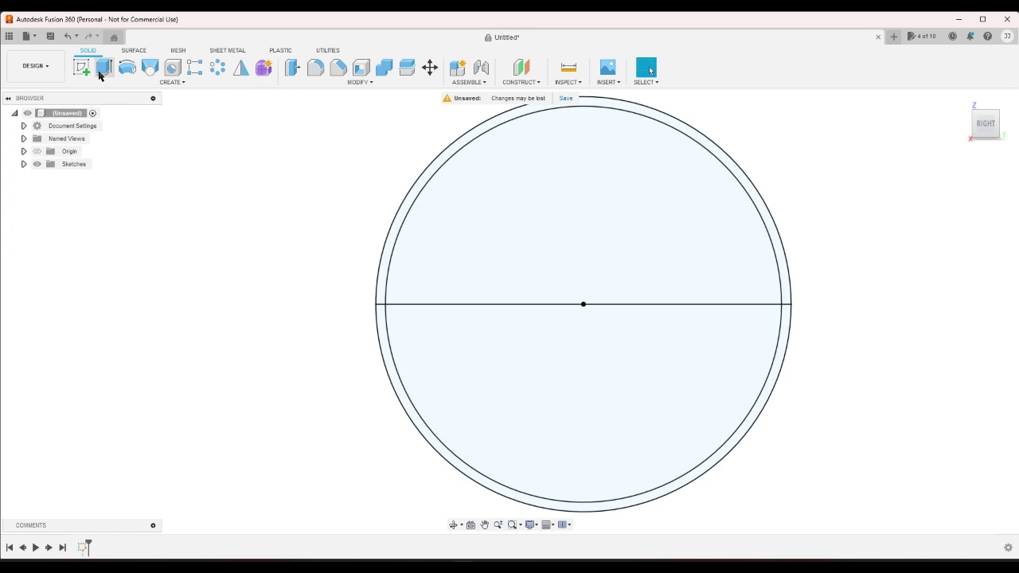
click(377, 334)
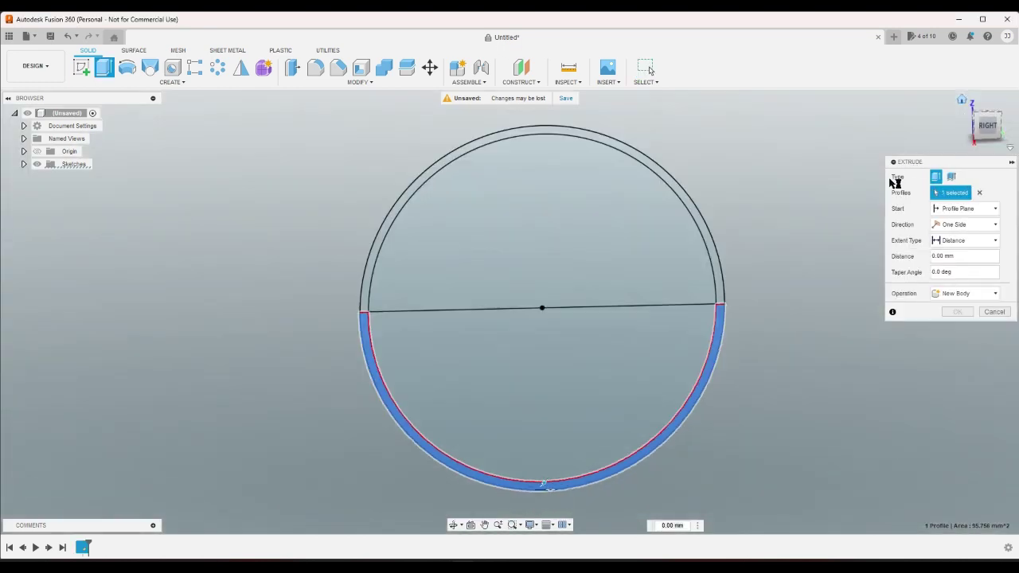
mouse_move(548, 463)
shift+middle_down()
mouse_move(666, 412)
mouse_move(519, 447)
shift+middle_up()
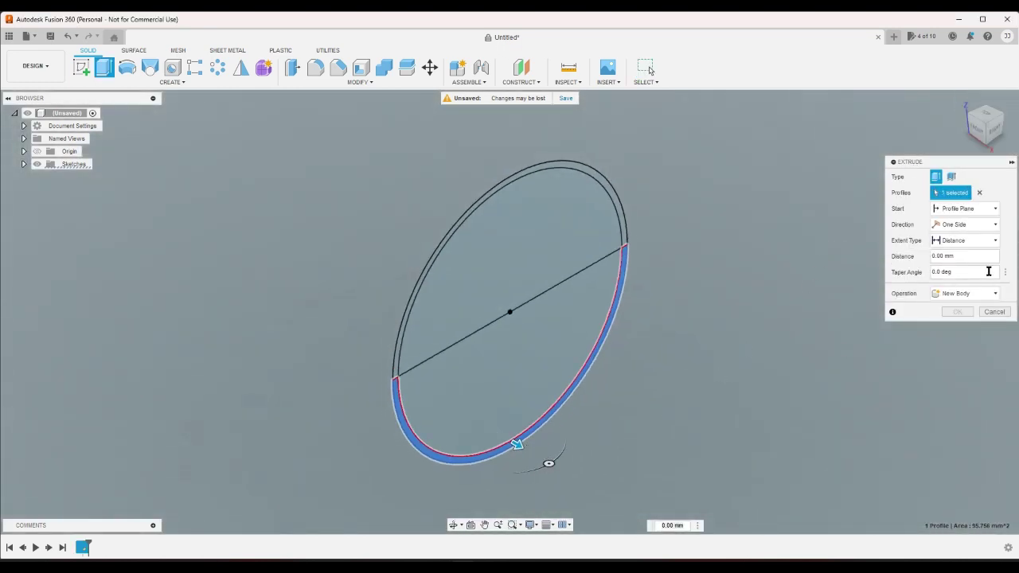
click(986, 258)
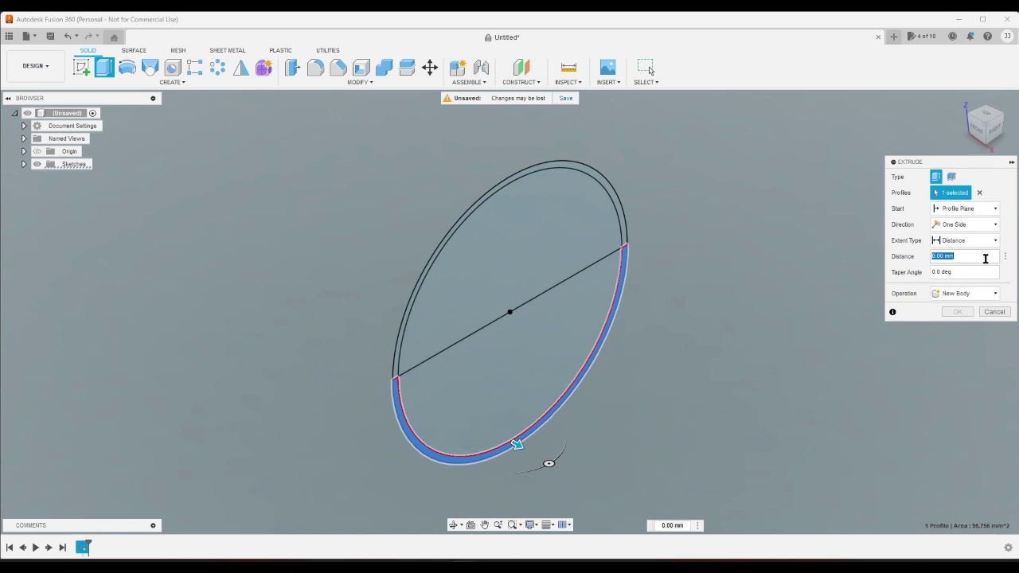
text(15.)
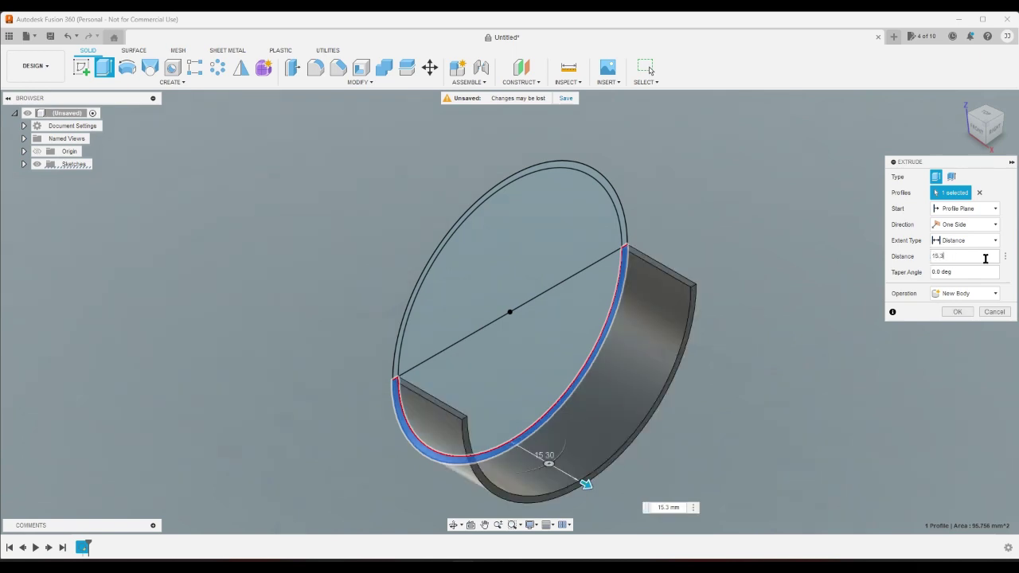
text(3*2)
key(Return)
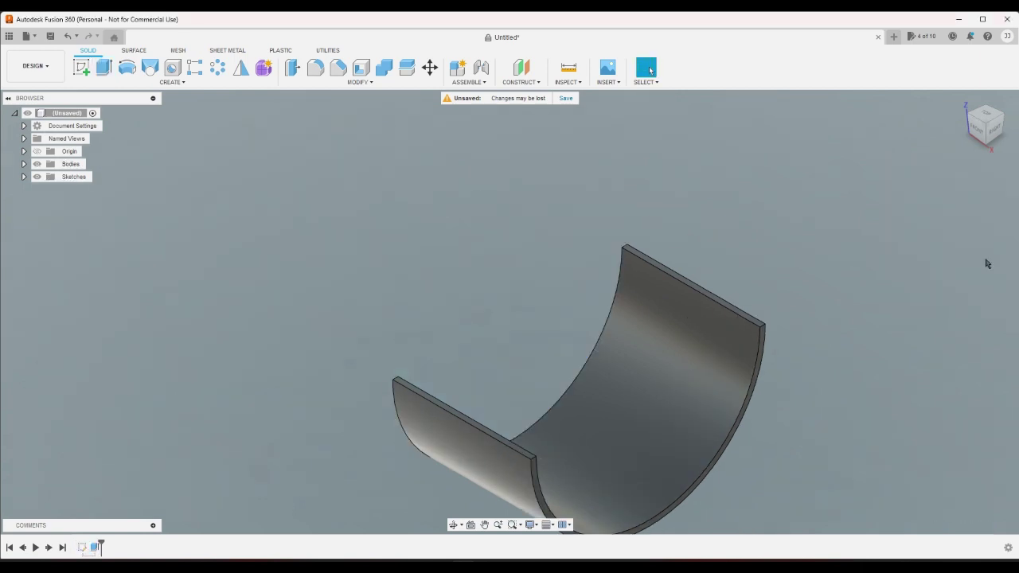
scroll(988, 263, down, 3)
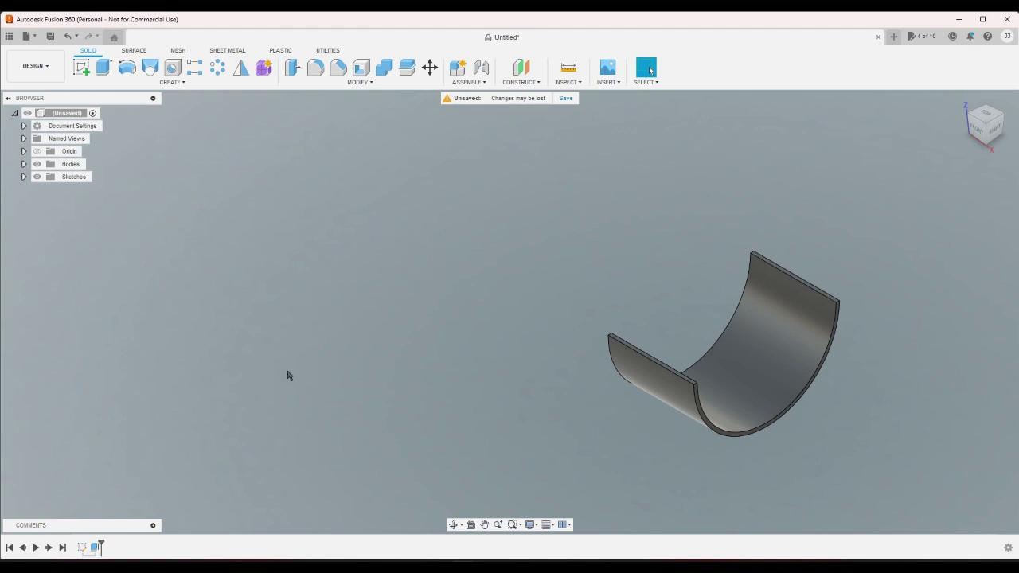
Step: Show the profile sketch again, with the bodies and sketches listed in the browser tree
click(24, 164)
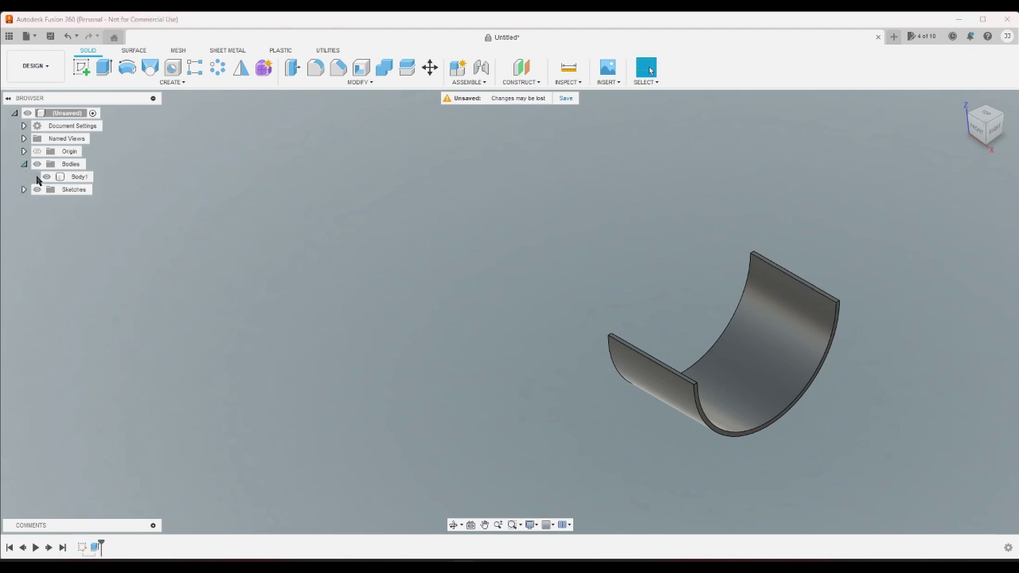
right_click(83, 549)
click(77, 521)
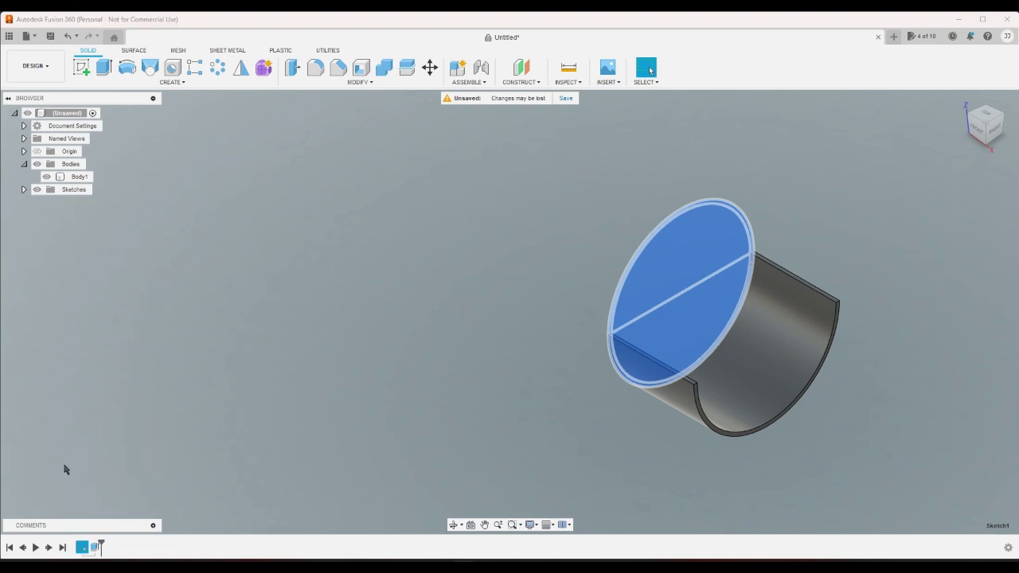
click(24, 189)
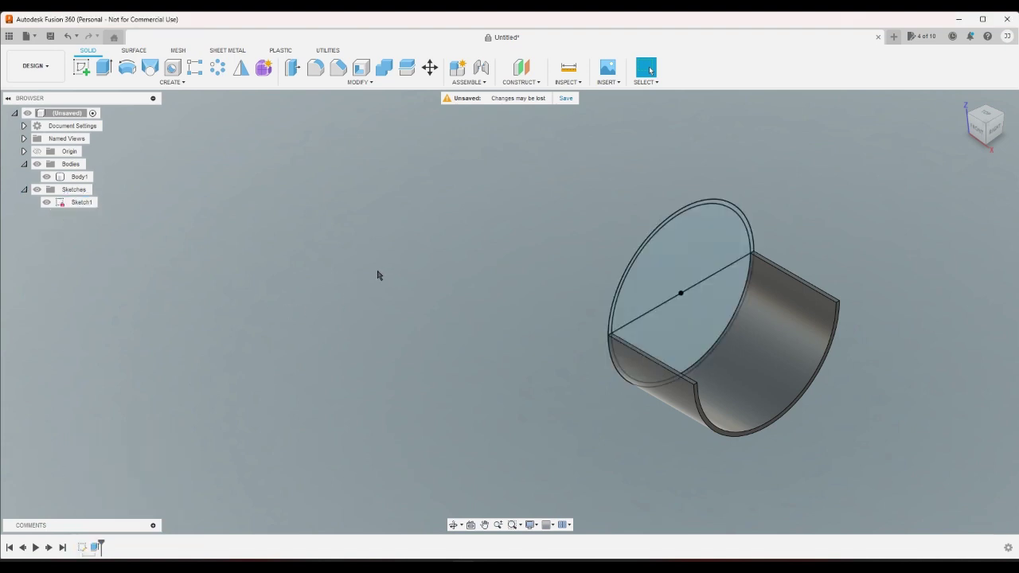
click(965, 104)
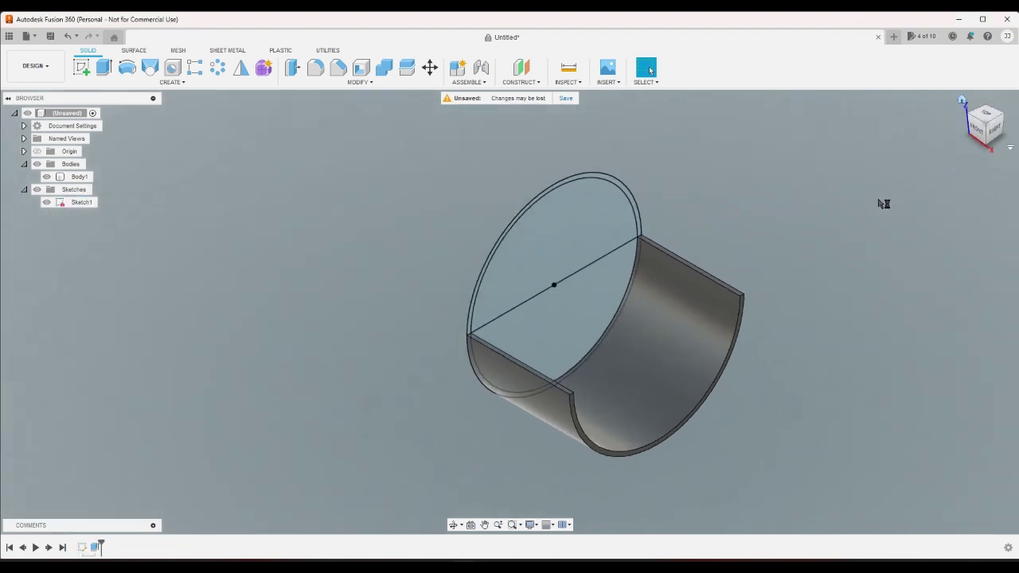
Step: Extrude the lower half-disc and half-ring profiles -1.2 mm, joined to the body as an end wall, and hide the sketch
click(104, 67)
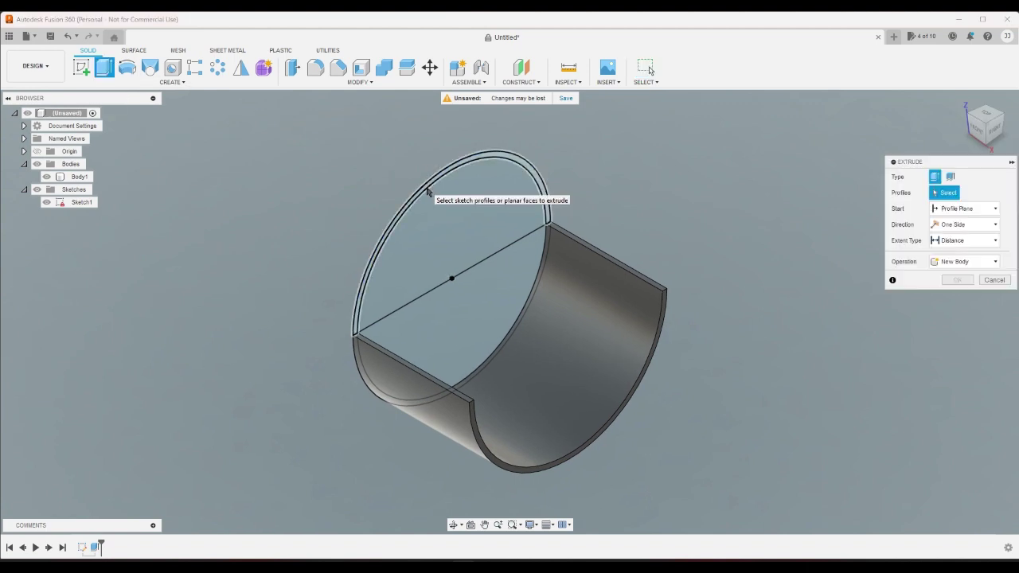
click(457, 341)
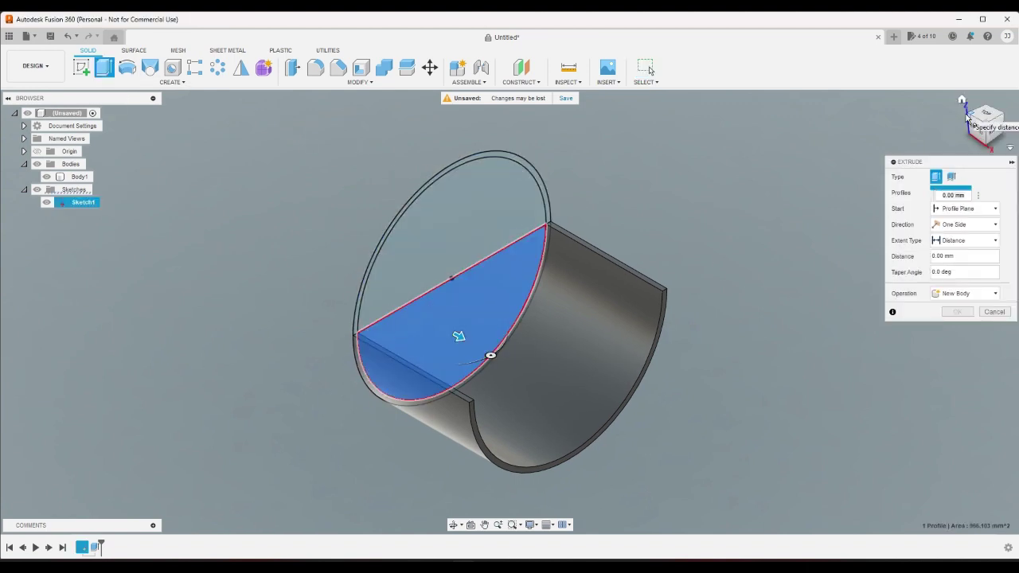
shift+middle_drag(459, 343, 547, 452)
click(543, 452)
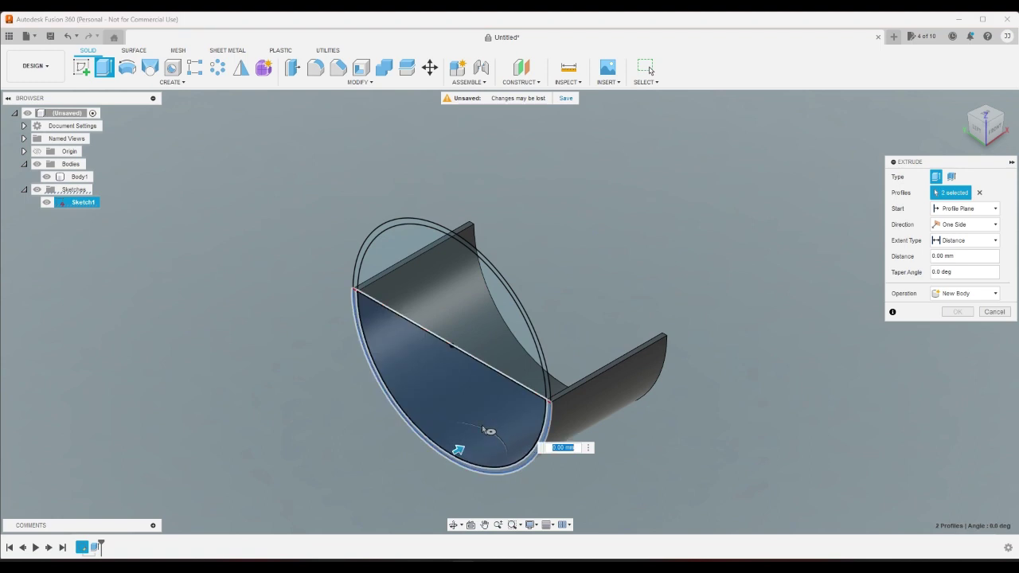
drag(460, 451, 443, 461)
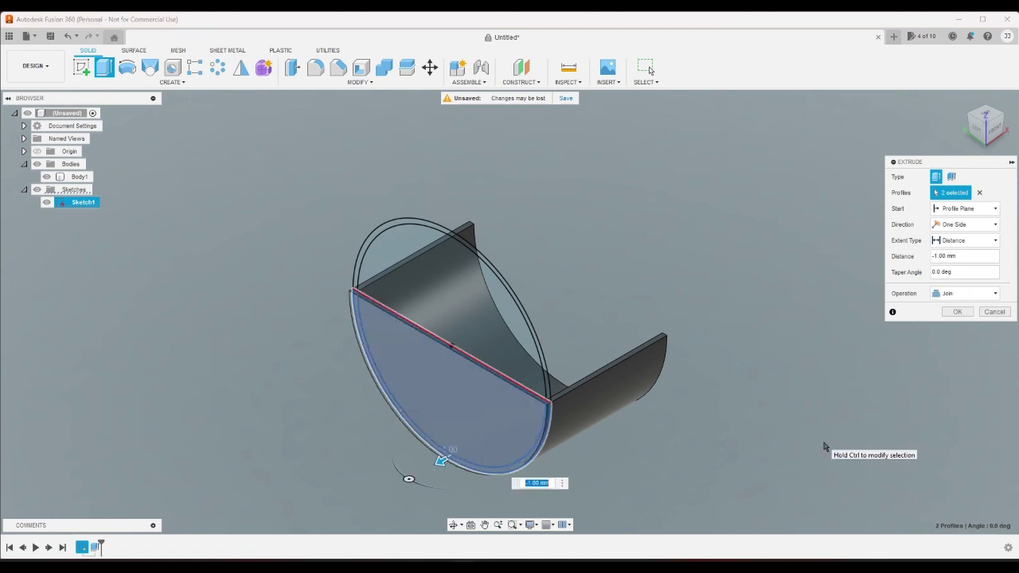
text(-1)
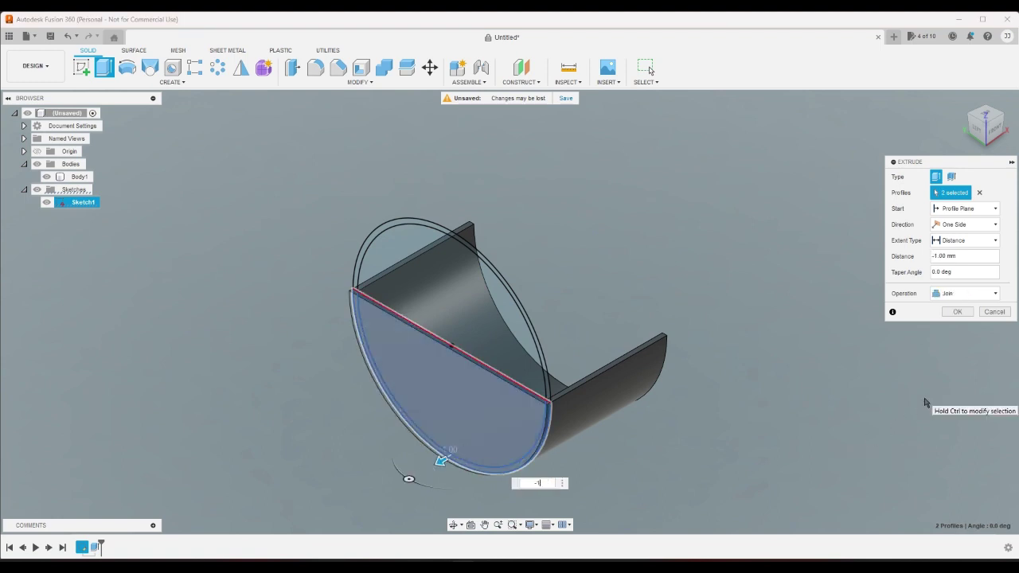
text(.2)
key(Return)
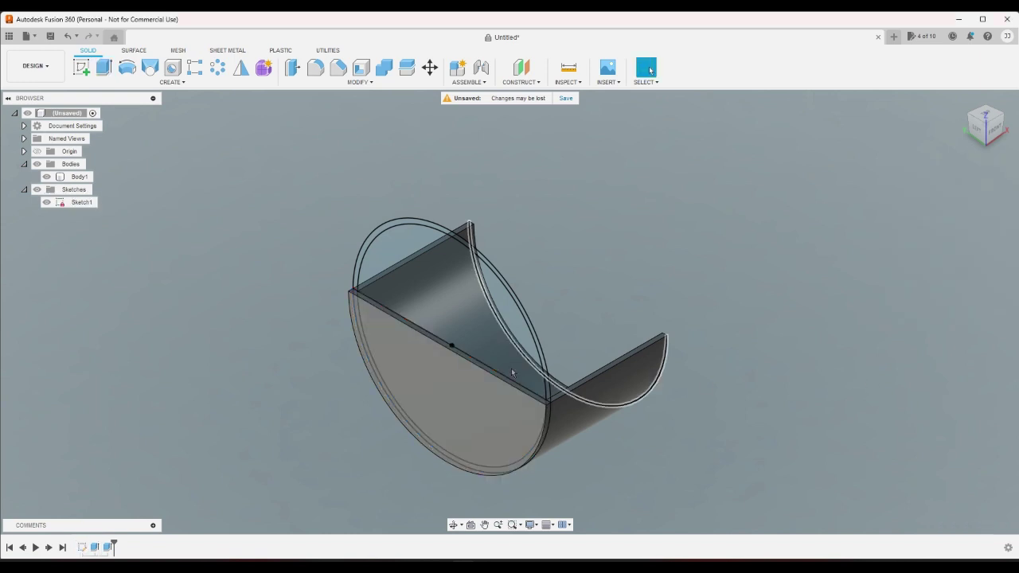
click(46, 203)
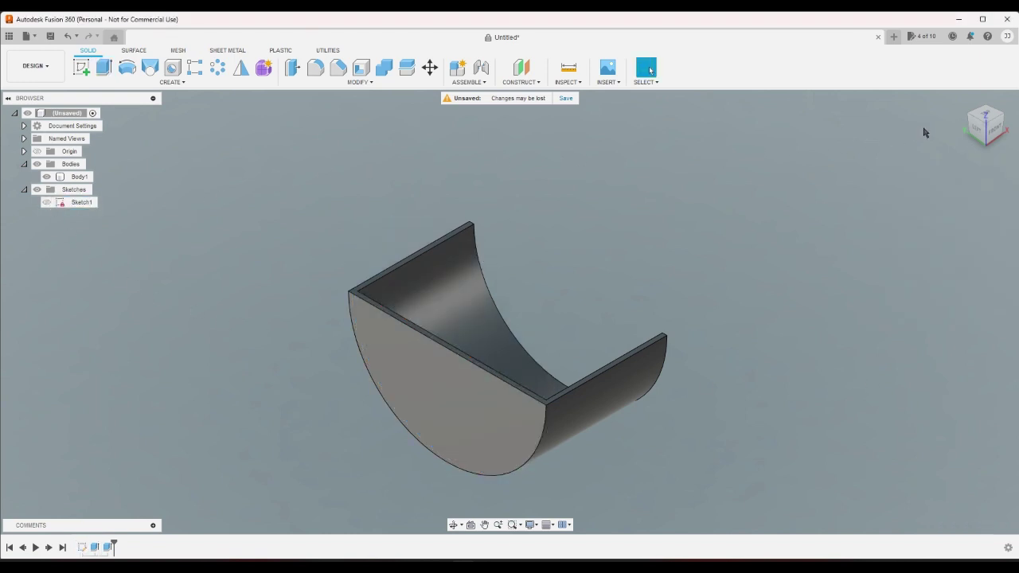
click(961, 101)
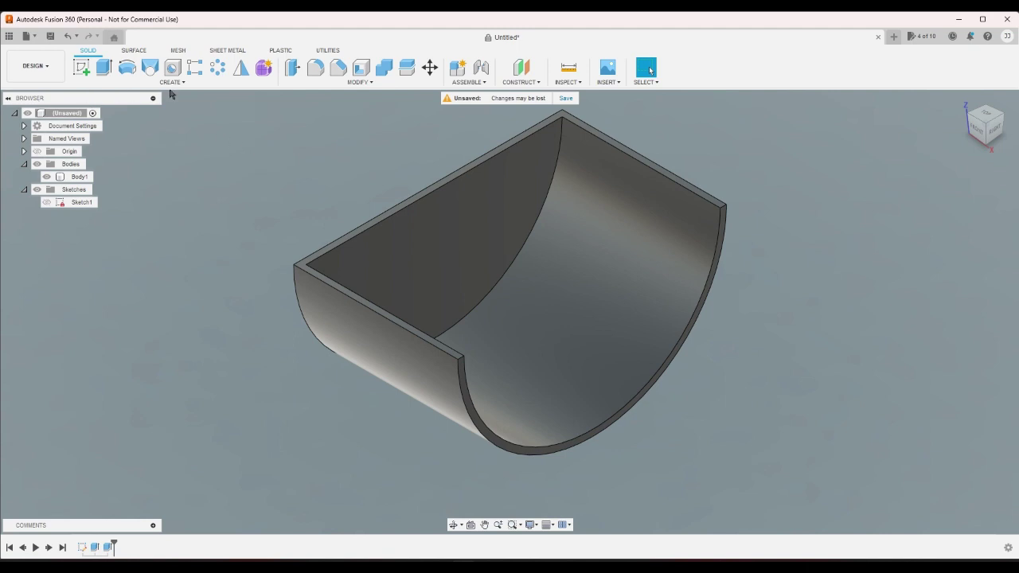
Step: Switch to the browser's unit converter, change US tablespoon to US teaspoon and set its amount to .25
mouse_move(230, 569)
key(alt+Tab)
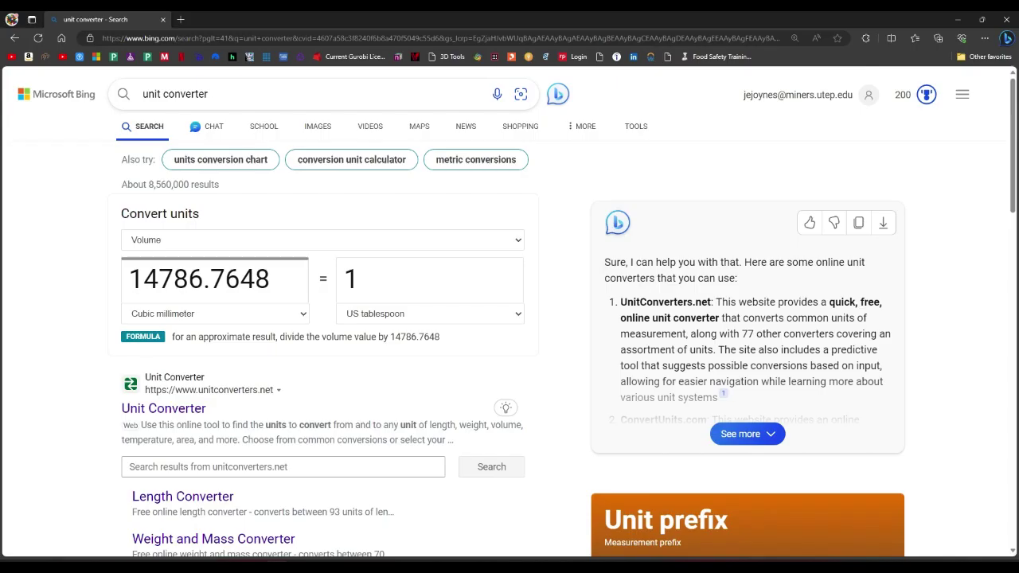
click(415, 316)
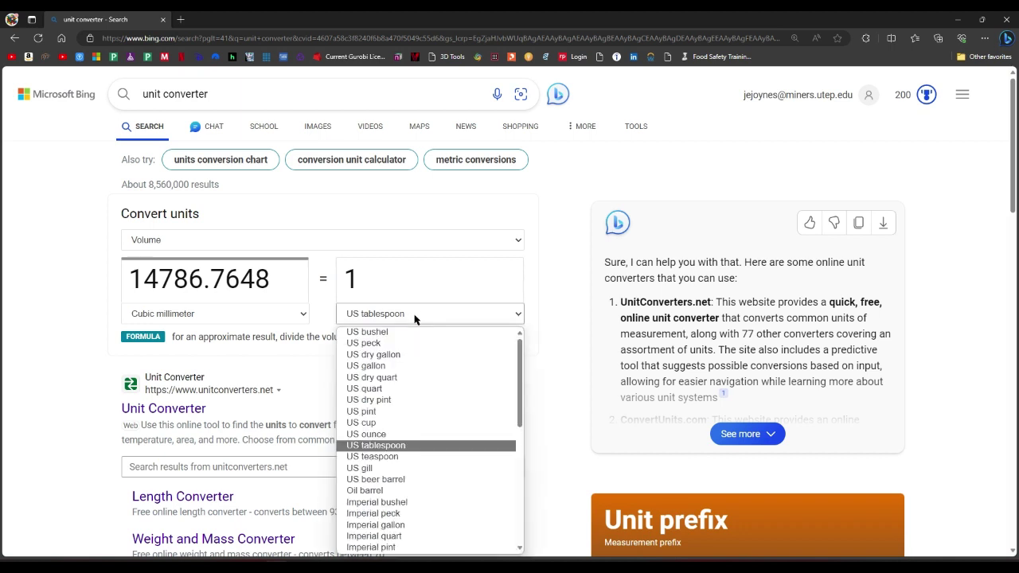
click(434, 457)
drag(488, 279, 341, 281)
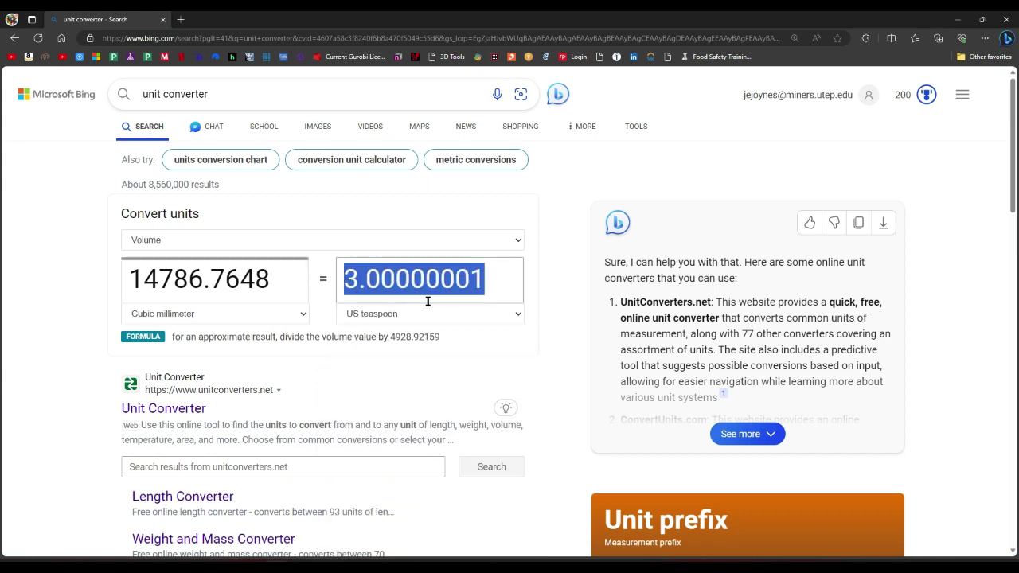
text(.25)
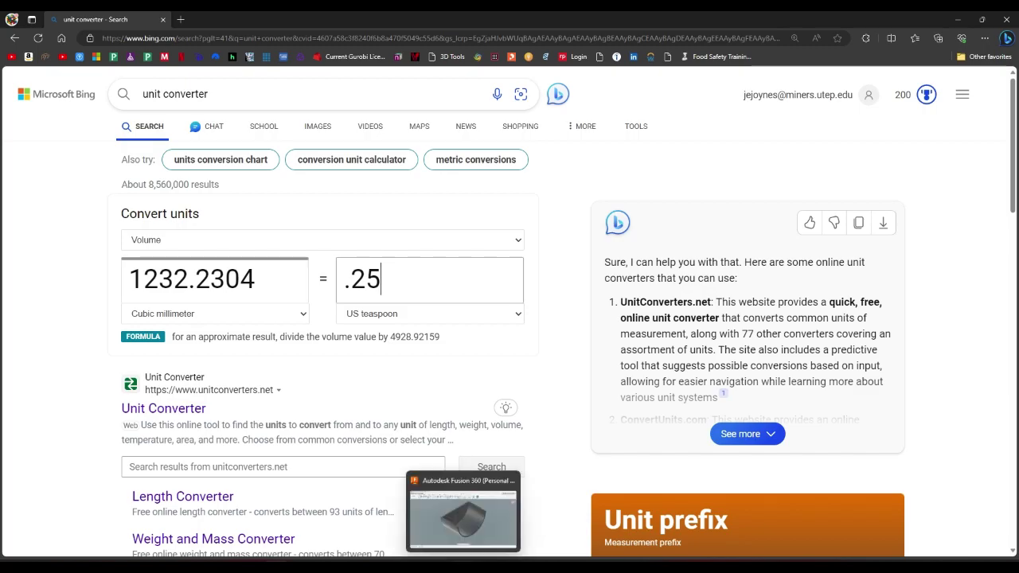
Step: Switch back to Fusion 360 and bring up the Calculator window for the quarter-teaspoon length
click(483, 518)
click(482, 570)
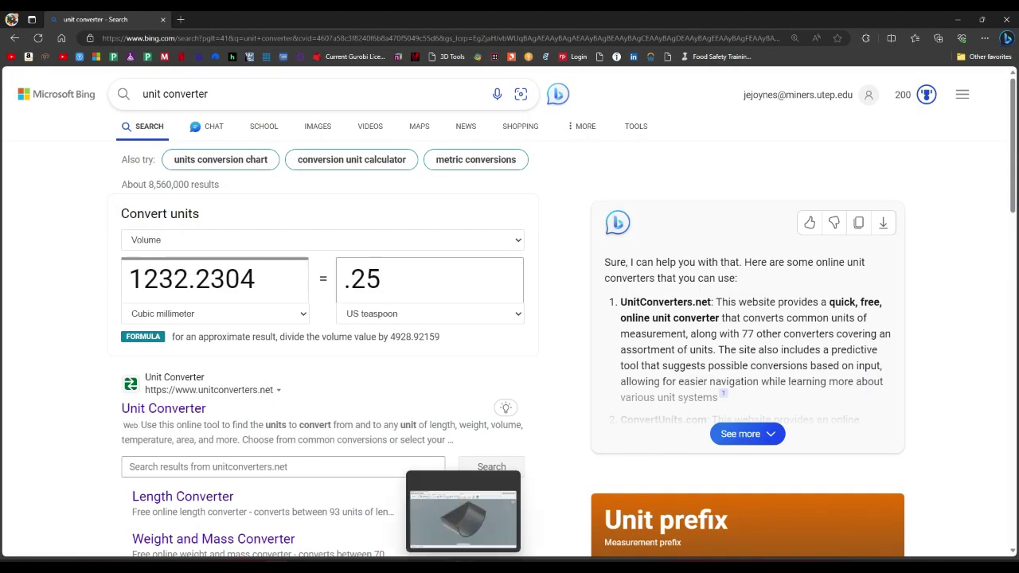
click(470, 505)
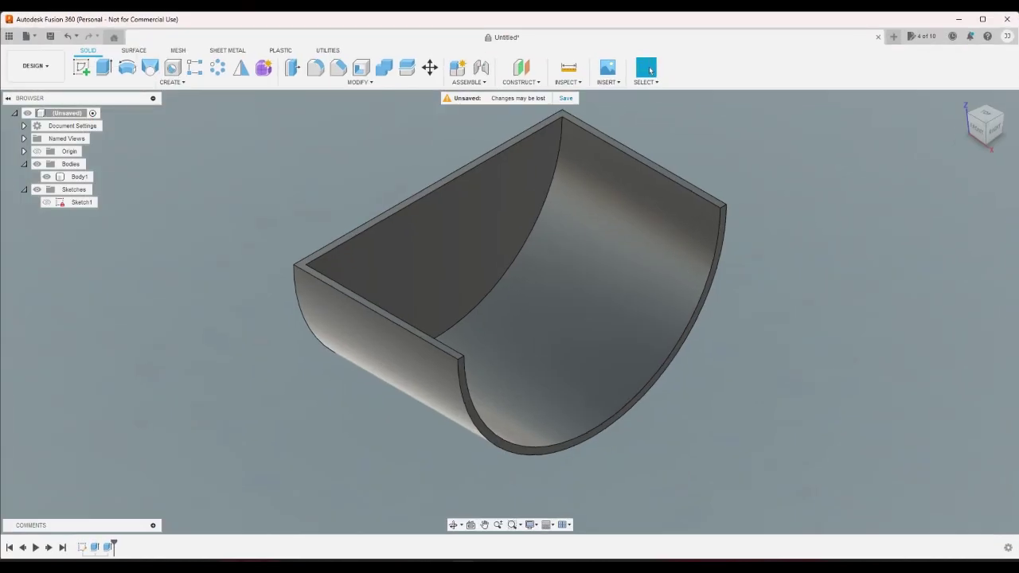
mouse_move(276, 567)
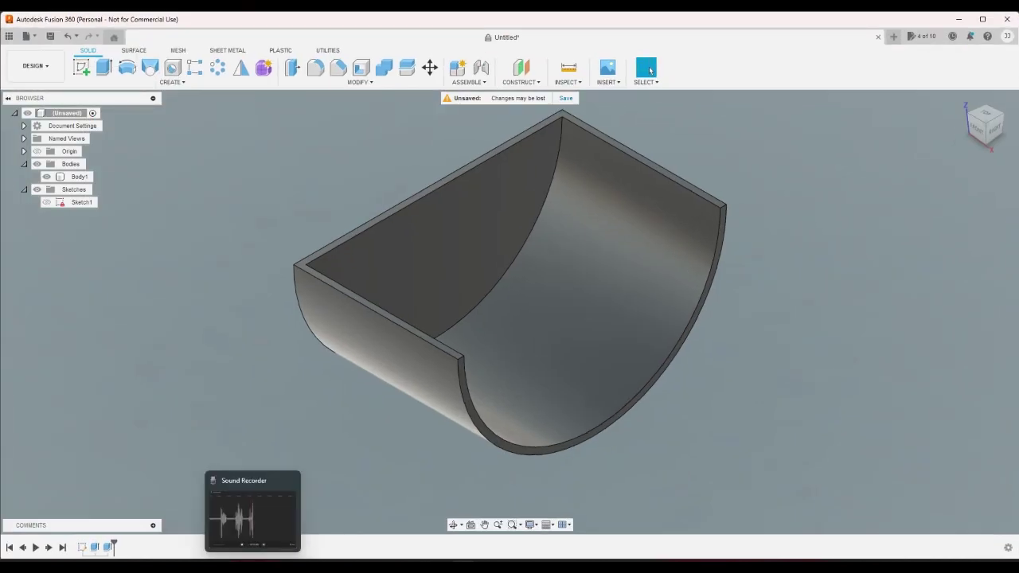
click(238, 518)
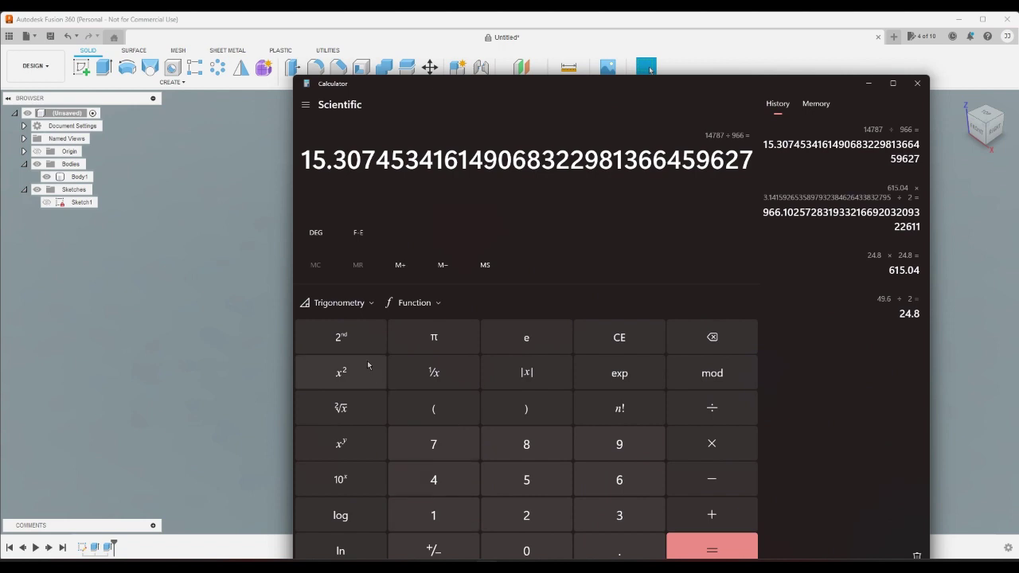
Step: Calculate 1232.2 ÷ 966 for the quarter-teaspoon length and minimize Calculator
click(444, 525)
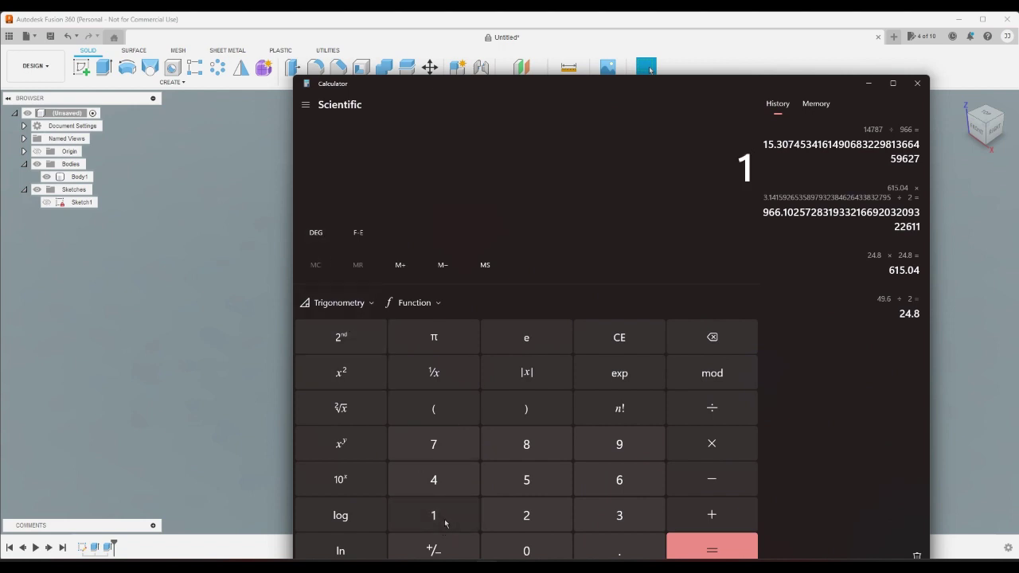
click(528, 521)
click(590, 523)
click(576, 524)
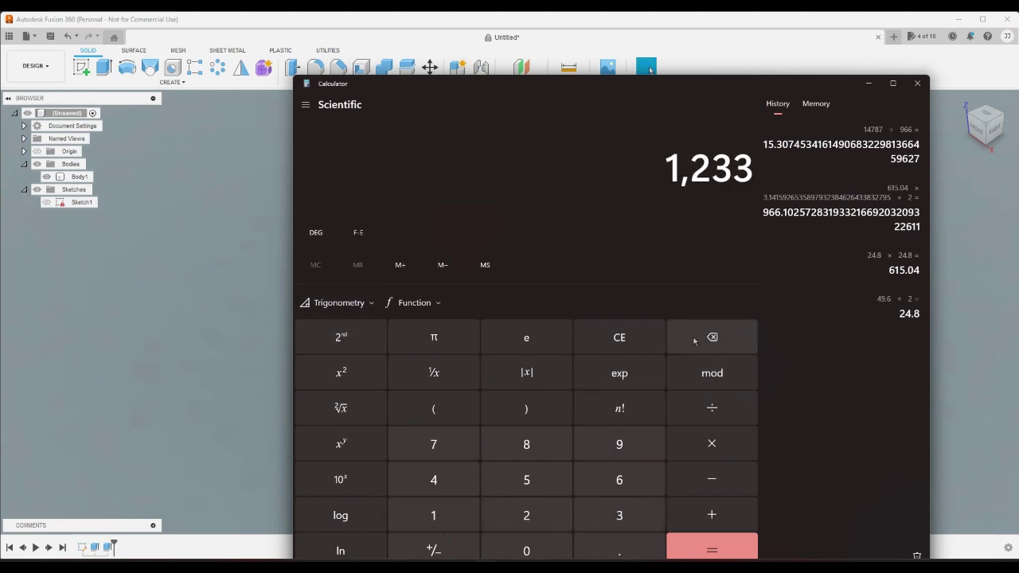
click(705, 339)
click(528, 518)
click(598, 549)
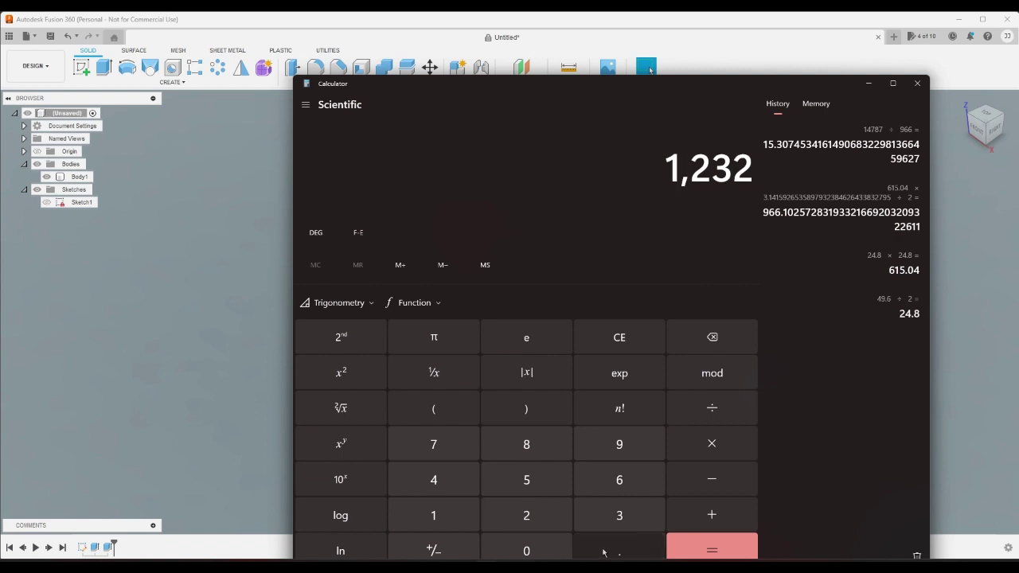
click(549, 519)
key(plus)
click(613, 450)
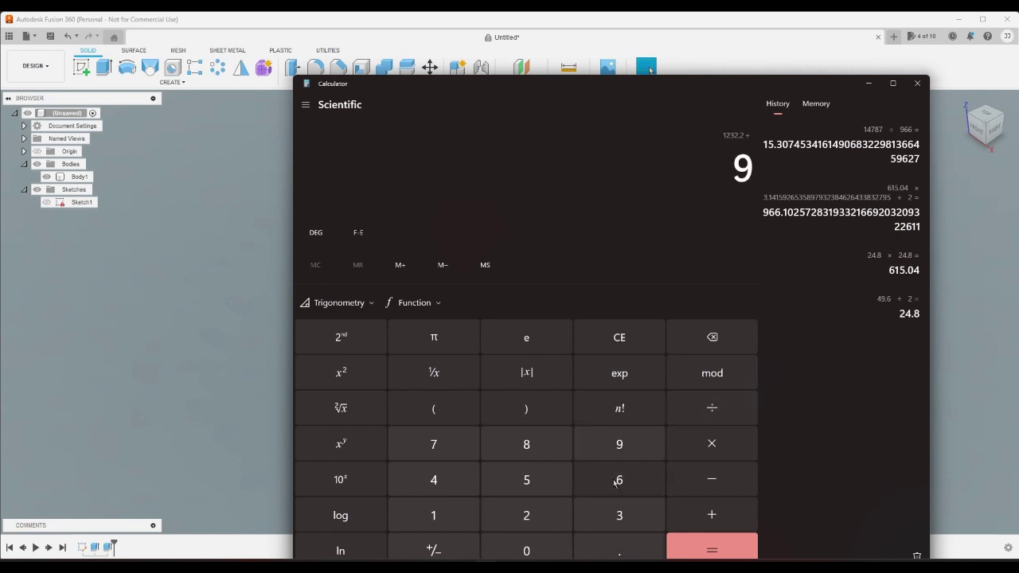
click(619, 479)
click(619, 480)
click(714, 548)
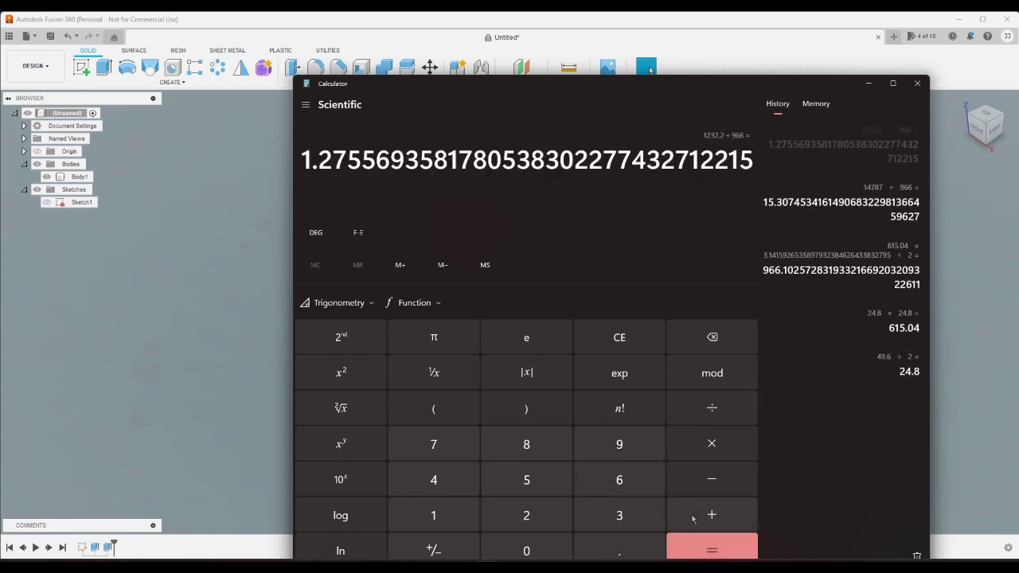
click(868, 84)
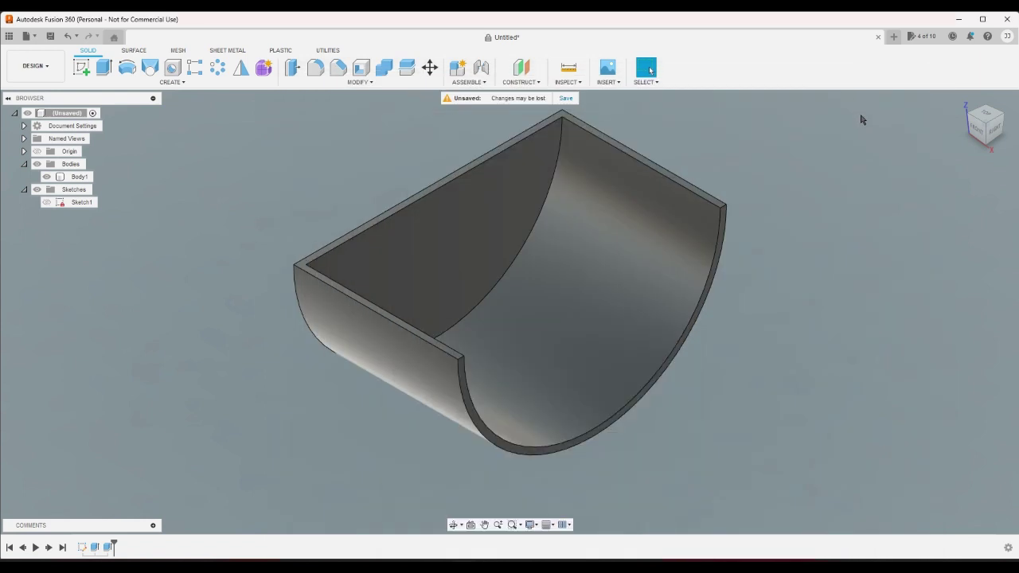
Step: Start a sketch on the inner face of the end wall and project that face's outline into it
click(84, 69)
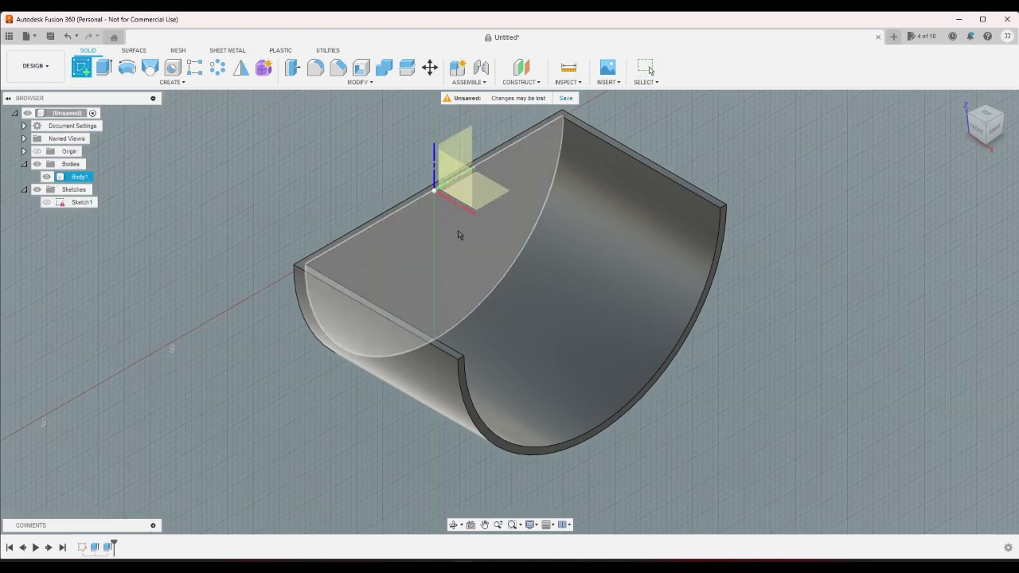
click(478, 239)
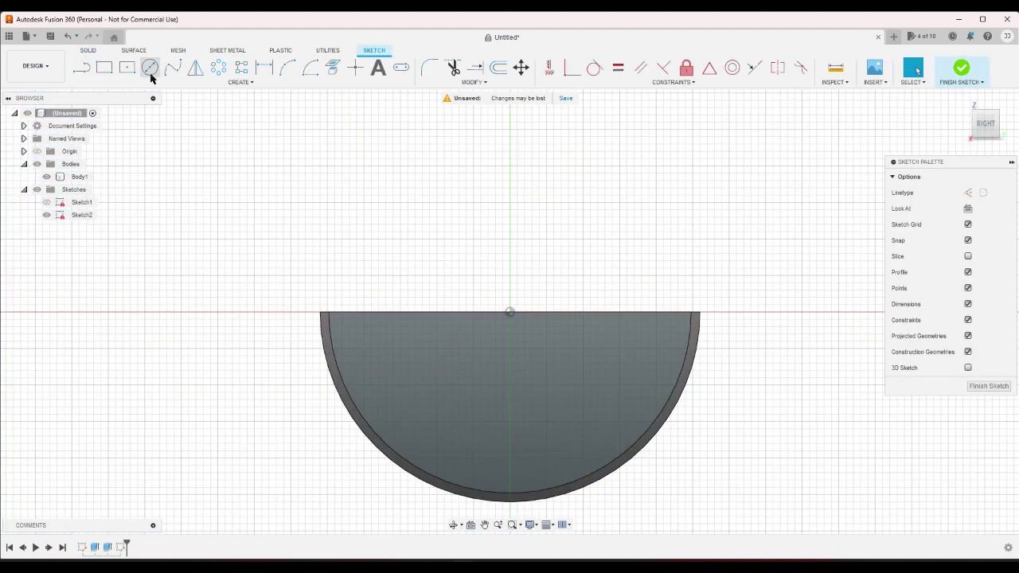
click(333, 67)
click(416, 386)
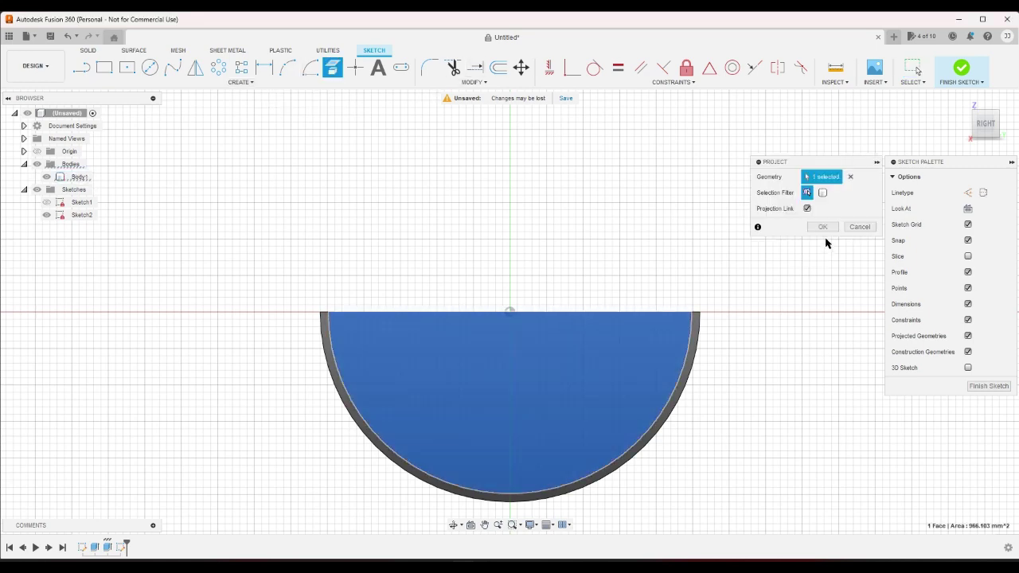
click(822, 227)
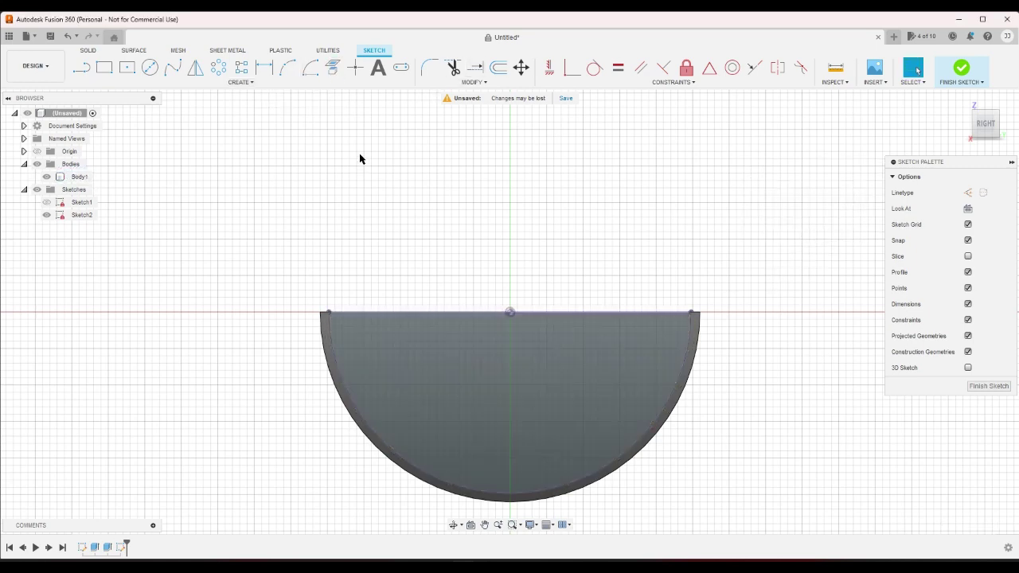
click(499, 67)
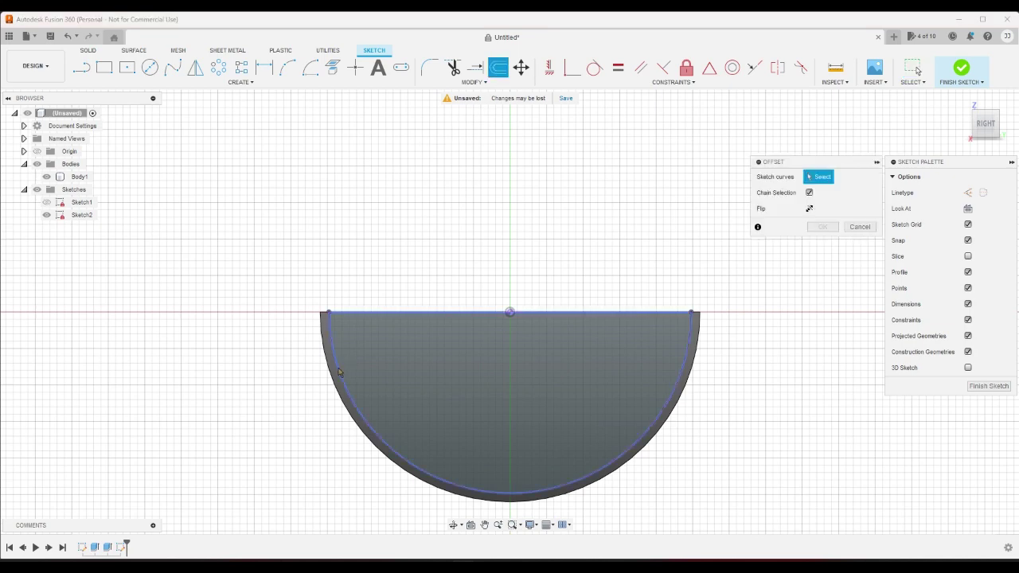
click(366, 312)
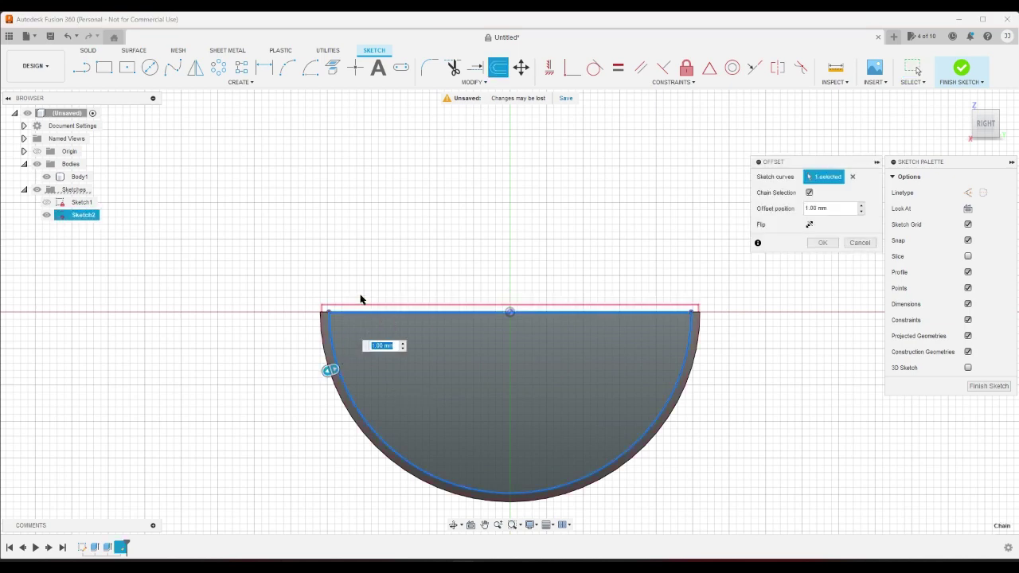
click(371, 315)
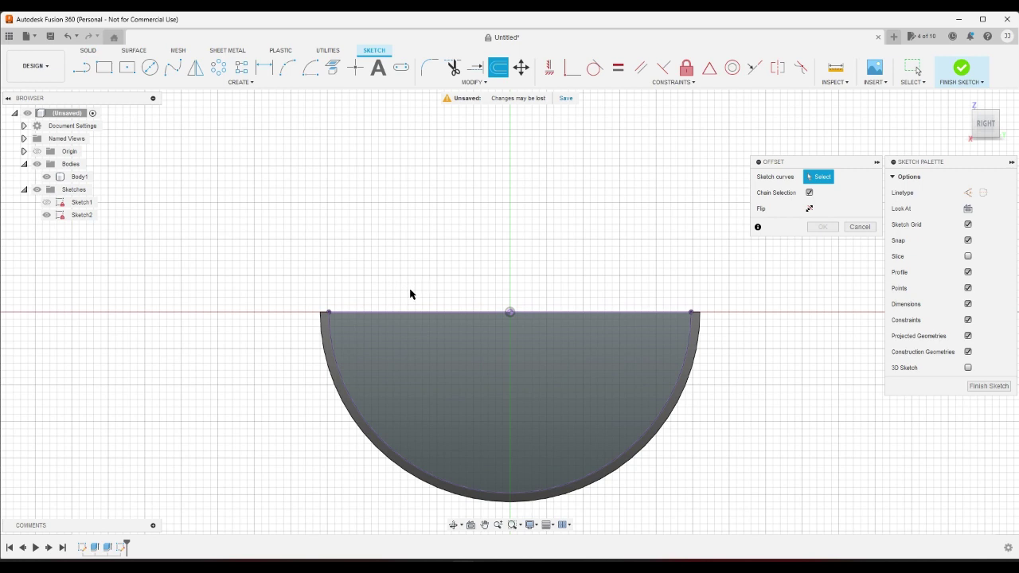
click(482, 312)
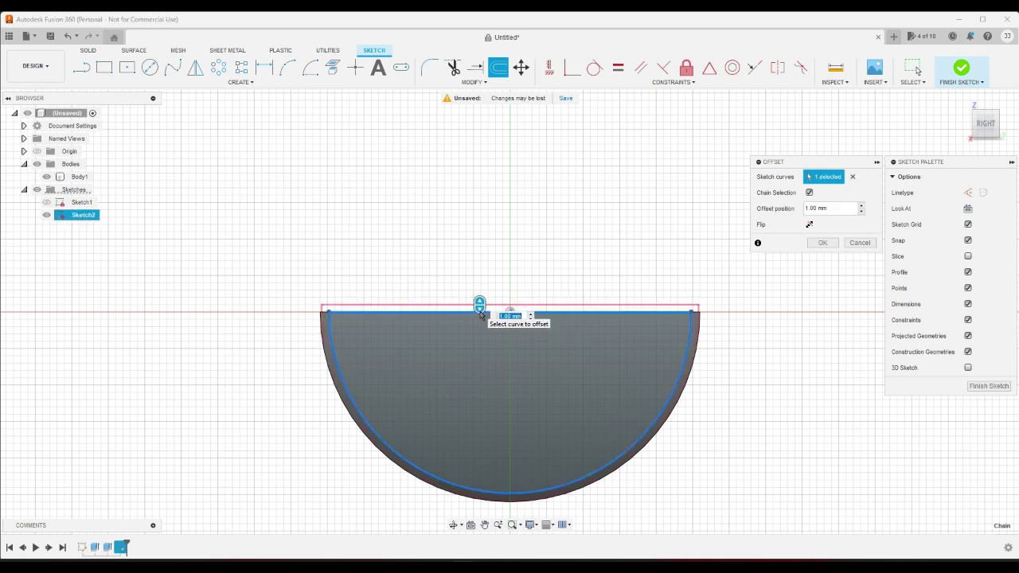
click(823, 242)
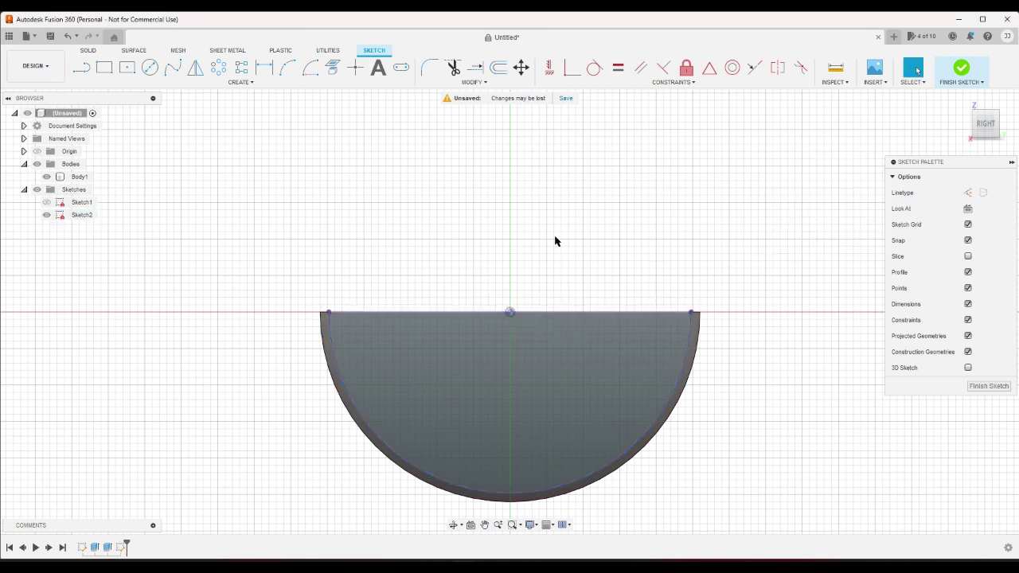
Step: Delete the projected straight edge and offset the projected arc inward by 0.25 mm
right_click(555, 239)
key(Escape)
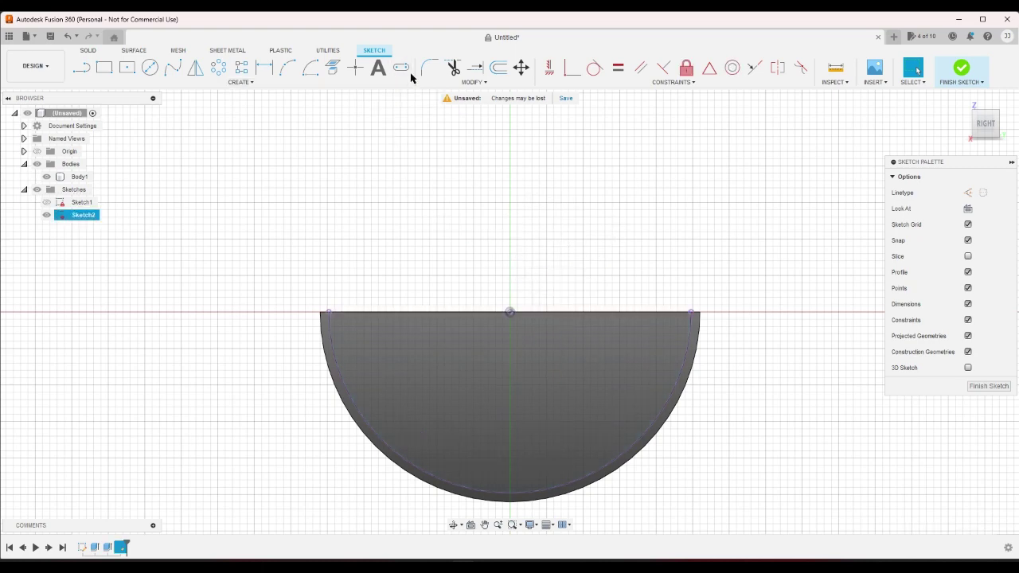
click(499, 68)
click(335, 362)
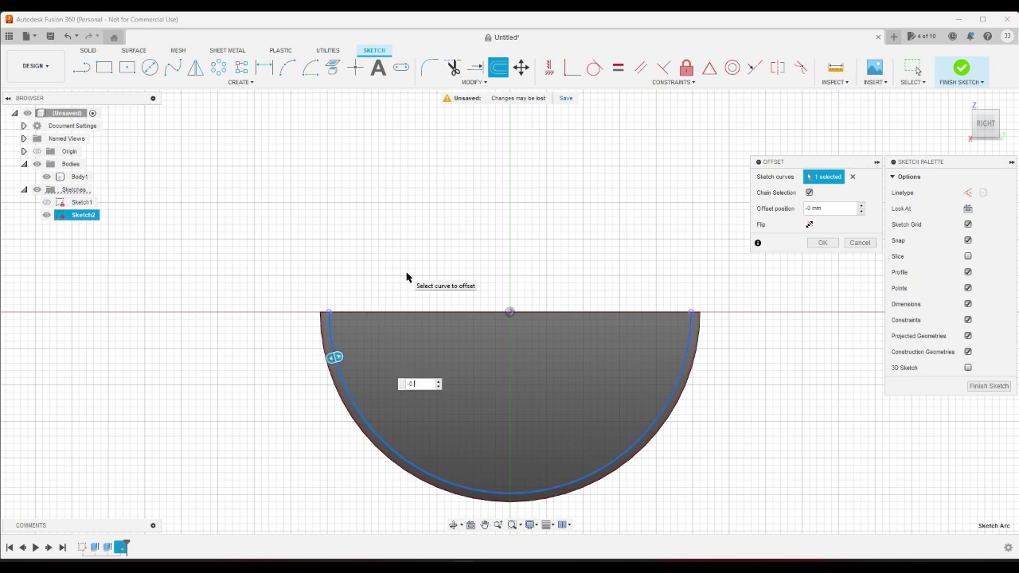
text(-0.5)
key(Return)
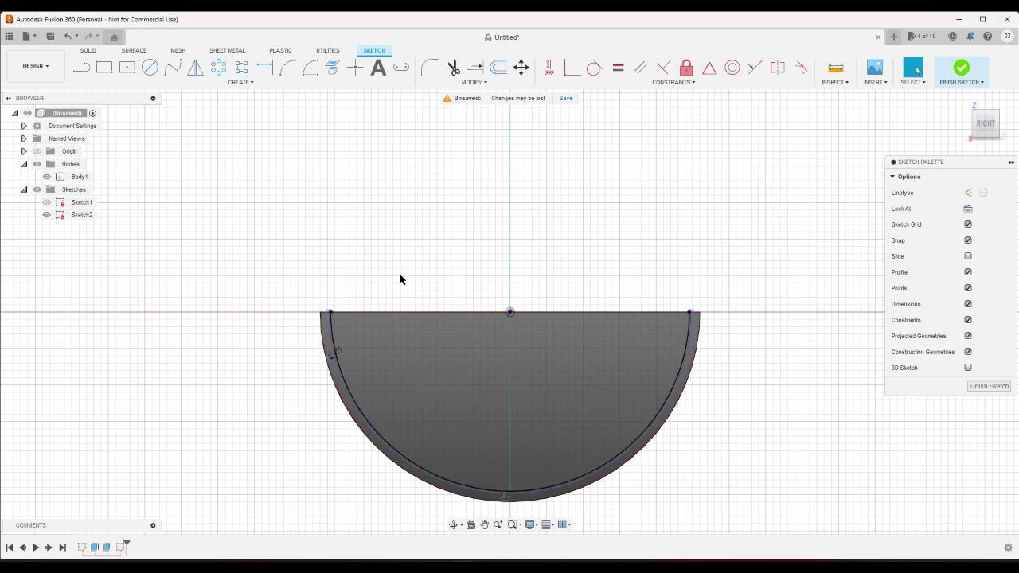
Step: Close the offset arc with a line from the origin to one end and a 12 mm line extended to the other, and finish the sketch
scroll(379, 294, up, 2)
scroll(468, 296, up, 2)
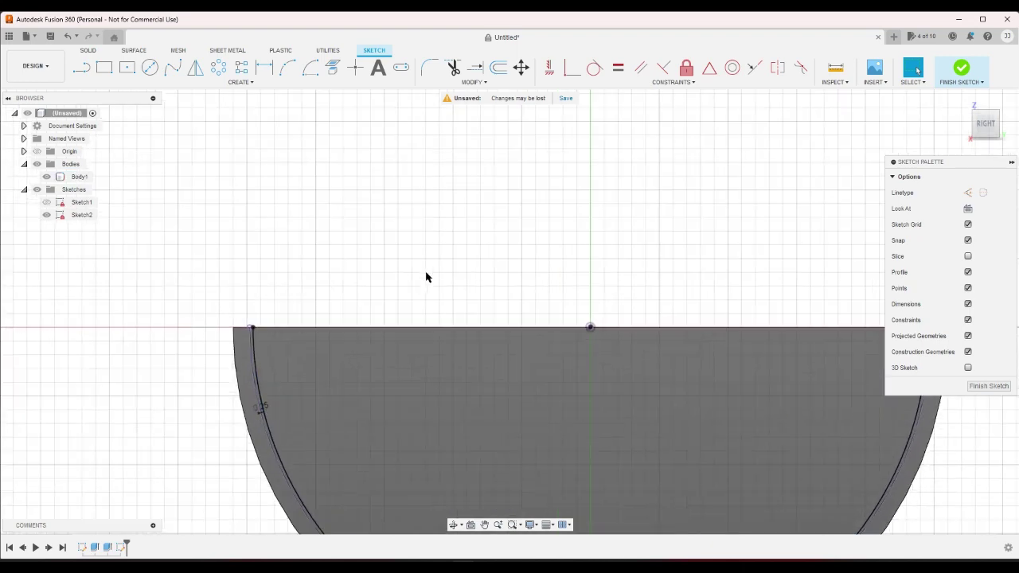
click(88, 73)
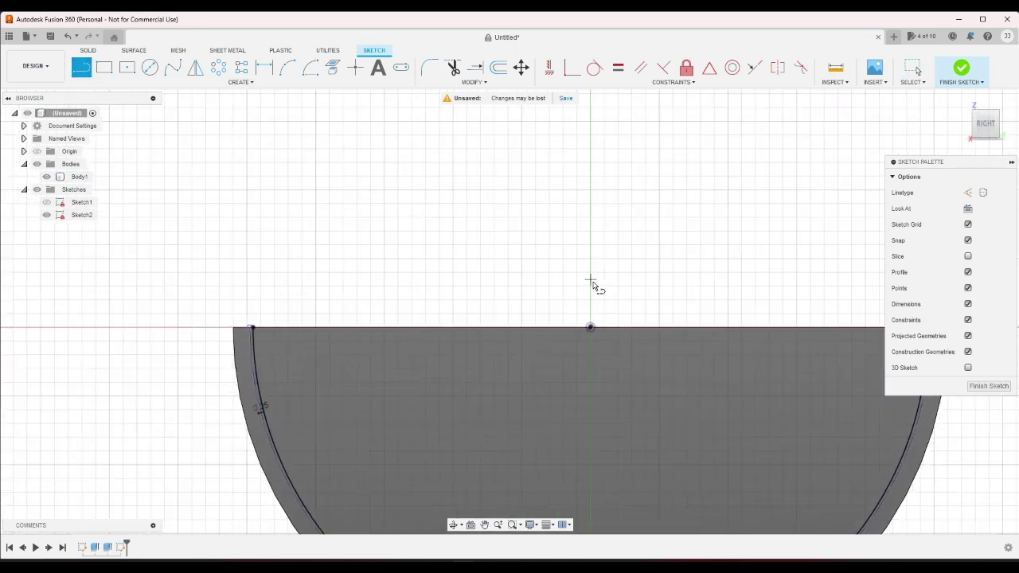
click(590, 328)
click(252, 328)
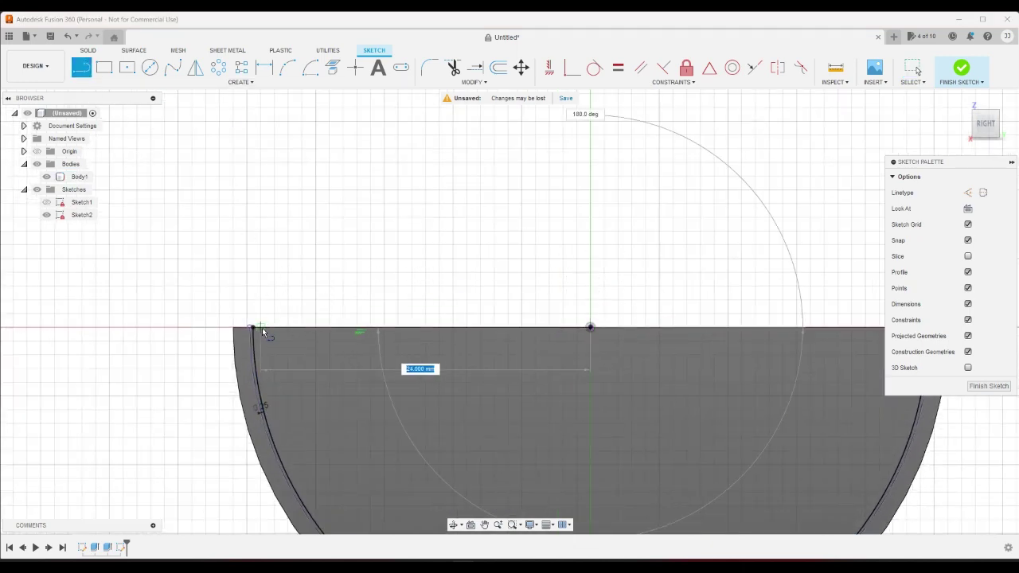
key(Escape)
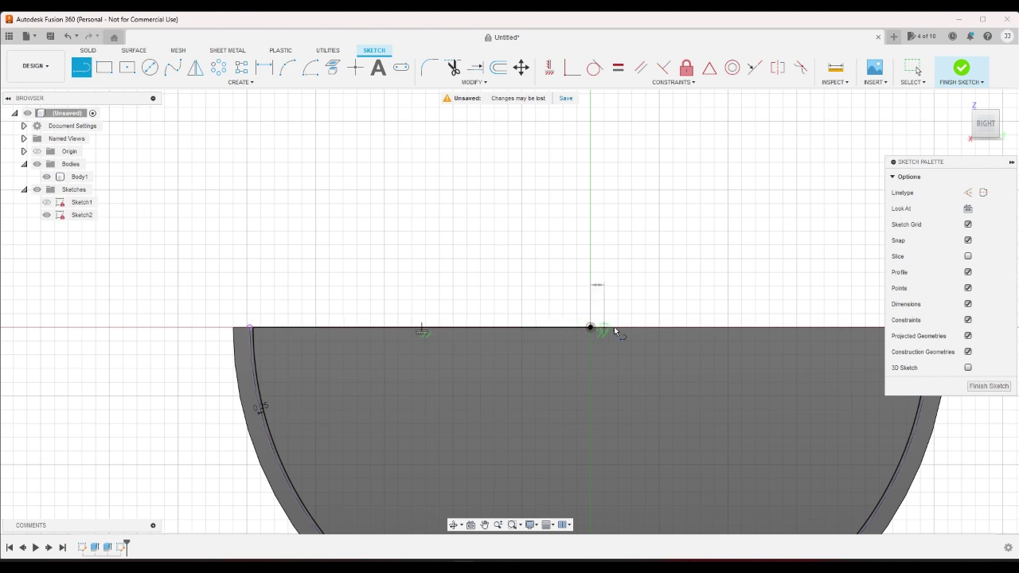
click(755, 327)
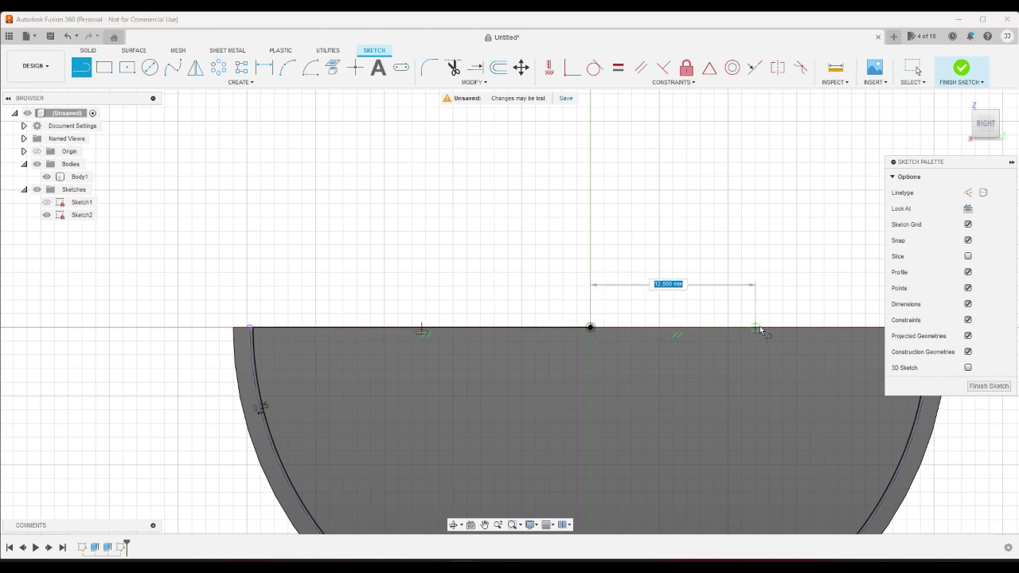
click(476, 67)
click(702, 327)
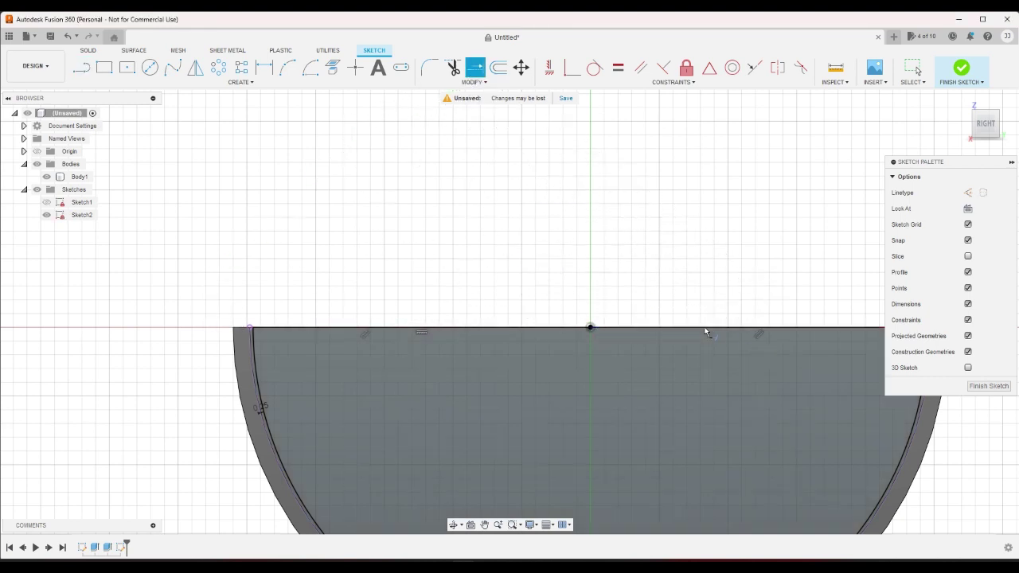
scroll(522, 324, down, 3)
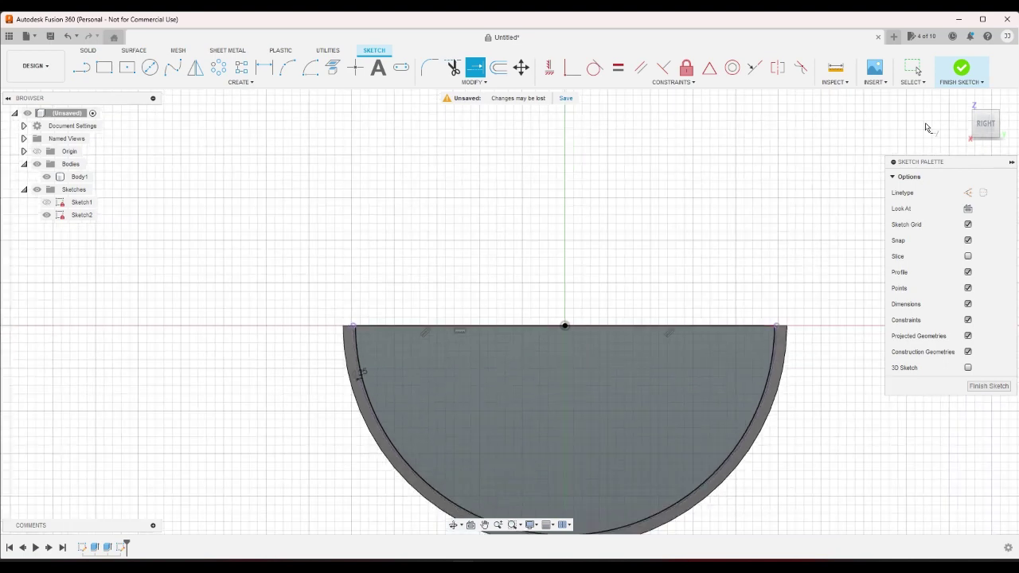
click(962, 67)
click(962, 101)
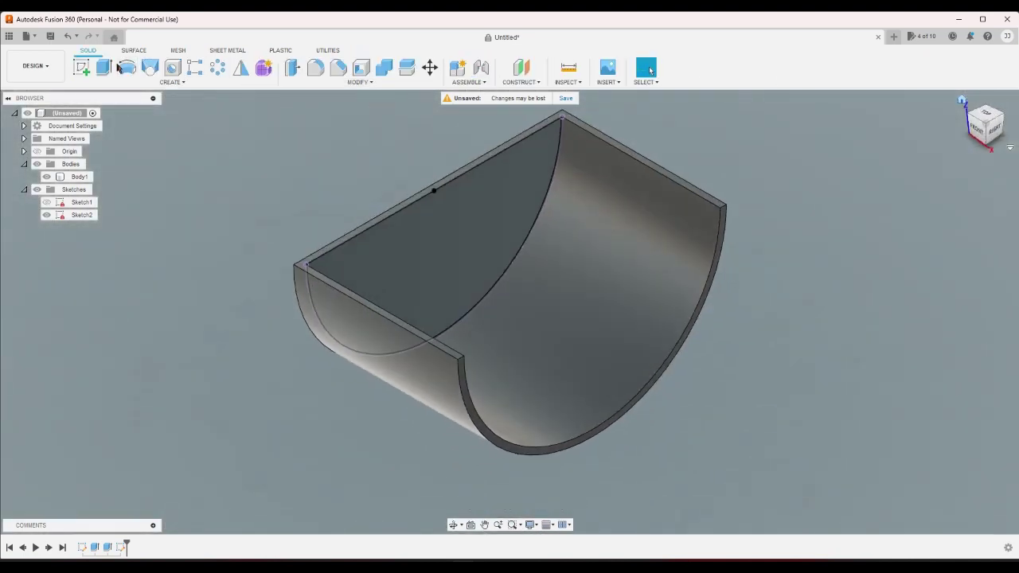
Step: Extrude the clearance profile as a new body, starting at a 0.1 mm offset and extending to the shell's open-end rim face
click(103, 68)
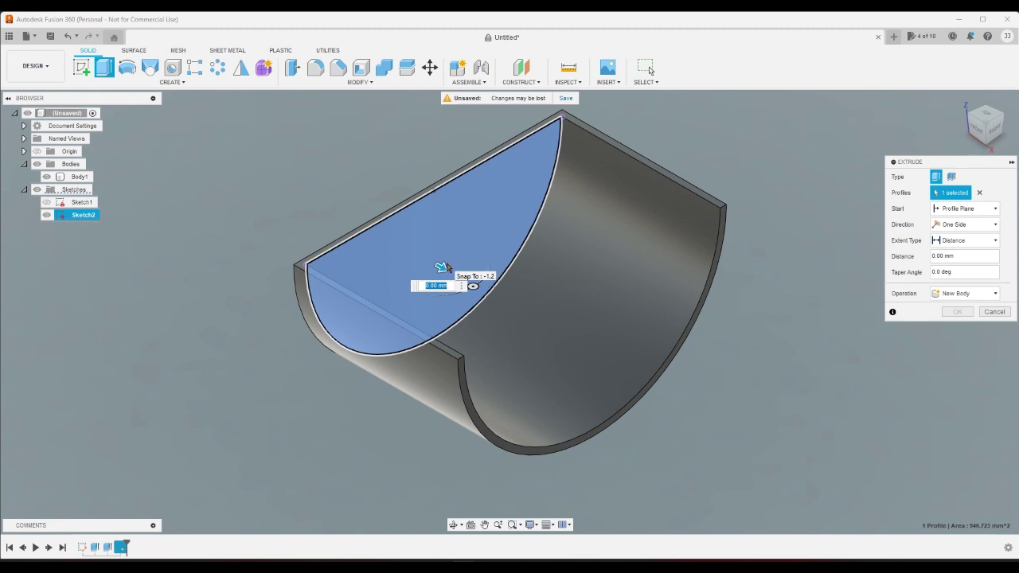
click(966, 209)
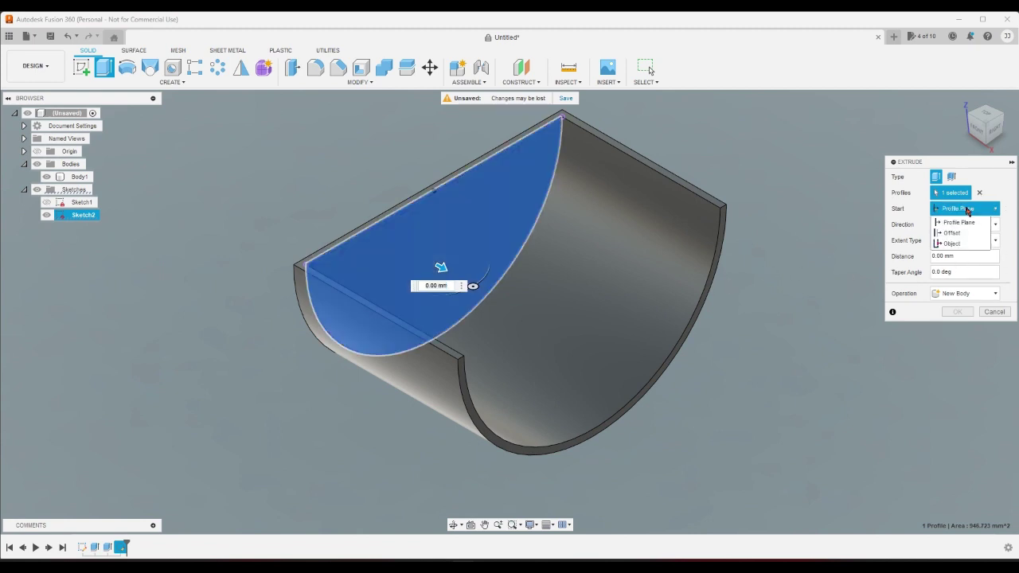
click(952, 232)
click(970, 225)
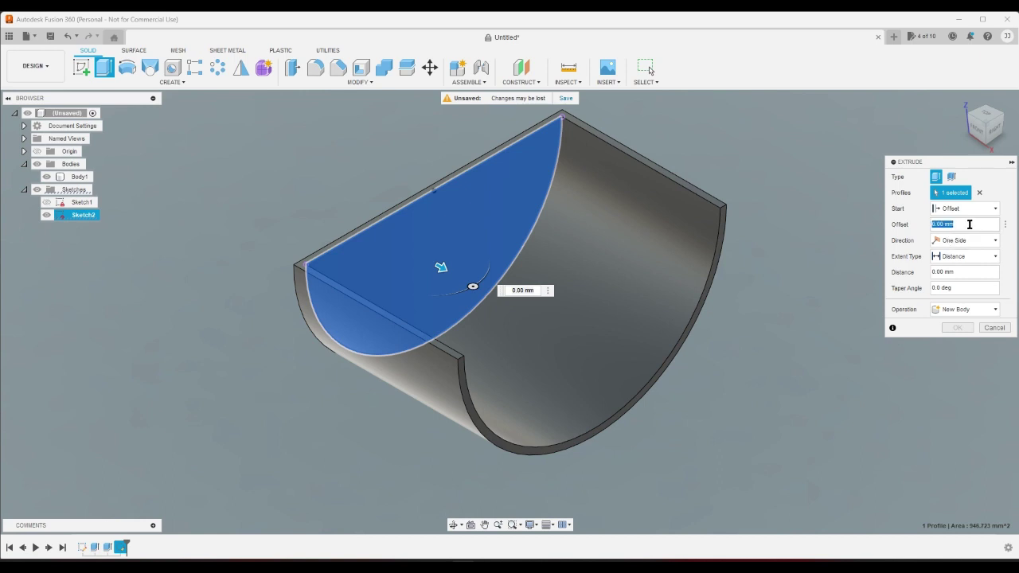
text(0.1)
click(967, 256)
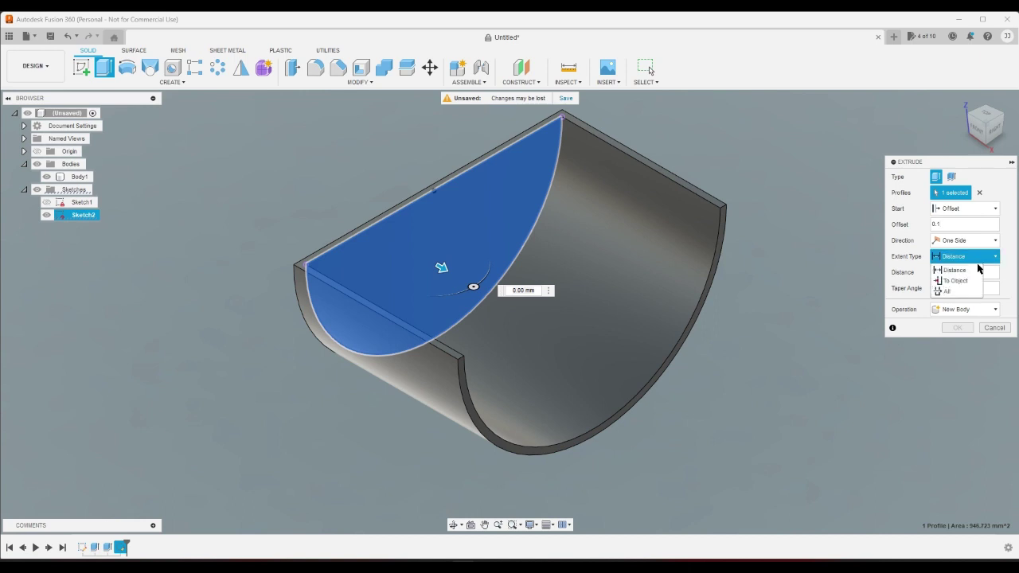
click(973, 282)
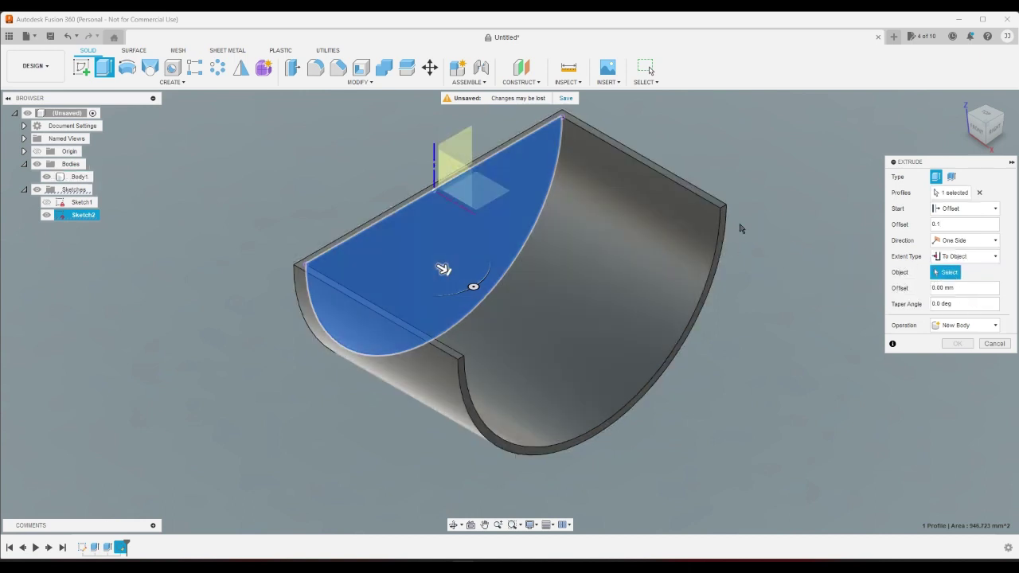
scroll(733, 223, up, 3)
click(727, 218)
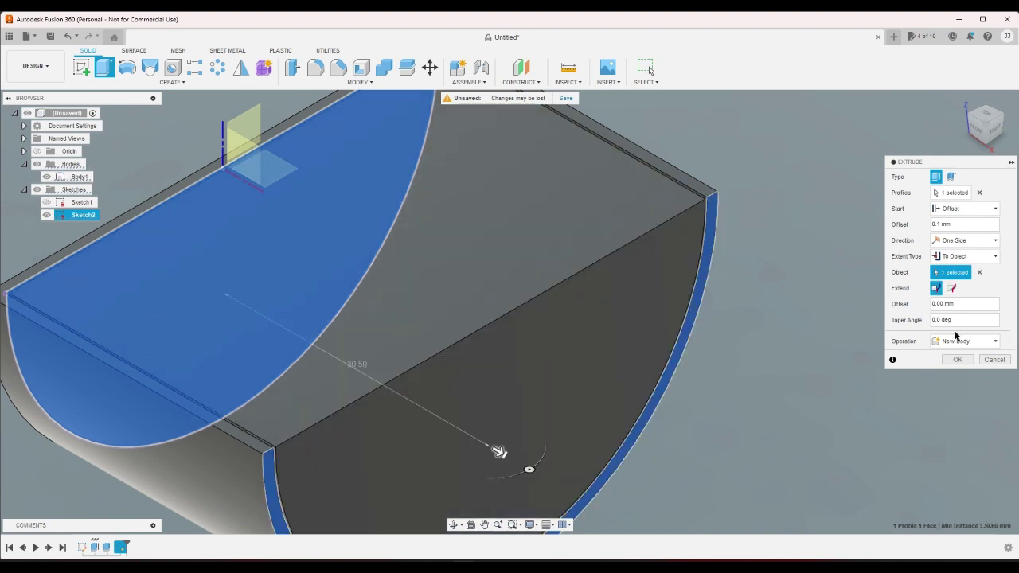
click(953, 360)
scroll(942, 362, down, 3)
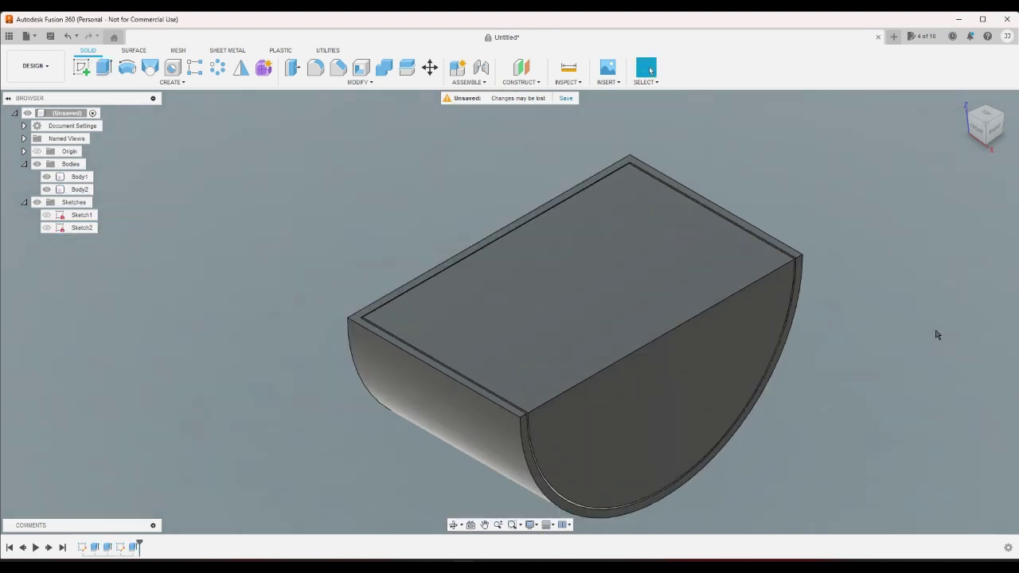
Step: Sketch a line about 3.6 mm long on the inner body's flat top face, from the open-end edge's midpoint inward along the centreline
click(660, 336)
click(838, 404)
click(83, 68)
click(714, 281)
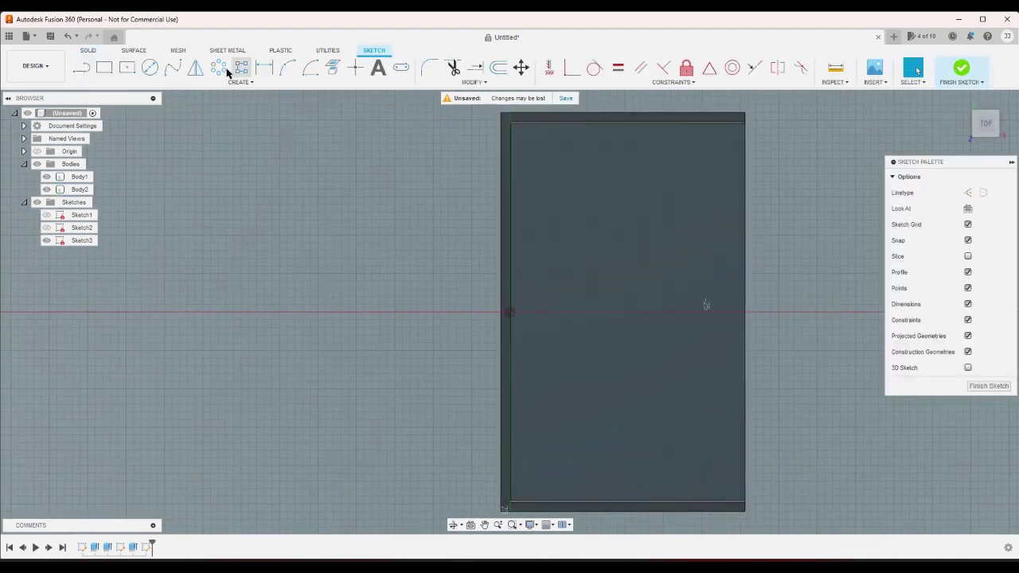
click(81, 68)
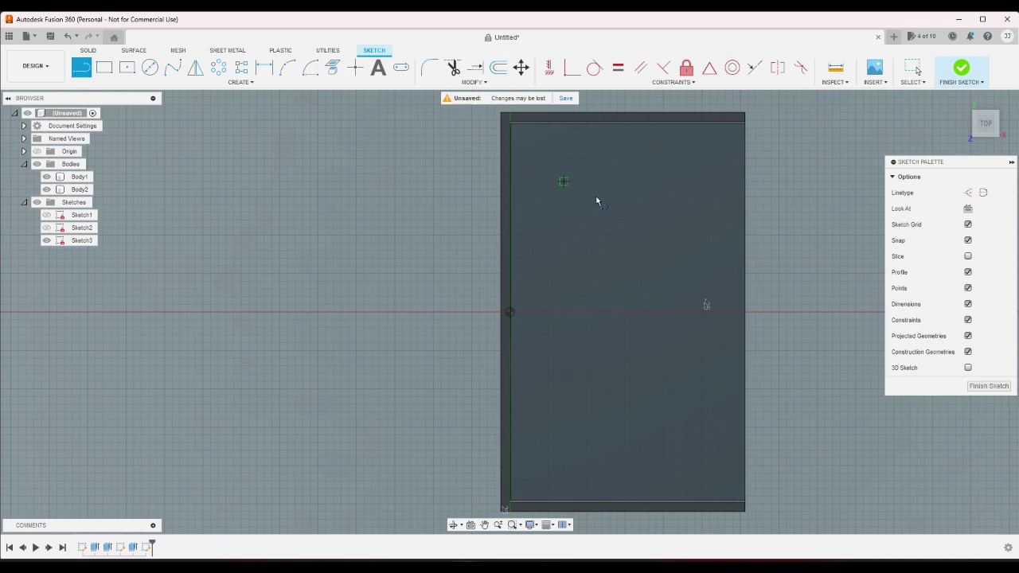
click(743, 313)
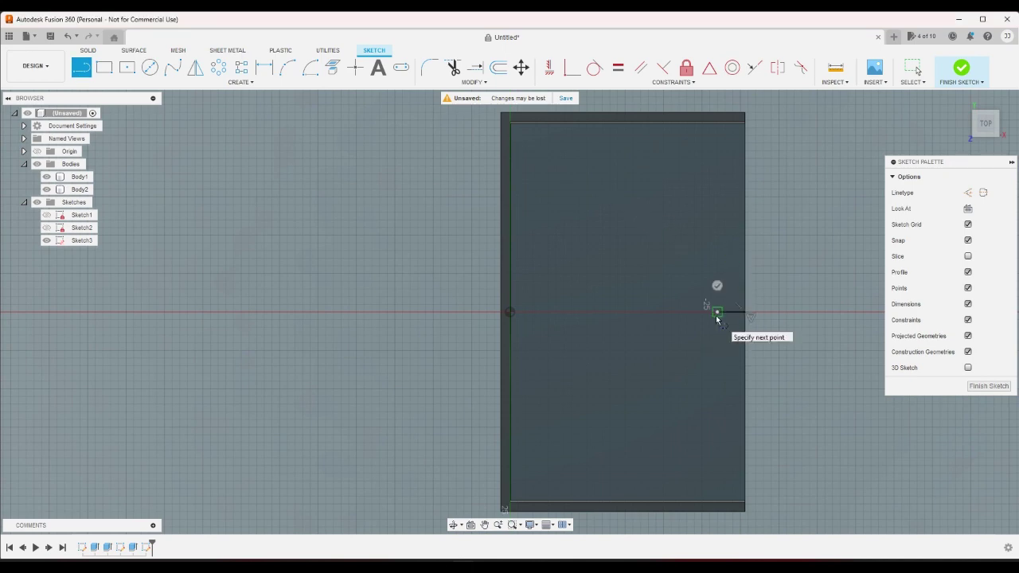
click(717, 312)
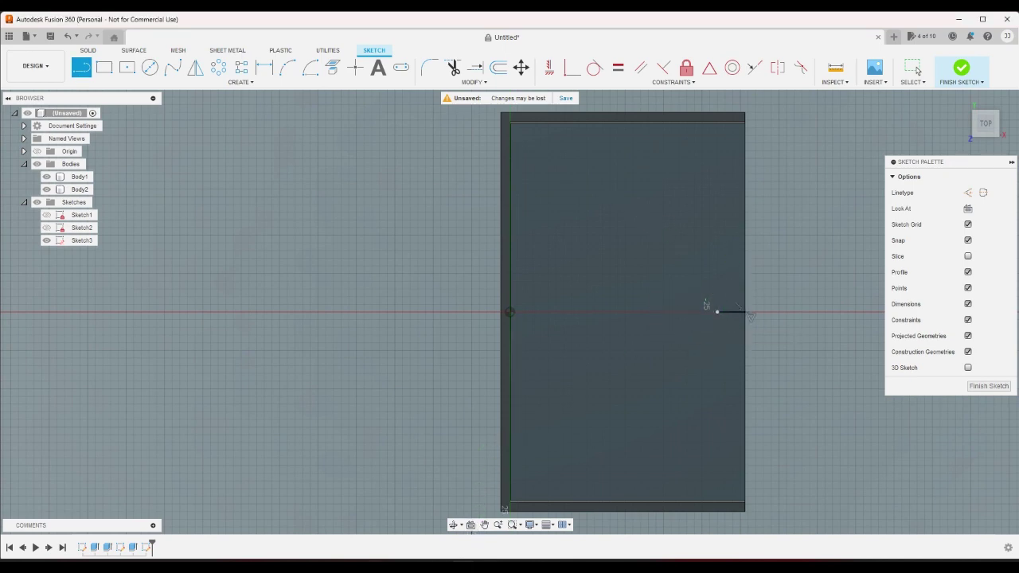
Step: Check the calculated quarter-teaspoon length in Calculator and return to the sketch
click(355, 560)
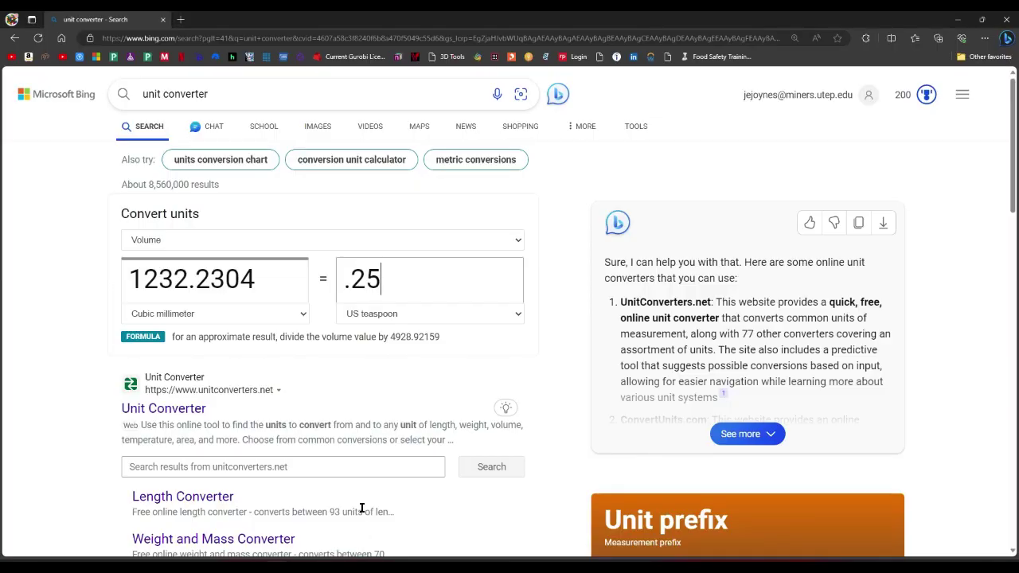
click(483, 561)
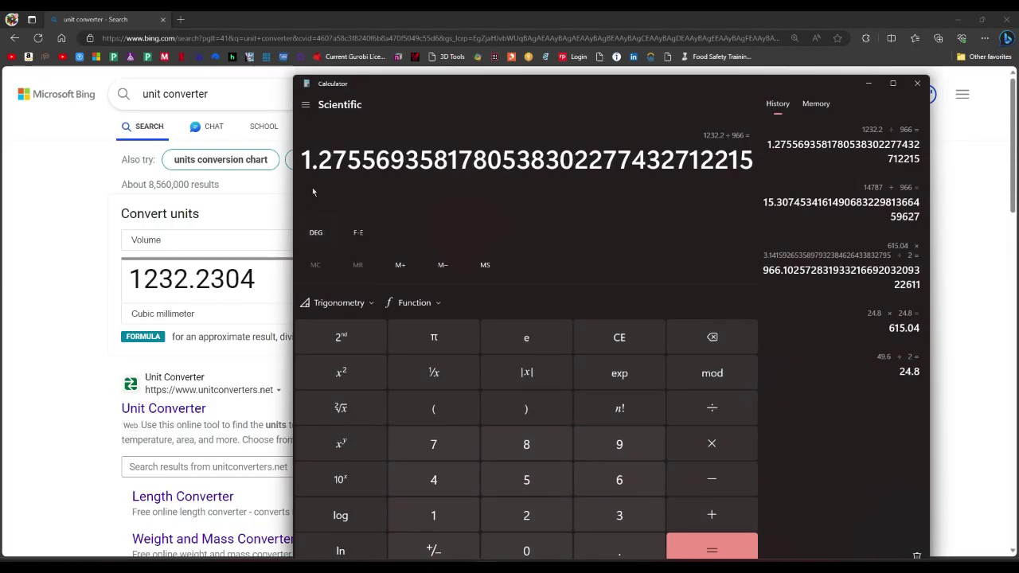
click(960, 19)
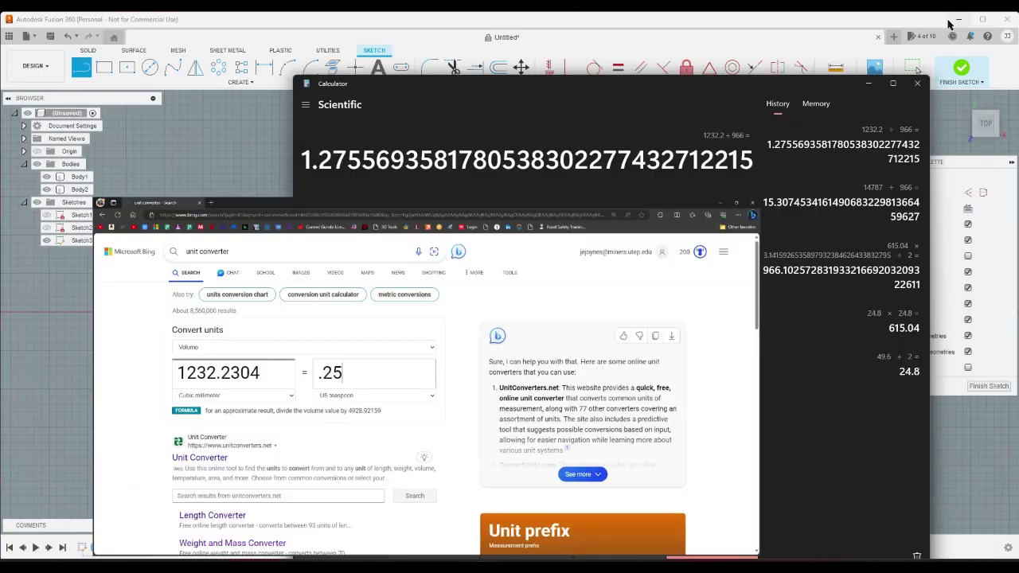
click(868, 83)
Step: Dimension the short centreline segment to 1.27 mm and finish the sketch
right_click(771, 289)
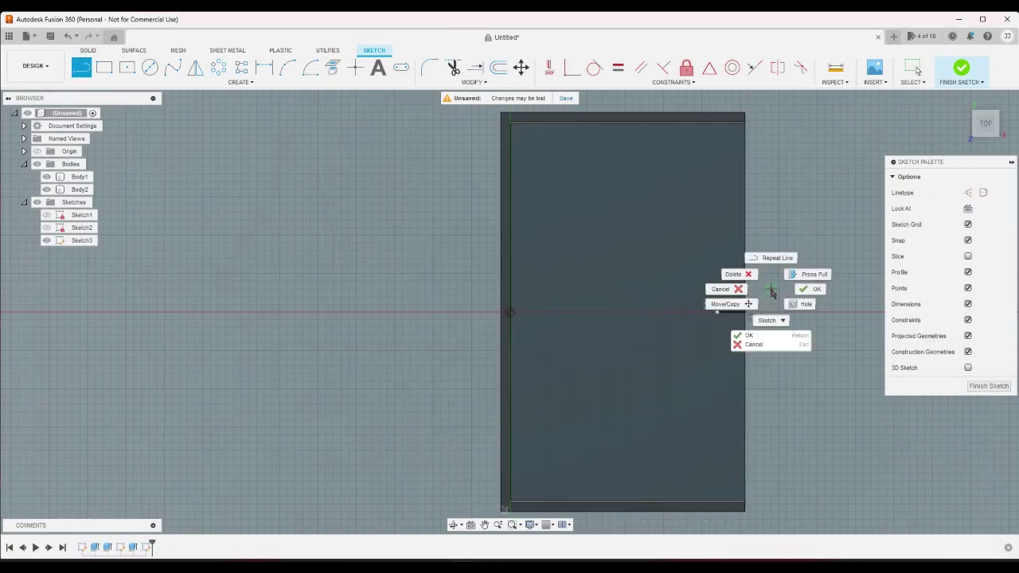
click(734, 301)
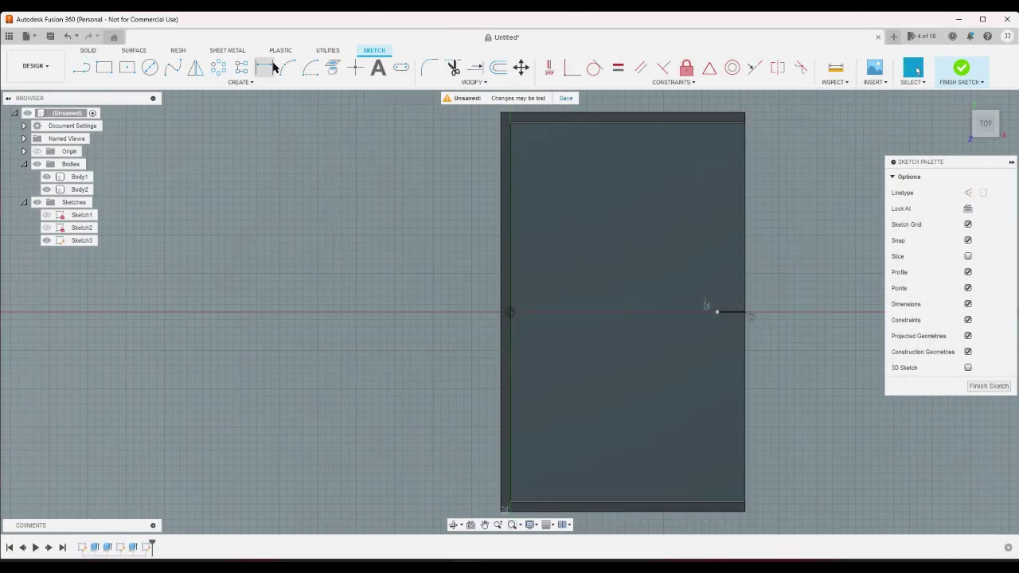
click(264, 67)
click(729, 312)
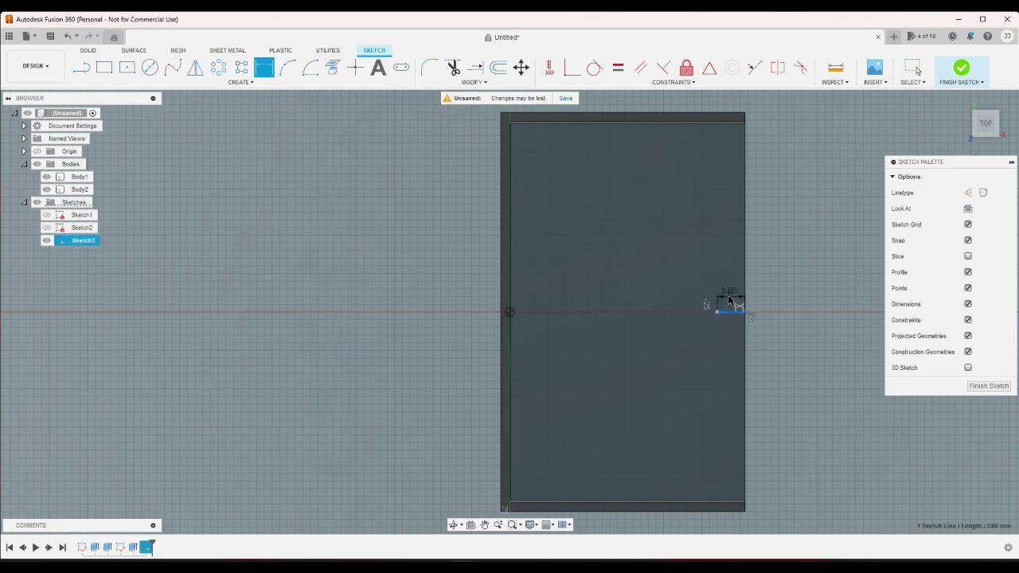
click(747, 296)
text(1.27)
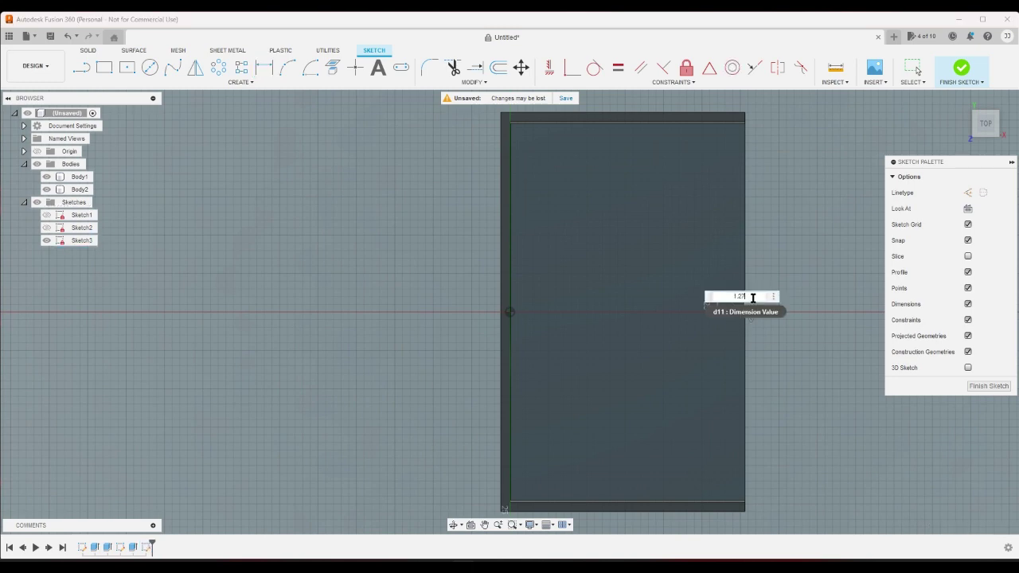
key(Return)
scroll(796, 305, up, 3)
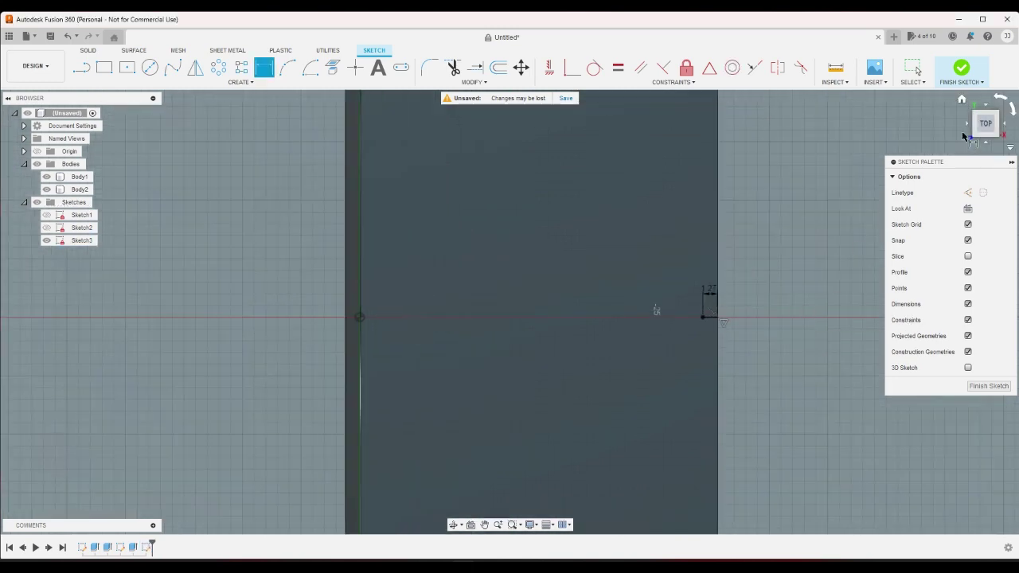
click(962, 98)
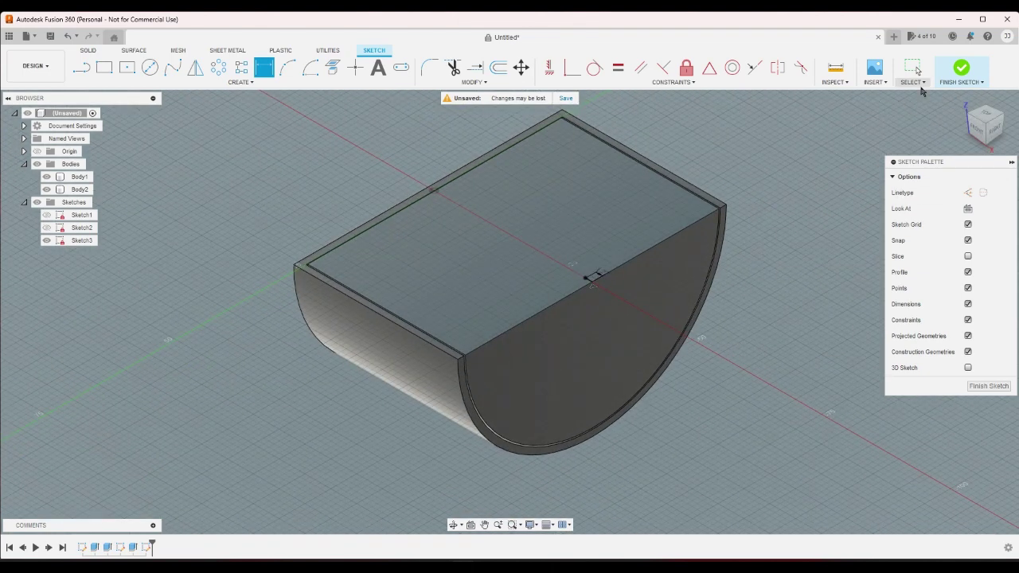
click(962, 68)
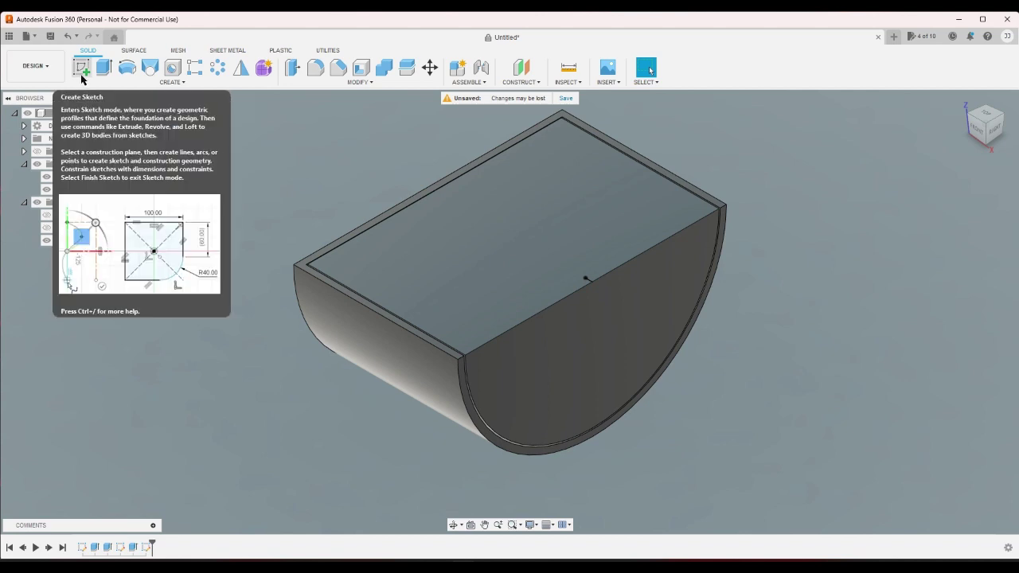
double_click(121, 547)
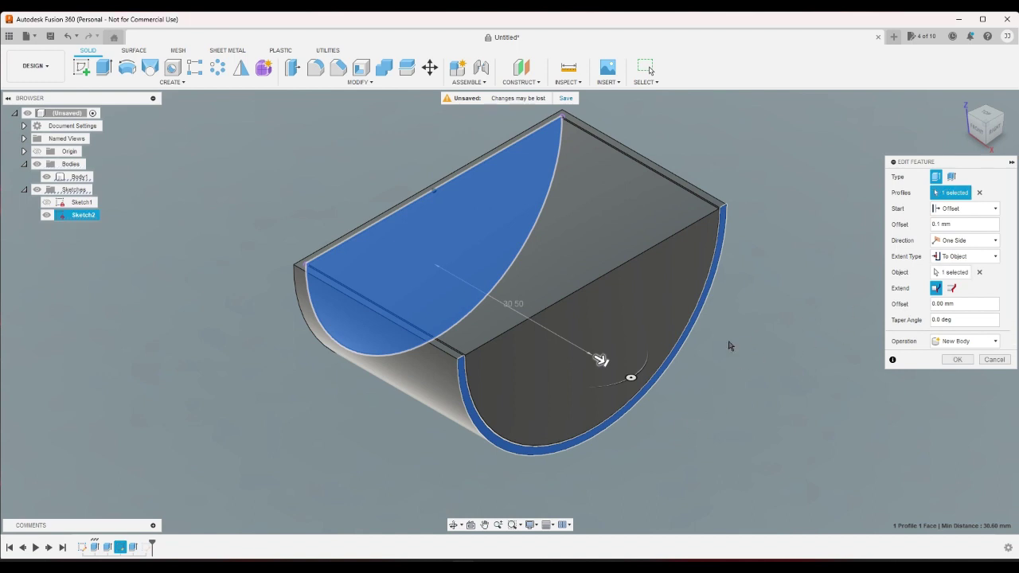
mouse_move(602, 360)
mouse_down()
mouse_move(678, 403)
mouse_move(644, 373)
mouse_move(603, 359)
mouse_up()
click(956, 328)
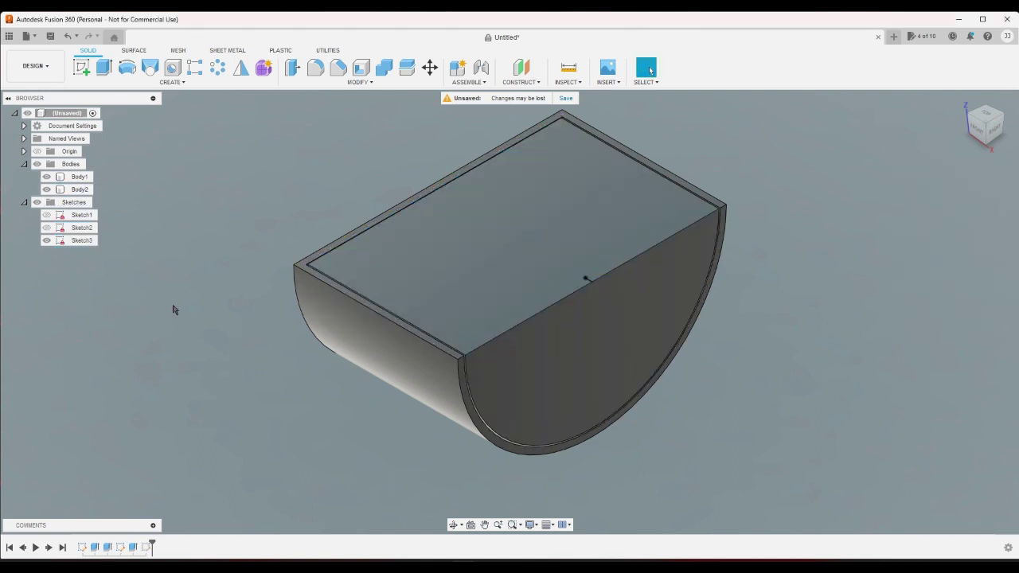
Step: Edit the inner body's extrusion to use a distance extent and lengthen it past the shell's open end
double_click(120, 547)
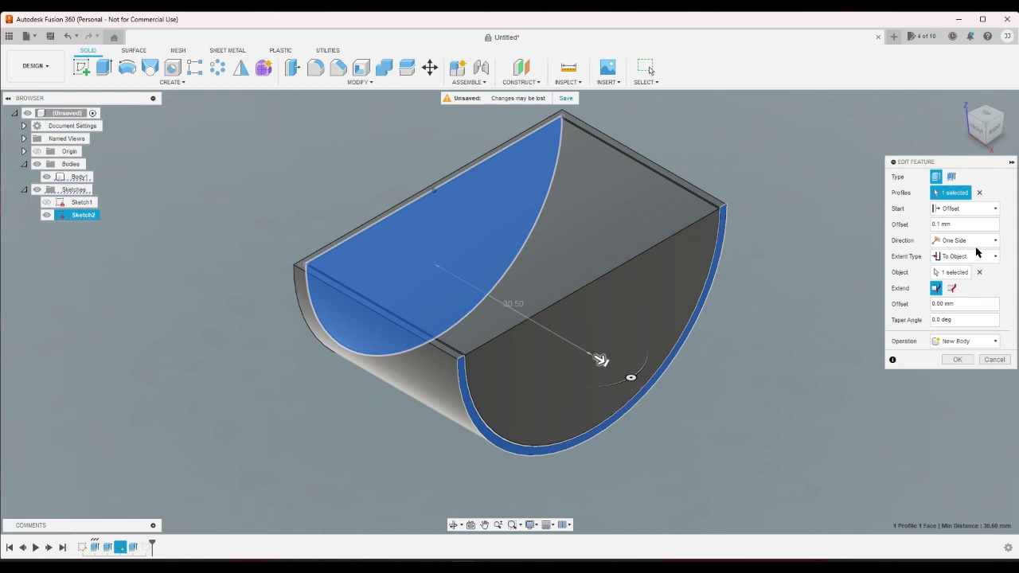
click(977, 252)
click(956, 272)
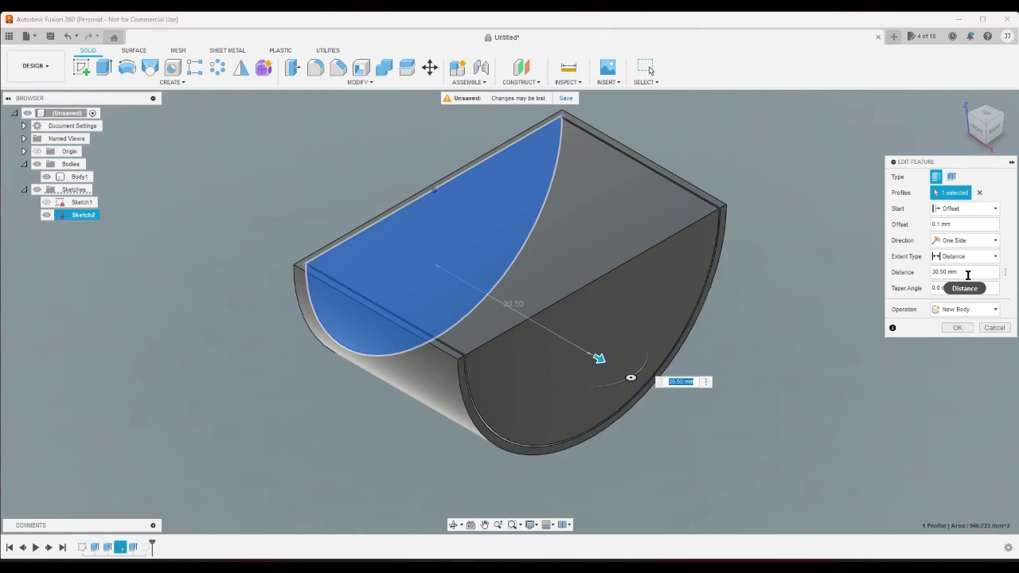
click(970, 275)
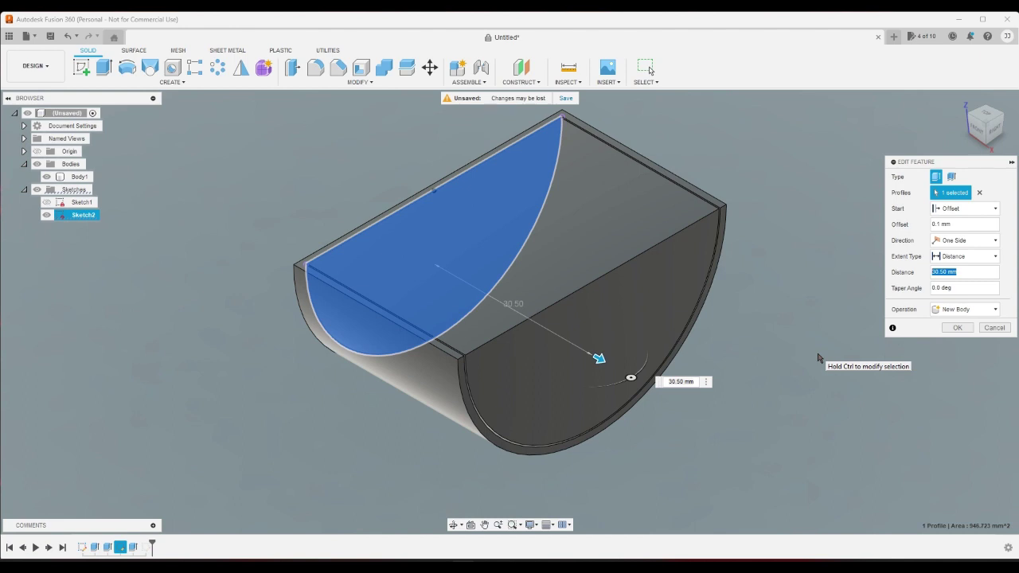
text(3)
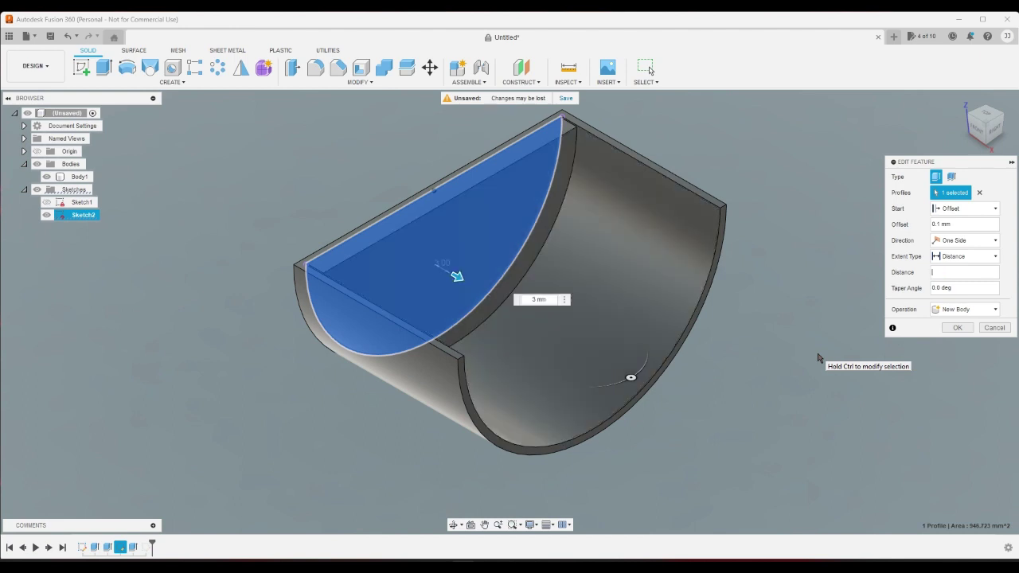
text(0)
key(Return)
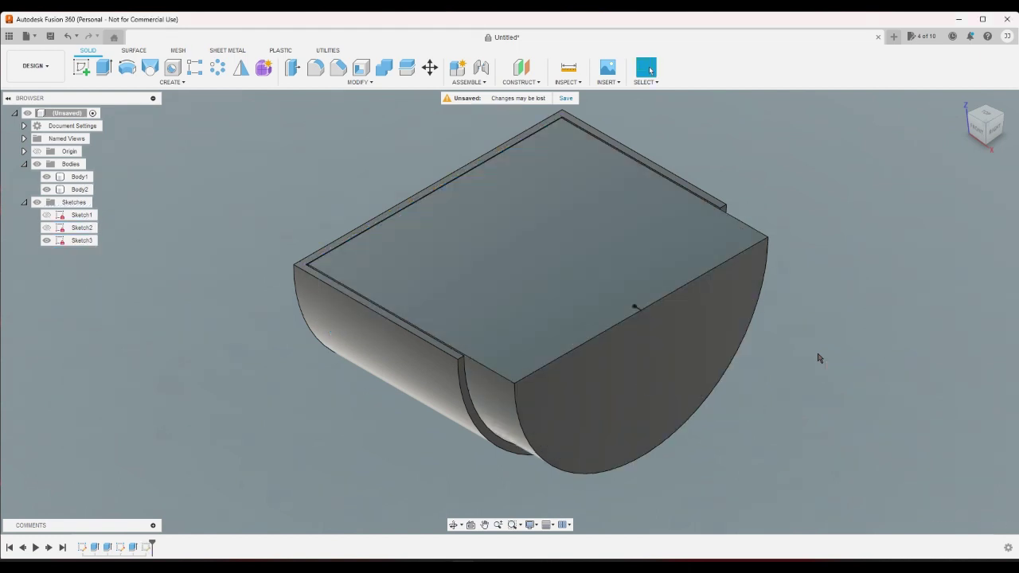
Step: Examine how the lengthened inner body sits within the shell and its rim
scroll(769, 383, up, 3)
scroll(982, 123, down, 3)
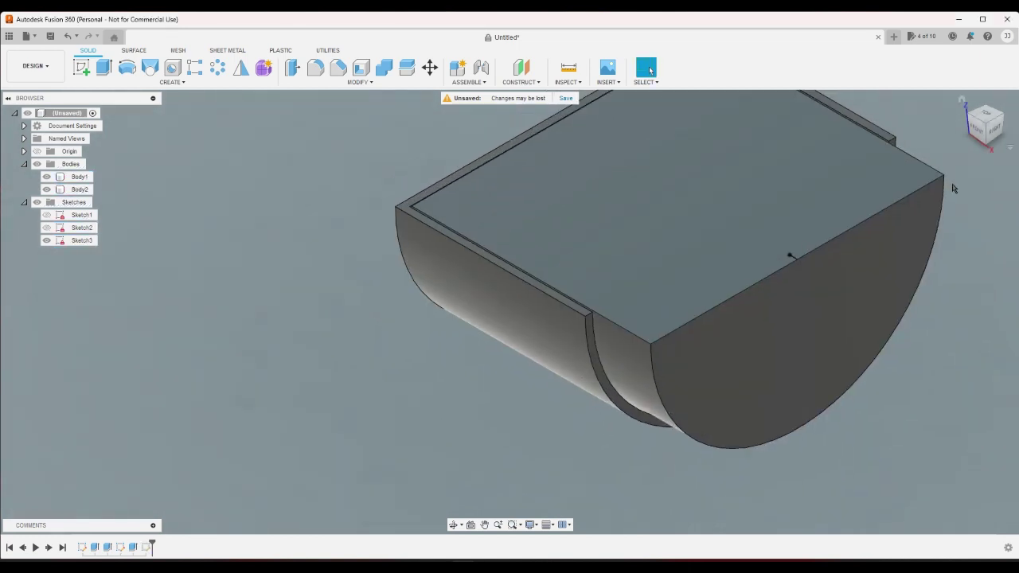
click(983, 123)
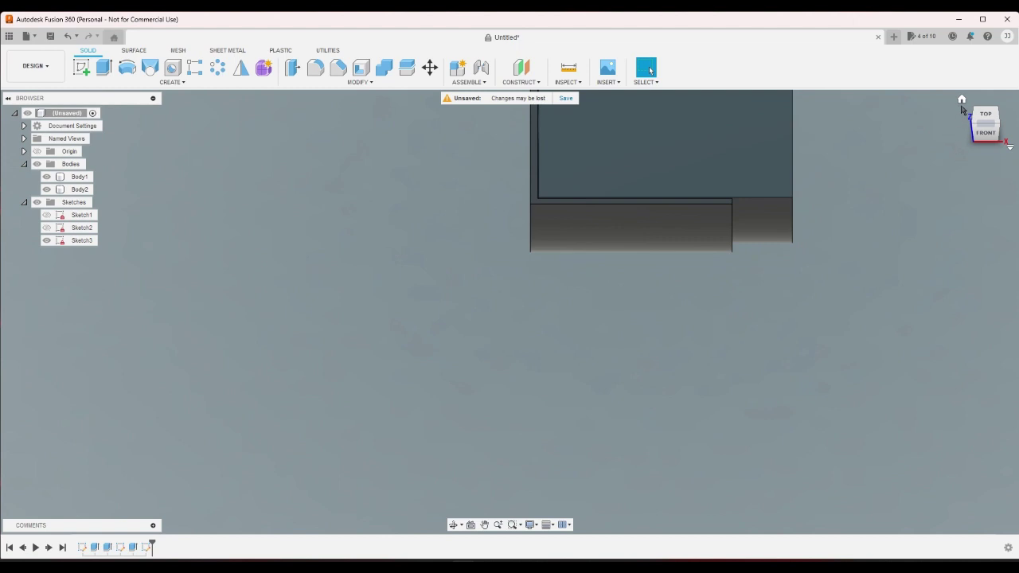
click(962, 101)
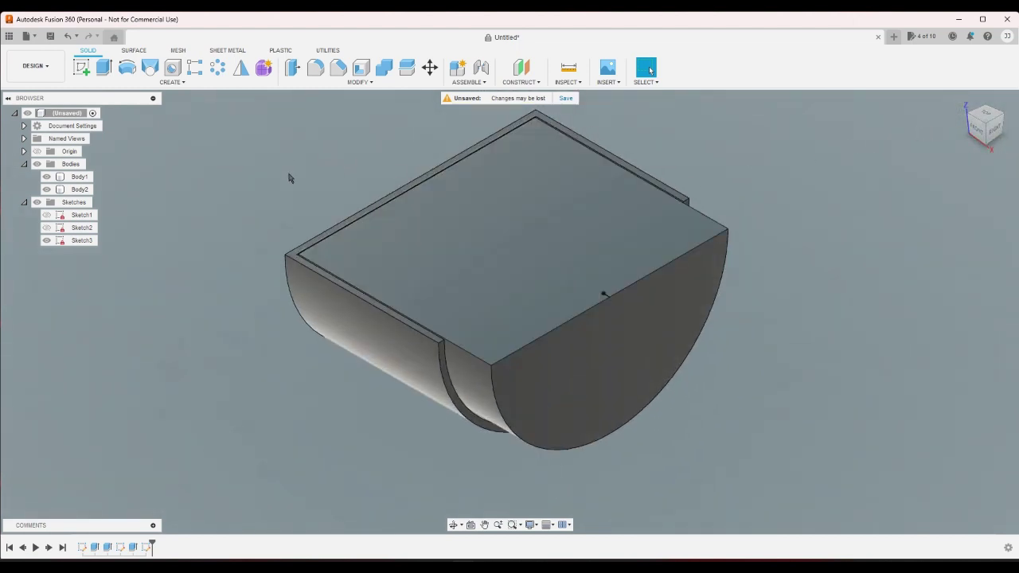
scroll(292, 257, up, 3)
click(293, 260)
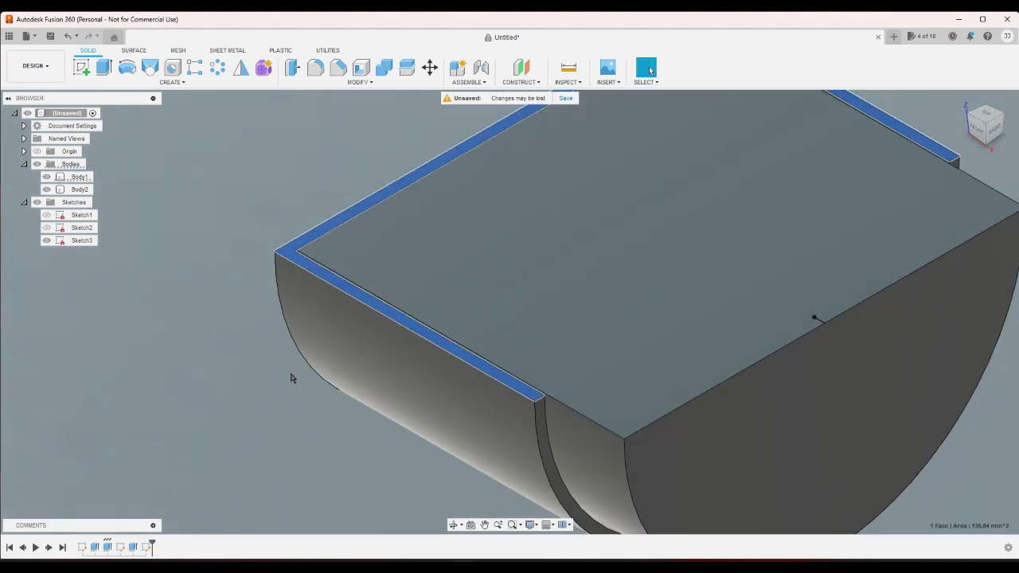
click(292, 378)
scroll(295, 377, down, 4)
scroll(478, 359, up, 2)
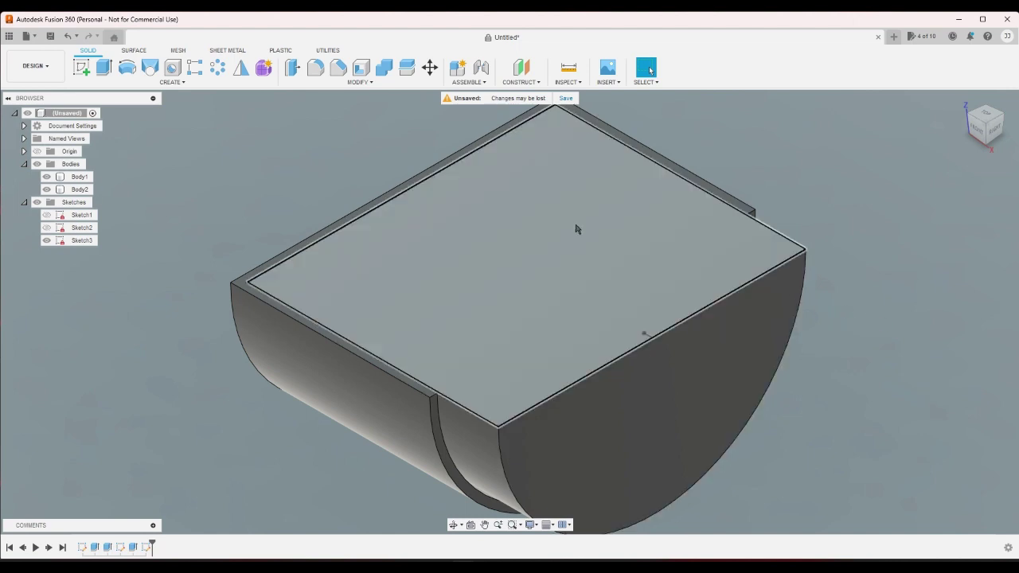
click(534, 216)
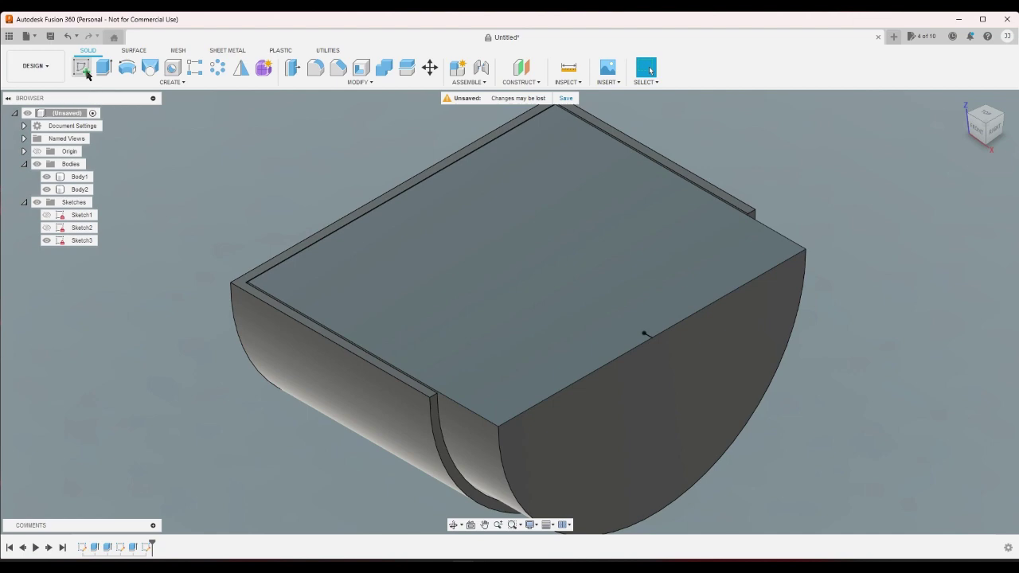
click(82, 68)
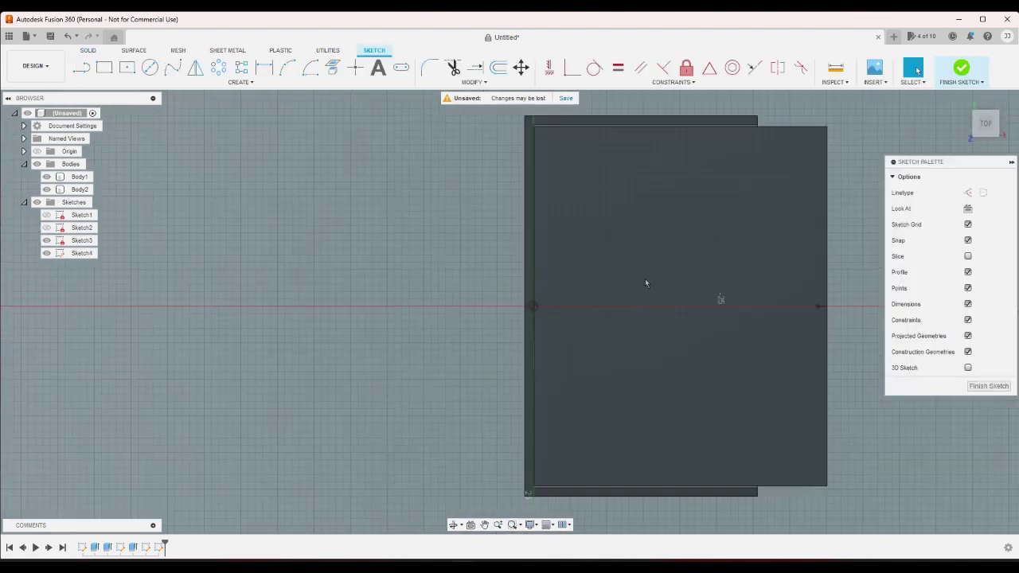
scroll(645, 284, down, 1)
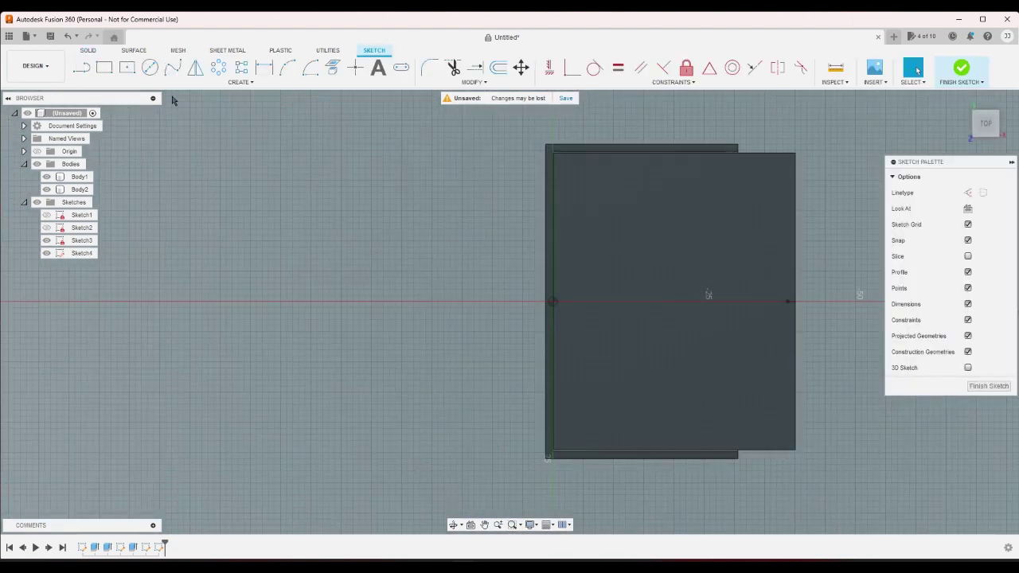
click(67, 37)
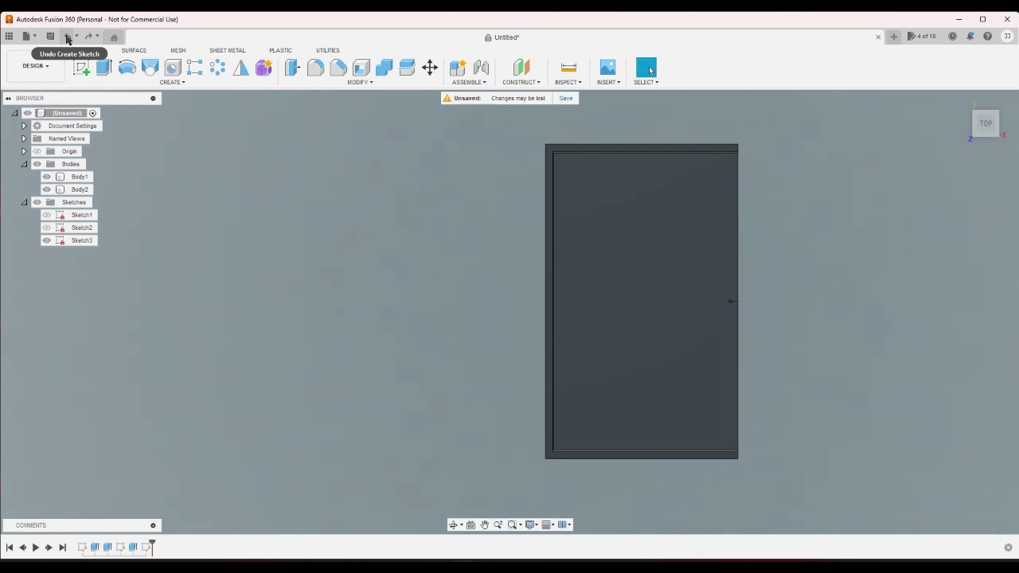
click(88, 36)
Step: Delete the old centreline sketch and start a new sketch on the inner body's flat top face
right_click(143, 547)
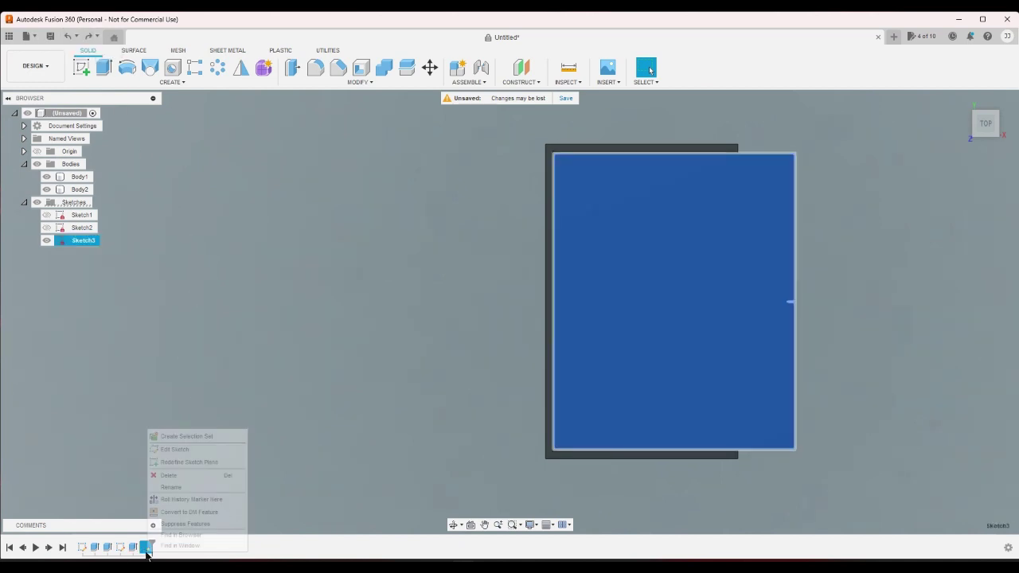
click(163, 475)
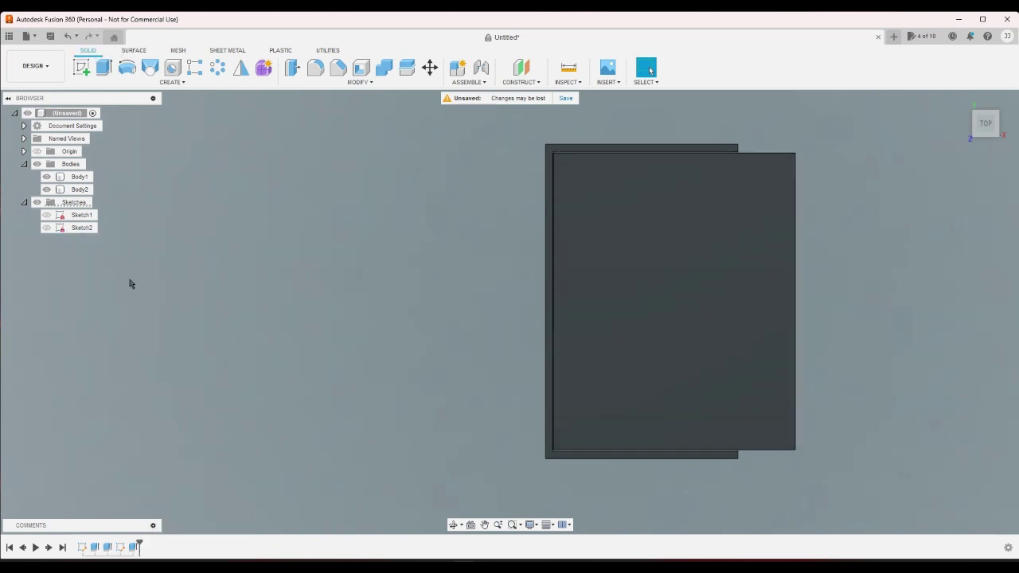
click(81, 67)
click(651, 224)
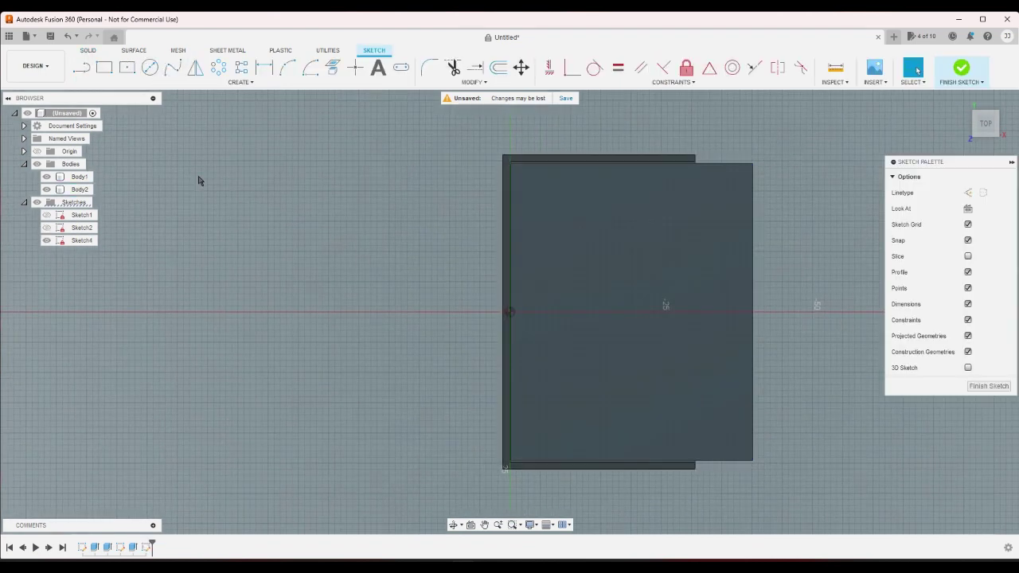
Step: Draw a 2 mm diameter circle on the centreline near the inner body's protruding end
click(150, 67)
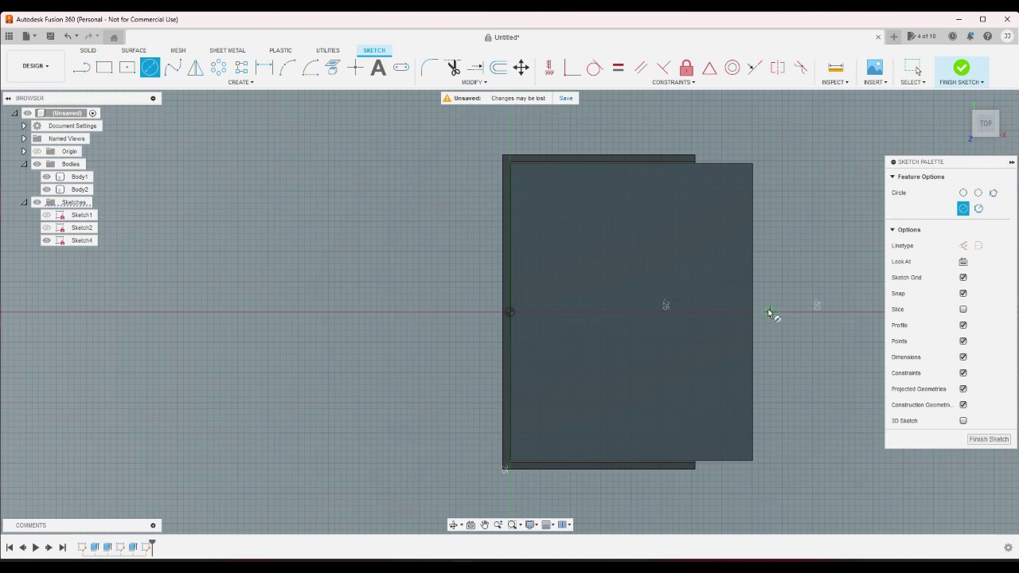
click(733, 311)
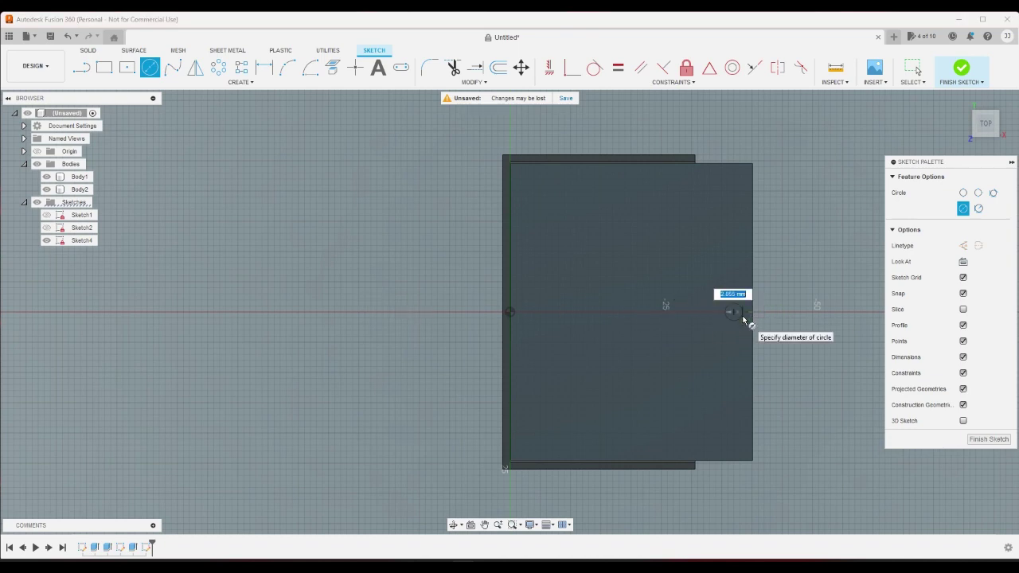
text(3)
key(Return)
key(Escape)
scroll(748, 320, up, 2)
scroll(729, 314, up, 3)
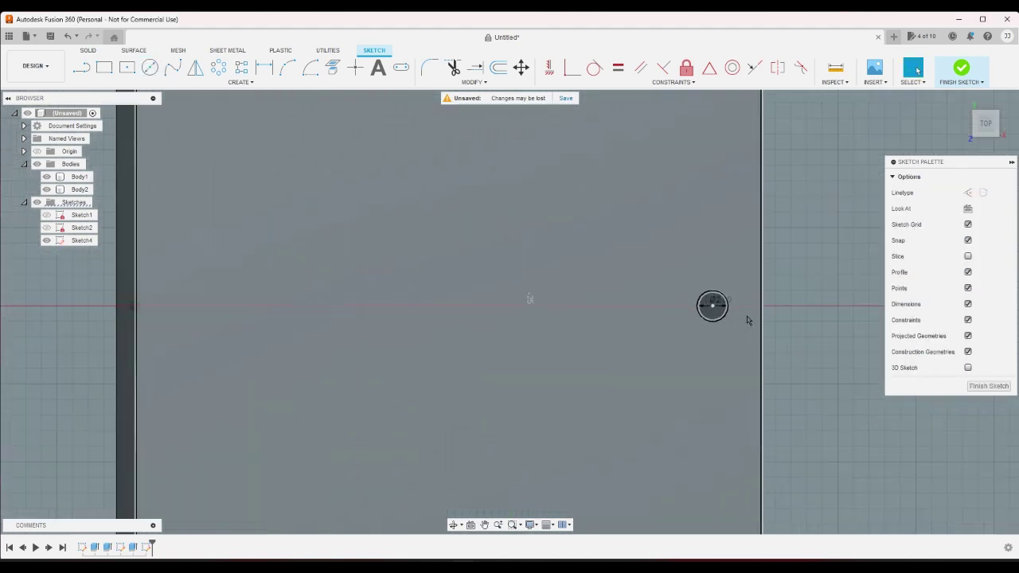
click(797, 295)
Step: Draw a short line between the circle's centre and the body's end edge and constrain it perpendicular to that edge
click(90, 71)
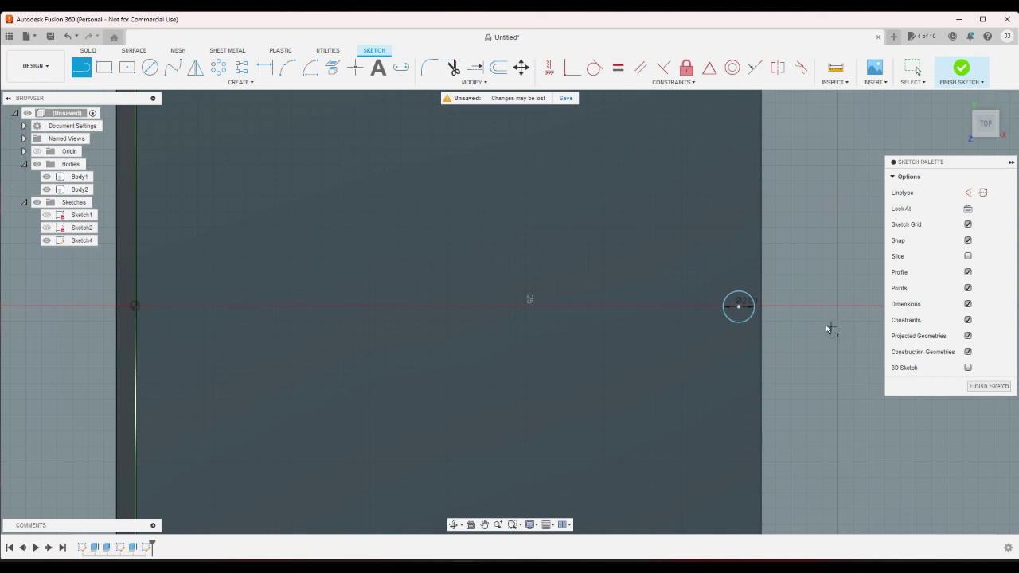
click(762, 303)
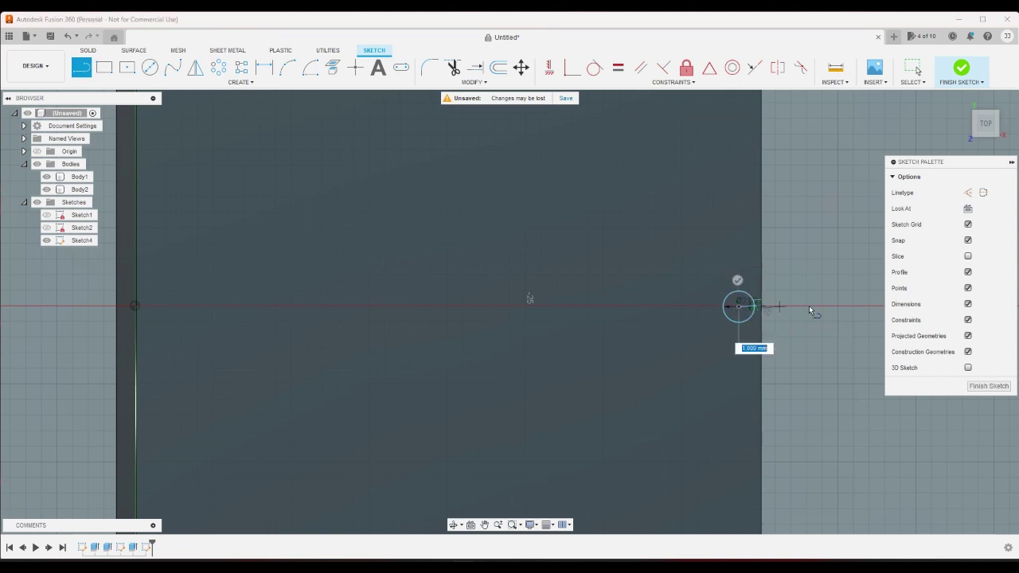
click(663, 69)
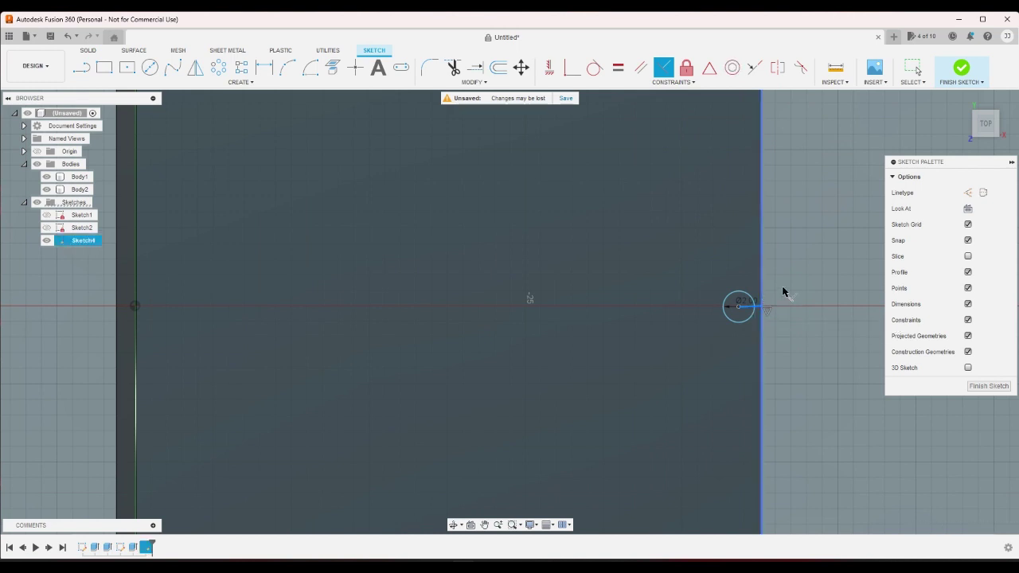
right_click(789, 289)
click(767, 289)
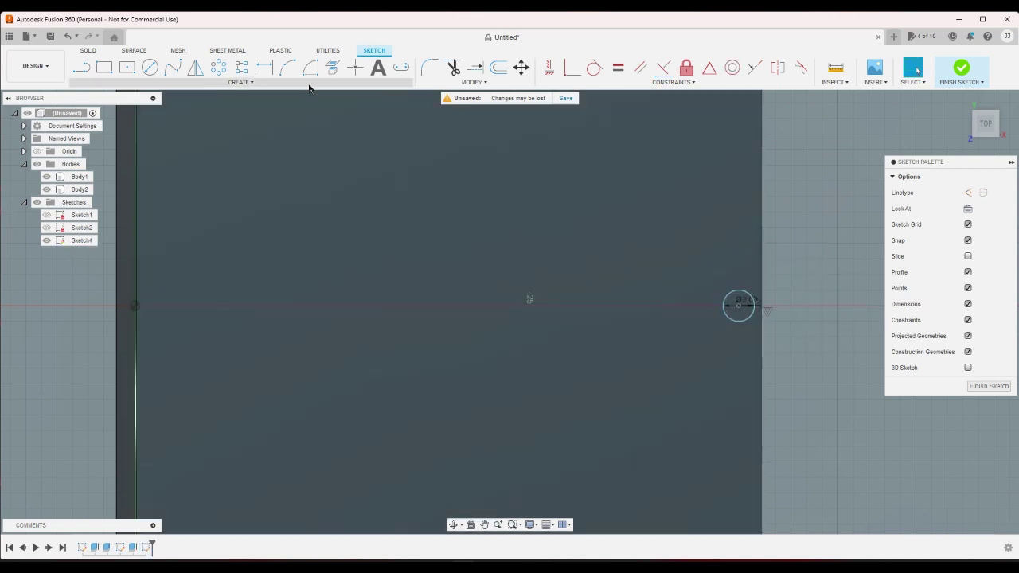
Step: Draw a second 2 mm diameter circle on the face and move it down onto the centreline
click(149, 68)
click(374, 206)
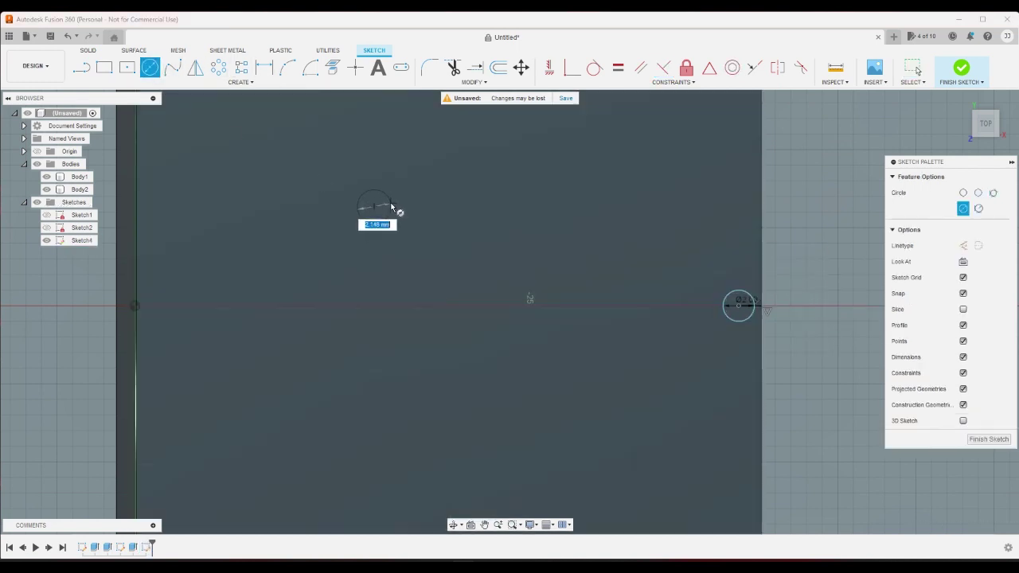
key(Return)
key(Escape)
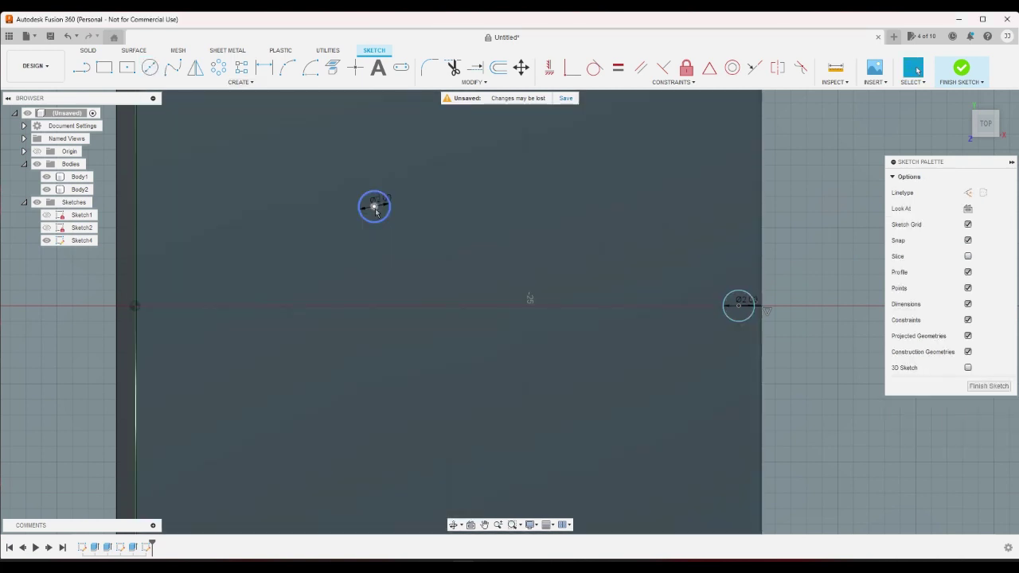
drag(375, 208, 385, 311)
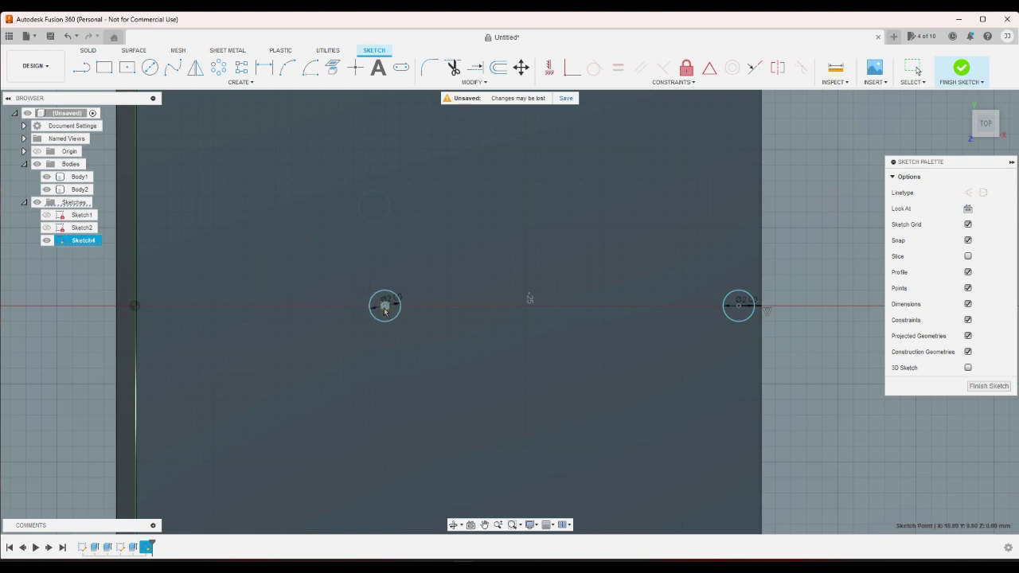
click(846, 202)
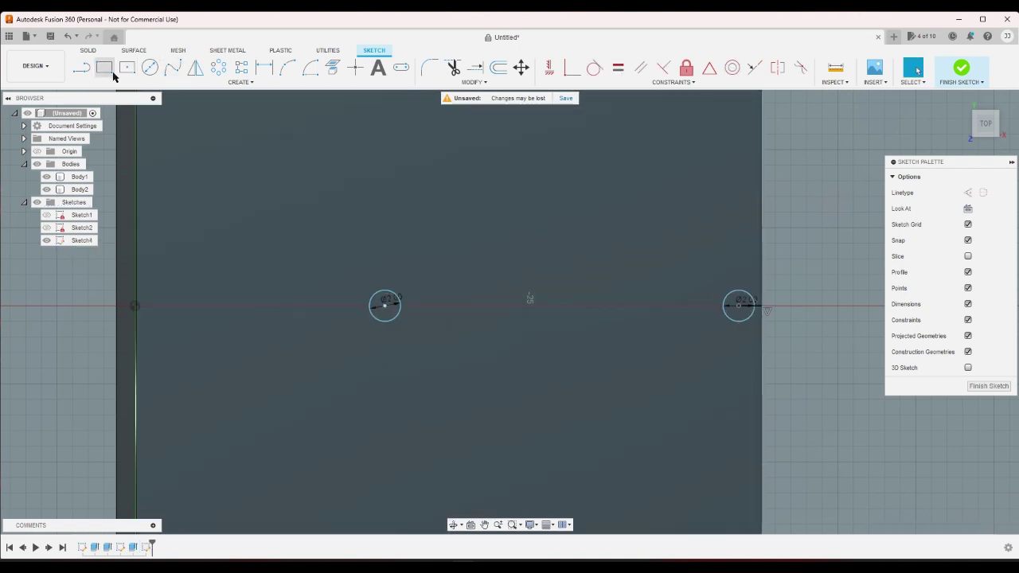
Step: Dimension the distance between the two circle centres to 1.27 mm
click(240, 82)
click(103, 199)
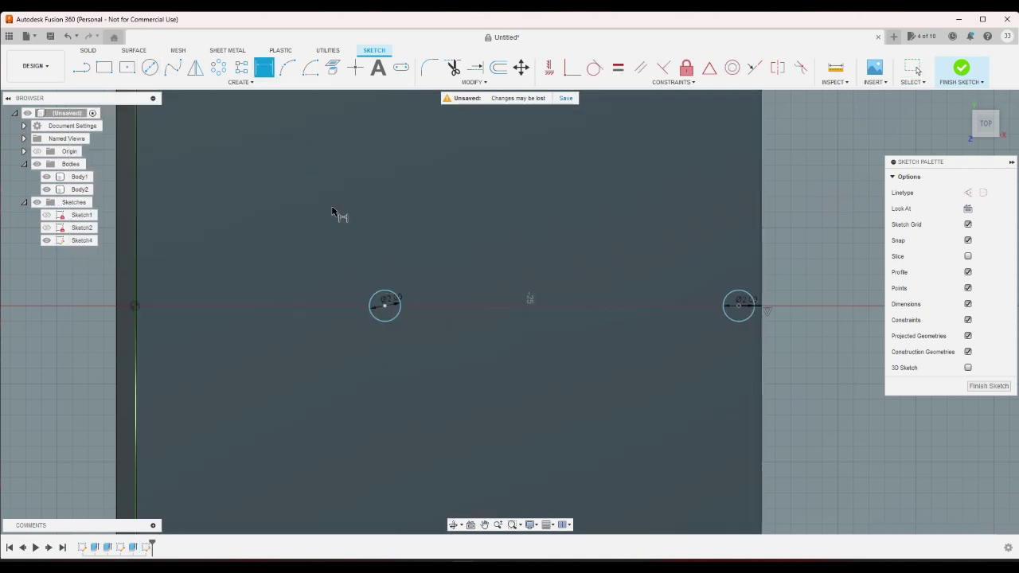
click(386, 307)
click(739, 305)
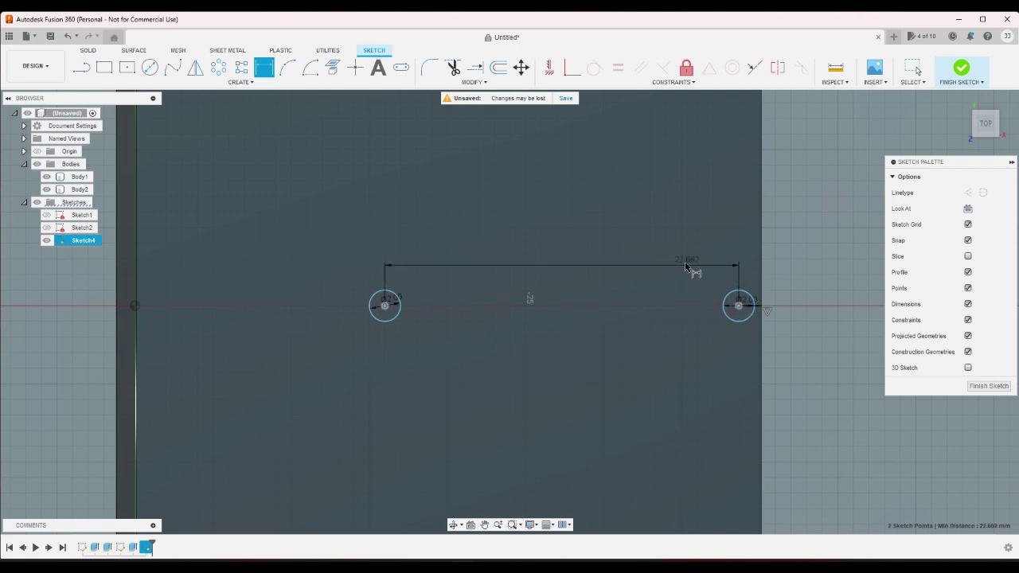
click(675, 254)
text(1)
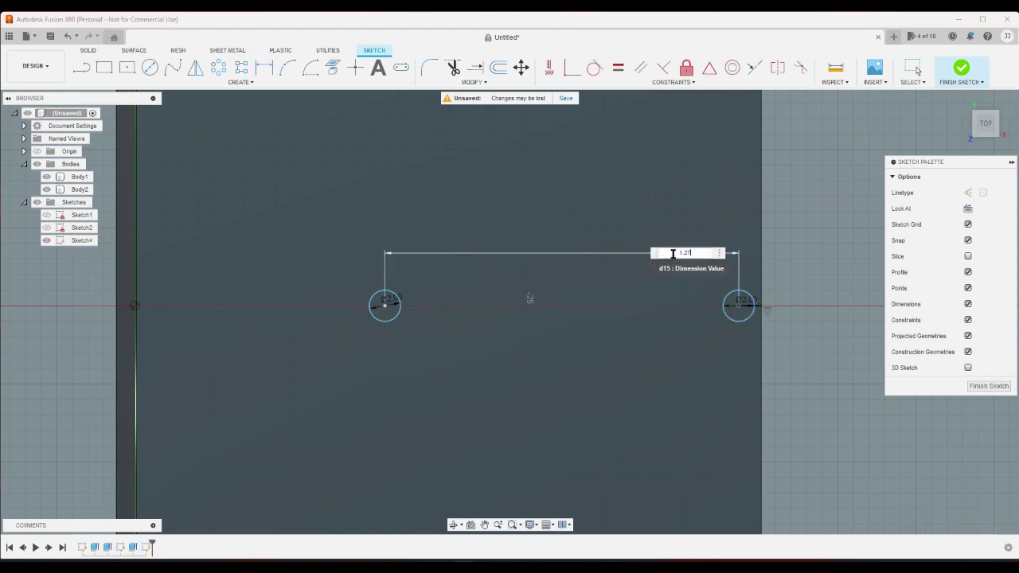
text(.27)
key(Return)
scroll(796, 298, up, 4)
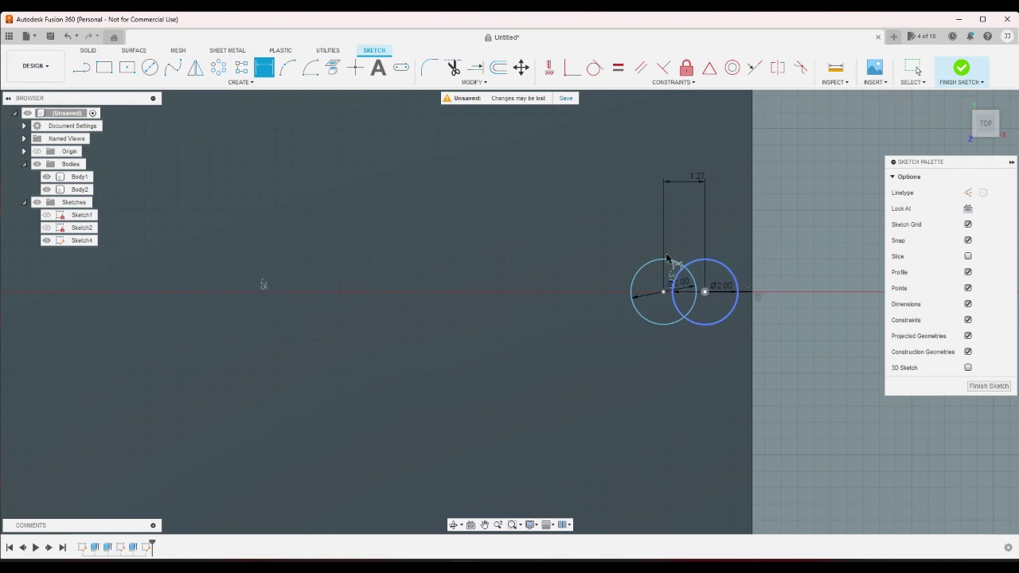
Step: Draw a 2.54 mm line along the centreline from the first circle's centre, pointing away from the end edge
click(83, 68)
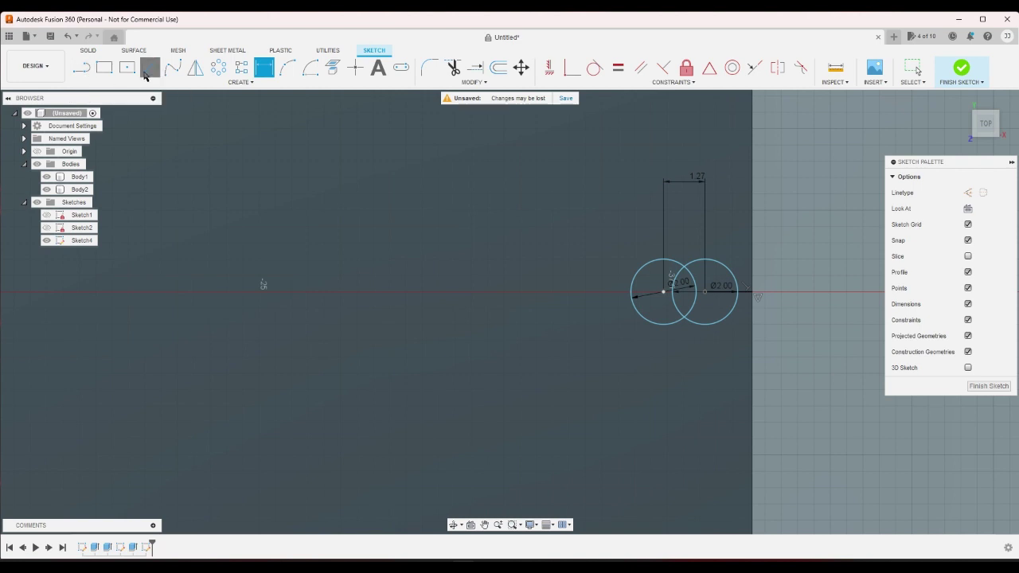
click(705, 291)
text(1)
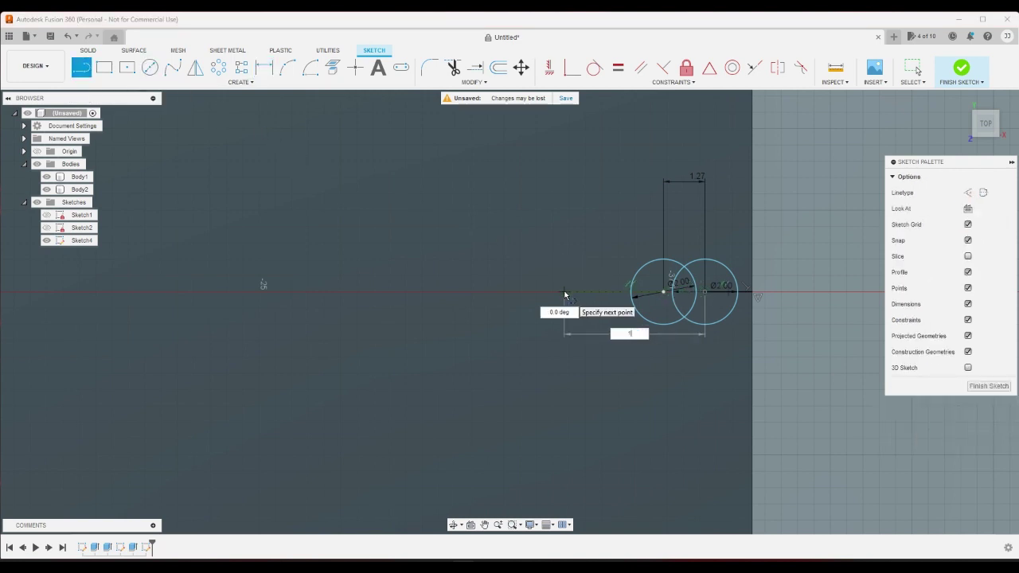
text(.27)
key(Return)
key(Escape)
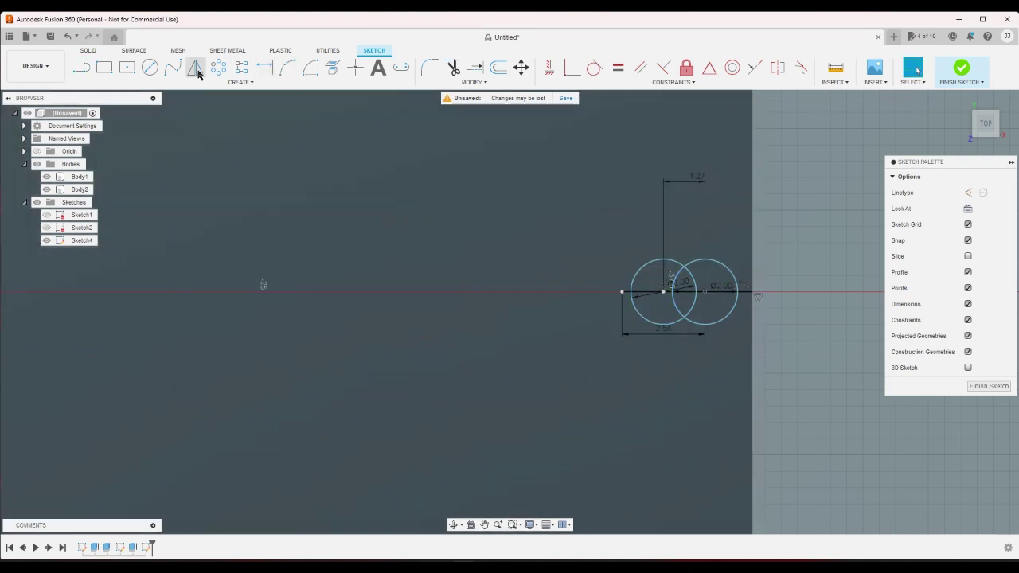
Step: Draw a third 2 mm diameter circle centred on the far end of the 2.54 mm line
click(150, 67)
click(622, 292)
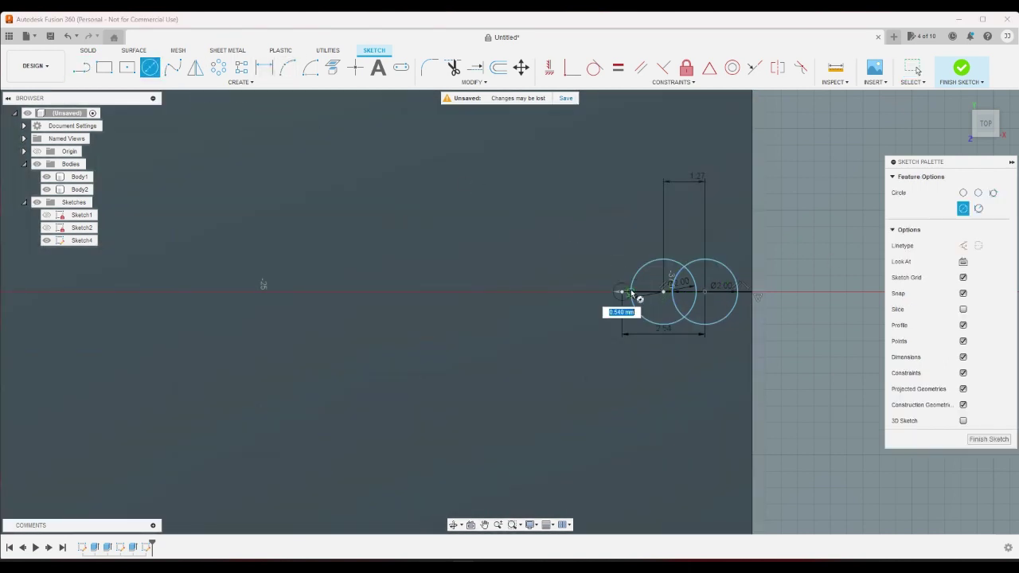
text(2)
key(Return)
key(Escape)
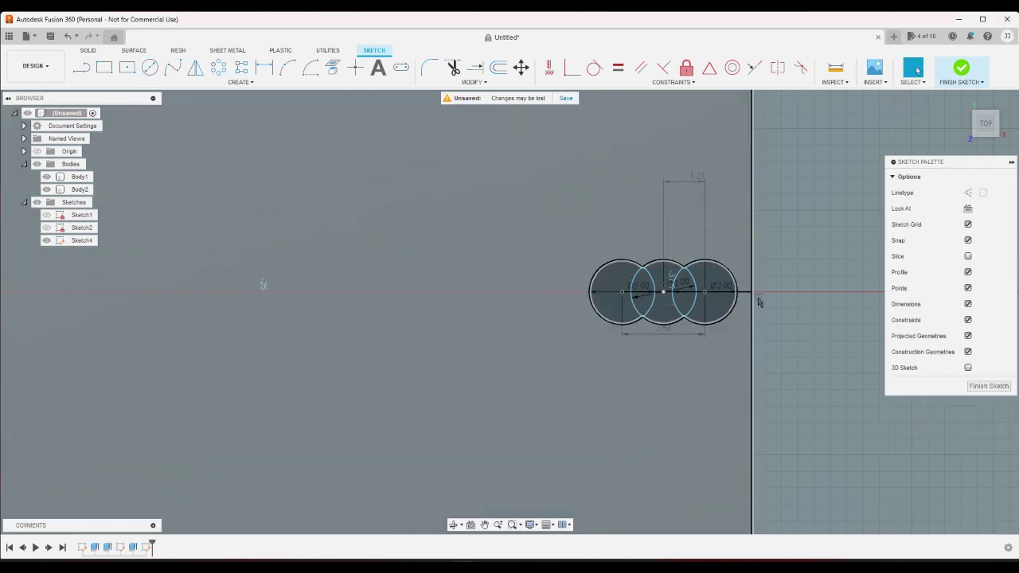
scroll(820, 311, down, 5)
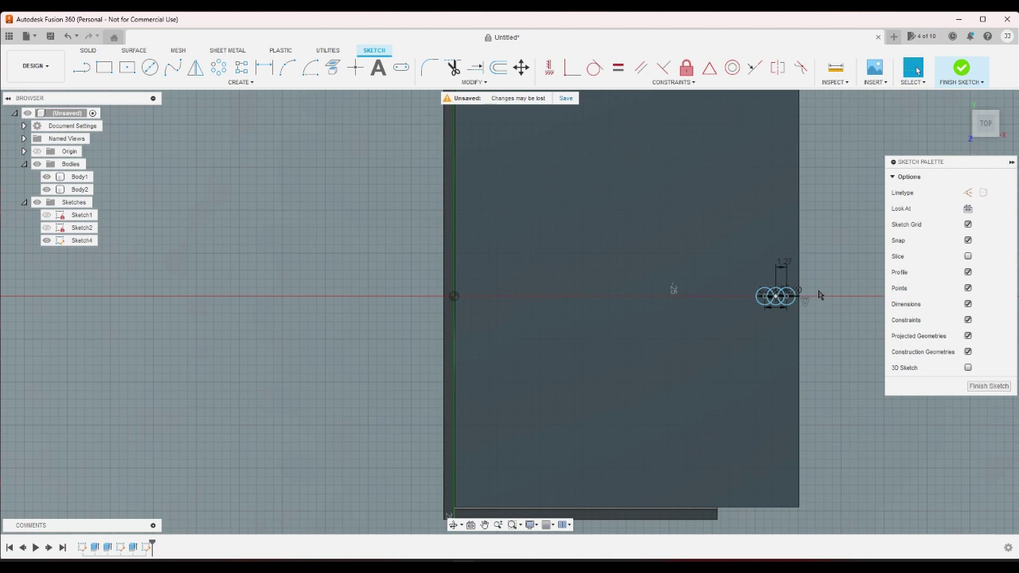
Step: Draw a 5.08 mm line along the centreline from the first circle's centre towards the body's closed end
scroll(833, 289, up, 5)
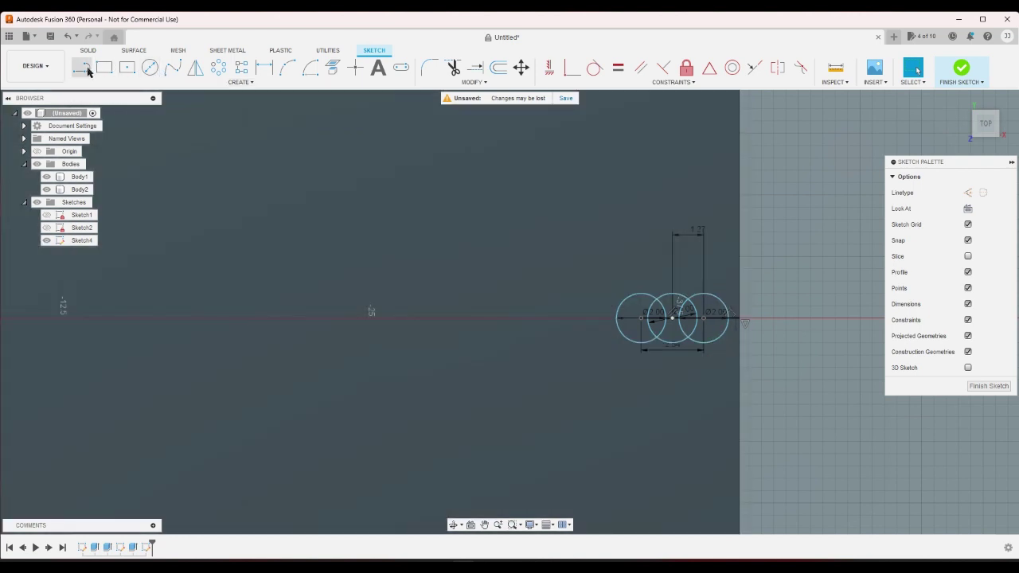
click(82, 68)
click(703, 318)
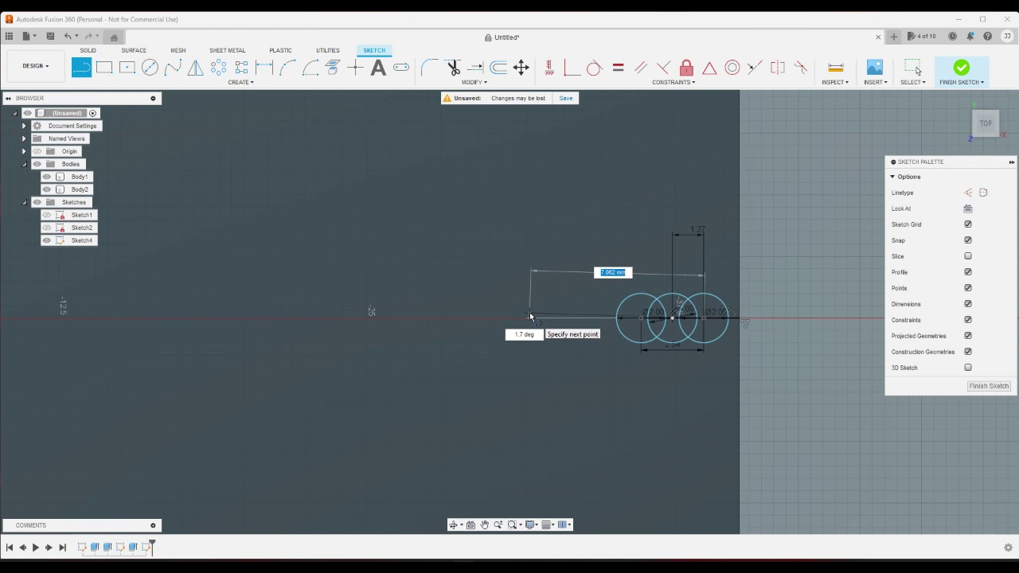
text(1.27)
key(Tab)
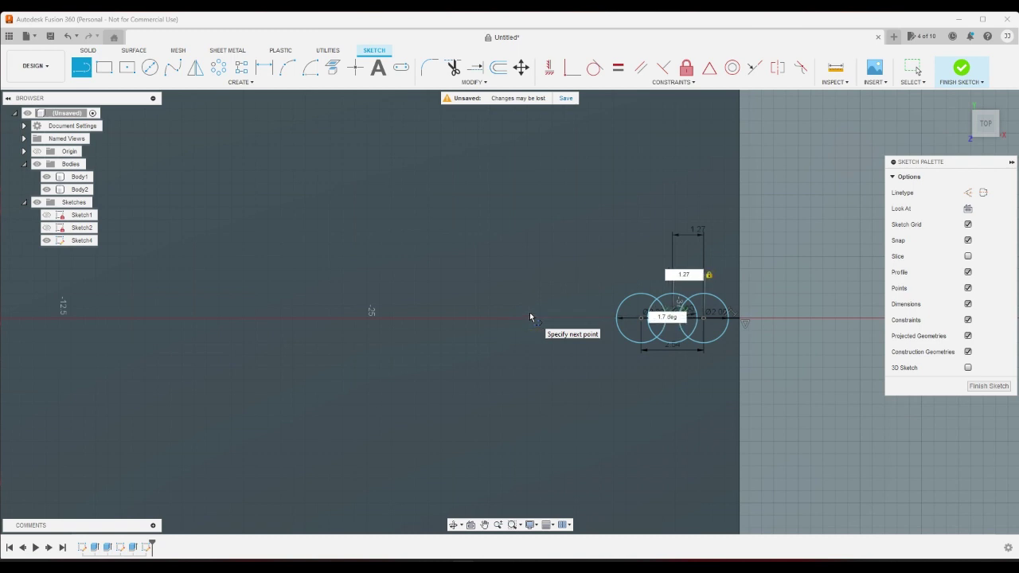
key(Return)
key(Escape)
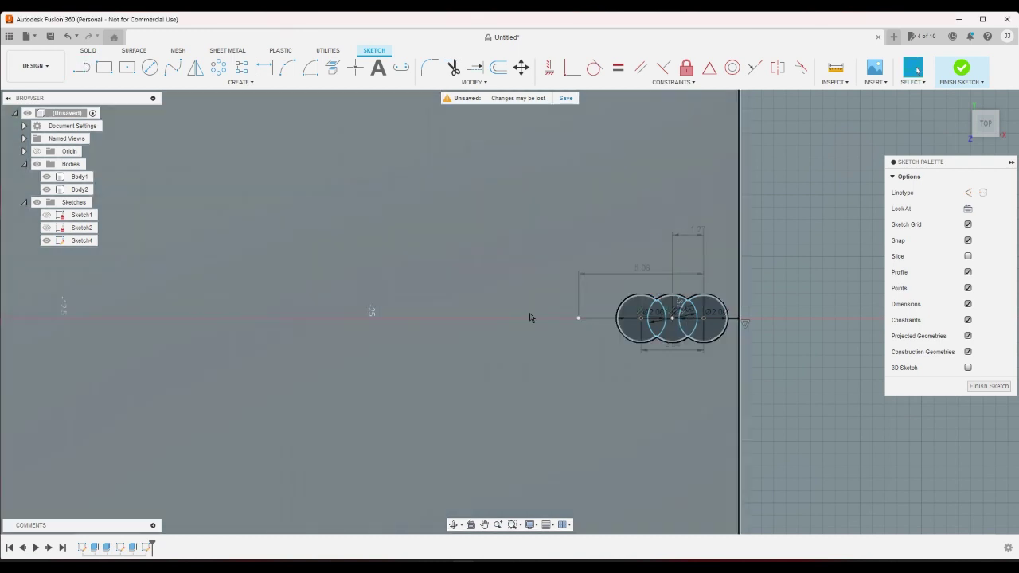
Step: Draw a fourth 2 mm diameter circle centred on the far end of the 5.08 mm line
key(c)
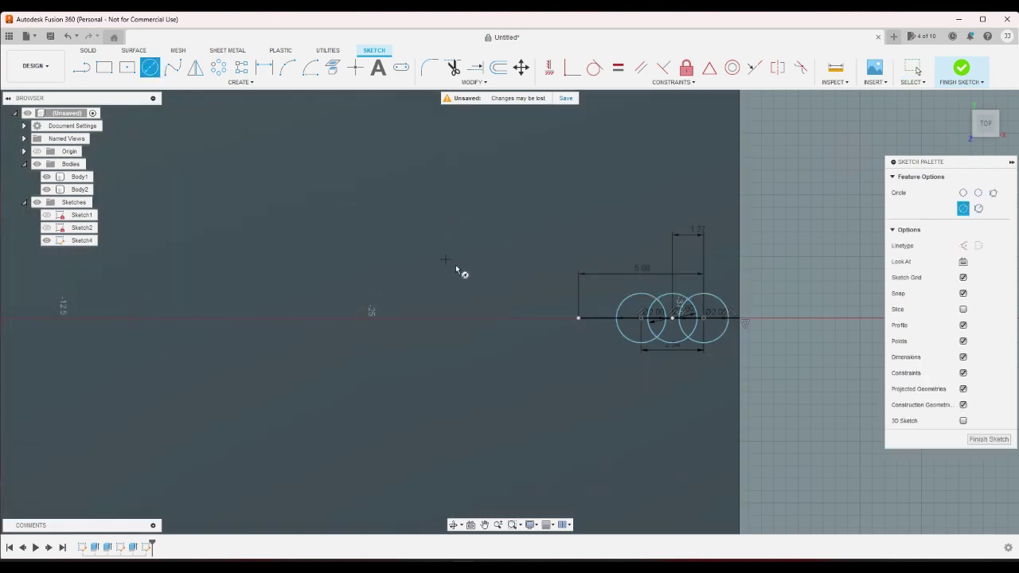
click(579, 318)
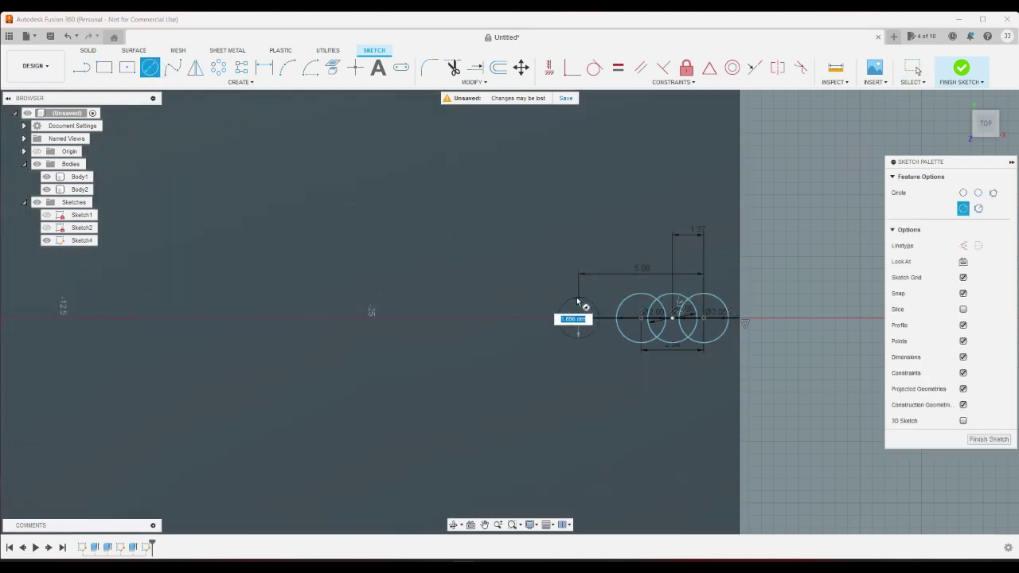
text(2)
key(Return)
key(Escape)
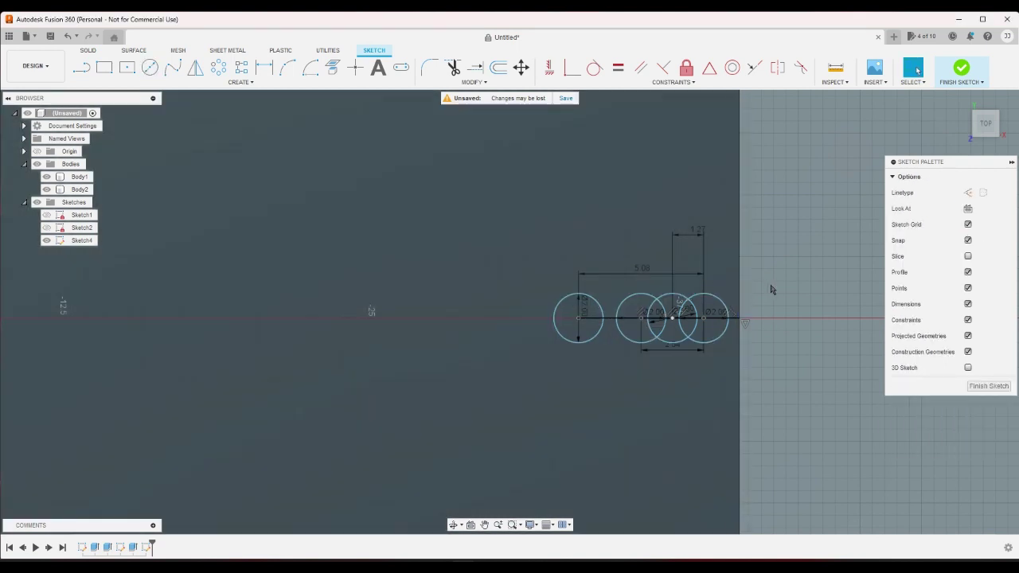
Step: Check the positions and spacing of the four 2 mm circles along the centreline
click(727, 313)
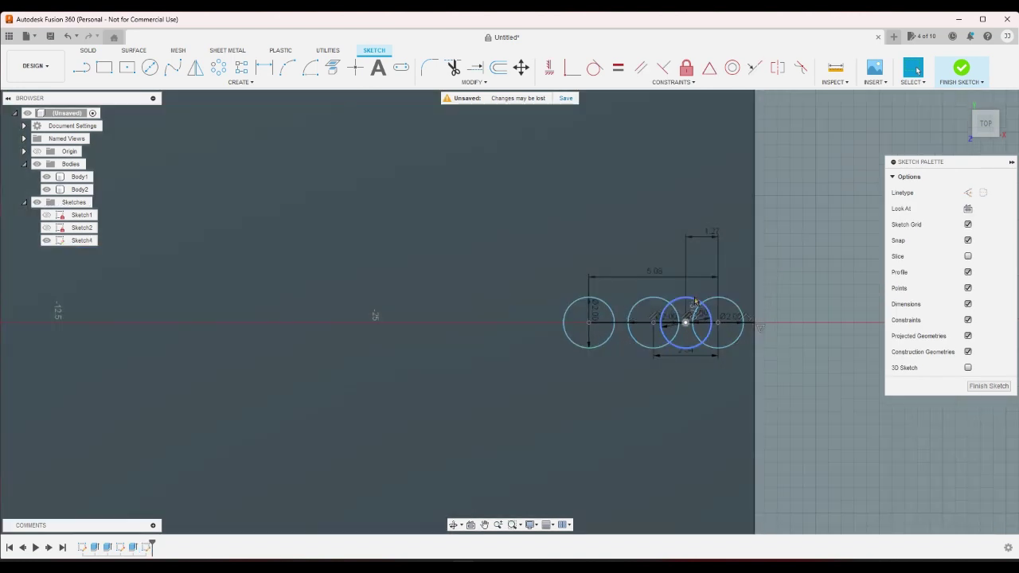
click(670, 320)
click(792, 284)
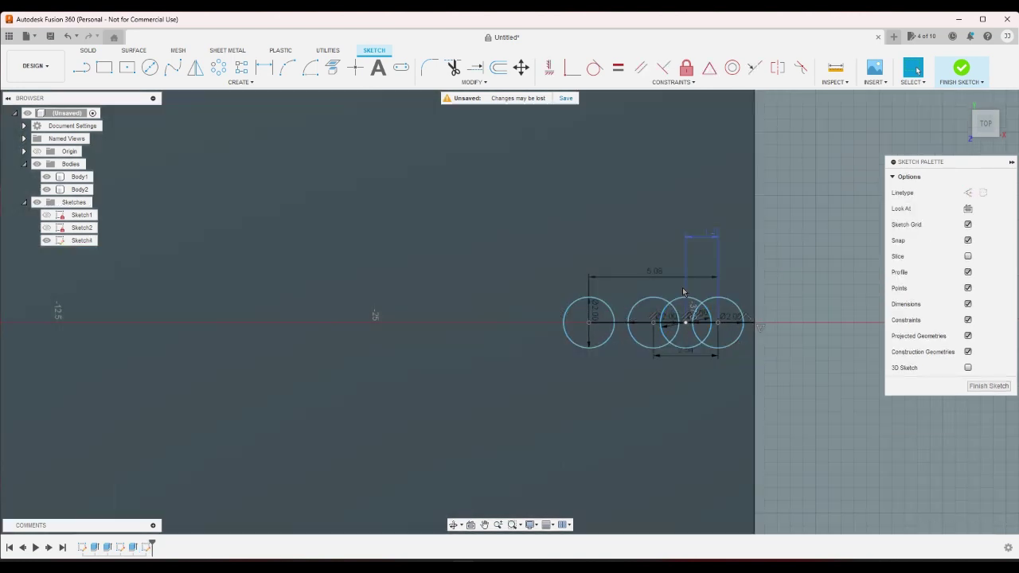
click(656, 300)
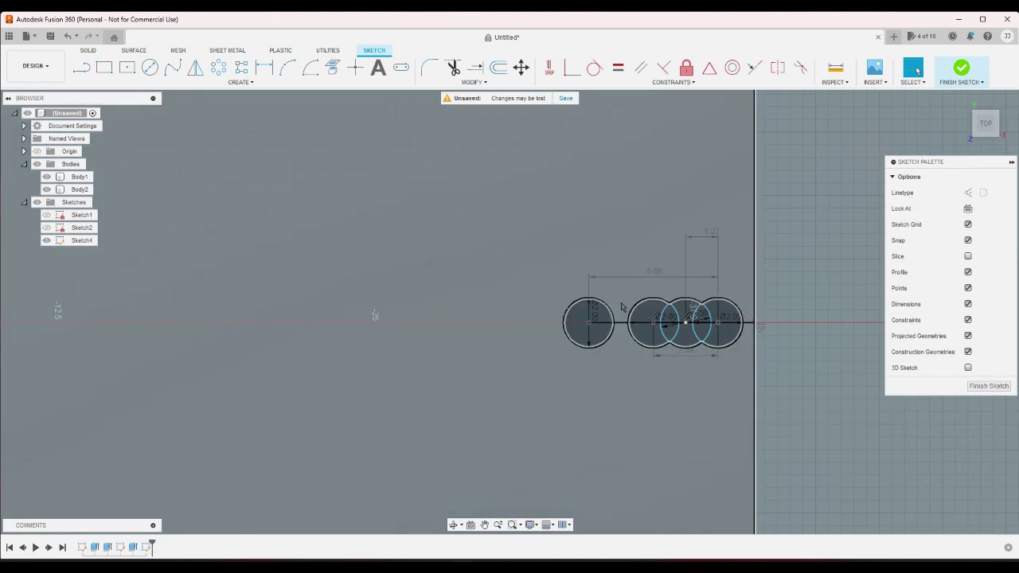
click(606, 301)
click(800, 295)
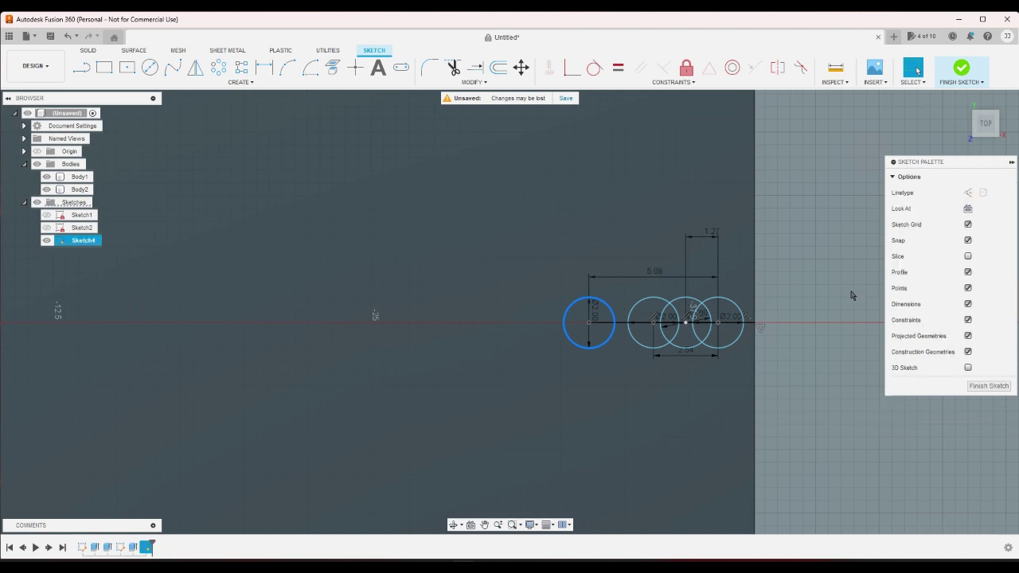
scroll(801, 297, down, 3)
scroll(801, 297, down, 1)
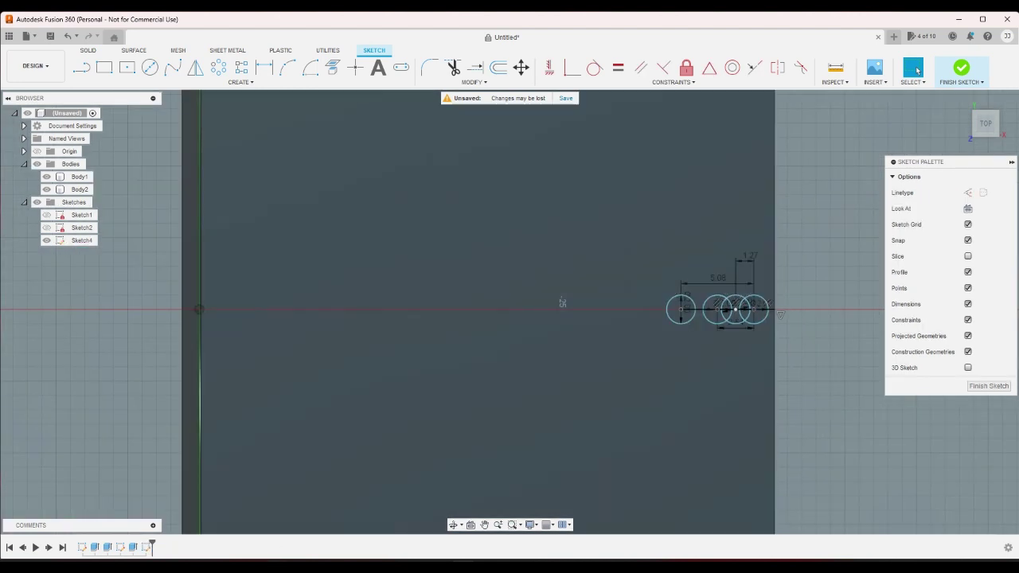
Step: Switch to the Bing unit converter in the browser and convert 0.25 US tablespoon to cubic millimetres
mouse_move(276, 567)
click(275, 517)
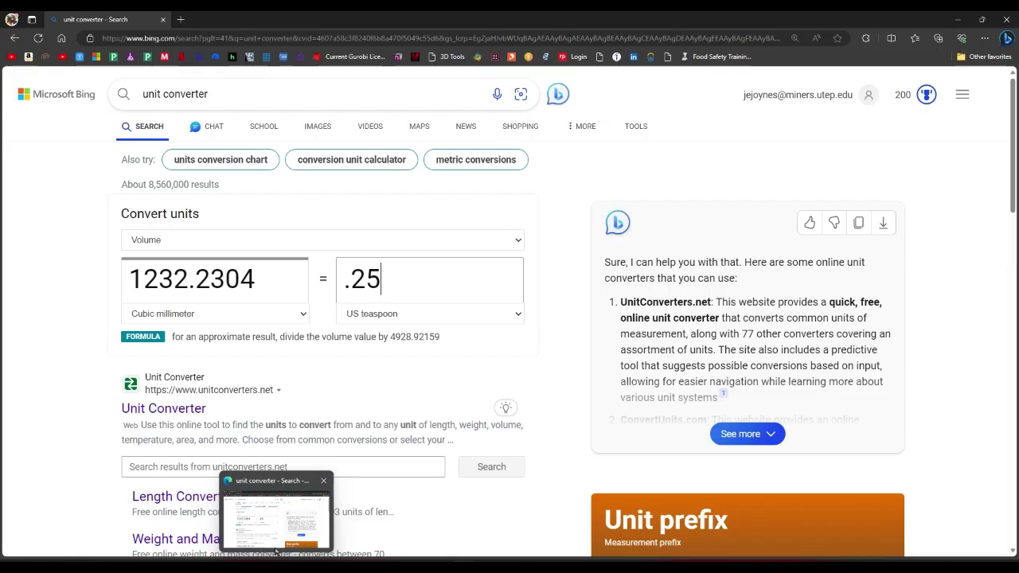
click(367, 314)
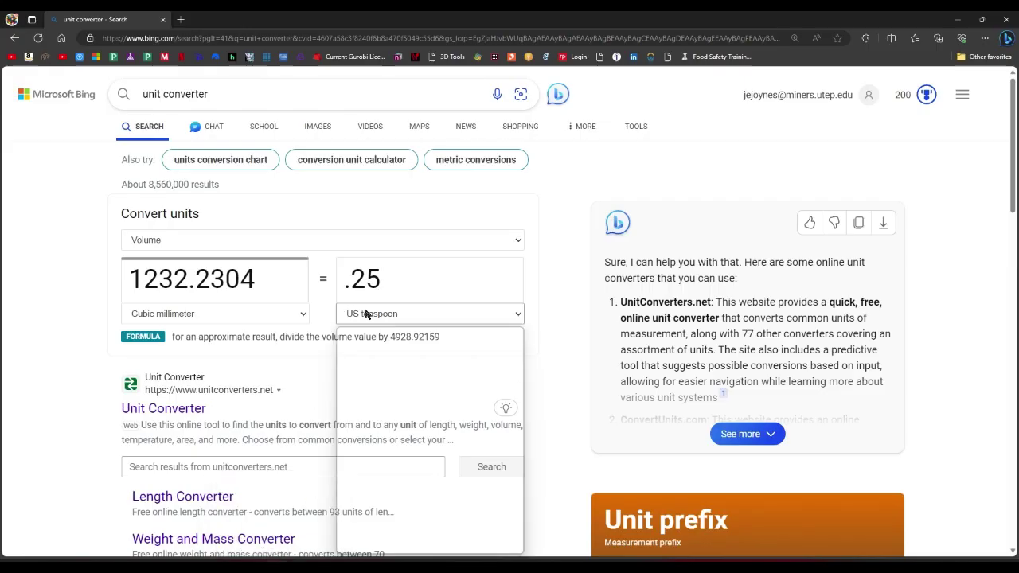
click(400, 446)
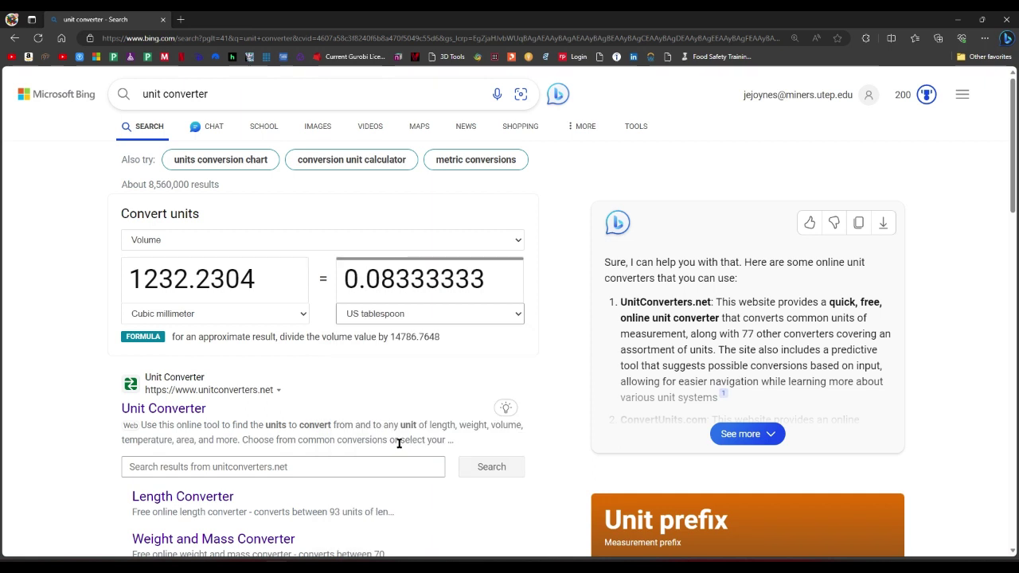
double_click(481, 282)
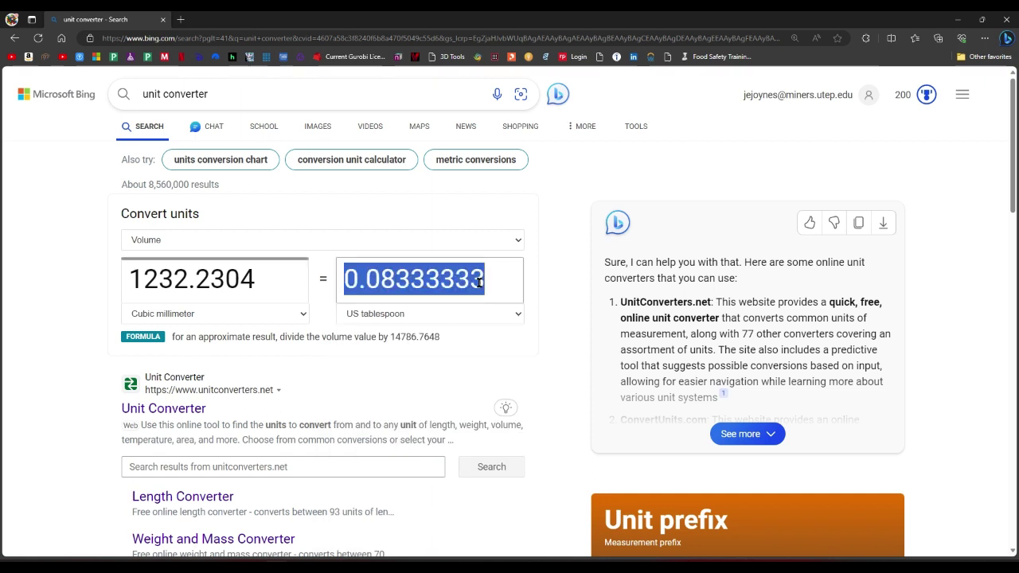
text(0.25)
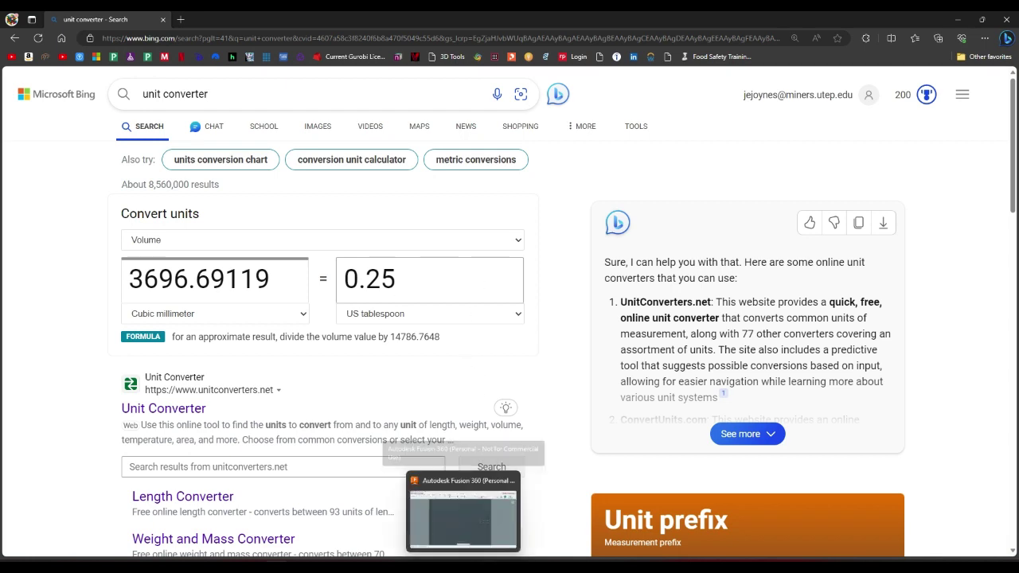
Step: Switch to Calculator, divide 3696.7 by 966, and minimise it
click(493, 567)
click(618, 520)
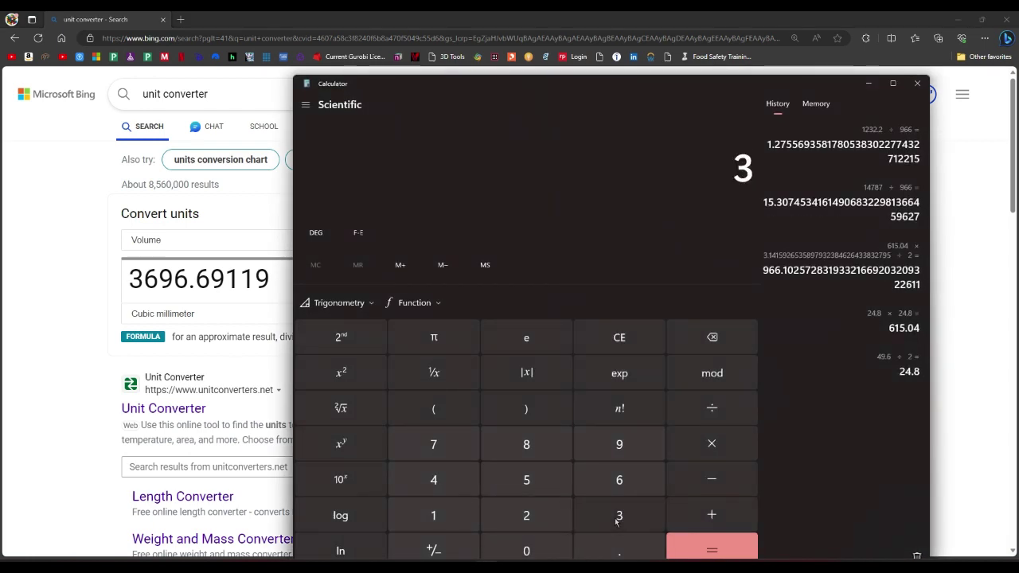
click(621, 480)
click(621, 450)
click(621, 480)
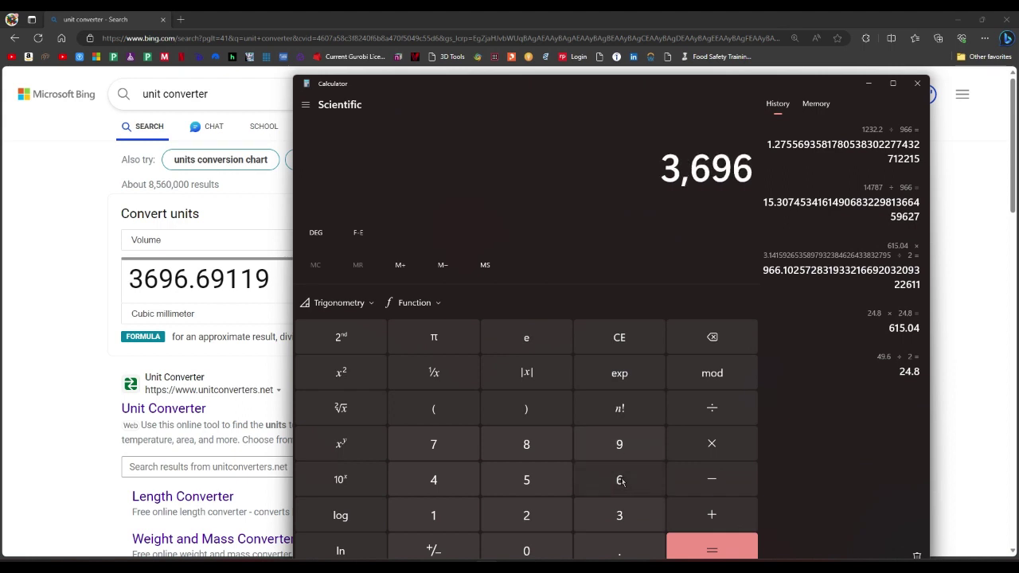
click(611, 552)
click(434, 445)
click(721, 414)
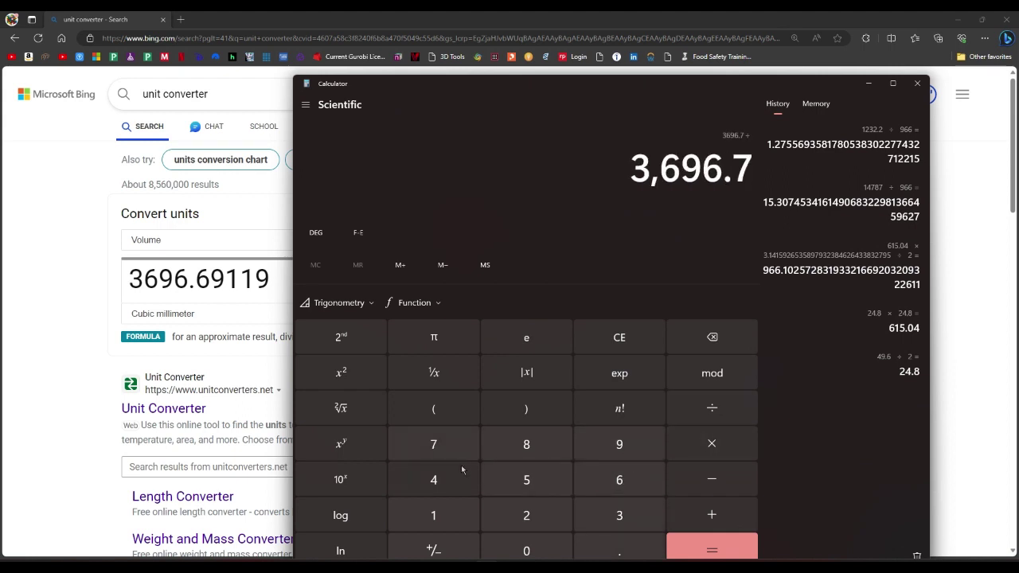
click(610, 448)
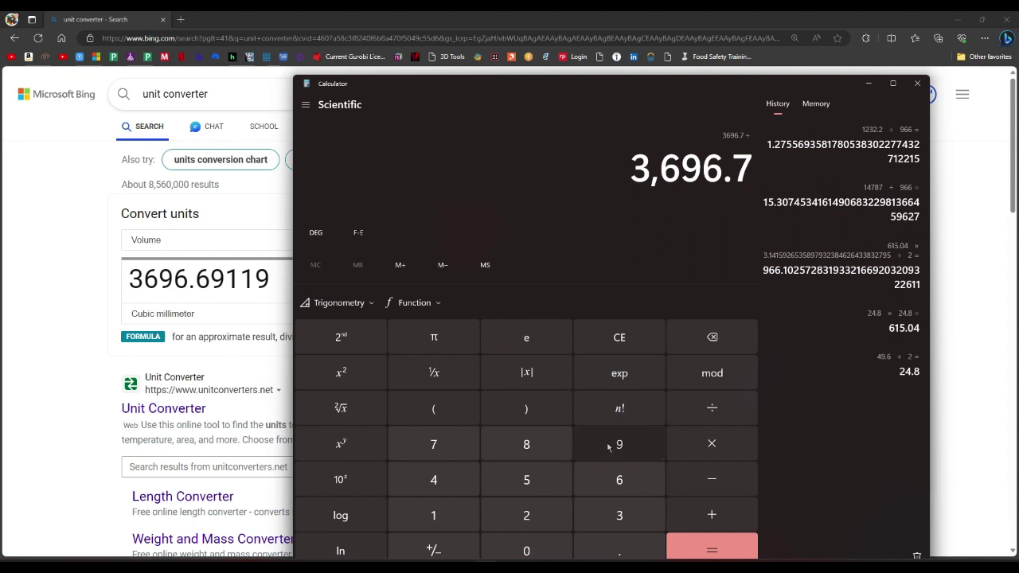
click(614, 480)
click(617, 481)
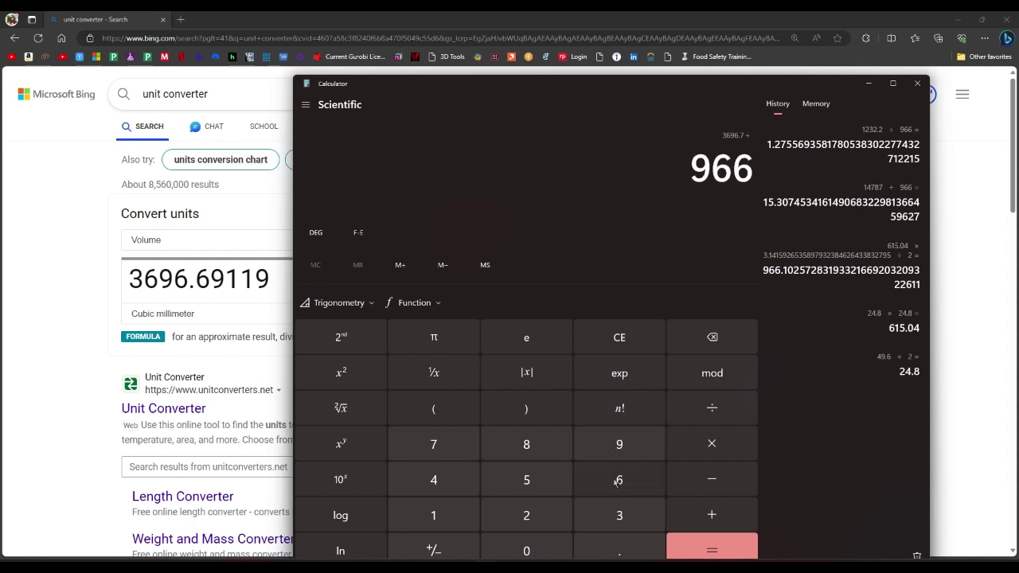
click(712, 550)
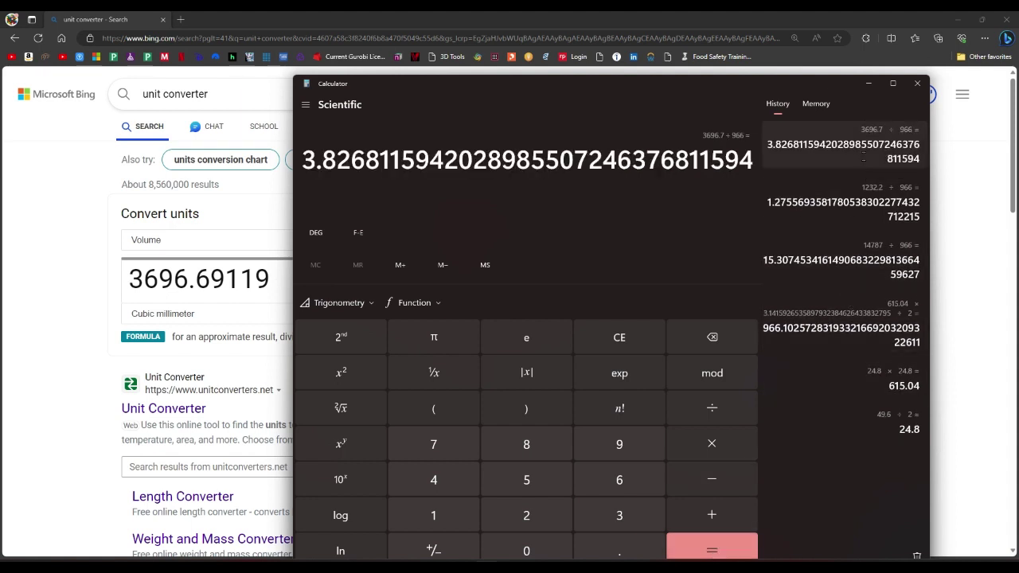
click(869, 85)
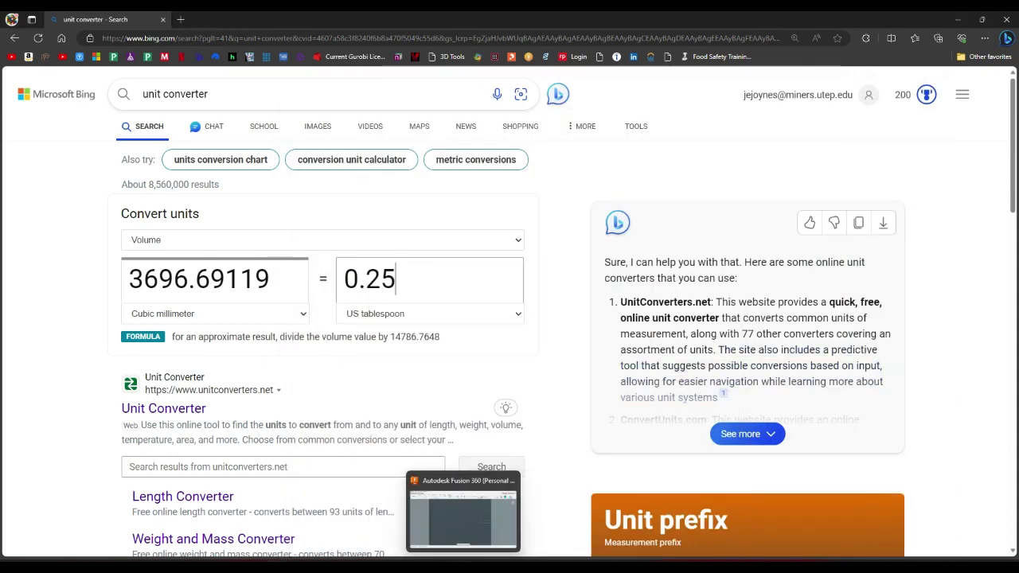
Step: Switch to Fusion 360 and draw a 3.82 mm line along the centreline from the first circle's centre towards the body's closed end
click(473, 557)
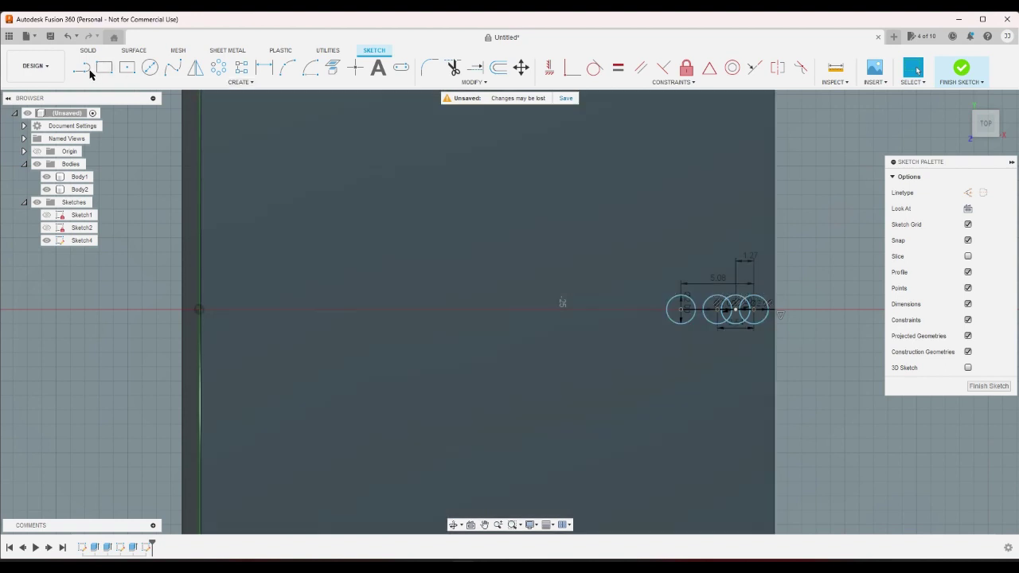
click(82, 67)
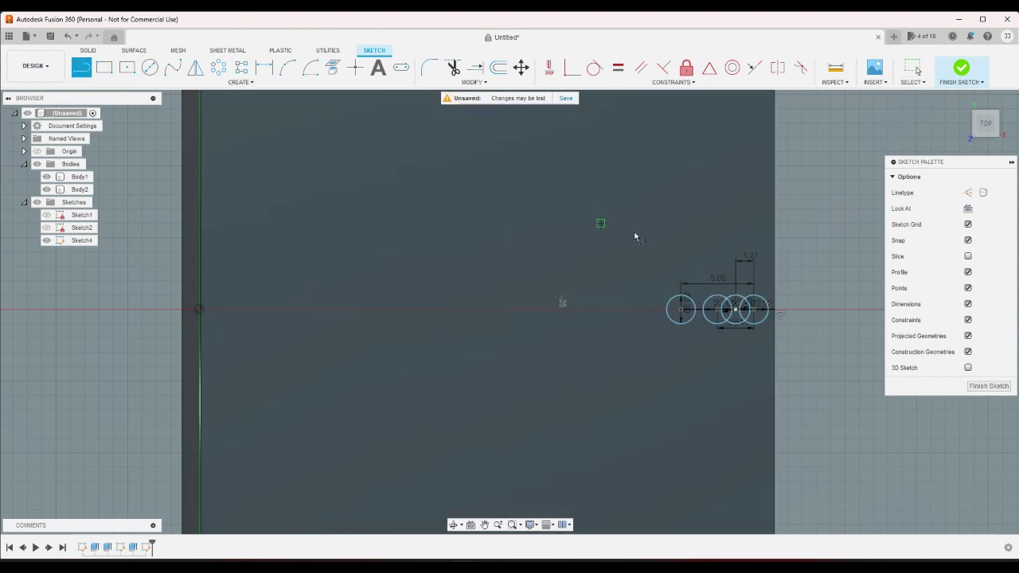
click(753, 309)
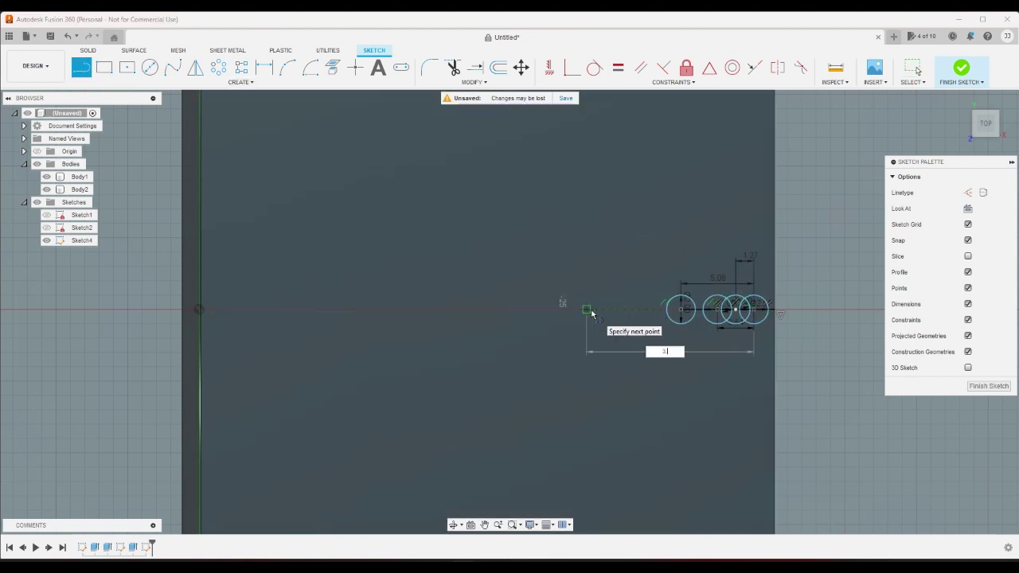
key(Escape)
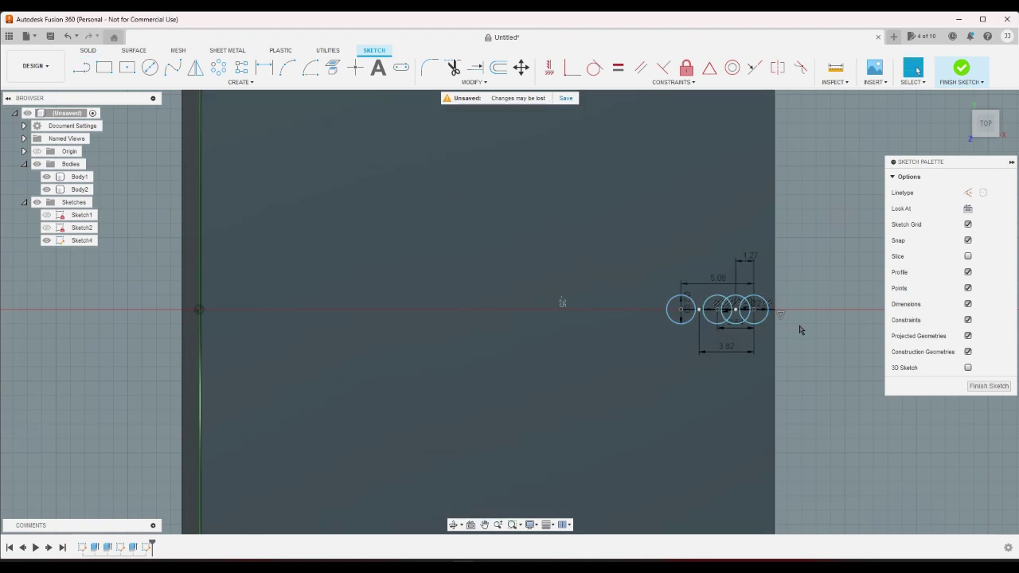
Step: Draw a fifth 2 mm diameter circle centred on the far end of the 3.82 mm line
scroll(807, 335, up, 2)
scroll(806, 336, up, 3)
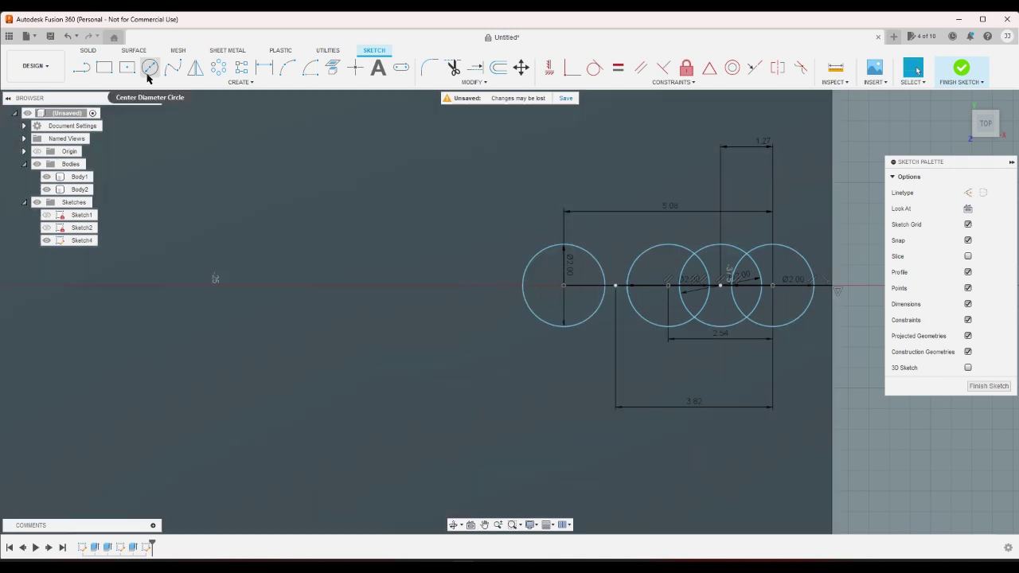
click(150, 67)
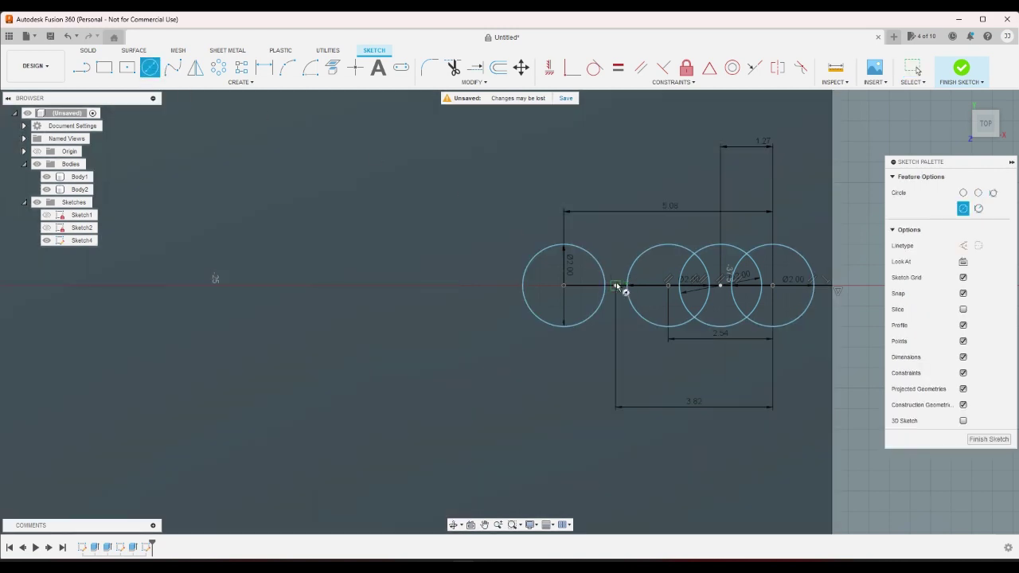
click(619, 285)
text(2)
key(Return)
key(Escape)
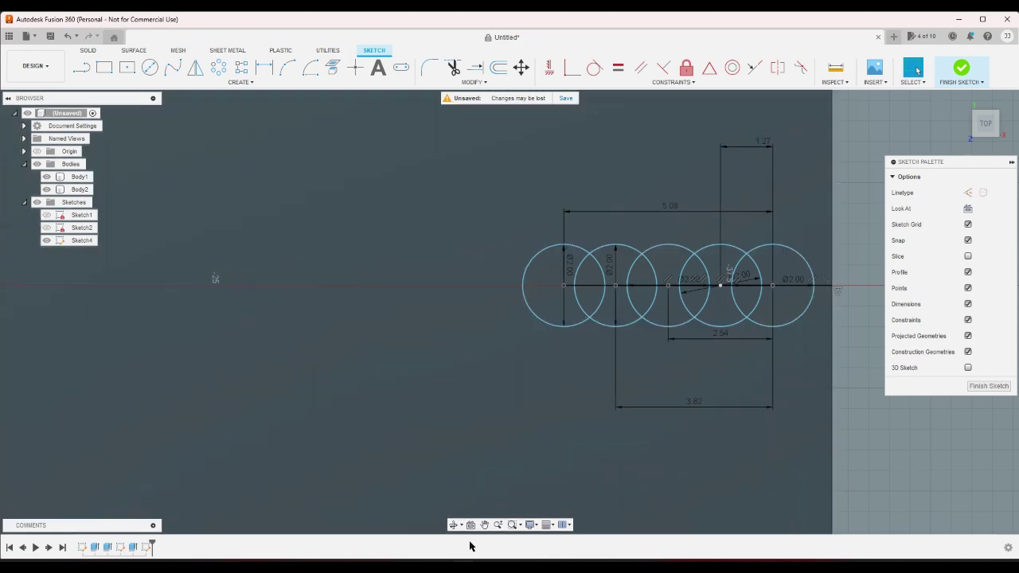
Step: Switch to Calculator, multiply 1.27 by 3, and close it
key(alt+Tab)
click(430, 524)
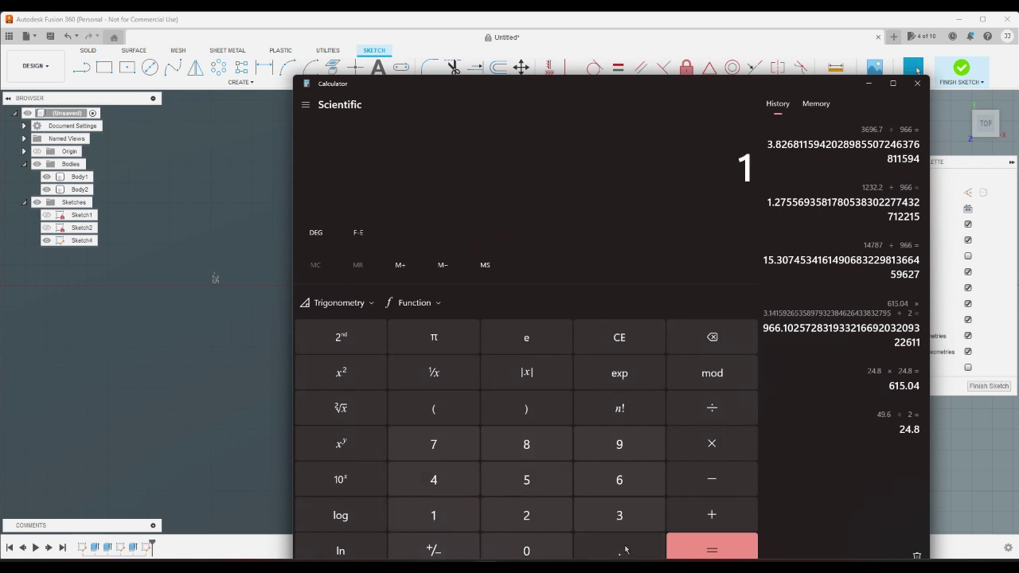
click(626, 550)
click(524, 516)
click(440, 448)
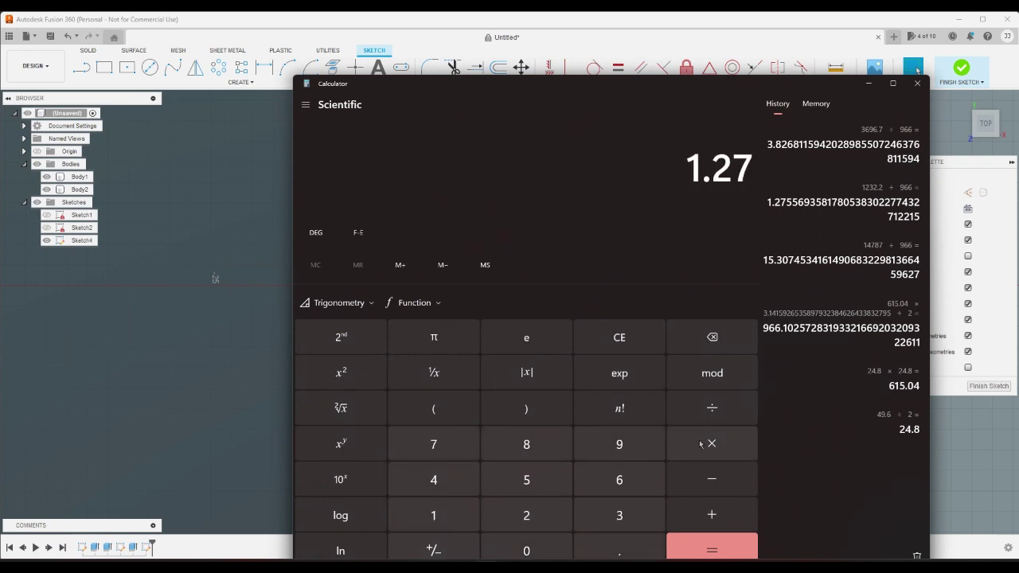
click(692, 446)
click(635, 515)
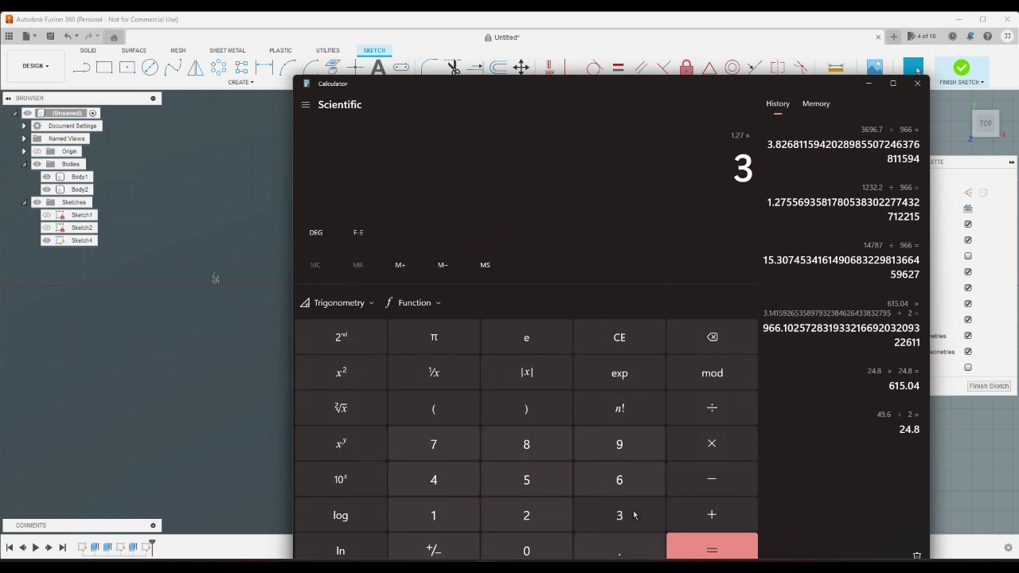
click(717, 546)
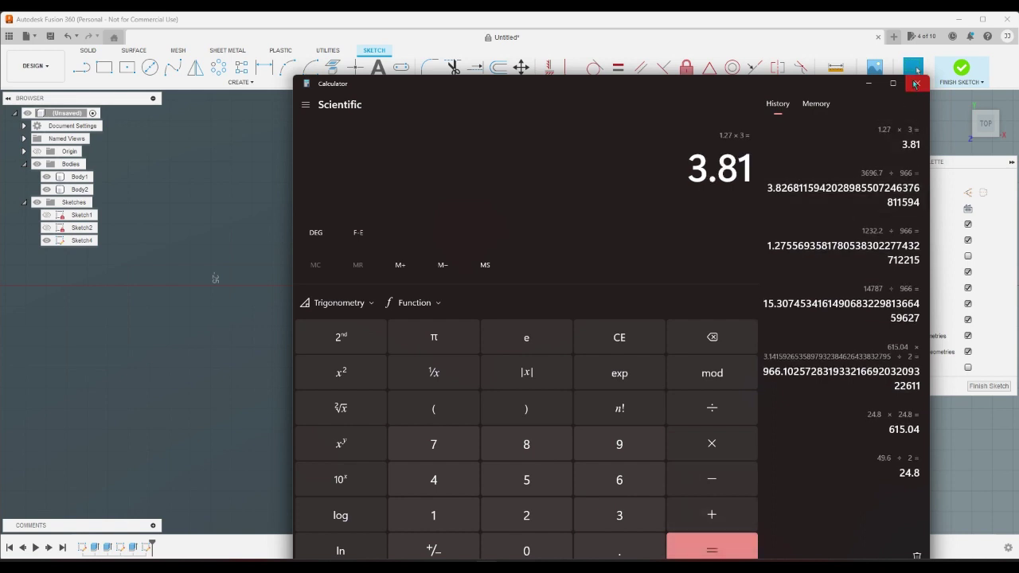
click(917, 83)
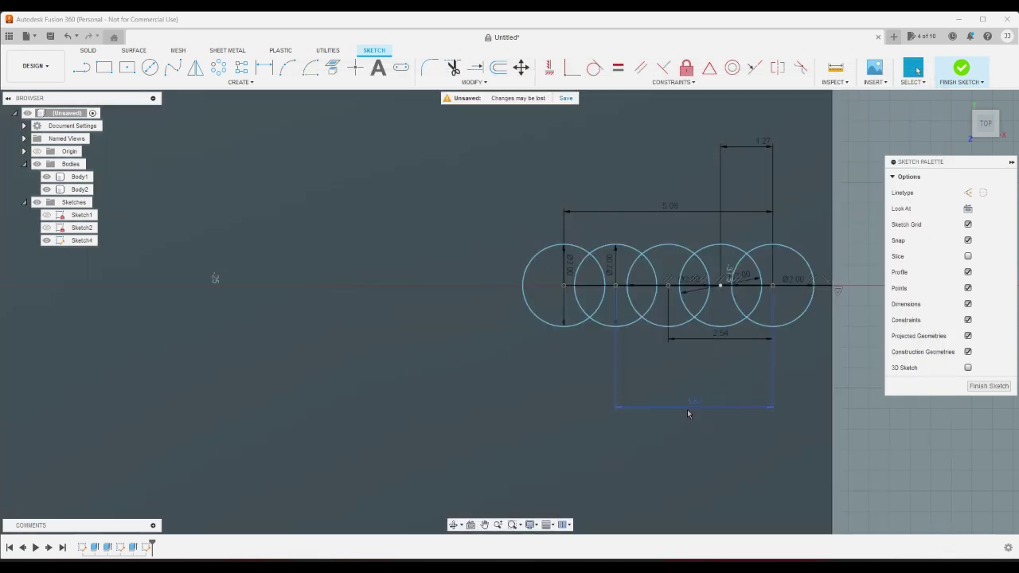
Step: Set the distance between the first and fifth circles' centres to 3.81 mm
double_click(688, 406)
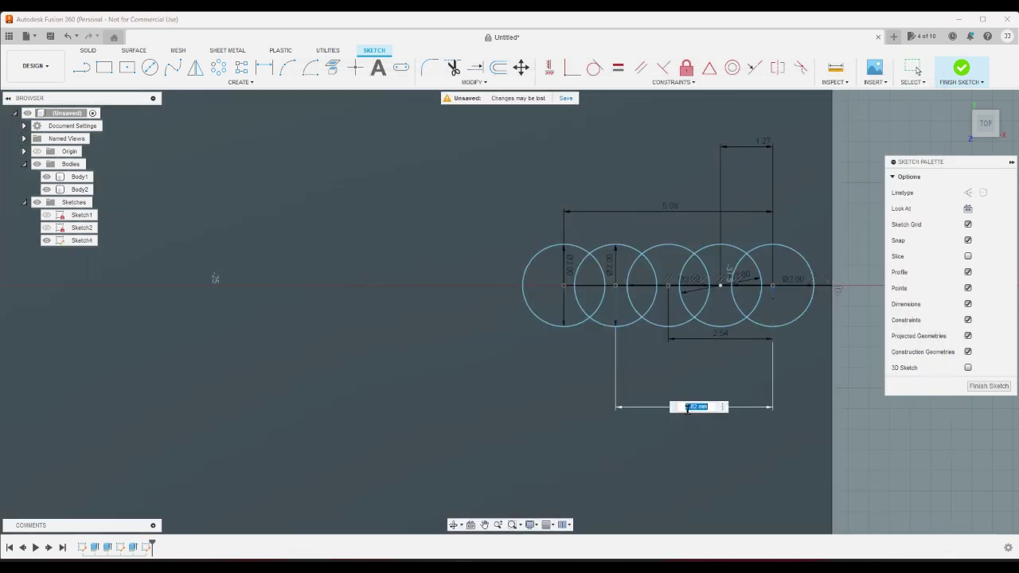
text(3.81)
key(Return)
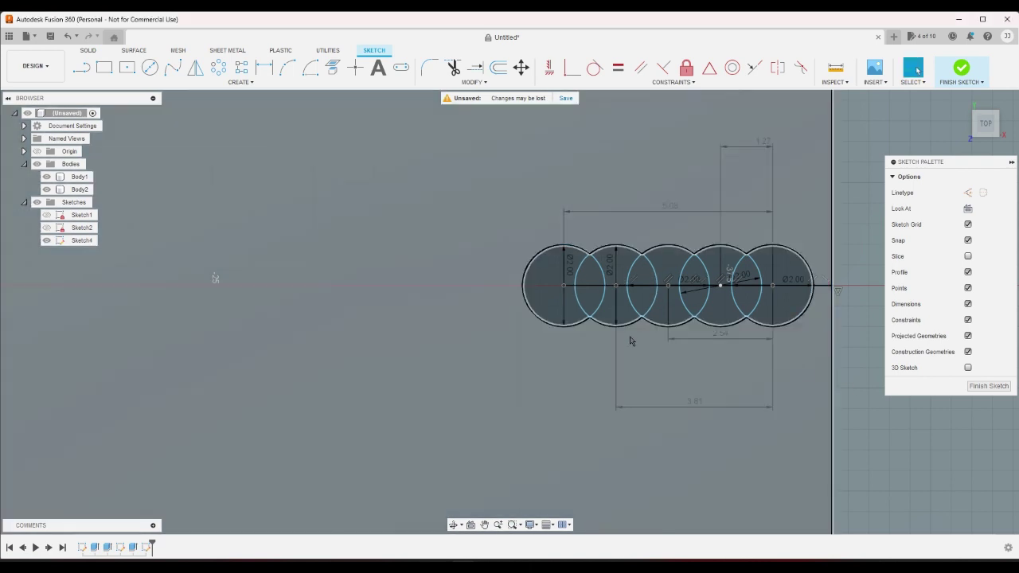
click(627, 328)
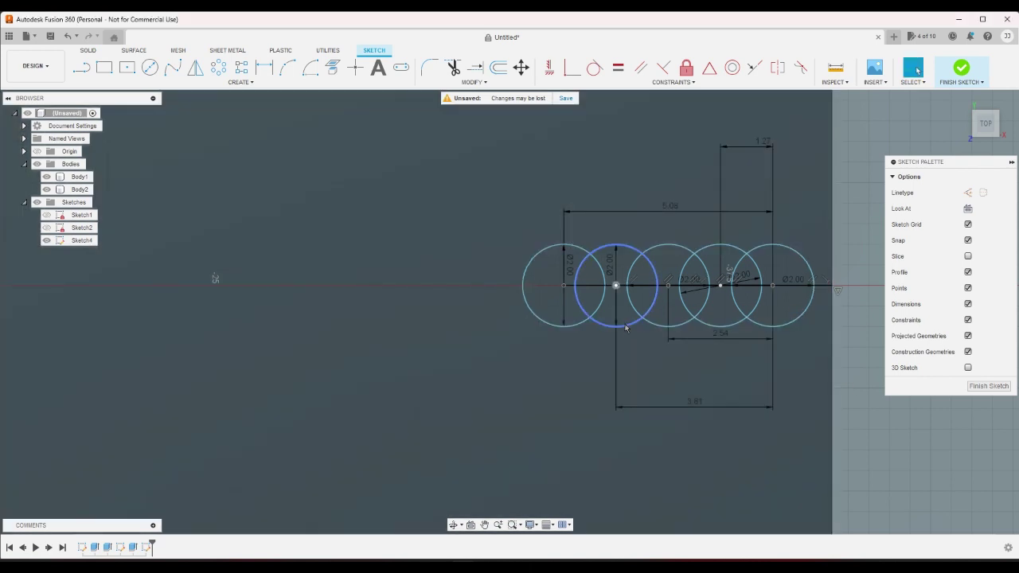
click(881, 409)
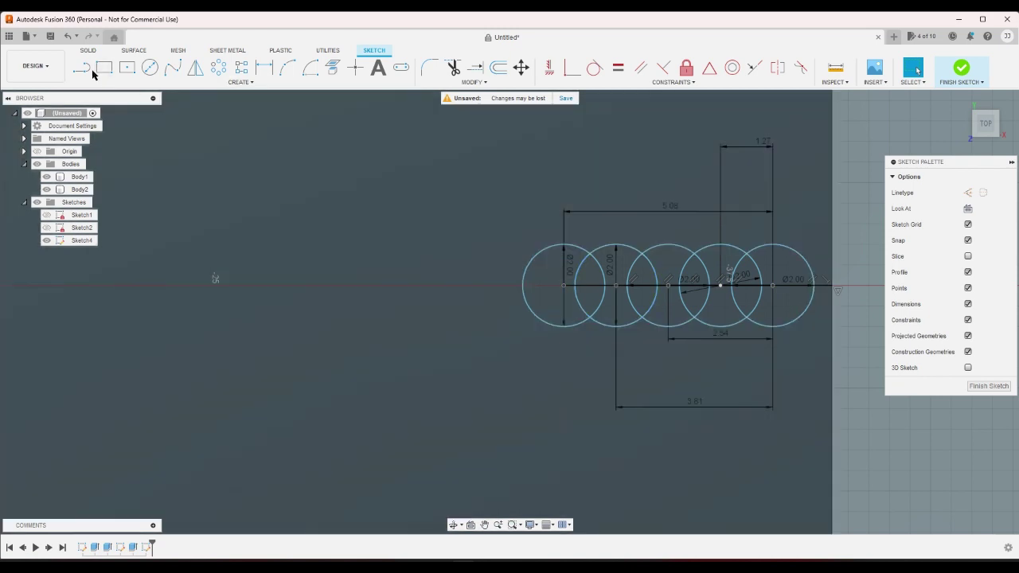
Step: Draw a 7.64 mm line (3.82*2) along the centreline from the first circle's centre towards the body's closed end
click(82, 68)
click(771, 285)
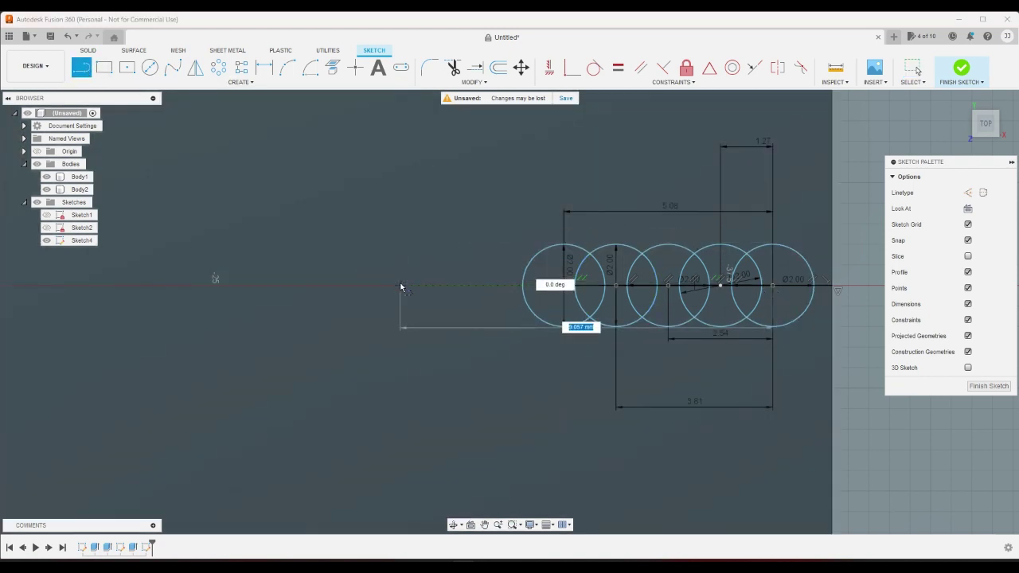
text(3.82)
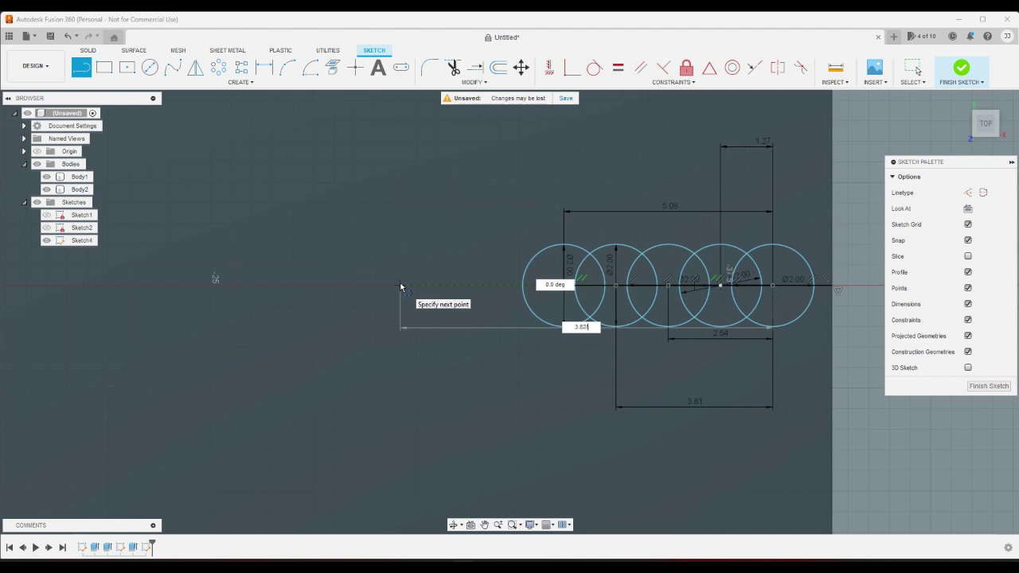
key(Return)
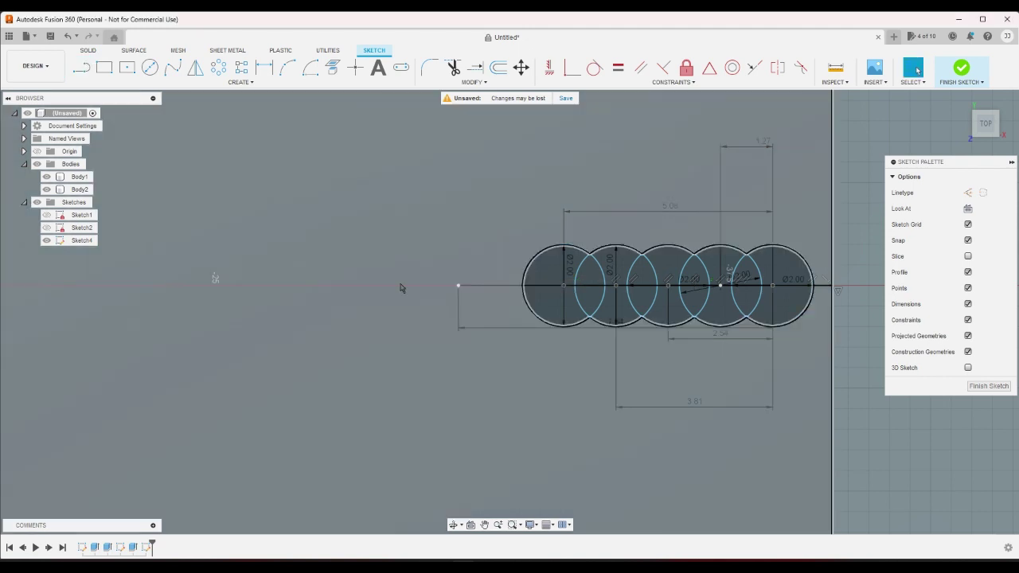
Step: Draw a sixth 2 mm diameter circle centred on the far end of the 7.64 mm line
click(150, 68)
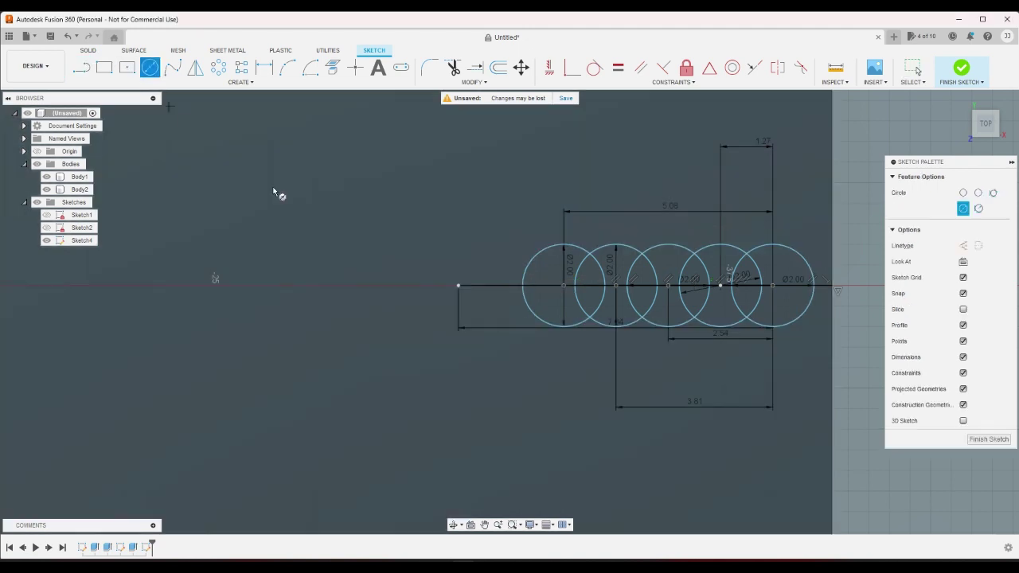
click(458, 286)
text(2)
key(Return)
key(Escape)
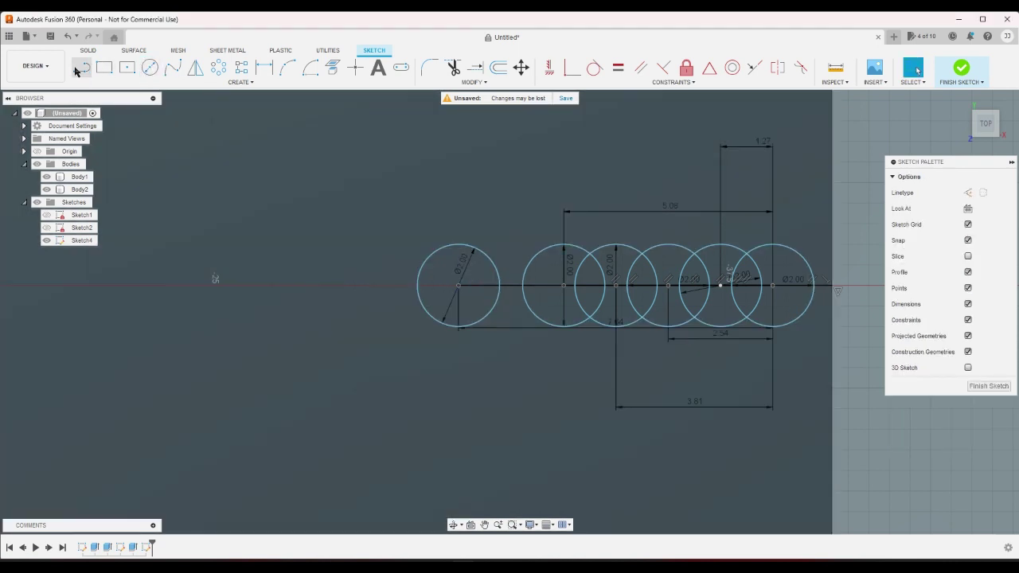
Step: Draw a line of length 3.82*4 mm along the centreline from the first circle's centre towards the body's closed end
click(81, 68)
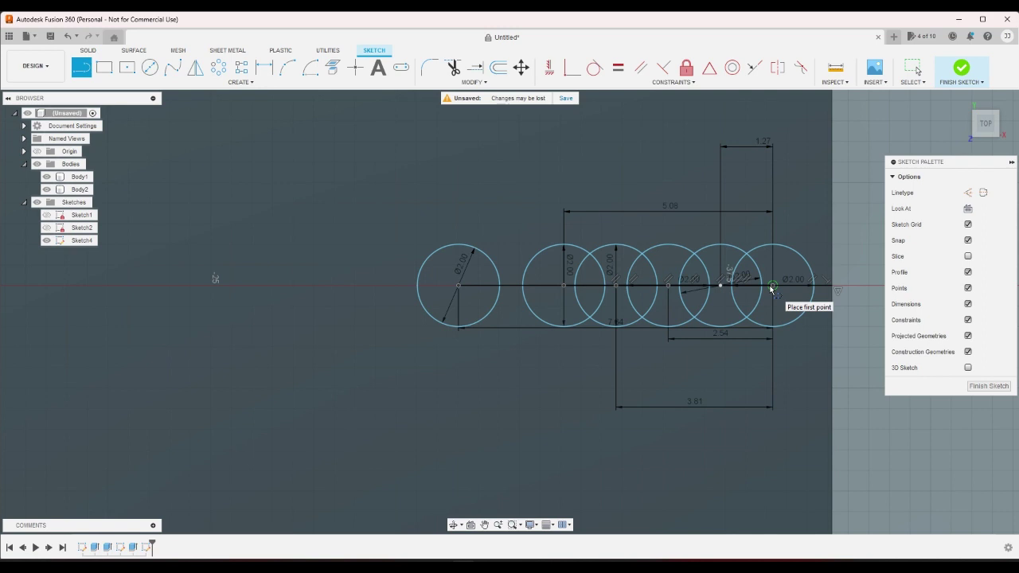
scroll(771, 289, down, 2)
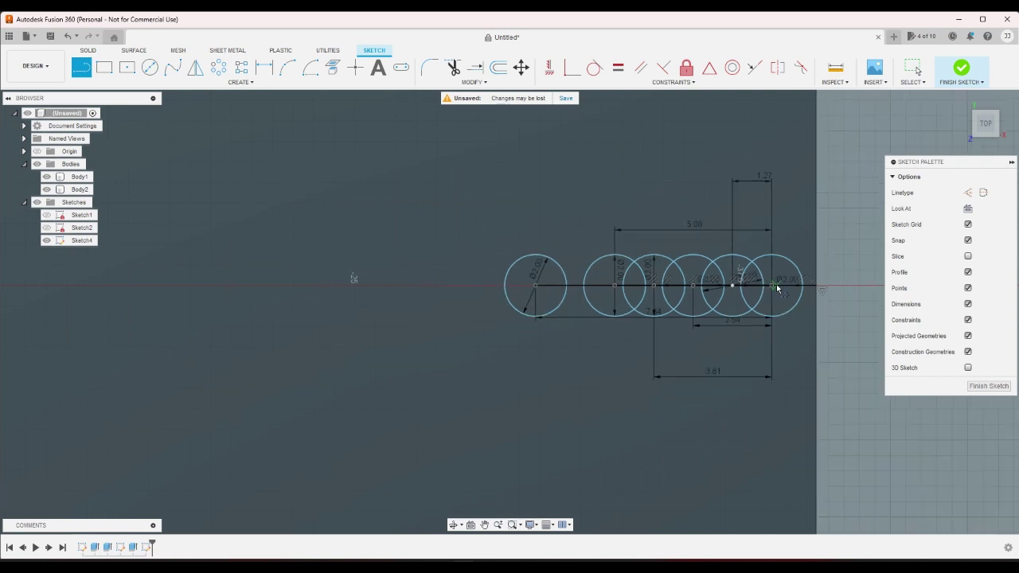
click(771, 285)
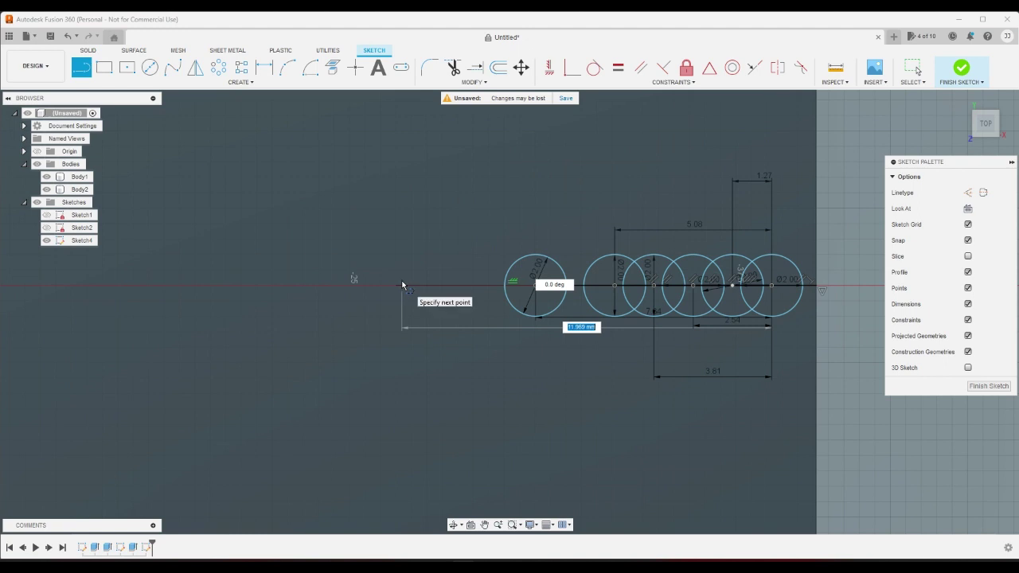
text(3.82*4)
key(Return)
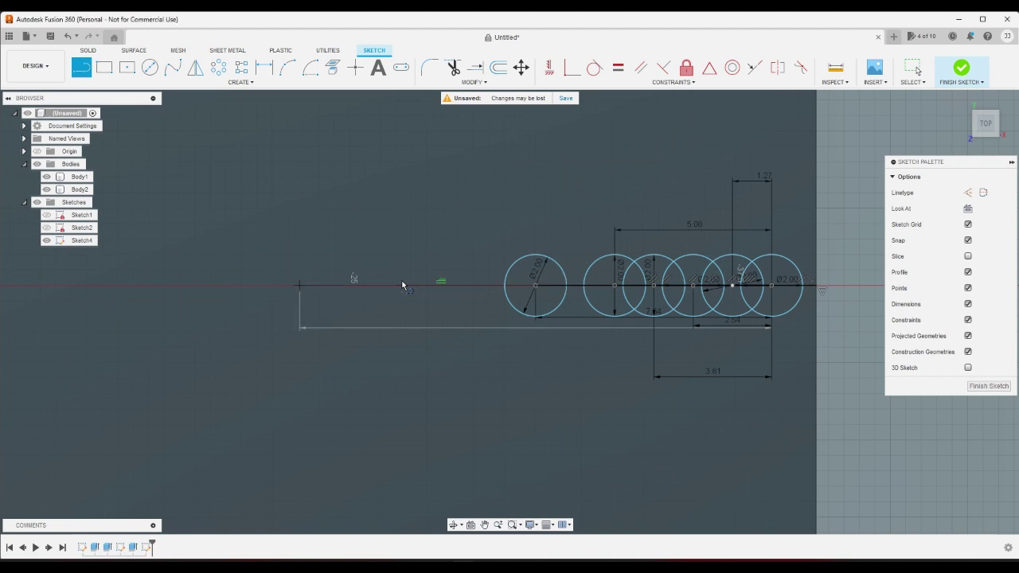
key(Escape)
Step: Draw a seventh 2 mm diameter circle centred on the far end of the 3.82*4 mm line
key(c)
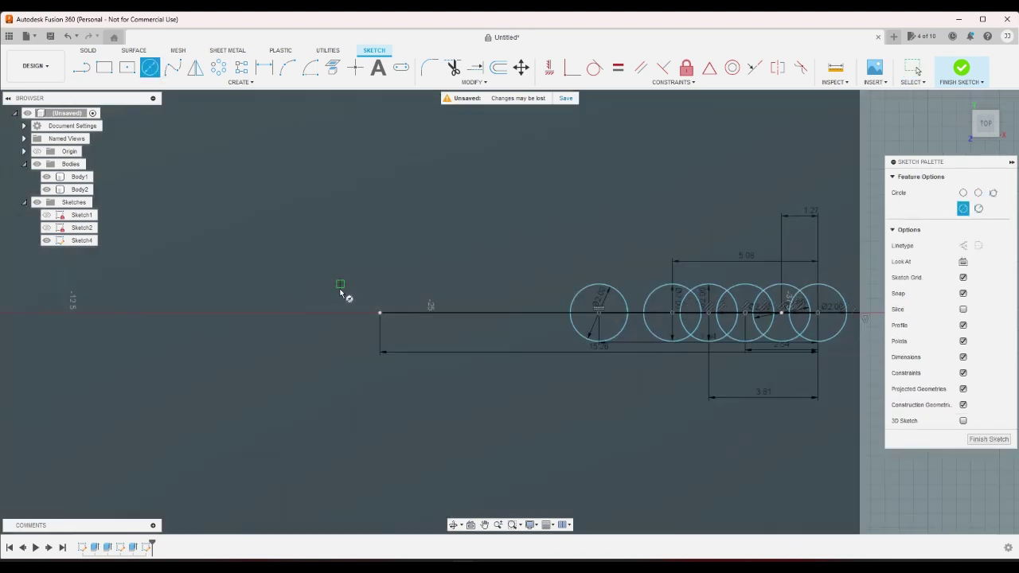
click(380, 314)
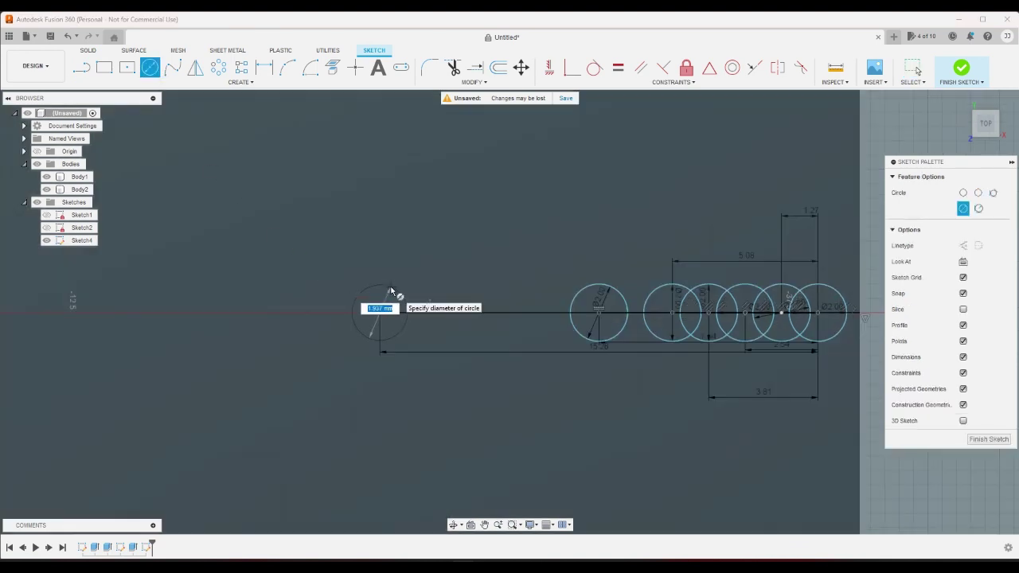
text(2)
key(Return)
key(Escape)
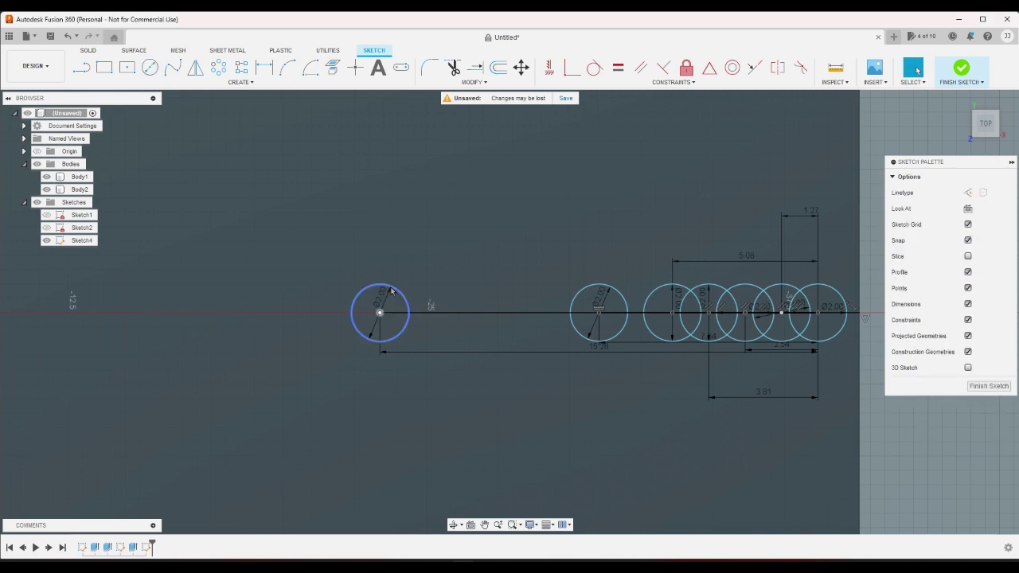
Step: Draw a line of length 3.82*8 mm along the centreline from the first circle's centre towards the body's closed end
scroll(455, 245, down, 4)
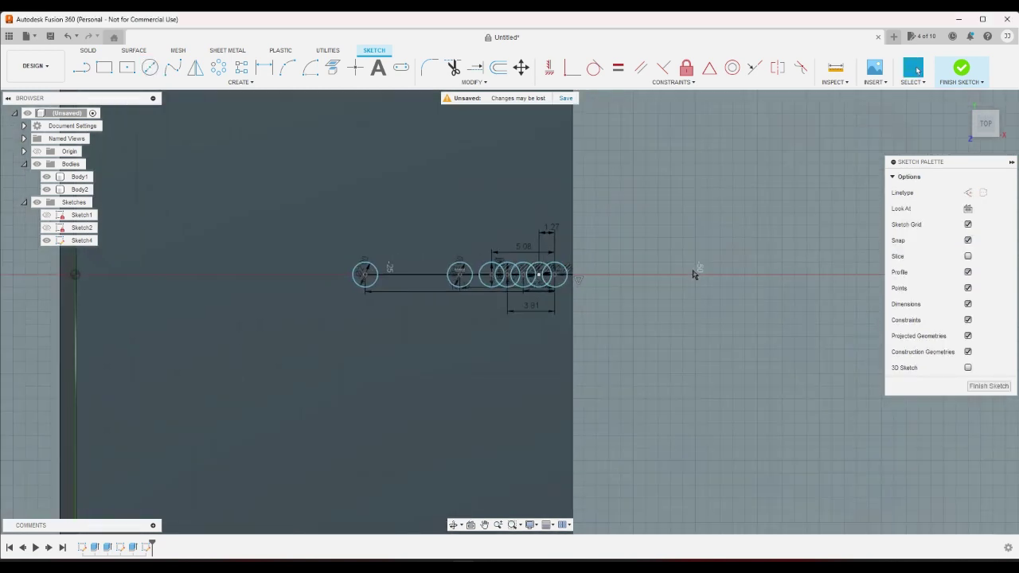
scroll(693, 274, down, 2)
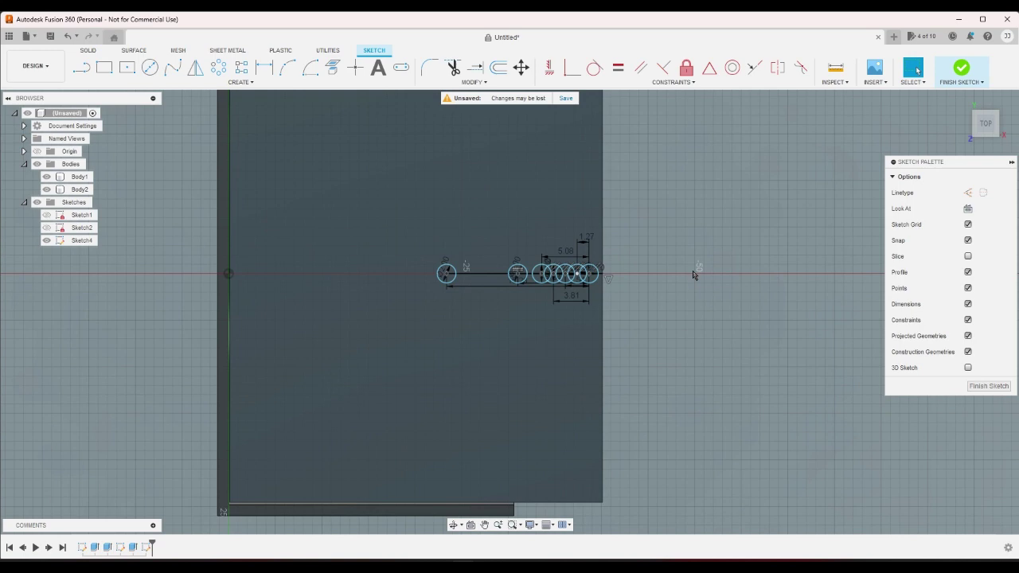
key(l)
scroll(539, 255, up, 1)
scroll(565, 261, up, 2)
click(597, 277)
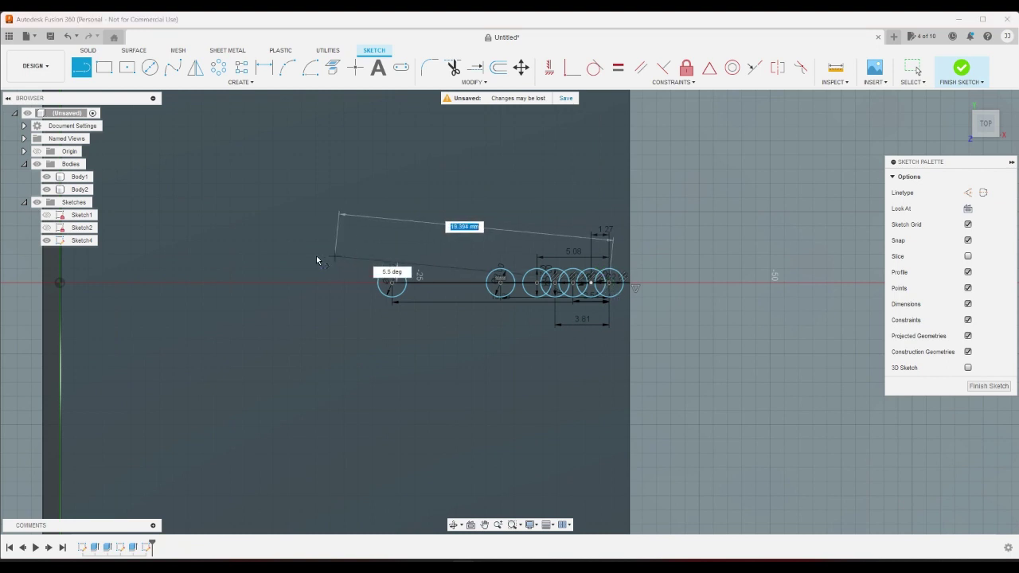
text(3)
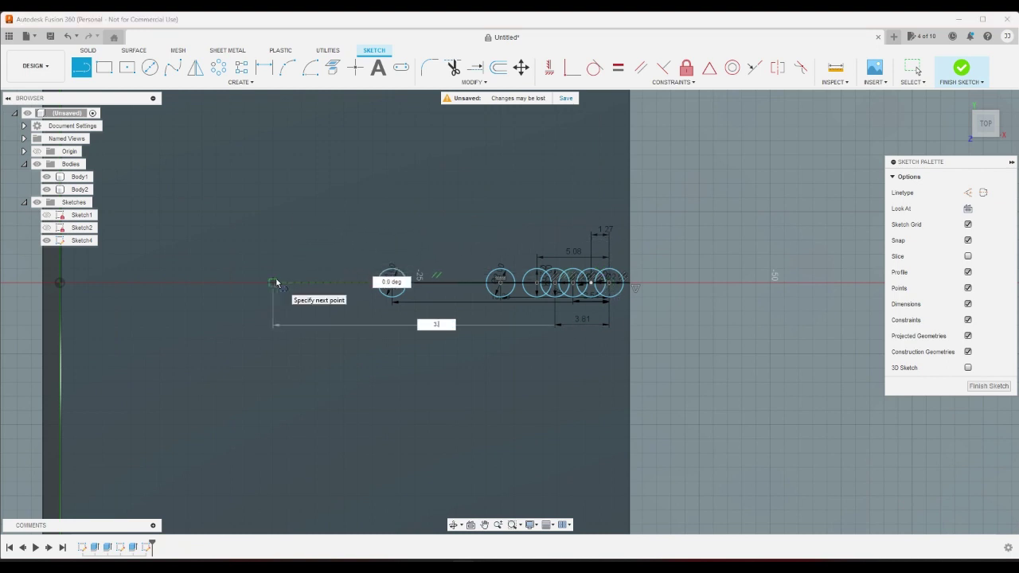
text(.828)
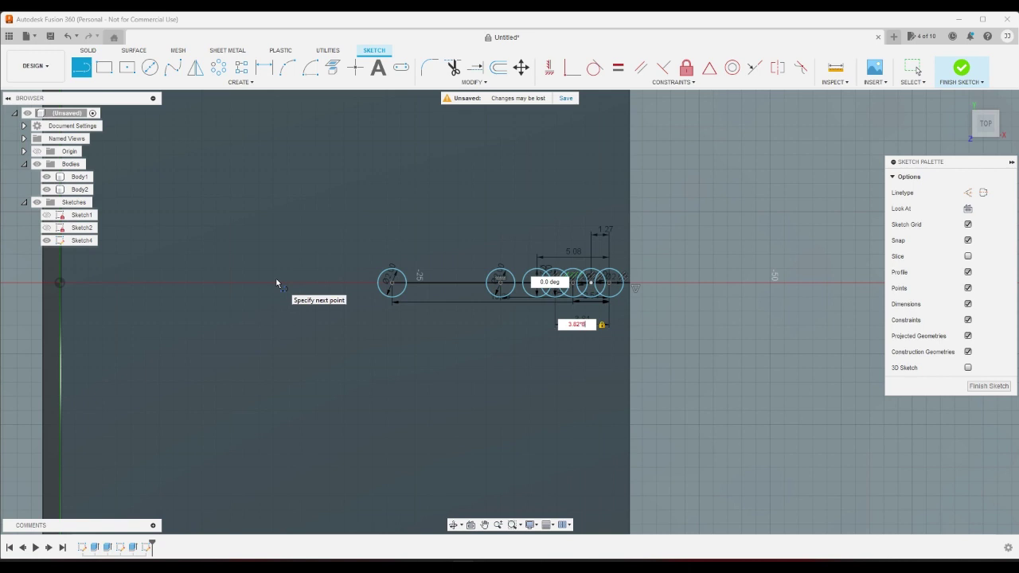
key(Return)
key(Escape)
scroll(207, 201, down, 2)
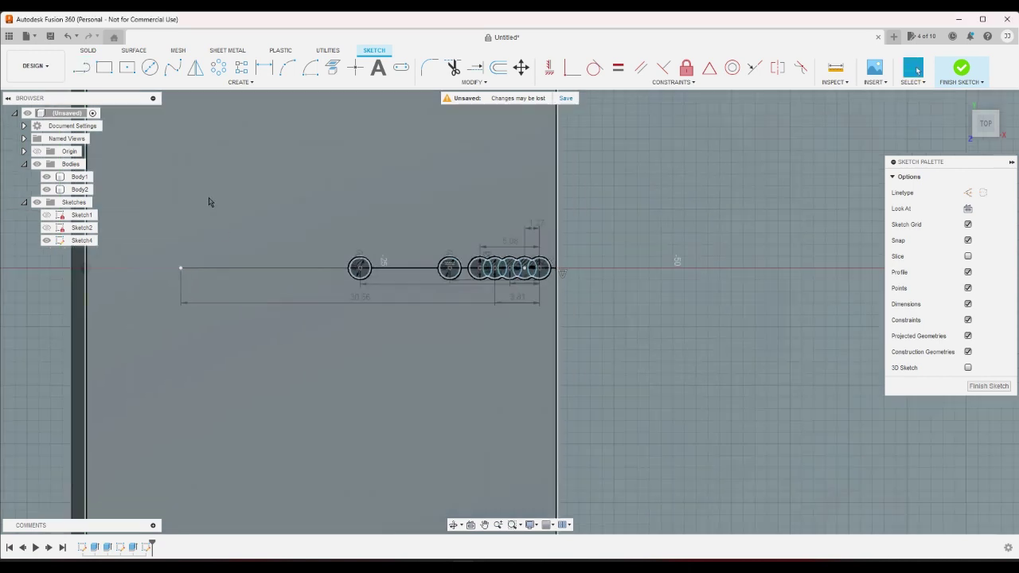
Step: Draw an eighth 2 mm diameter circle centred on the far end of the 3.82*8 mm line
click(157, 75)
click(181, 269)
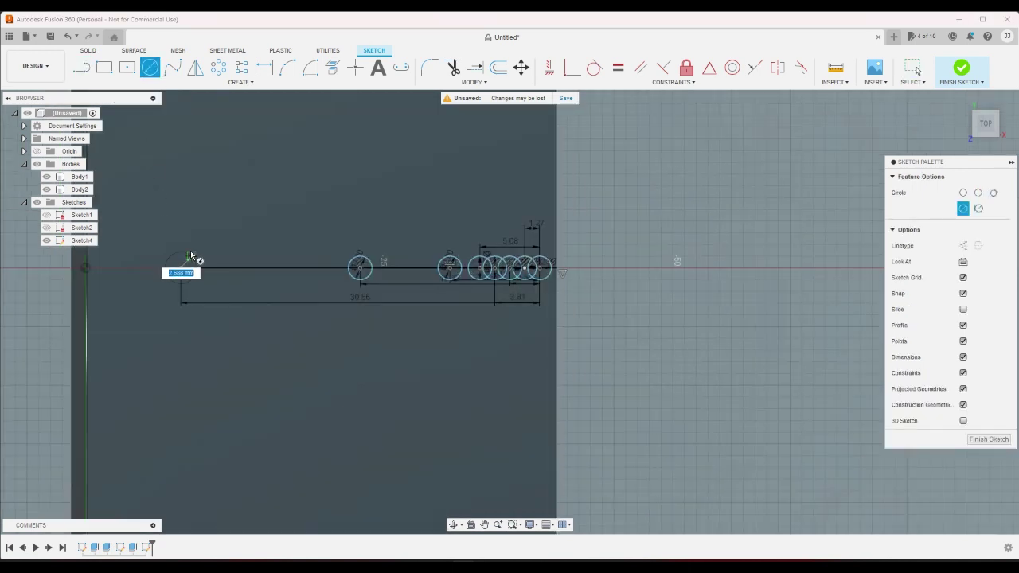
key(Return)
key(Escape)
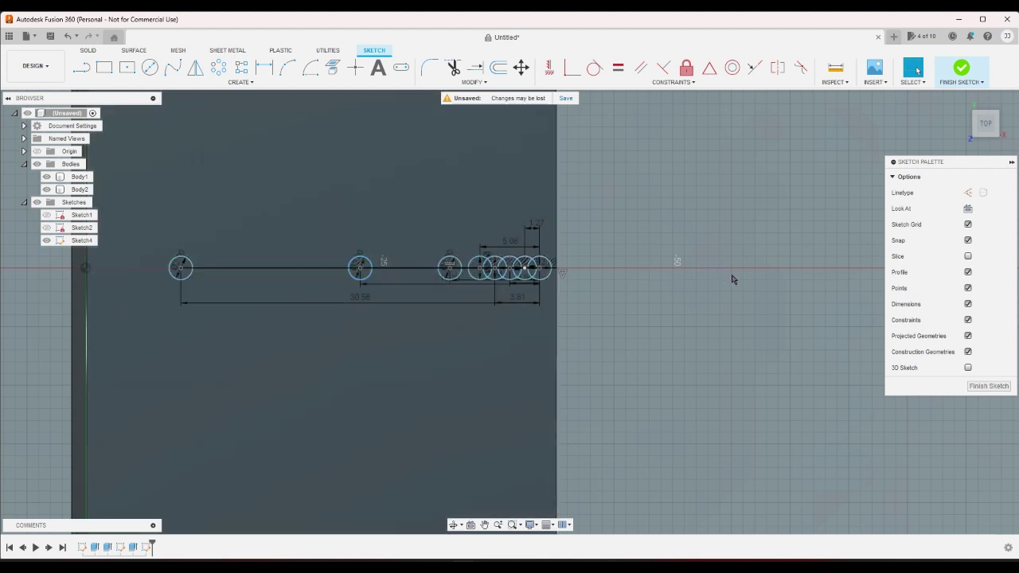
Step: Return to the home view and finish the sketch of the circular marks
scroll(733, 277, down, 2)
scroll(745, 283, up, 2)
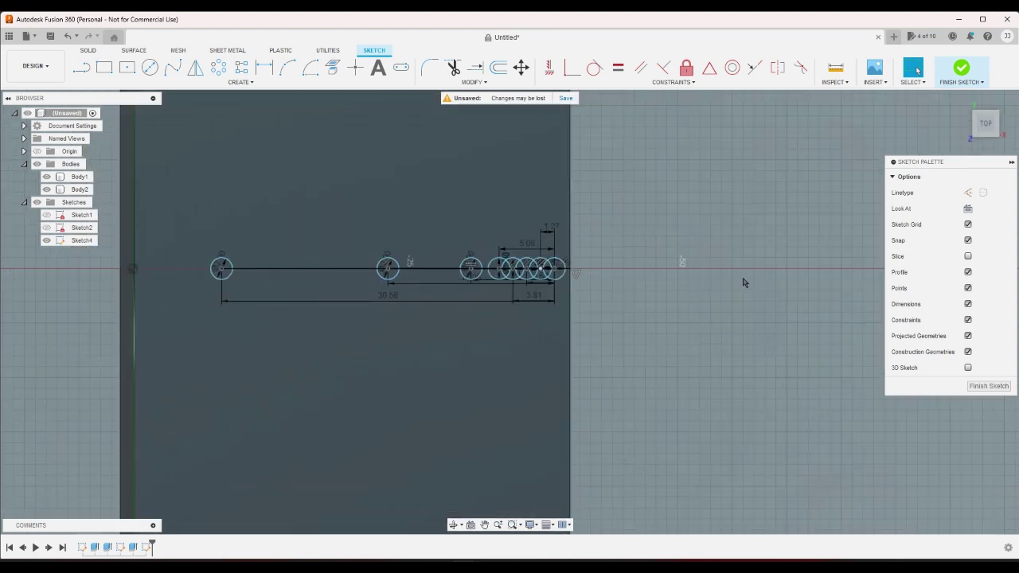
scroll(677, 263, up, 1)
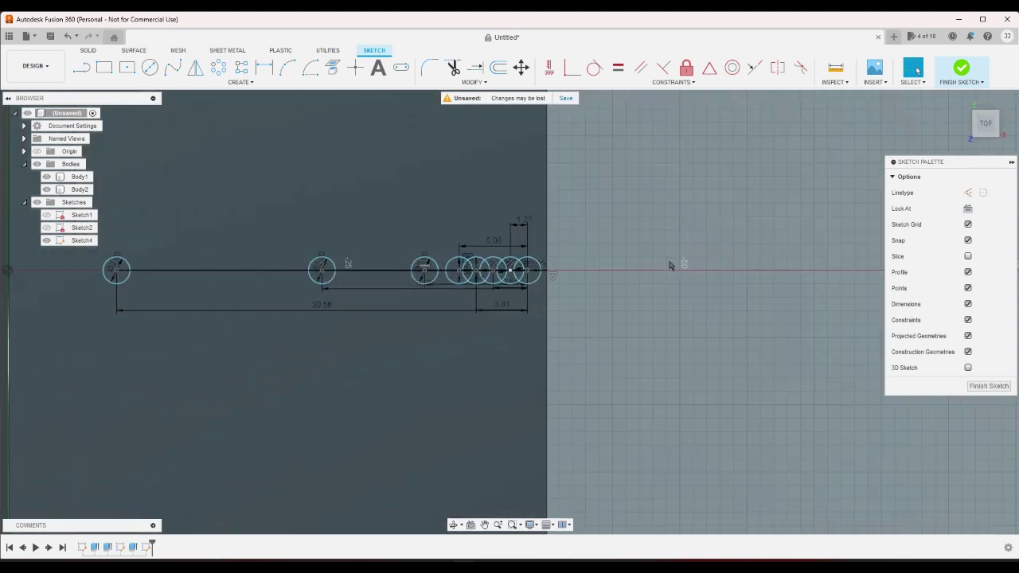
scroll(674, 264, down, 2)
scroll(685, 259, up, 1)
scroll(676, 255, down, 2)
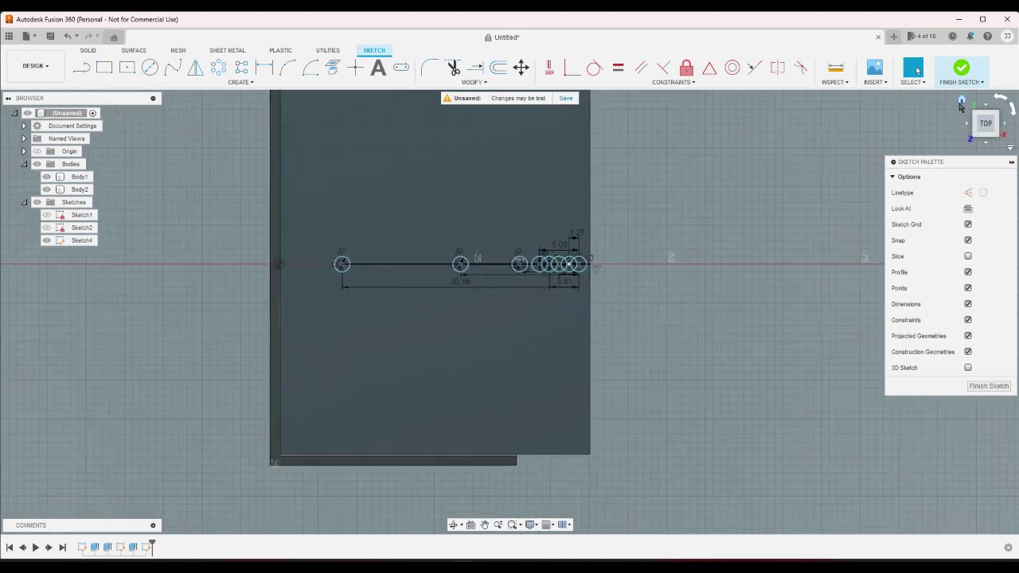
click(961, 100)
scroll(814, 172, up, 1)
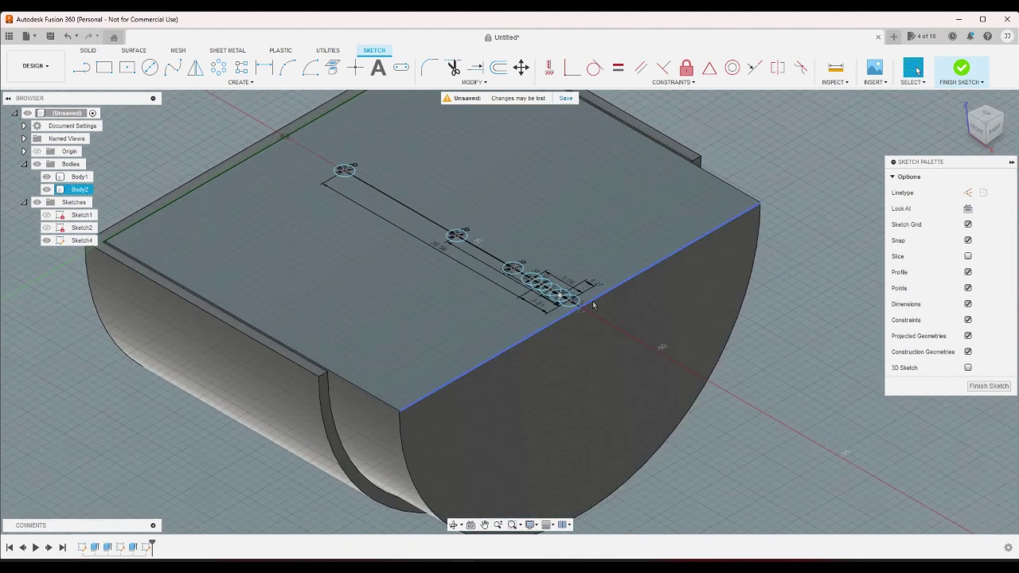
scroll(814, 172, down, 2)
click(962, 69)
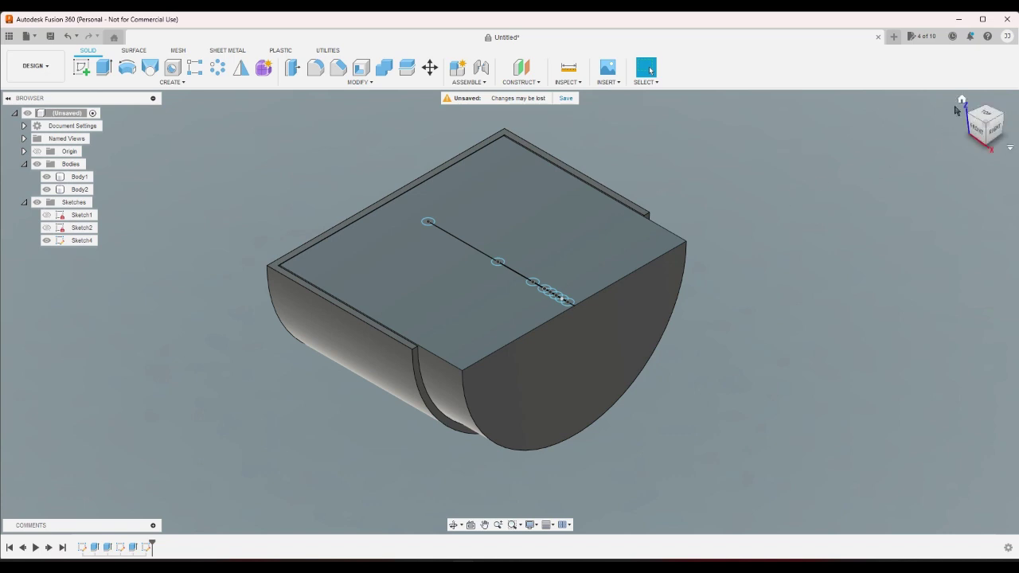
Step: Edit the first sketch, set the outer circle's diameter to 46 mm, and finish the sketch
scroll(552, 339, up, 3)
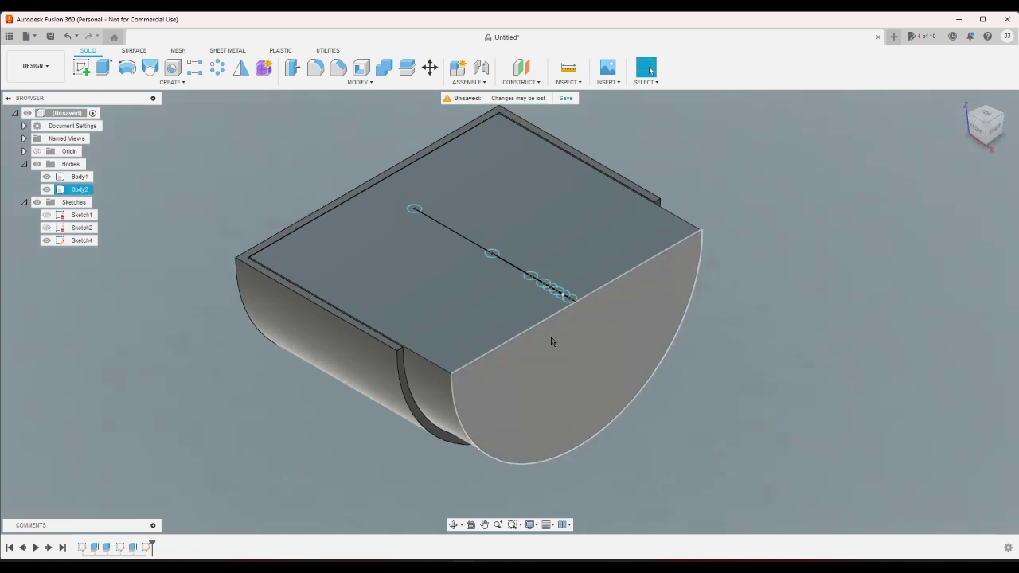
scroll(554, 335, down, 3)
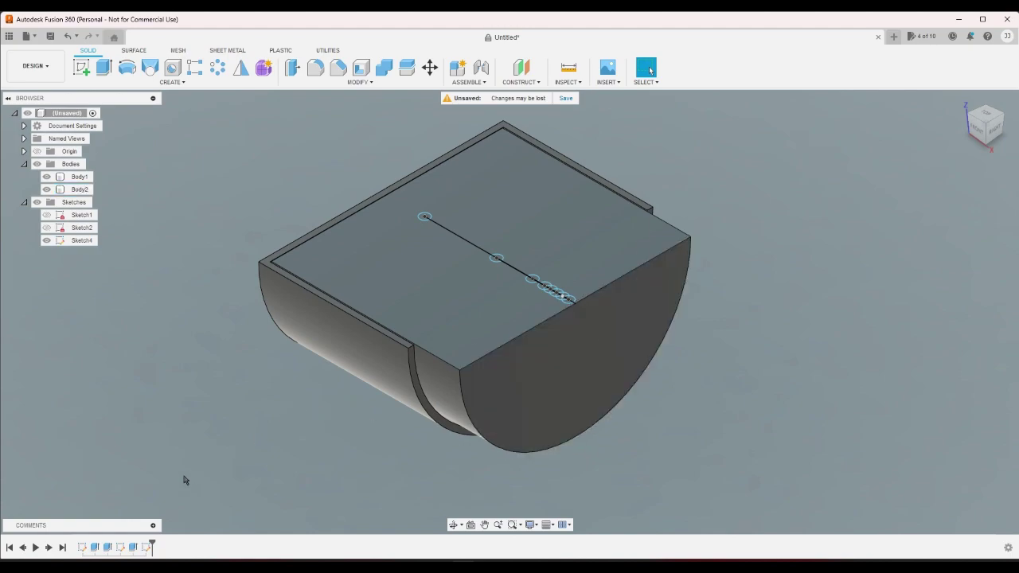
double_click(82, 547)
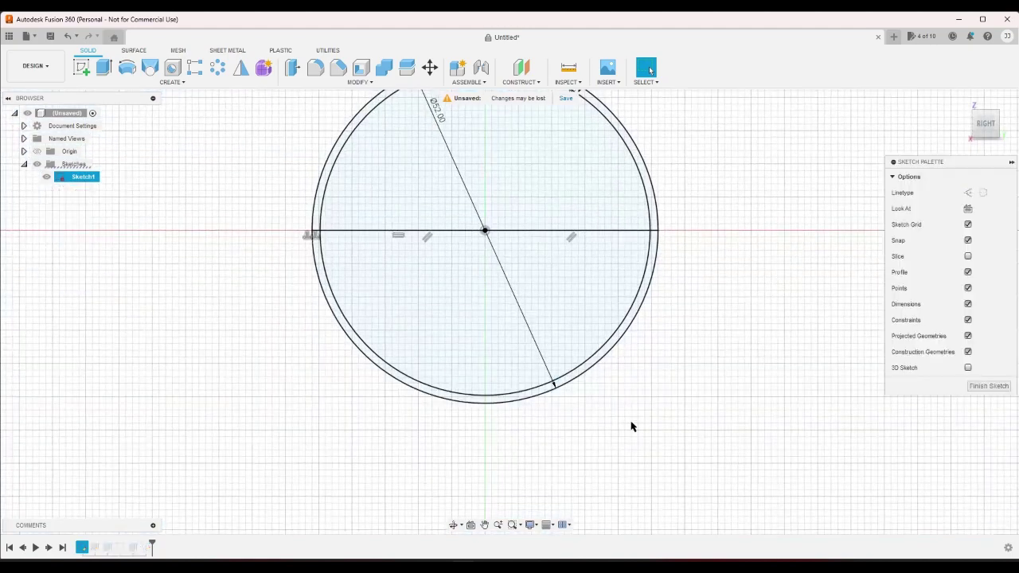
scroll(564, 304, up, 2)
scroll(572, 335, down, 4)
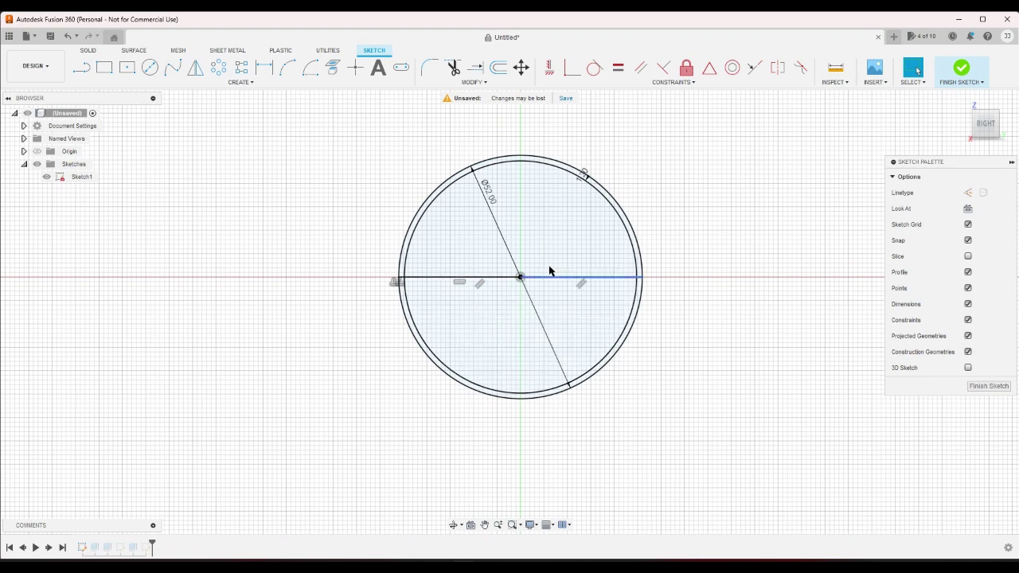
double_click(488, 194)
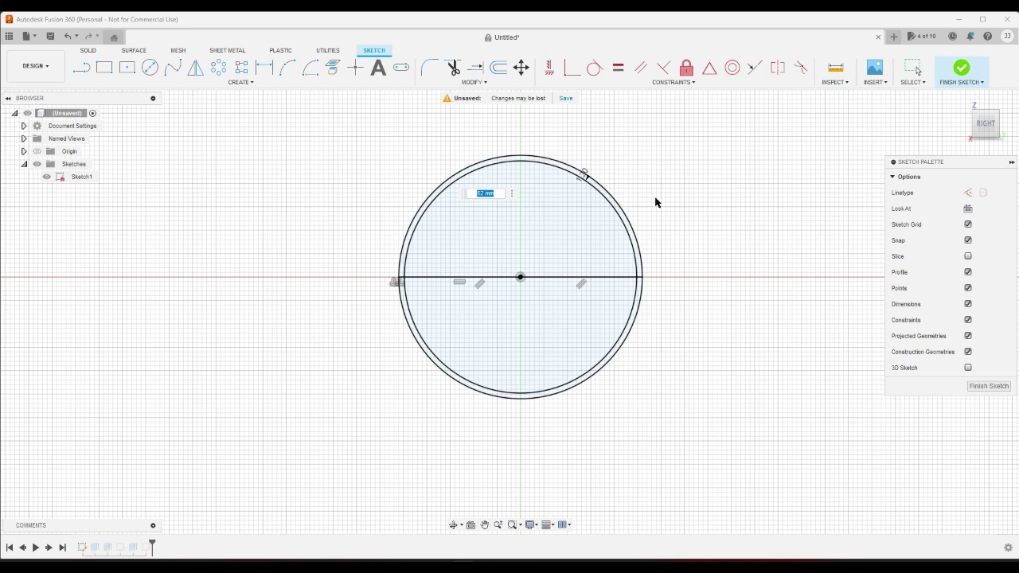
text(46)
key(Return)
click(960, 69)
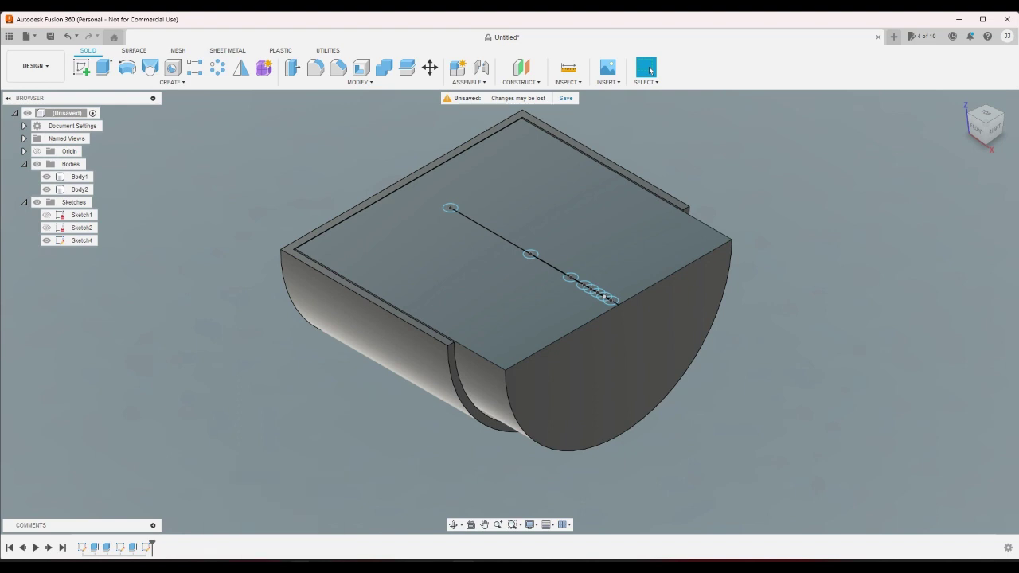
Step: Open the Windows Calculator app and subtract 2.4 from 46 to get the inner diameter
key(super)
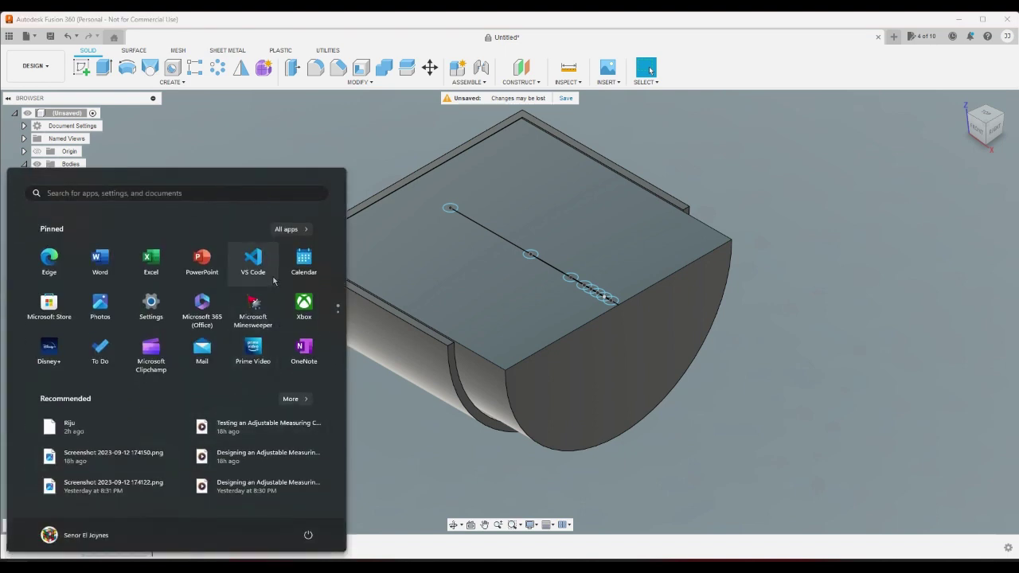
scroll(335, 320, down, 1)
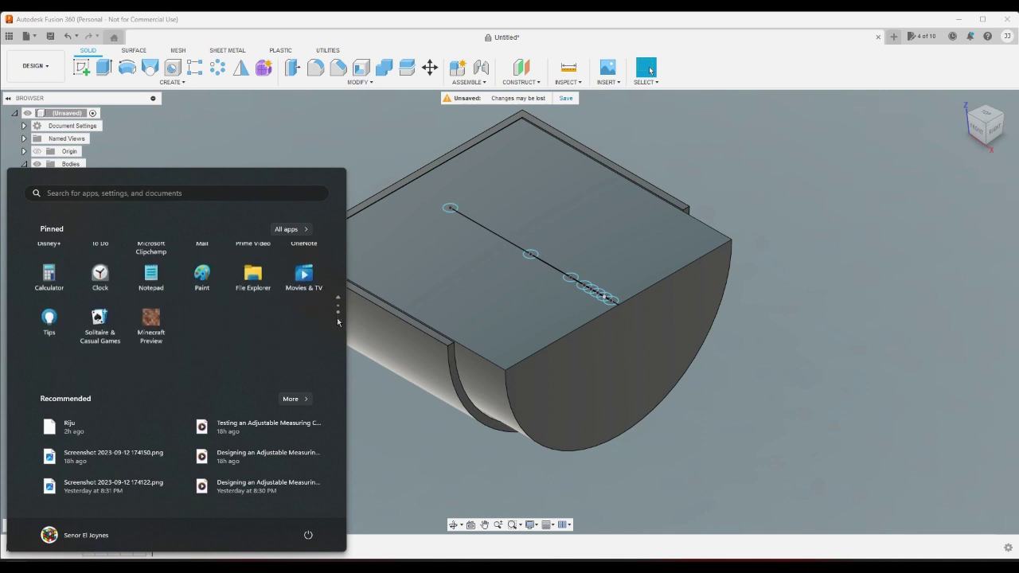
click(49, 262)
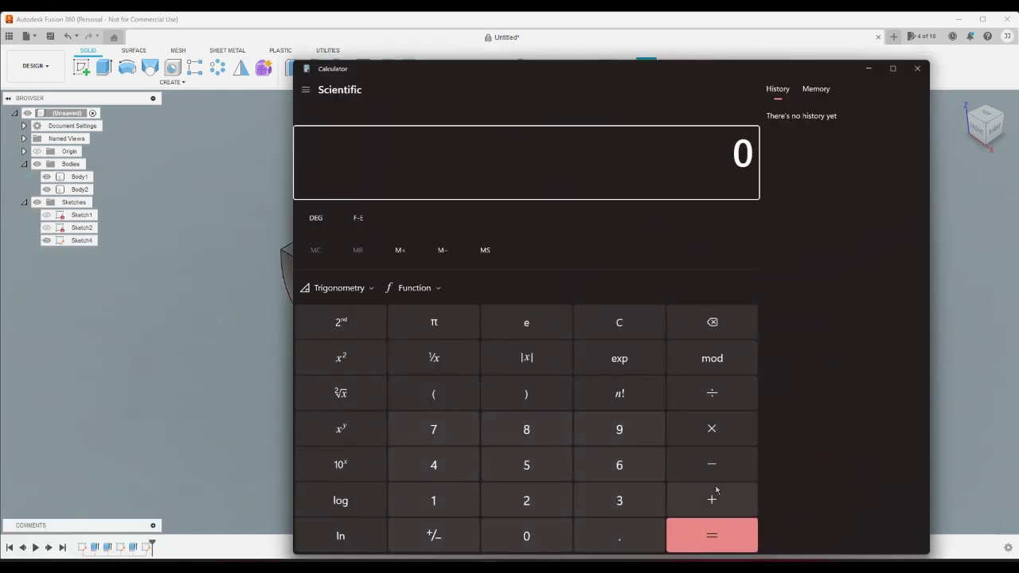
click(448, 471)
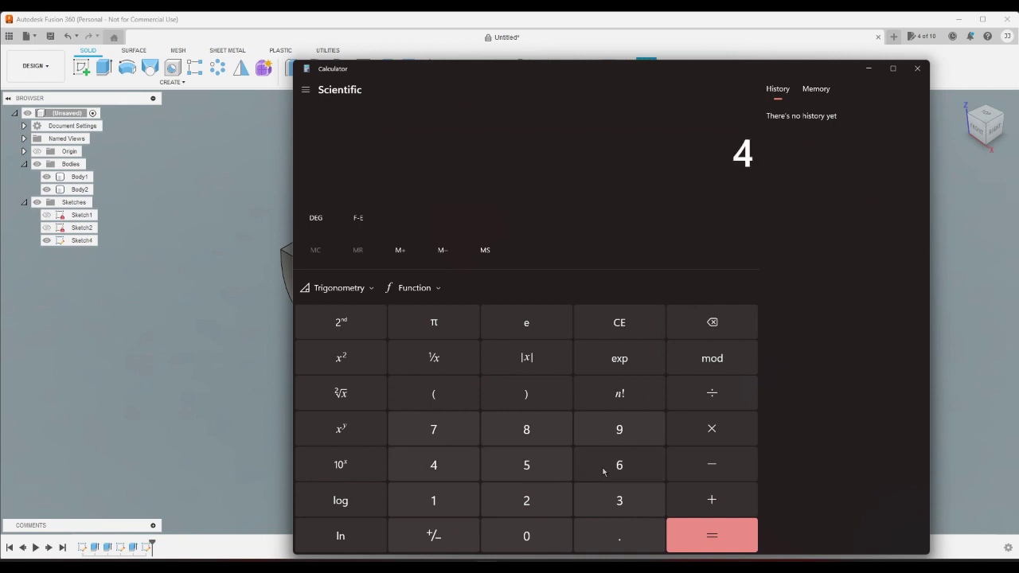
click(606, 471)
click(728, 467)
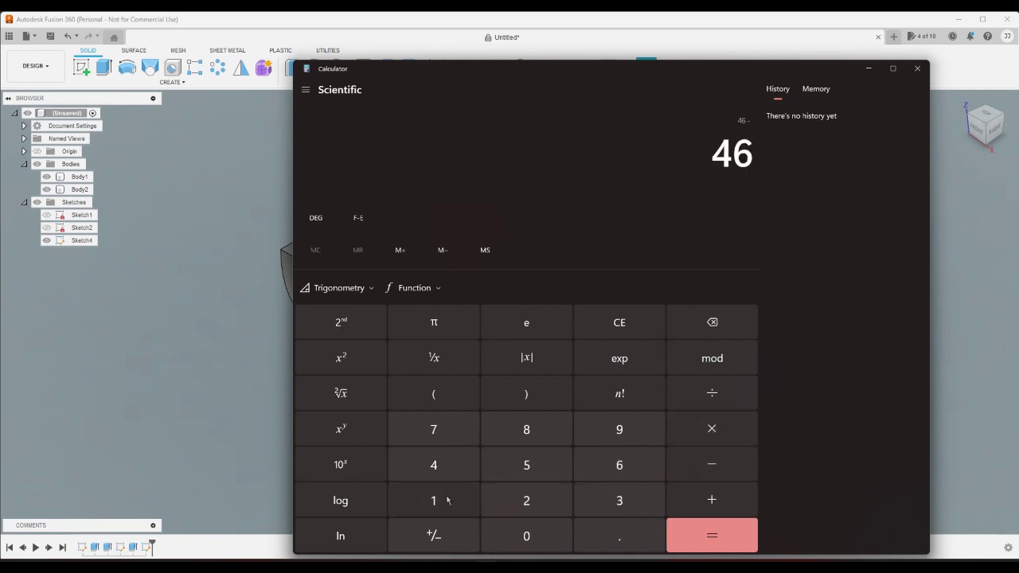
click(504, 504)
click(601, 529)
click(466, 468)
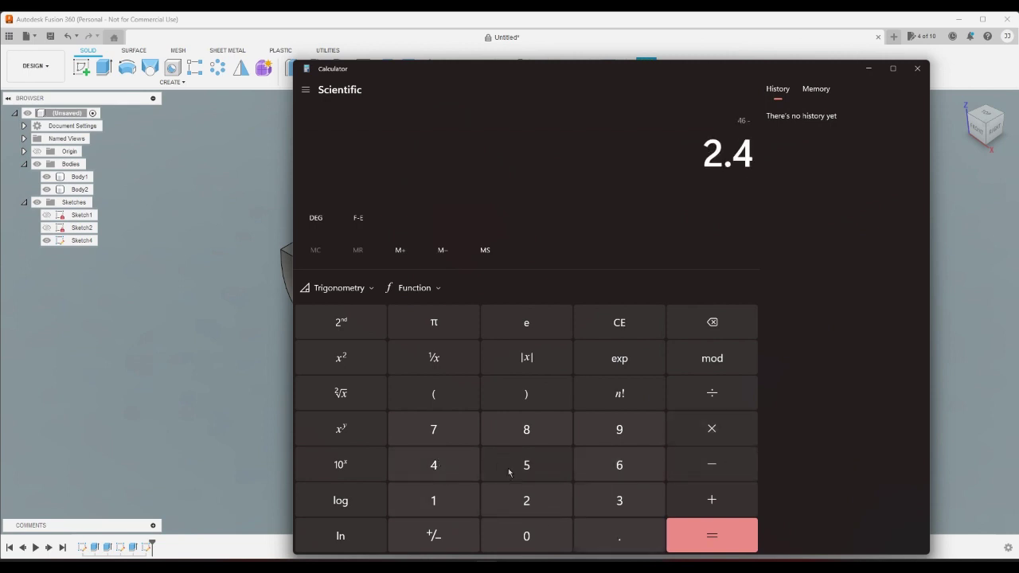
click(690, 542)
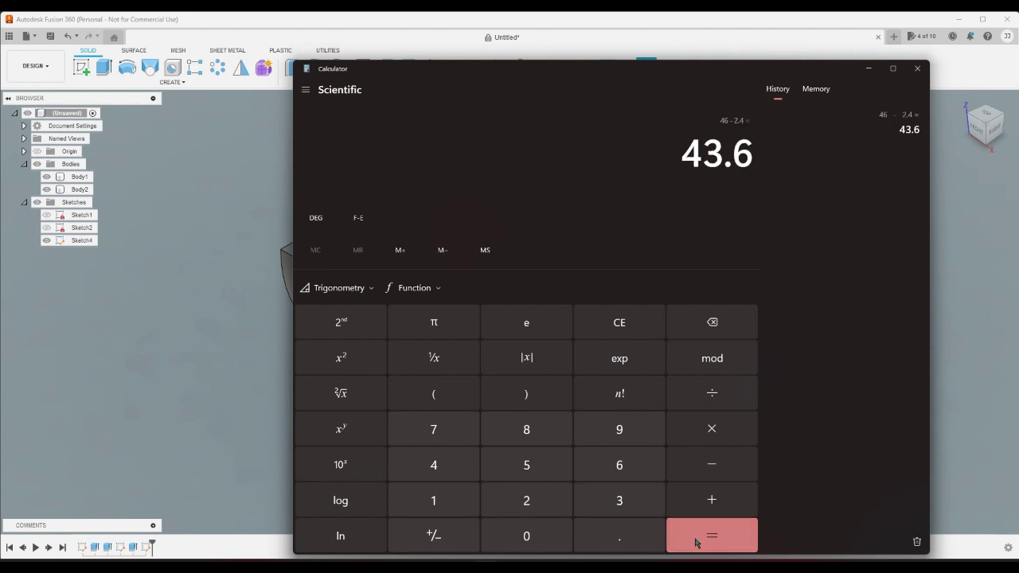
Step: Square the inner diameter by multiplying the difference by 43.6
click(711, 429)
click(459, 476)
click(613, 501)
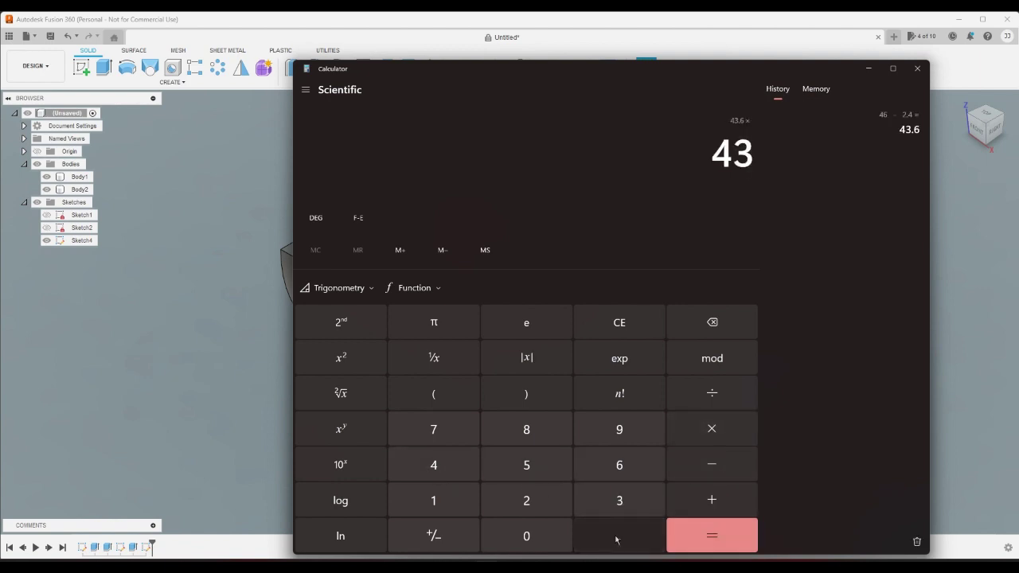
click(616, 540)
click(619, 466)
click(721, 538)
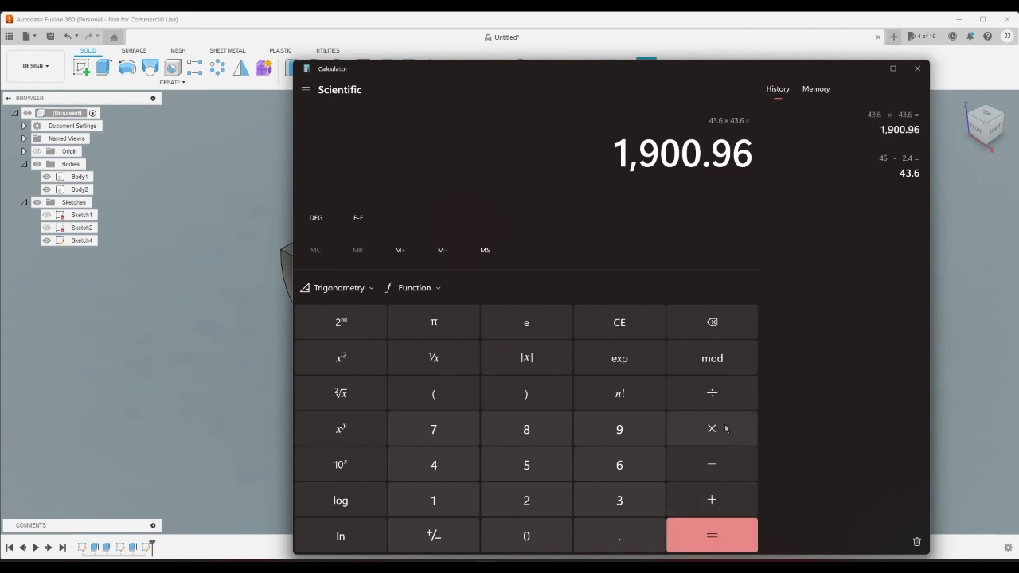
Step: Multiply the squared diameter by π and divide the product by 2
click(435, 323)
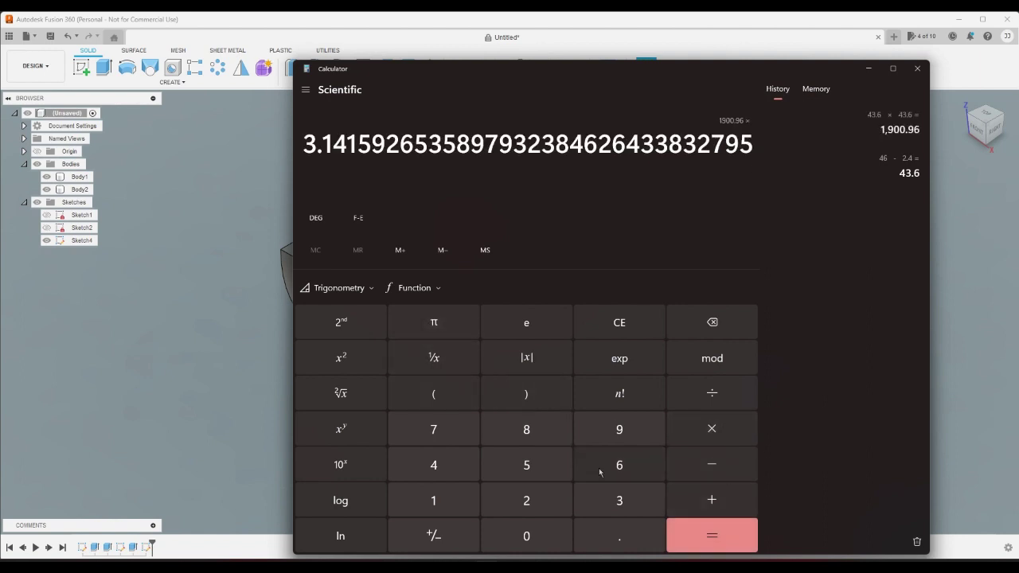
click(716, 542)
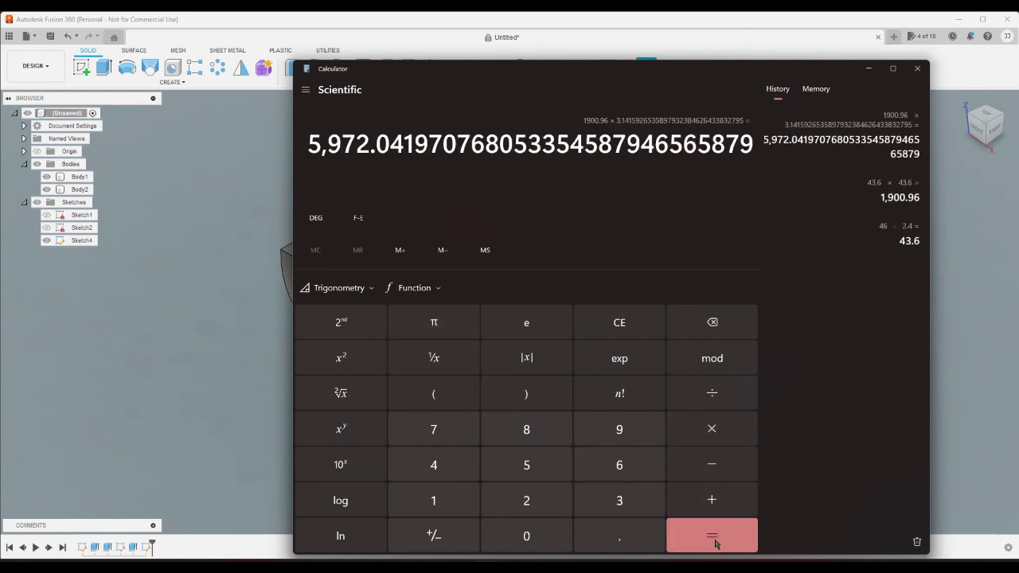
click(716, 400)
click(526, 497)
click(694, 531)
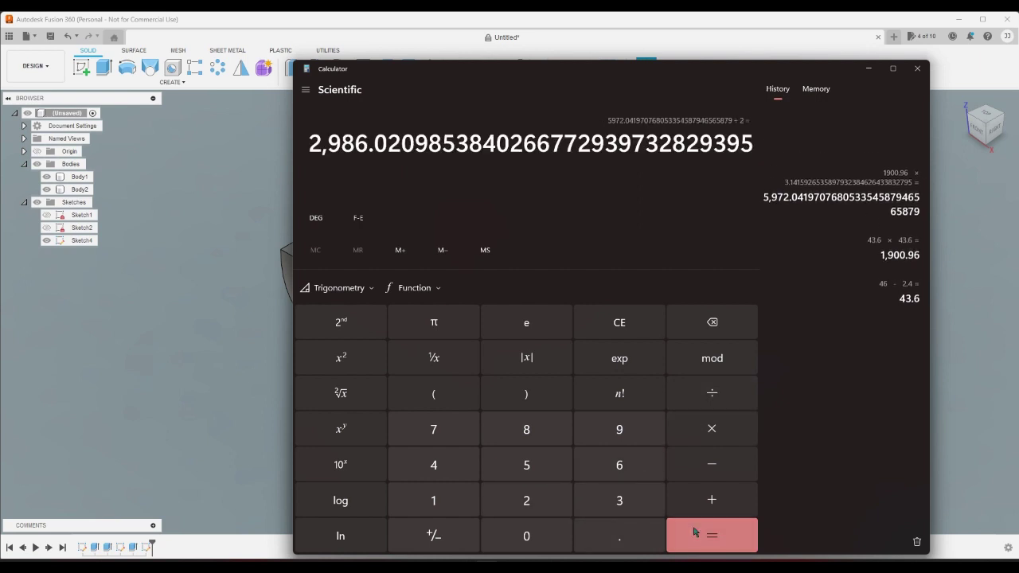
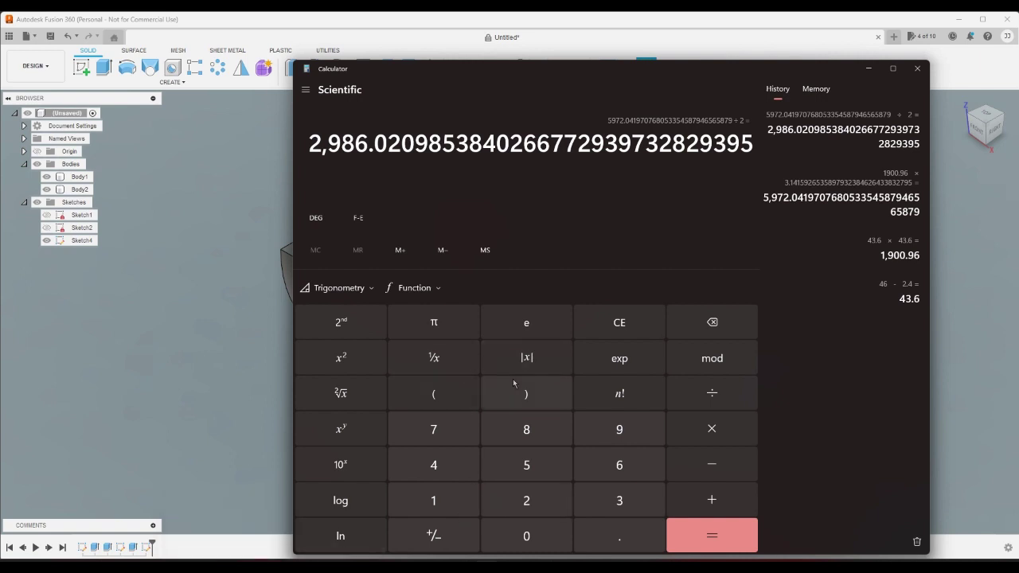
Step: Clear the calculation, subtract 2.4 from 46 again and square the difference with the square function
click(607, 339)
click(467, 469)
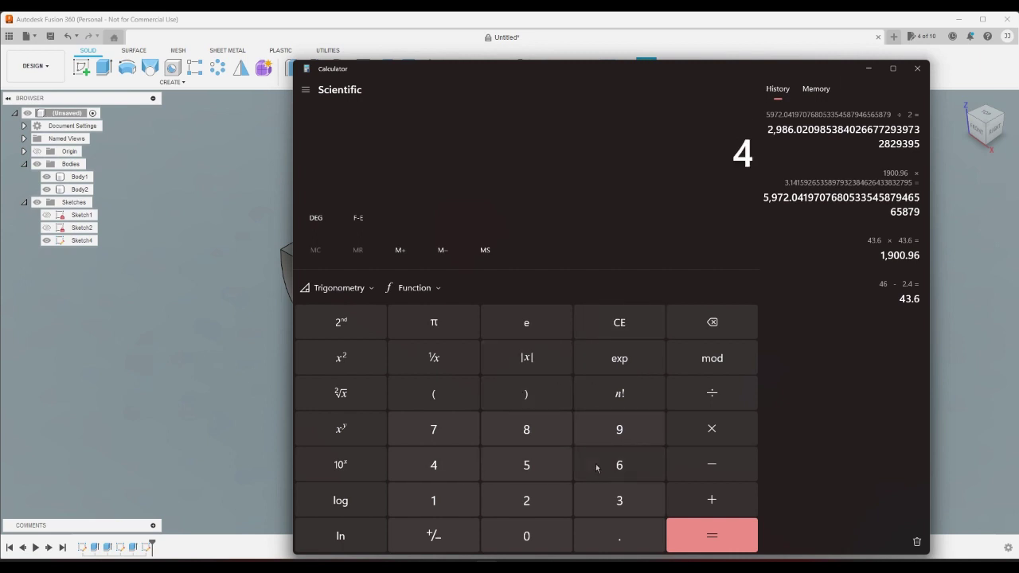
click(597, 468)
click(712, 464)
click(543, 489)
click(602, 535)
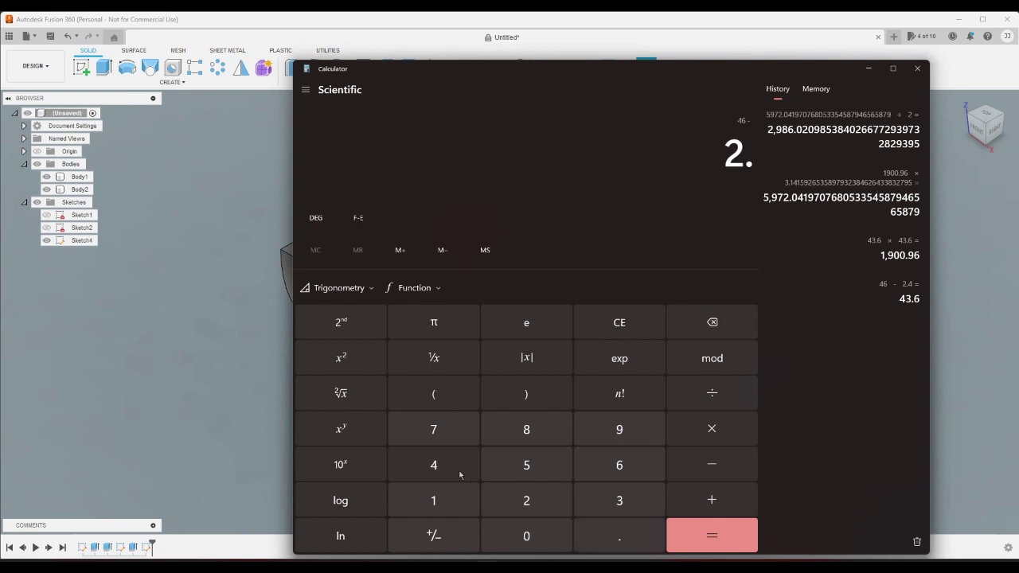
click(461, 475)
click(692, 519)
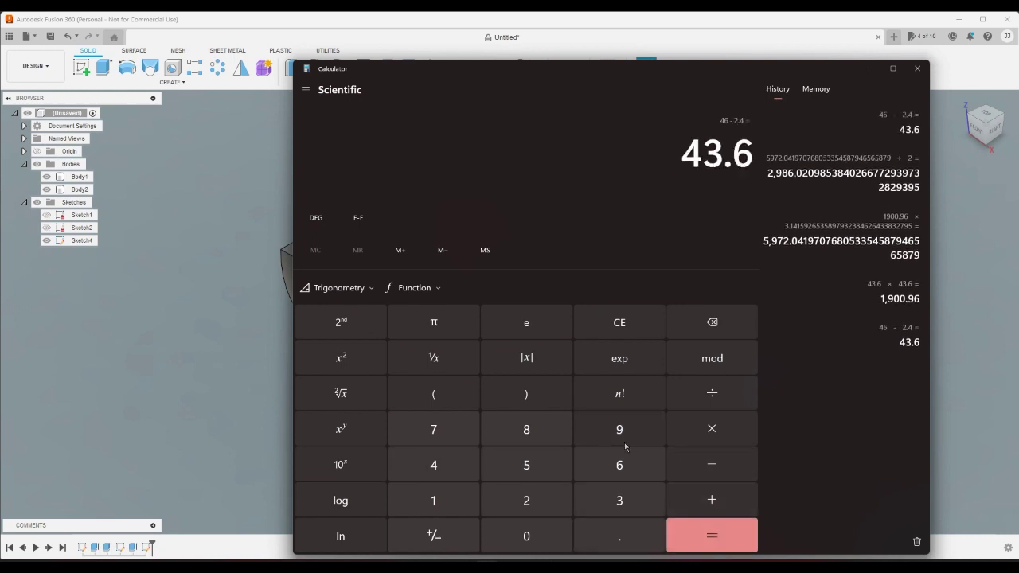
click(340, 366)
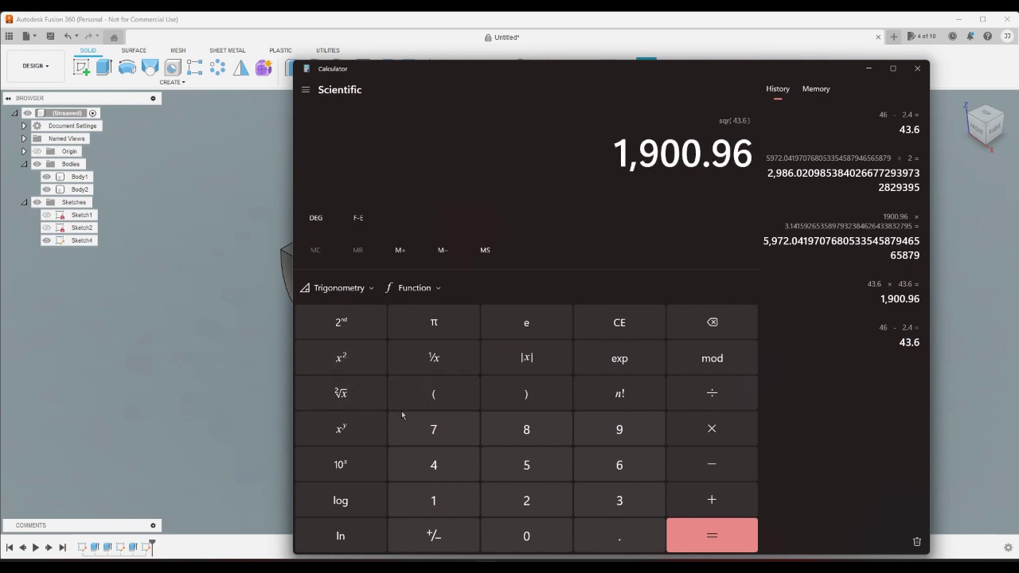
click(704, 547)
click(704, 548)
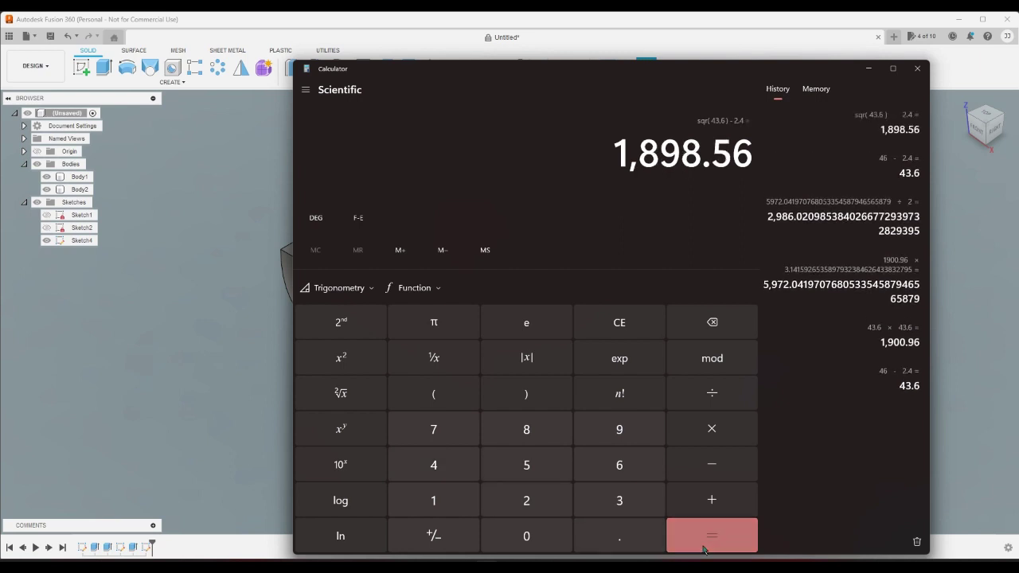
click(704, 548)
click(704, 548)
click(703, 548)
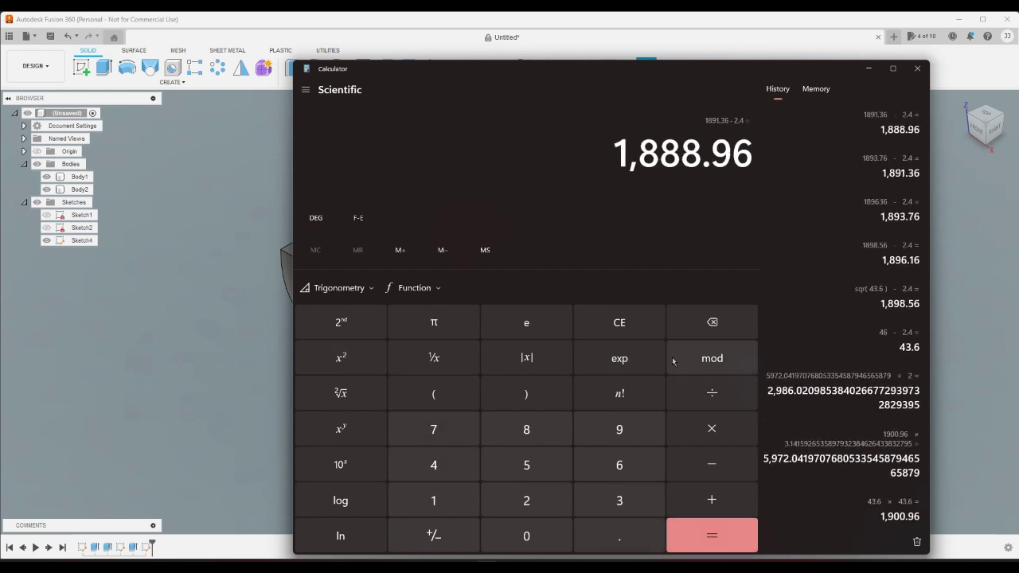
key(Escape)
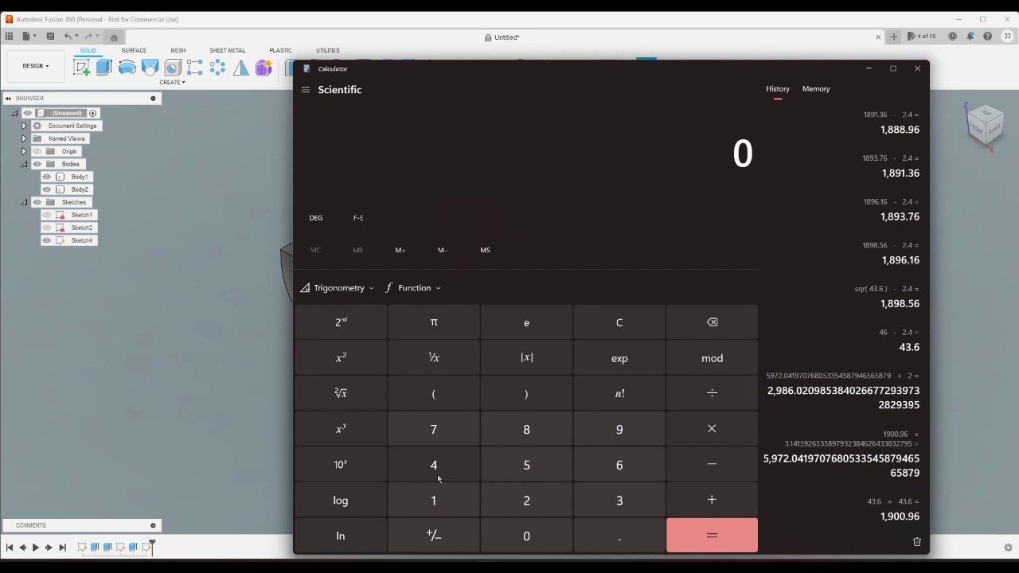
Step: Calculate 46 minus 2.4 and square the result
click(462, 464)
click(616, 463)
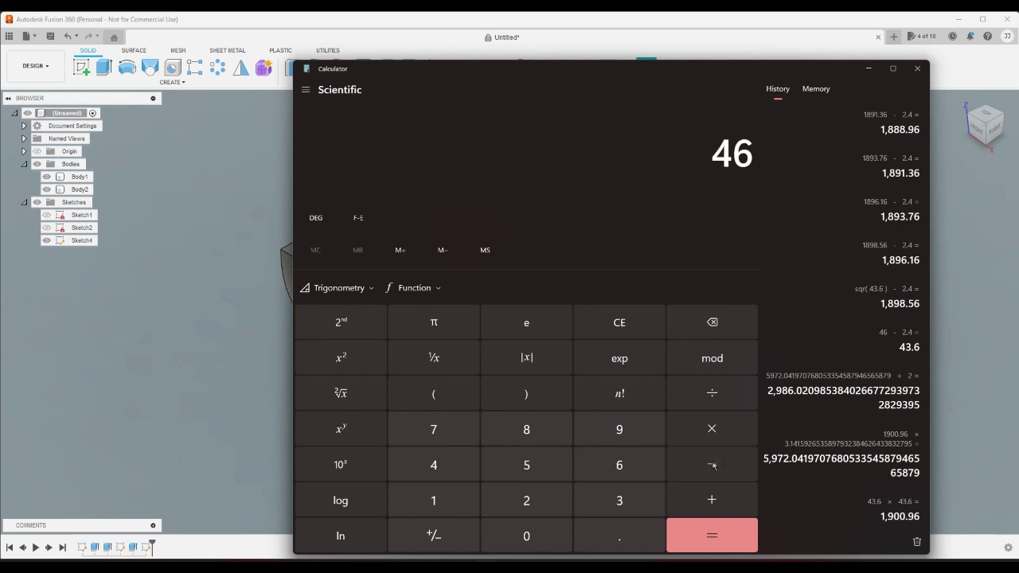
key(minus)
click(527, 499)
click(594, 538)
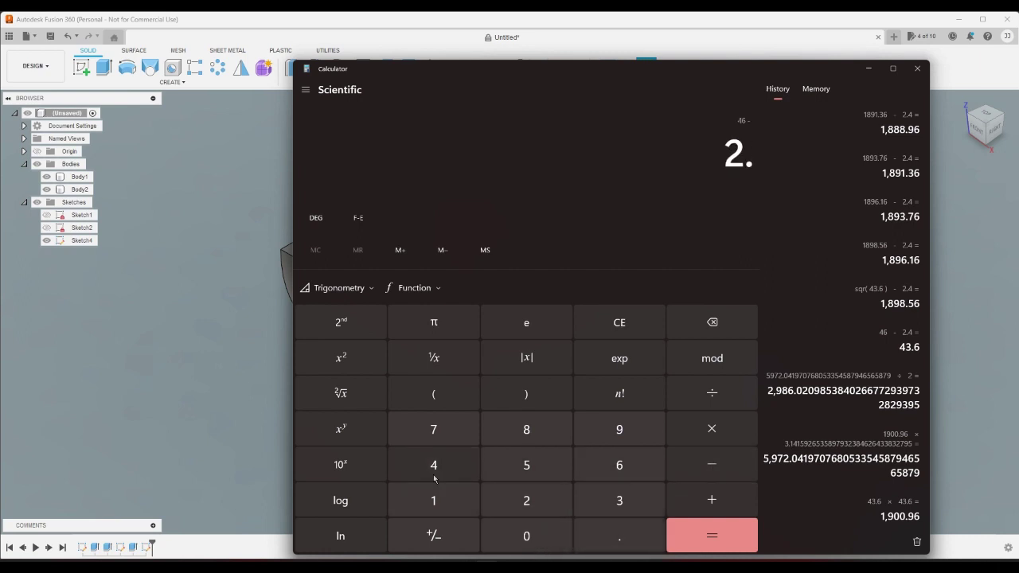
key(4)
click(736, 534)
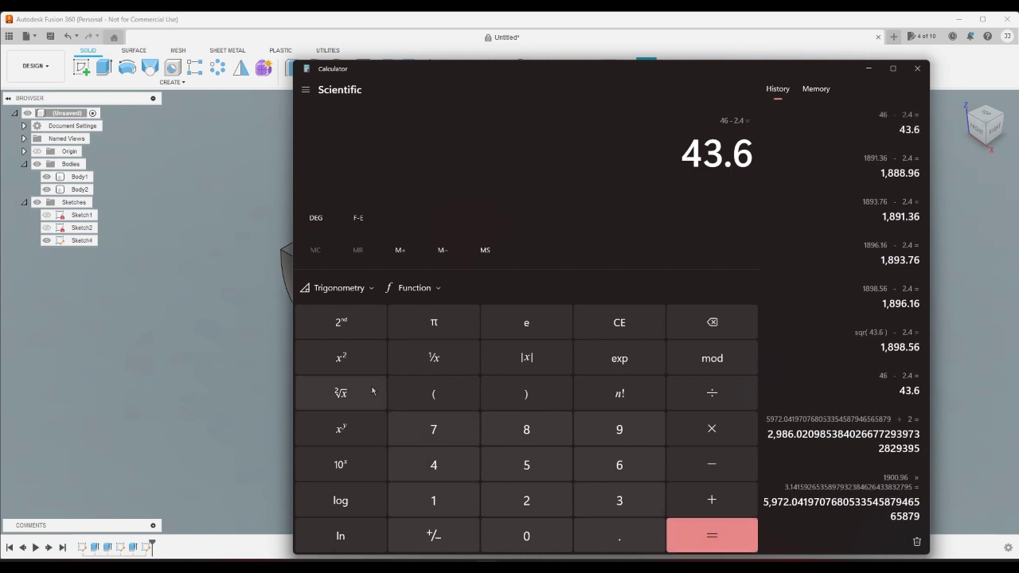
click(361, 359)
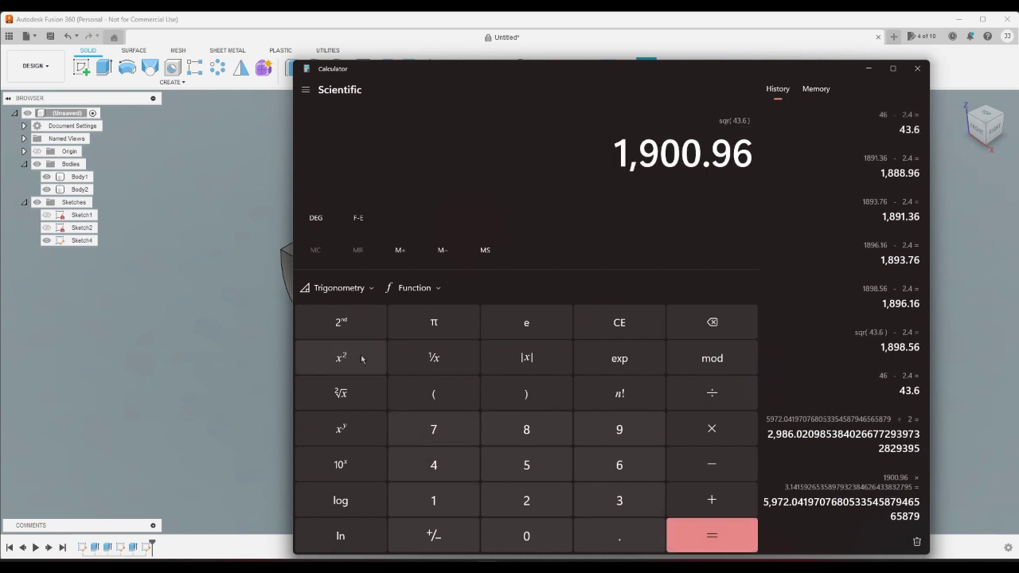
Step: Multiply the square of 43.6 by π and divide the product by 2
click(464, 327)
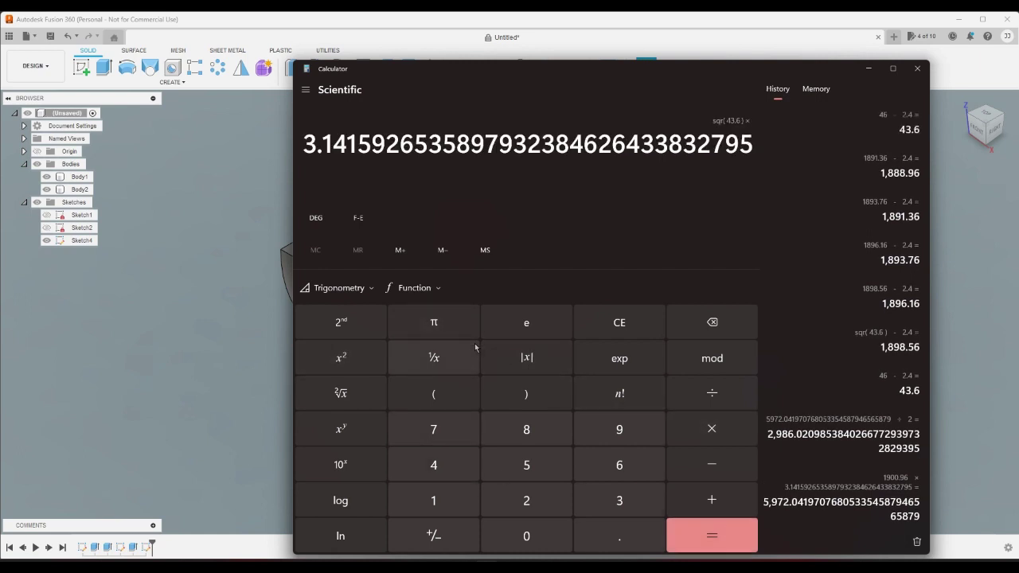
click(721, 532)
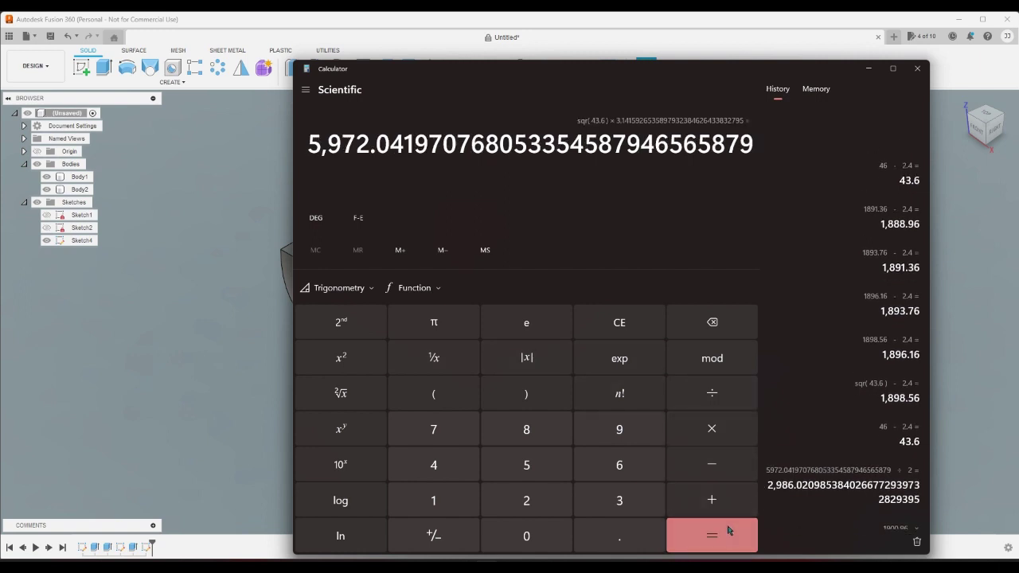
click(709, 393)
click(527, 498)
click(697, 533)
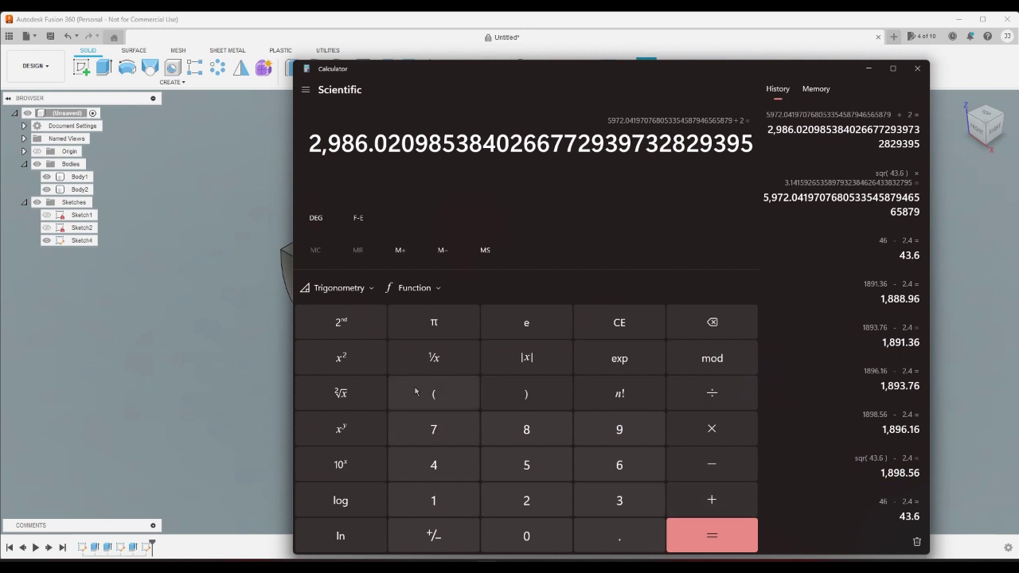
Step: Start a new calculation for the 52 mm diameter: subtract 2.4 from 52 and square the result
click(638, 323)
click(518, 465)
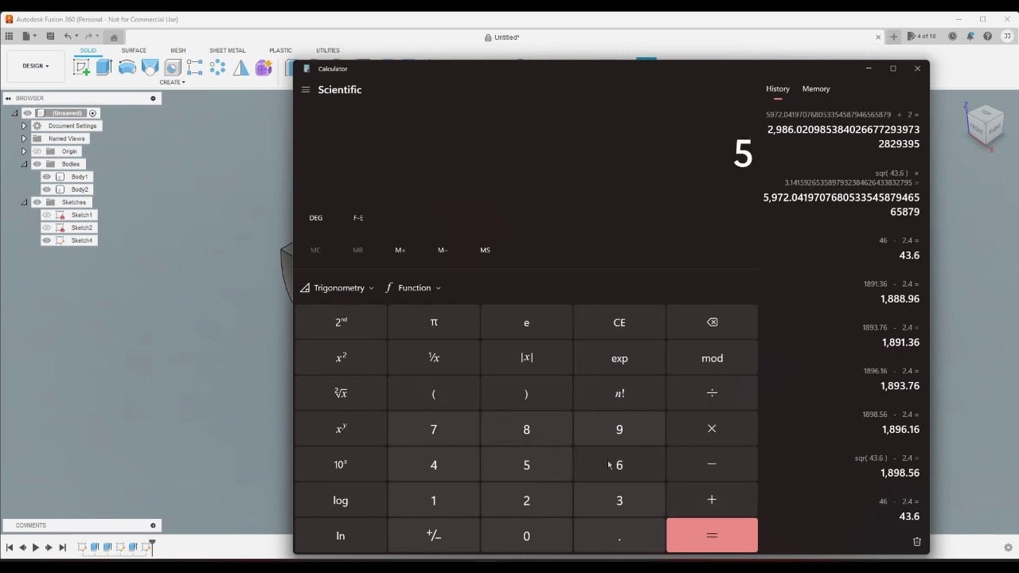
click(526, 500)
click(712, 464)
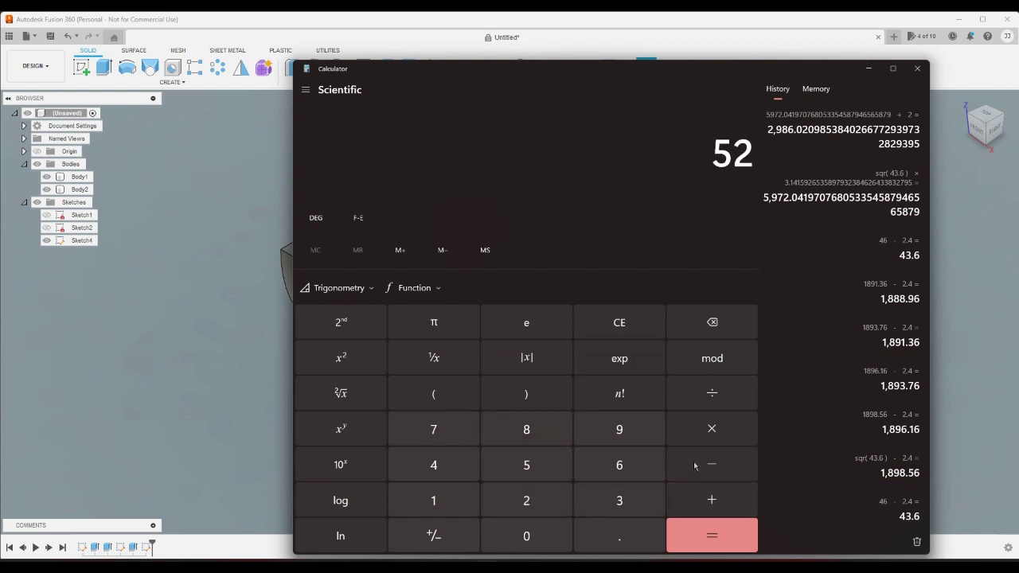
click(527, 501)
click(609, 534)
click(444, 465)
click(717, 534)
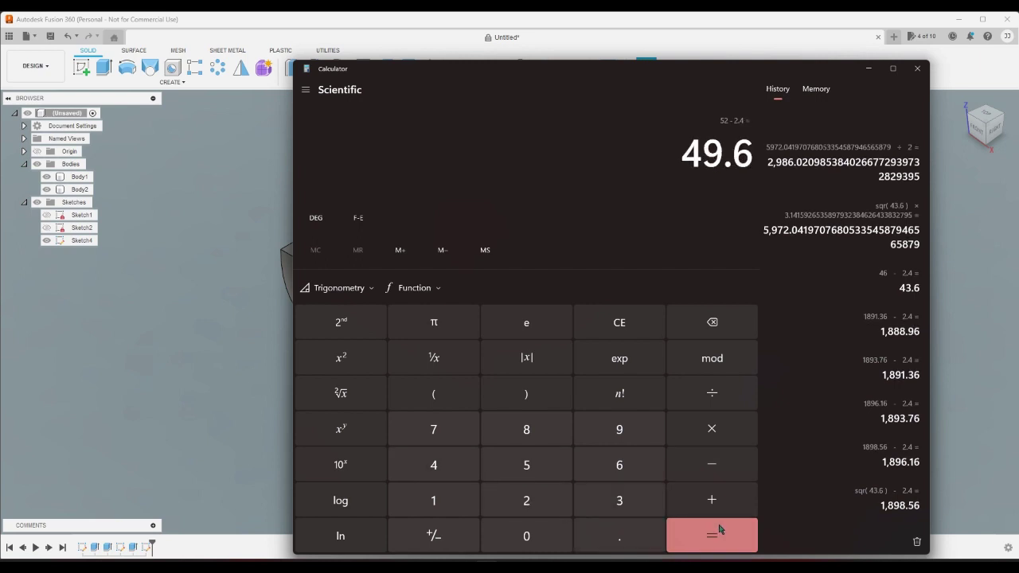
click(337, 360)
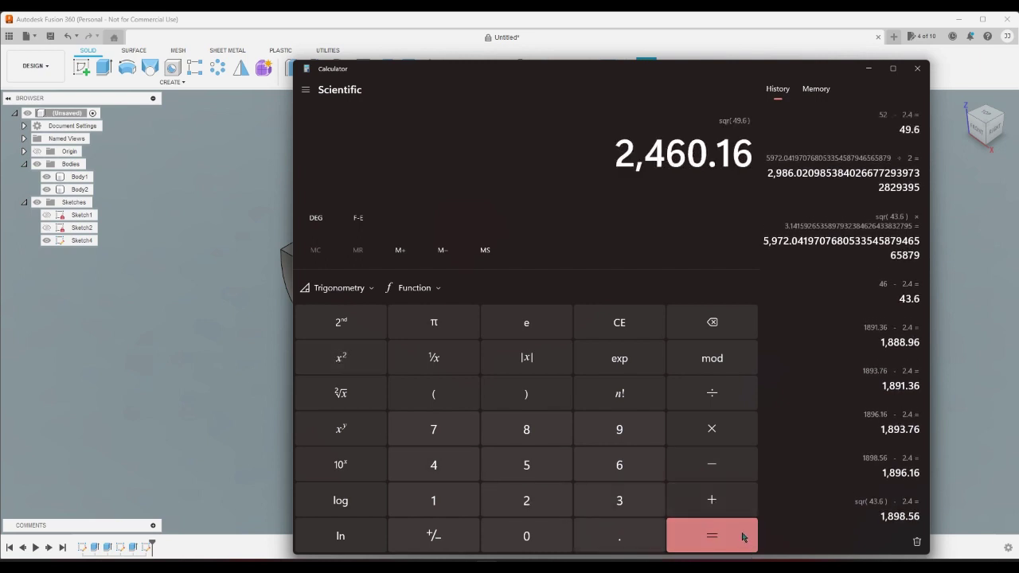
Step: Multiply the square of 49.6 by π and divide the product by 2
click(723, 429)
click(434, 322)
click(703, 548)
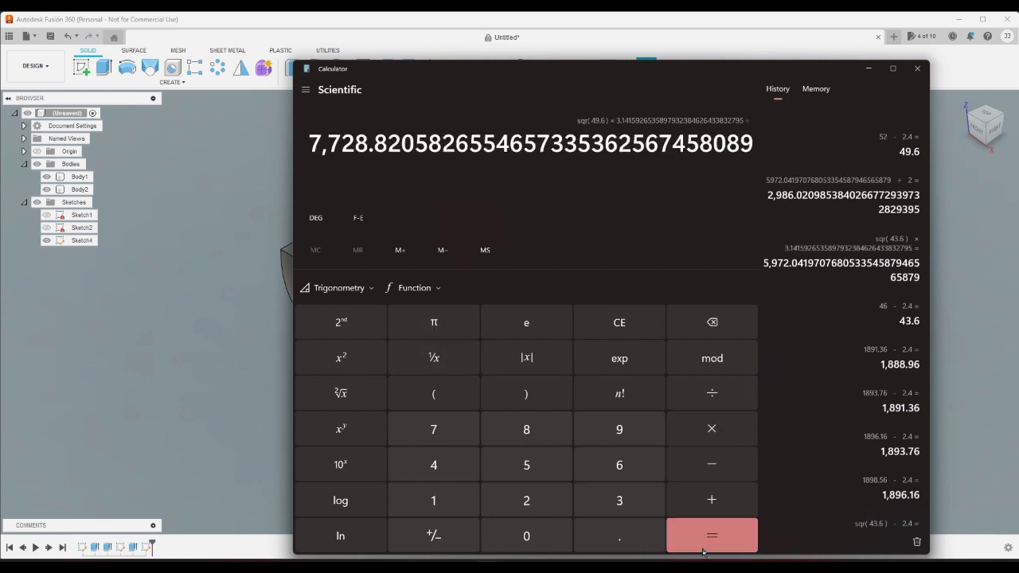
click(712, 394)
click(558, 500)
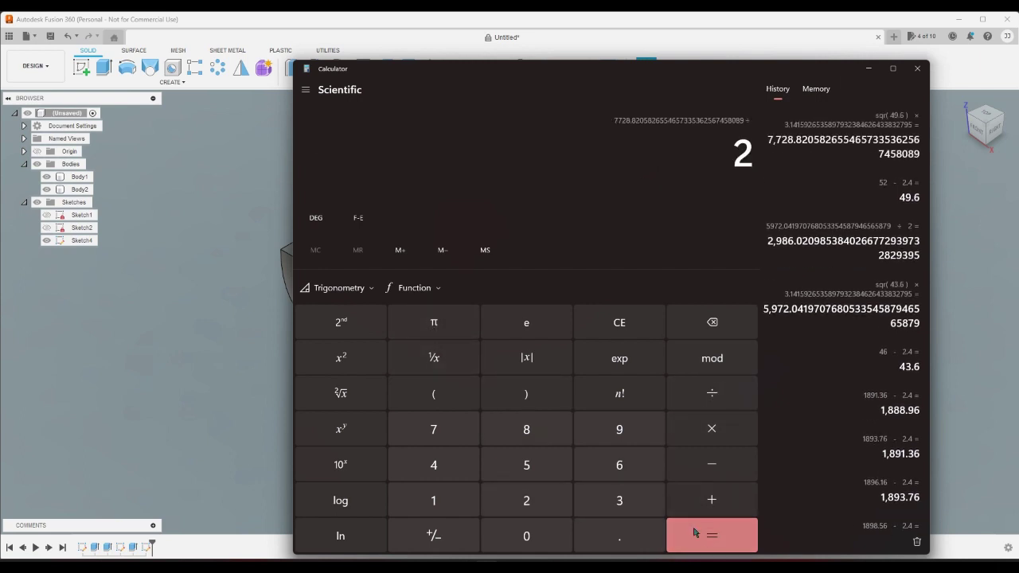
click(695, 532)
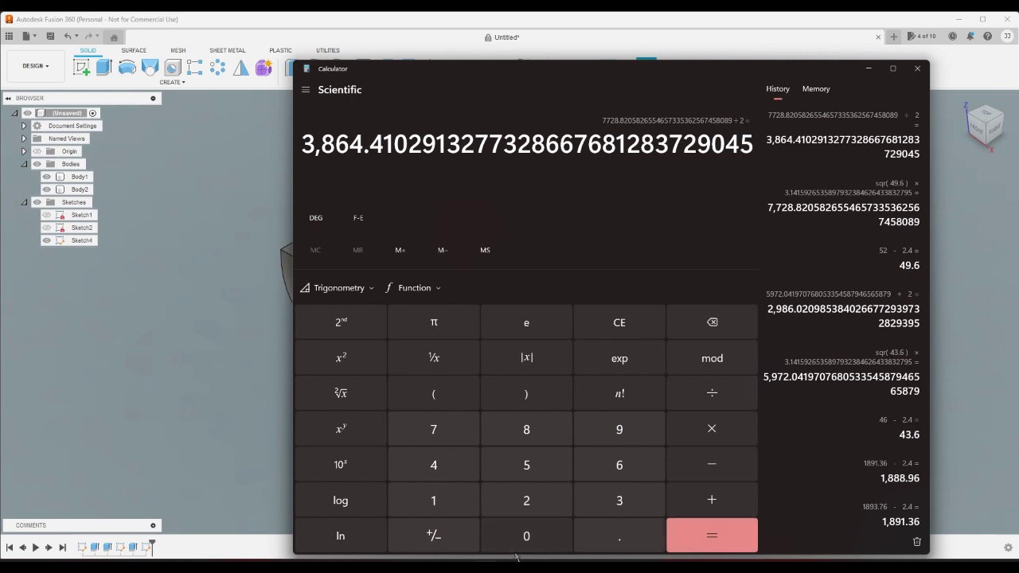
Step: Switch to the browser's unit converter and convert 2 US tablespoons to cubic millimetres
key(alt+Tab)
click(379, 315)
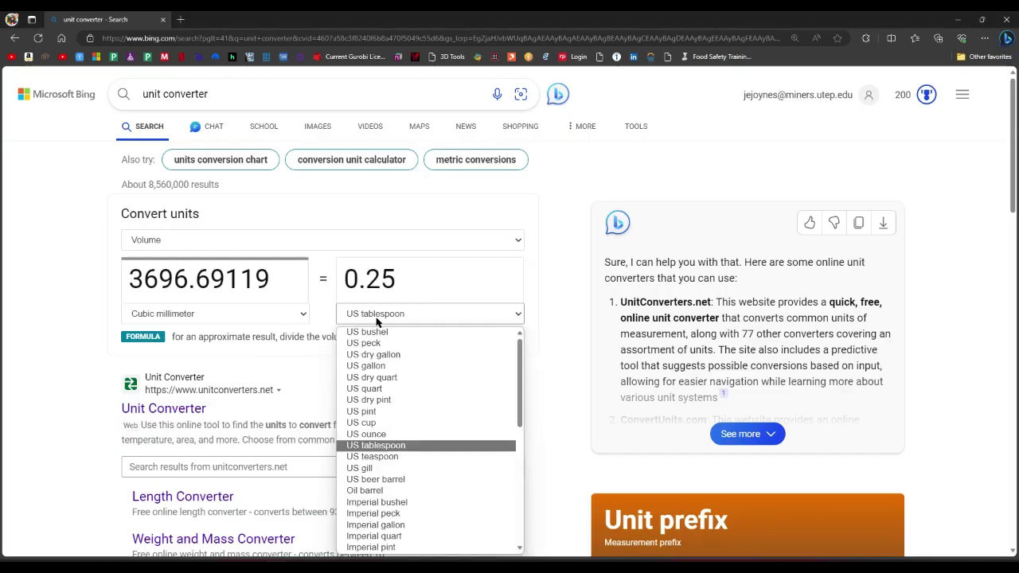
double_click(402, 287)
text(2)
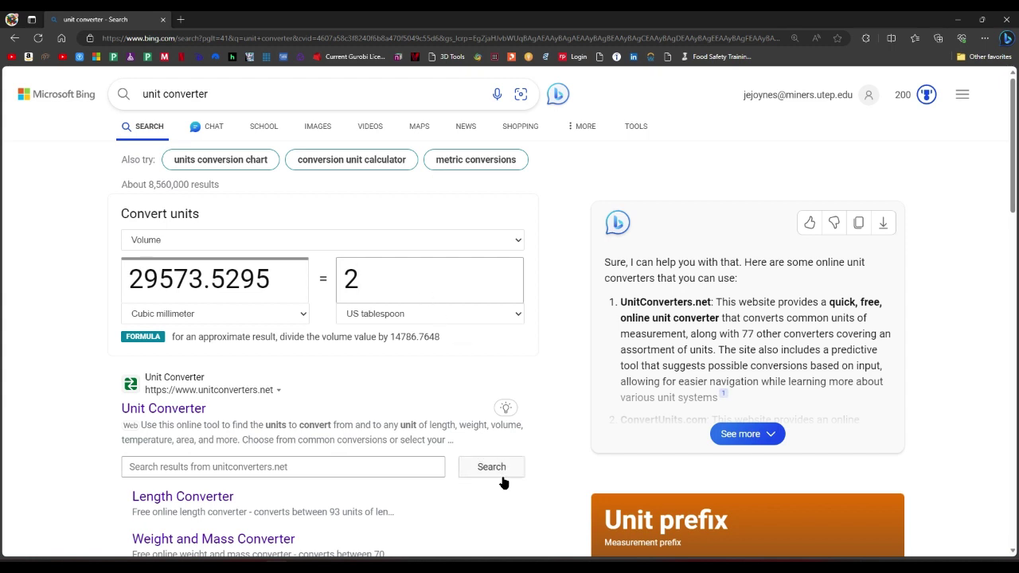
Step: Switch back to Calculator and enter 29573.5 as the dividend of a new division
key(alt+Tab)
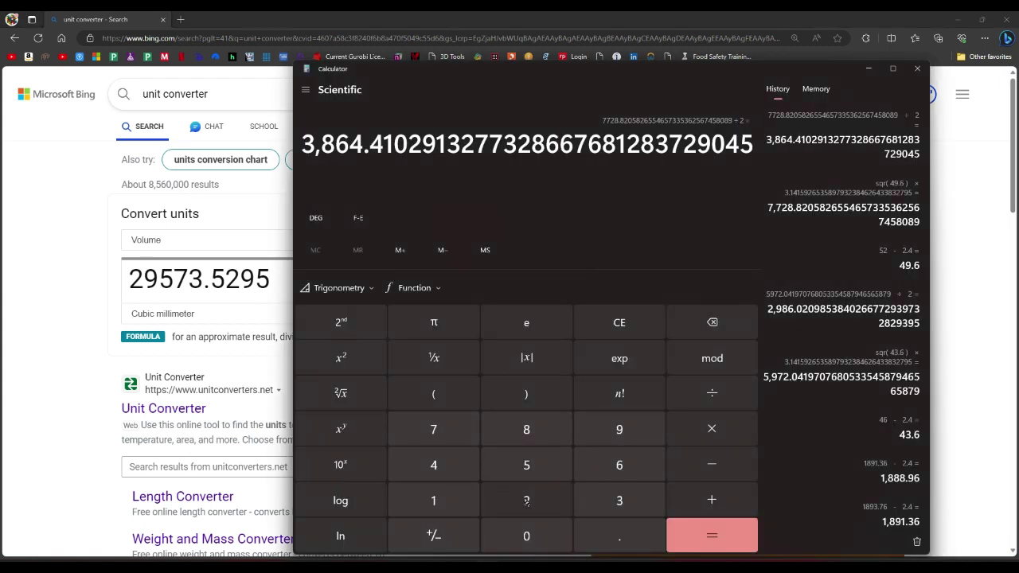
click(527, 502)
click(619, 431)
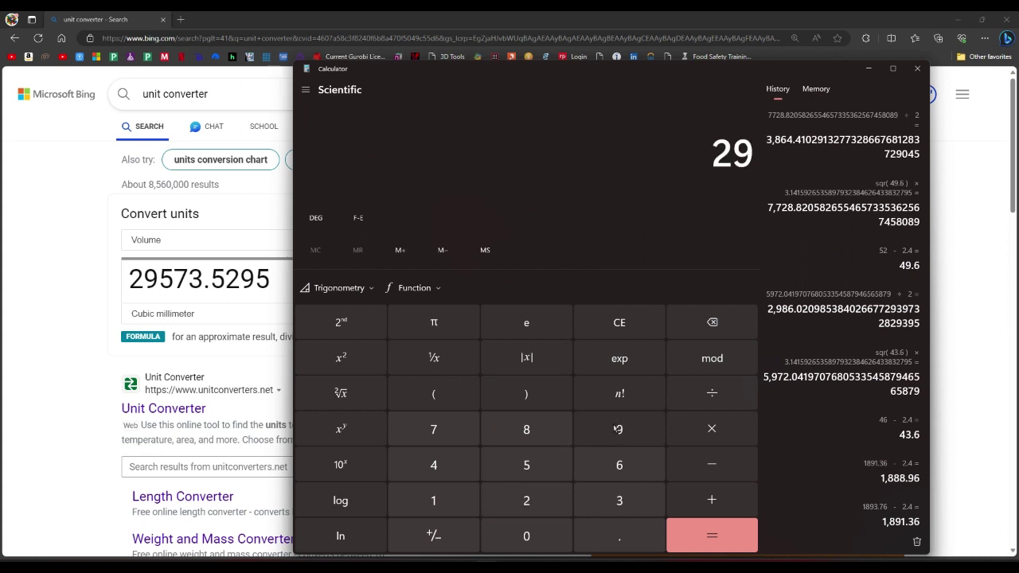
click(530, 470)
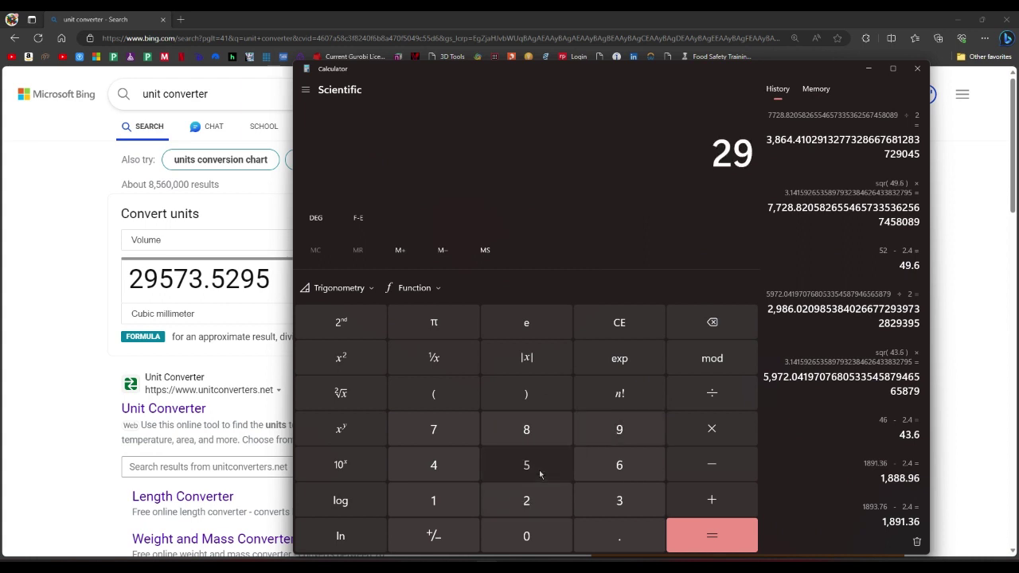
click(466, 430)
click(614, 496)
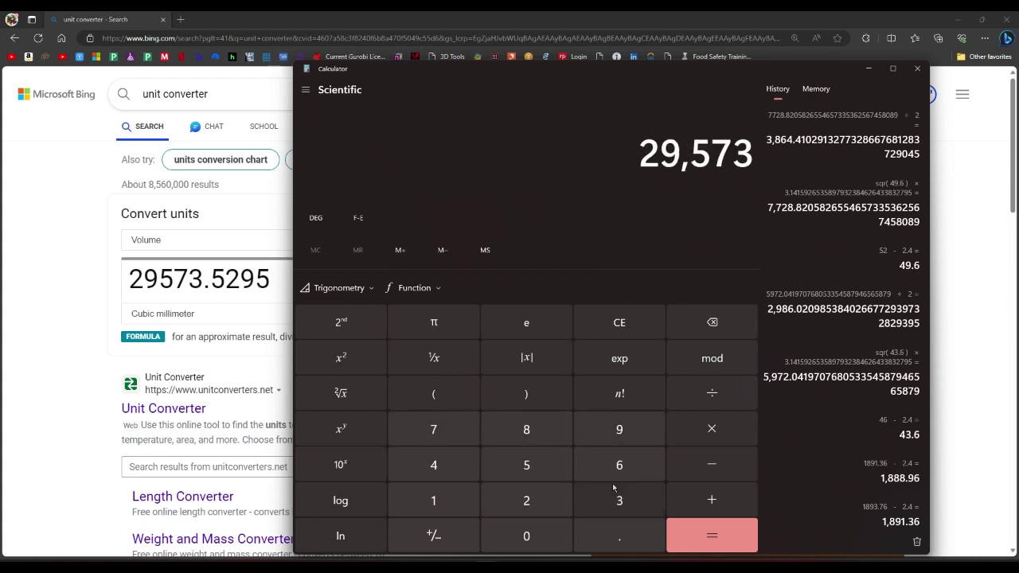
click(606, 537)
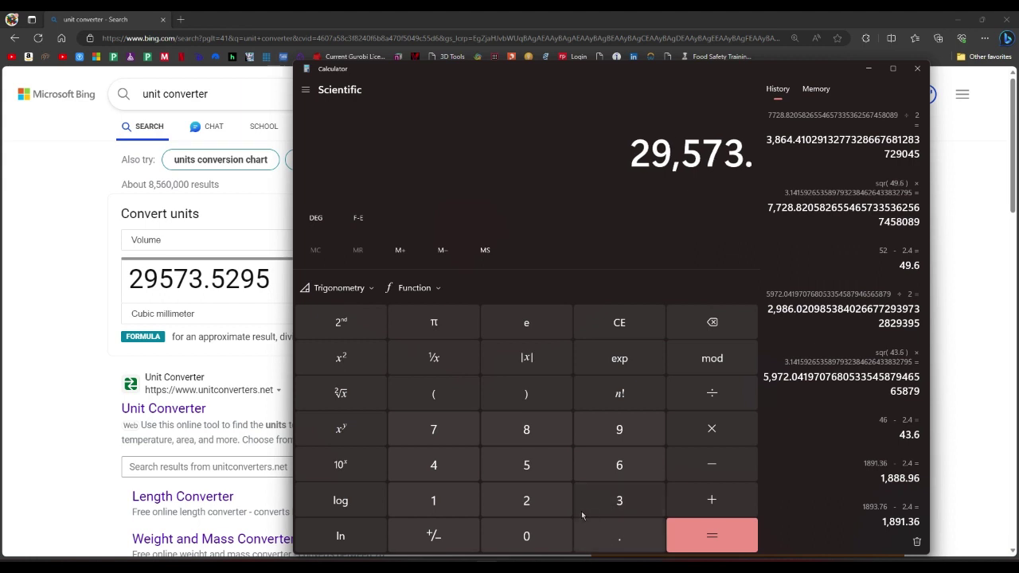
click(547, 477)
click(704, 400)
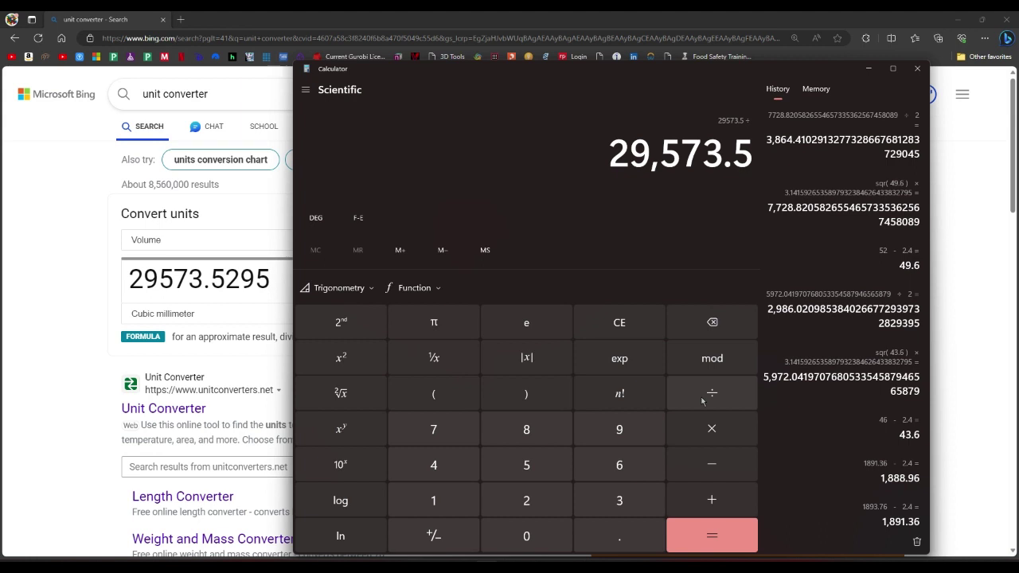
Step: Look through the calculation history for the half-circle result of the 52 mm size and divide by 3864.4
scroll(906, 397, down, 5)
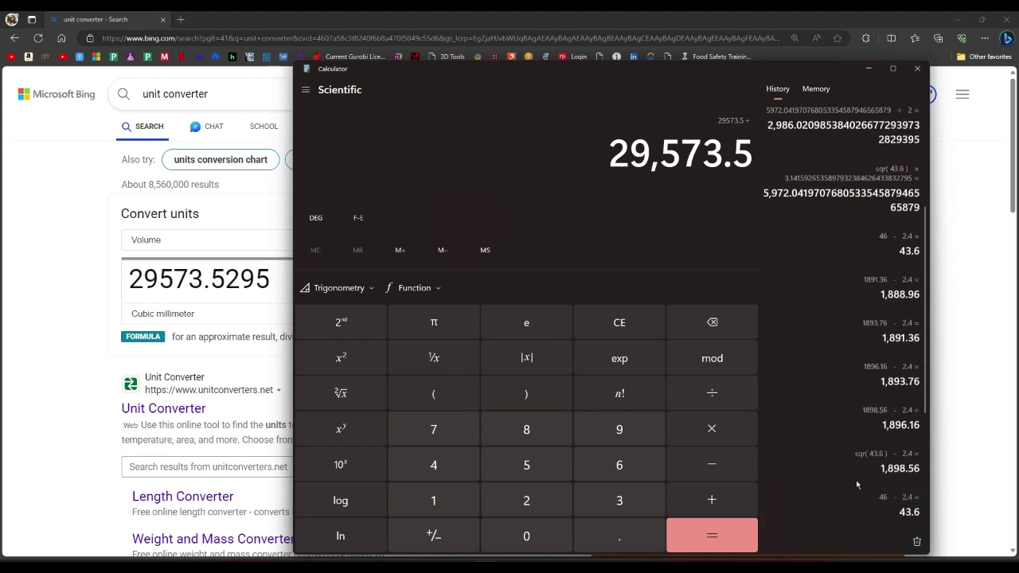
scroll(906, 397, down, 5)
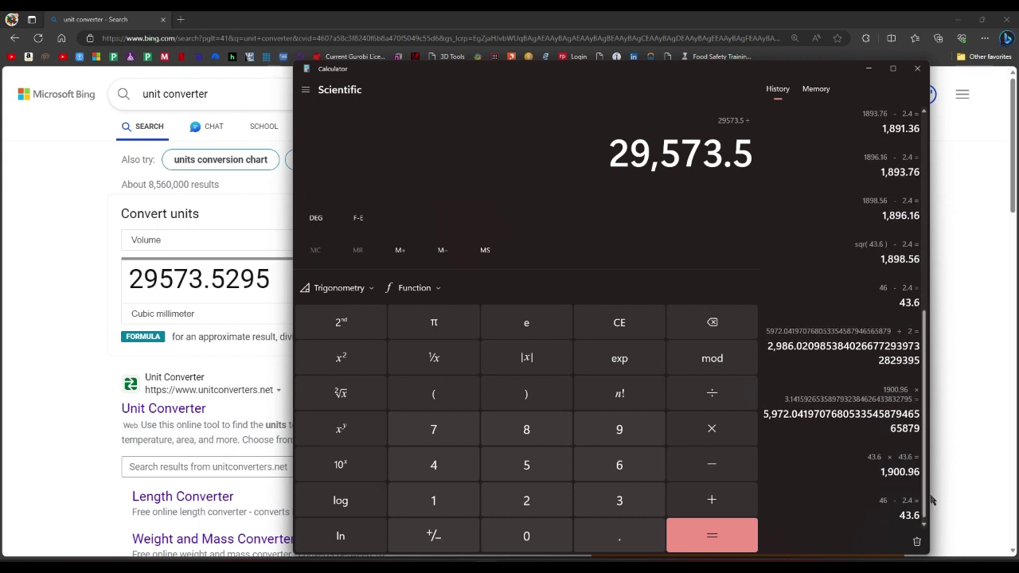
scroll(919, 231, up, 10)
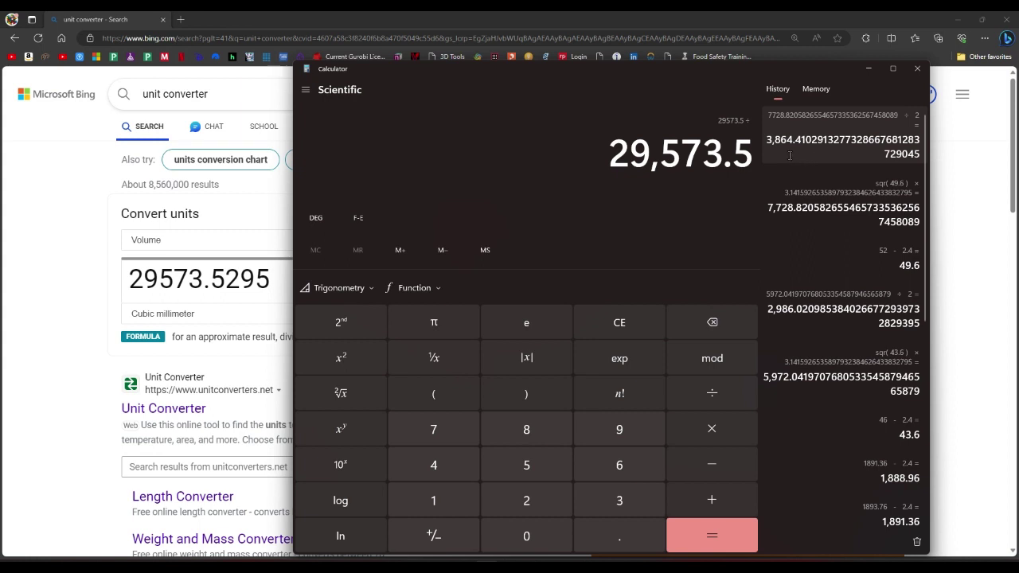
click(614, 498)
click(552, 428)
click(612, 465)
click(446, 466)
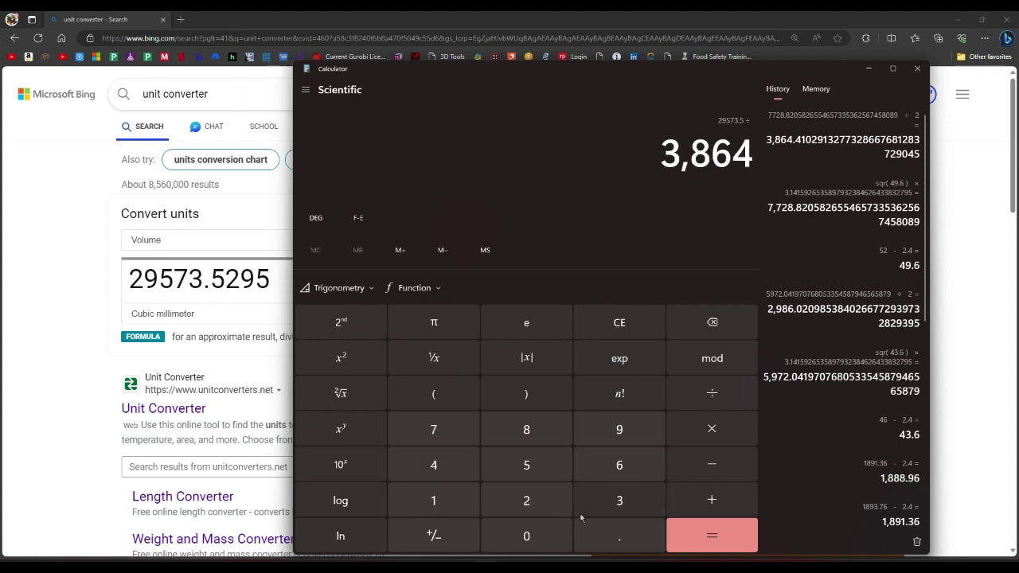
click(618, 535)
click(462, 469)
click(710, 532)
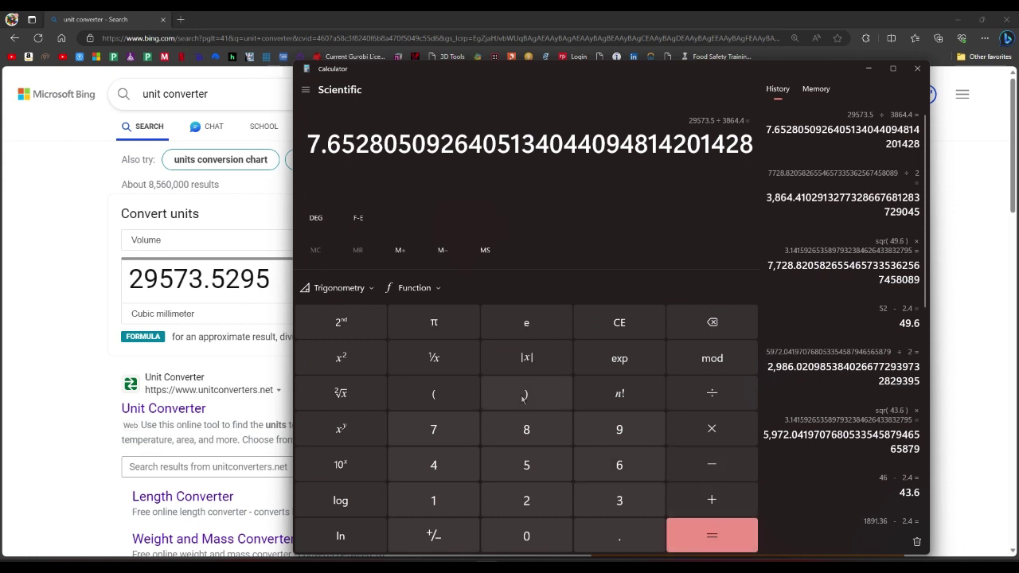
Step: Clear the calculator's result and look back through the earlier calculations, then return to the unit converter
click(607, 330)
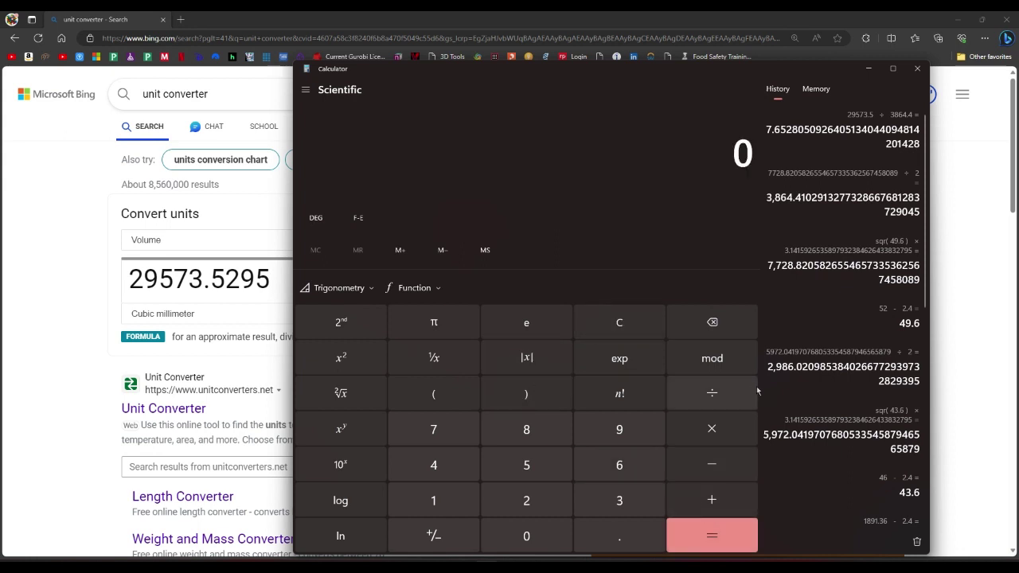
scroll(810, 411, down, 2)
scroll(806, 408, down, 8)
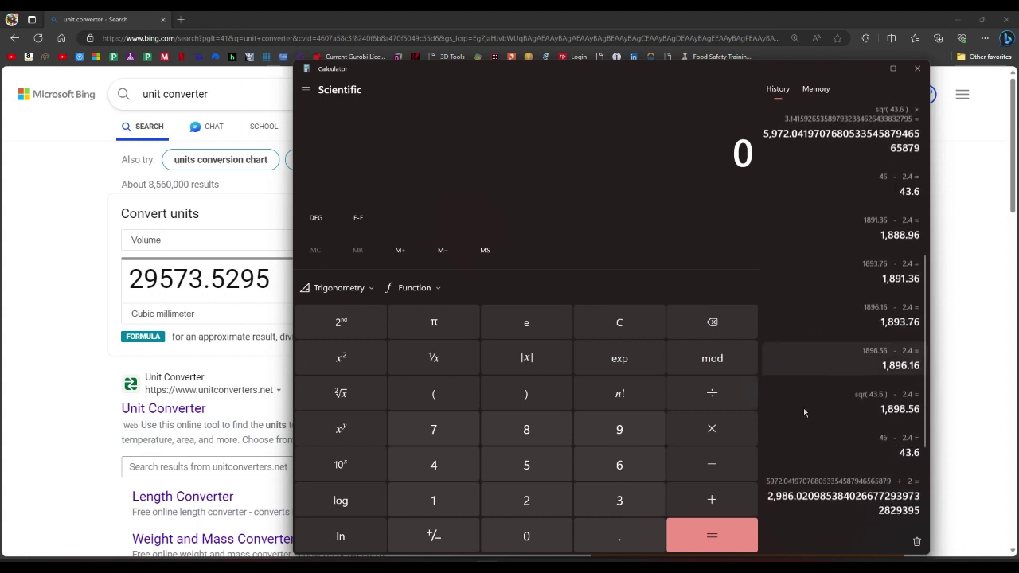
click(71, 285)
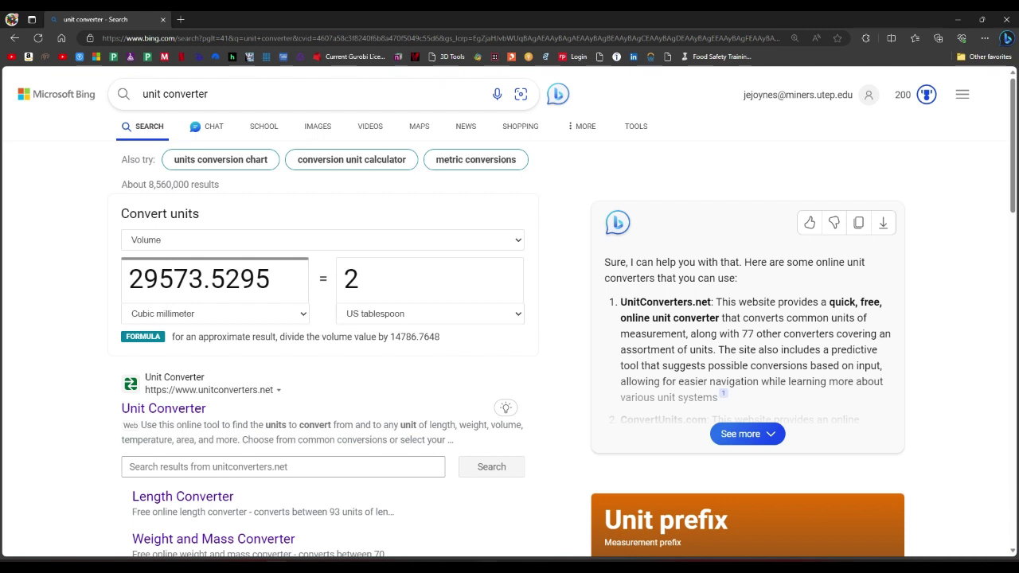
Step: Switch to Fusion 360, reopen the first sketch with the two circles and set the outer diameter to 30 mm
mouse_move(486, 567)
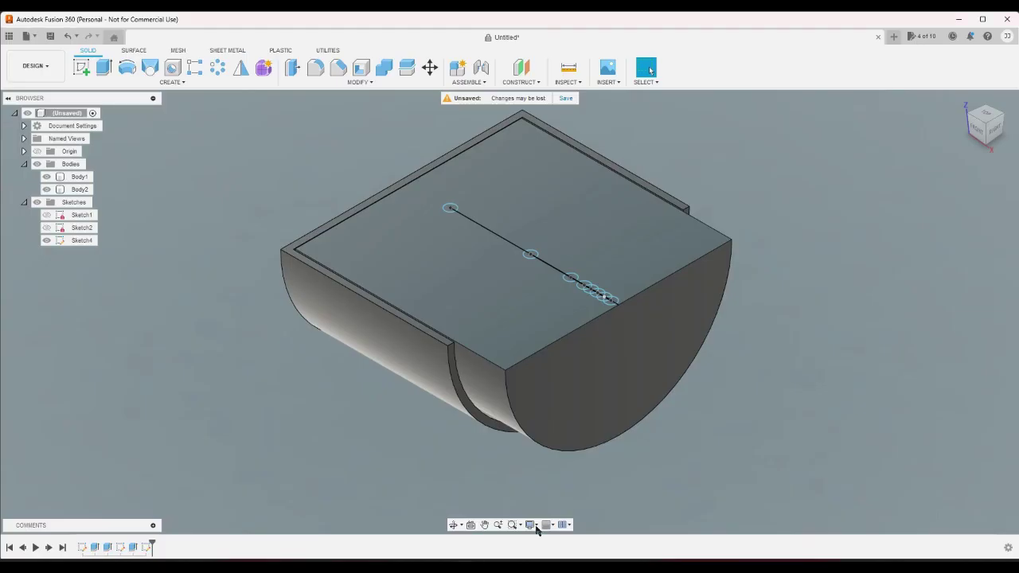
click(984, 116)
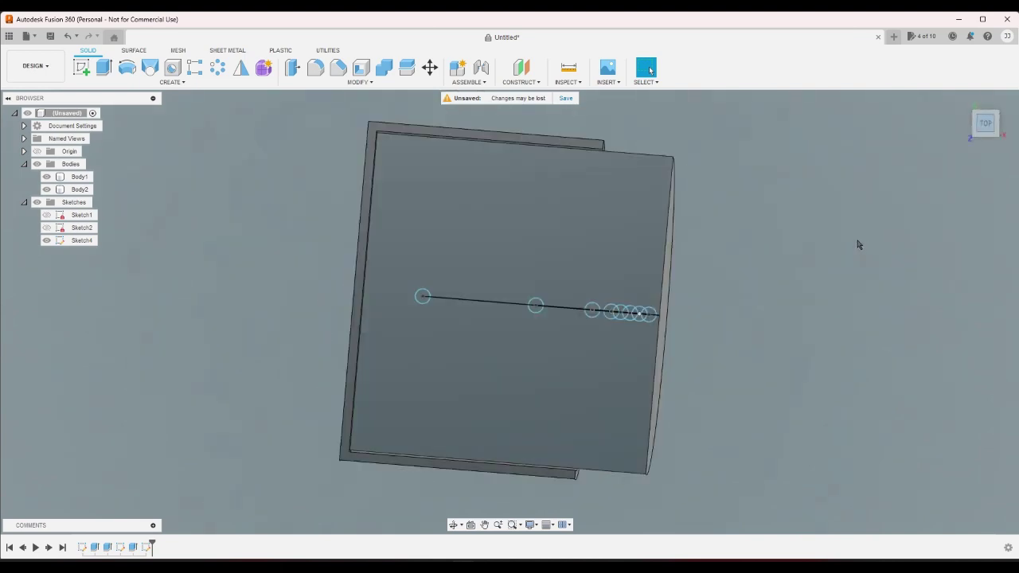
double_click(84, 547)
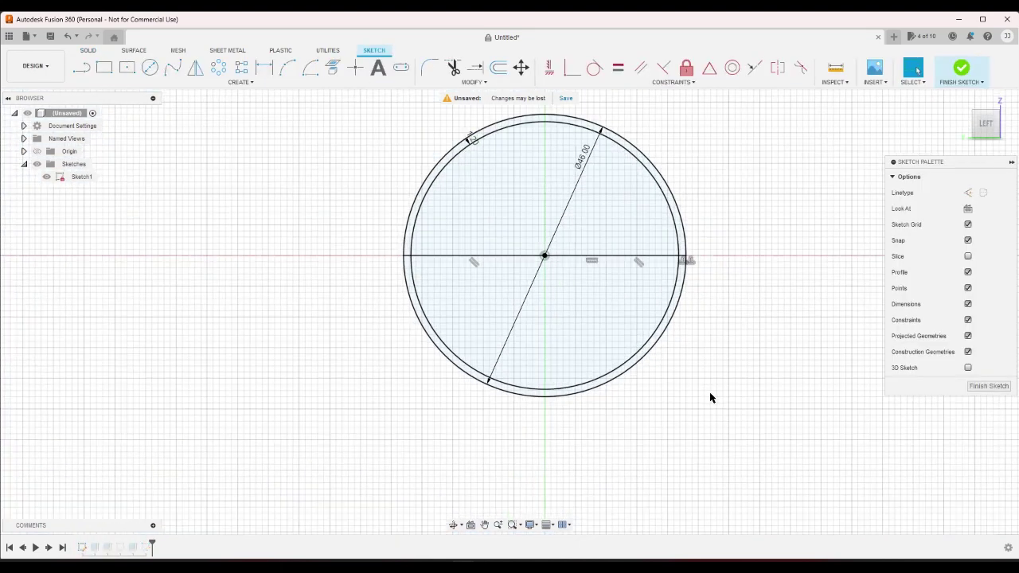
double_click(584, 160)
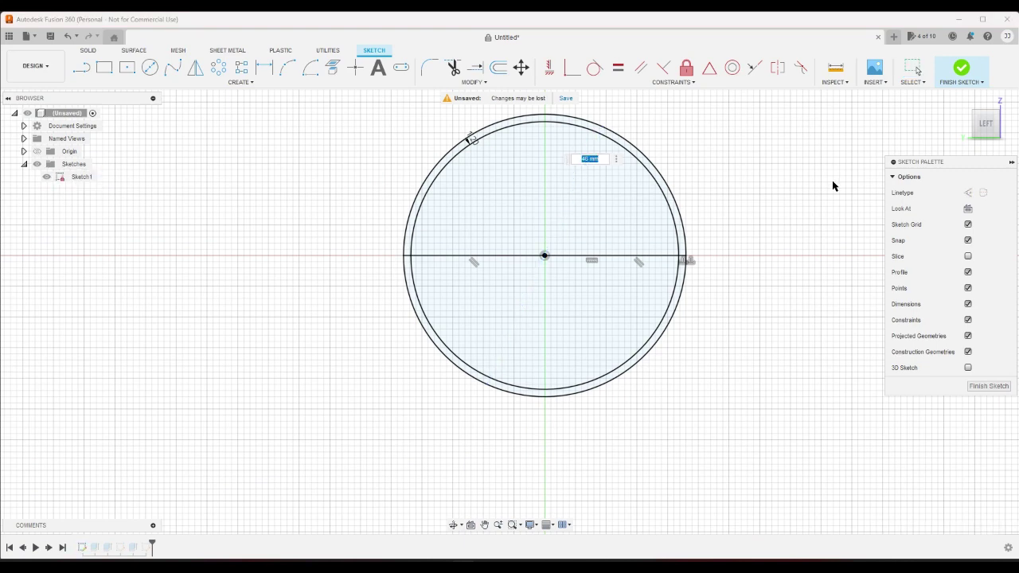
text(30)
key(Return)
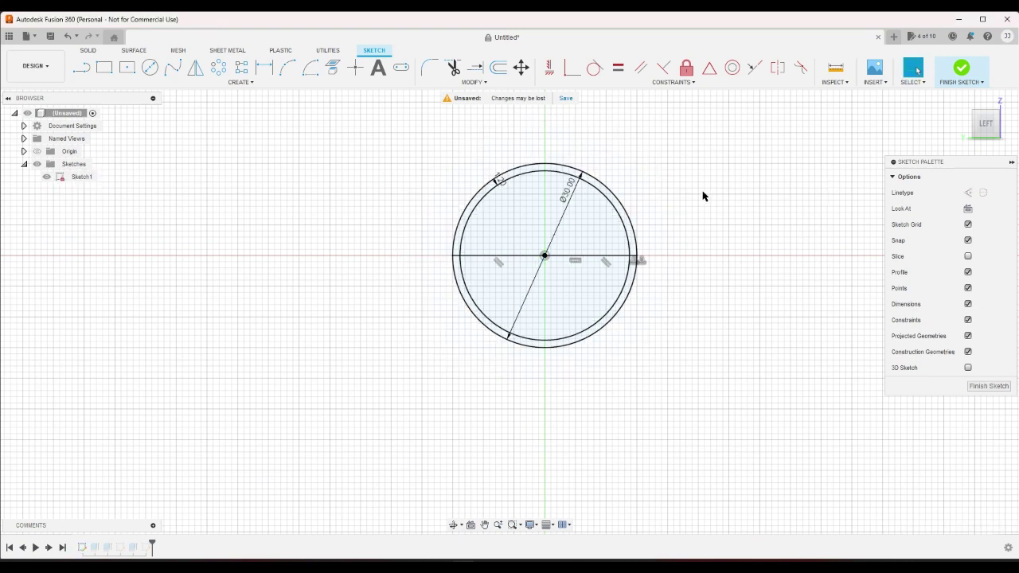
Step: Enlarge the outer circle's diameter to 32.4 mm, finish the sketch and return to the home view
double_click(573, 195)
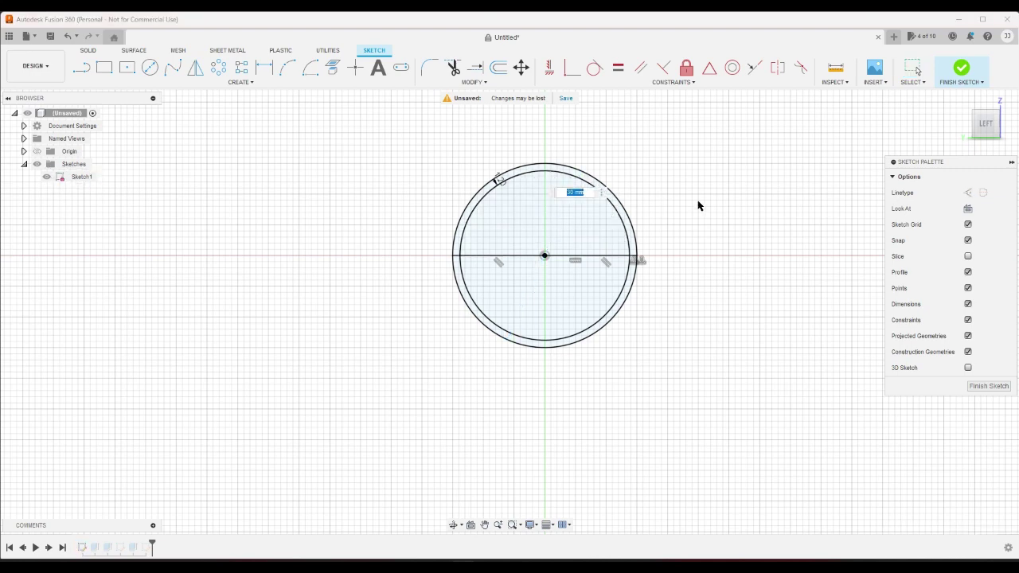
key(Right)
key(Return)
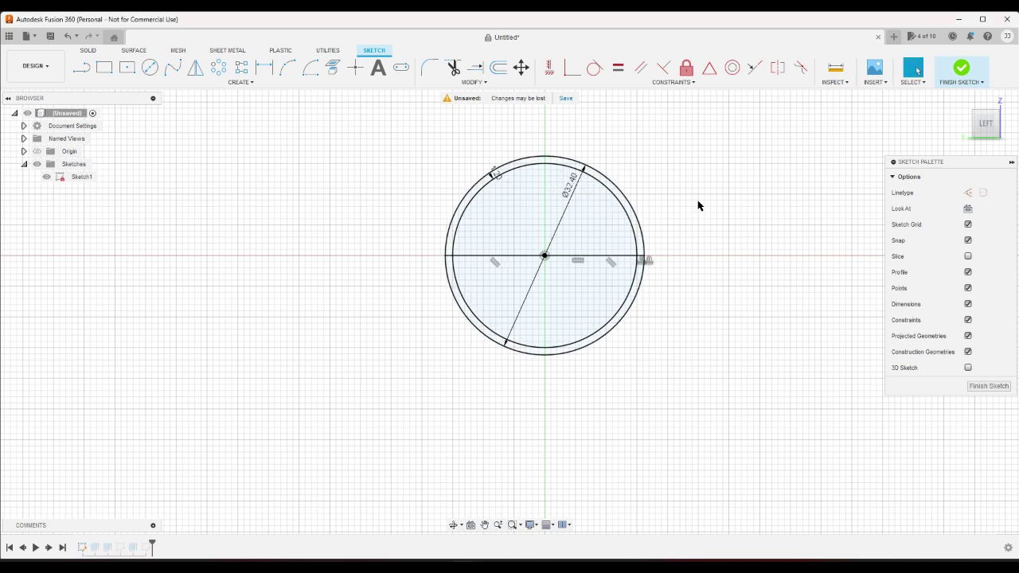
click(961, 68)
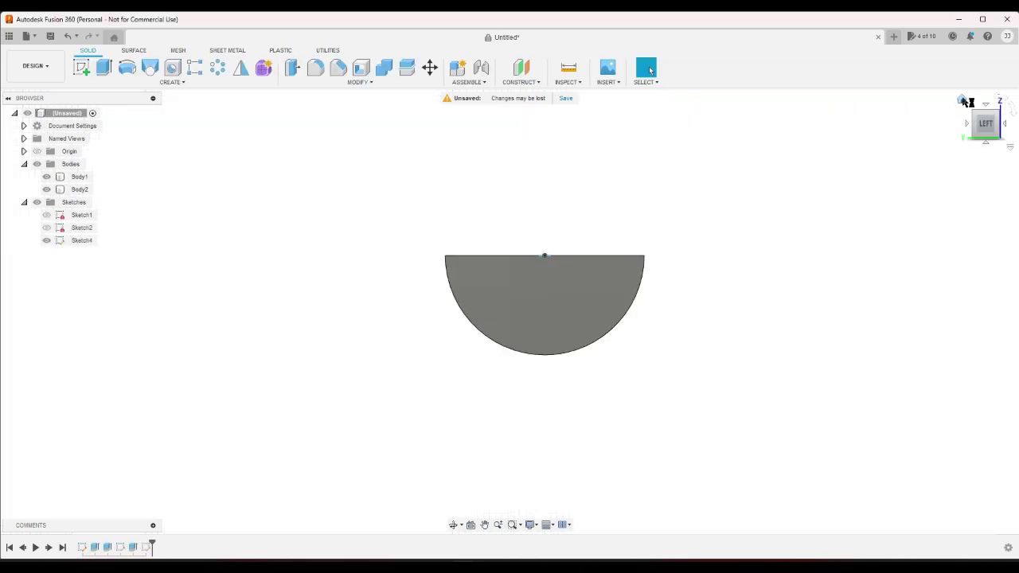
click(959, 102)
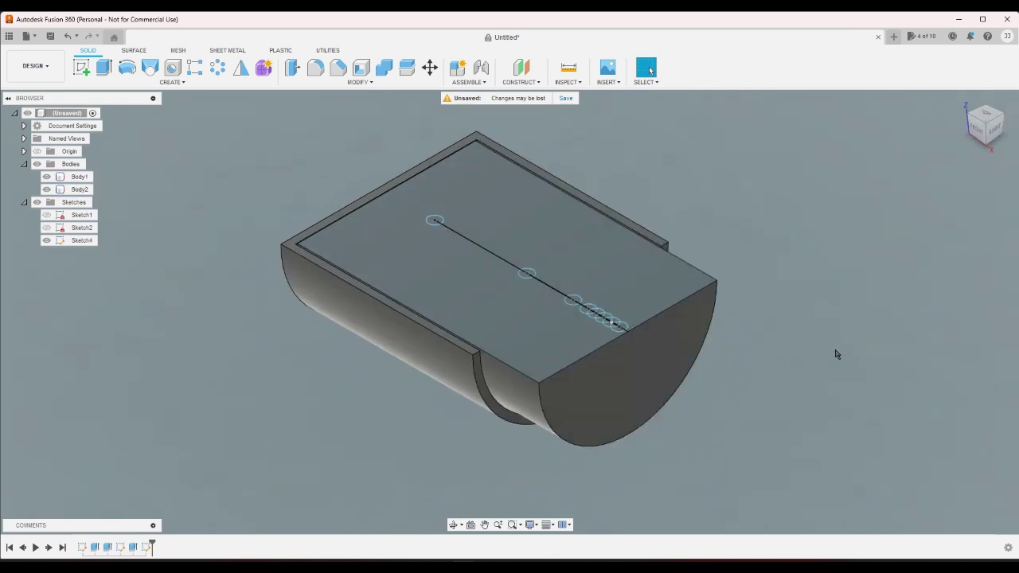
Step: Switch to Calculator and multiply 30 by 30 to square the inner diameter
click(487, 563)
click(619, 500)
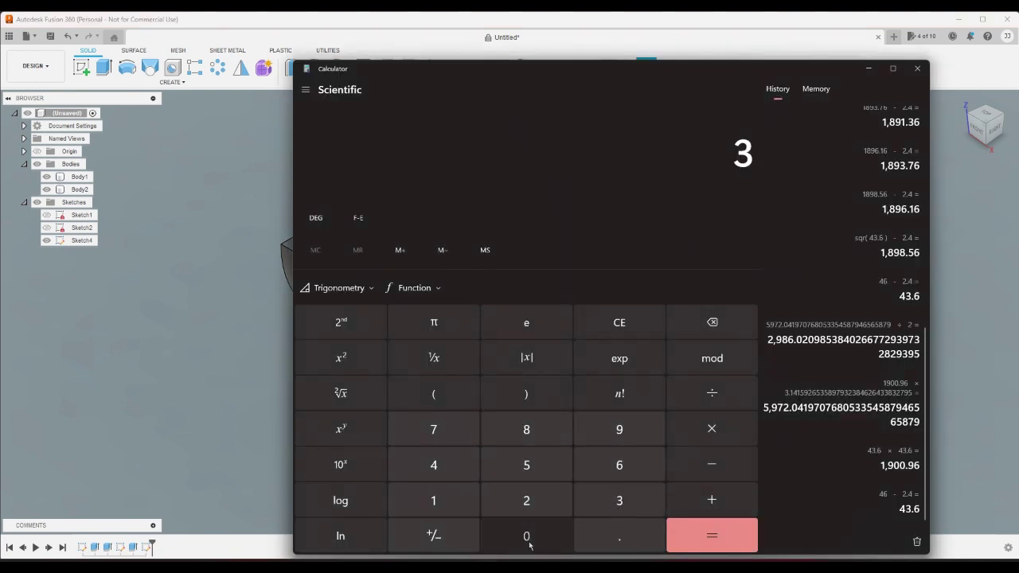
click(526, 536)
click(741, 424)
click(634, 486)
click(527, 536)
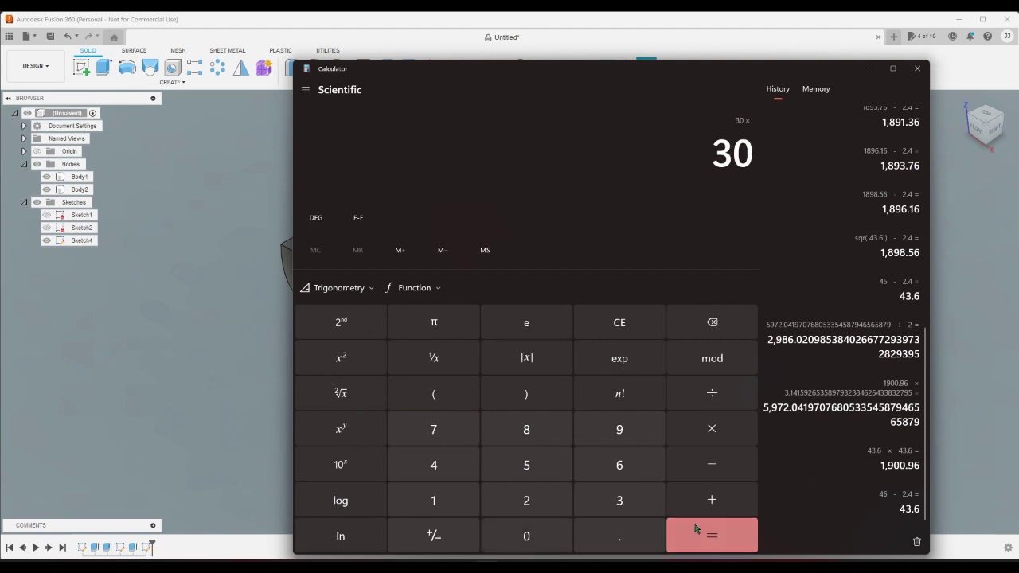
click(701, 529)
Step: Multiply the square of 30 by π and divide the product by 2
click(712, 429)
click(406, 320)
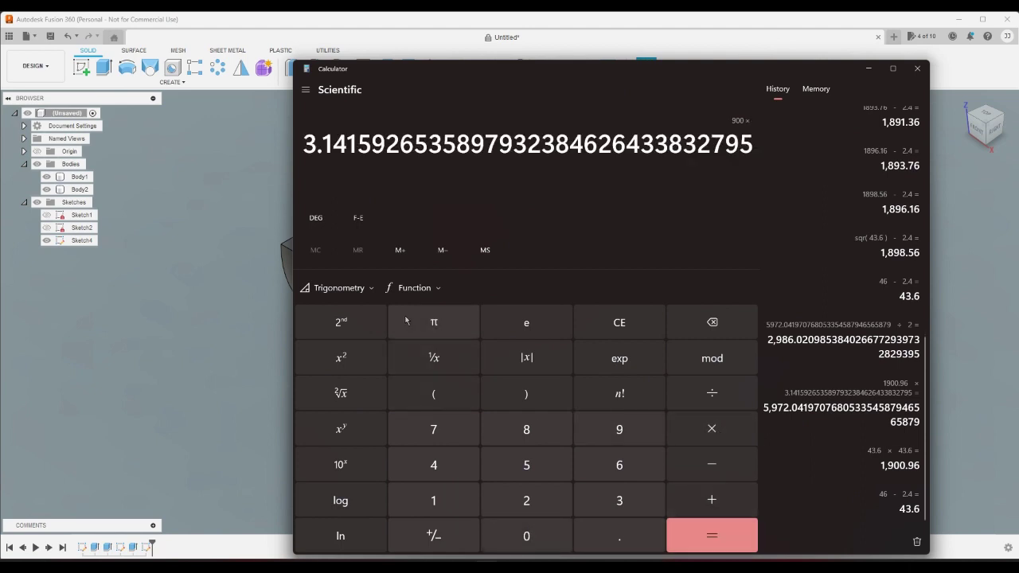
click(701, 541)
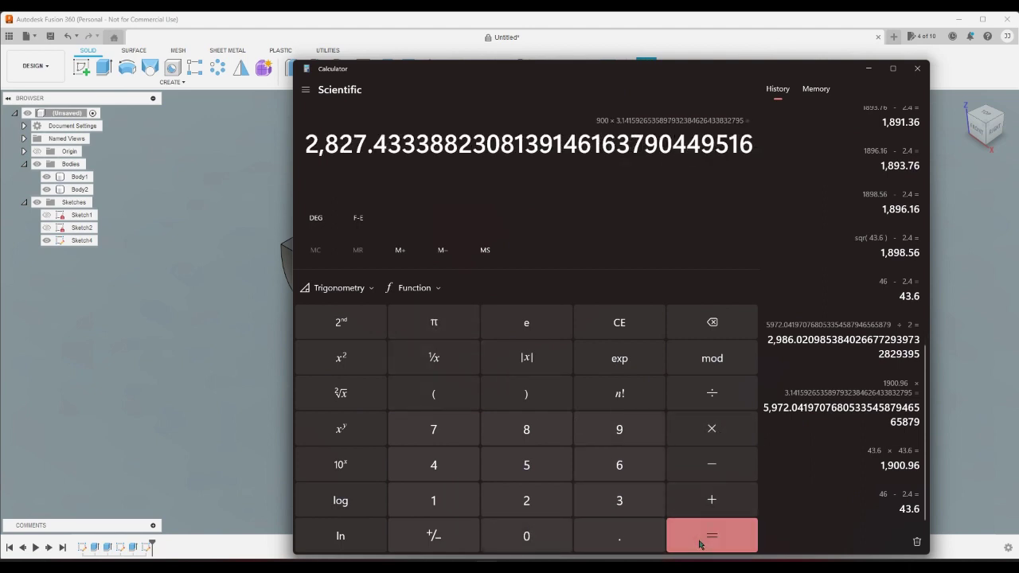
click(712, 393)
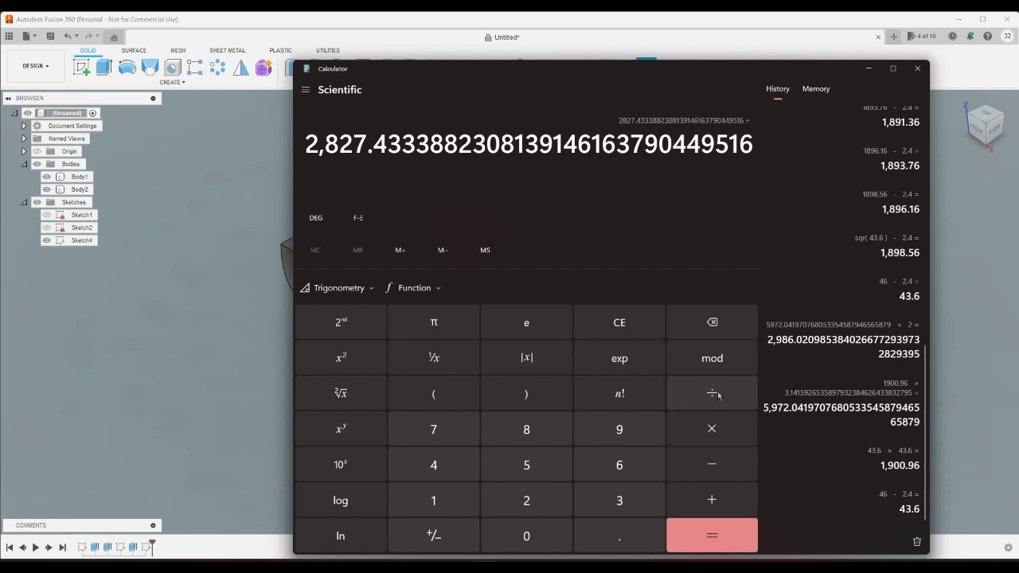
click(527, 501)
click(721, 537)
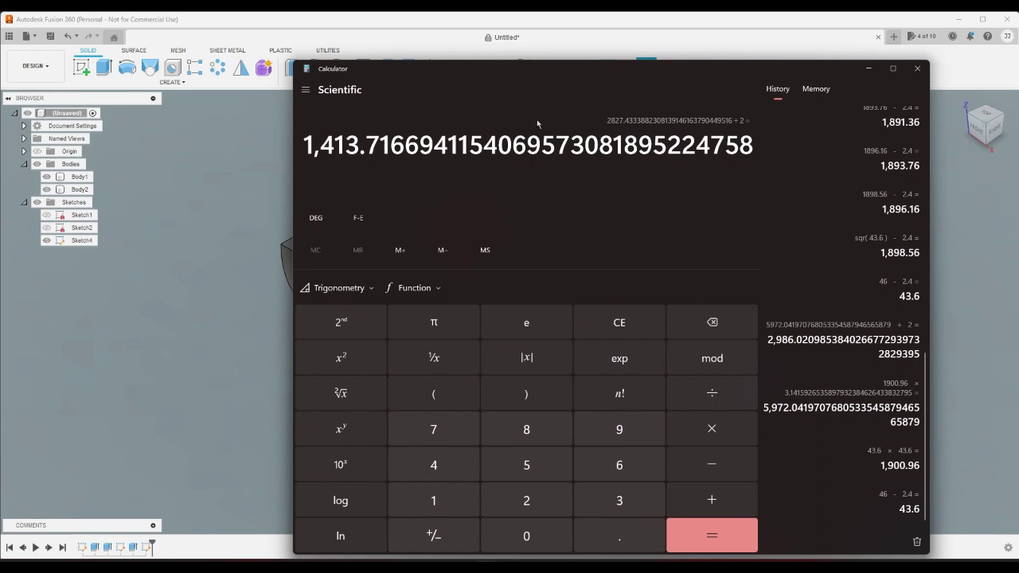
Step: Check the cubic millimetre equivalent of 2 US tablespoons in the browser's unit converter and return to Calculator
mouse_move(646, 70)
mouse_down()
mouse_move(370, 316)
mouse_move(587, 104)
mouse_move(637, 74)
mouse_up()
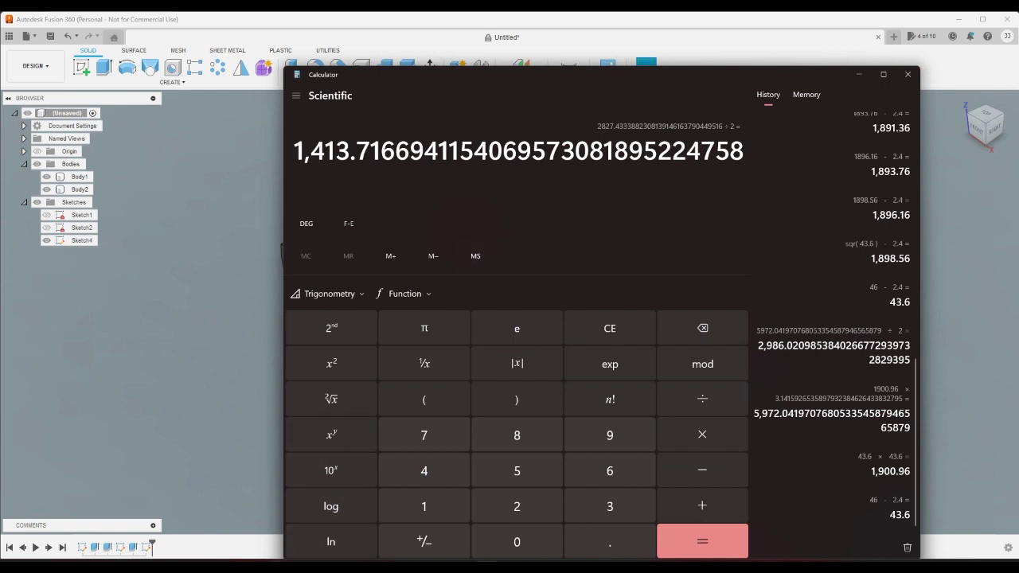
mouse_move(275, 568)
click(275, 568)
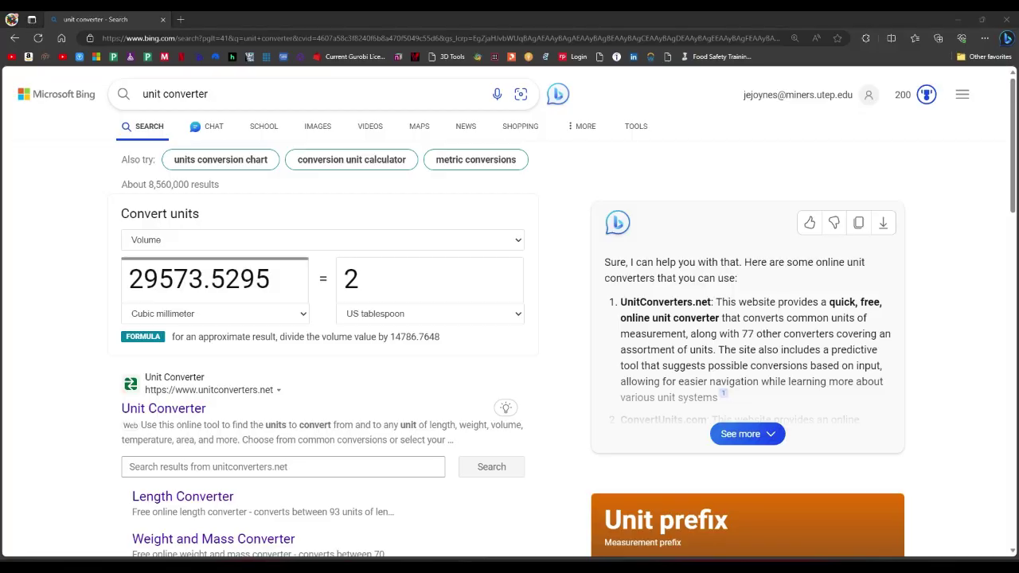
click(477, 560)
click(478, 561)
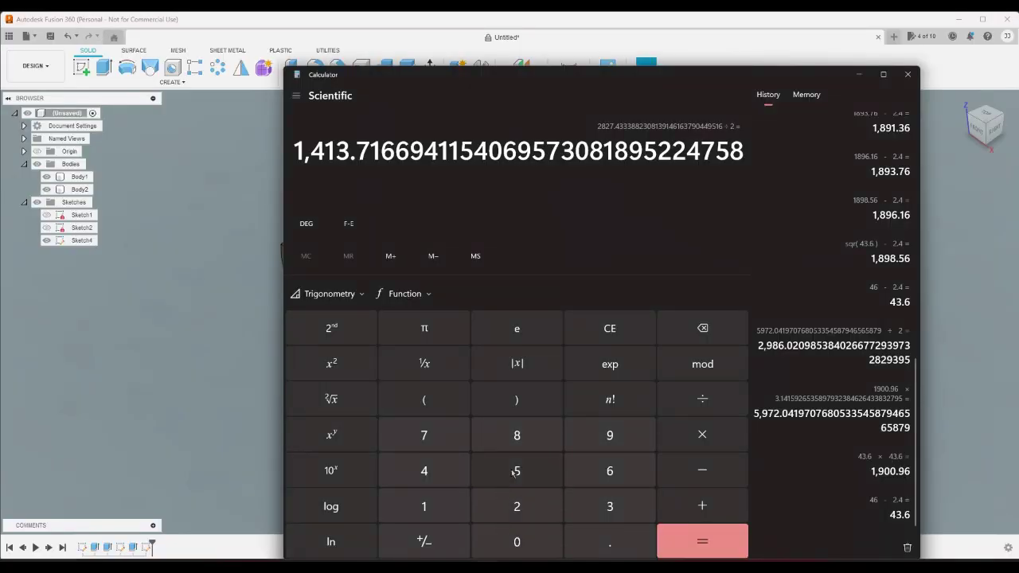
Step: Enter the two-tablespoon volume as 29573.5 in Calculator, rechecking its decimals against the browser's unit converter
click(525, 512)
click(600, 442)
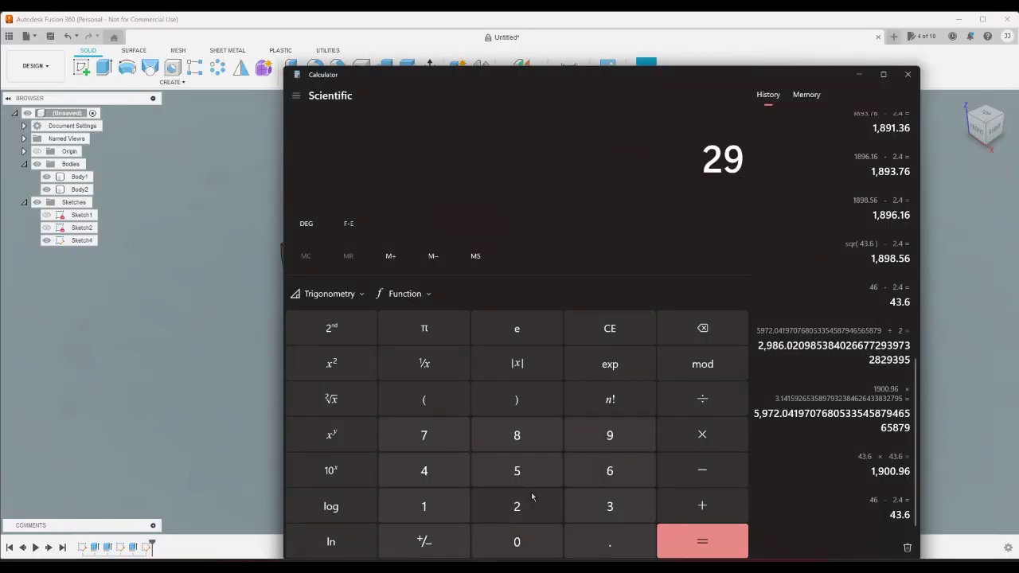
click(518, 476)
click(452, 444)
text(3)
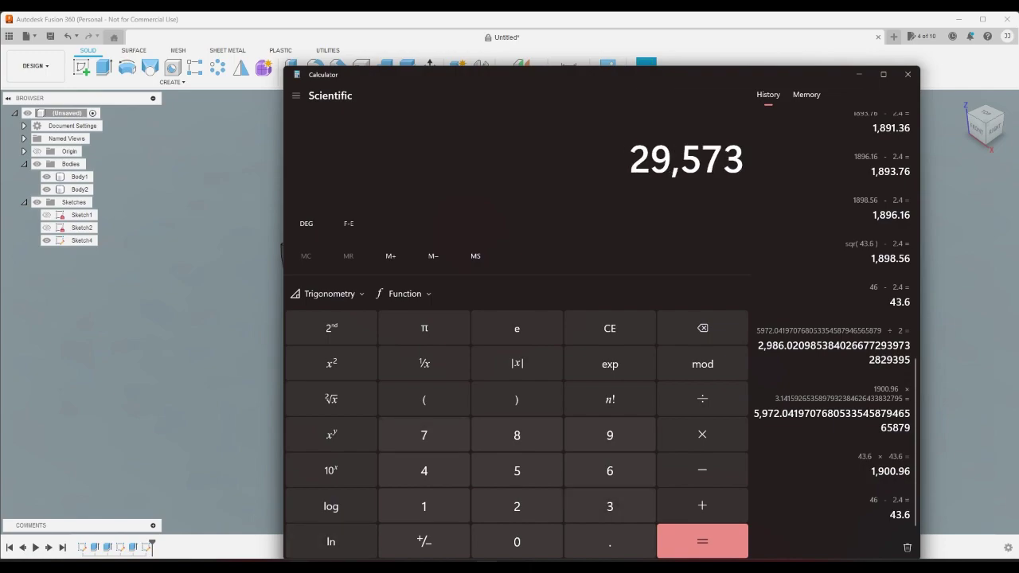
key(alt+Tab)
key(alt+Tab)
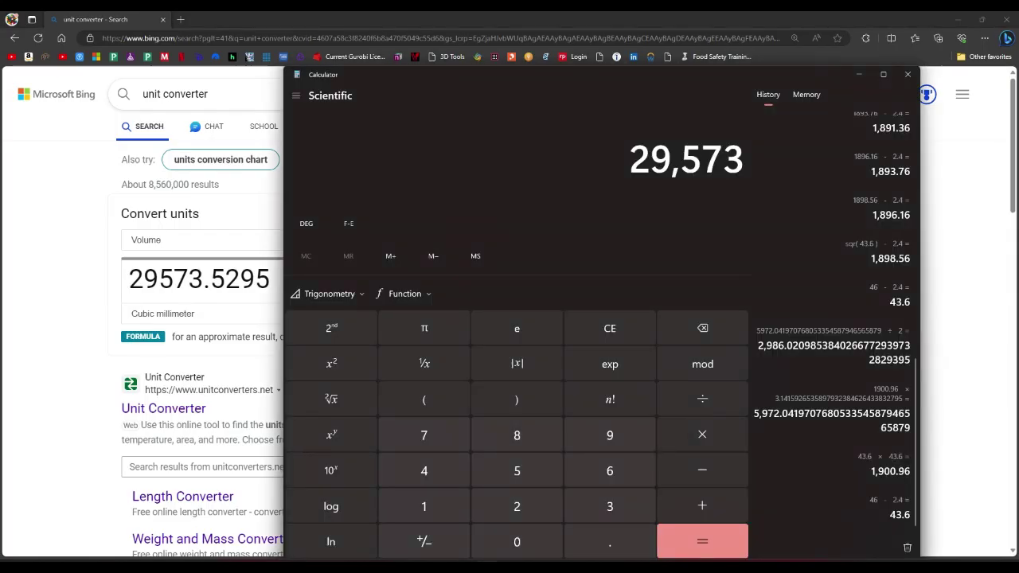
text(.)
click(518, 471)
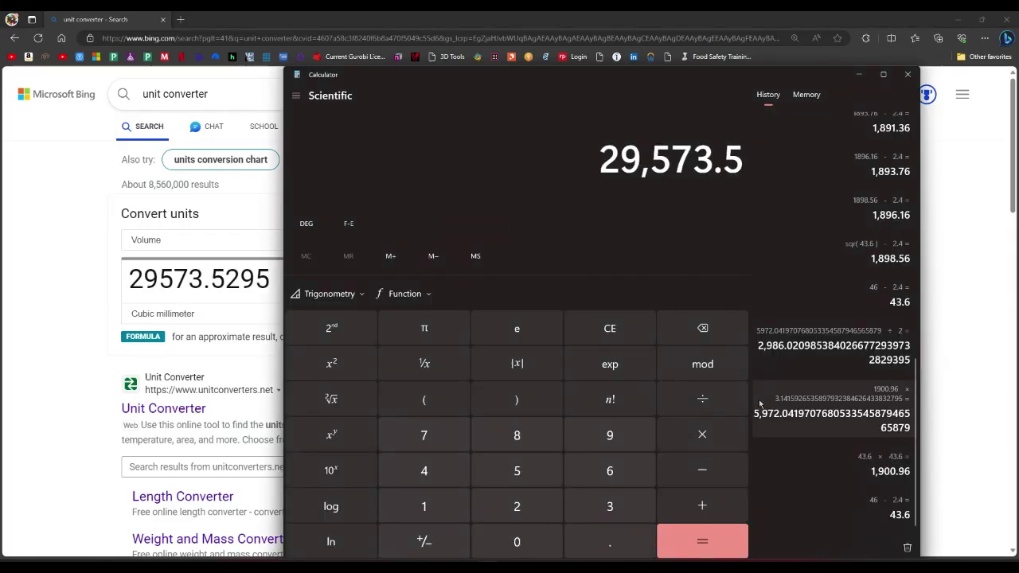
Step: Divide the entered volume by the previously calculated area, rounded to 1413.7
click(702, 399)
scroll(914, 267, up, 1)
scroll(913, 267, up, 5)
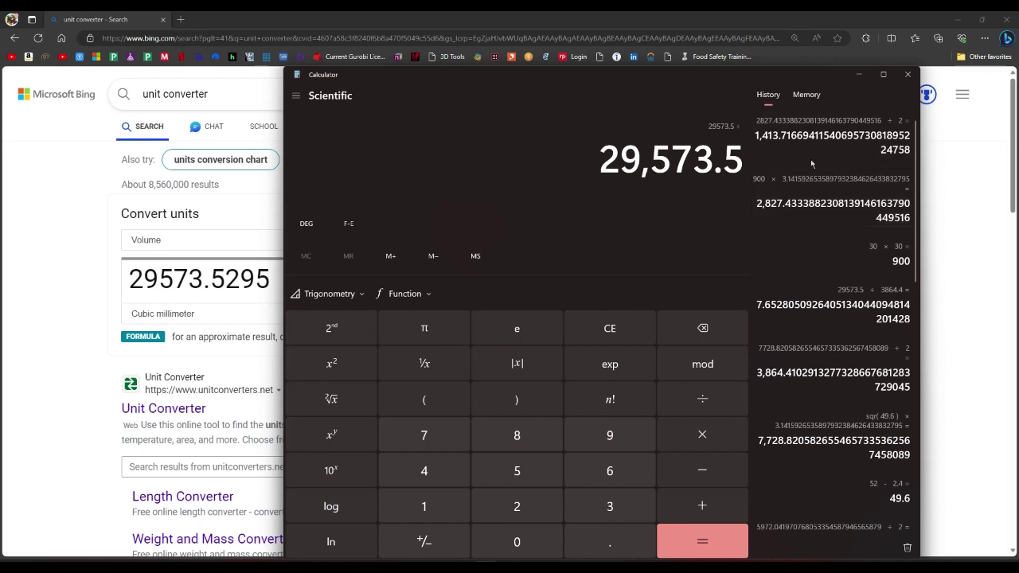
click(461, 498)
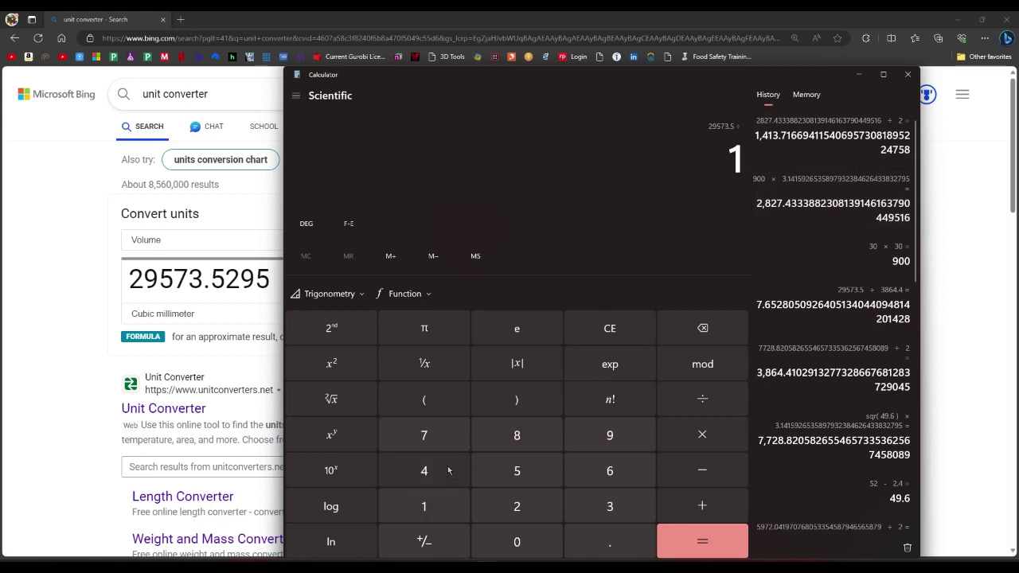
click(448, 471)
click(448, 501)
click(602, 505)
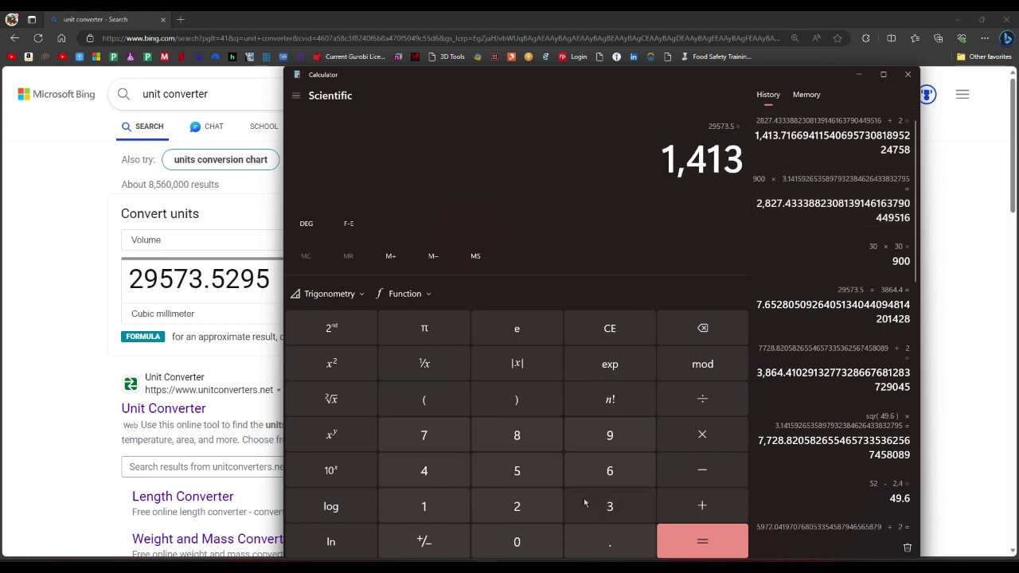
click(595, 534)
click(432, 439)
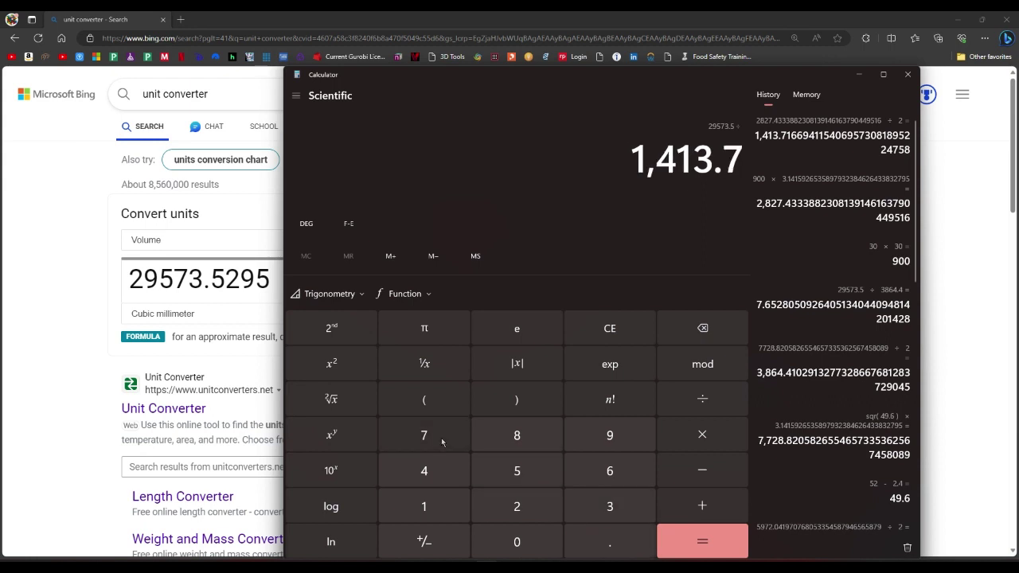
click(712, 550)
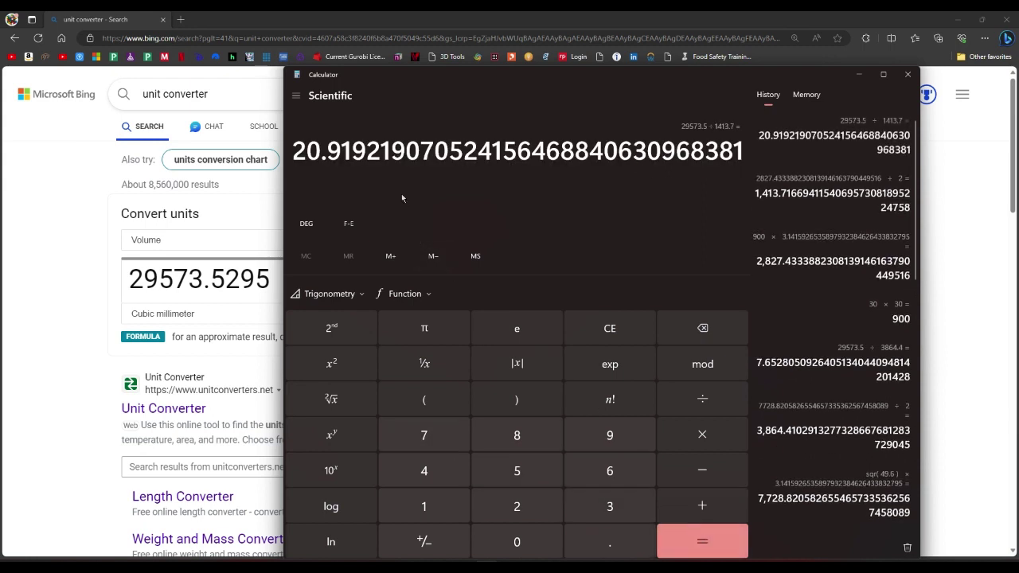
Step: Switch to Fusion 360, shorten the half-cylinder shell's extrusion distance to the calculated length, and recheck the result in Calculator
click(492, 558)
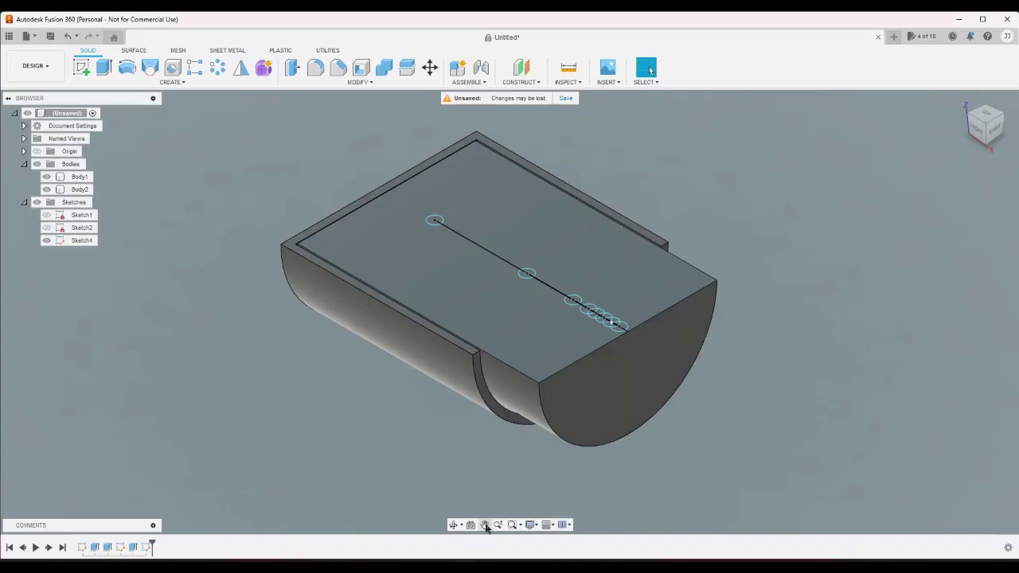
double_click(95, 548)
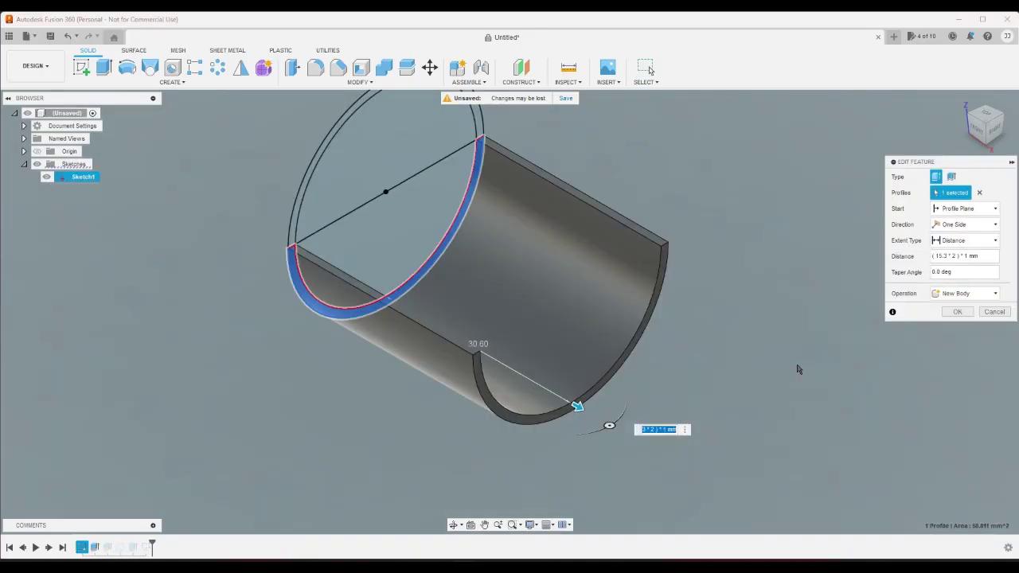
click(987, 255)
drag(974, 253, 927, 261)
text(25)
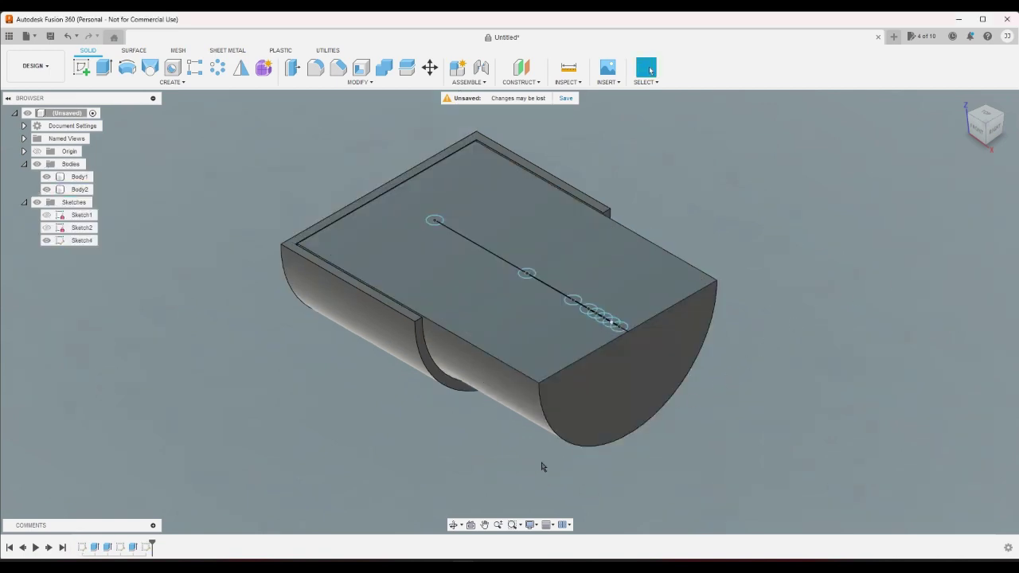
mouse_move(486, 567)
click(486, 509)
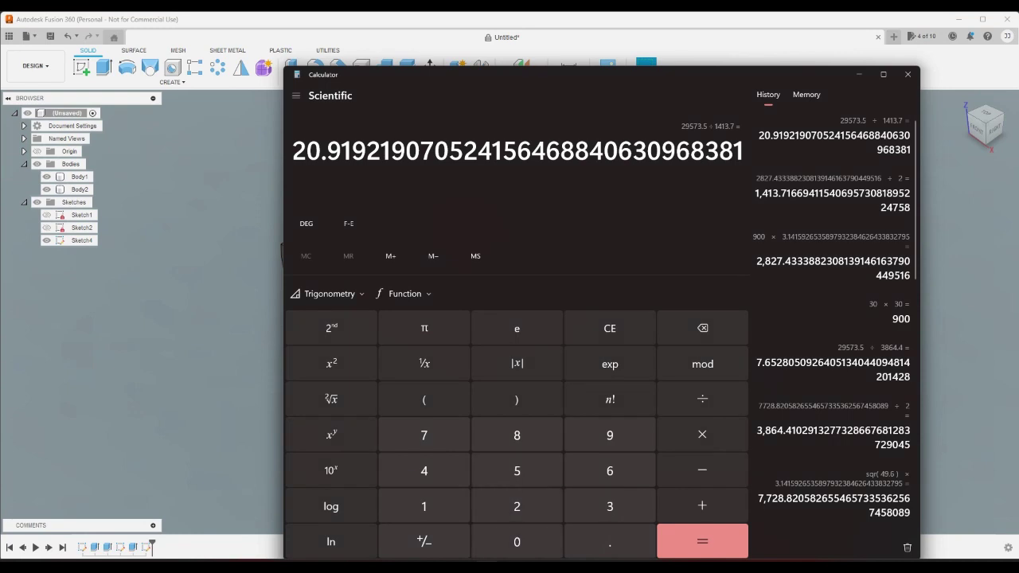
click(471, 549)
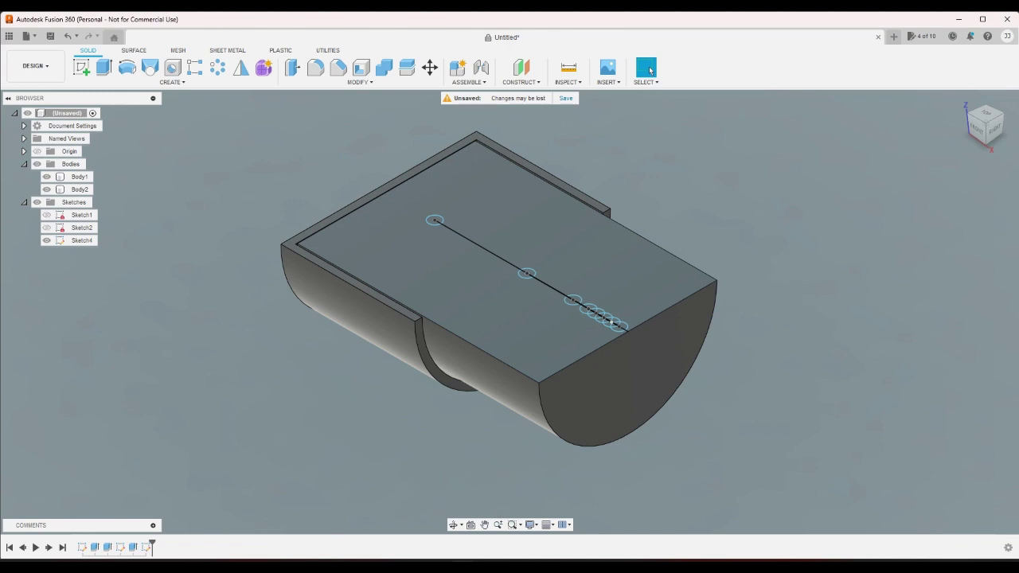
Step: Hide Body2 and inspect the open half-cylinder shell from the top and home views
mouse_move(277, 567)
click(51, 240)
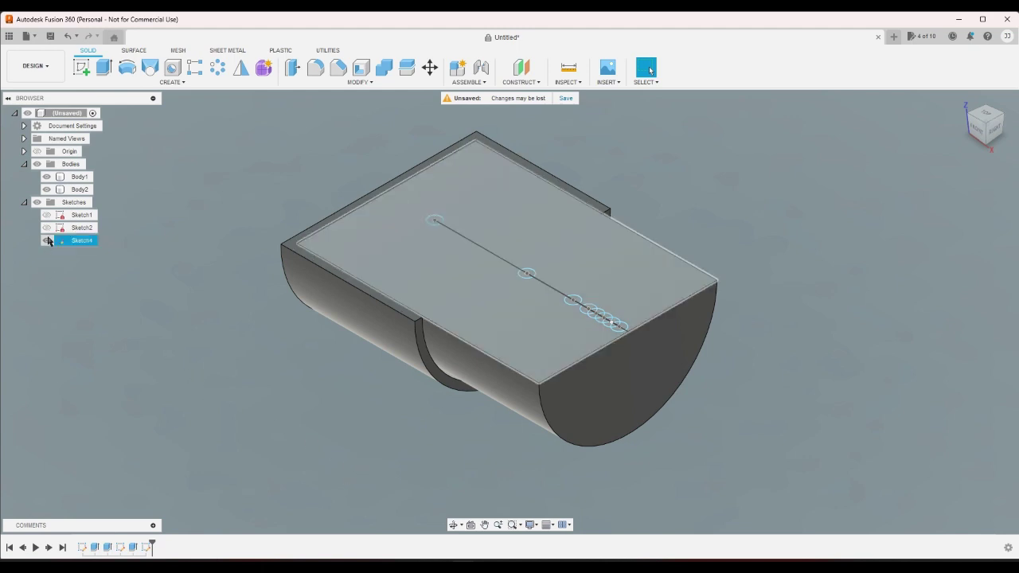
click(47, 190)
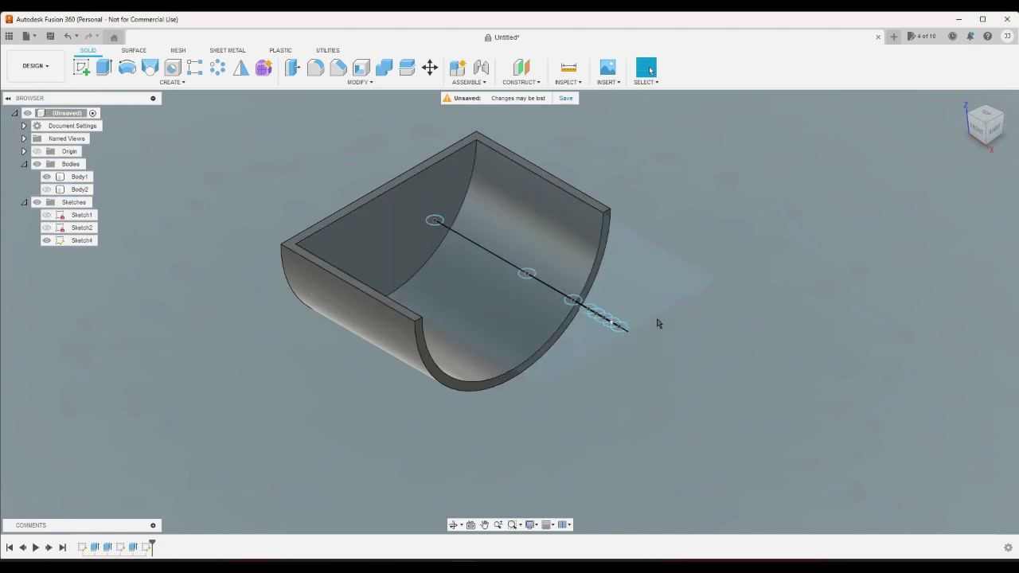
click(988, 116)
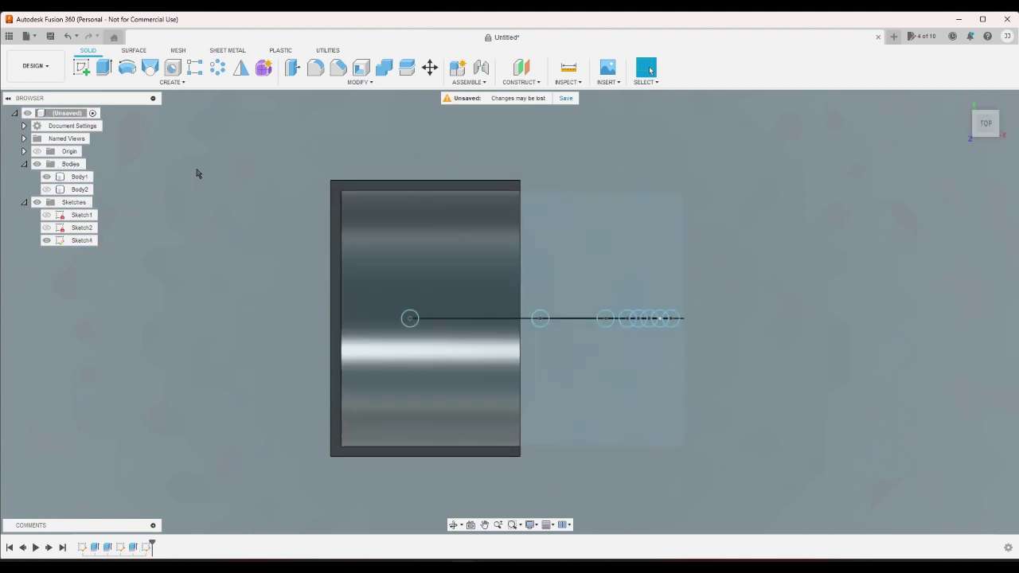
drag(201, 170, 555, 472)
click(871, 214)
click(964, 101)
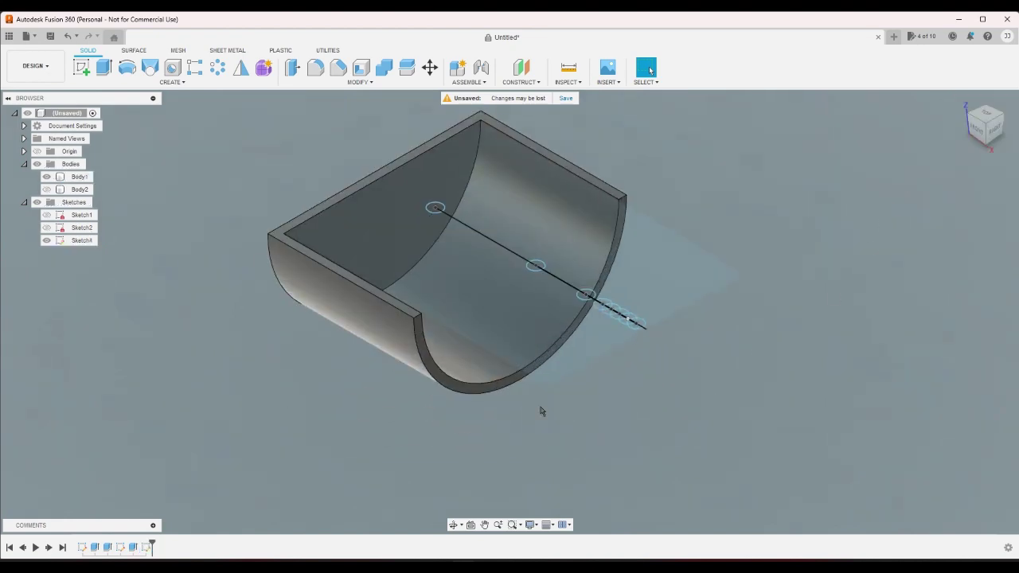
Step: Reopen the first sketch with the two circles and set the outer circle's diameter to 26.4 mm
double_click(82, 547)
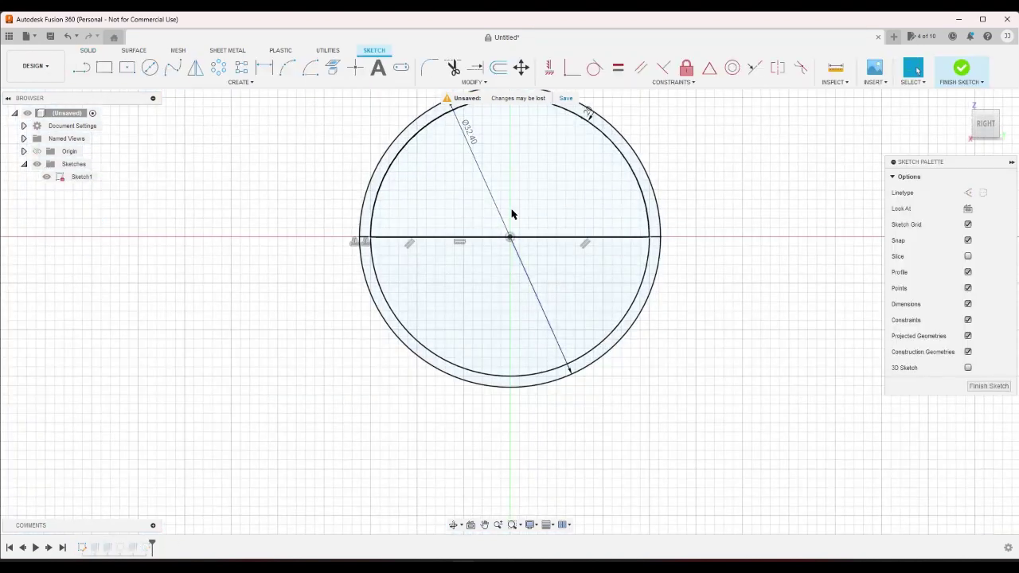
double_click(512, 213)
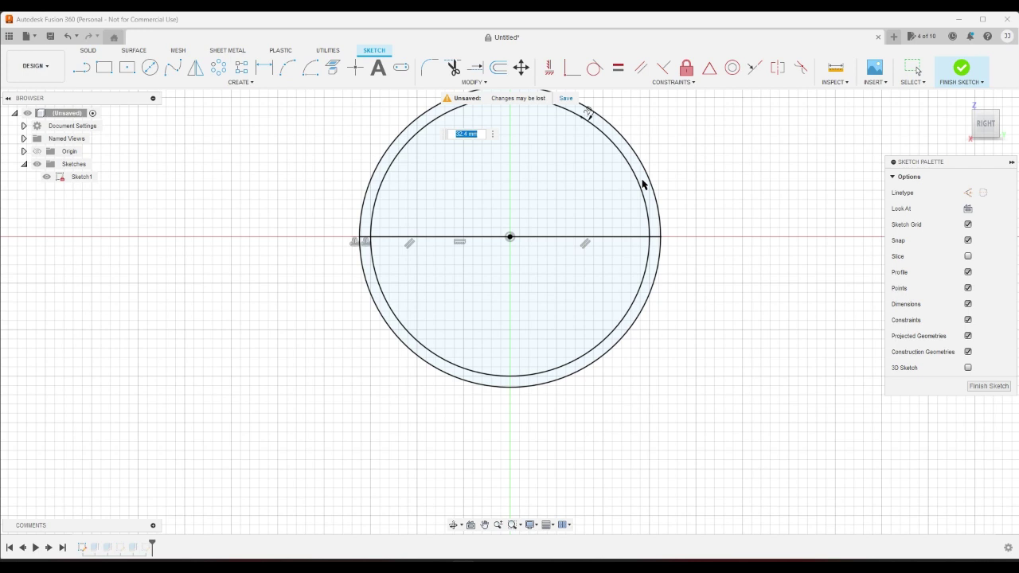
text(26.4)
key(Return)
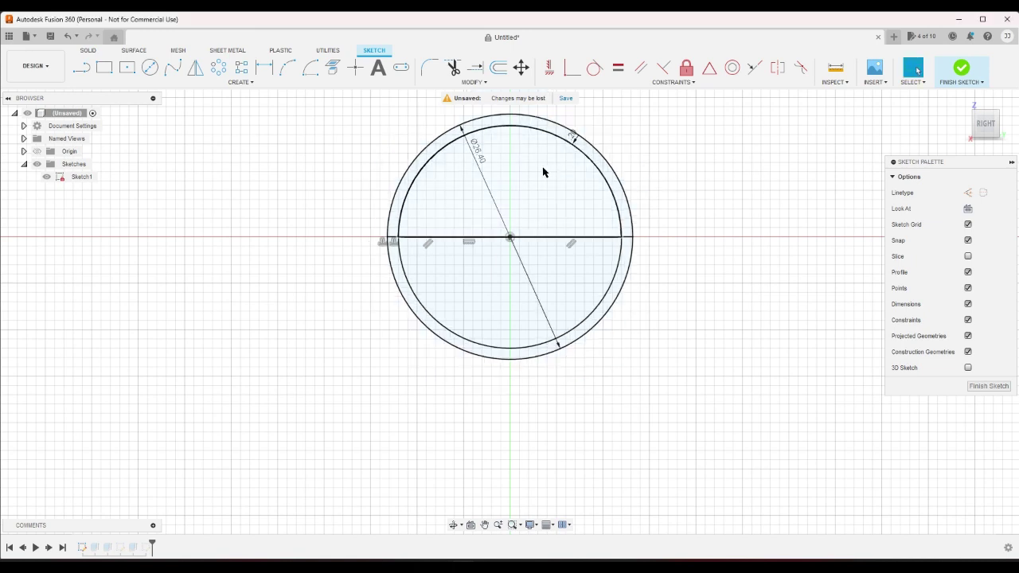
double_click(483, 172)
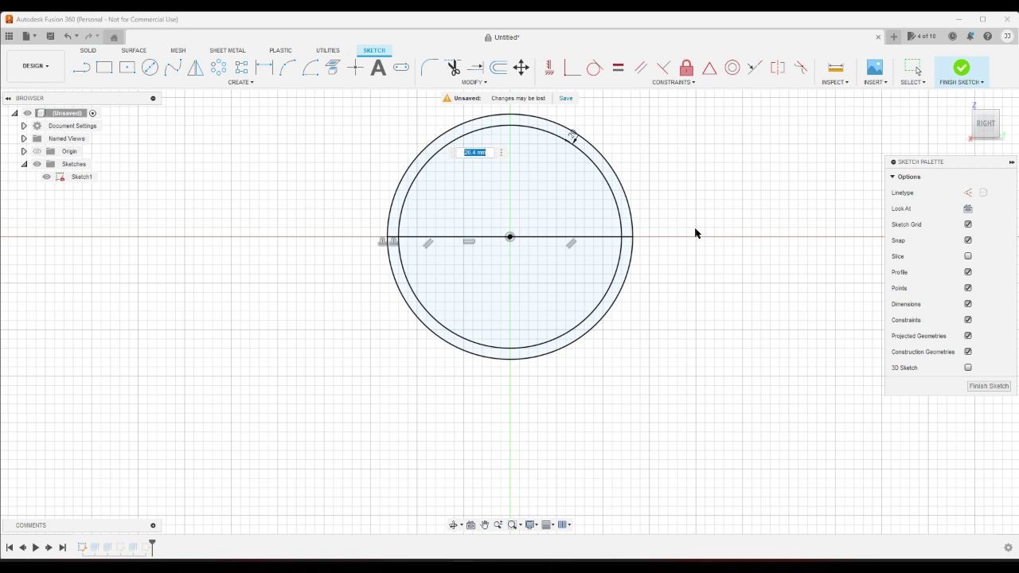
key(Escape)
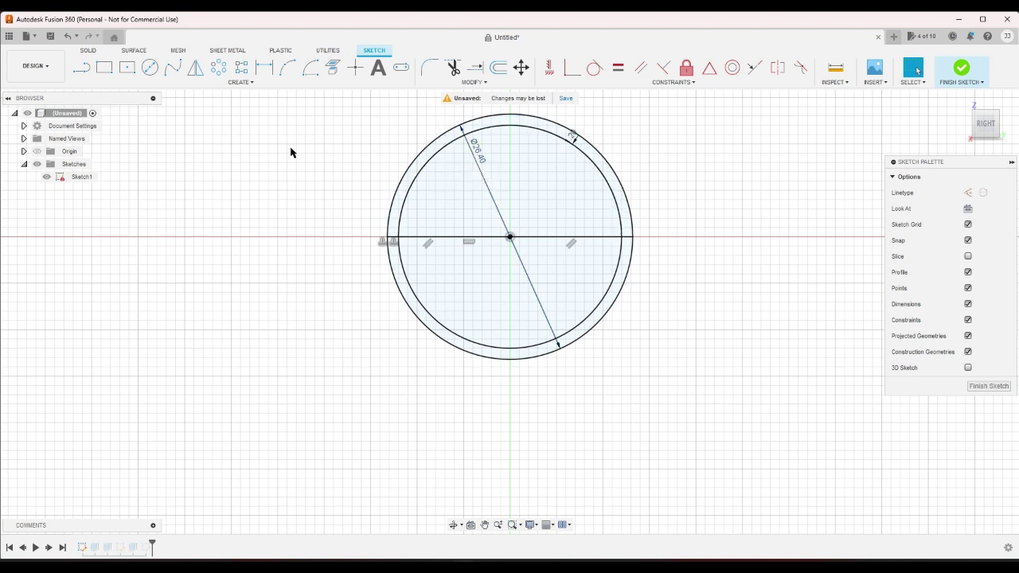
Step: Draw a separate horizontal line 24 mm long beside the circles
click(83, 72)
click(110, 209)
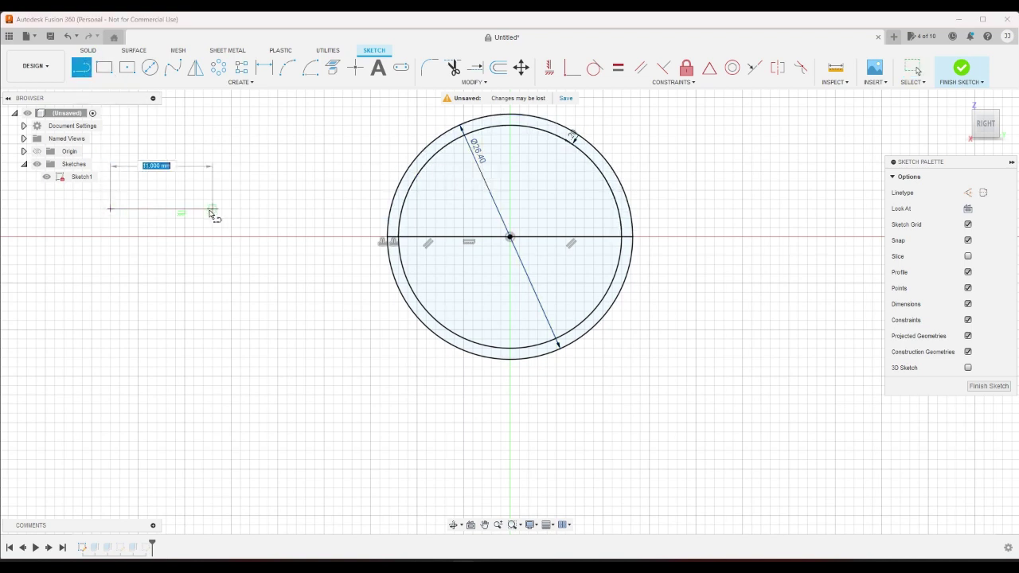
text(3)
text(.4)
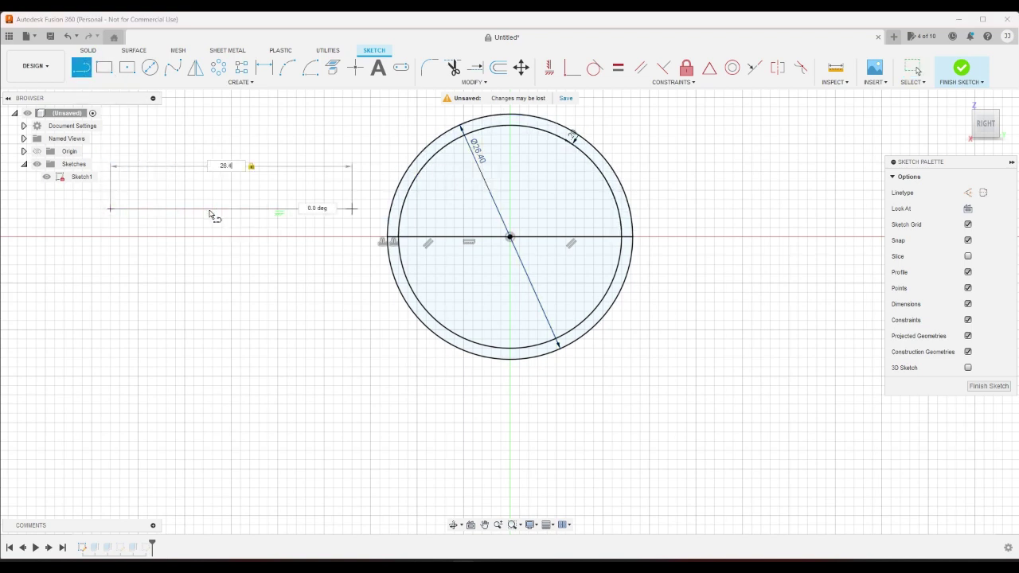
key(BackSpace)
key(BackSpace)
key(BackSpace)
text(4)
key(Return)
key(Escape)
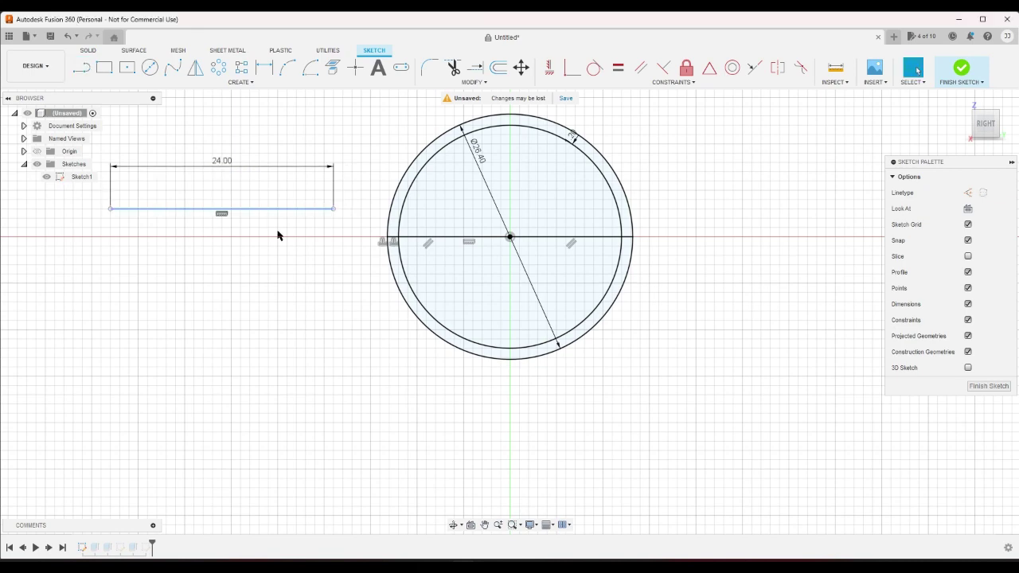
Step: Finish the sketch and return to the home view of the shell
right_click(309, 251)
click(288, 258)
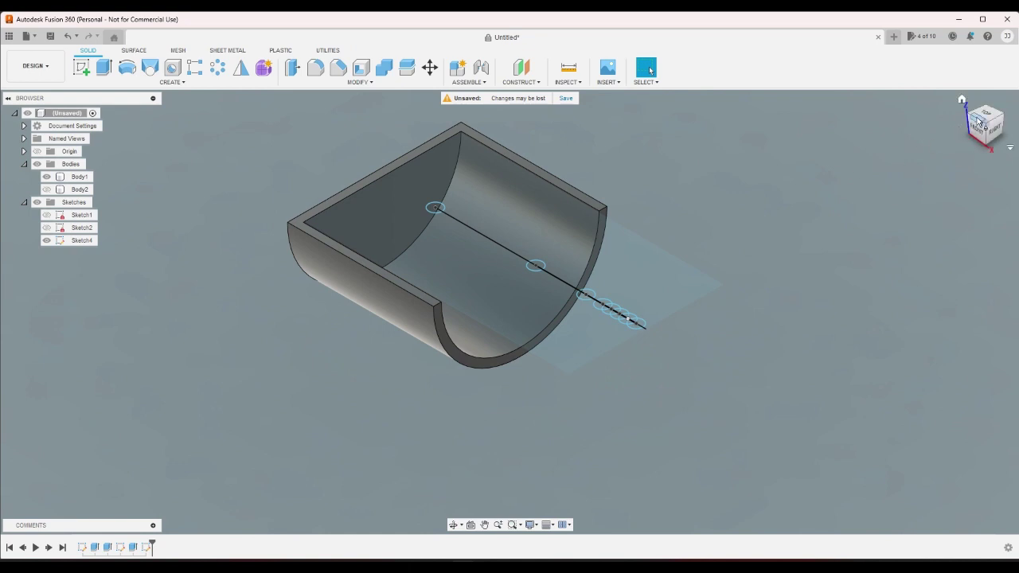
click(991, 118)
click(962, 99)
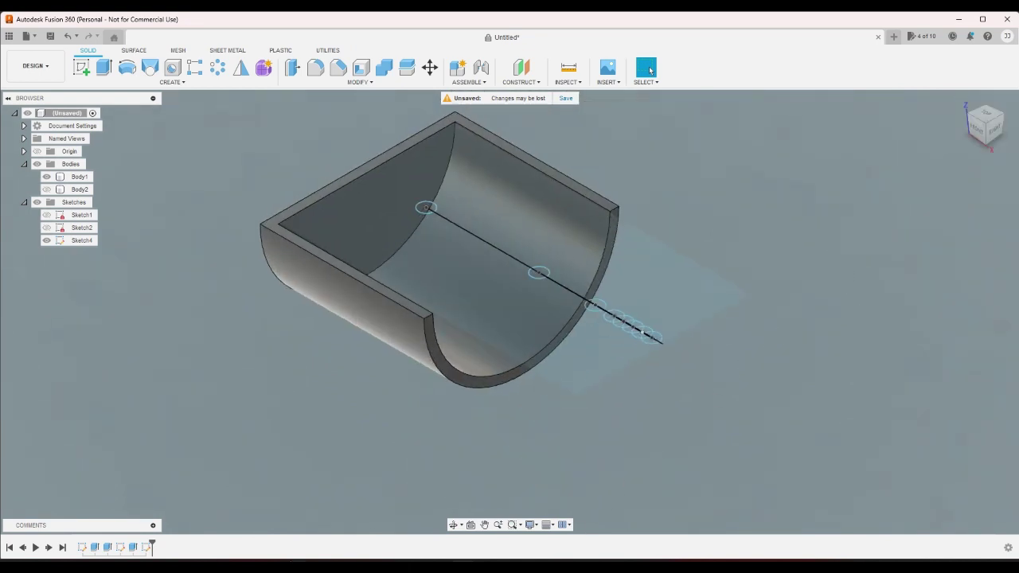
Step: Switch to Calculator, square the 24 mm inner diameter, and minimize the calculator
click(276, 567)
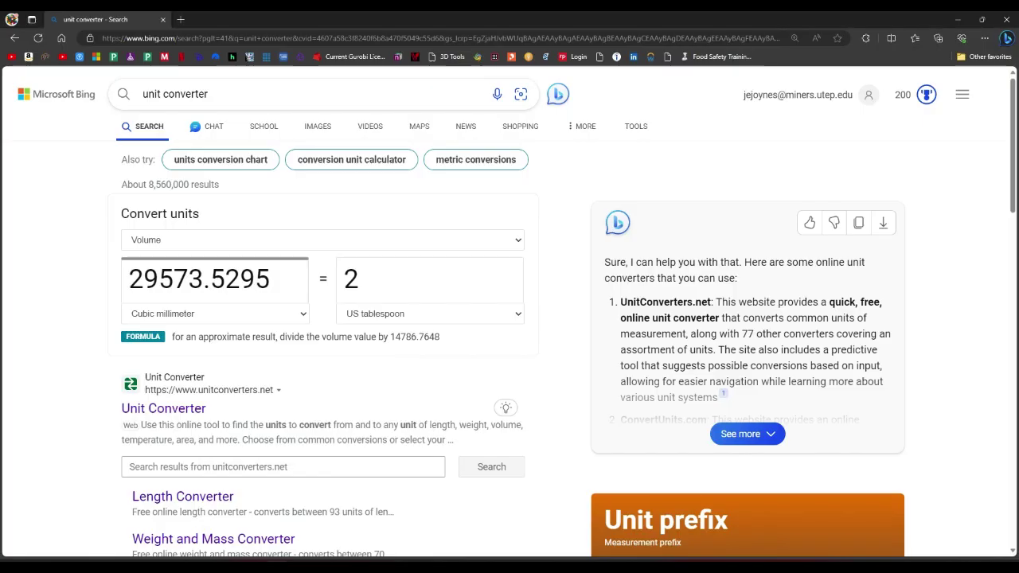
key(alt+Tab)
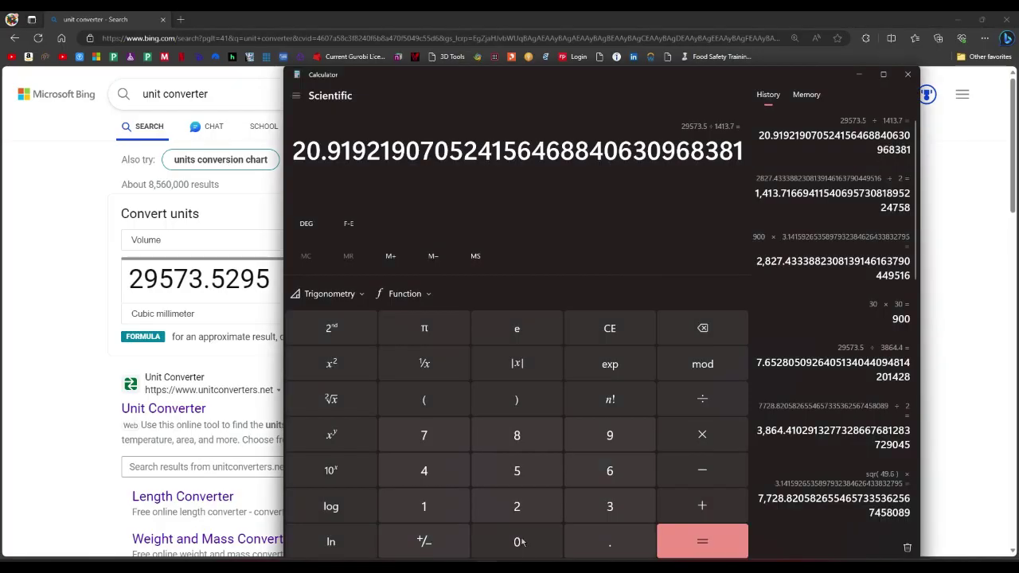
click(517, 507)
click(425, 471)
click(338, 365)
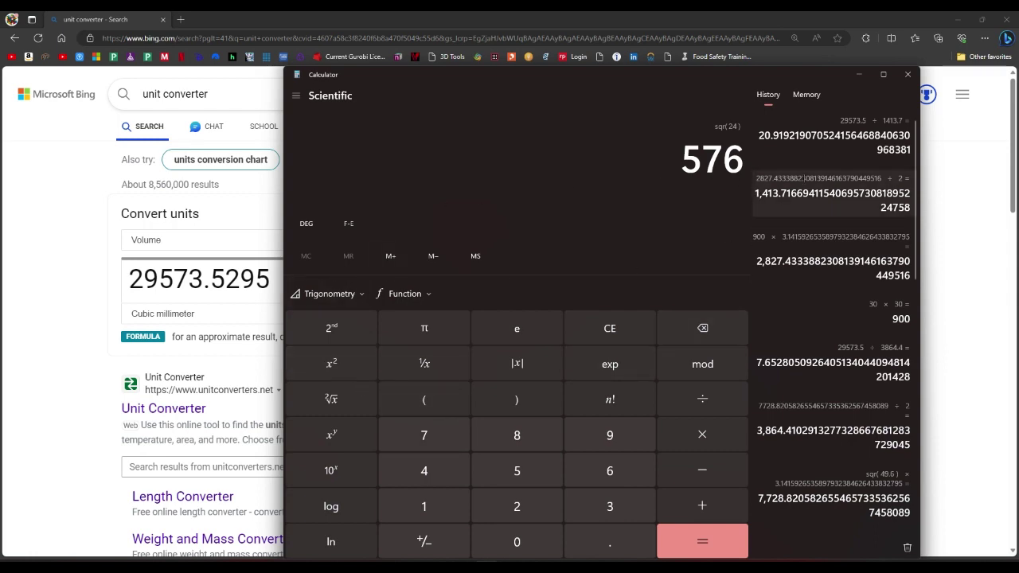
click(859, 74)
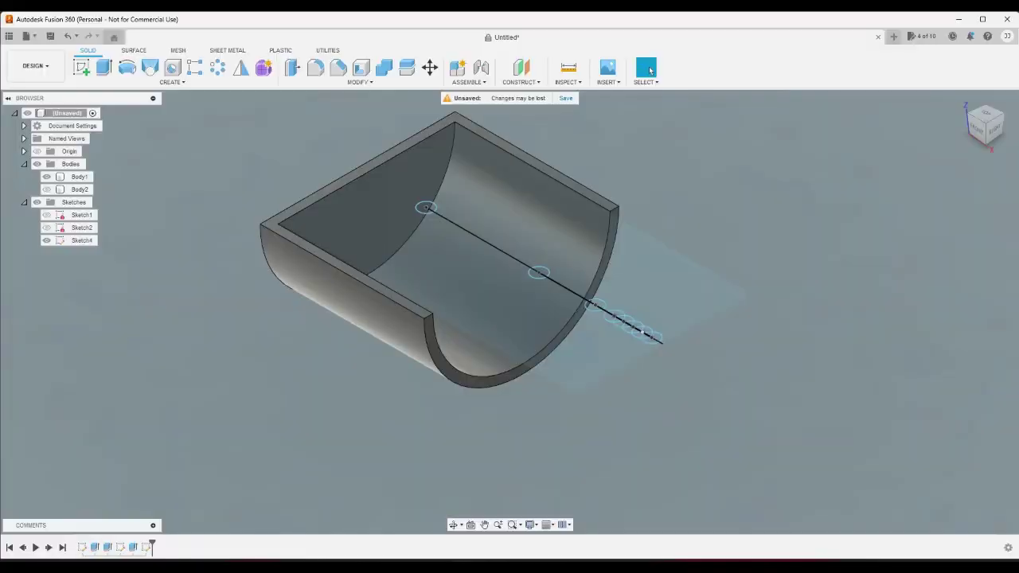
Step: Reopen the first sketch, set the outer circle's diameter to 46.4 mm, and finish the sketch in the home view
click(83, 547)
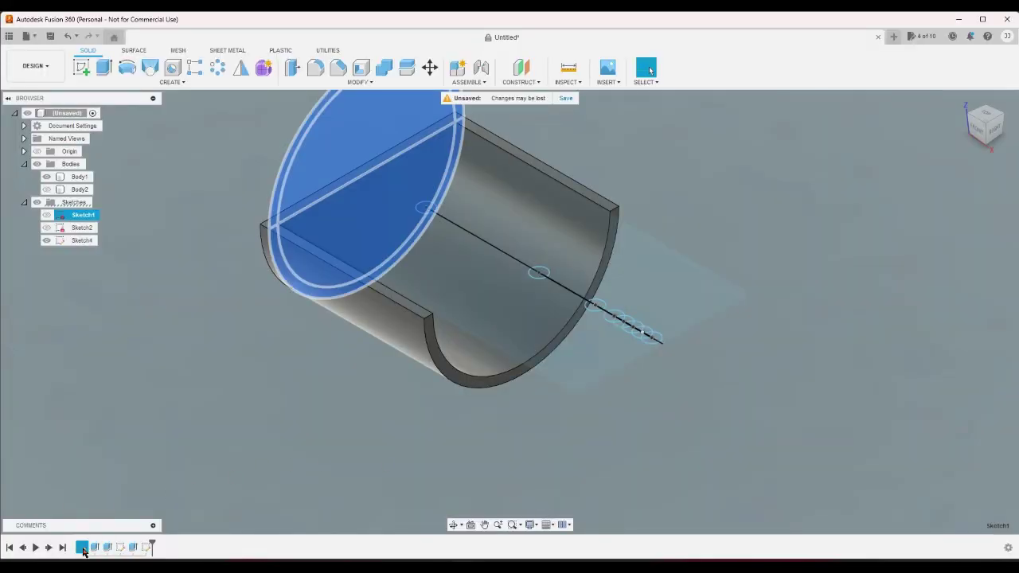
click(273, 472)
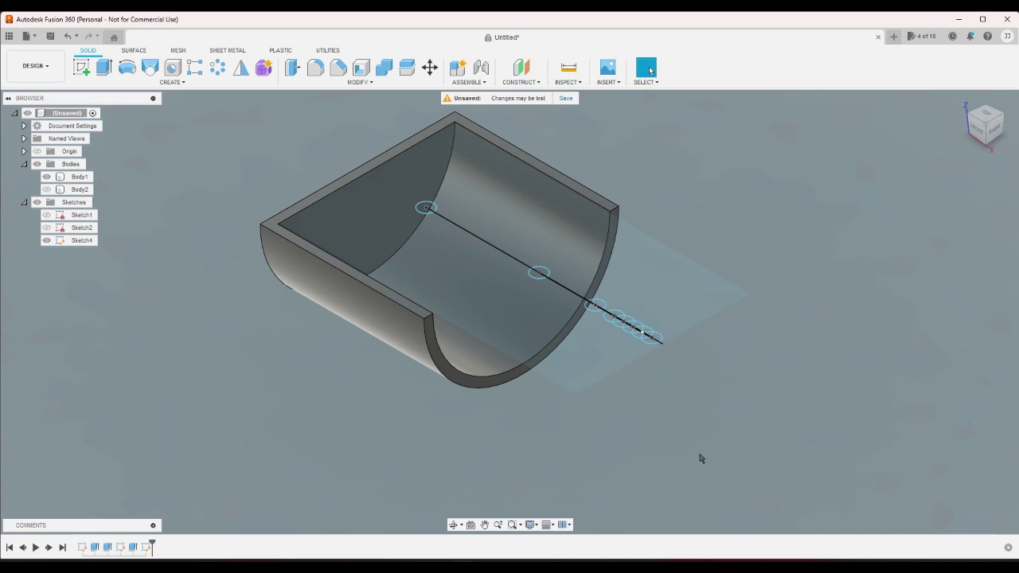
double_click(82, 547)
double_click(471, 148)
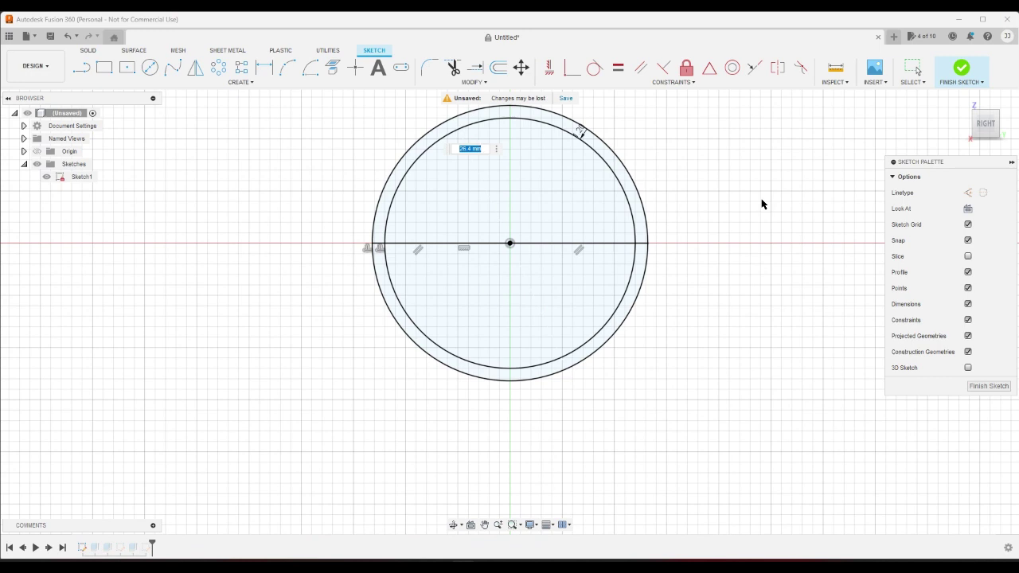
text(48.4)
key(Return)
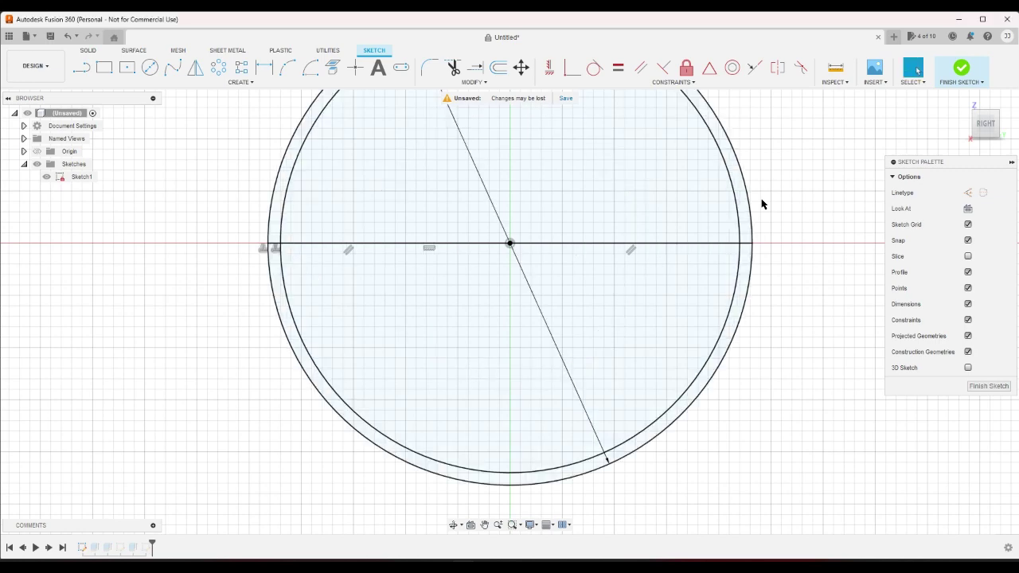
scroll(830, 224, down, 2)
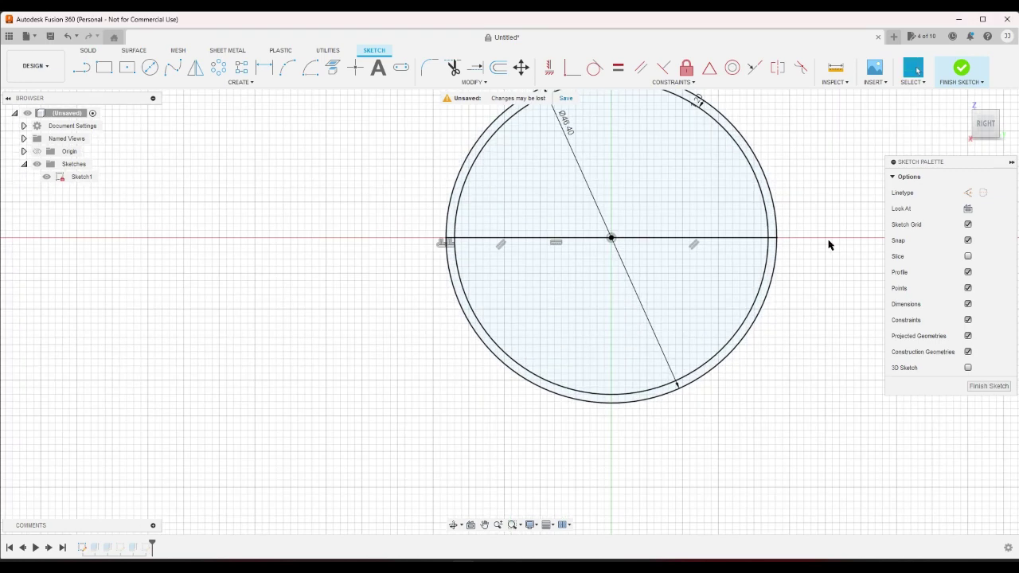
click(950, 77)
drag(956, 104, 963, 106)
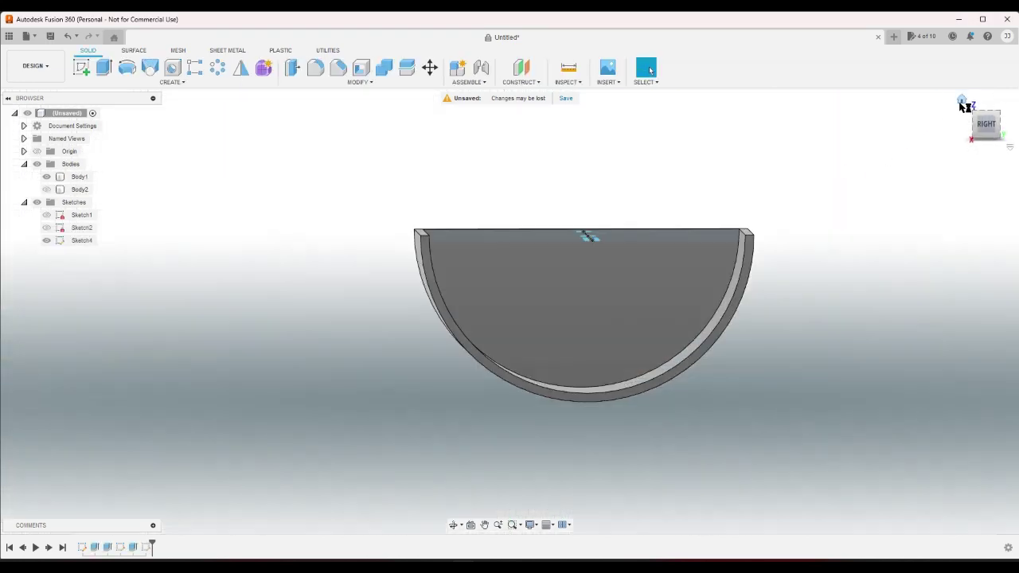
click(963, 102)
Step: Switch to Calculator and divide the 46.4 mm diameter by 2 to get the radius
click(479, 561)
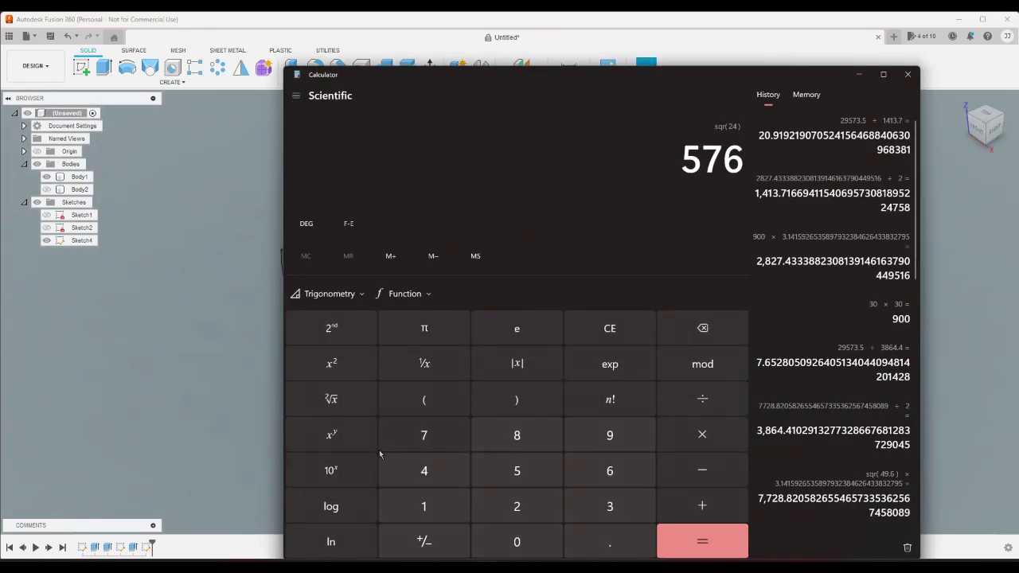
click(424, 470)
click(610, 470)
click(630, 547)
click(450, 472)
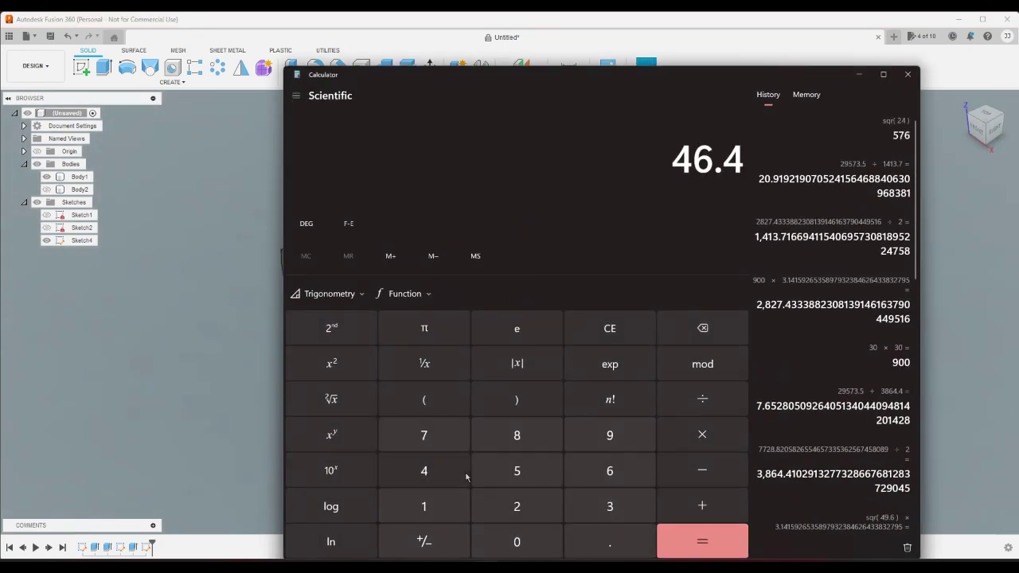
click(702, 399)
click(517, 503)
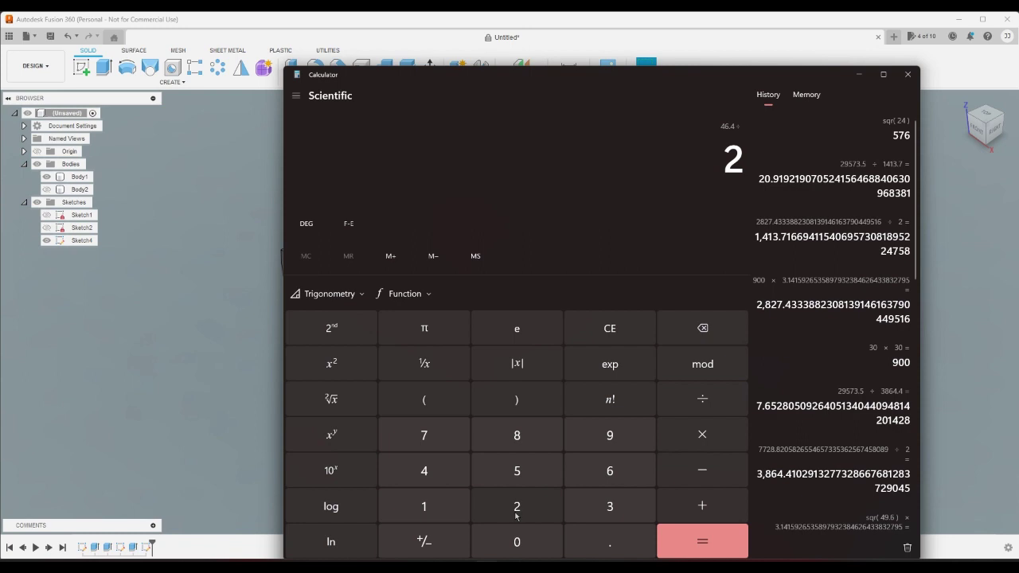
click(721, 543)
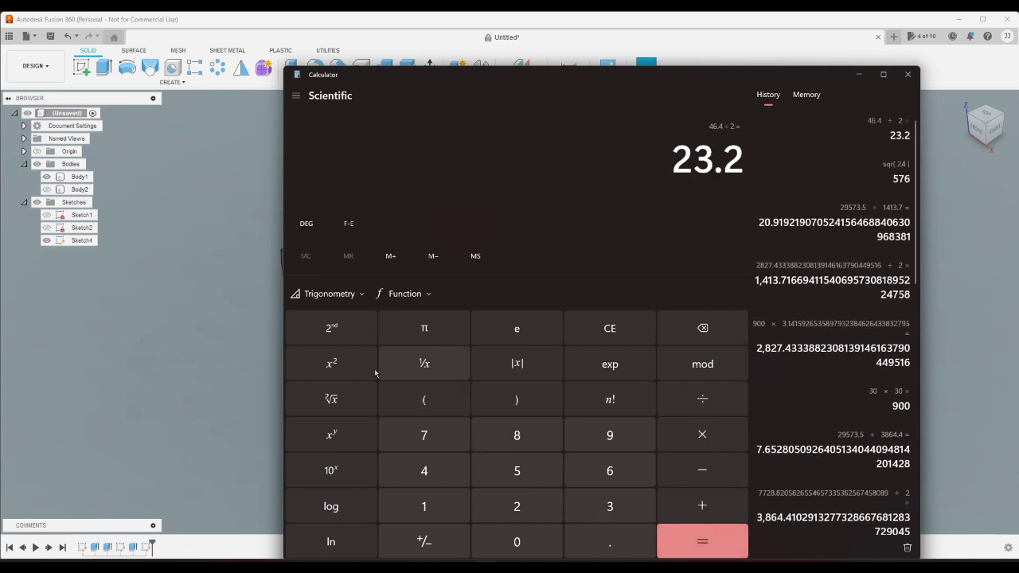
Step: Square the calculated radius, multiply it by pi, and divide the product by 2 for the half-circle area
click(351, 367)
click(712, 429)
click(431, 337)
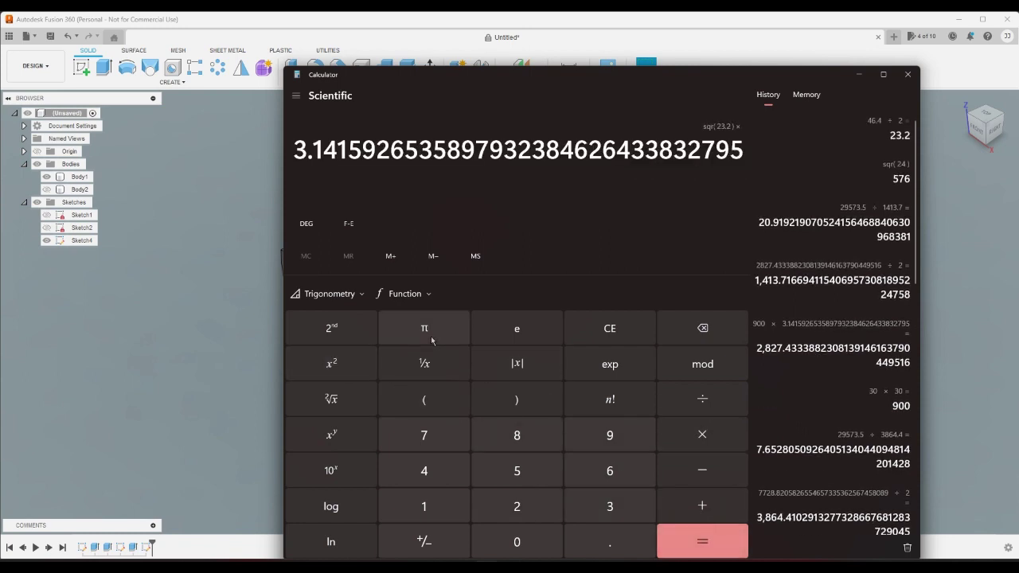
click(702, 541)
click(702, 399)
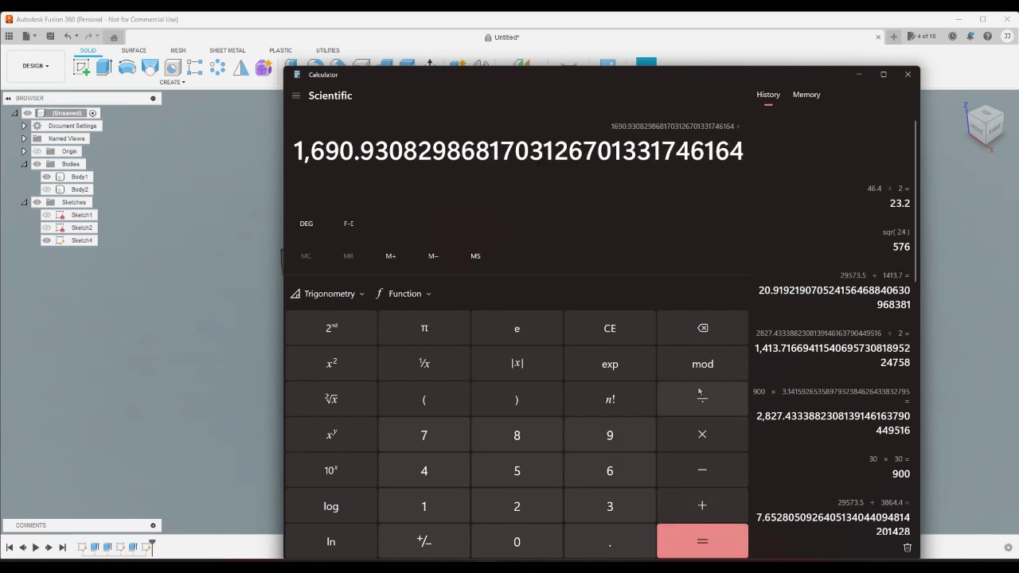
click(517, 505)
click(701, 548)
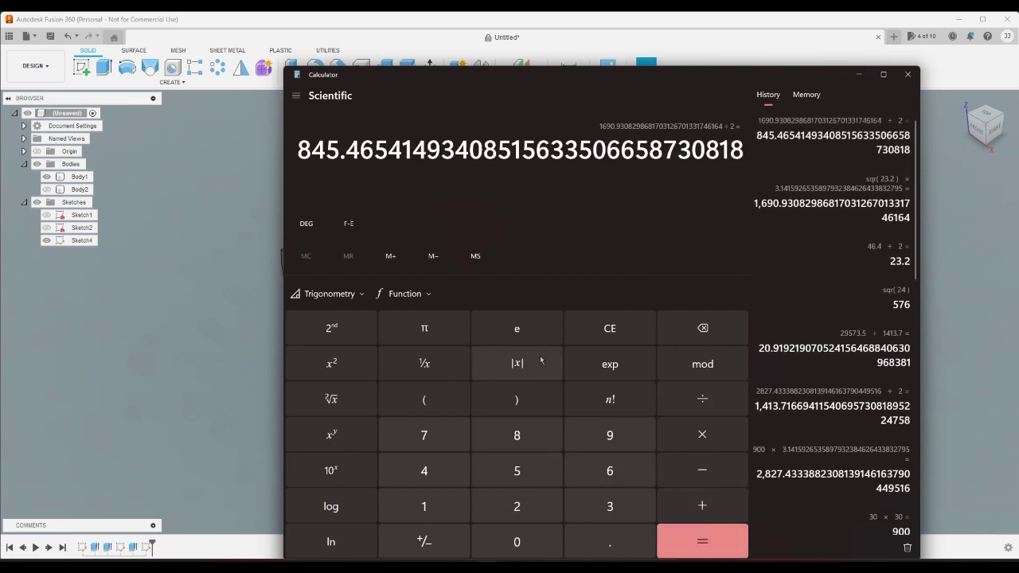
Step: Switch back to Fusion 360, reopen the first sketch, and set the outer circle's diameter to 32.4 mm
click(270, 473)
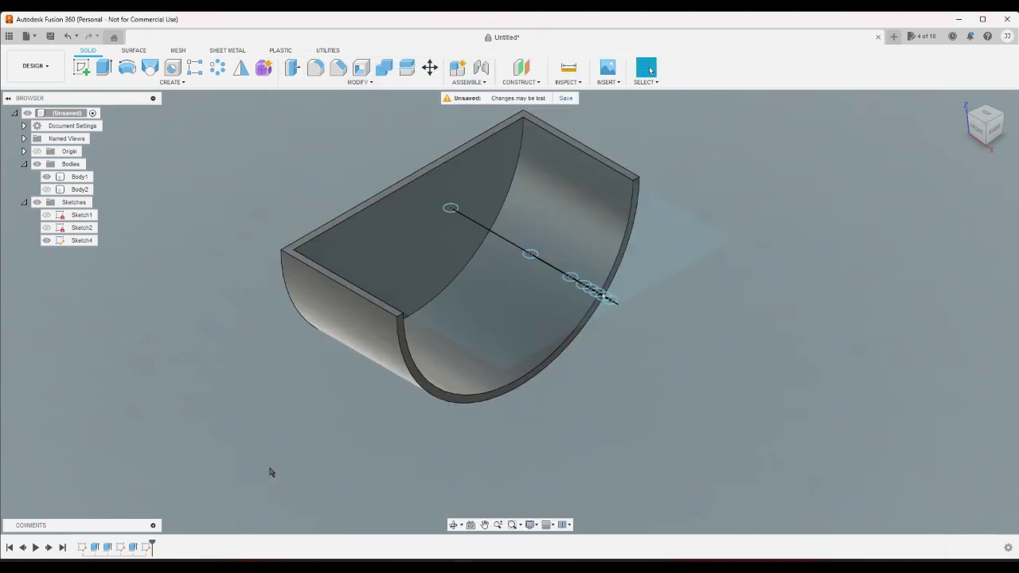
double_click(82, 547)
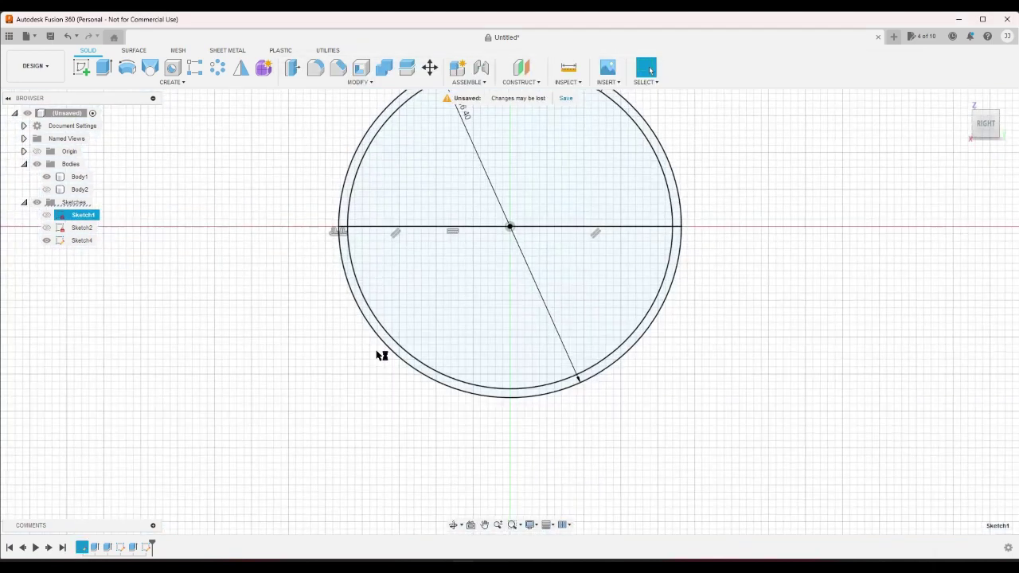
double_click(461, 113)
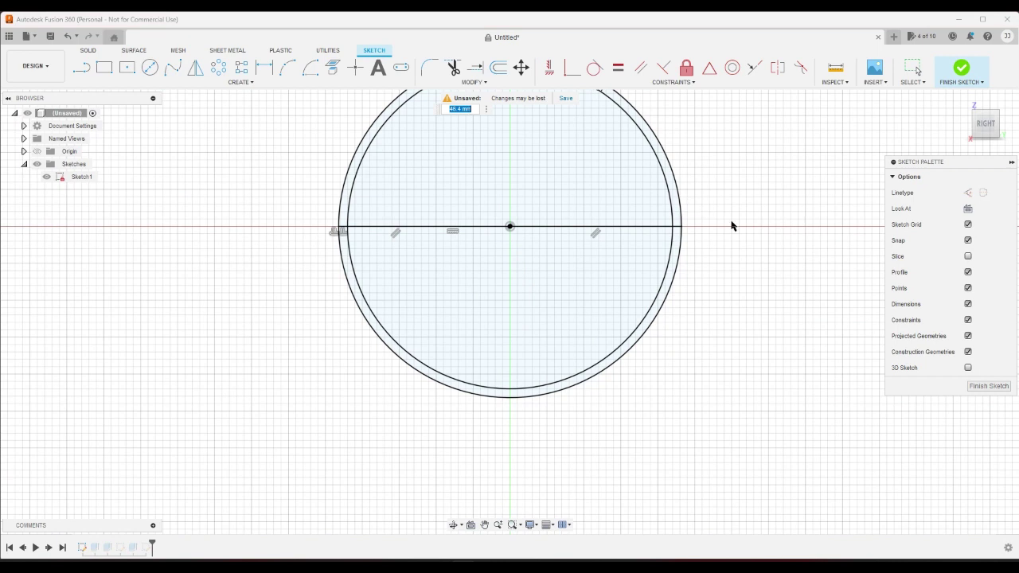
text(38)
key(Return)
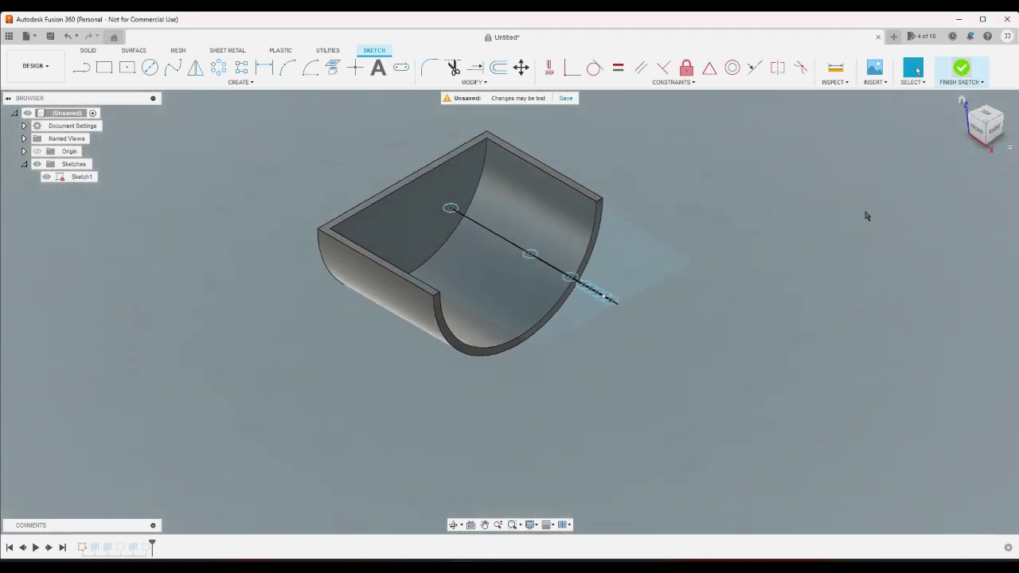
Step: Switch to Calculator and compute the half-circle area for a 15 mm radius: 15 squared times pi, divided by 2
key(alt+Tab)
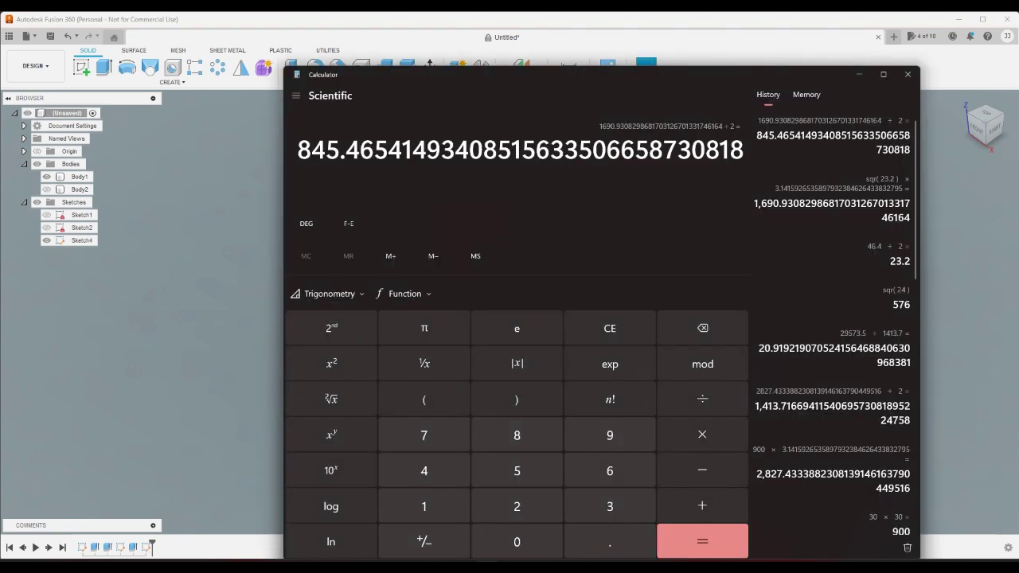
click(605, 328)
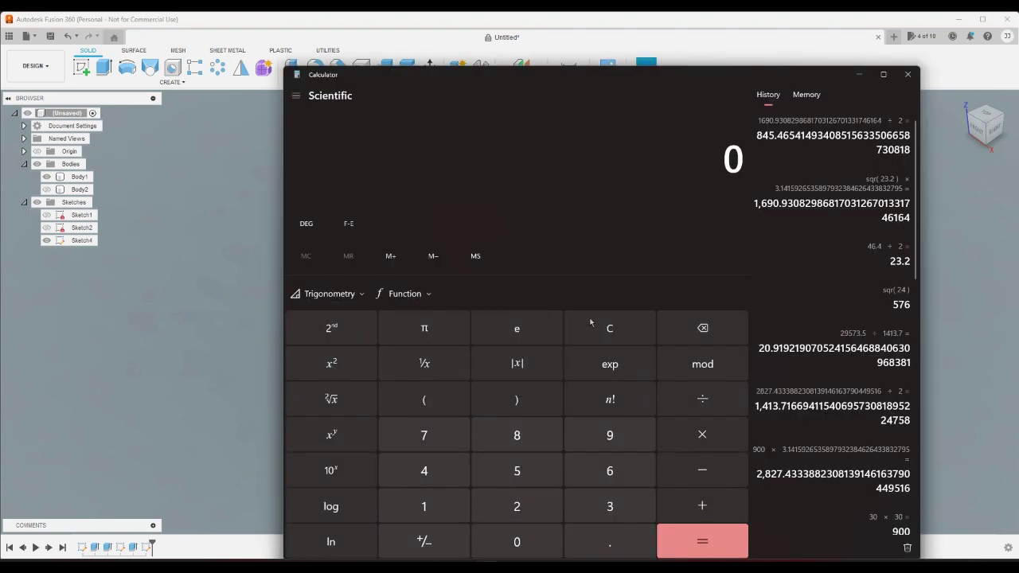
click(424, 516)
click(510, 484)
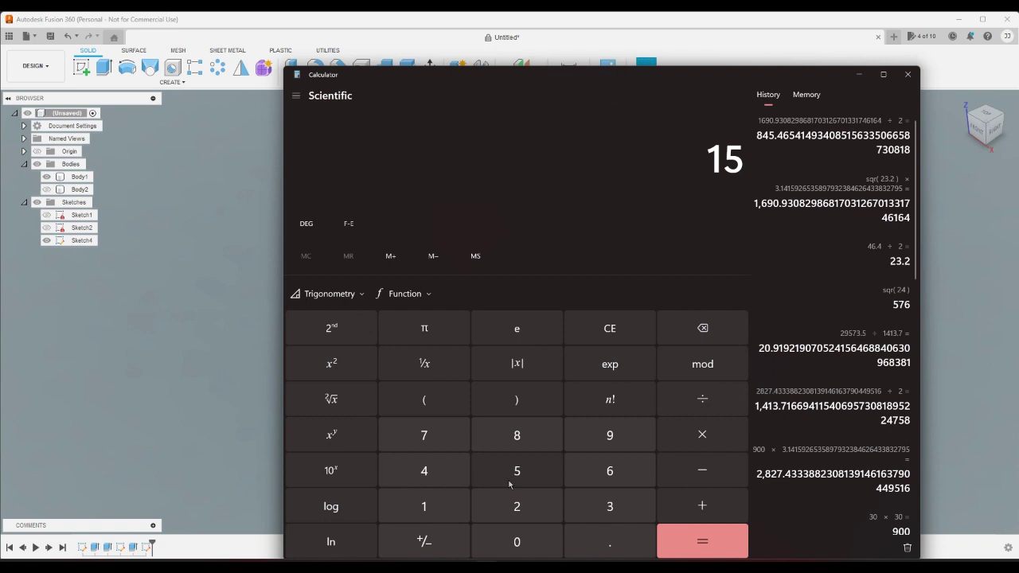
click(330, 364)
click(713, 450)
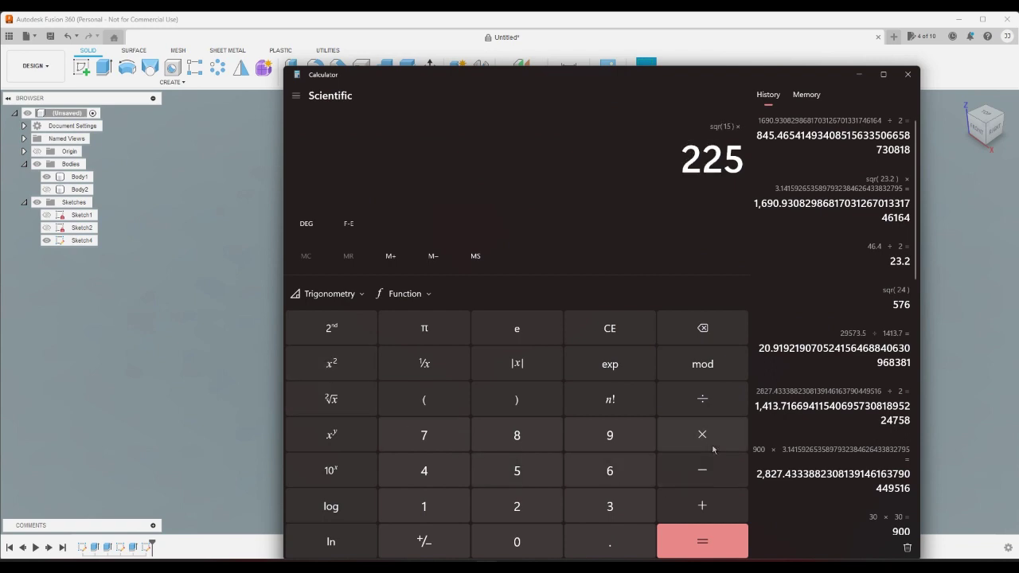
click(456, 336)
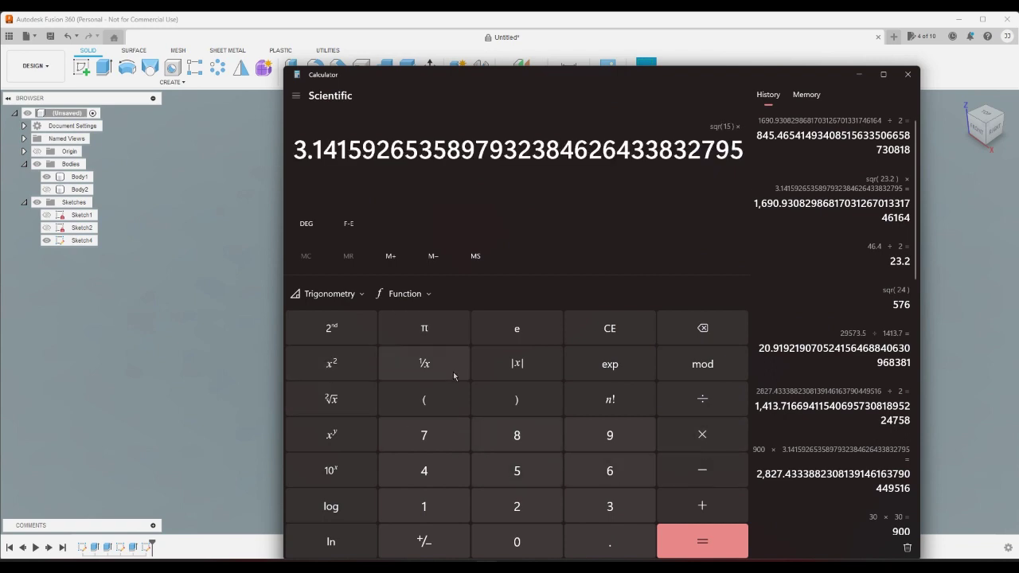
click(702, 399)
click(517, 505)
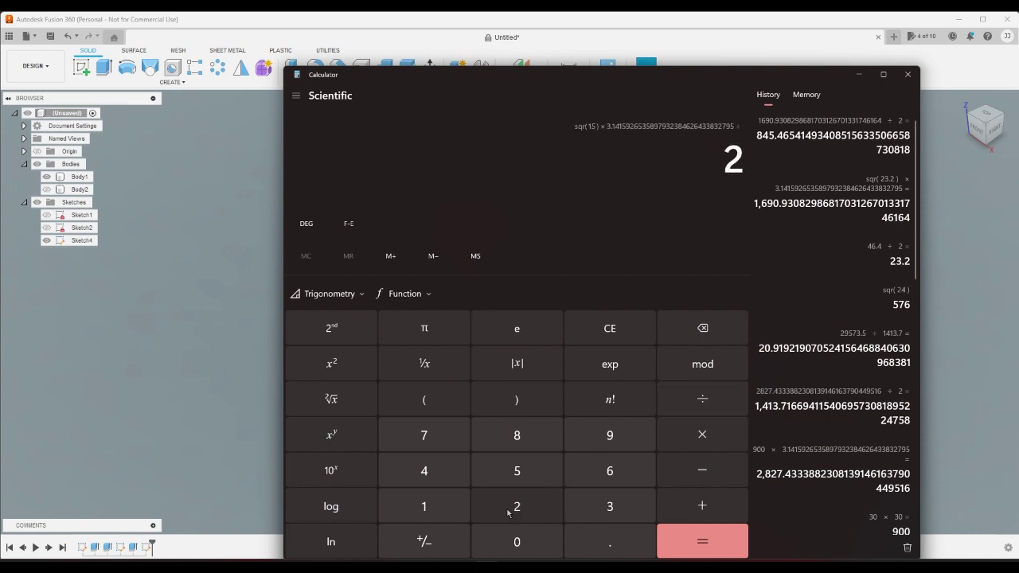
click(682, 540)
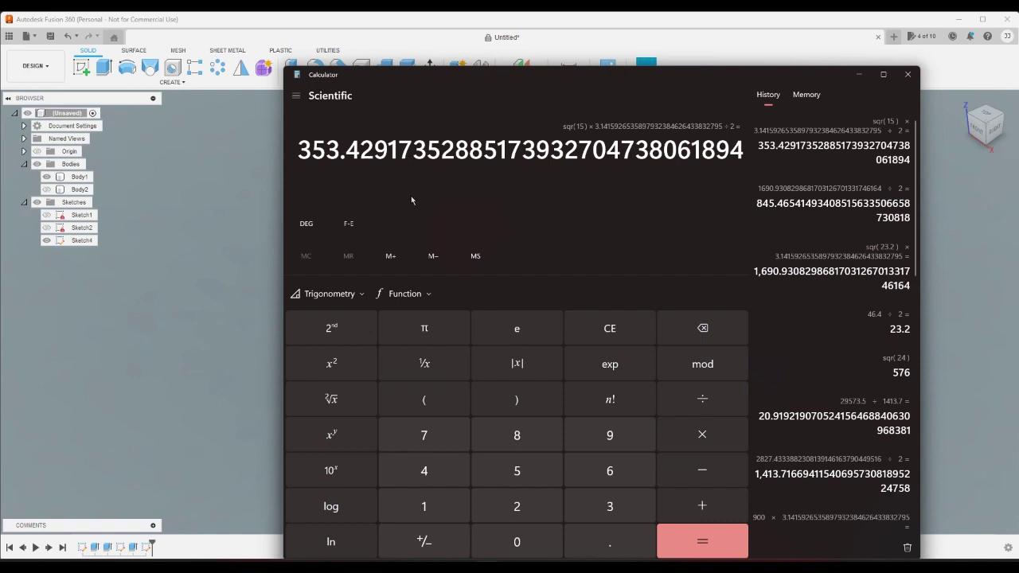
Step: Check the two-tablespoon volume in the browser's unit converter and enter 29573.53 as the dividend in Calculator
click(281, 556)
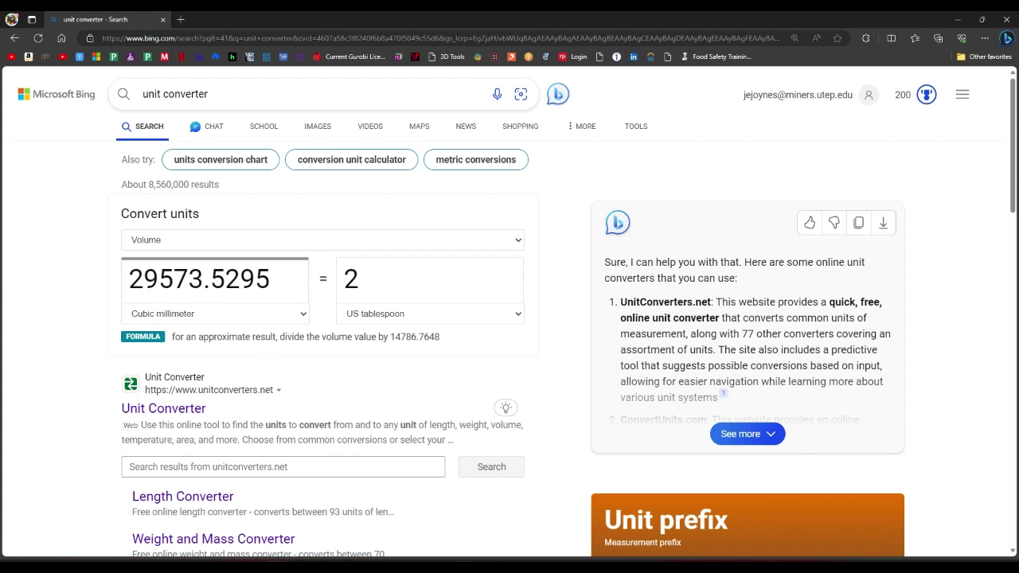
click(462, 557)
click(517, 506)
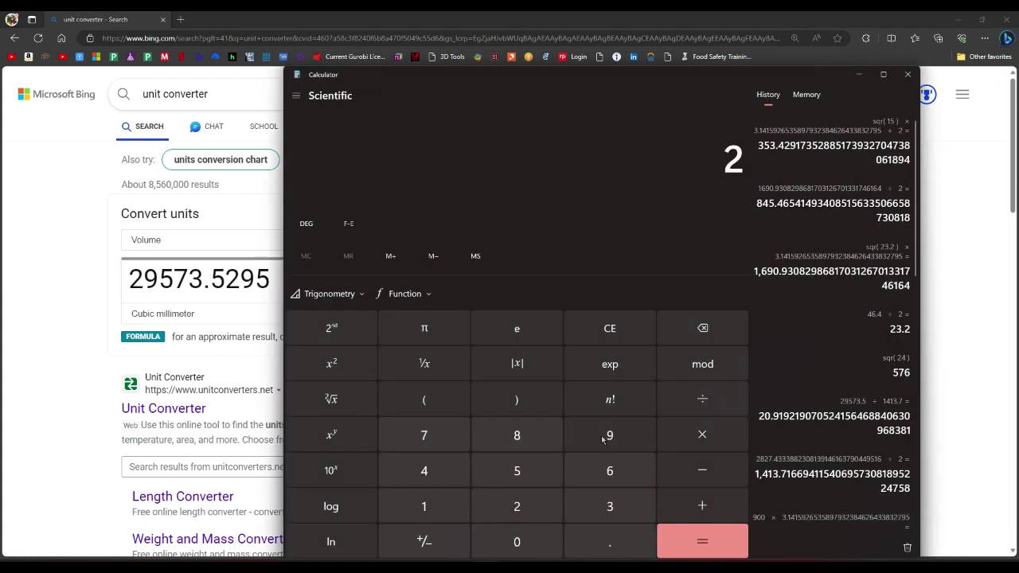
click(603, 438)
click(518, 470)
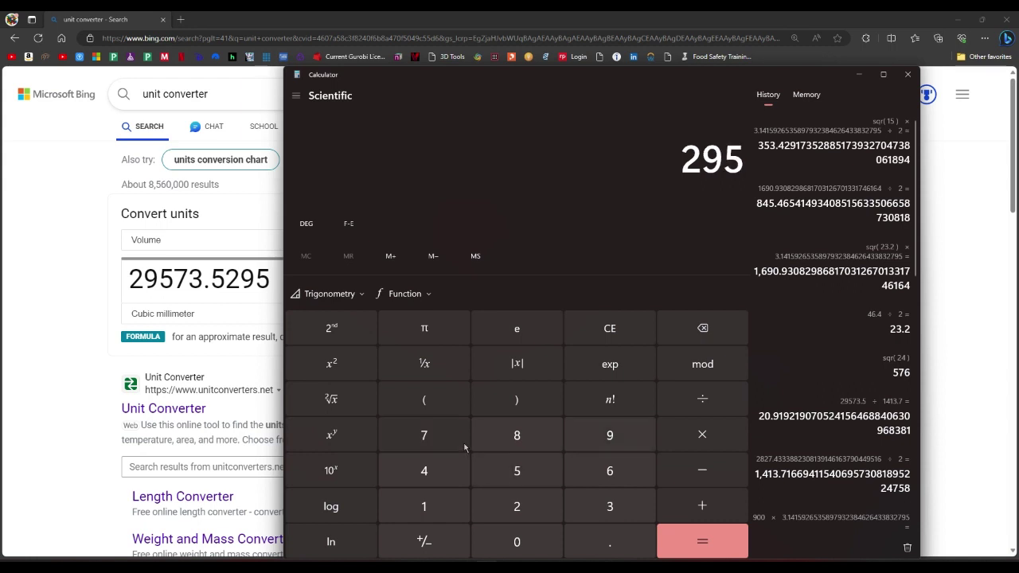
click(465, 447)
click(610, 506)
click(610, 542)
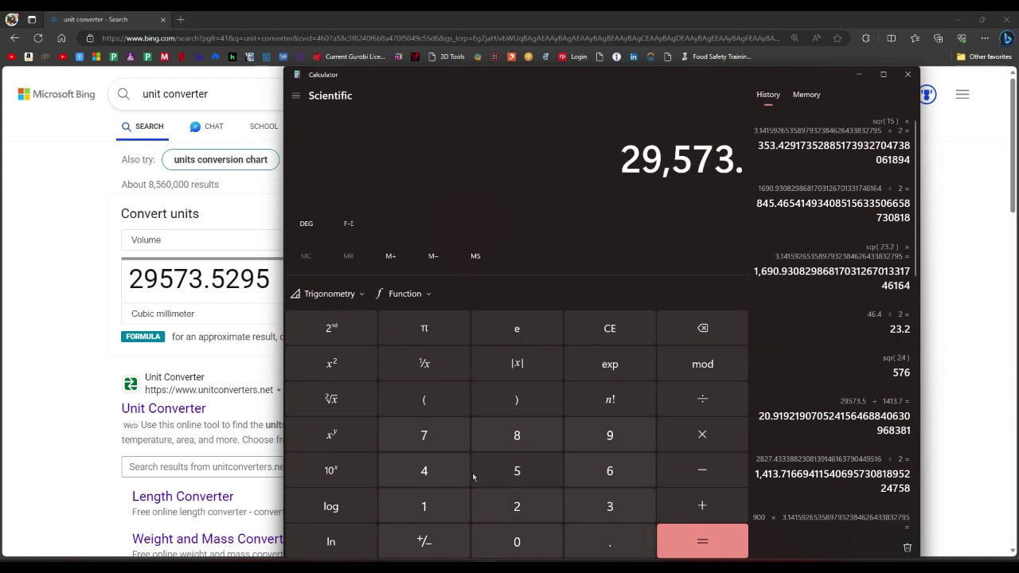
click(517, 471)
click(610, 506)
click(703, 399)
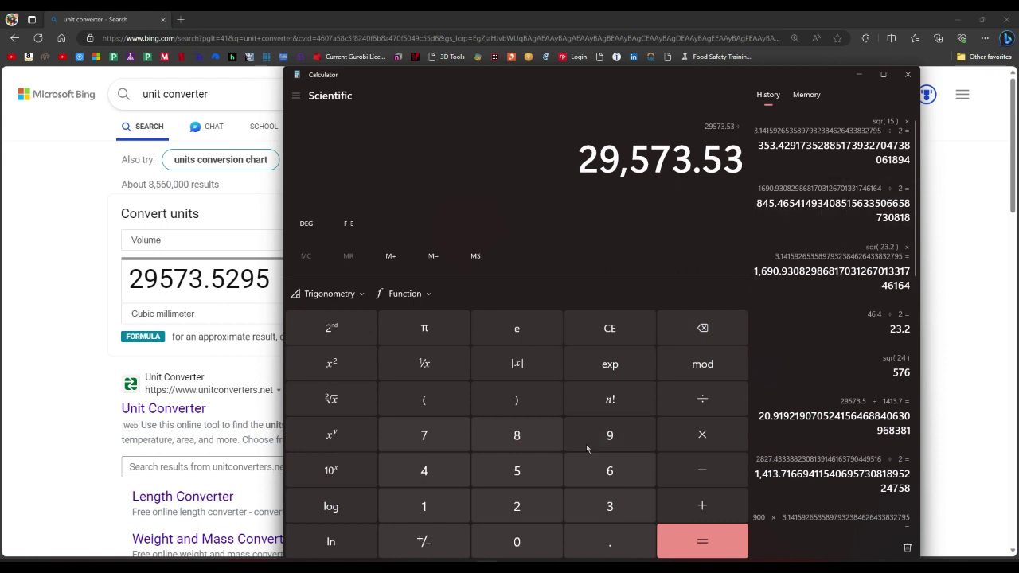
Step: Divide the entered volume by the half-circle area of 353.43 to get the required length
click(593, 508)
click(517, 470)
click(610, 507)
click(610, 542)
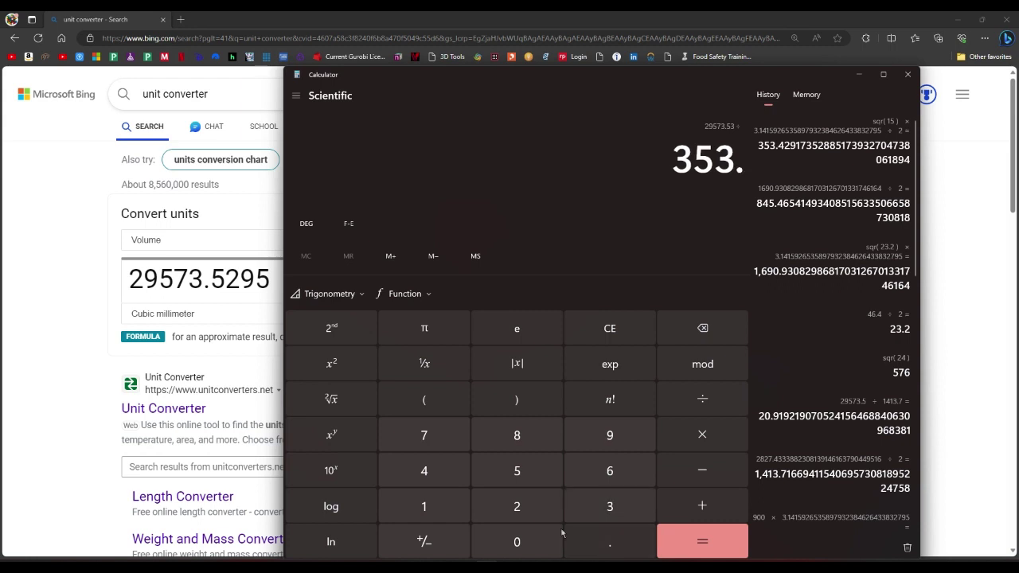
click(424, 470)
click(610, 506)
click(709, 546)
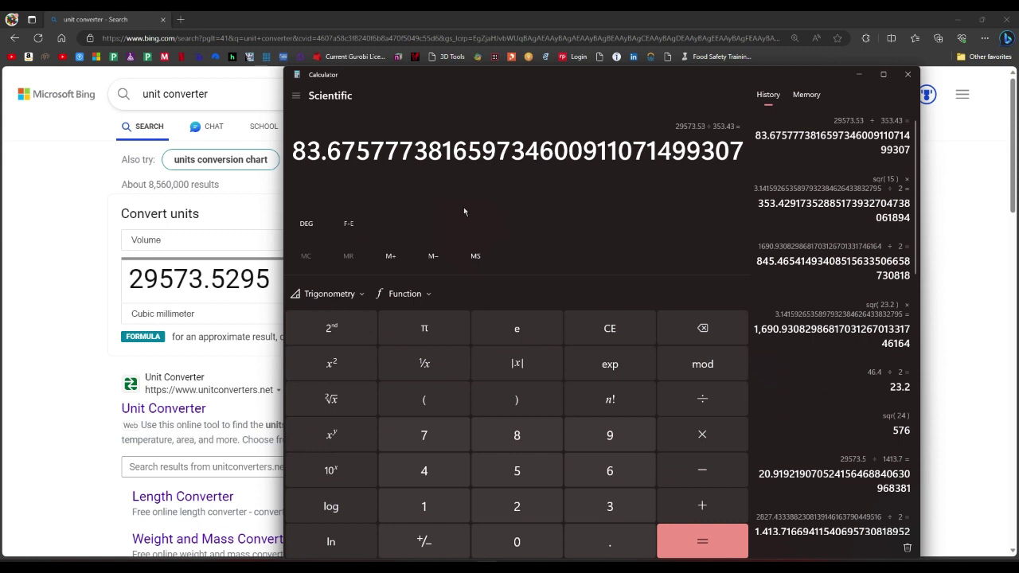
Step: Switch to Fusion 360, set the first sketch's outer circle diameter to 42.4 mm, and finish it in the home view
mouse_move(464, 565)
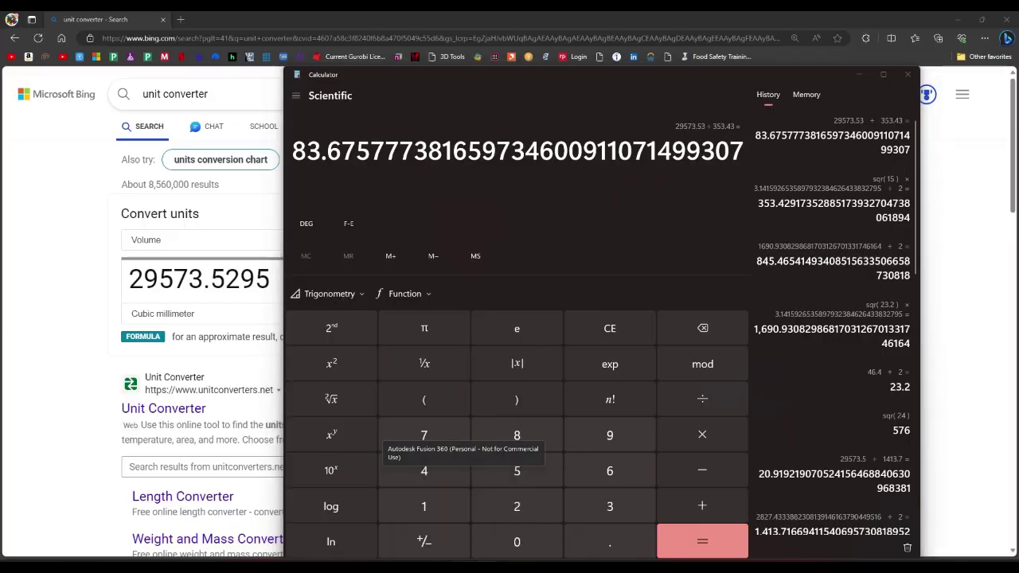
click(466, 513)
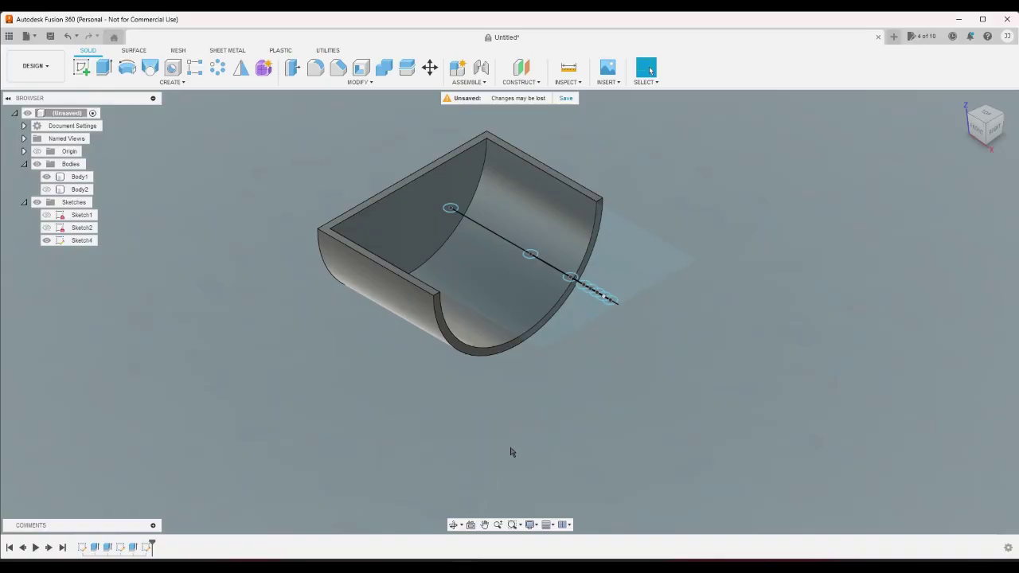
double_click(82, 548)
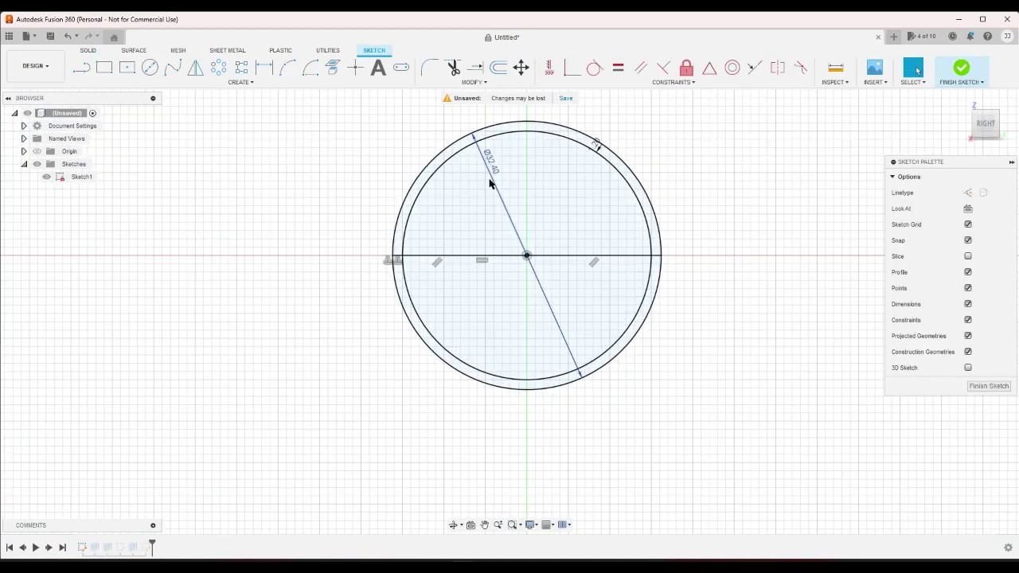
double_click(491, 183)
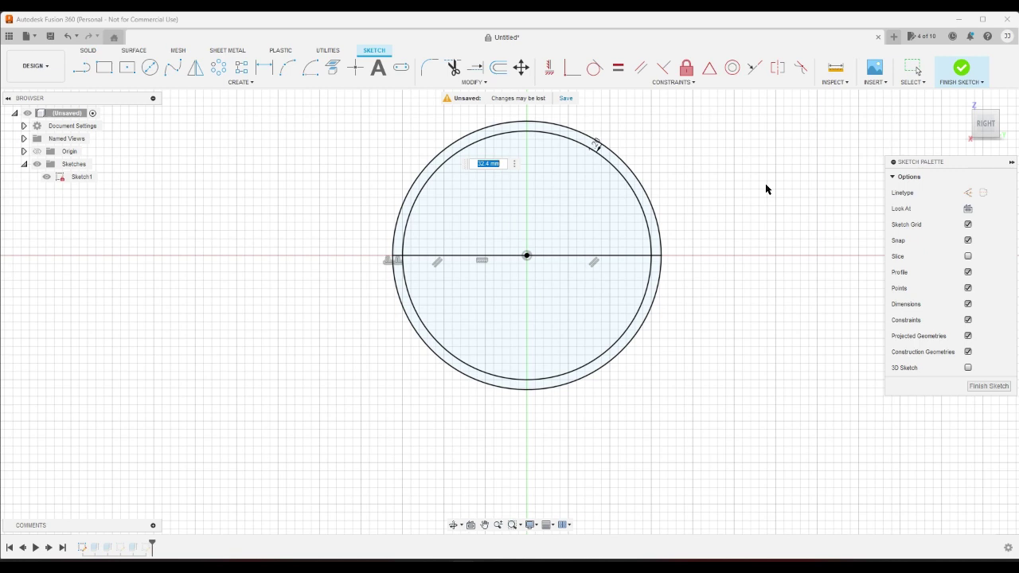
text(42.4)
key(Return)
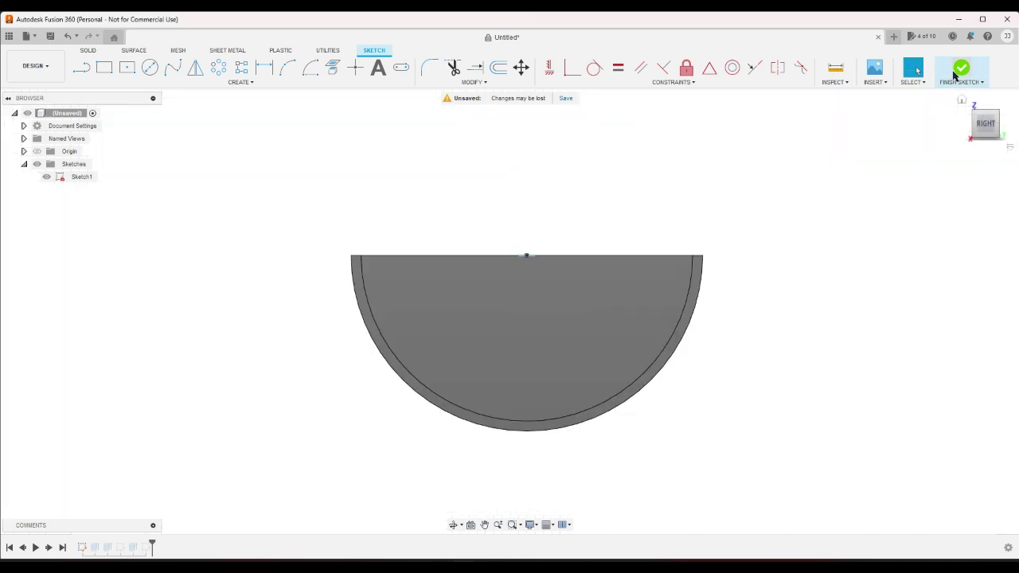
click(961, 70)
click(962, 101)
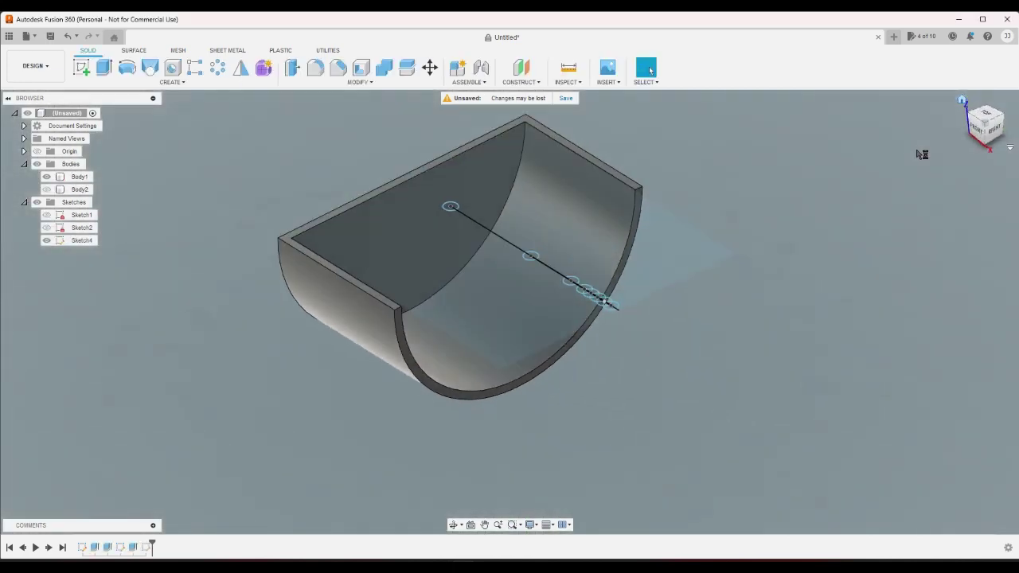
Step: Switch to Calculator over the unit converter page and enter 400, the square of the 20 mm inner radius
mouse_move(486, 567)
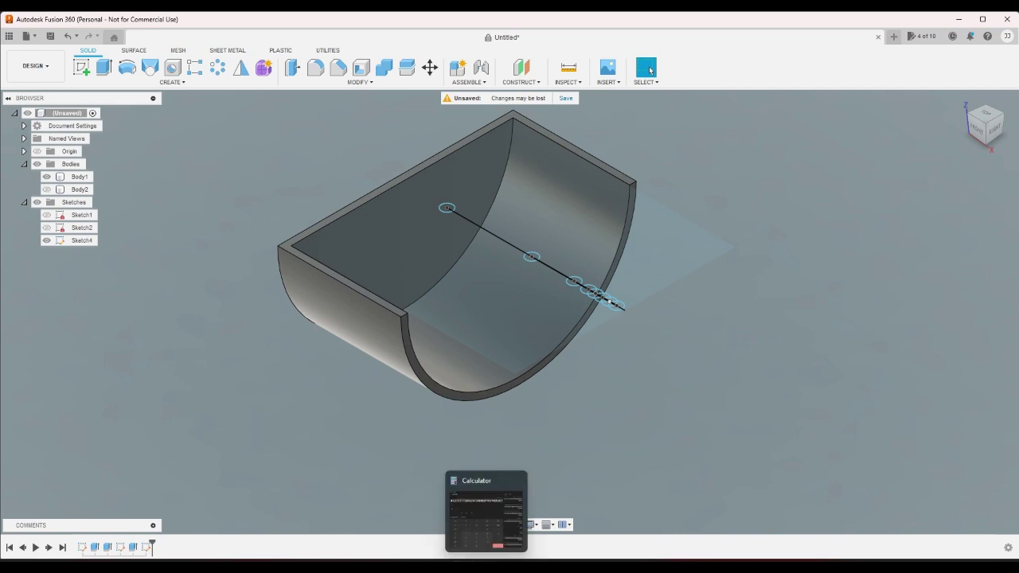
click(466, 567)
click(487, 567)
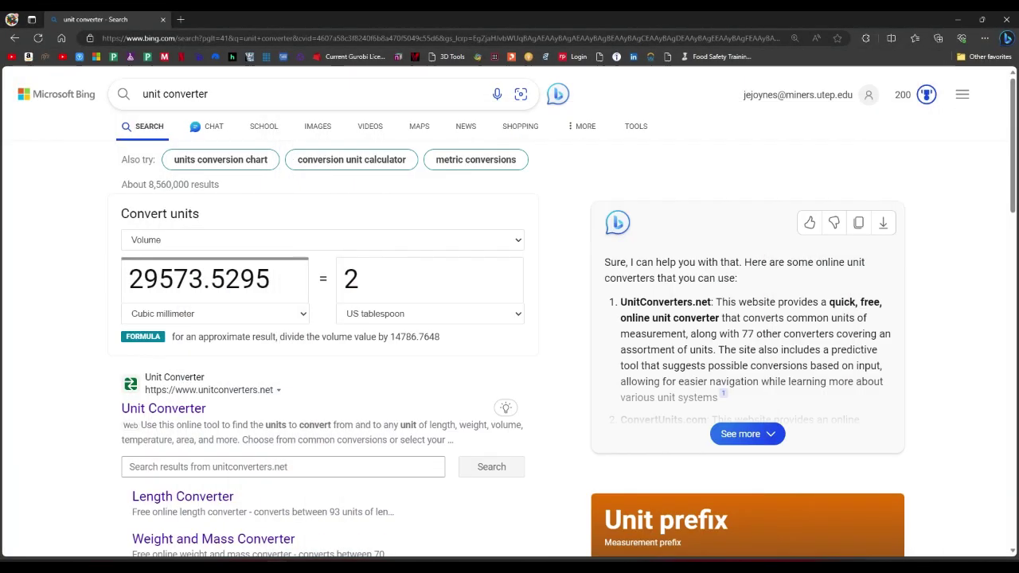
click(487, 567)
click(424, 470)
click(517, 542)
click(517, 541)
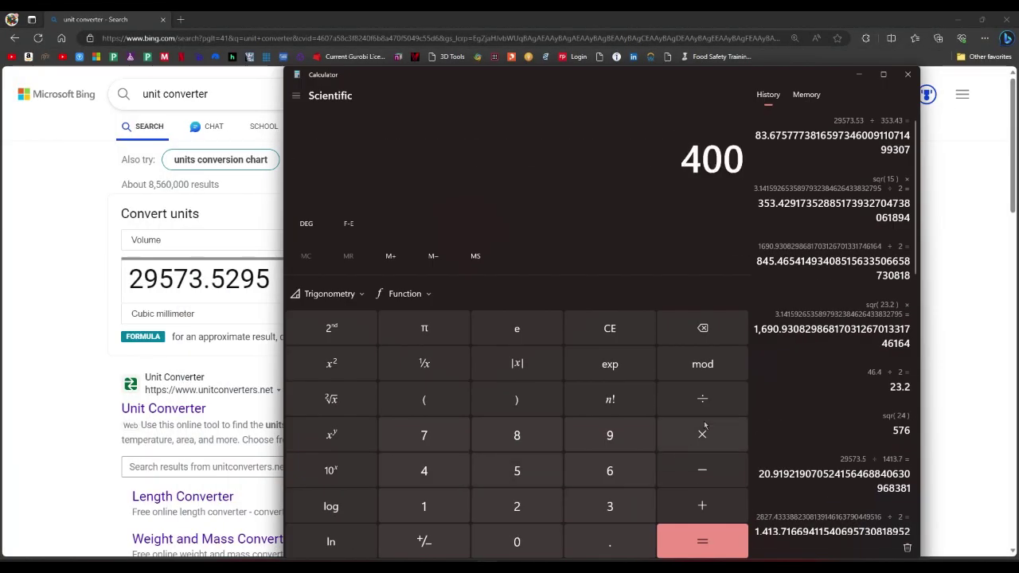
Step: Multiply 400 by π and divide the product by 2
click(703, 433)
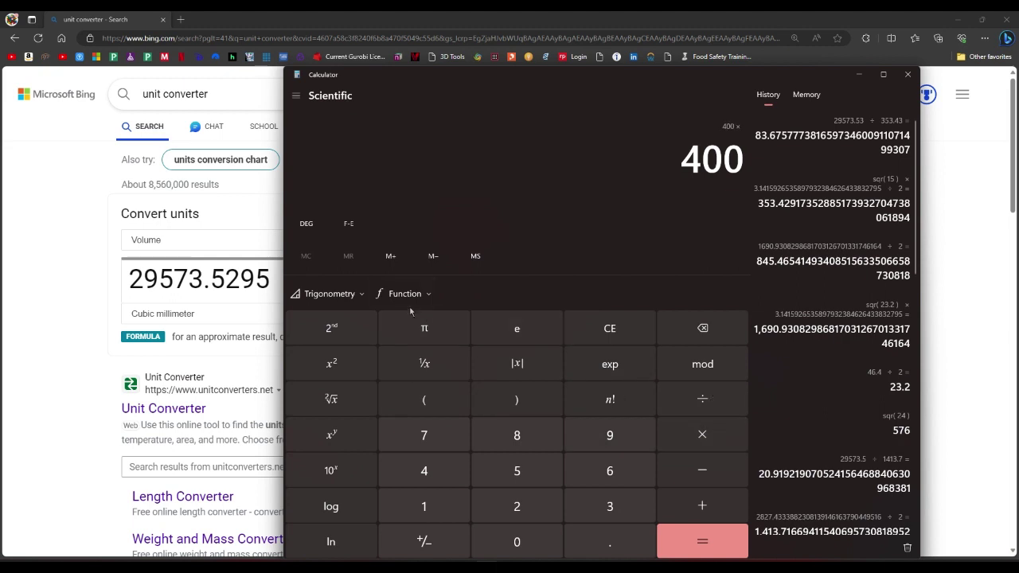
click(423, 328)
click(705, 538)
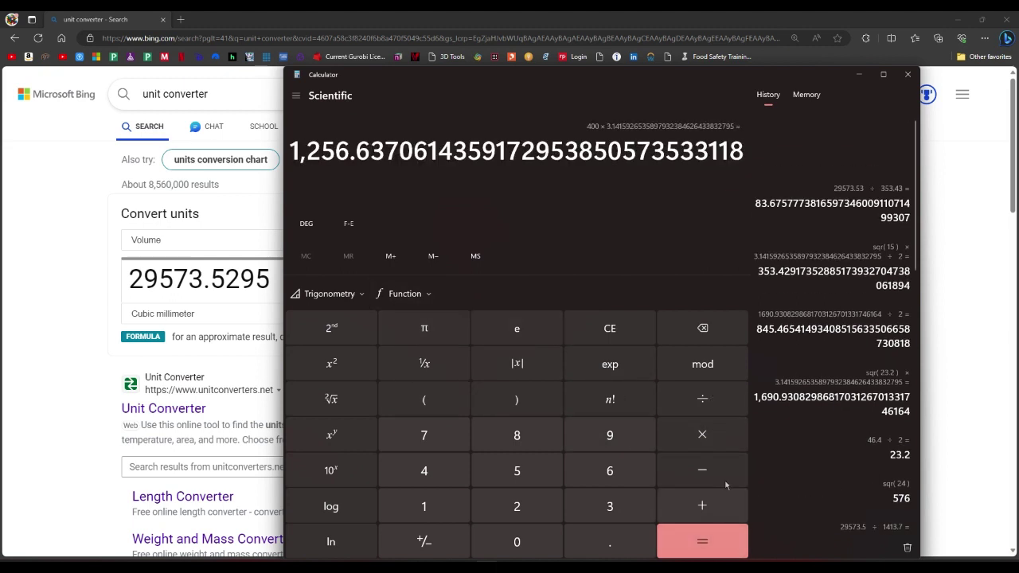
click(703, 399)
click(548, 509)
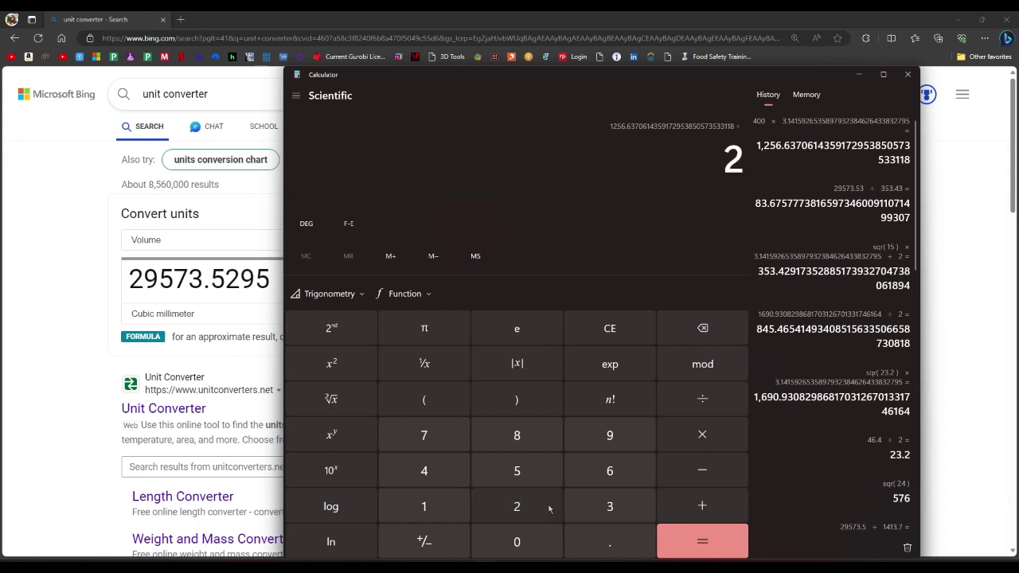
click(700, 541)
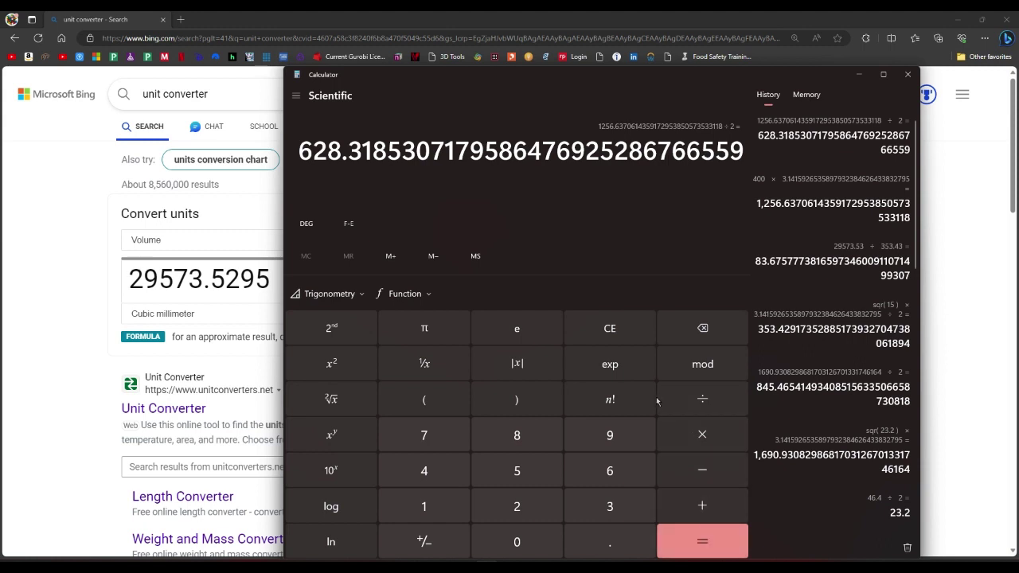
Step: Divide 29573.53 by 628.32 to find the required cavity length
click(518, 505)
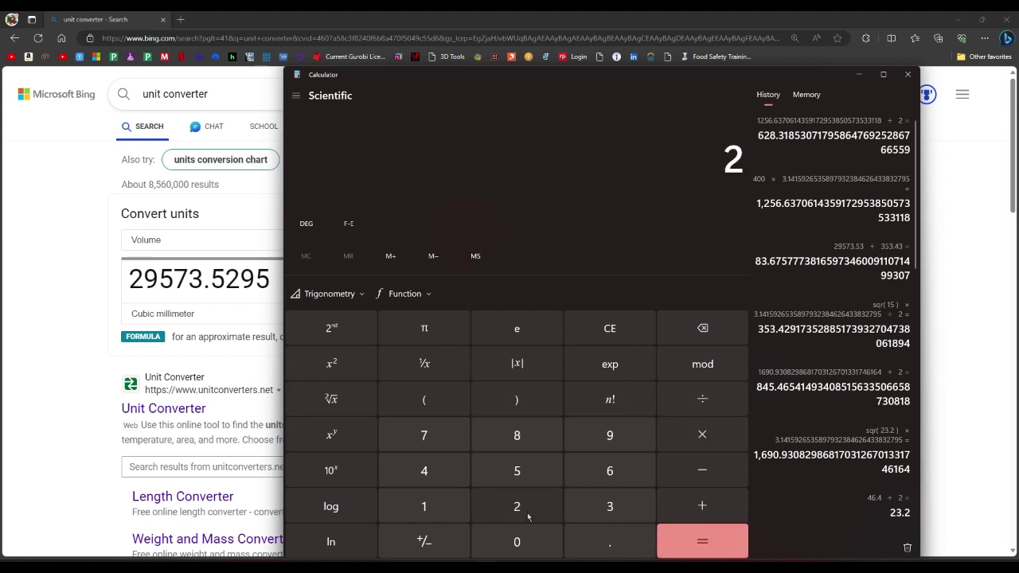
text(9)
click(523, 470)
click(430, 437)
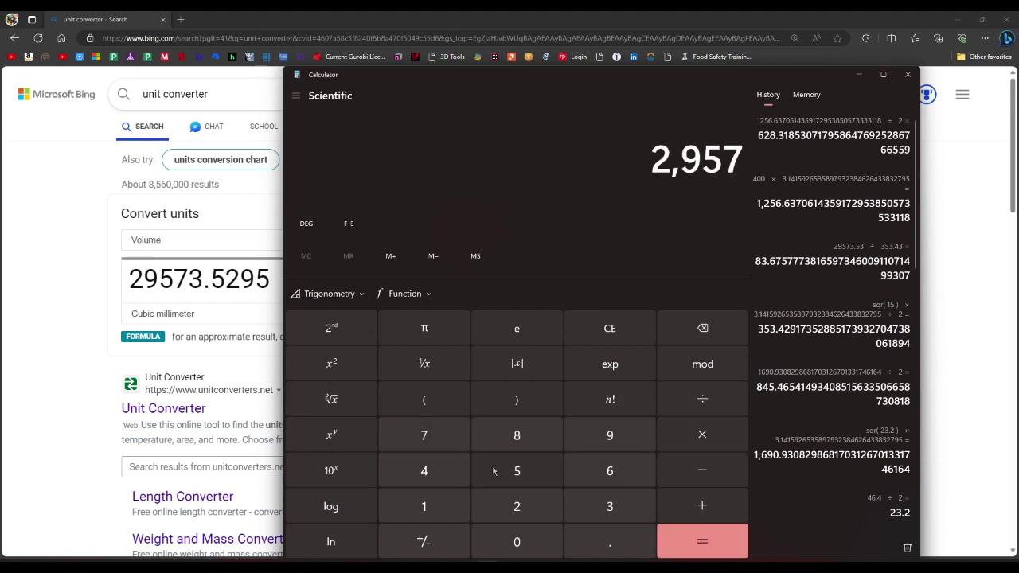
click(580, 516)
click(596, 540)
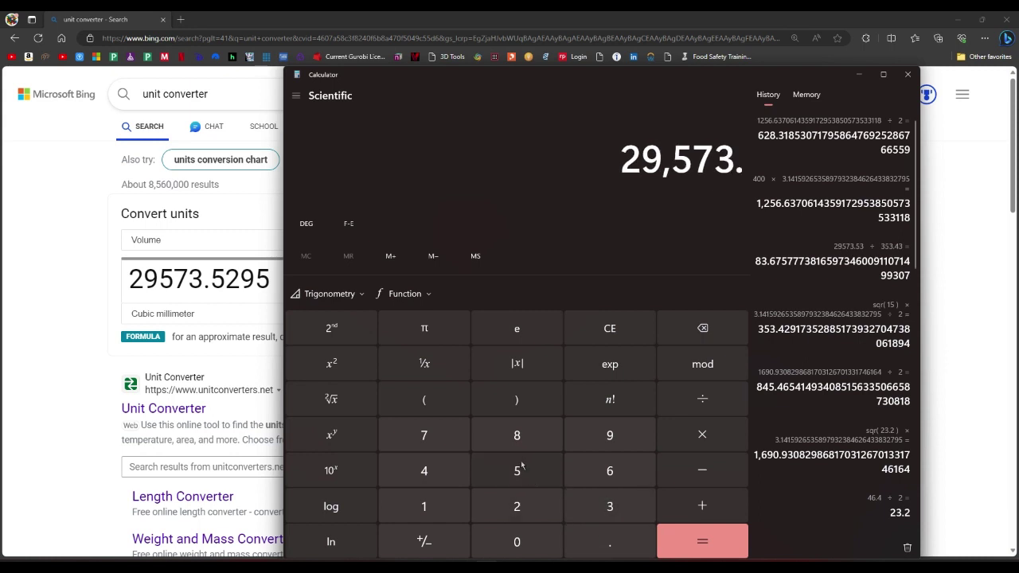
click(522, 471)
click(593, 507)
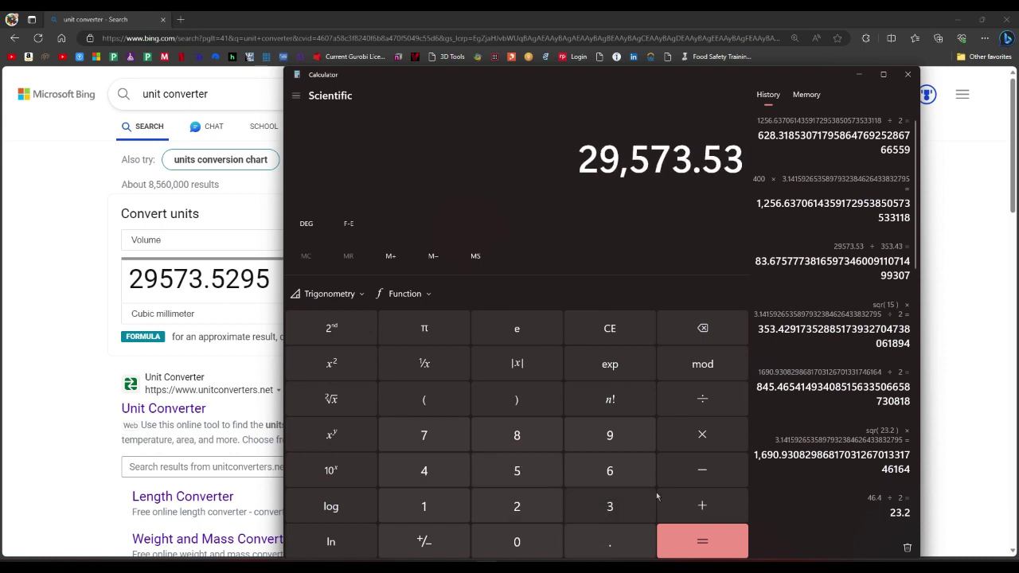
click(725, 410)
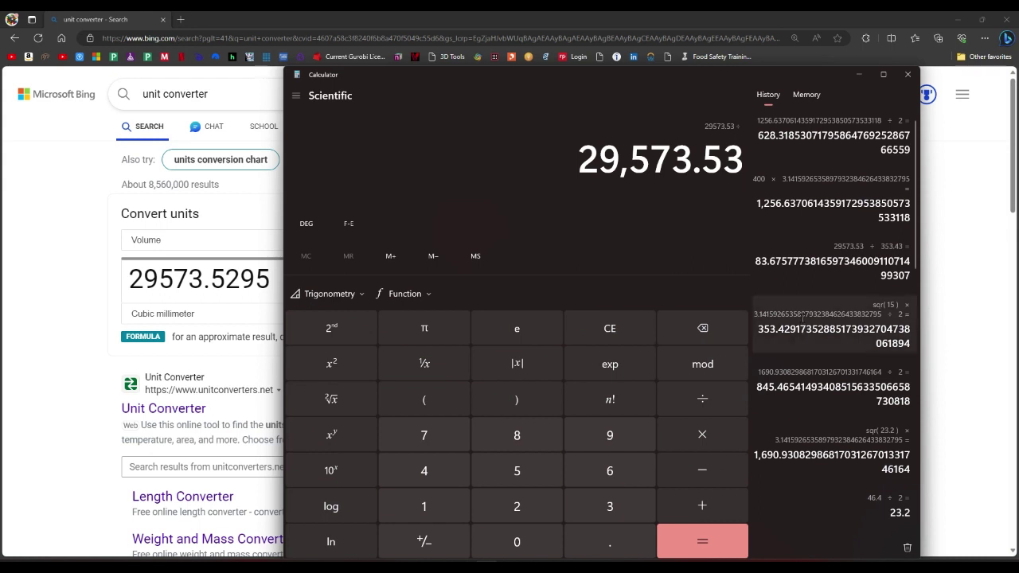
click(589, 471)
click(522, 510)
click(522, 442)
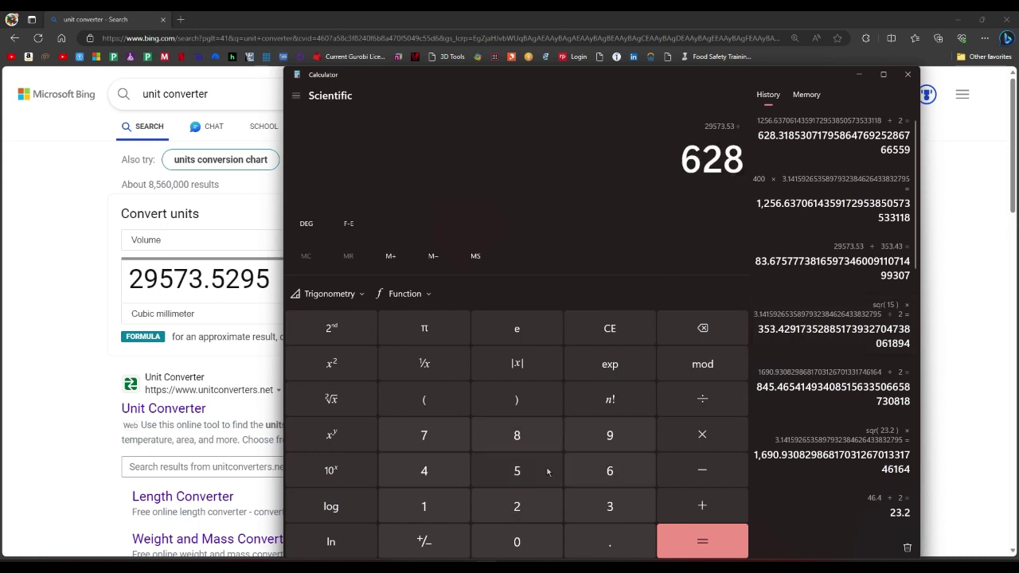
click(614, 550)
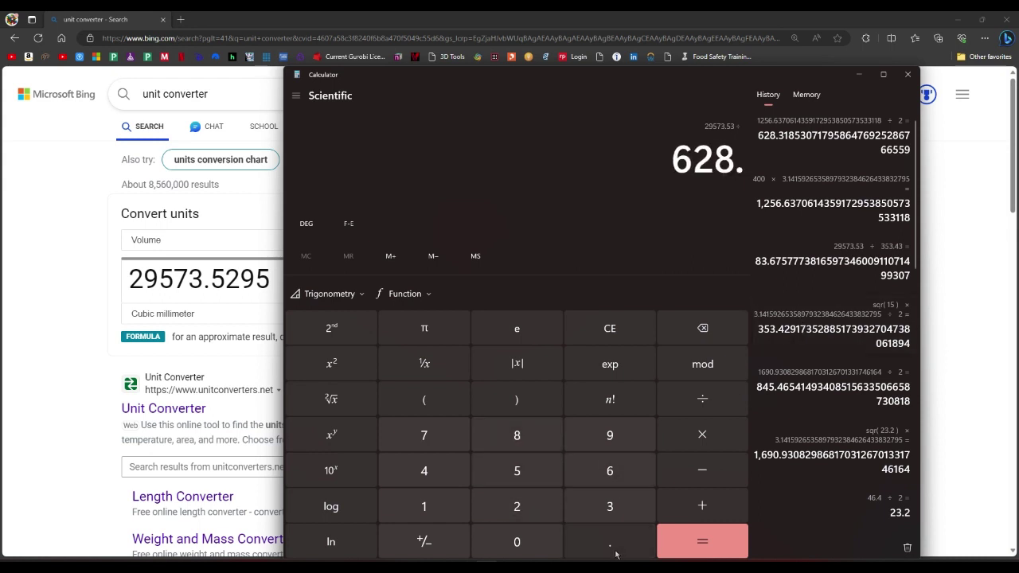
click(610, 507)
click(521, 508)
click(705, 543)
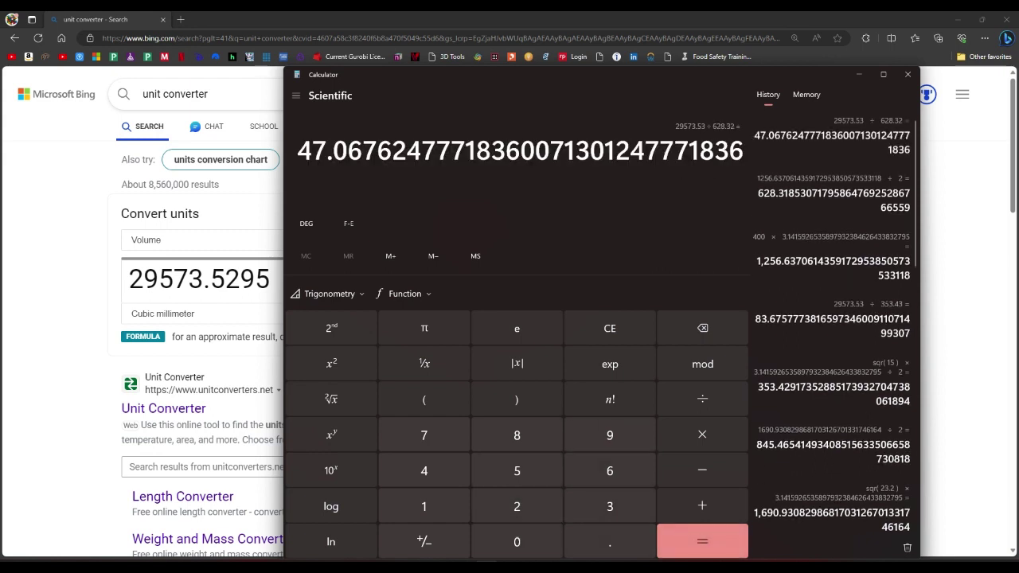
Step: Switch to Fusion 360 and set the outer shell's extrusion distance to 48 mm
click(439, 558)
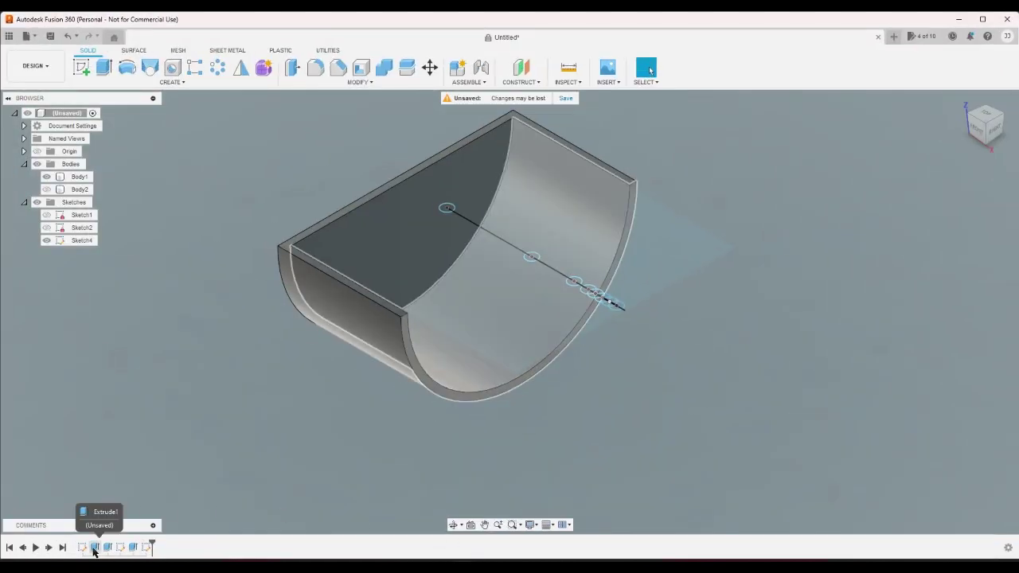
double_click(94, 548)
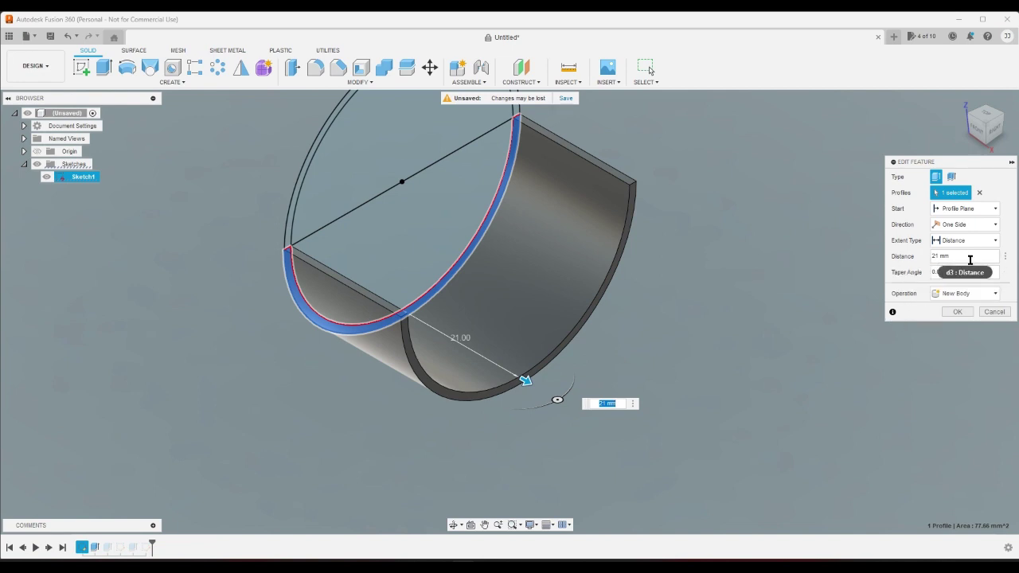
click(970, 257)
text(20)
key(Return)
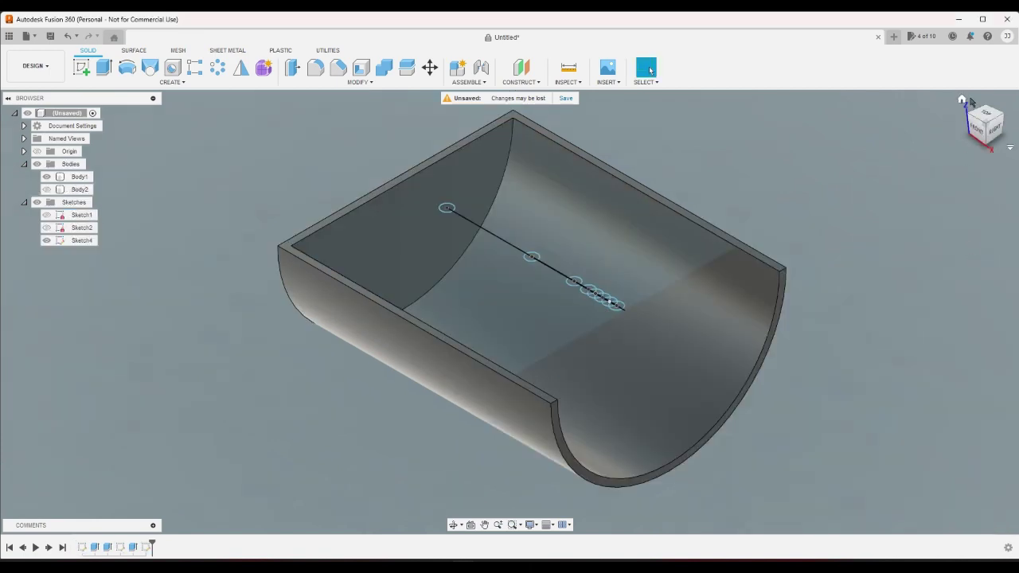
Step: Show the inner half-round body and check the extrusion settings of the outer shell and its end wall
click(981, 111)
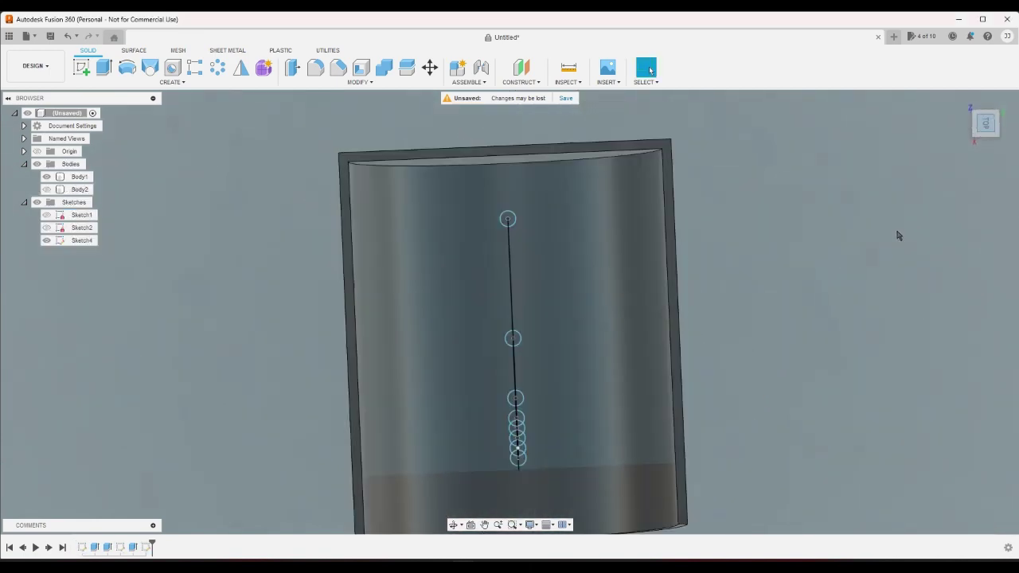
click(963, 101)
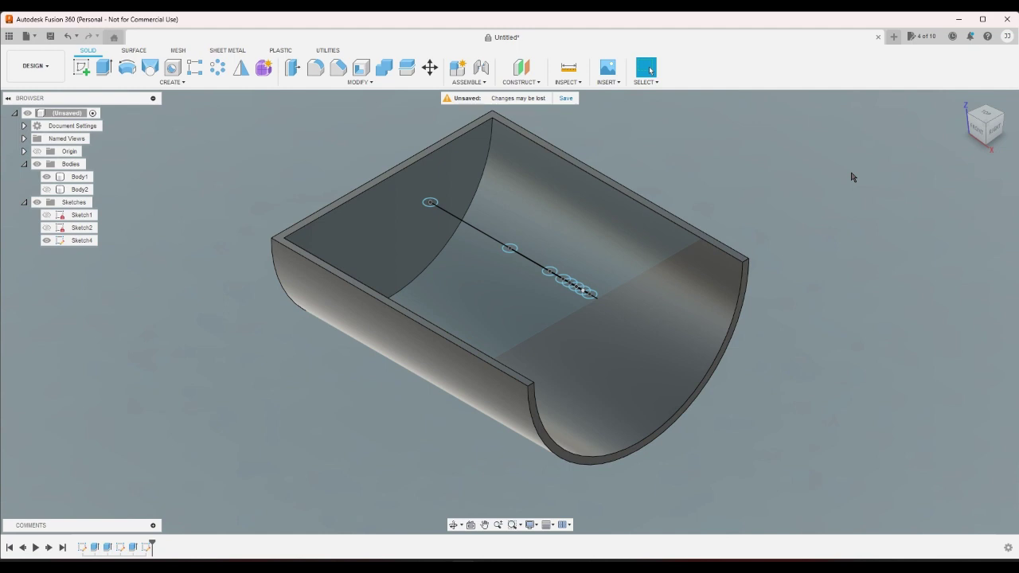
click(46, 190)
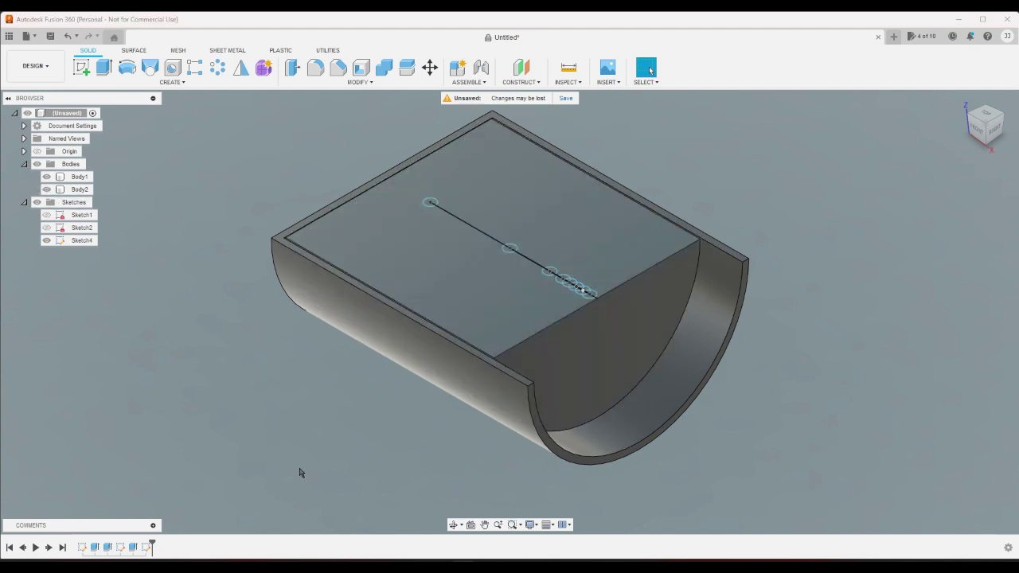
double_click(99, 548)
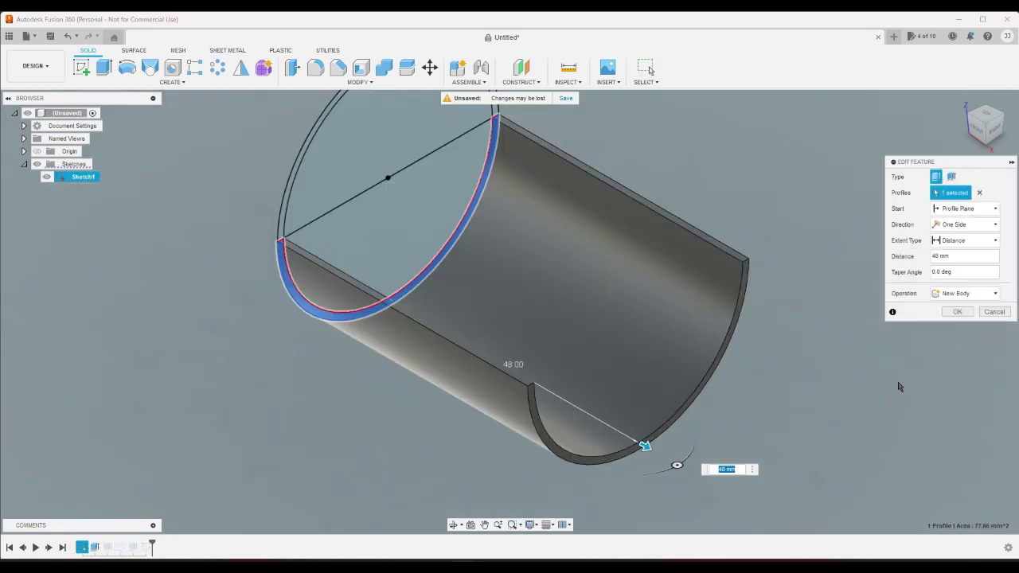
click(959, 314)
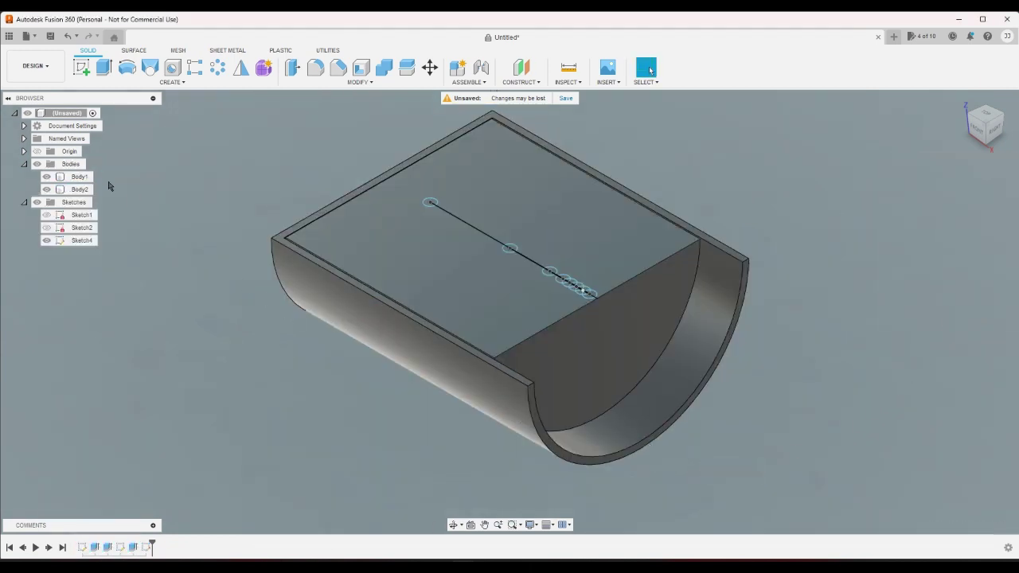
double_click(109, 548)
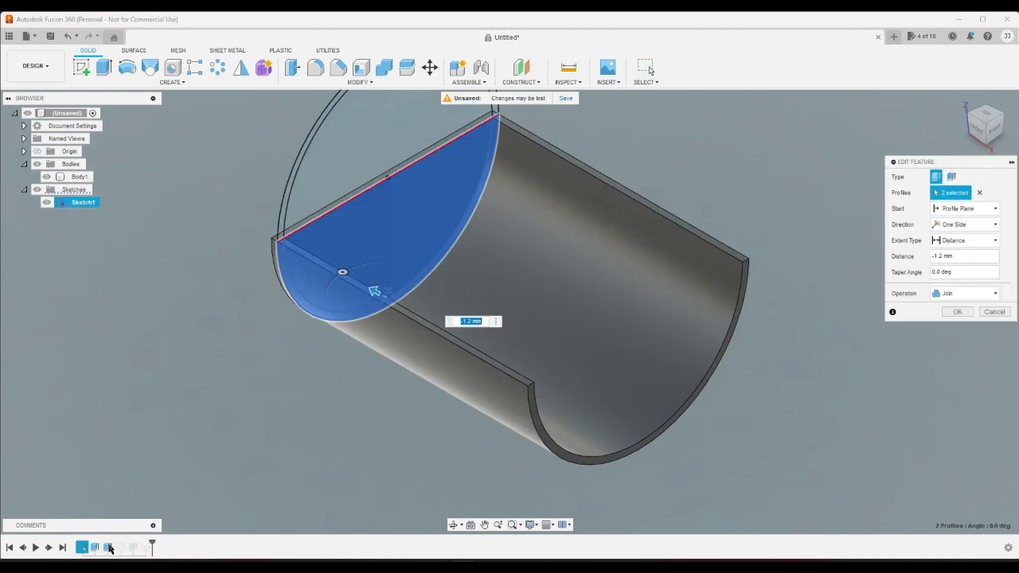
click(986, 313)
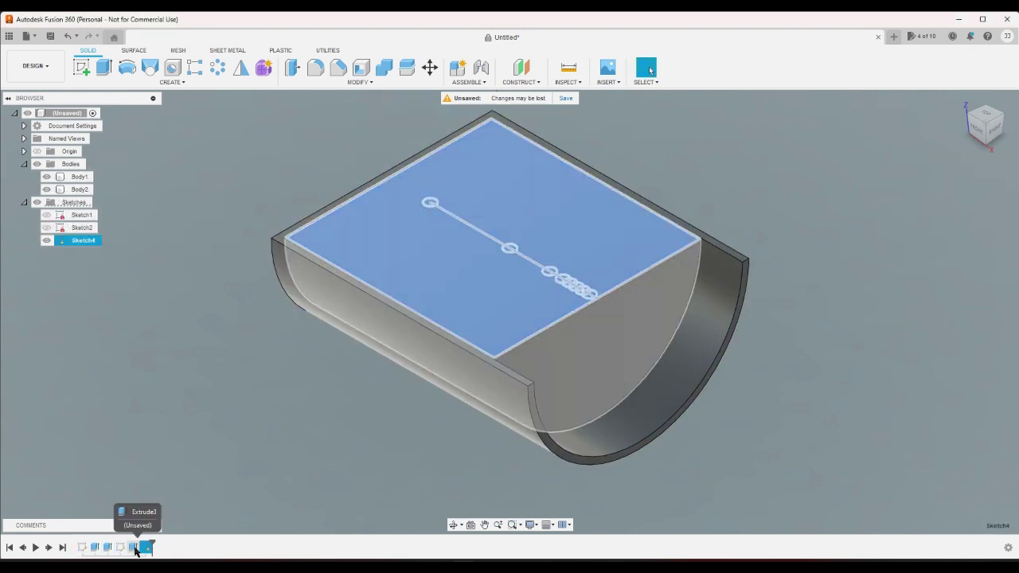
Step: Set the inner half-round body's extrusion distance to 58 mm
double_click(134, 548)
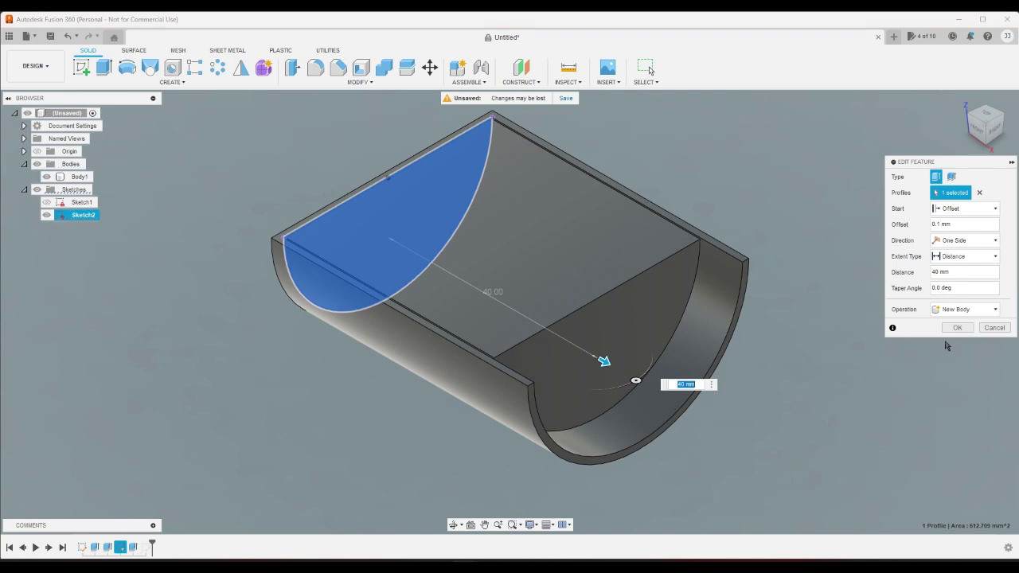
click(975, 272)
double_click(976, 272)
text(60)
key(Return)
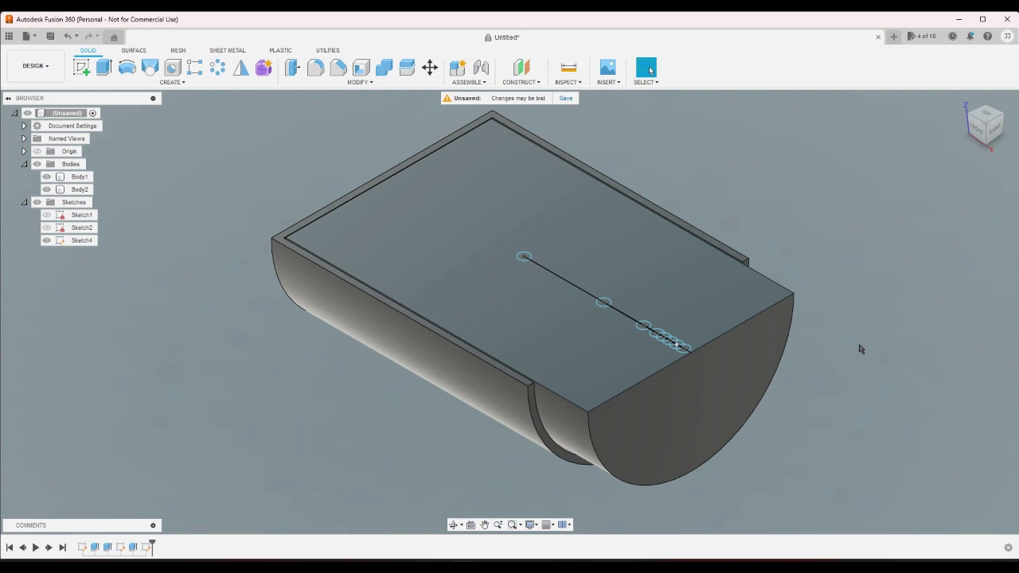
Step: Set the outer shell's extrusion distance to 58 mm
double_click(84, 548)
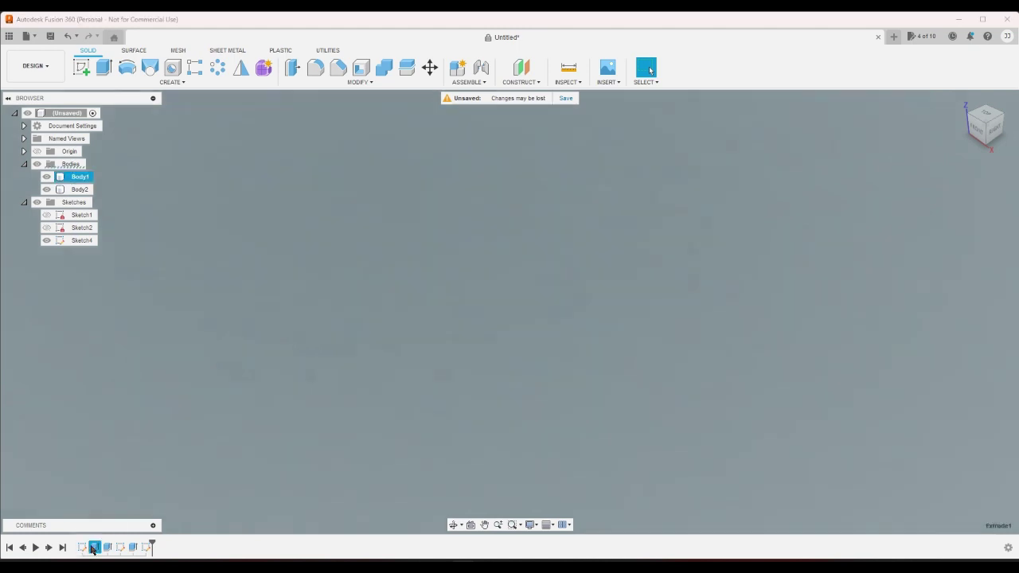
click(953, 257)
text(50)
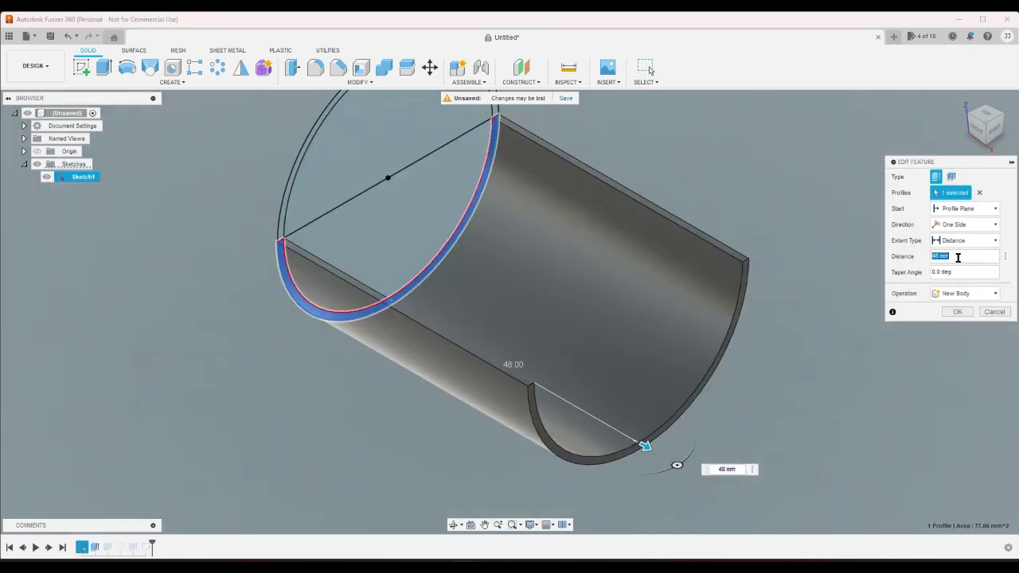
key(Return)
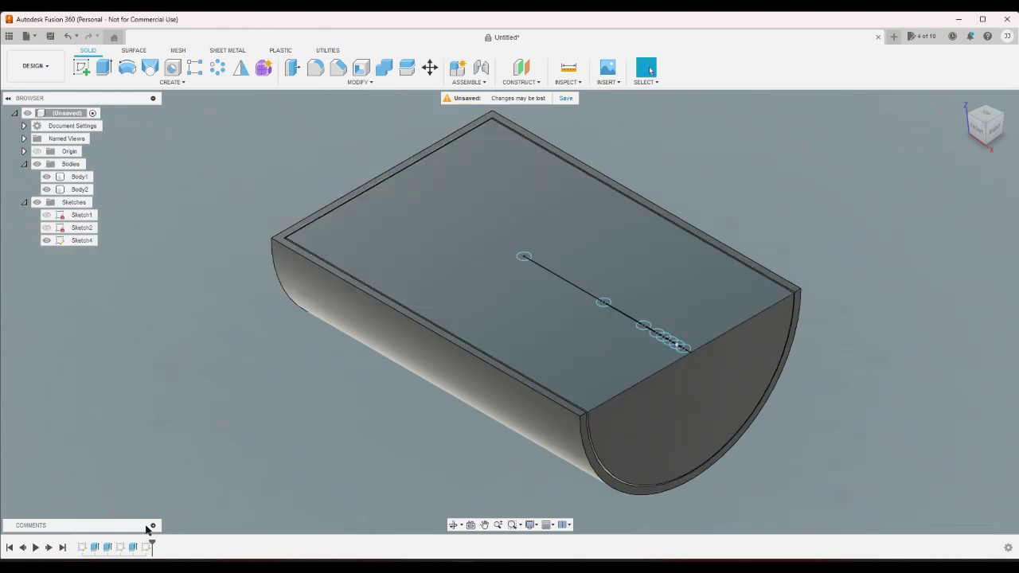
Step: Set the inner half-round body's extrusion distance to 68 mm
double_click(136, 550)
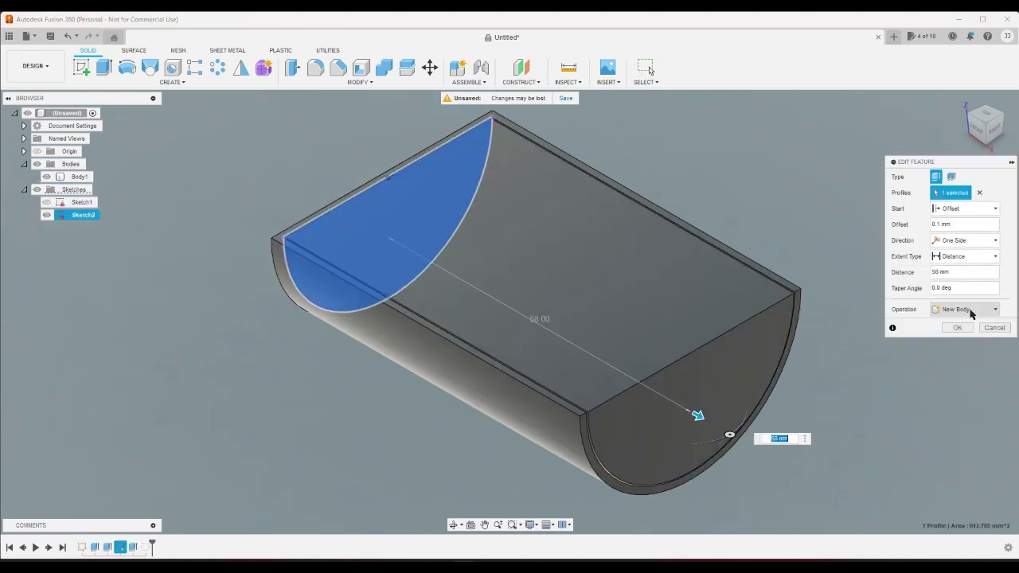
click(958, 275)
text(60)
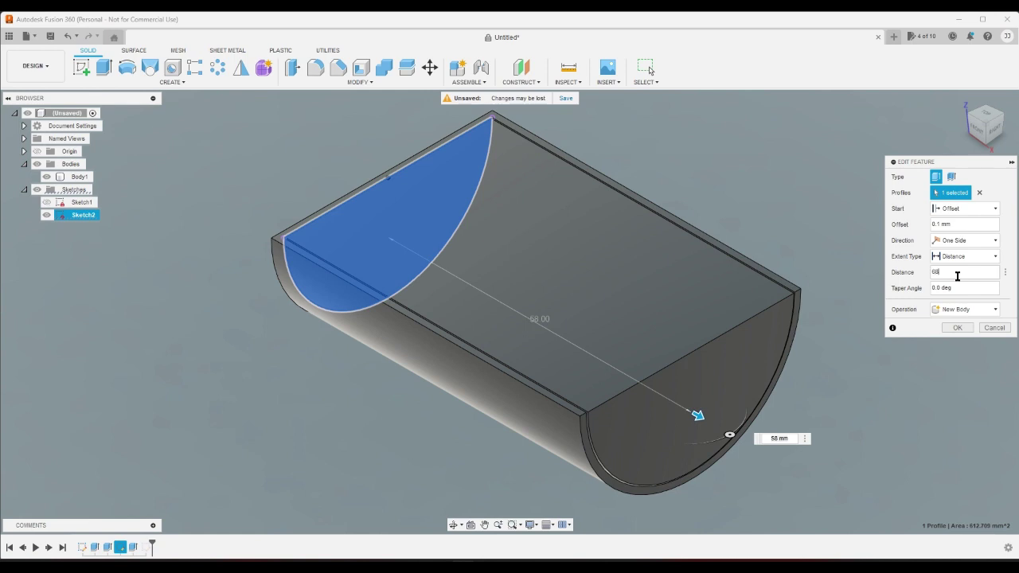
key(Return)
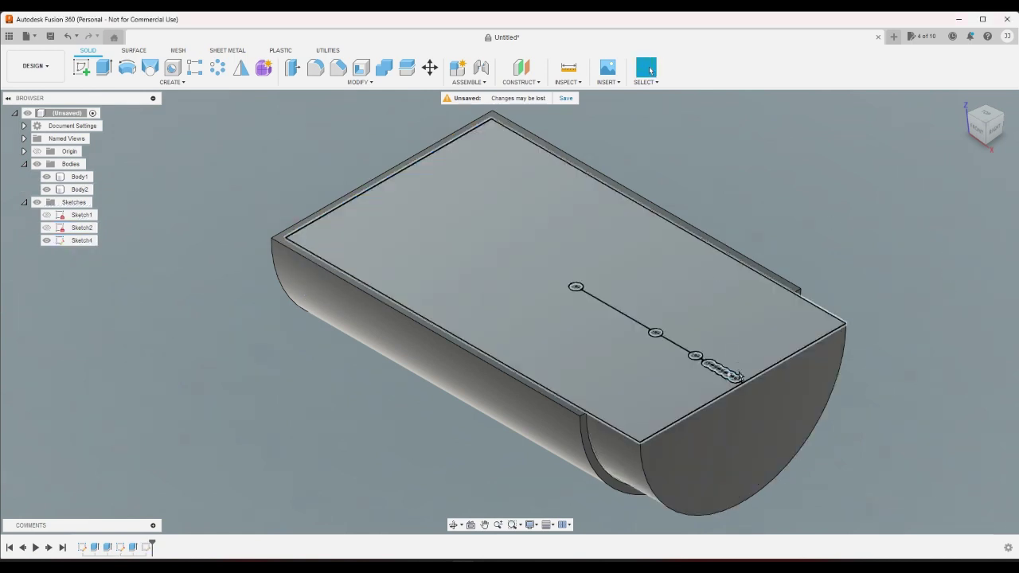
click(439, 179)
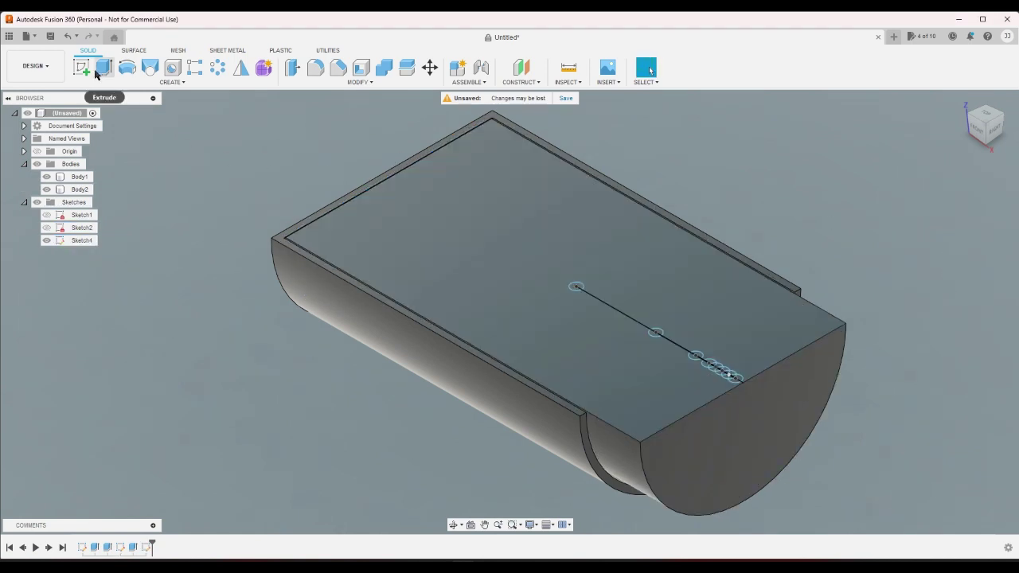
Step: In the sketch with the row of circles, set the distance between the two outermost circles to 48 mm and finish the sketch
double_click(146, 547)
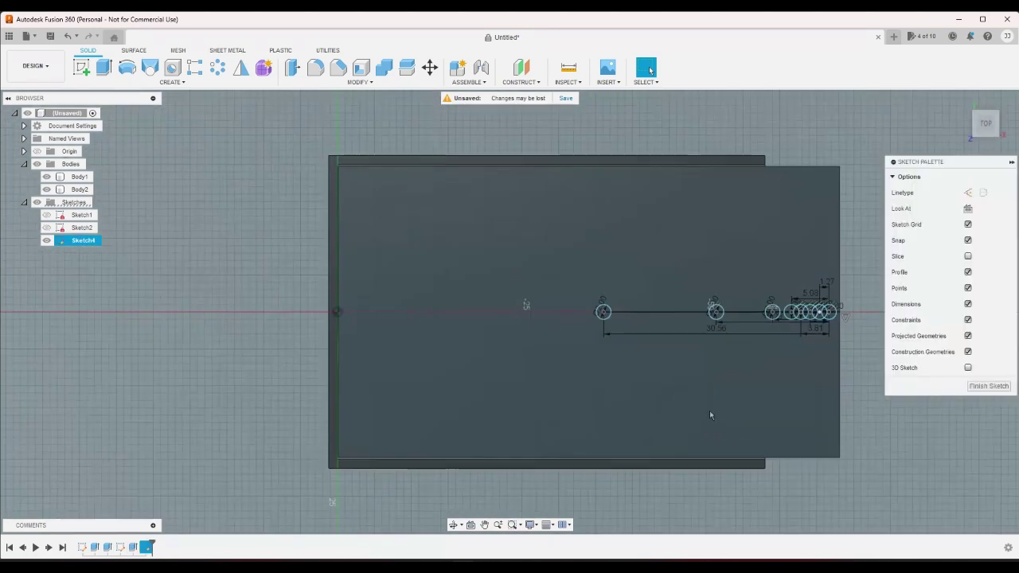
click(706, 333)
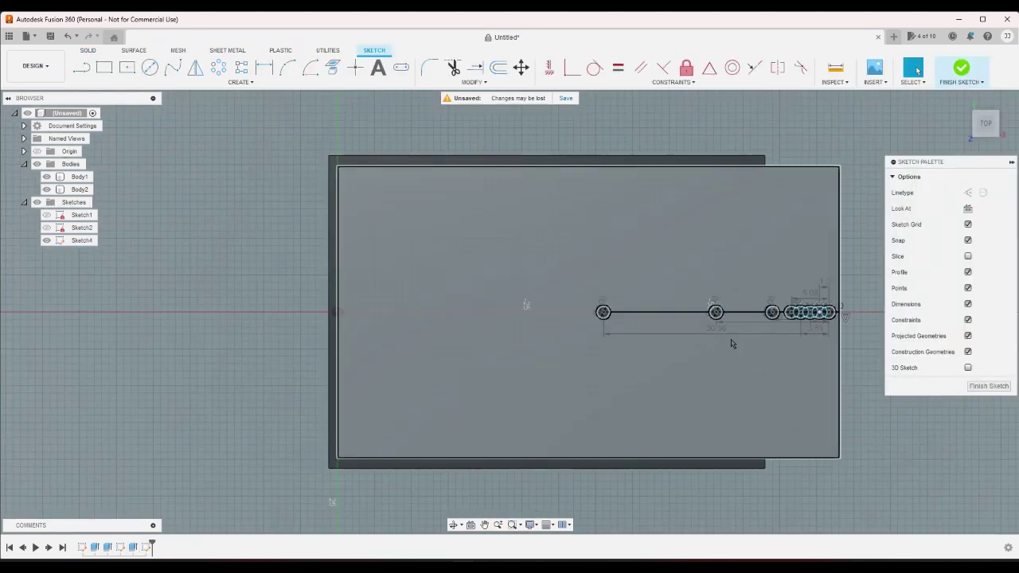
double_click(733, 341)
text(48)
key(Return)
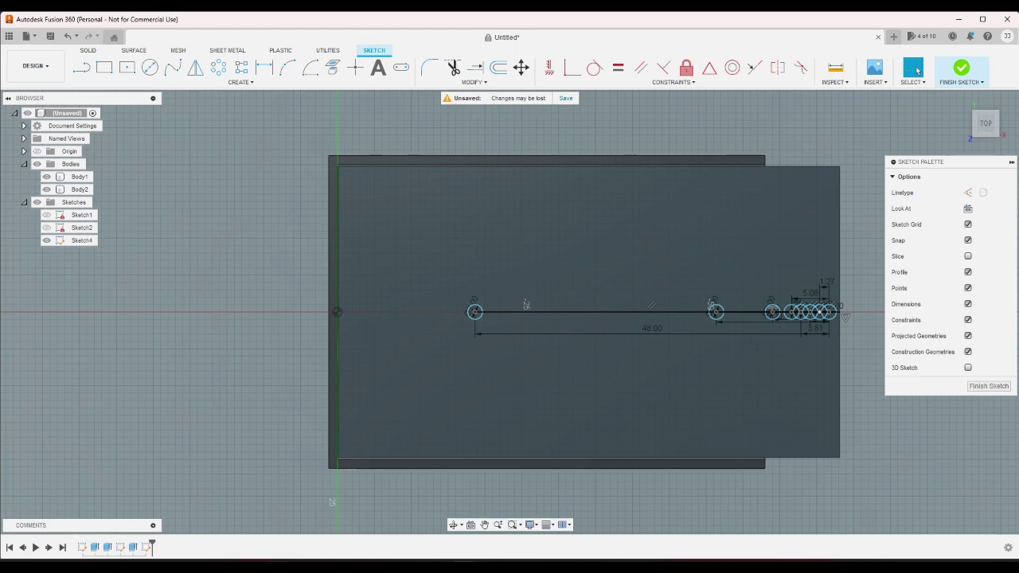
click(962, 69)
Step: Try sliding the inner half-round body lengthwise out of the shell to inspect the exposed cavity, and undo the move
key(m)
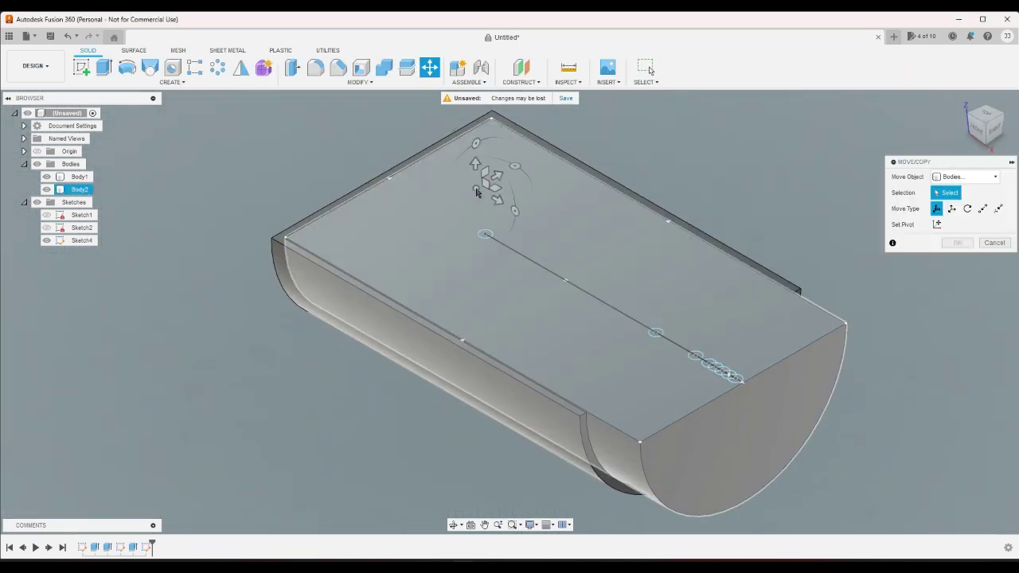
click(500, 199)
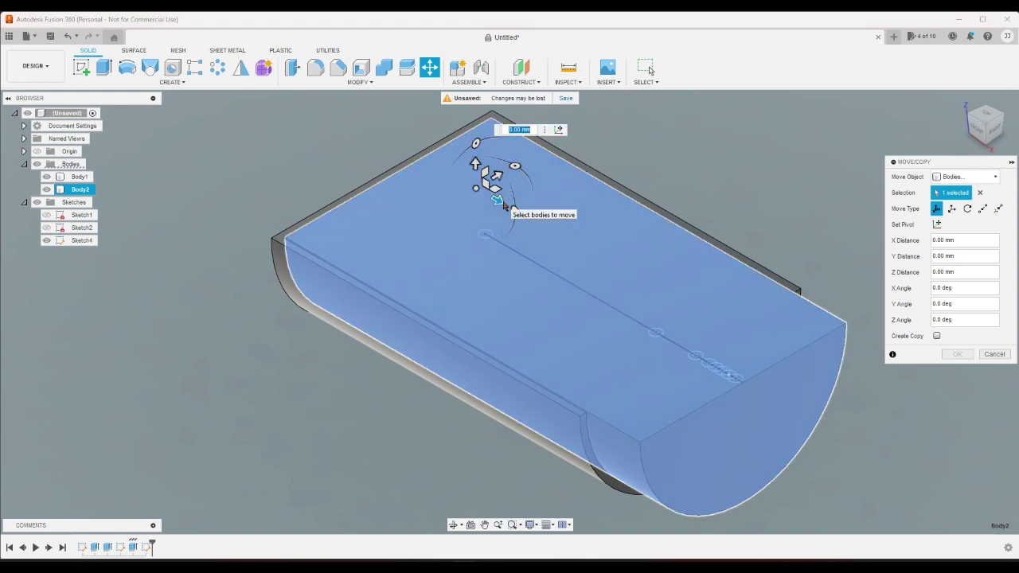
text(50)
key(Return)
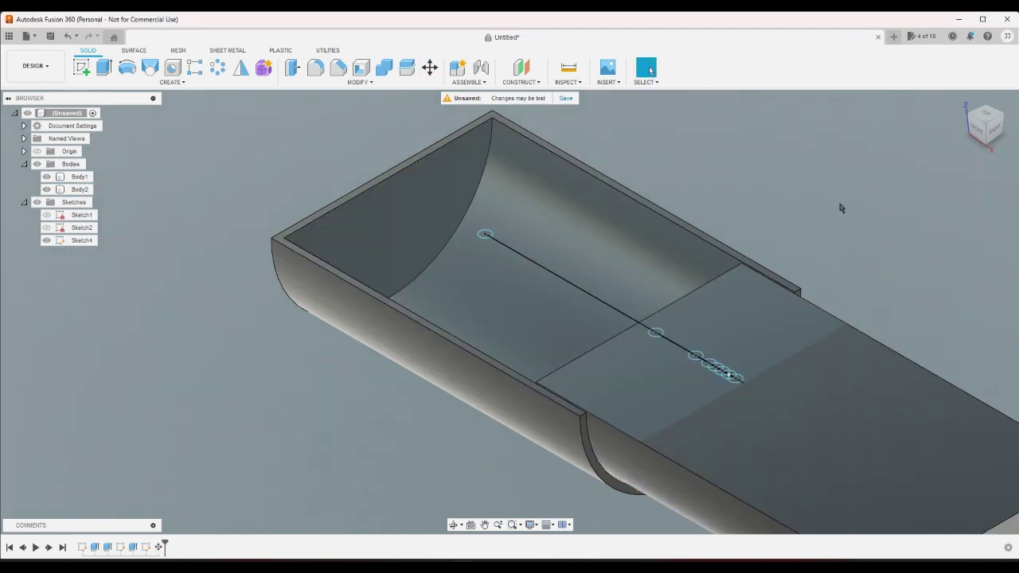
drag(981, 125, 844, 257)
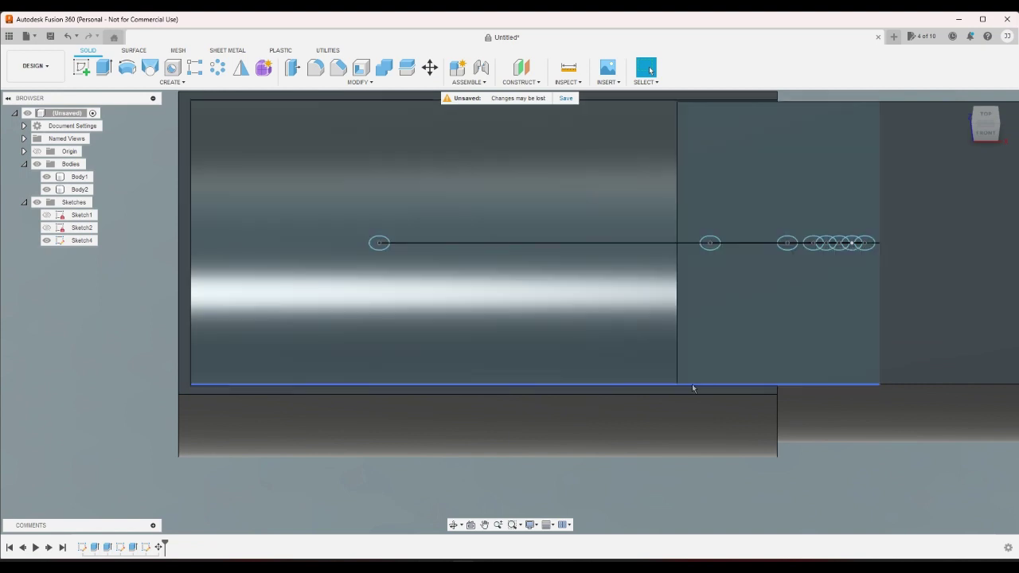
click(755, 396)
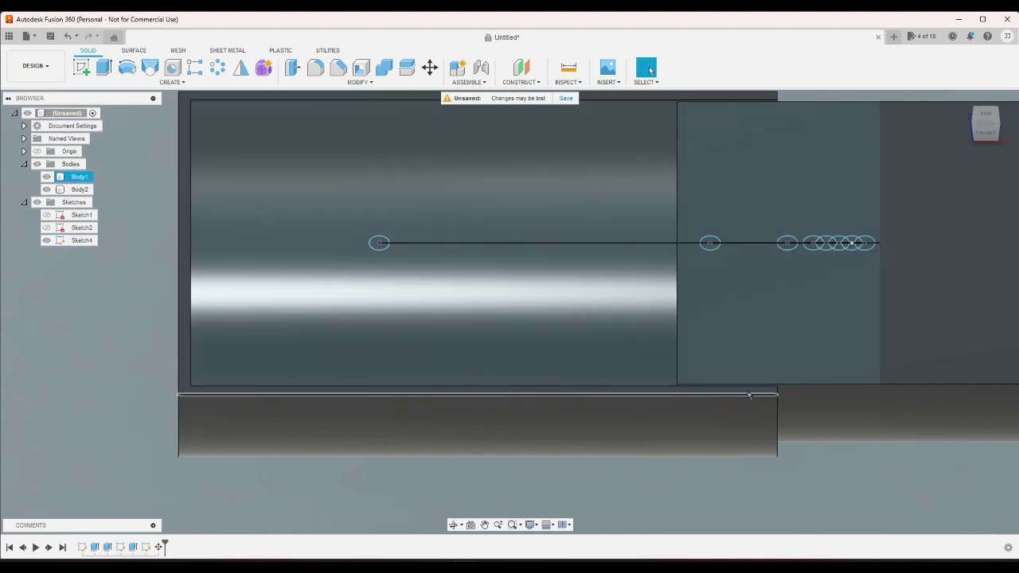
click(841, 482)
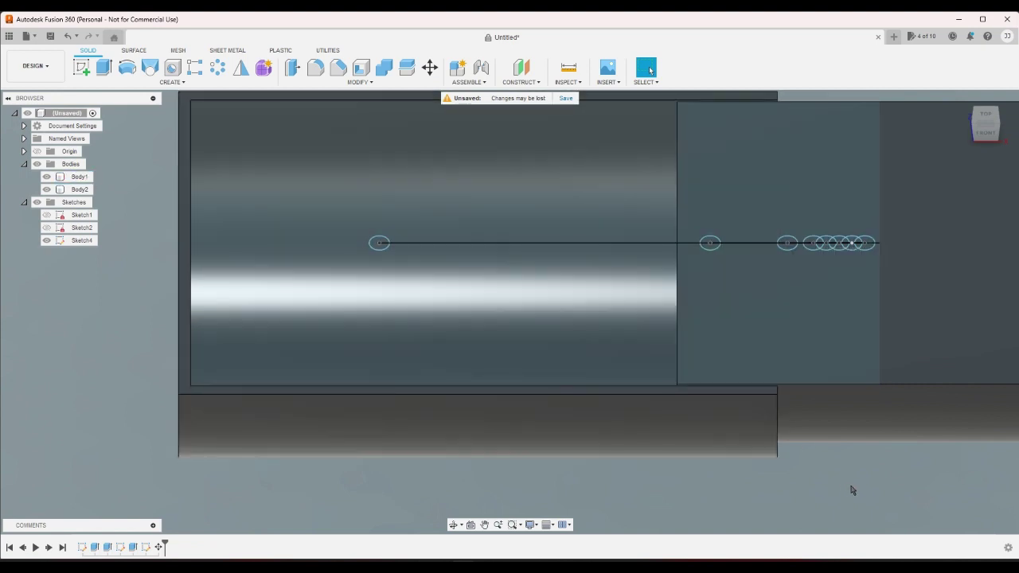
key(ctrl+z)
scroll(919, 312, down, 1)
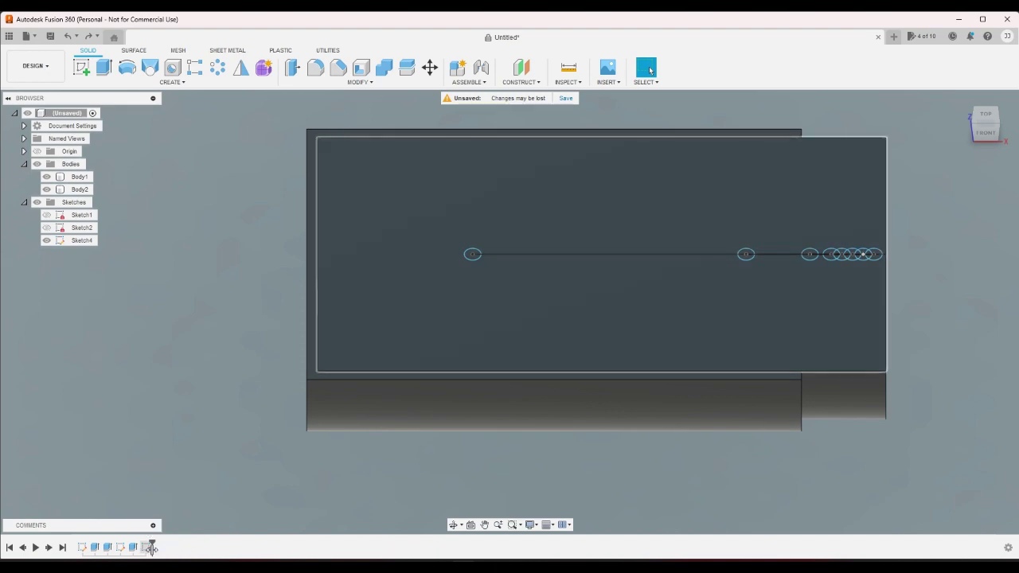
Step: Switch to the unit converter in the browser and convert .25 US teaspoon to cubic millimetres
click(310, 525)
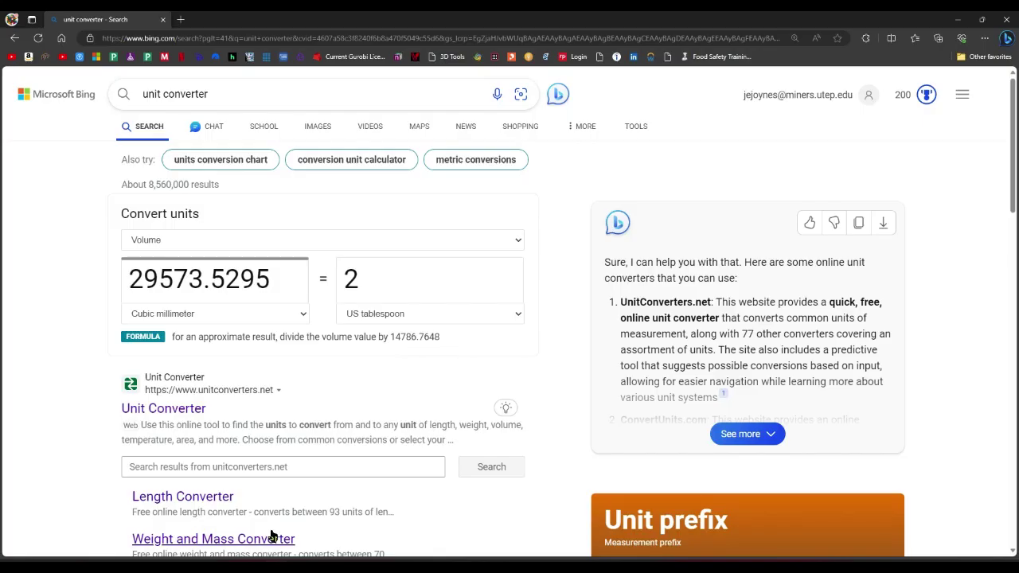
click(407, 316)
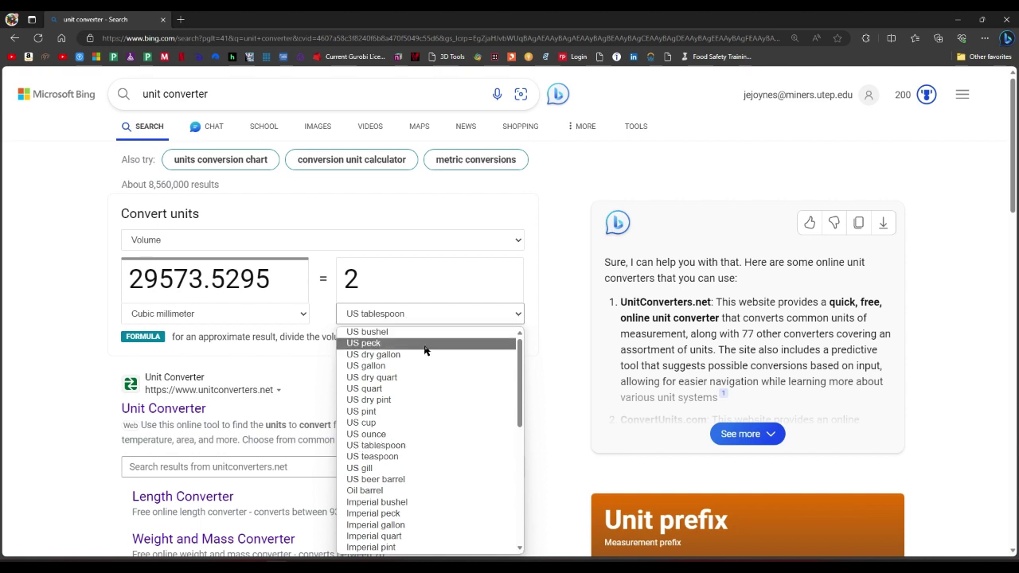
click(426, 458)
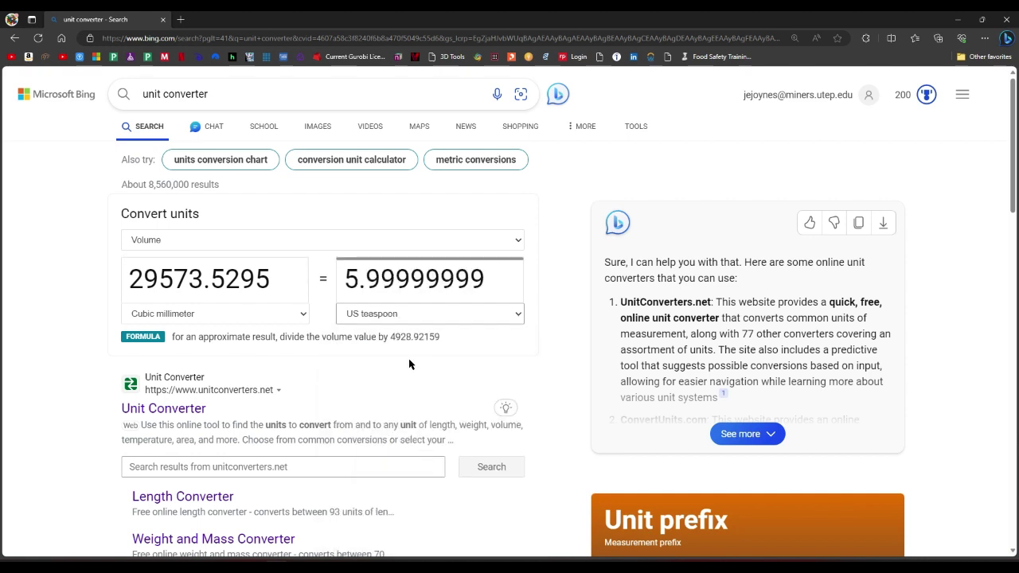
click(493, 281)
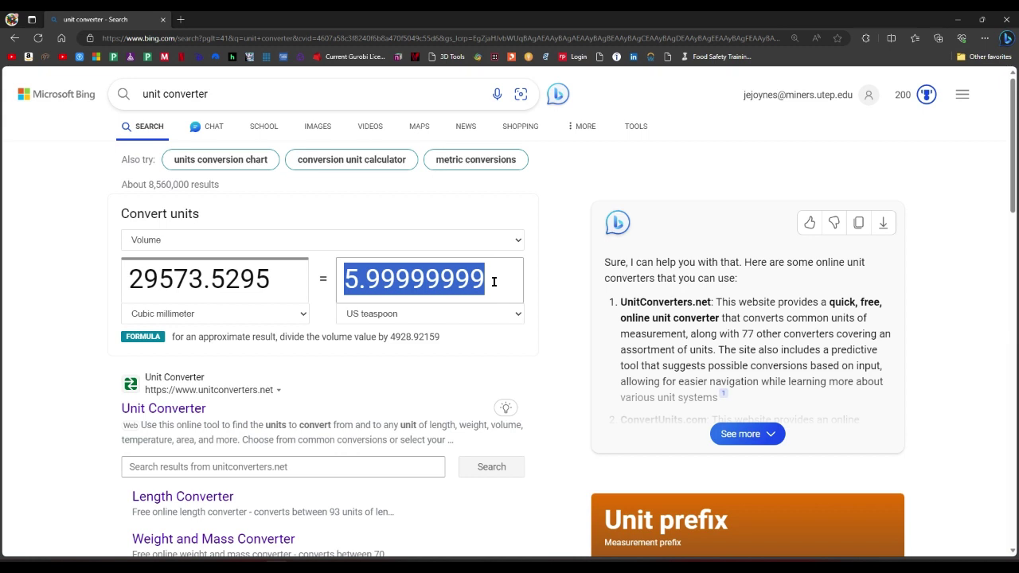
text(.25)
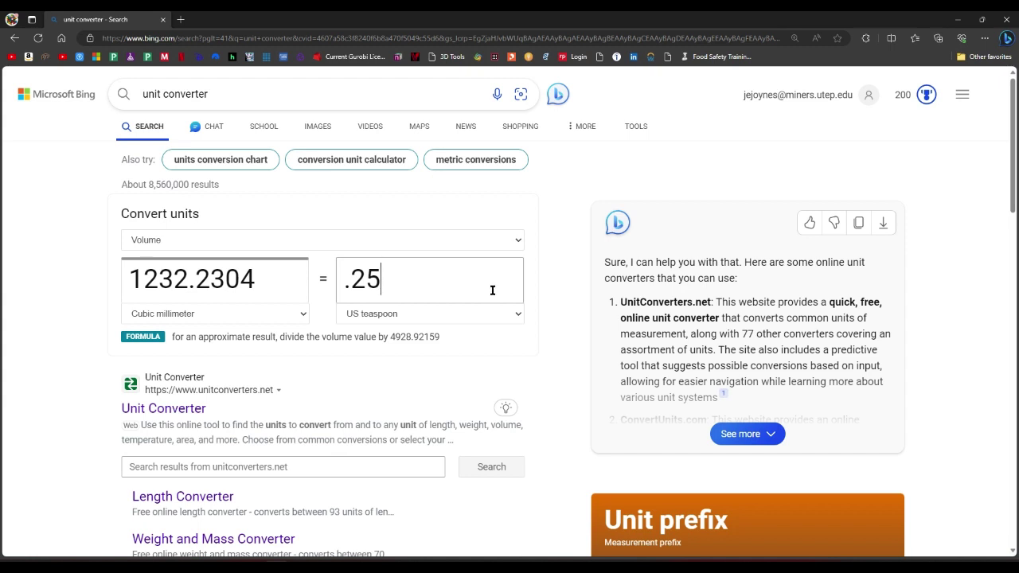
Step: Switch to the calculator and divide 1232.23 by 638.32
click(478, 517)
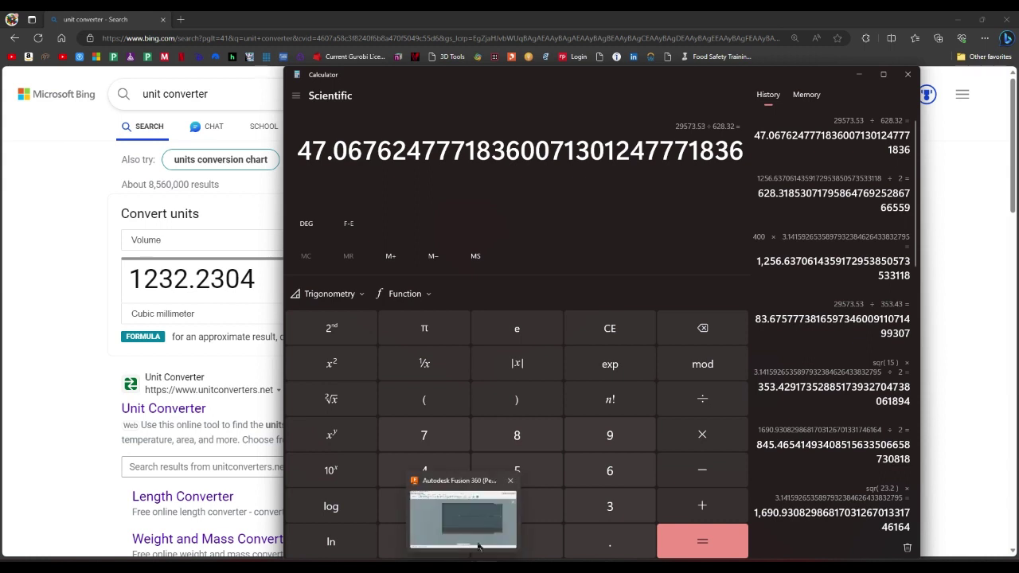
click(418, 507)
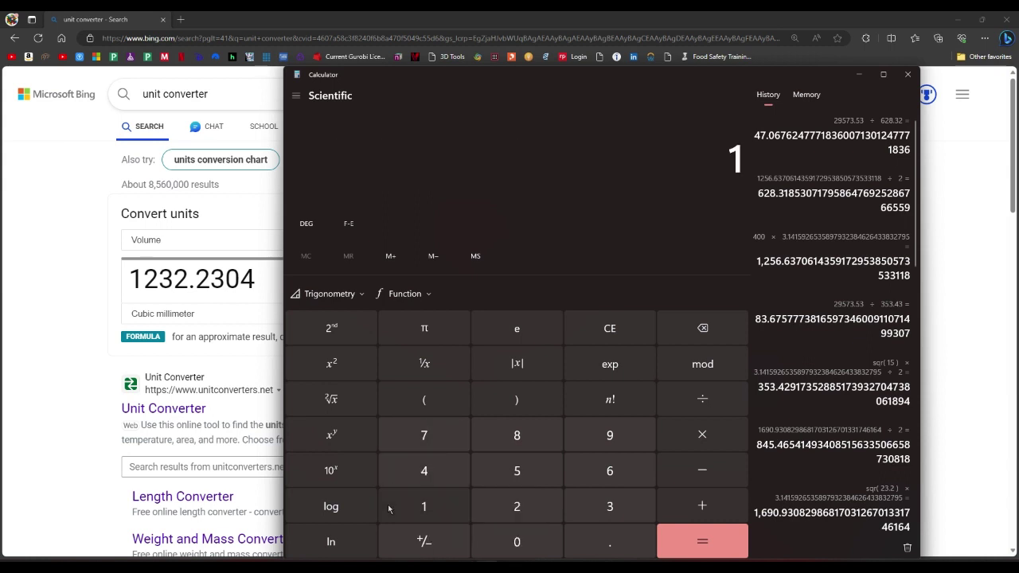
click(514, 506)
click(603, 506)
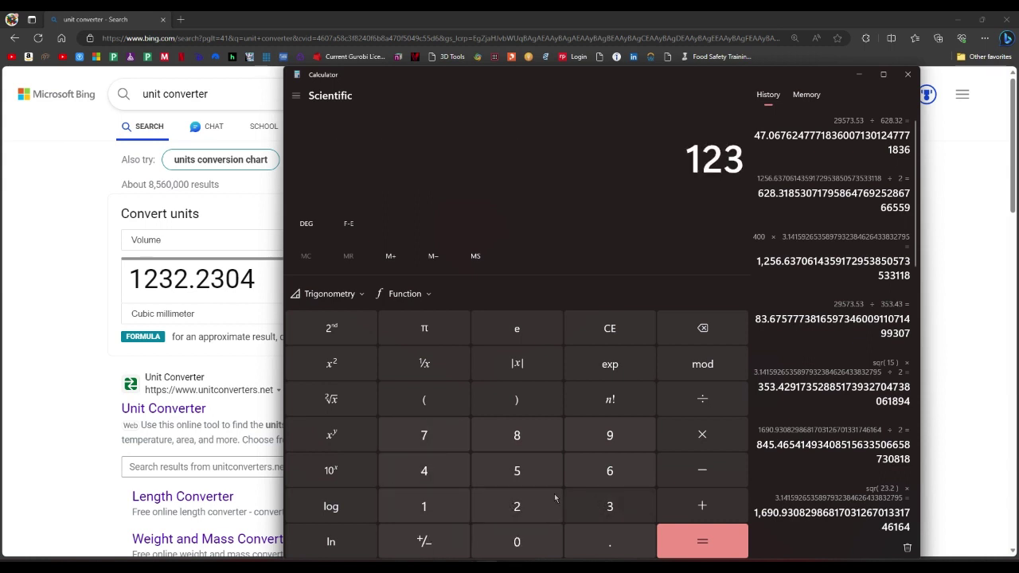
click(550, 511)
click(593, 546)
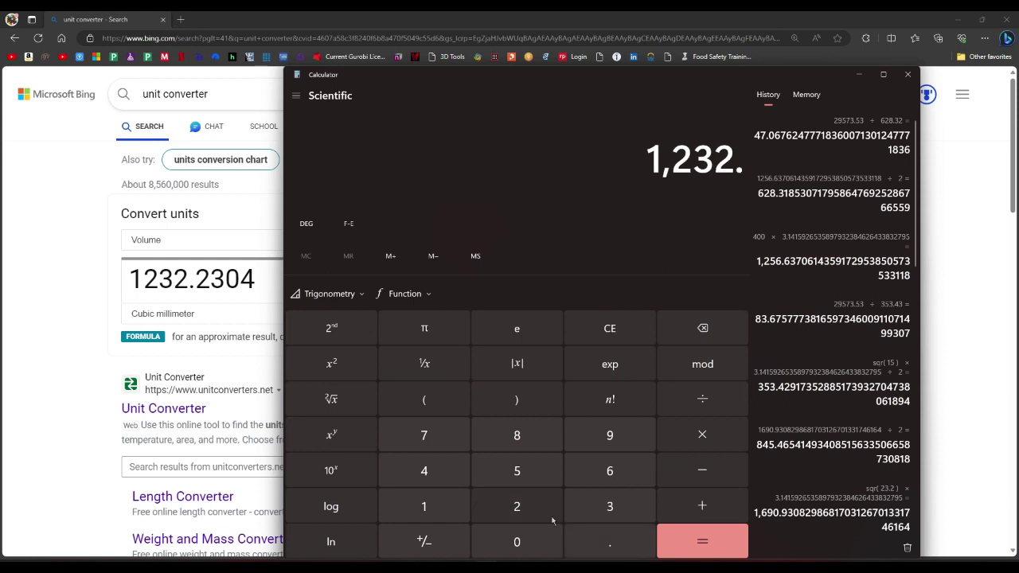
click(525, 512)
click(599, 511)
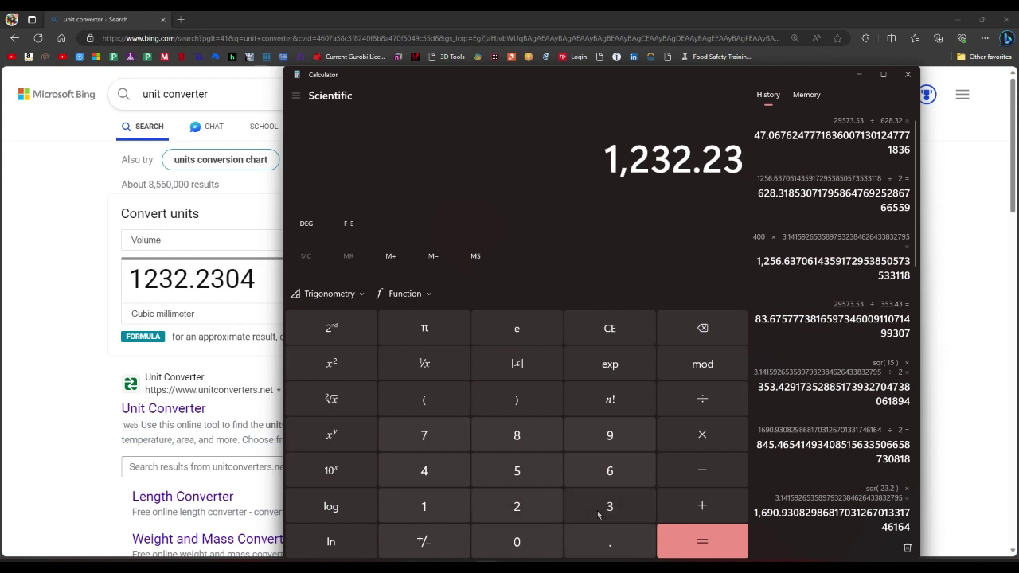
click(697, 399)
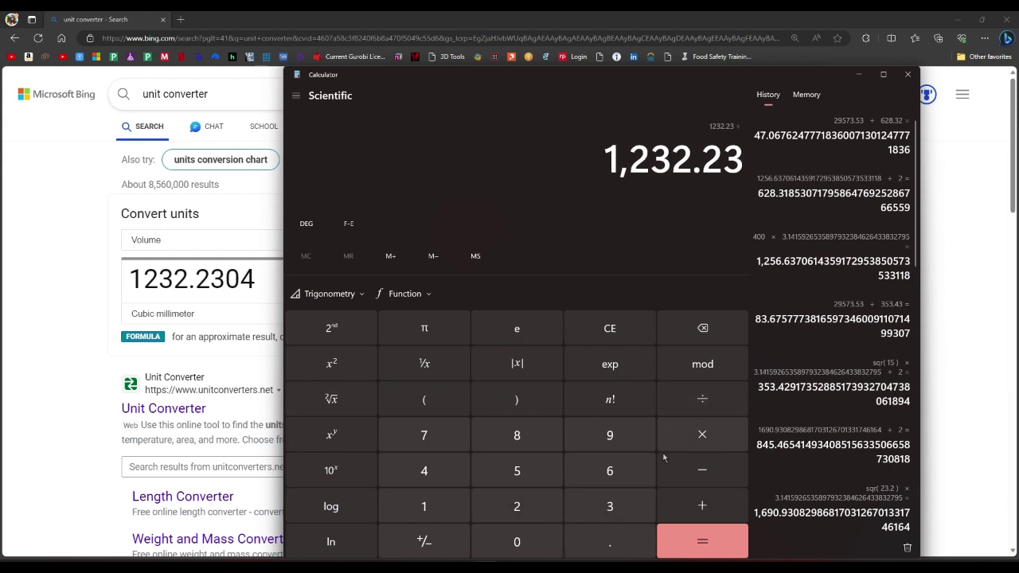
click(608, 468)
click(609, 507)
key(8)
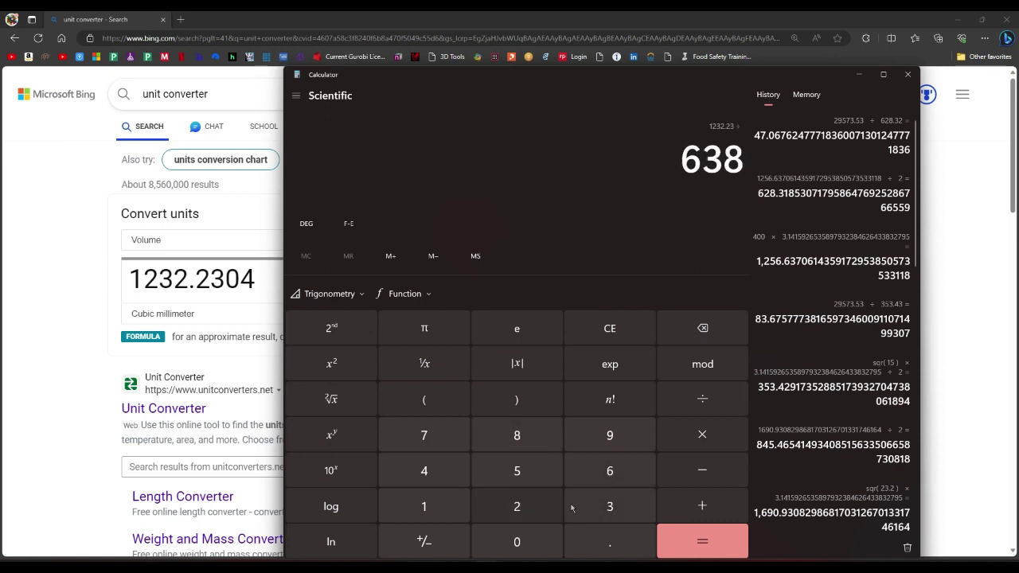
click(609, 534)
click(609, 514)
click(516, 508)
click(685, 540)
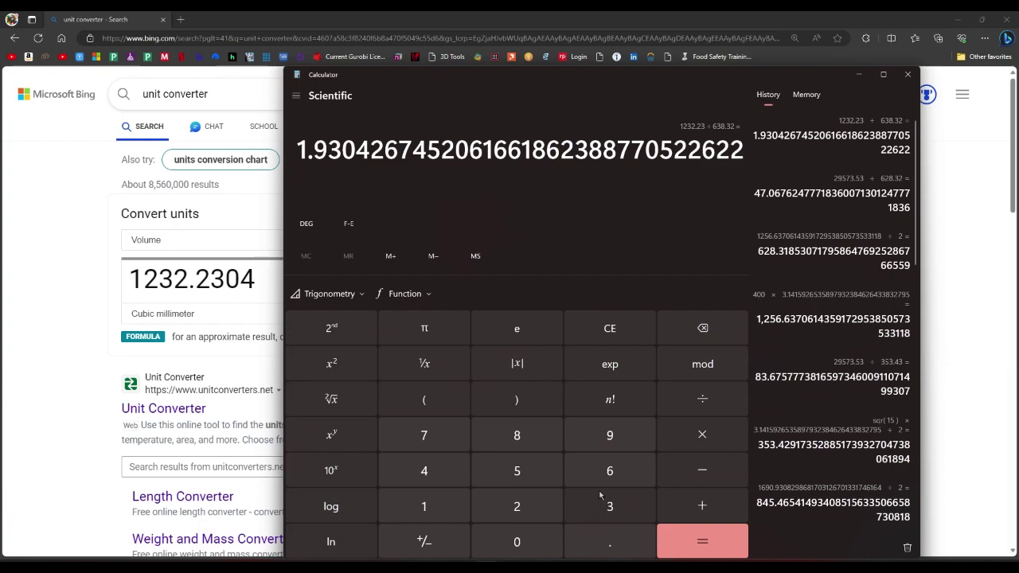
Step: Switch back to Fusion 360, edit the sketch with the row of circles, and set the end circle's distance to its nearest neighbour to 1.9 mm
key(alt+Tab)
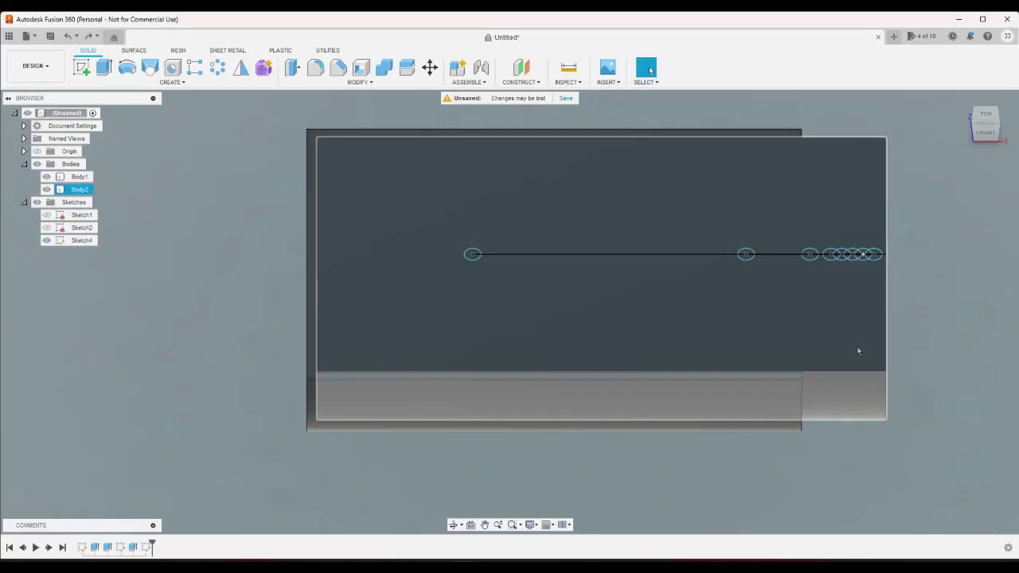
double_click(145, 547)
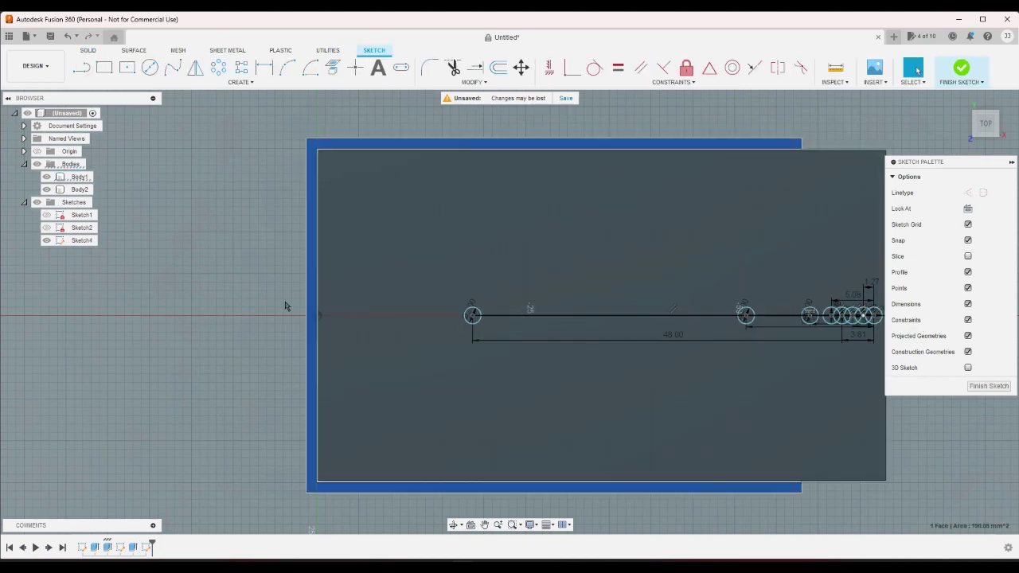
scroll(243, 326, down, 3)
scroll(598, 335, up, 5)
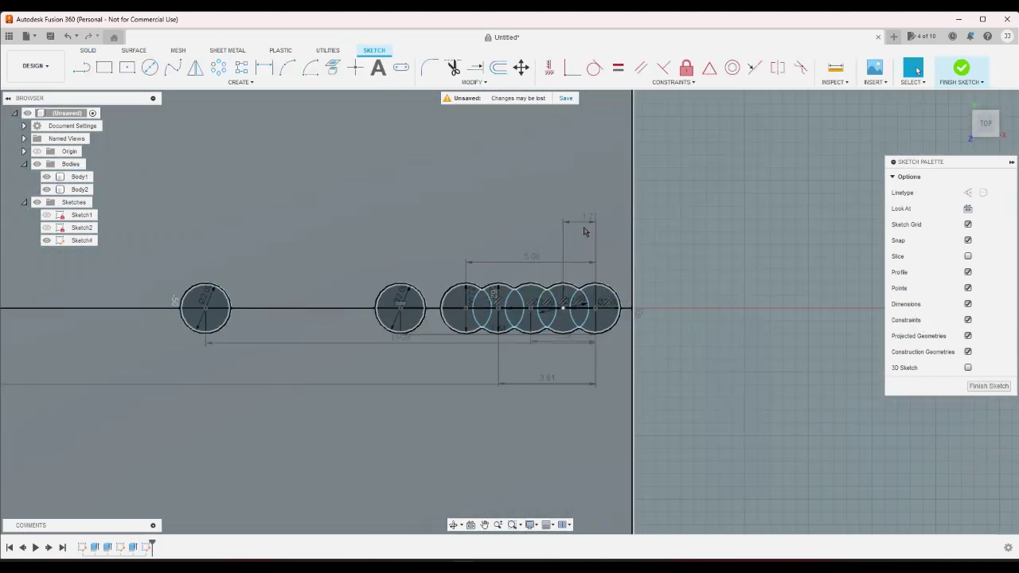
double_click(583, 227)
text(1.9)
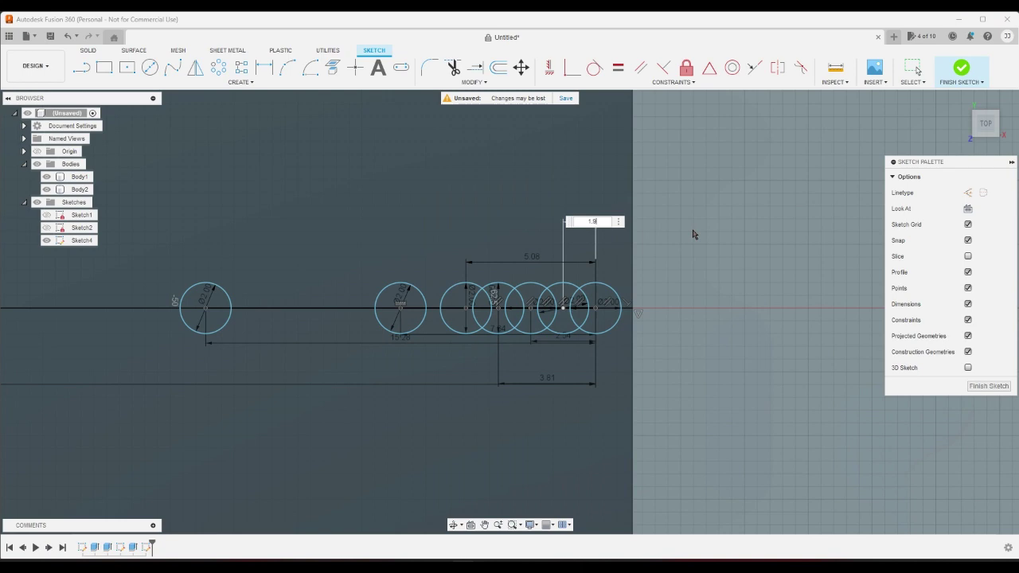
key(Return)
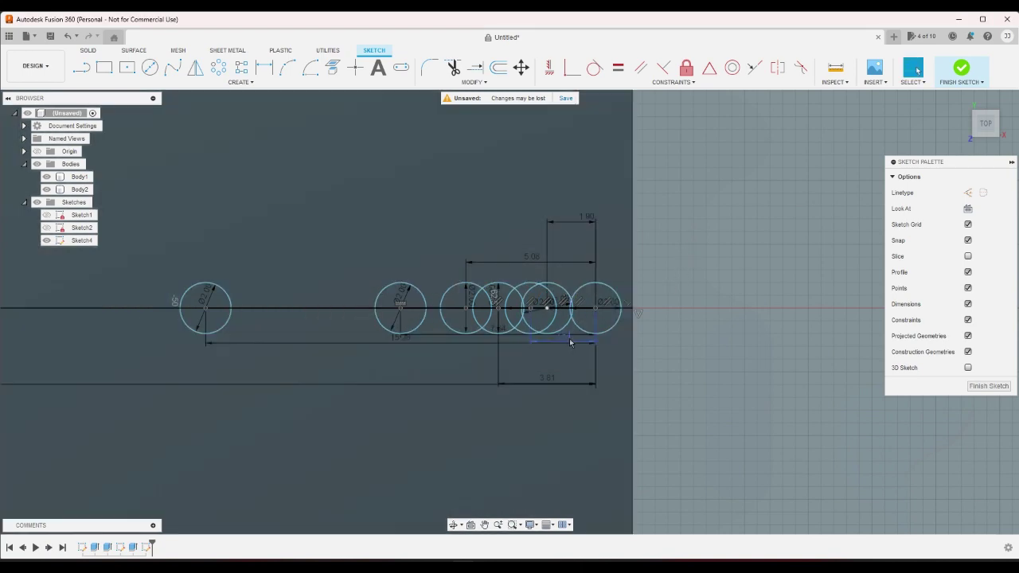
Step: Set the distances from the end circle to the third and fourth circles in the row to 1.9*2 and 1.9*3 mm
double_click(570, 341)
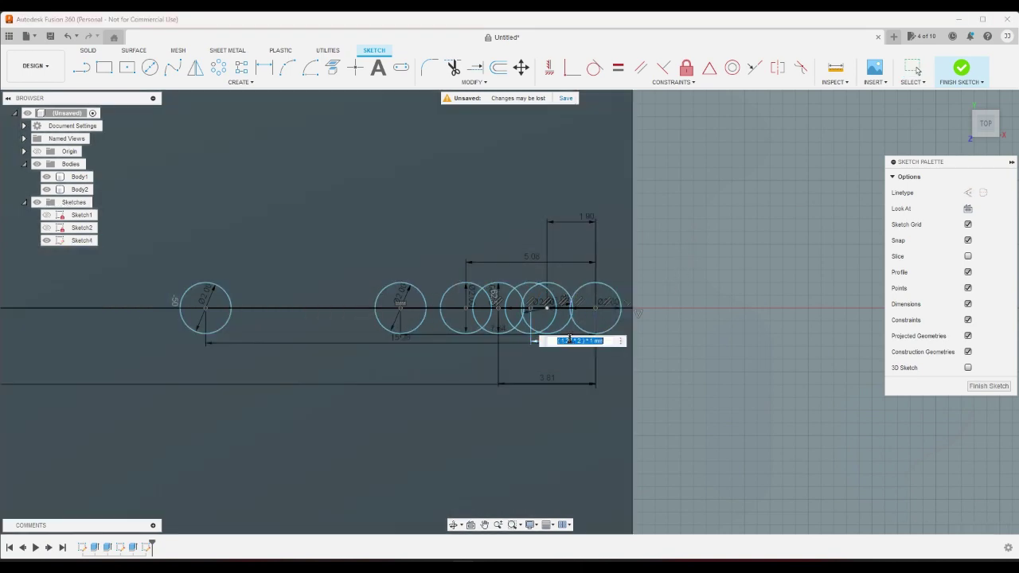
text(1.9)
key(Return)
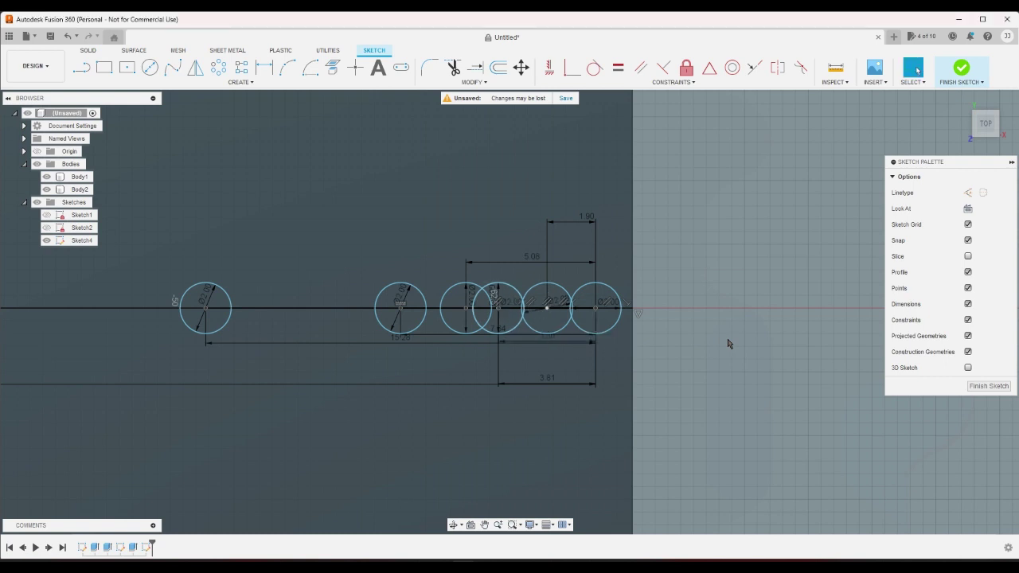
double_click(550, 379)
text(1)
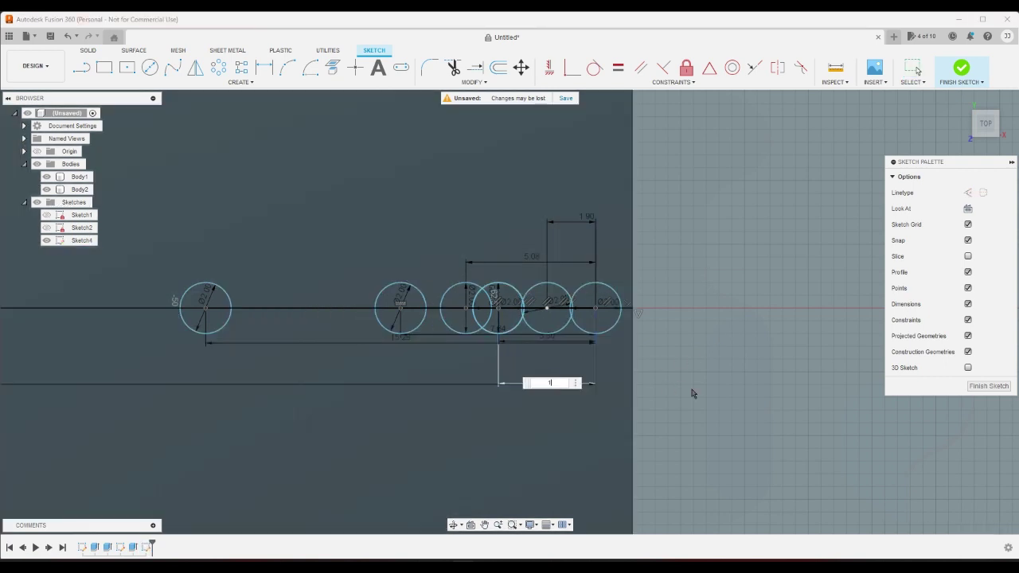
text(.9*3)
key(Return)
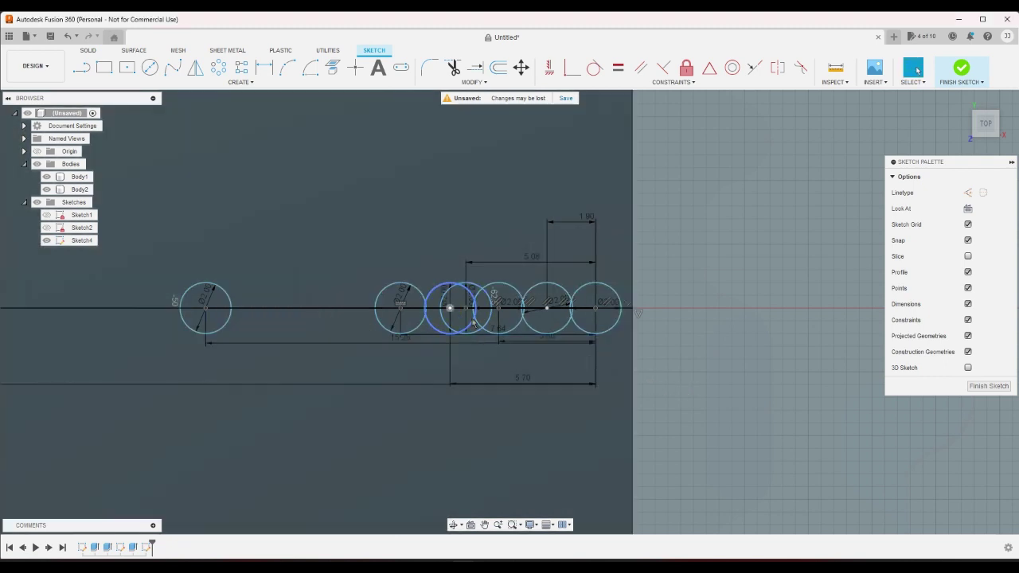
Step: Check the dimension values from the end circle to its nearest neighbour and to the third circle in the row
click(480, 329)
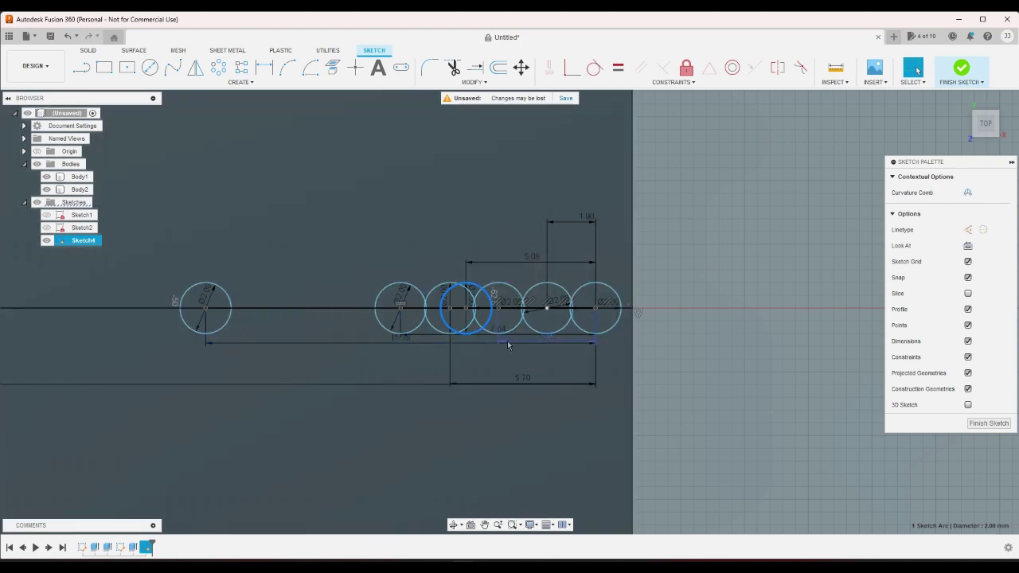
double_click(507, 341)
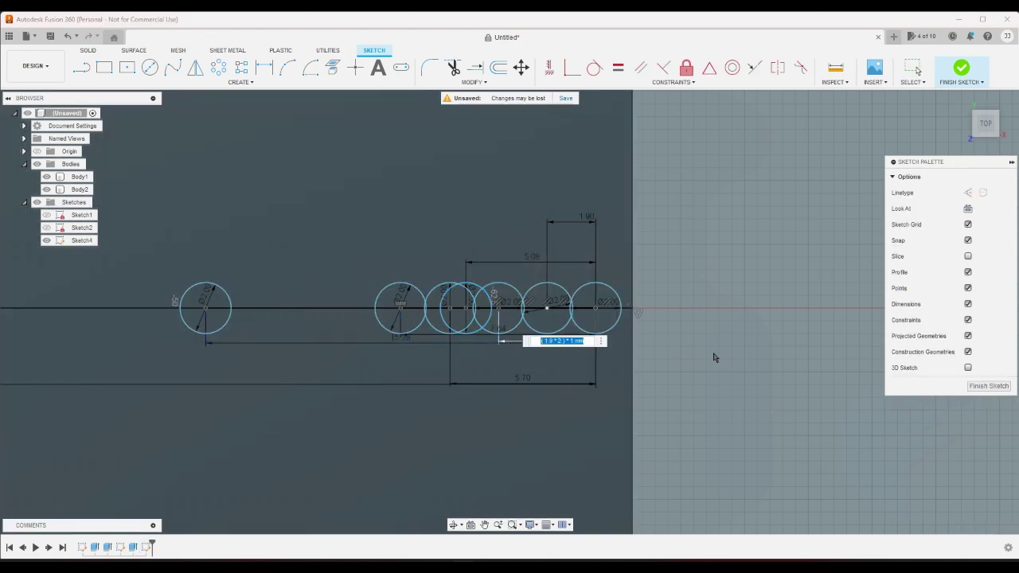
key(Return)
scroll(701, 353, up, 2)
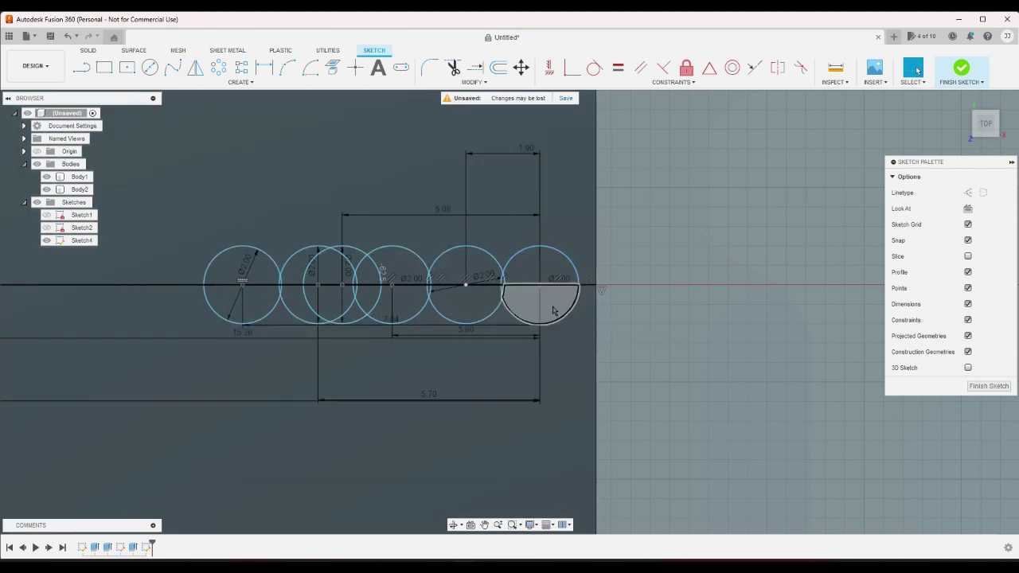
click(557, 319)
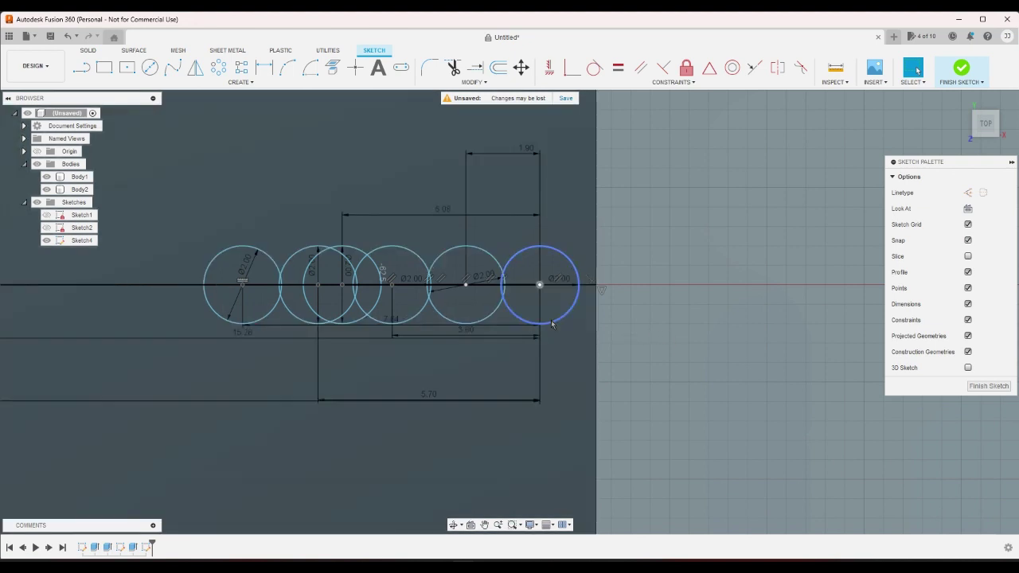
click(488, 321)
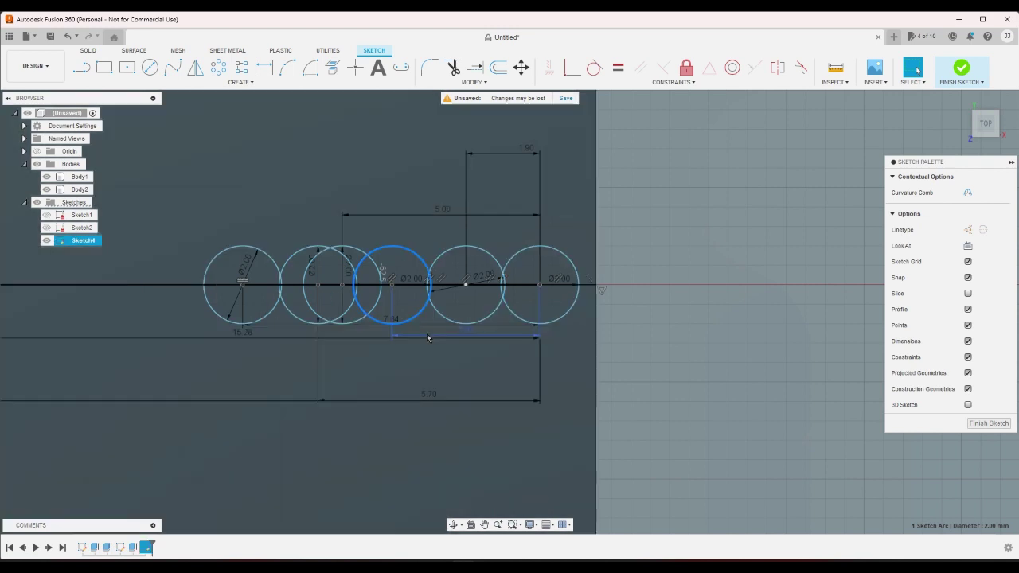
click(427, 337)
double_click(427, 336)
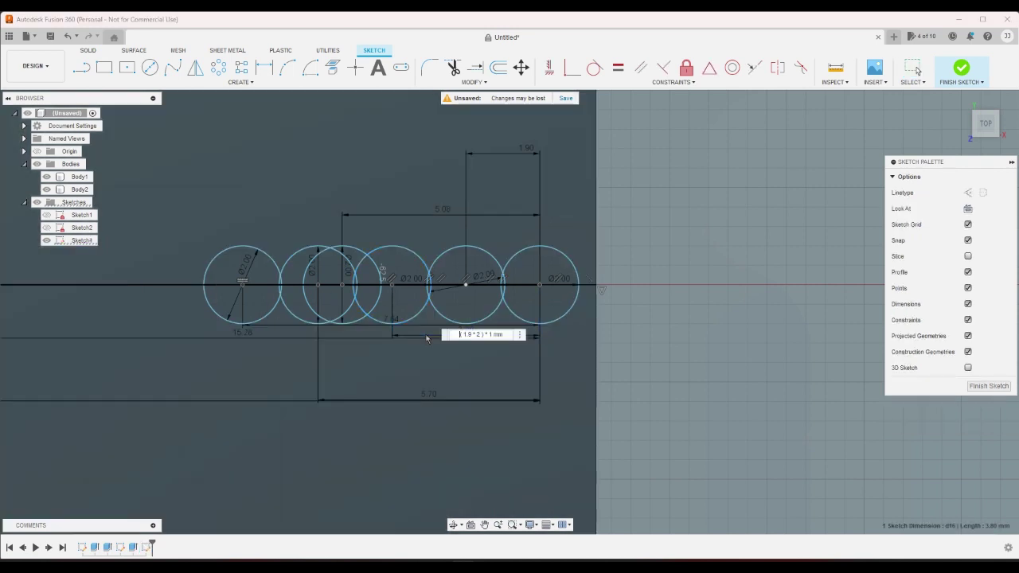
key(Return)
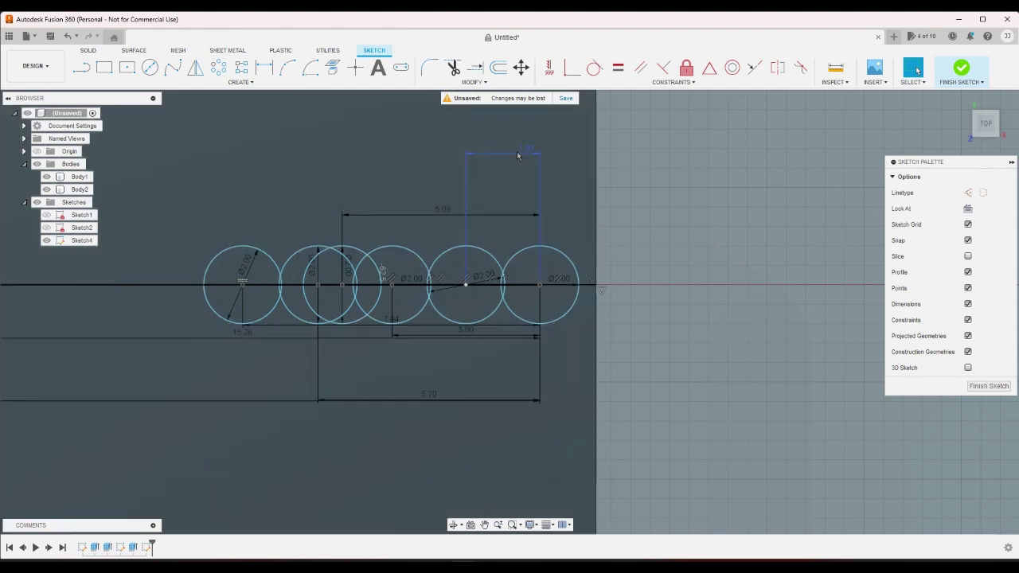
double_click(517, 154)
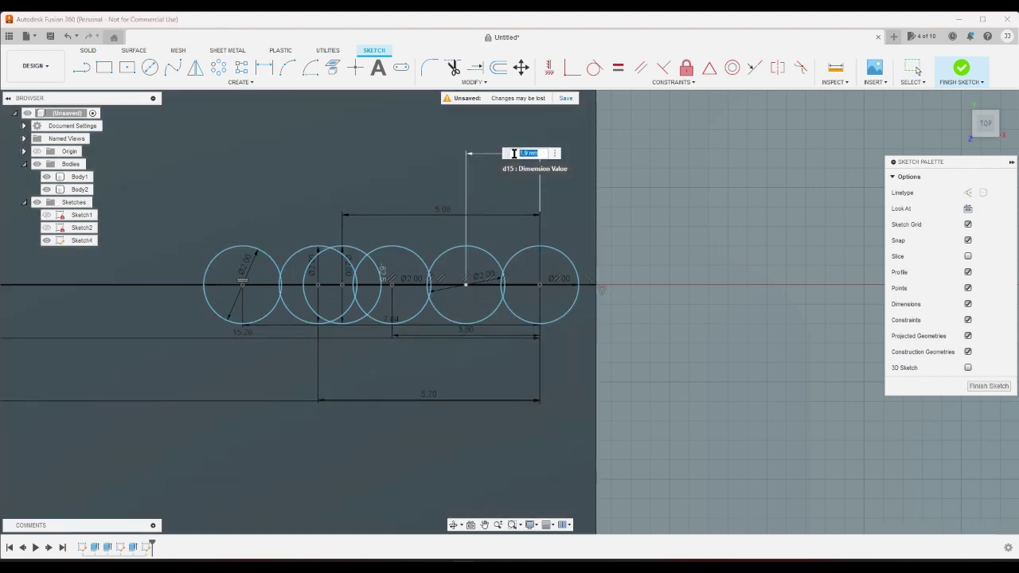
key(Return)
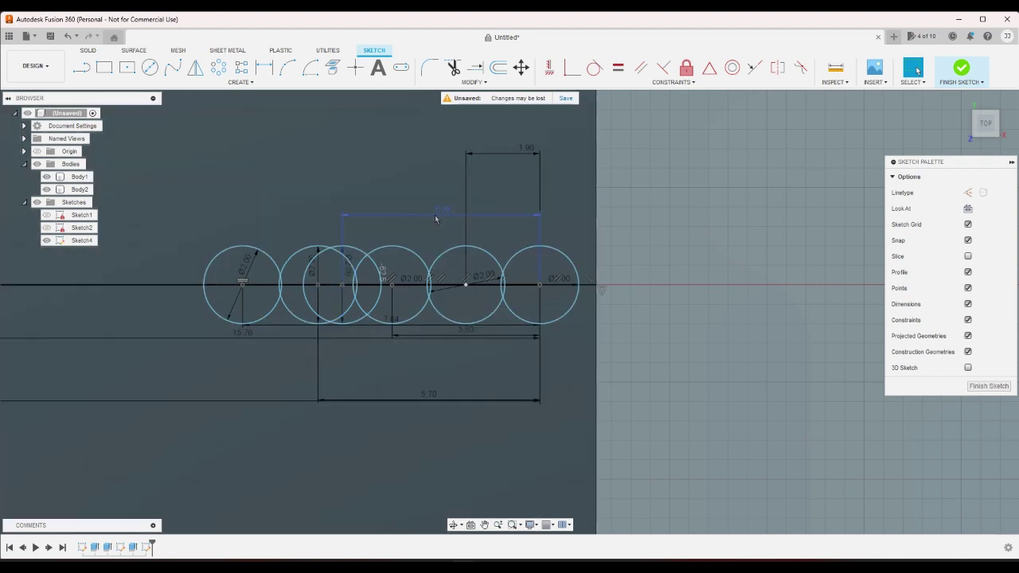
Step: Set the distance from the end circle to the fifth circle in the row to 1.9*4 mm
double_click(437, 216)
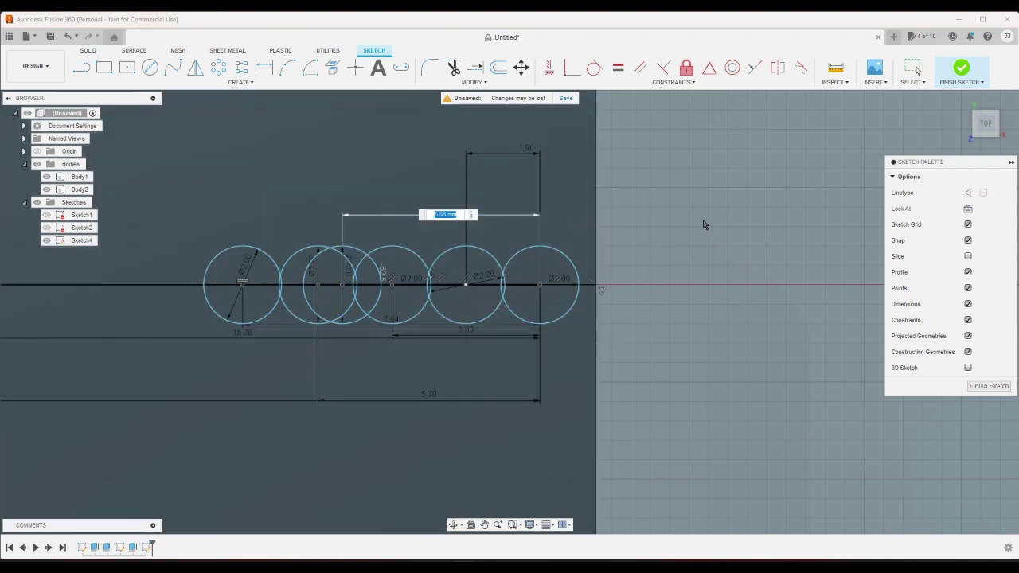
text(1.9*4)
key(Return)
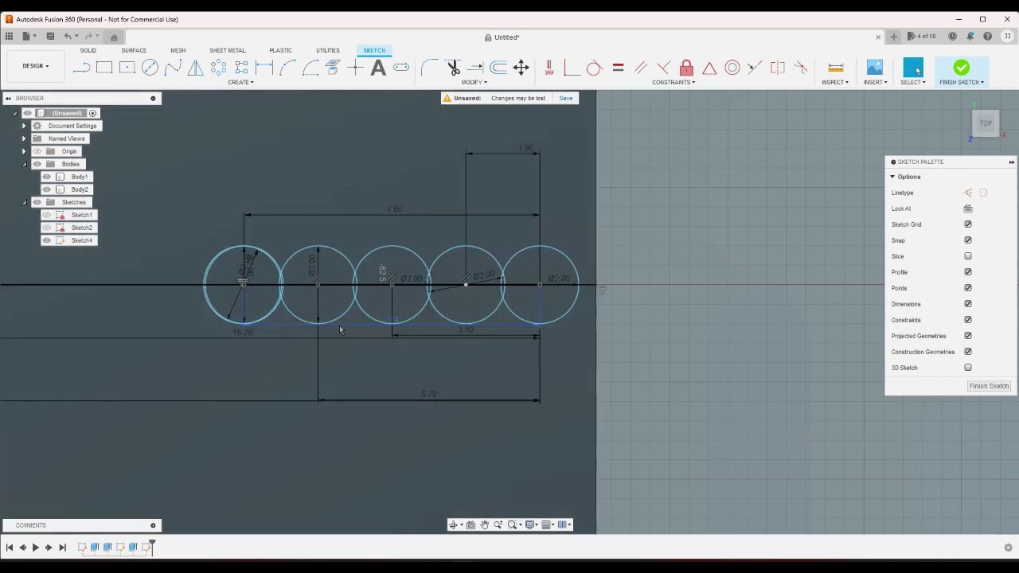
Step: Set the distance from the end circle to the sixth circle in the row to 11.4 mm
double_click(339, 325)
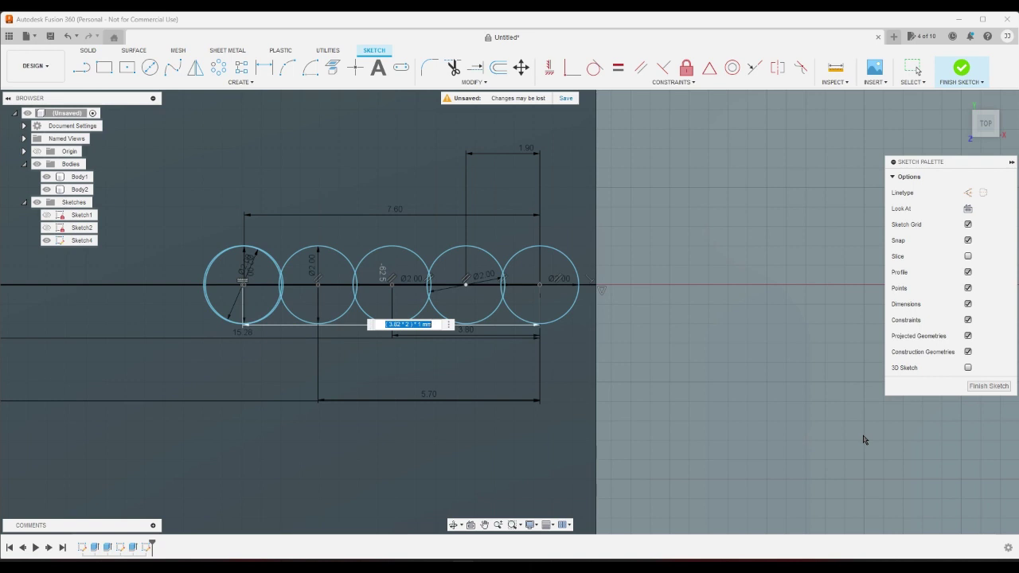
text(1.9)
key(Return)
scroll(843, 415, down, 2)
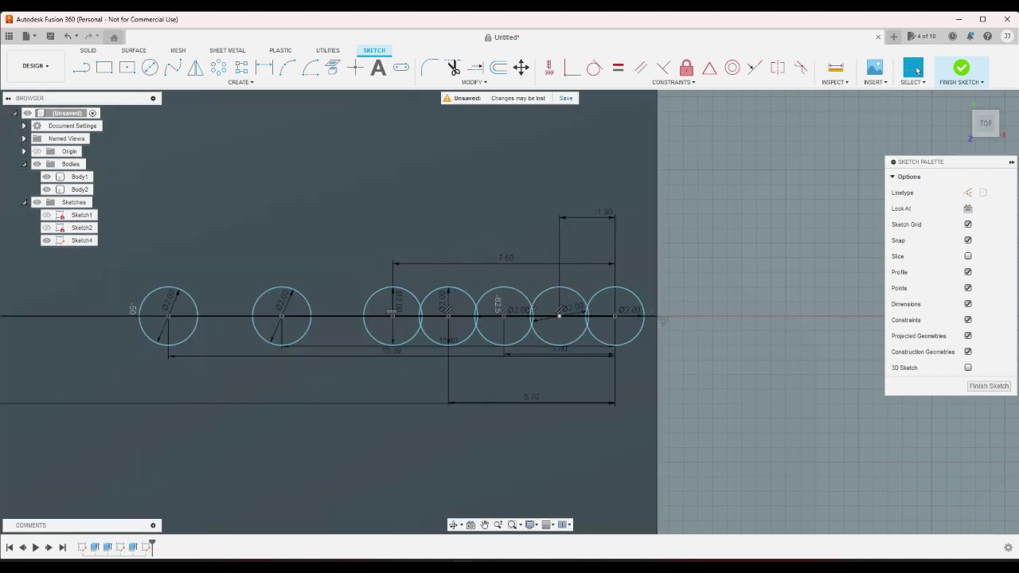
Step: Switch to the unit converter in the browser and convert 0.5 US tablespoon to cubic millimetres
key(alt+Tab)
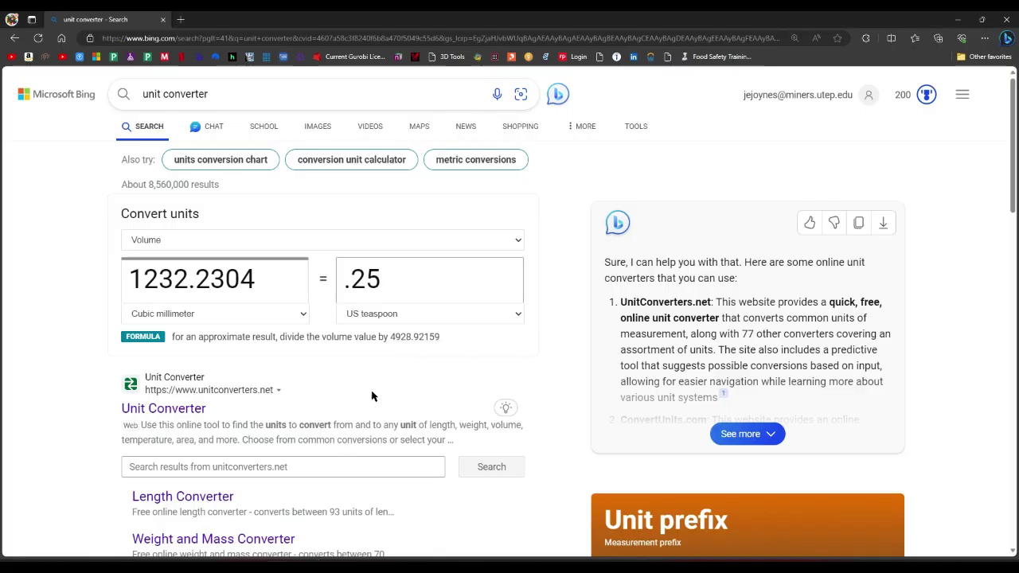
click(387, 313)
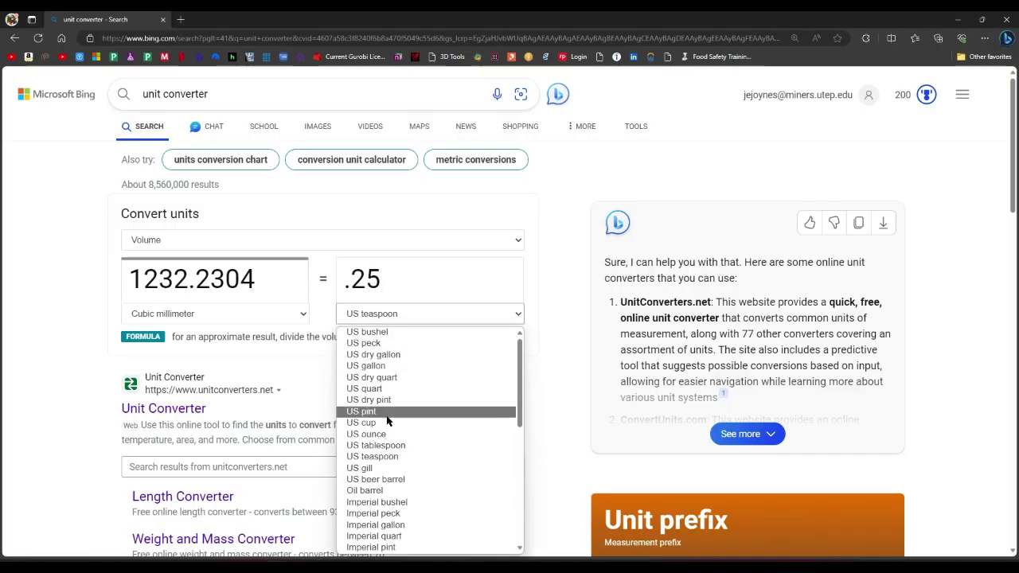
click(389, 445)
double_click(467, 286)
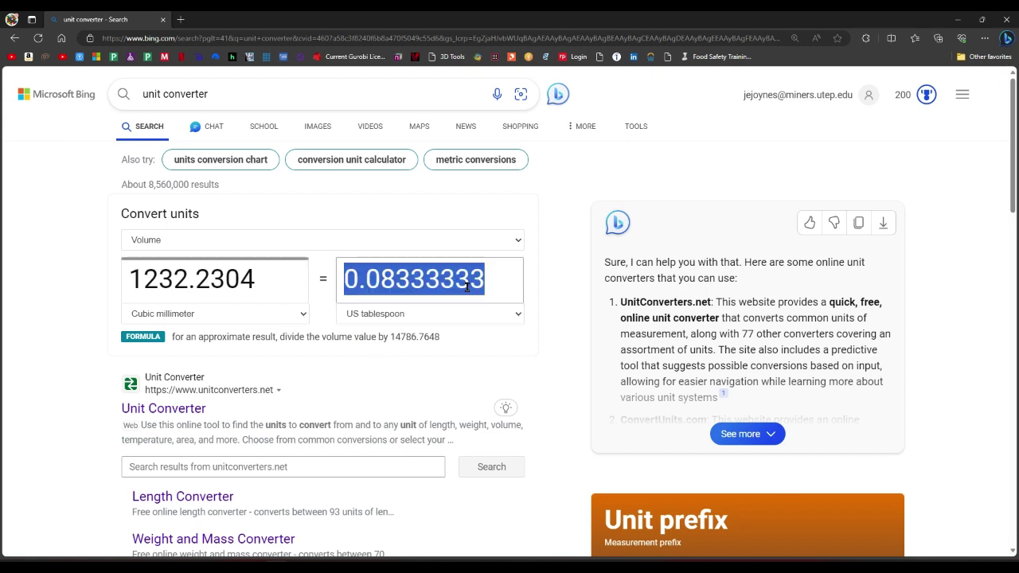
text(0.5)
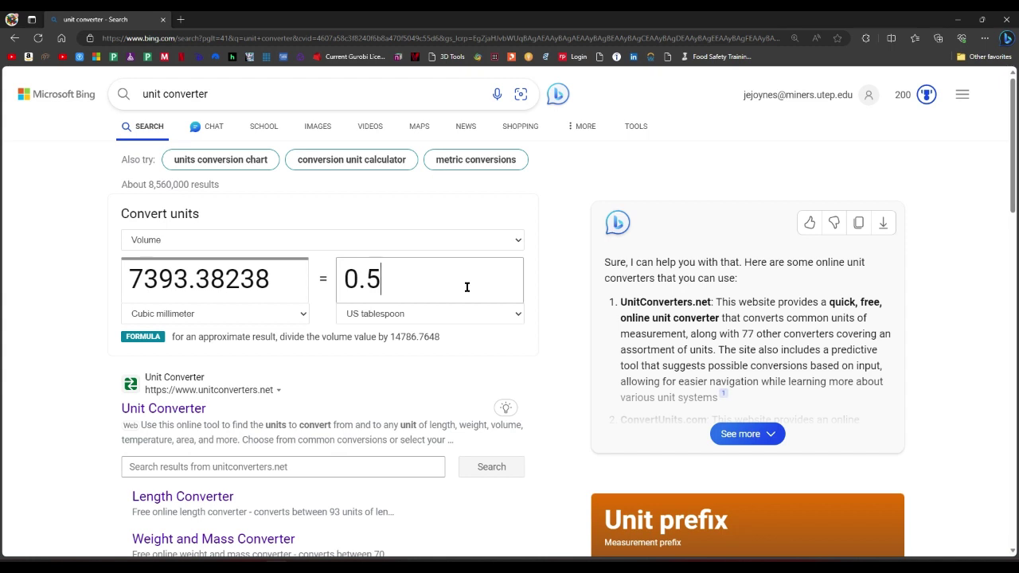
Step: Switch to the calculator and divide 7393.38 by 628.32
click(487, 558)
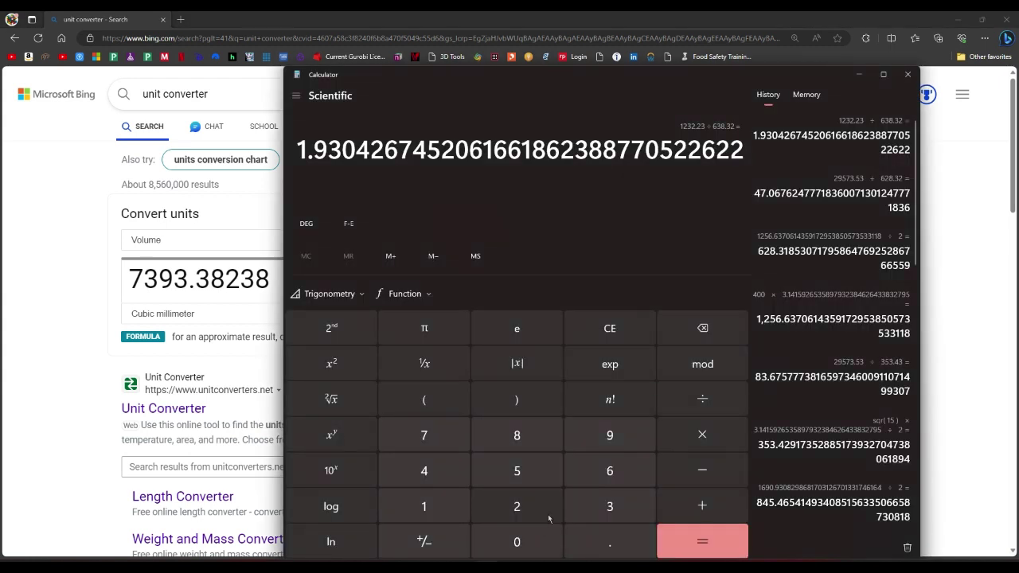
click(450, 437)
click(608, 505)
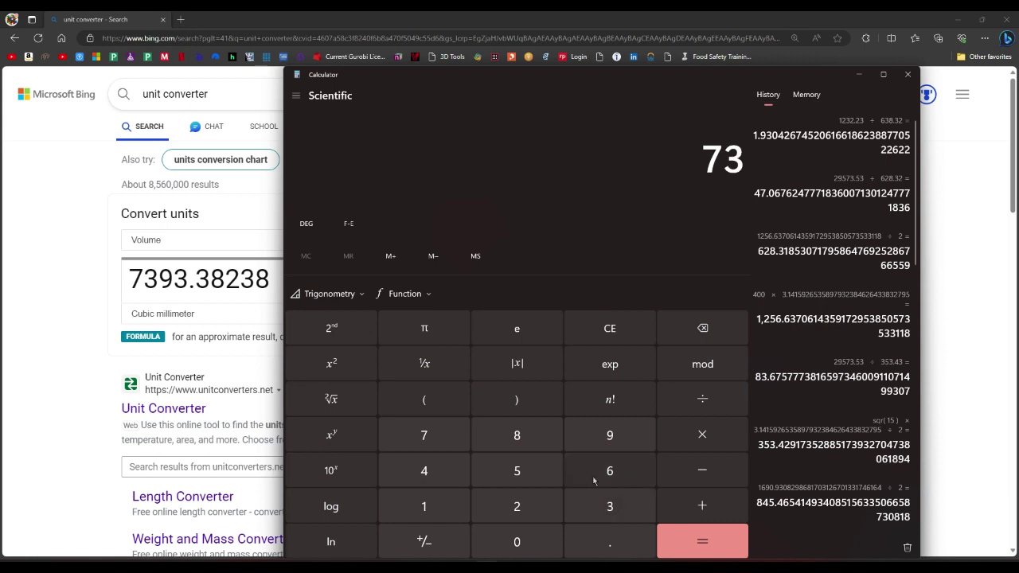
click(610, 434)
click(610, 507)
click(610, 542)
click(610, 507)
click(517, 435)
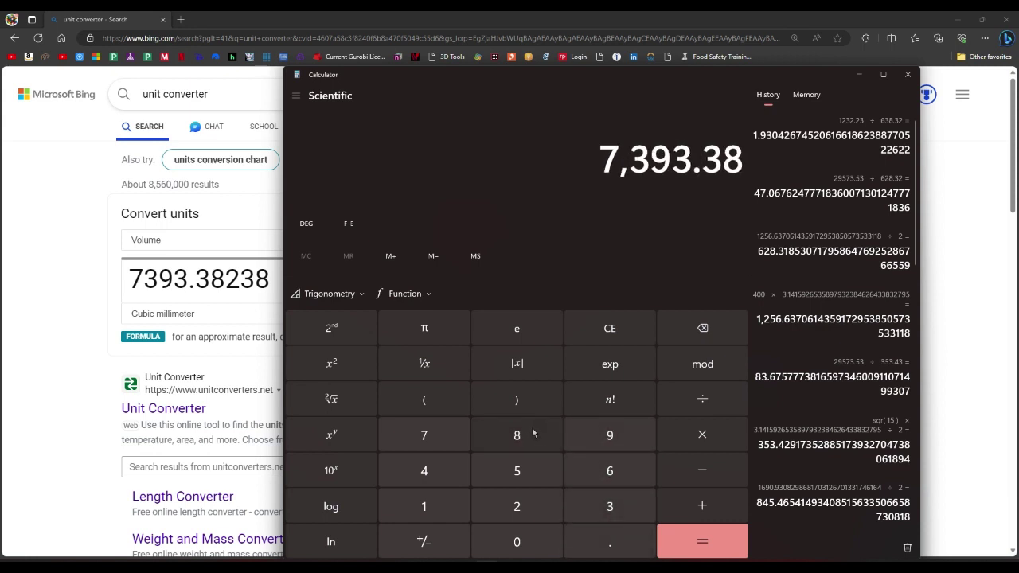
click(701, 399)
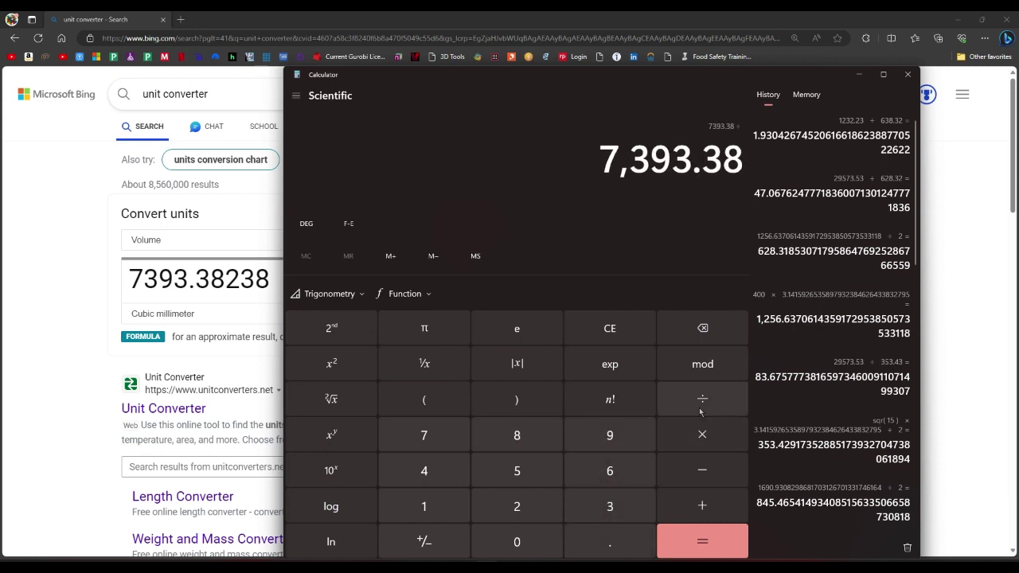
click(611, 473)
click(522, 508)
click(519, 437)
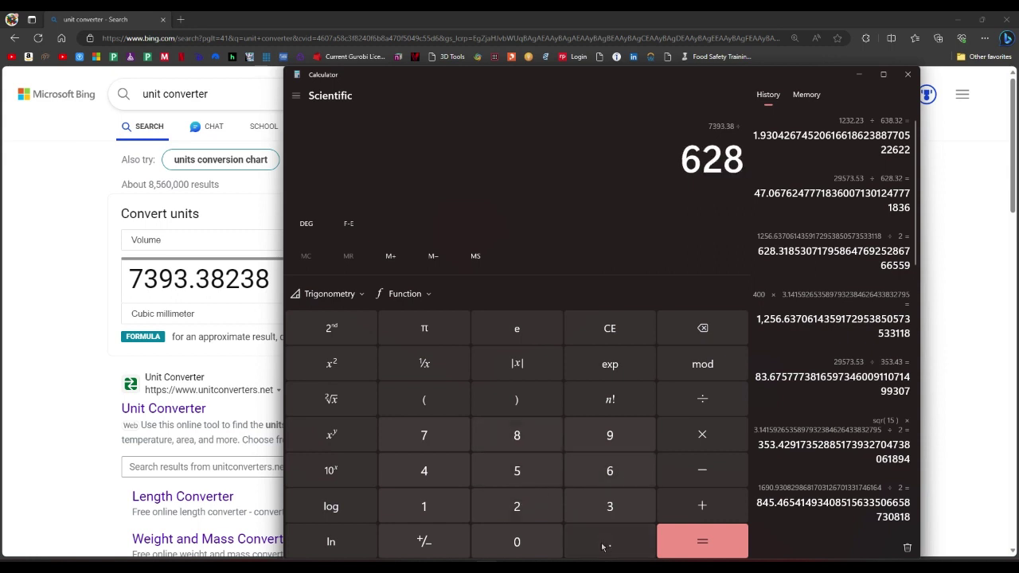
click(603, 547)
click(599, 505)
click(517, 507)
click(685, 549)
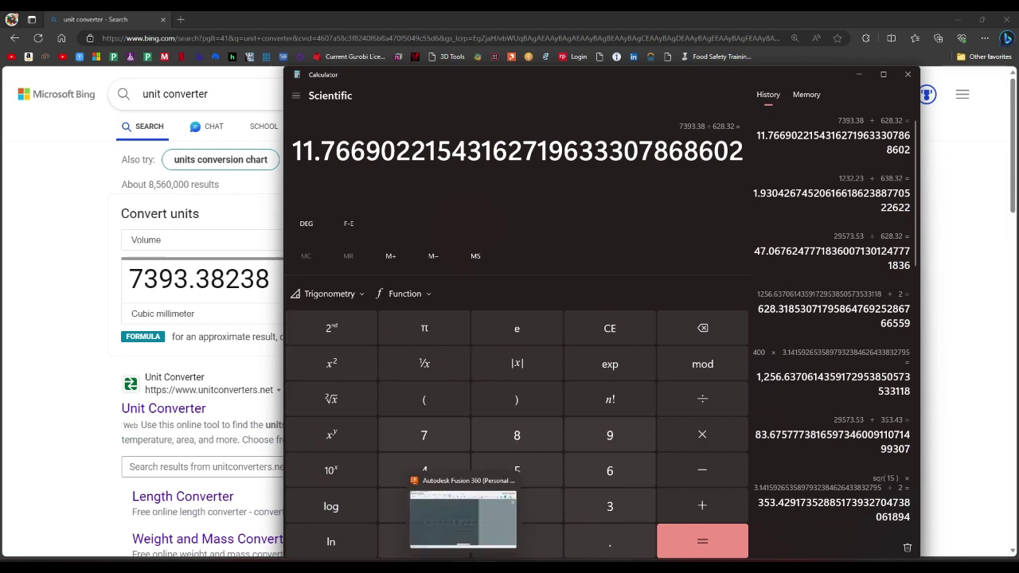
Step: Switch back to Fusion 360 and set the distance from the end circle to the sixth circle to 11.77 mm
click(468, 541)
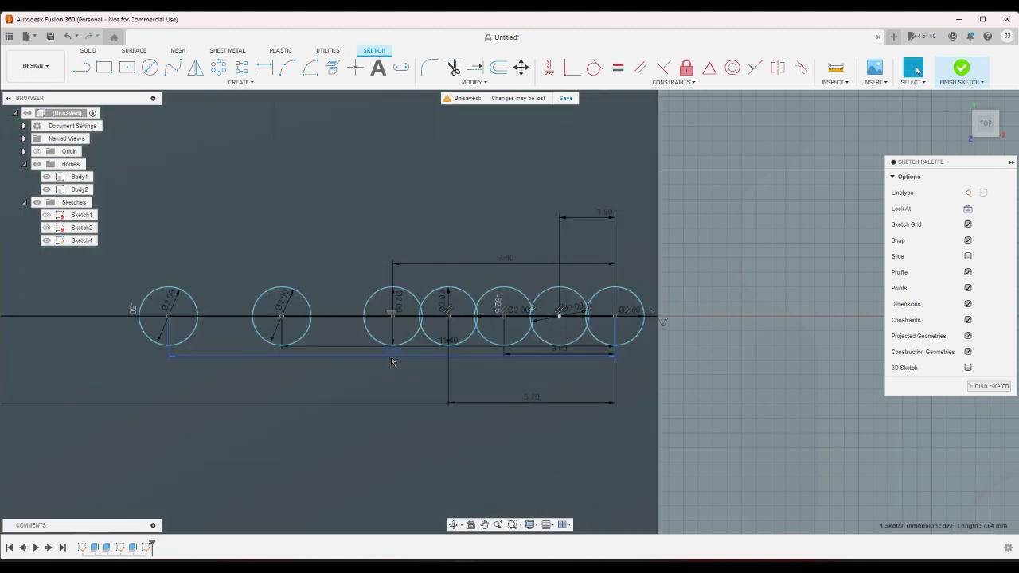
double_click(391, 356)
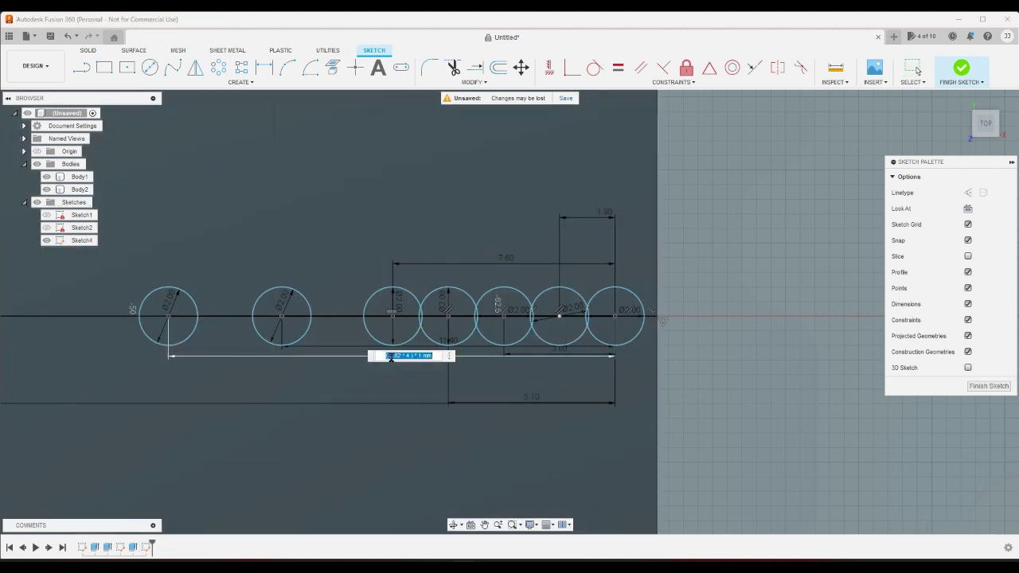
text(11.77)
key(Return)
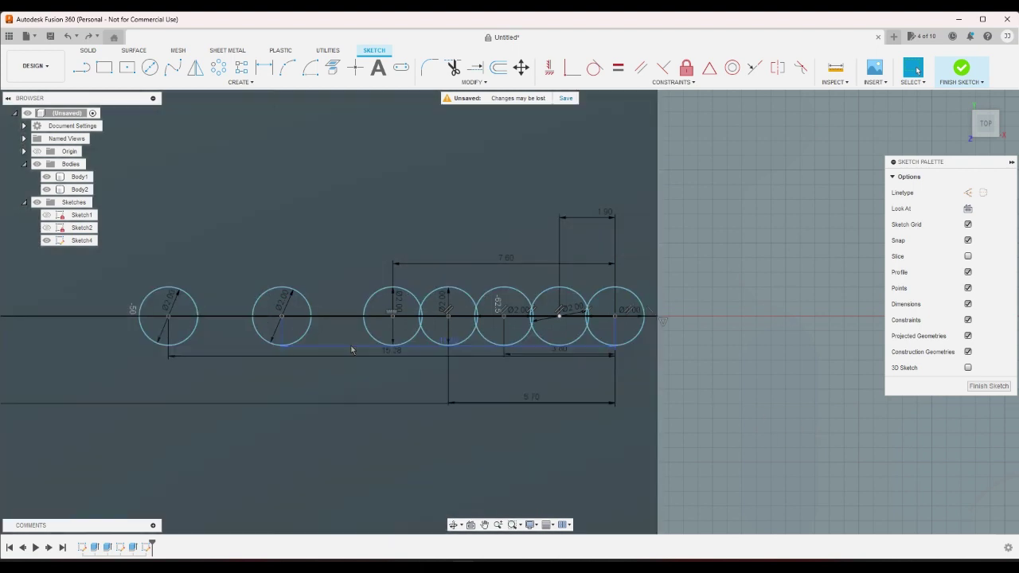
double_click(353, 350)
text(11.7)
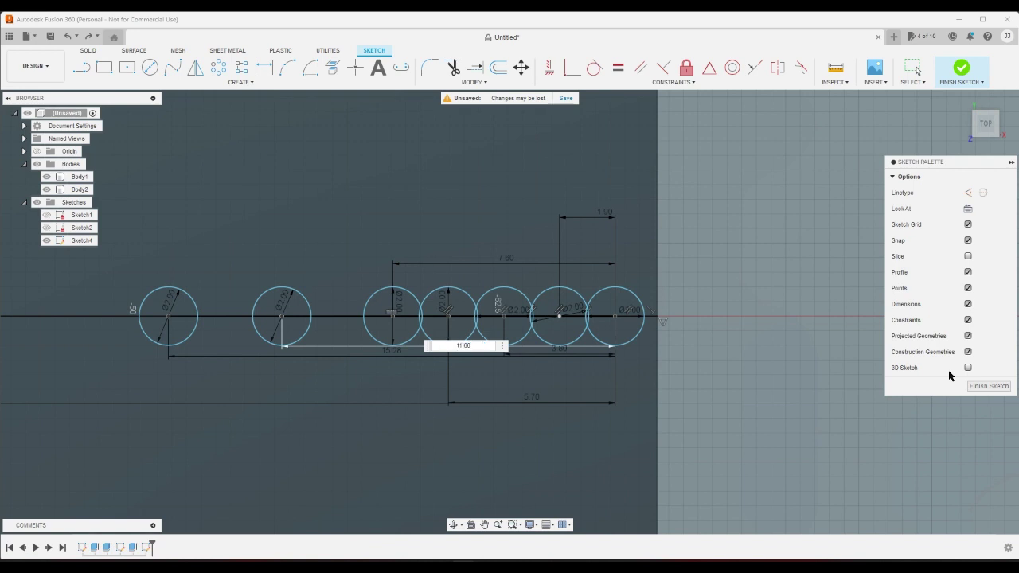
key(Return)
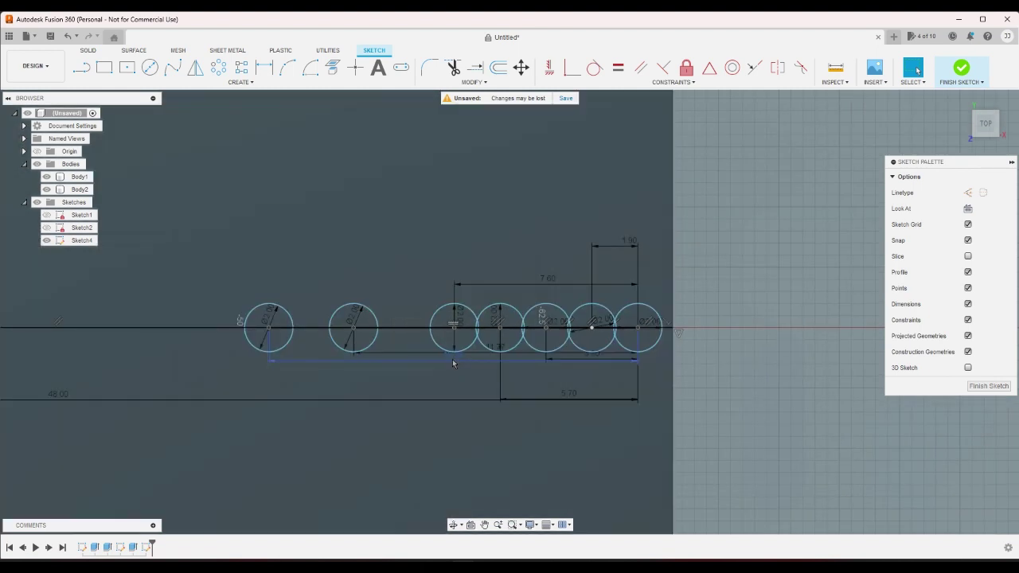
Step: Set the distance from the end circle to the seventh circle in the row to 23.54 mm
double_click(453, 361)
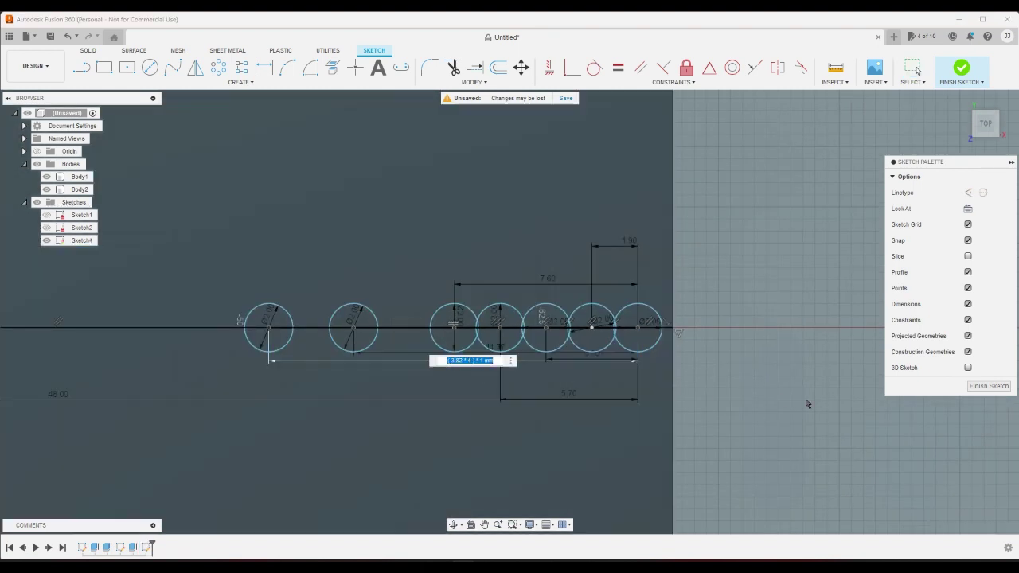
text(11.77)
key(Return)
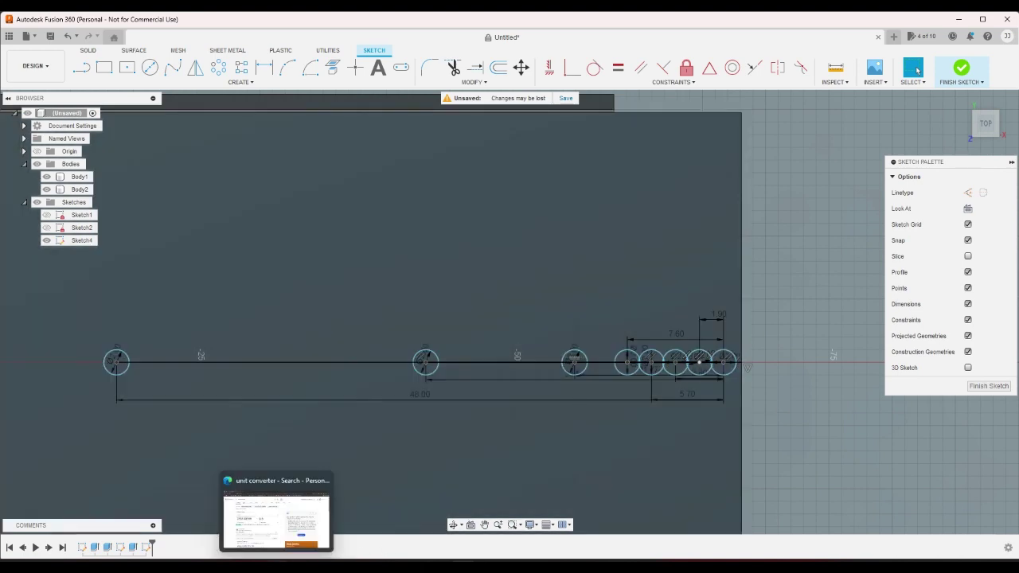
click(327, 540)
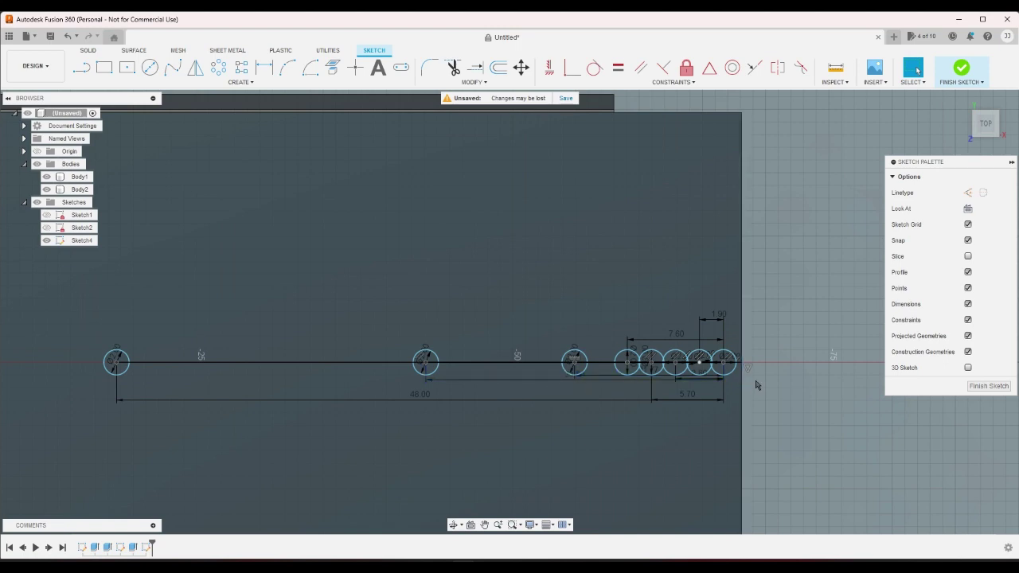
scroll(755, 381, up, 3)
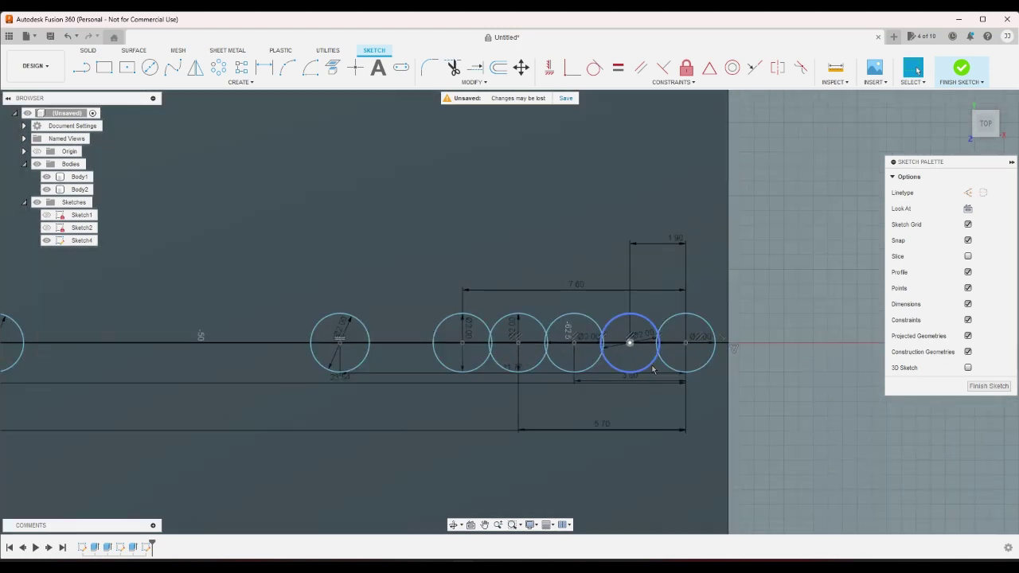
click(629, 372)
click(573, 342)
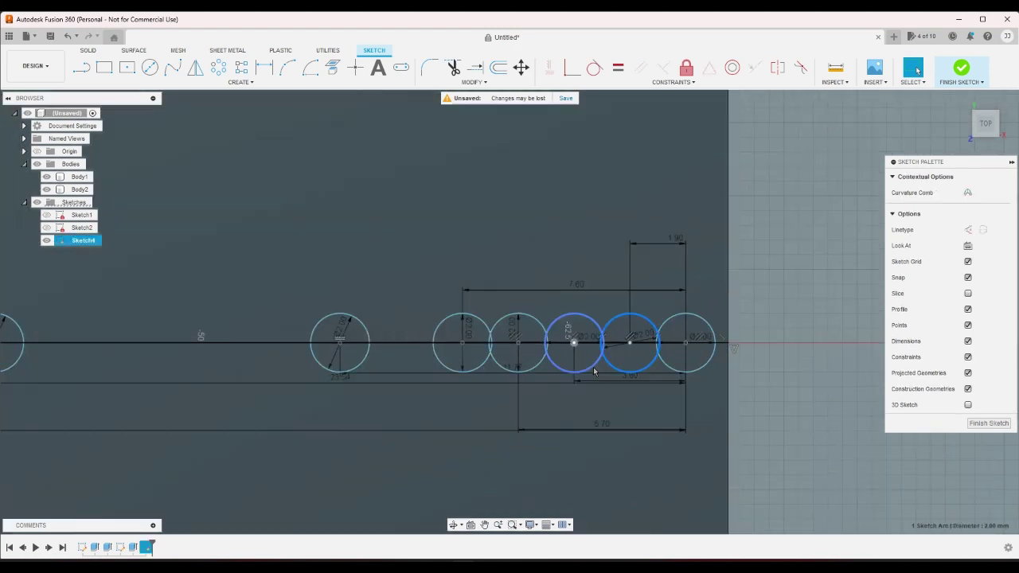
click(518, 343)
scroll(752, 414, down, 2)
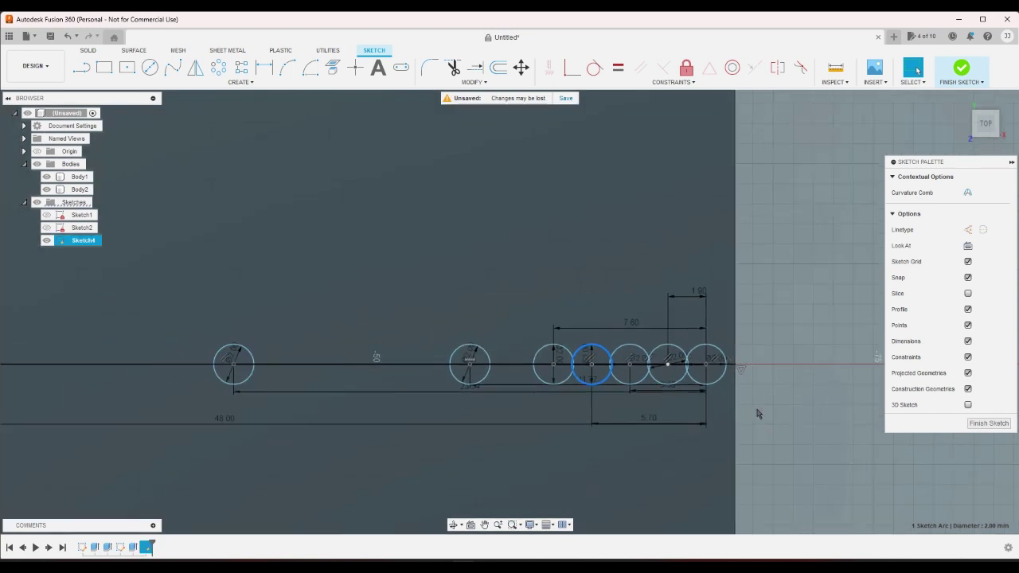
key(Escape)
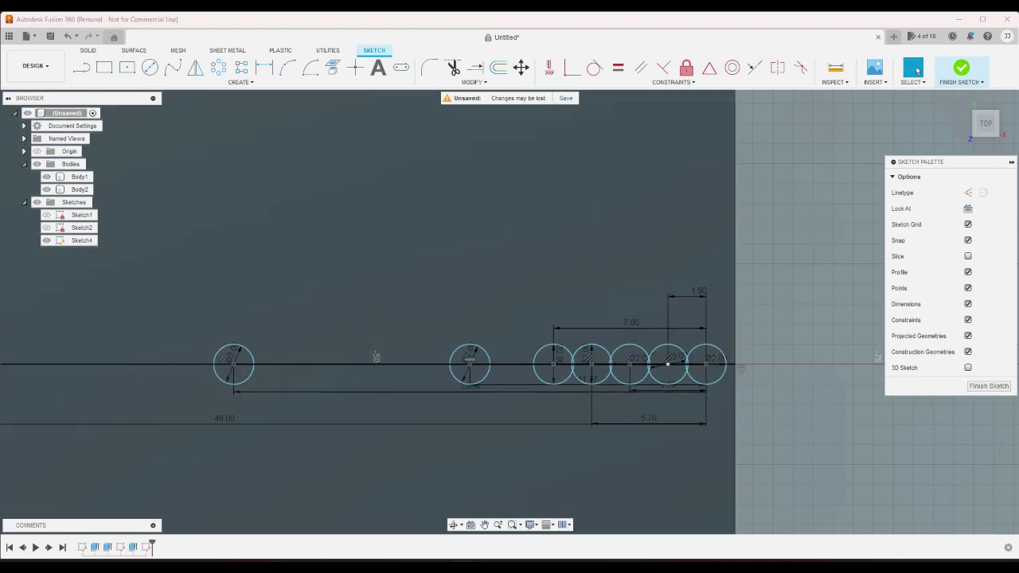
Step: Switch to the unit converter in the browser and convert 3 US teaspoons to US tablespoons
key(alt+Tab)
click(260, 319)
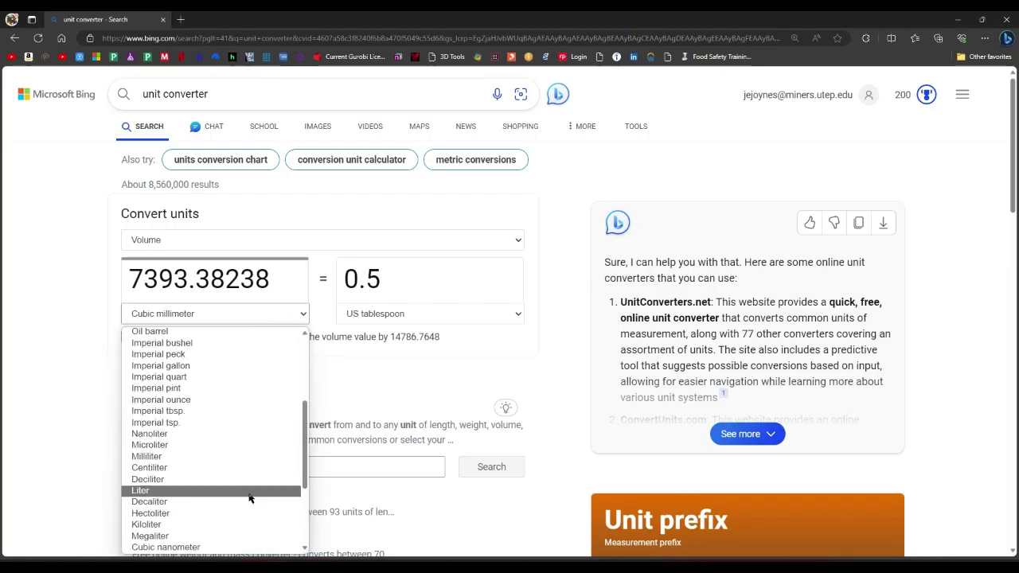
scroll(249, 496, up, 3)
click(230, 400)
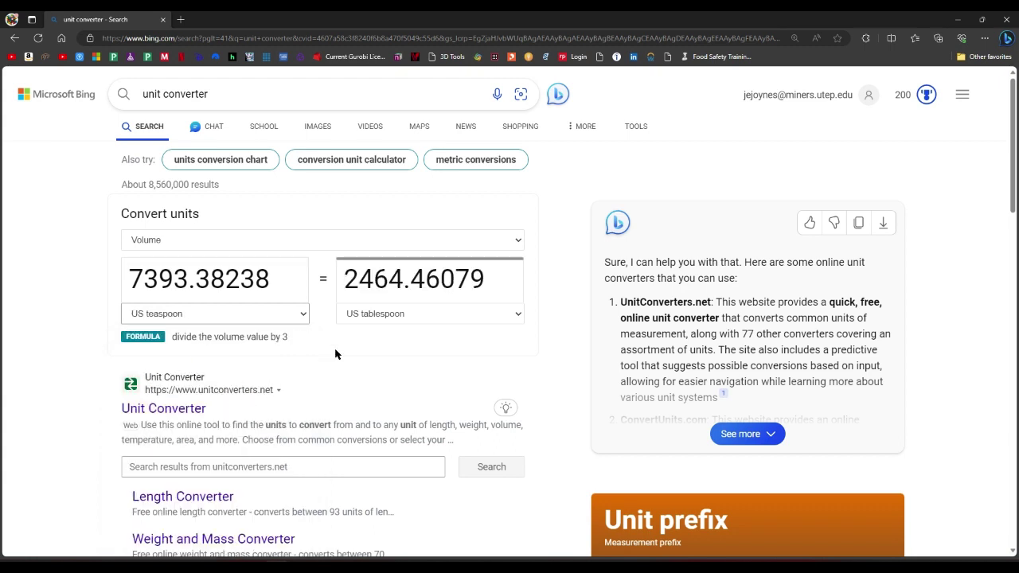
click(398, 314)
click(399, 314)
double_click(215, 288)
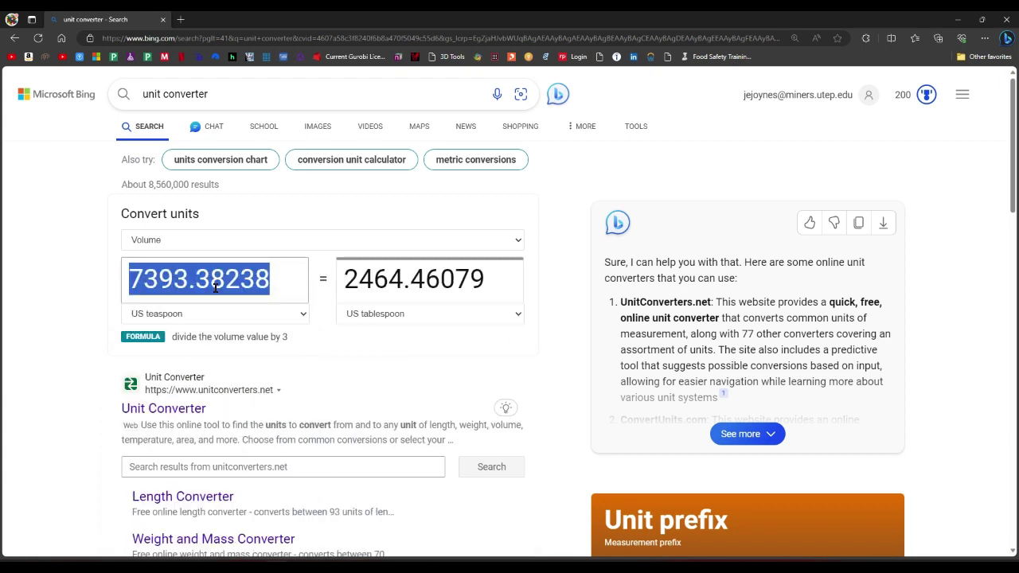
text(3)
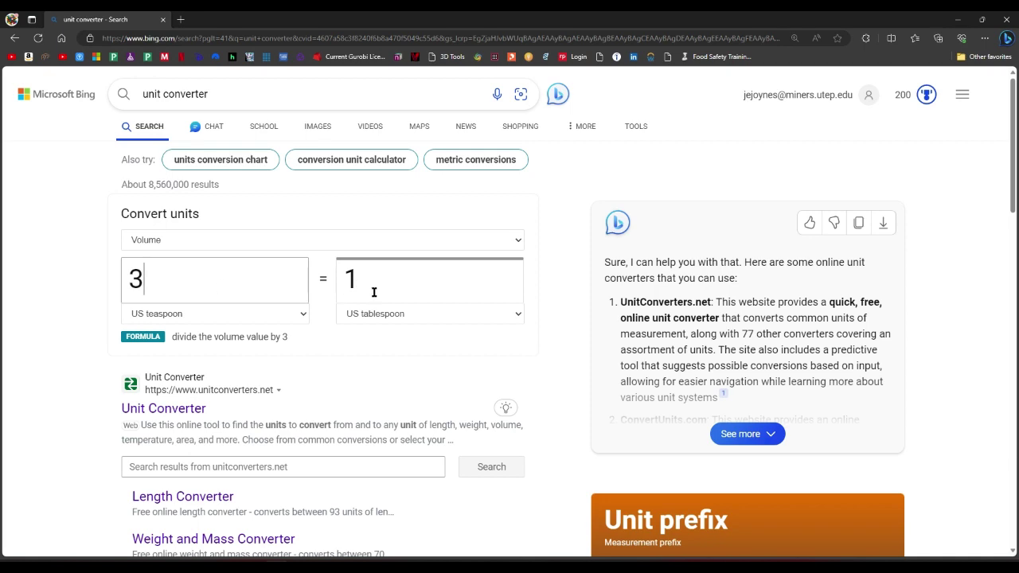
Step: Switch back to Fusion 360 and draw a 2.943 mm line from the end circle's centre along the circle row
key(alt+Tab)
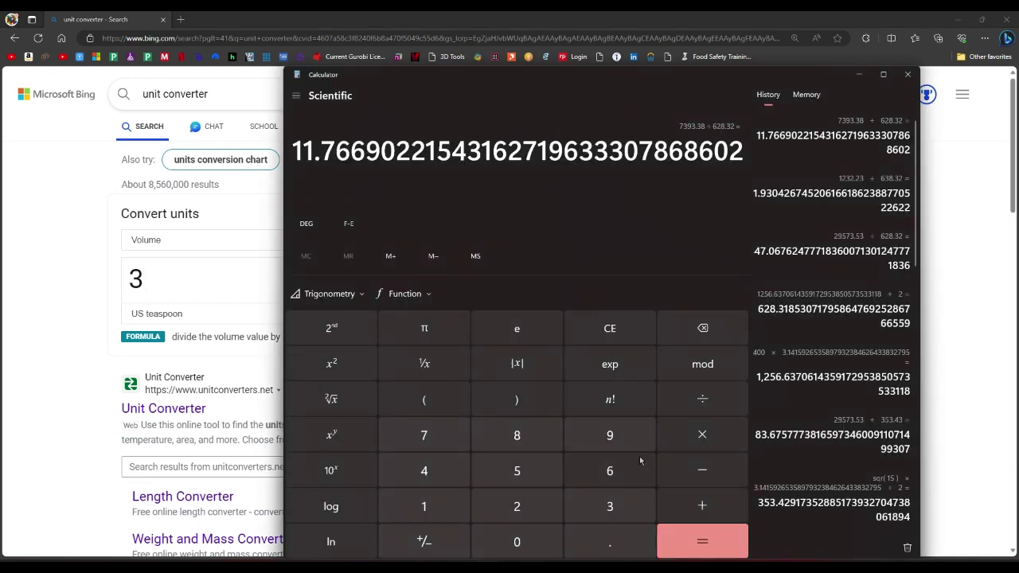
click(859, 74)
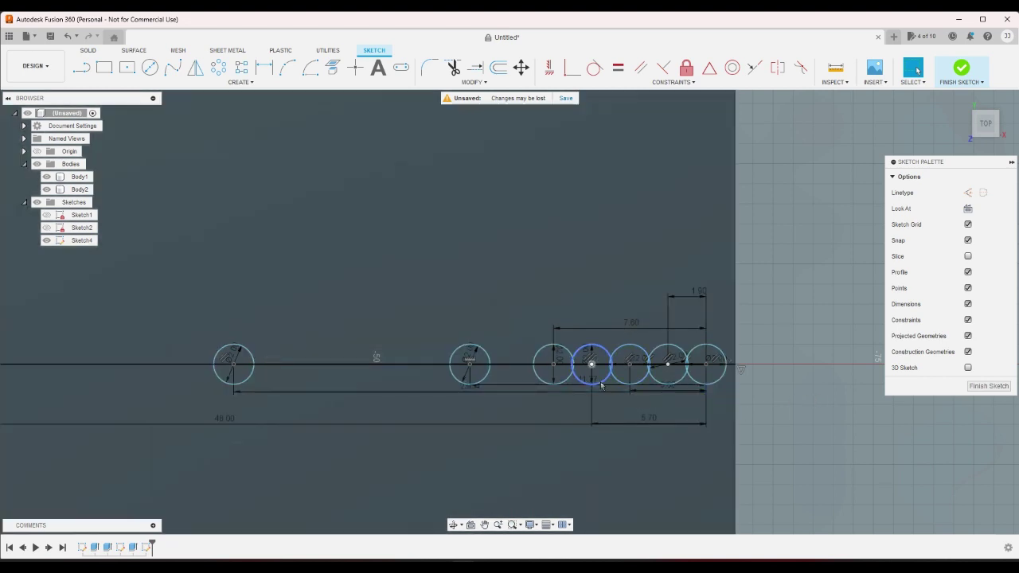
click(602, 386)
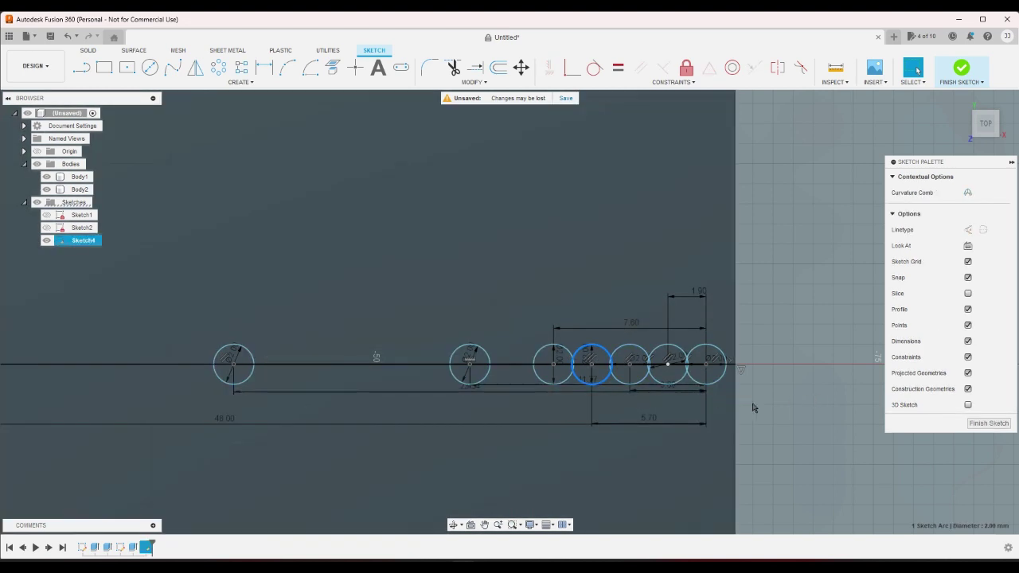
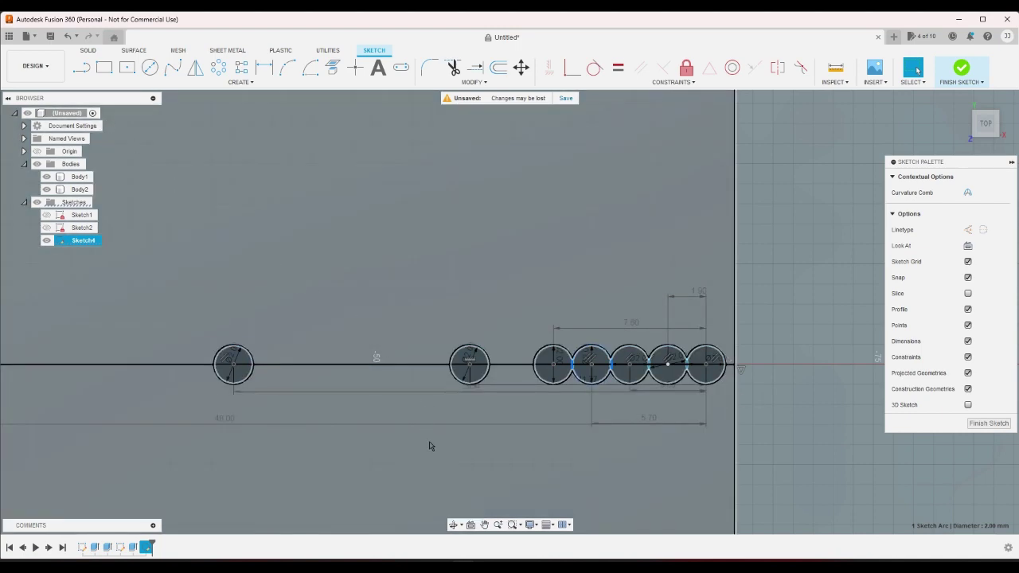
key(Escape)
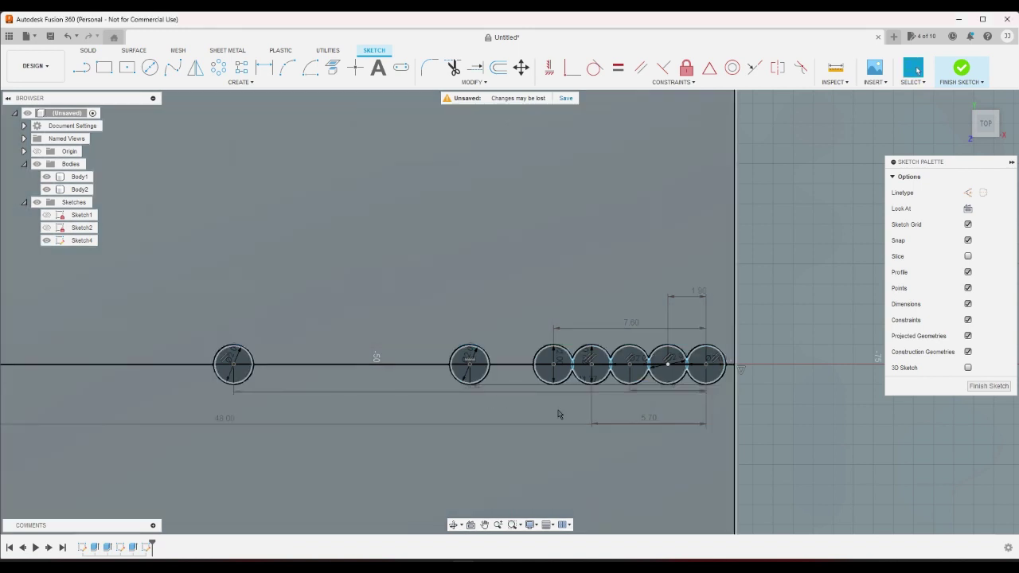
key(l)
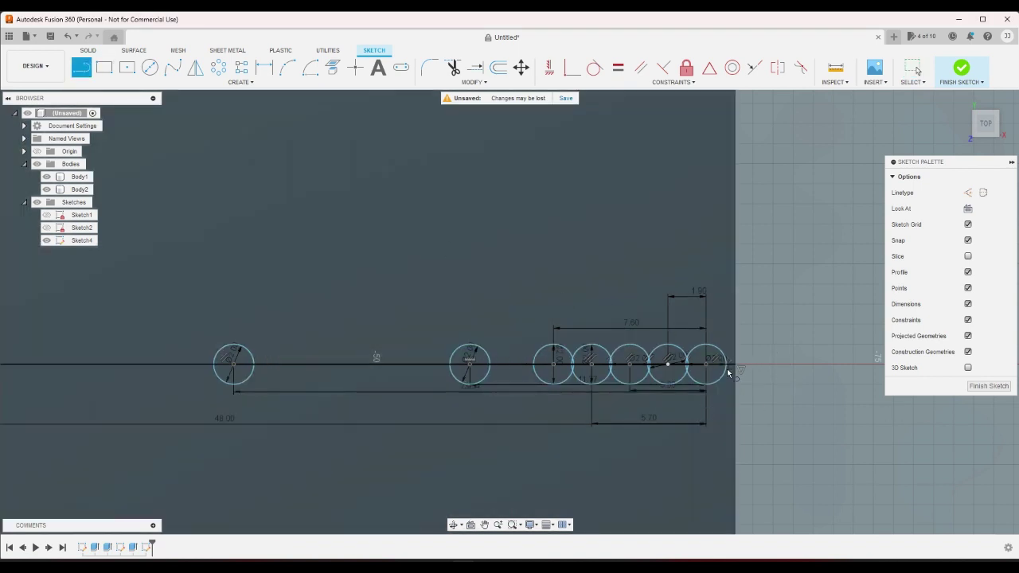
click(705, 367)
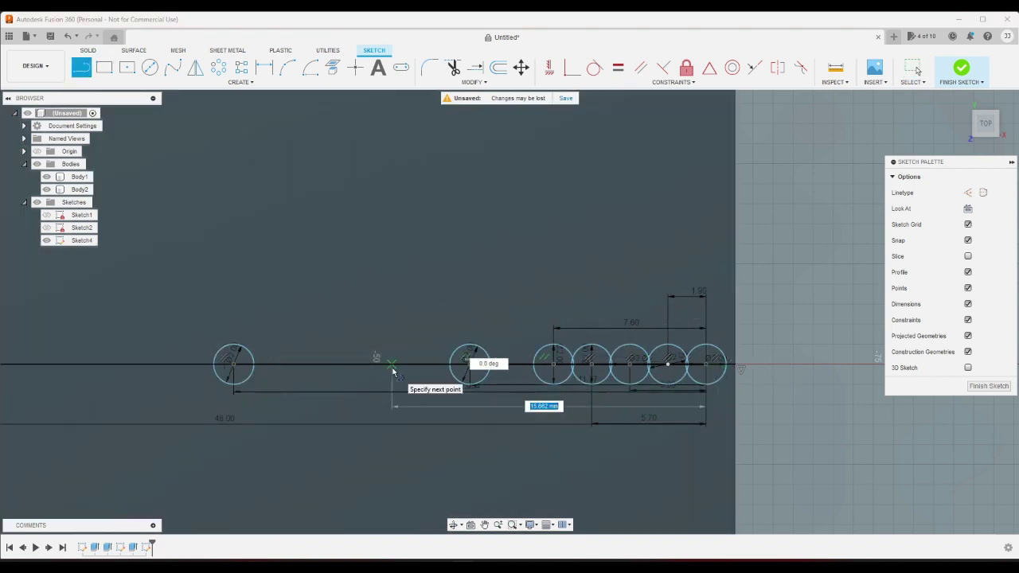
text(23.54)
key(Return)
key(Escape)
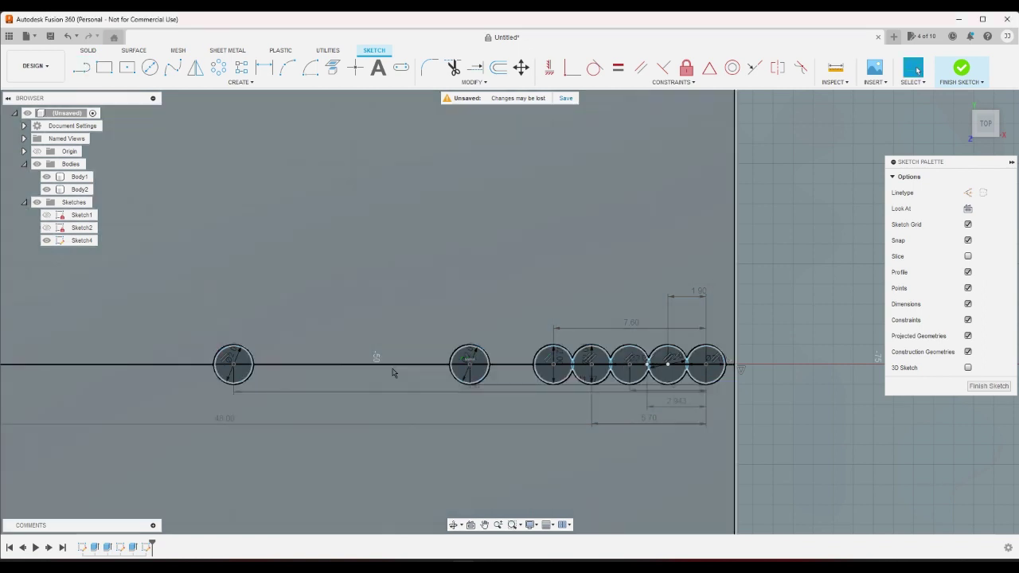
scroll(761, 364, up, 4)
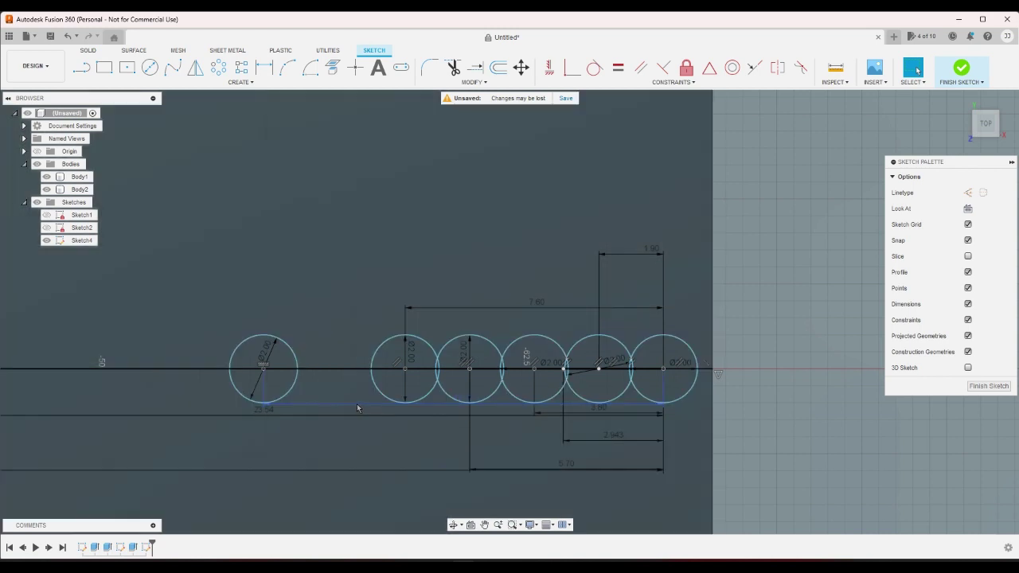
key(d)
click(358, 404)
click(357, 409)
key(Escape)
key(Escape)
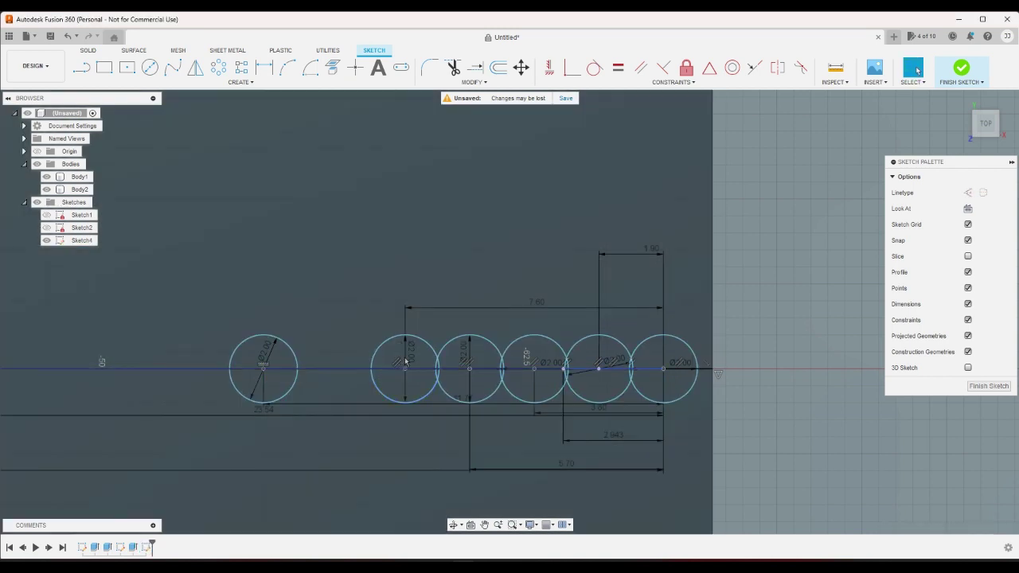
Step: Convert the 48 mm line running through the whole circle row to a construction line
scroll(510, 376, up, 3)
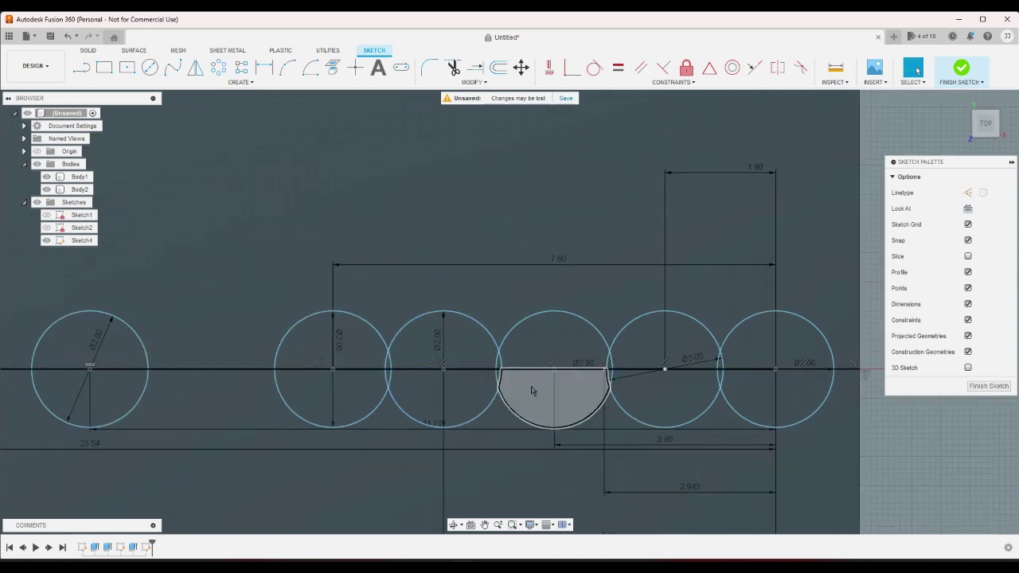
scroll(509, 414, down, 5)
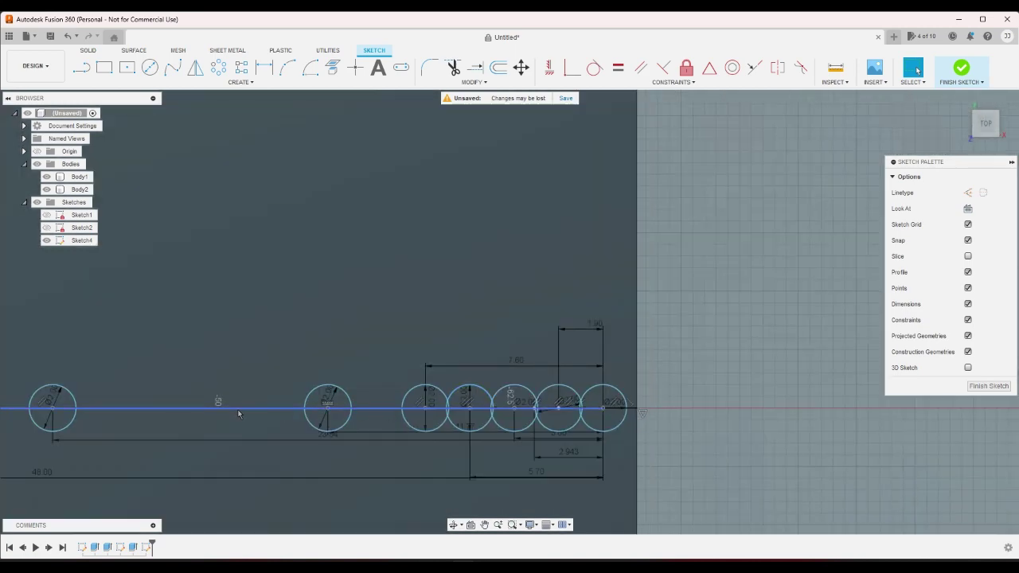
click(238, 410)
key(x)
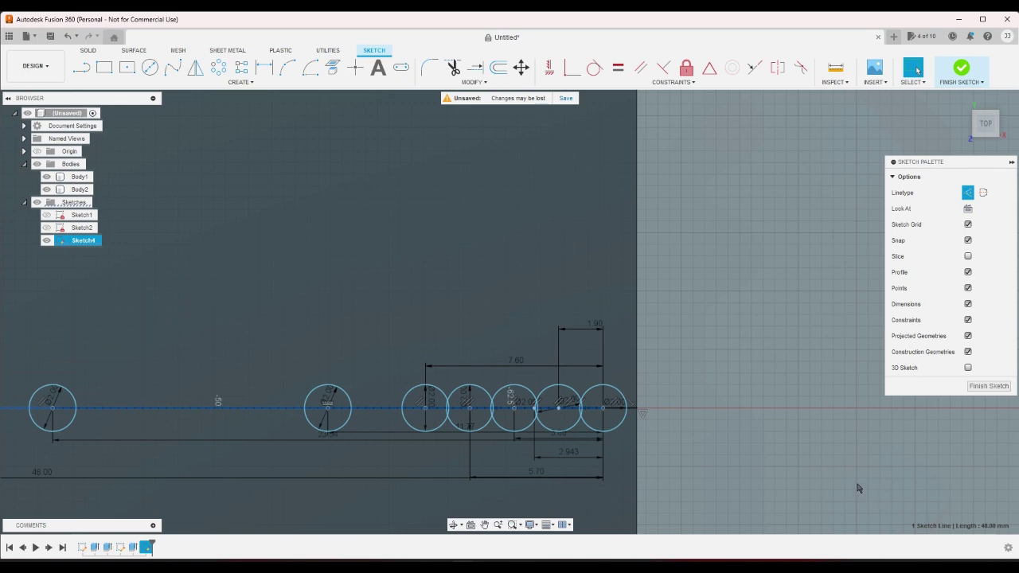
key(Escape)
Step: Convert the 23.54 mm, 11.77 mm and 7.6 mm row lines and the short line at the body's edge to construction lines
scroll(773, 475, down, 5)
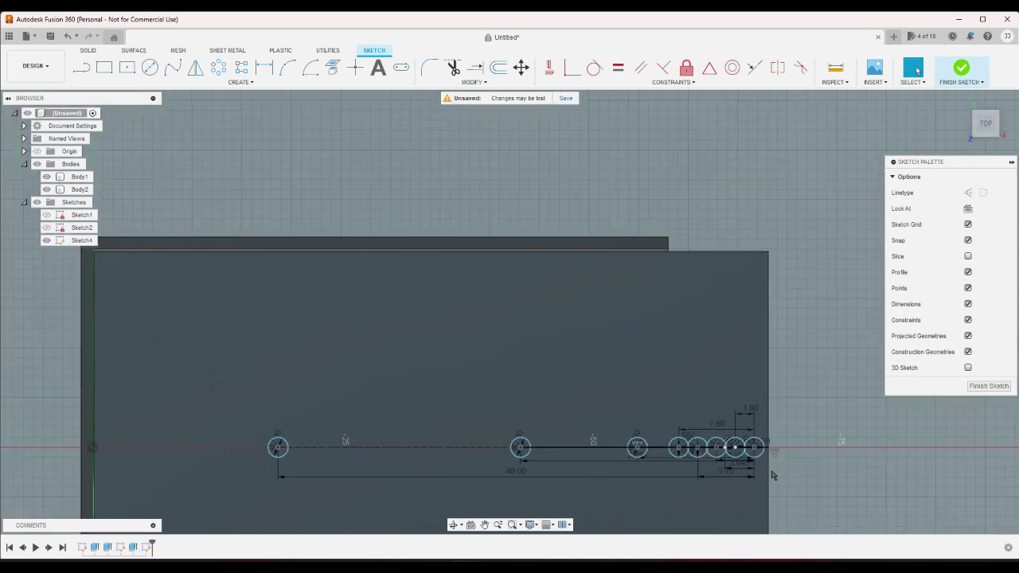
scroll(593, 469, up, 5)
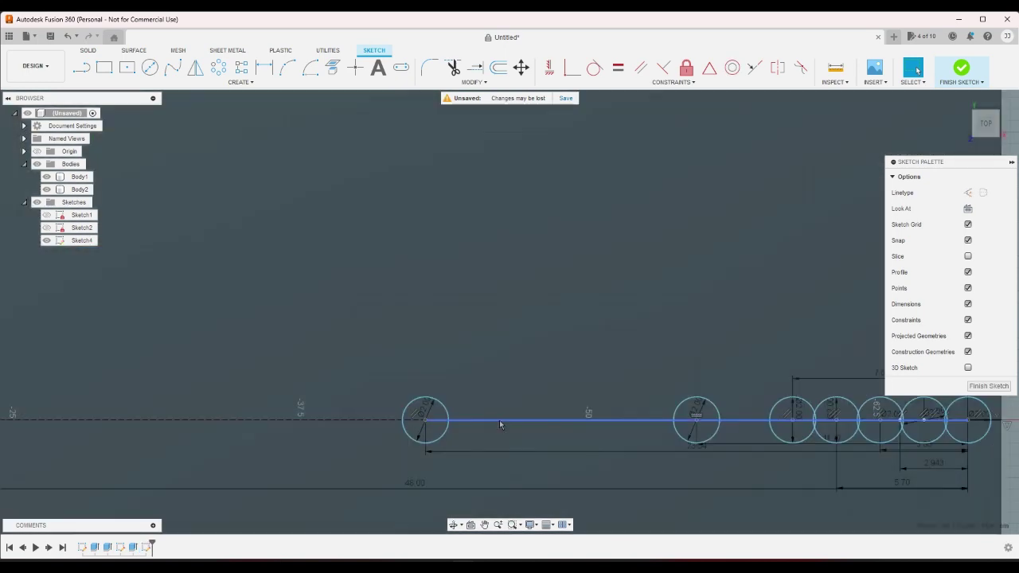
scroll(685, 434, down, 5)
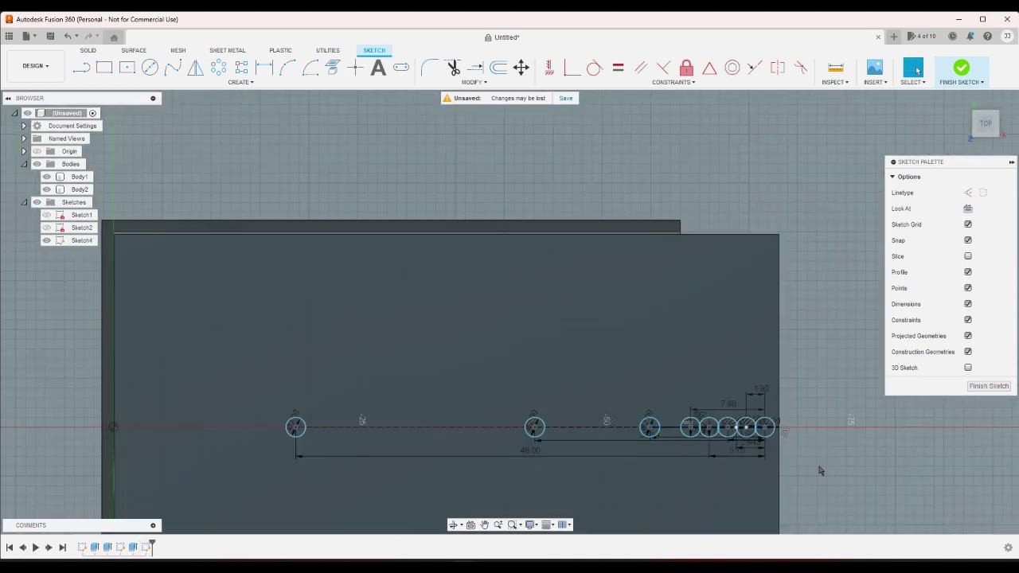
scroll(819, 471, up, 5)
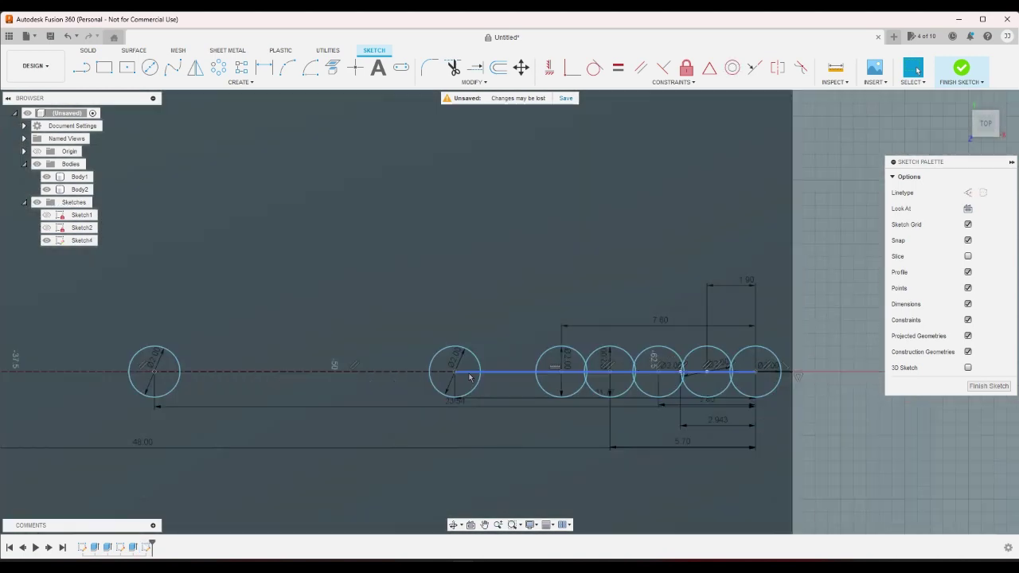
click(470, 377)
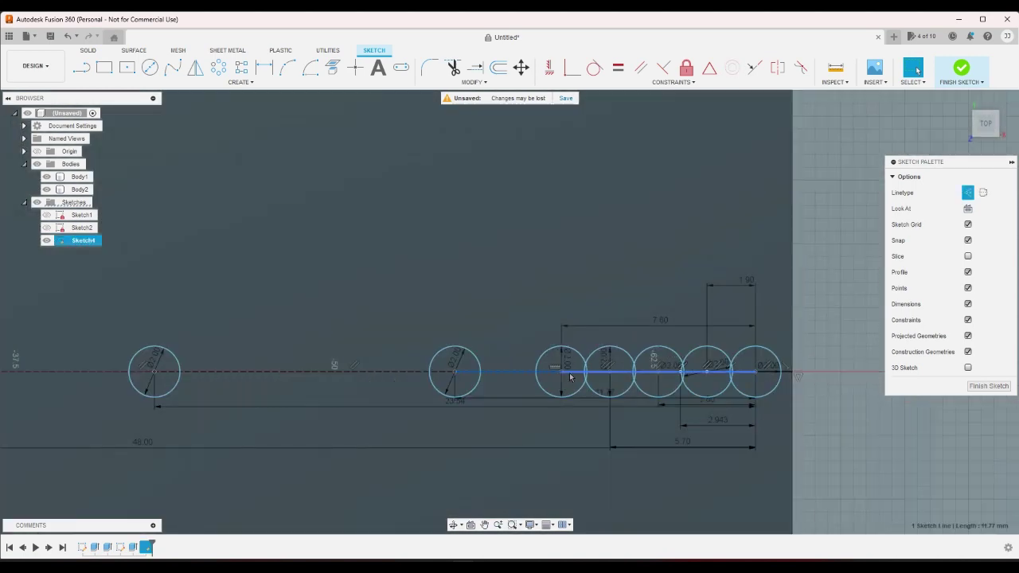
click(716, 372)
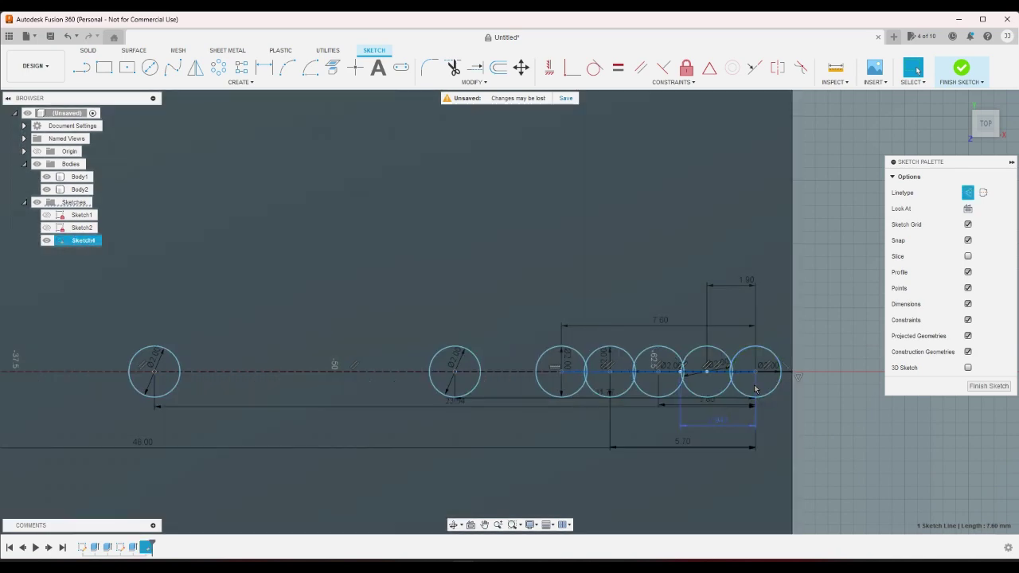
click(767, 375)
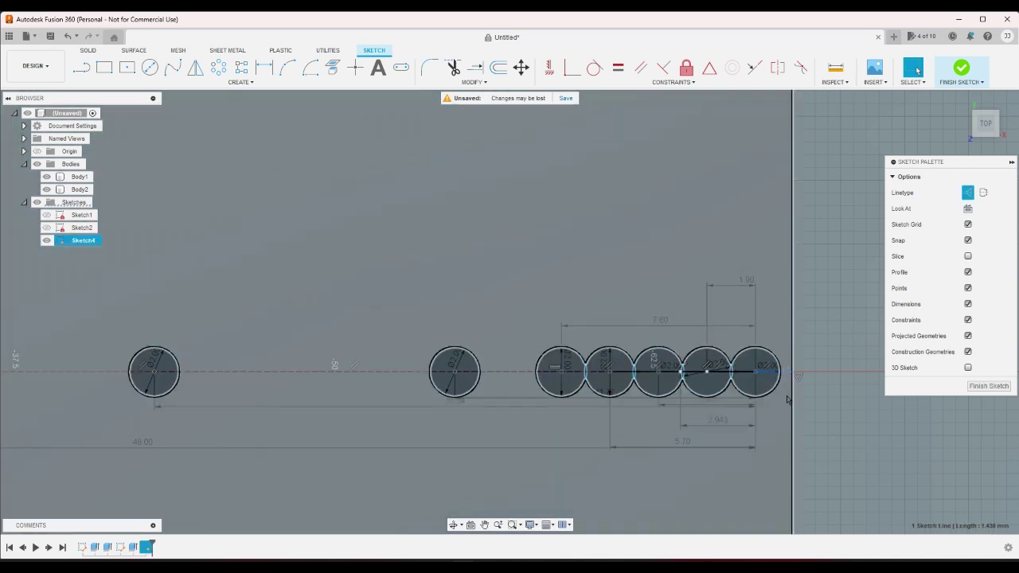
Step: Convert the 2.943 mm and 5.7 mm lines along the circle row to construction lines
scroll(766, 376, up, 5)
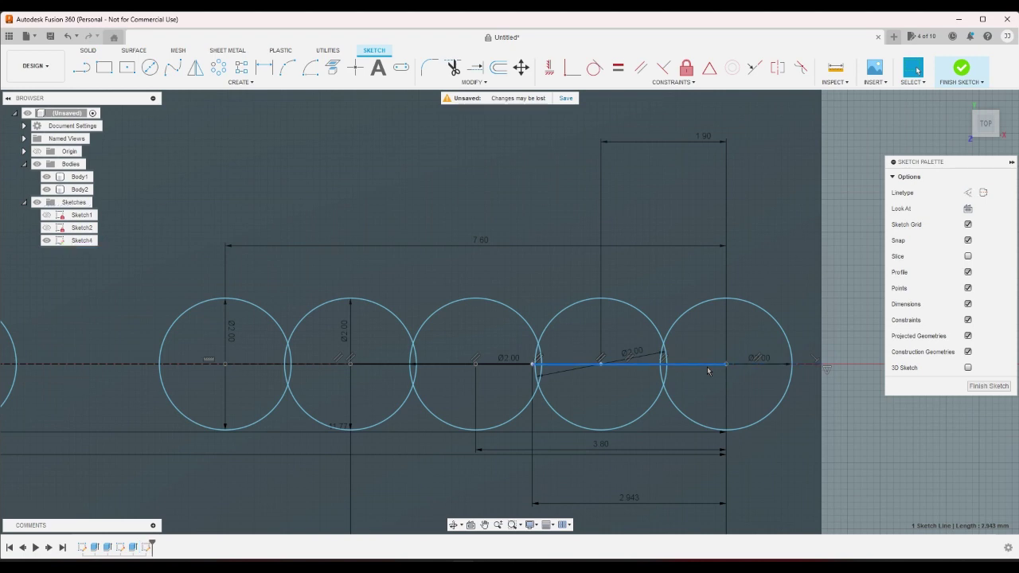
click(521, 368)
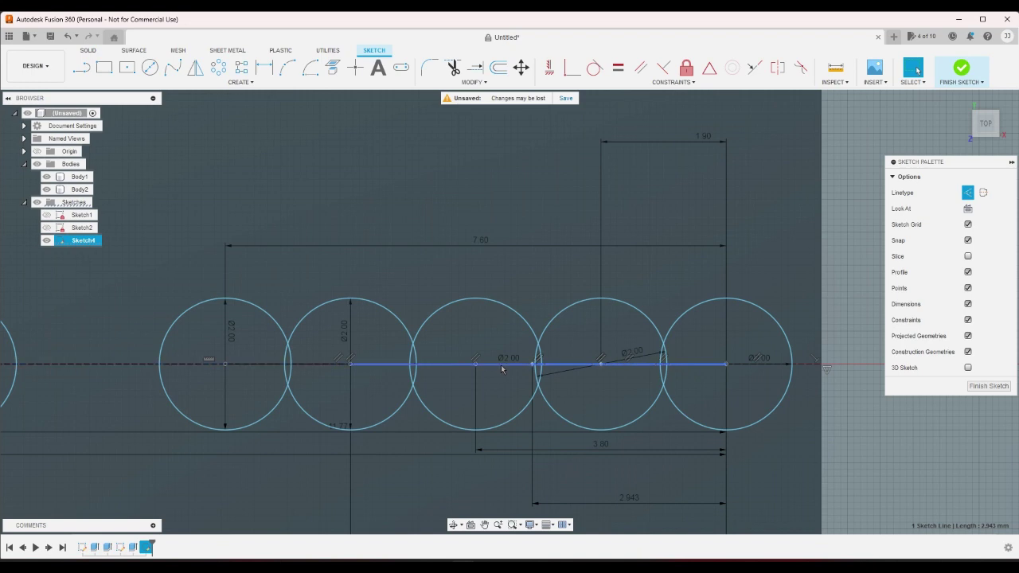
click(926, 481)
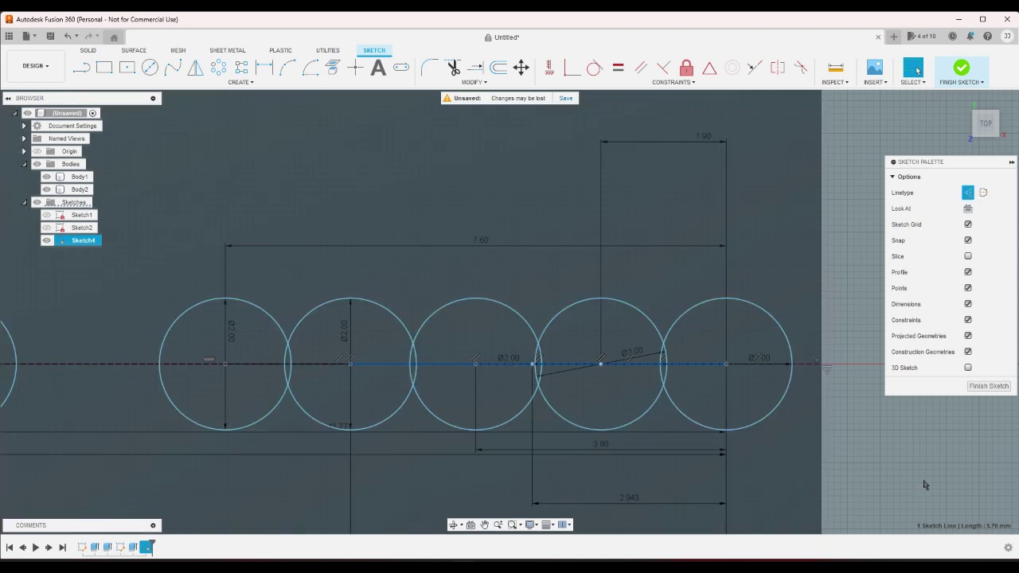
Step: Check the value entered for the distance from the end circle to the third circle in the row
scroll(876, 464, up, 2)
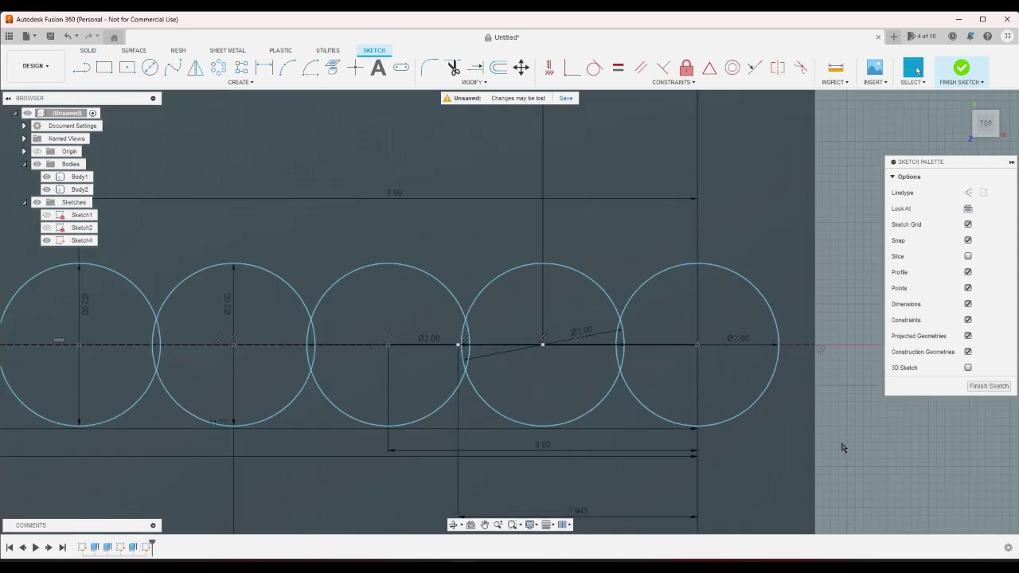
scroll(422, 363, up, 2)
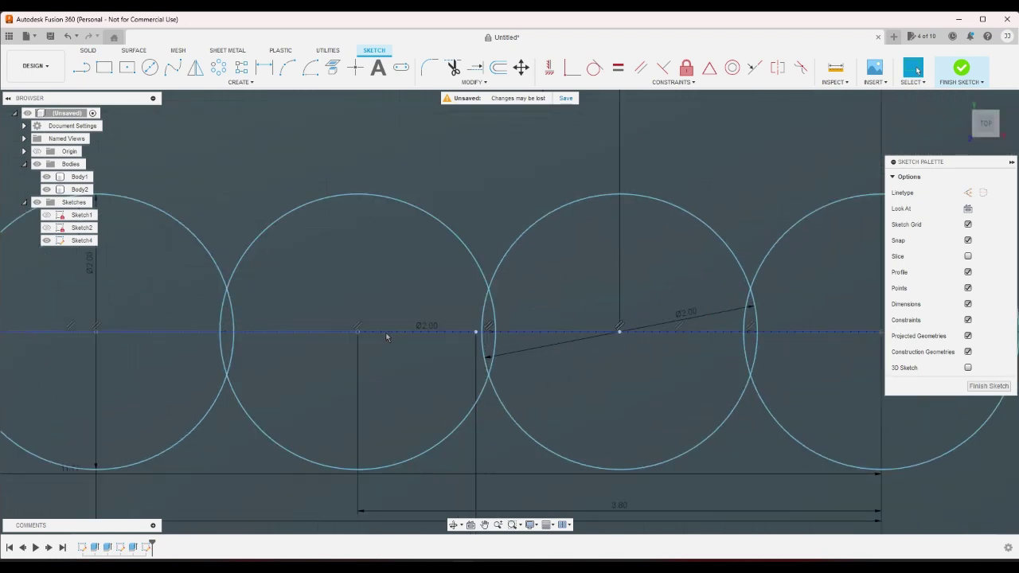
scroll(426, 336, down, 3)
click(426, 333)
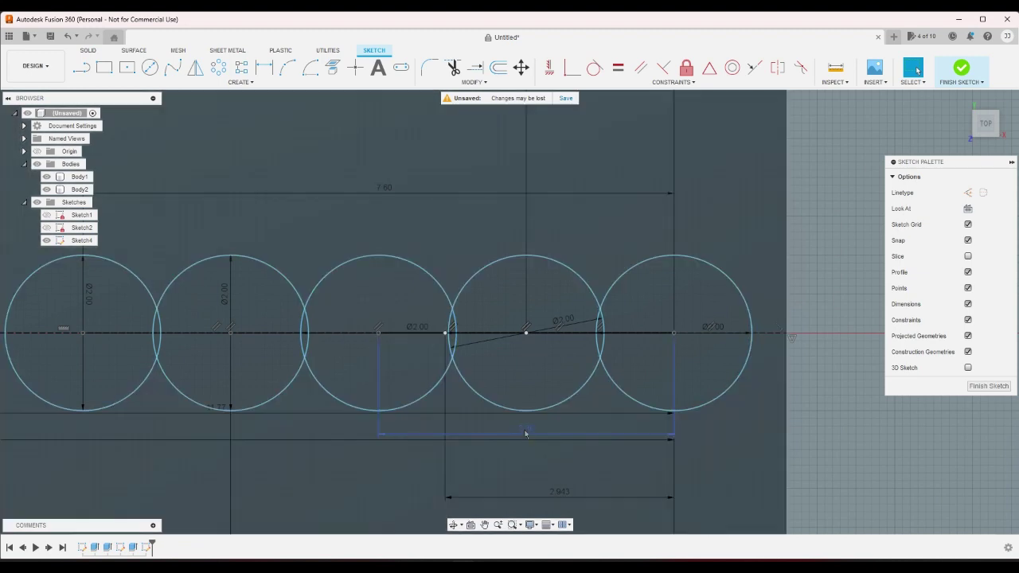
click(525, 436)
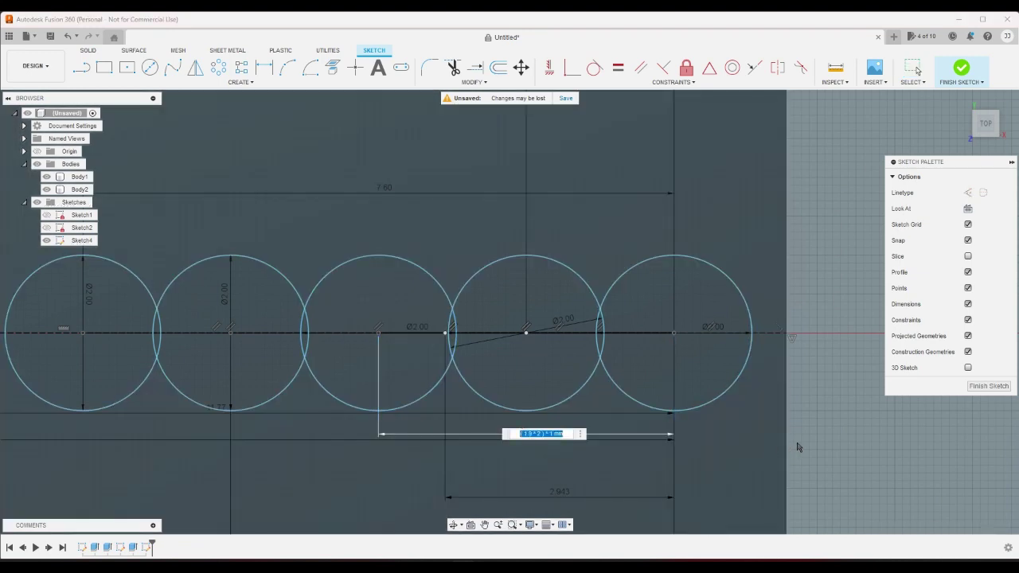
key(Return)
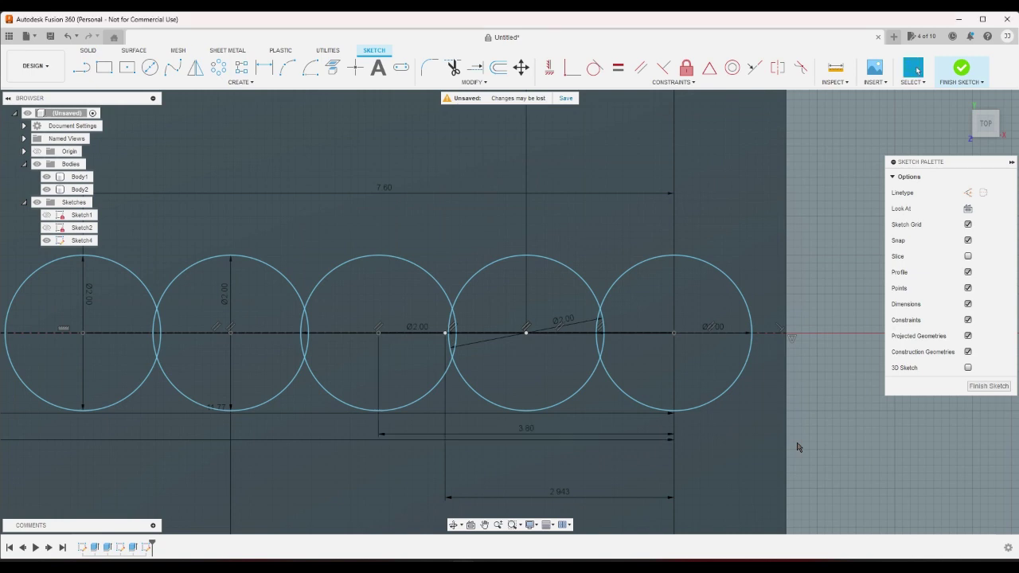
scroll(797, 448, down, 4)
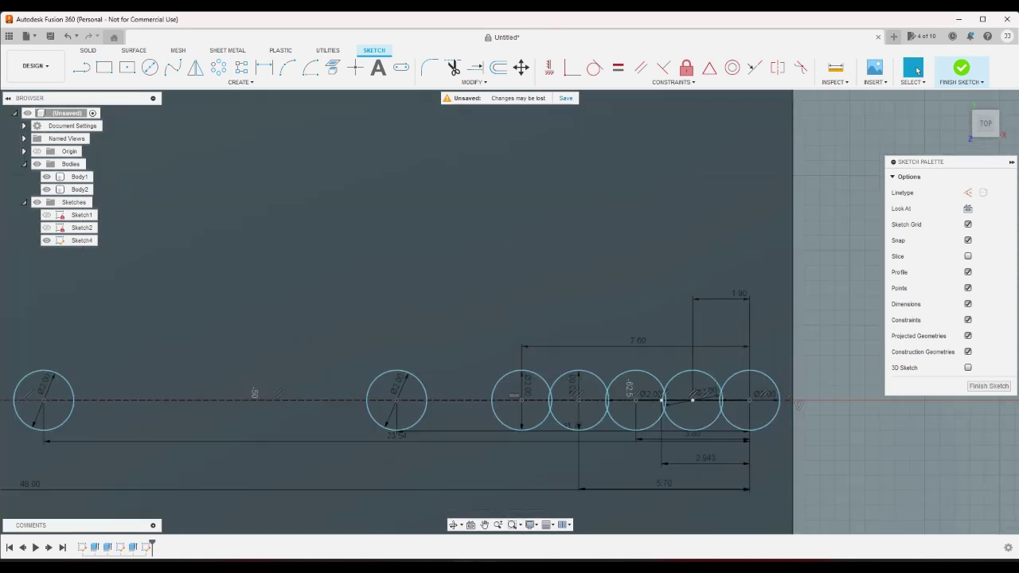
Step: Switch to the Calculator and divide 2.54 by 8
key(alt+Tab)
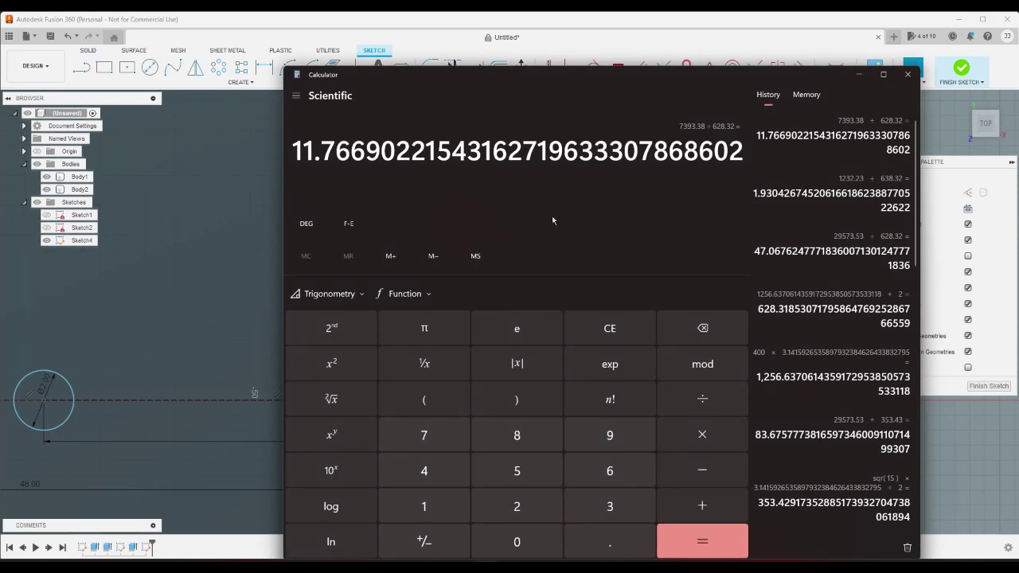
drag(589, 83, 570, 29)
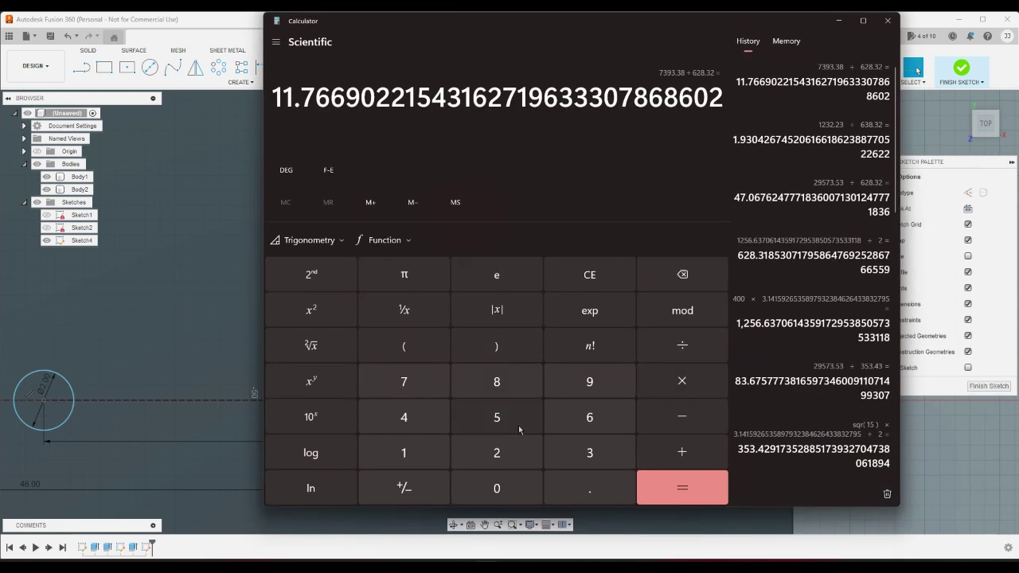
click(496, 456)
click(590, 490)
click(497, 419)
click(424, 419)
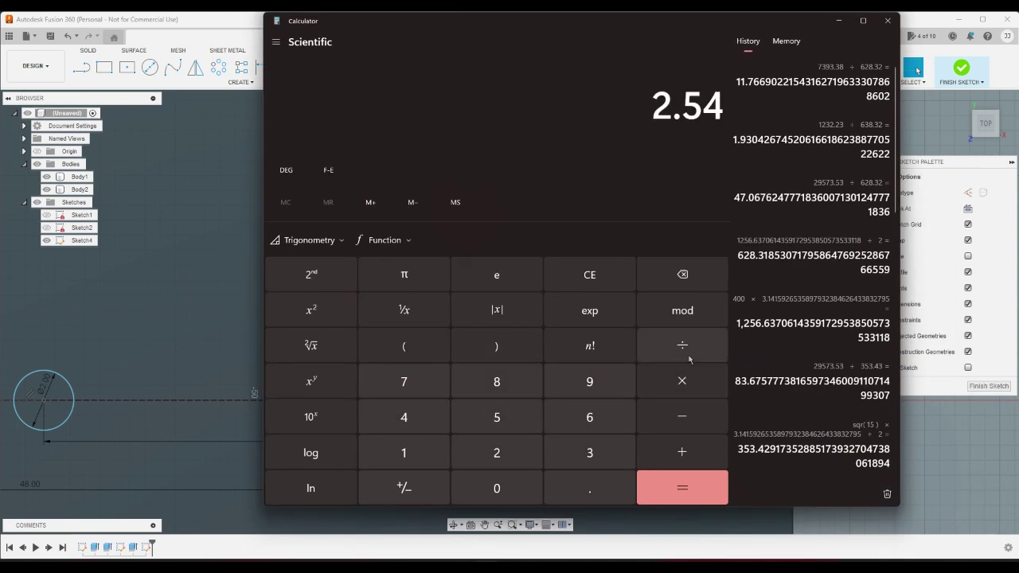
click(683, 346)
click(497, 381)
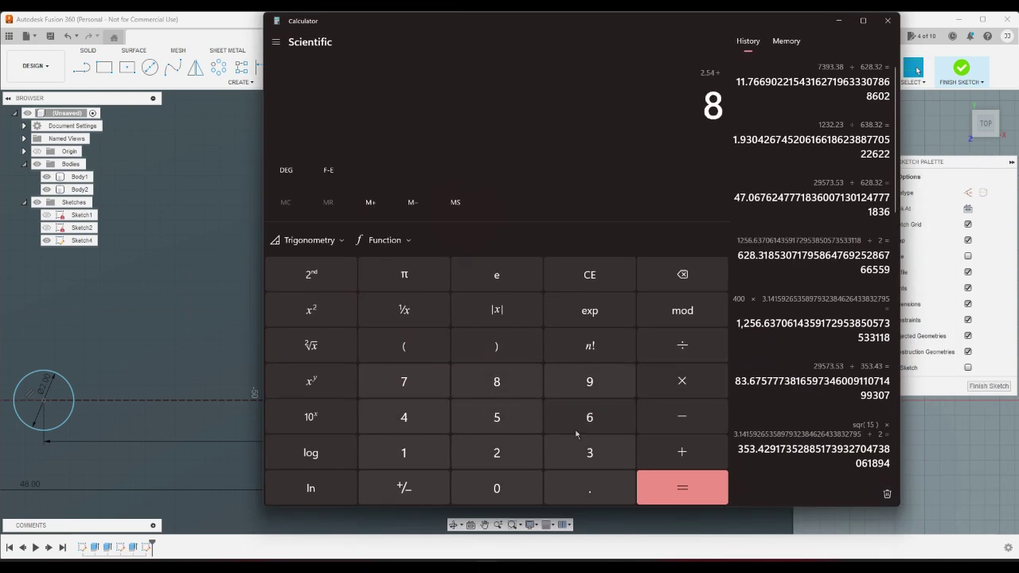
click(683, 488)
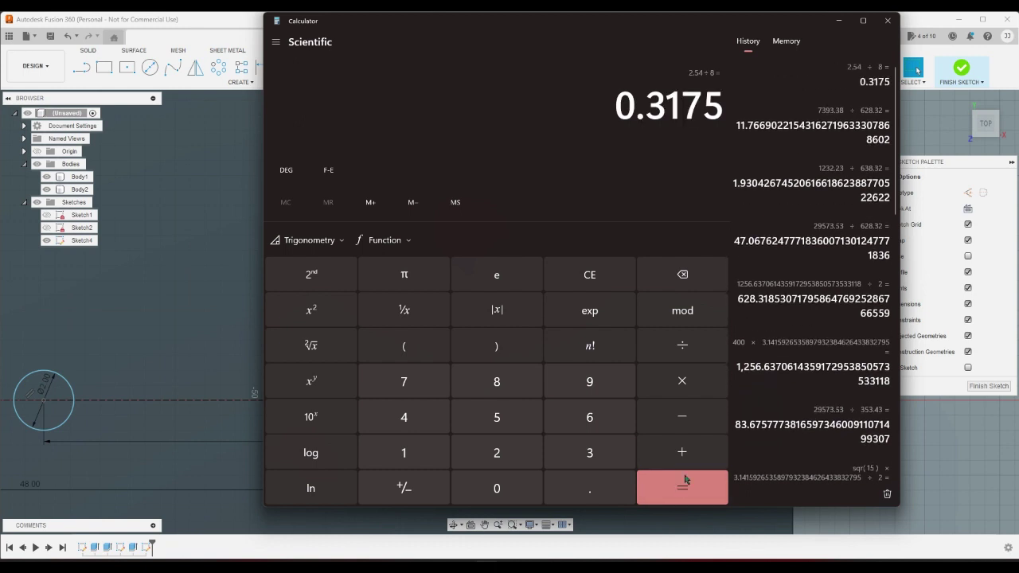
Step: Multiply the quotient by 10 and return to the Fusion 360 sketch
click(683, 381)
click(403, 453)
click(497, 488)
click(673, 492)
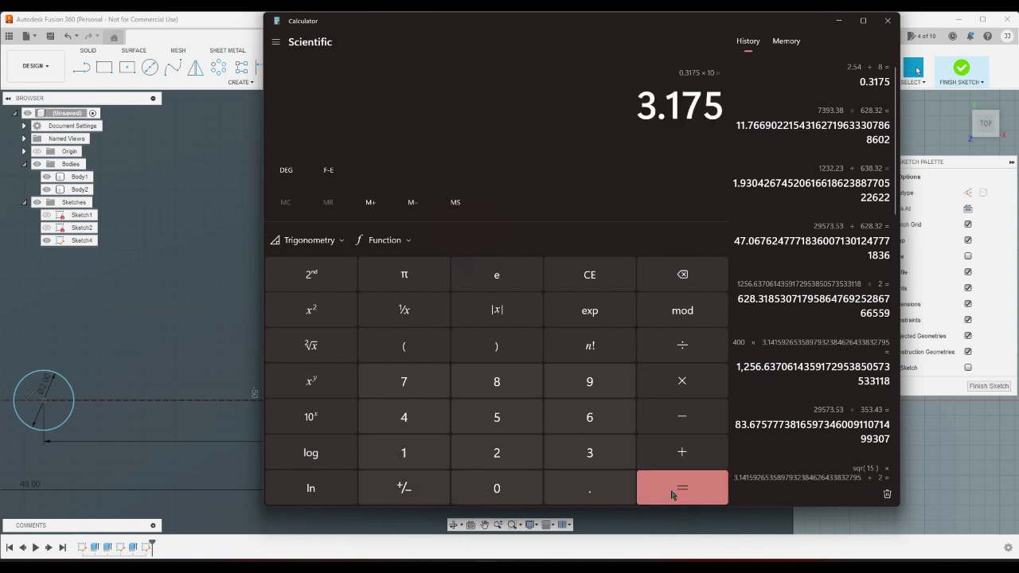
click(844, 21)
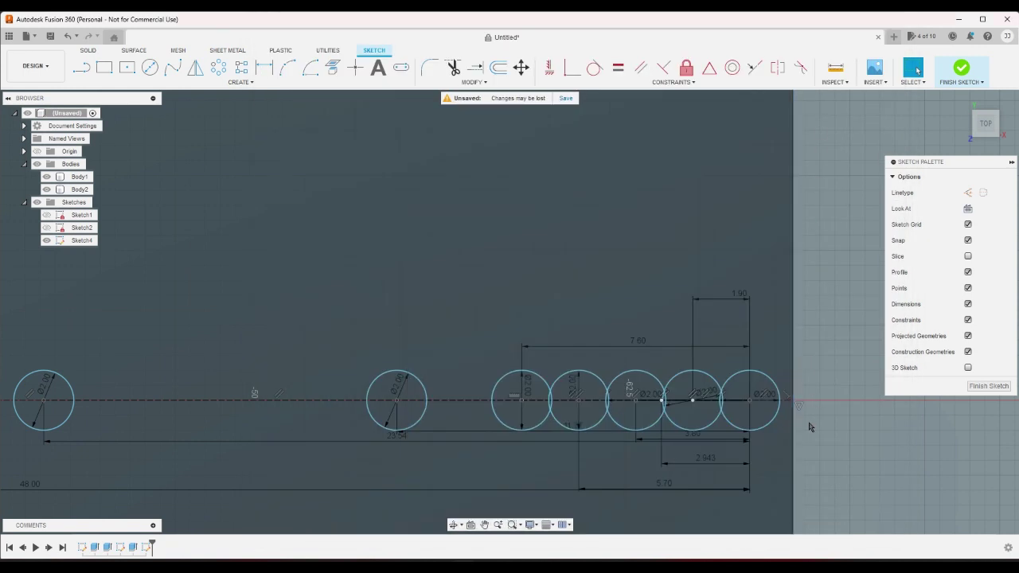
Step: Check the expression behind the 3.8 mm spacing and select the 1.9 mm spacing dimension for comparison
scroll(809, 427, up, 3)
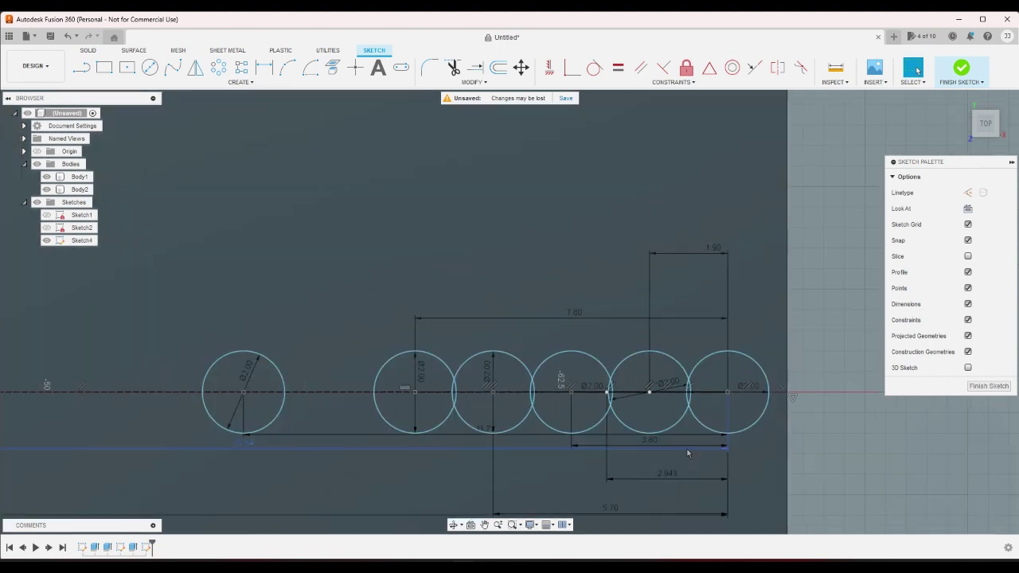
click(654, 447)
double_click(654, 446)
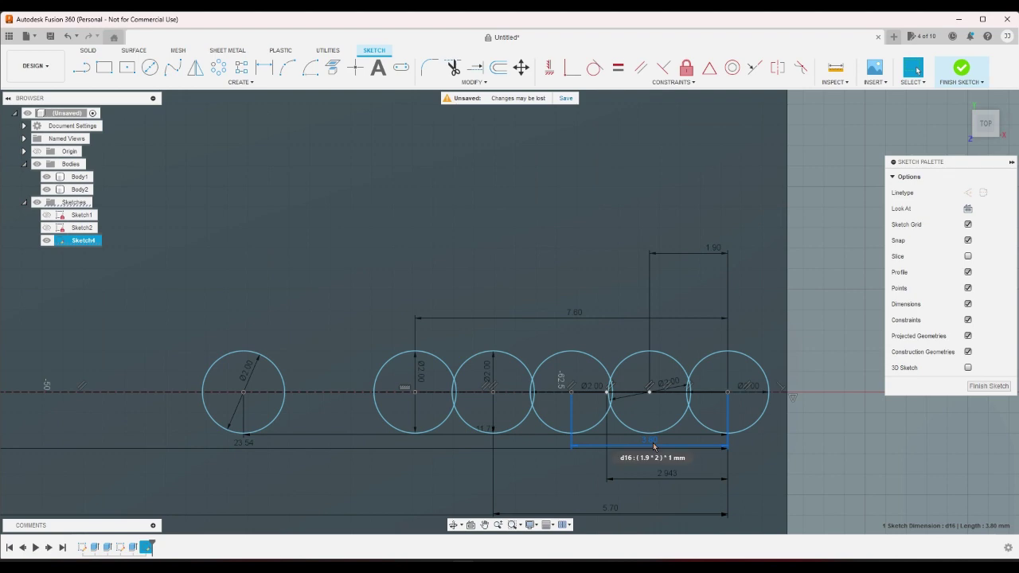
key(Return)
scroll(654, 444, up, 2)
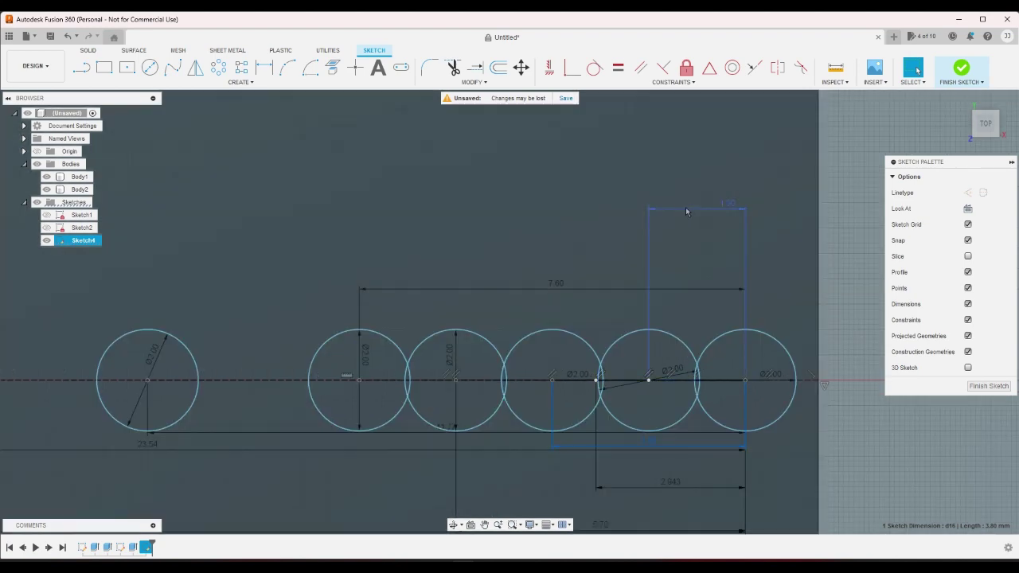
key(Escape)
Step: Draw a 2 mm diameter circle centred on the point 2.943 mm from the end circle's centre
scroll(609, 402, up, 5)
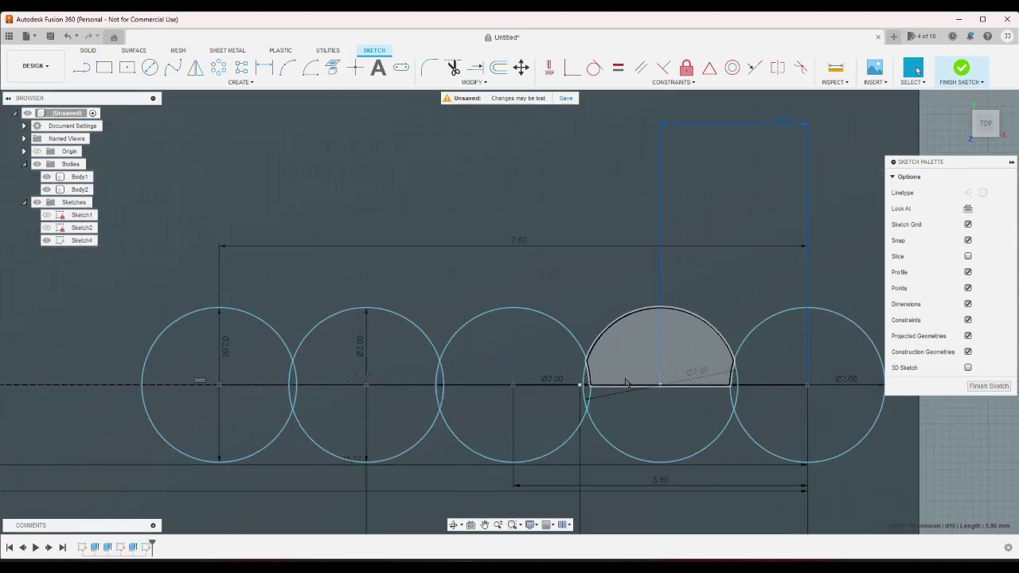
scroll(604, 413, up, 3)
click(533, 346)
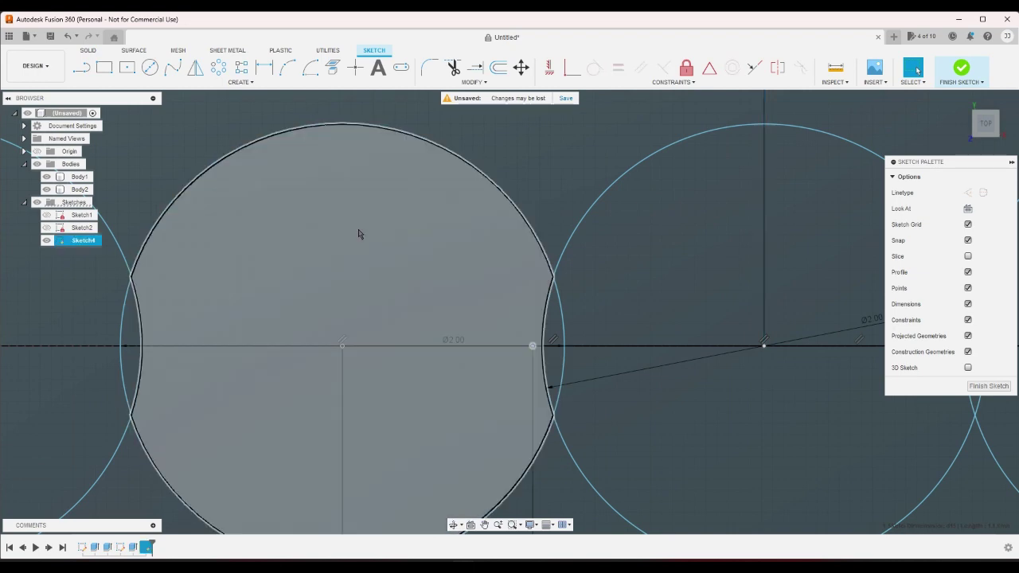
click(150, 70)
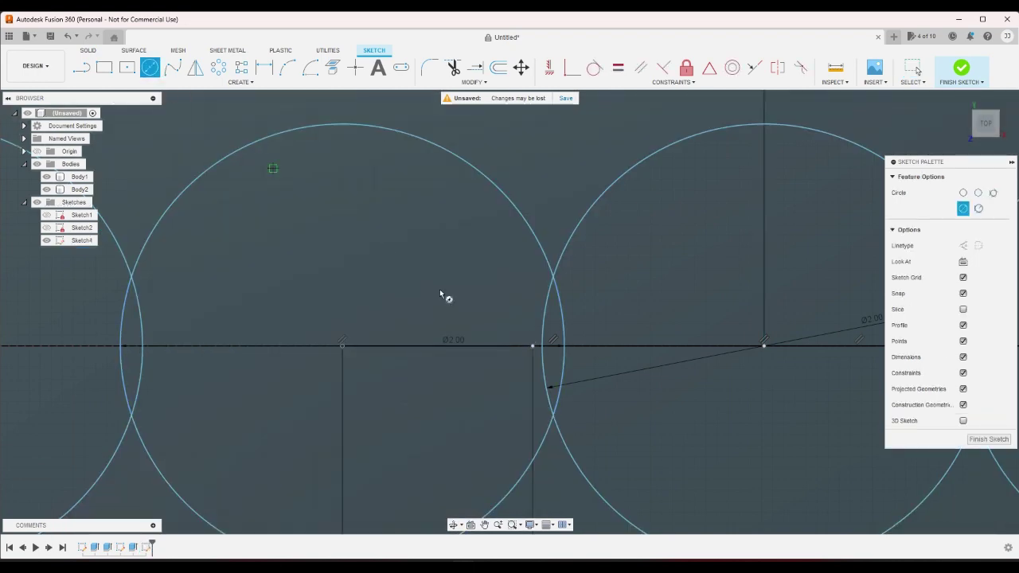
click(533, 346)
text(2)
key(Return)
Step: Finish the circle-row sketch and show the whole model in the home view
scroll(550, 283, down, 6)
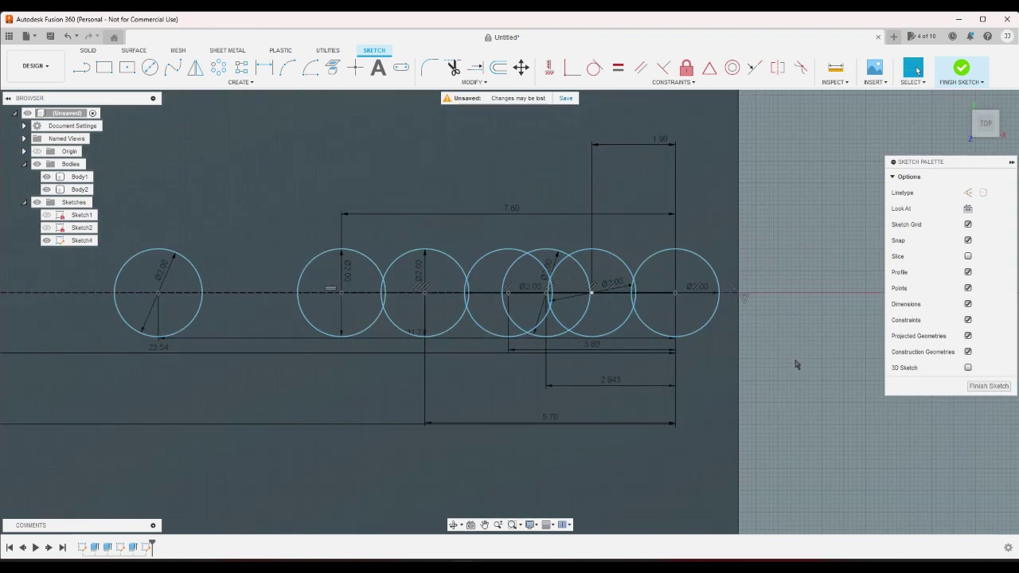
scroll(796, 364, down, 4)
scroll(804, 362, down, 3)
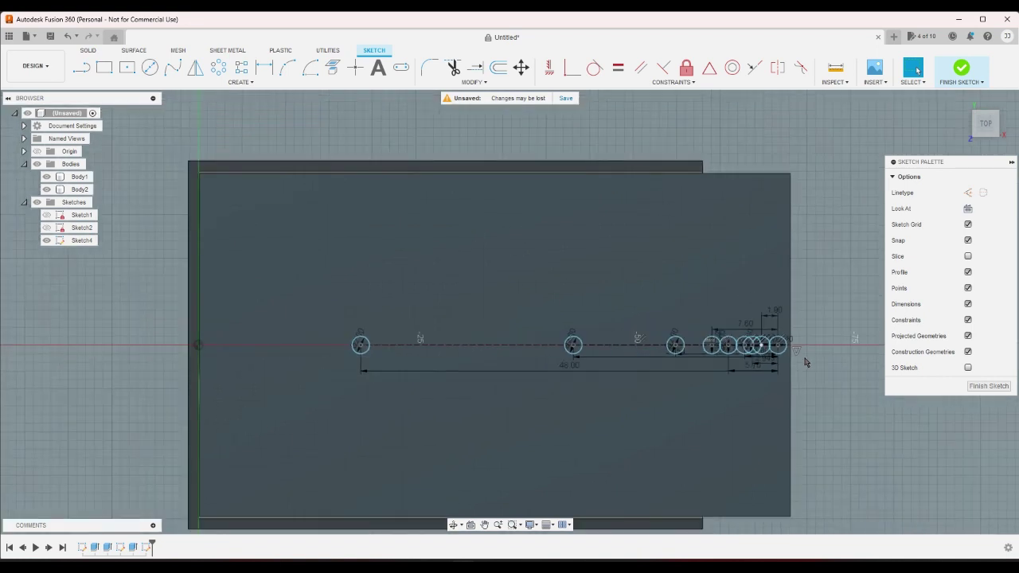
scroll(804, 363, up, 5)
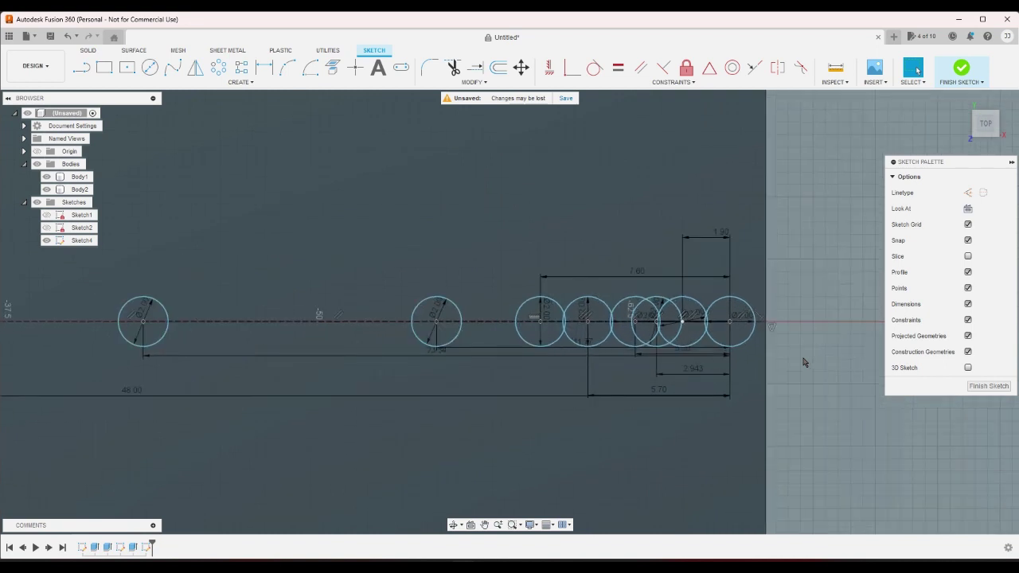
scroll(804, 363, up, 2)
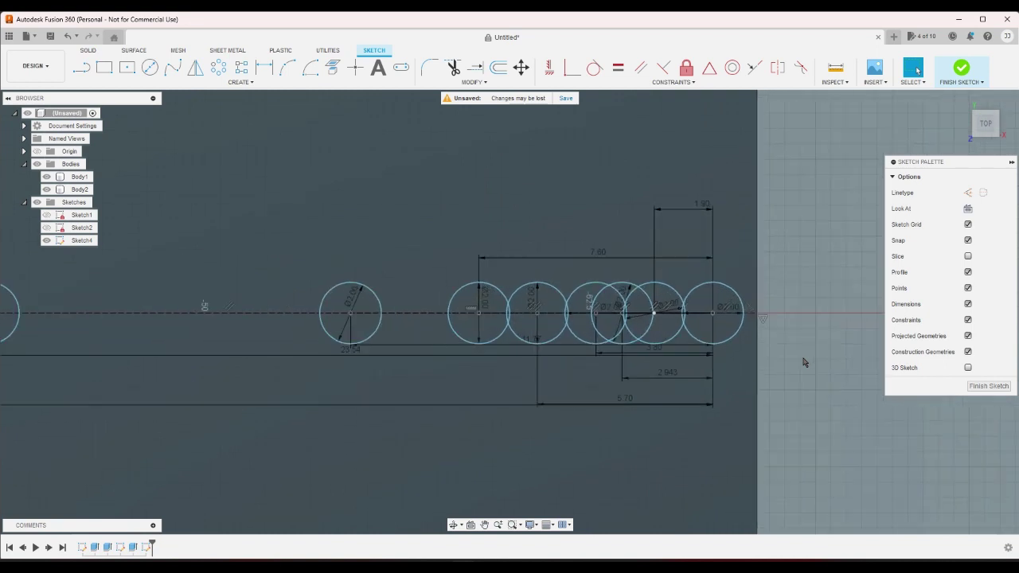
scroll(804, 362, down, 5)
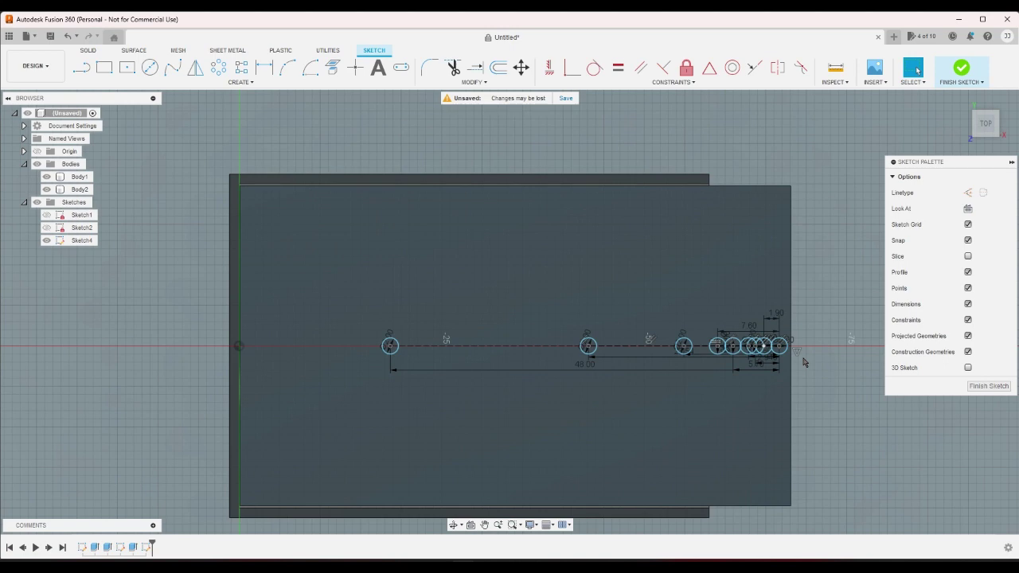
click(961, 69)
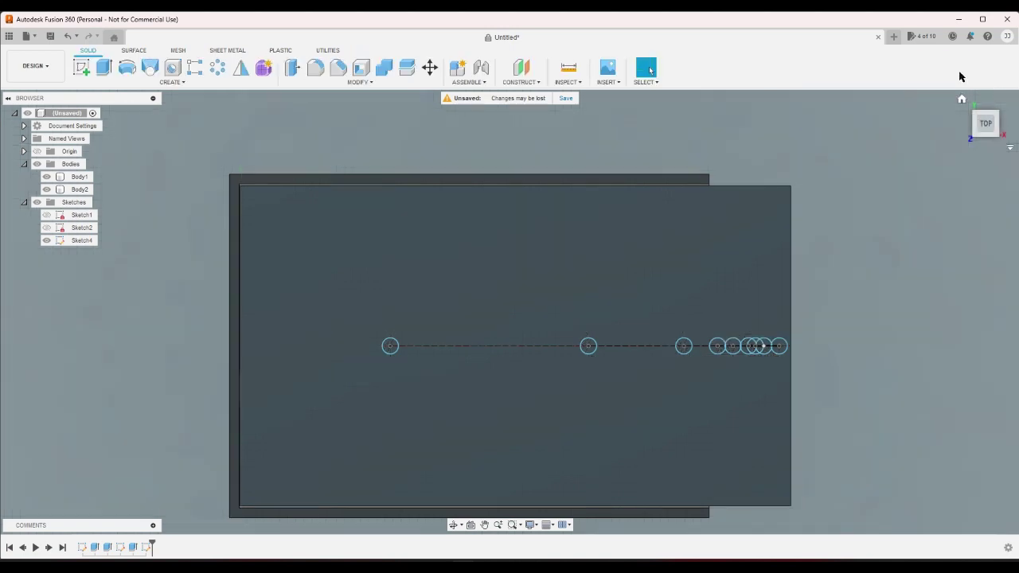
click(962, 99)
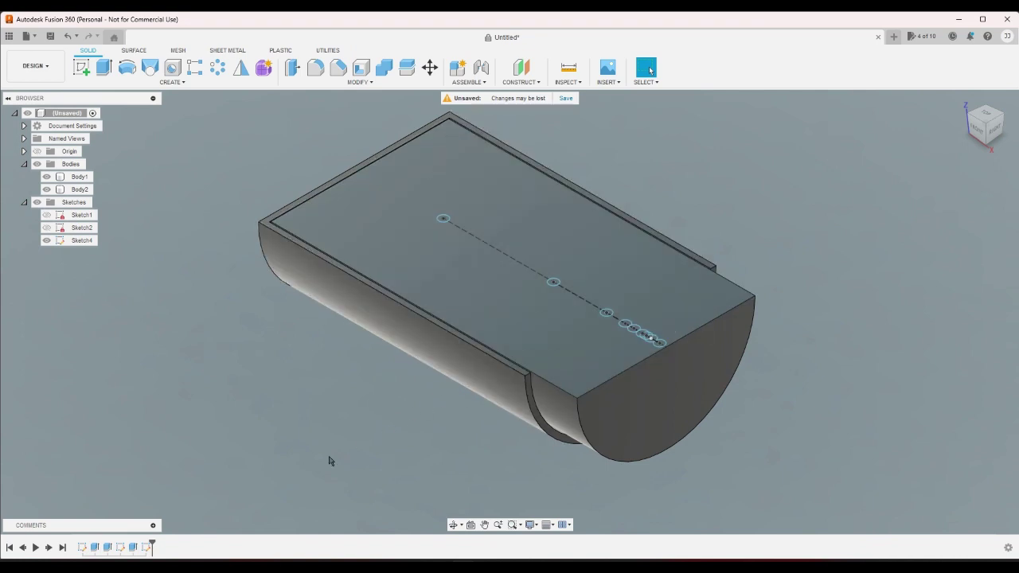
Step: Edit the half-round outer shell's extrusion and set its distance to (48*1.25)+10
double_click(94, 549)
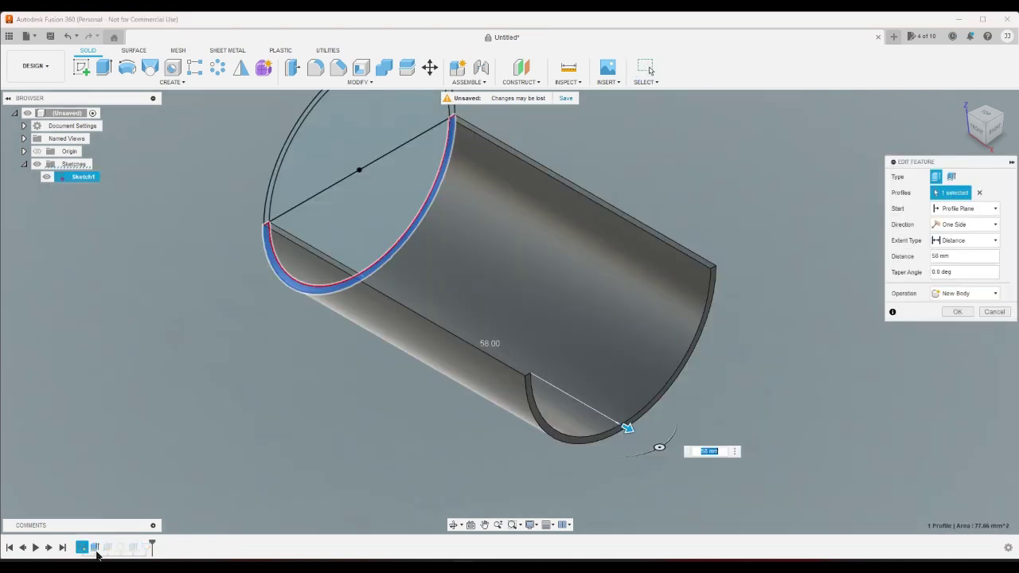
click(934, 254)
text(()
text(-)
text(48))
text(*1)+10)
key(Return)
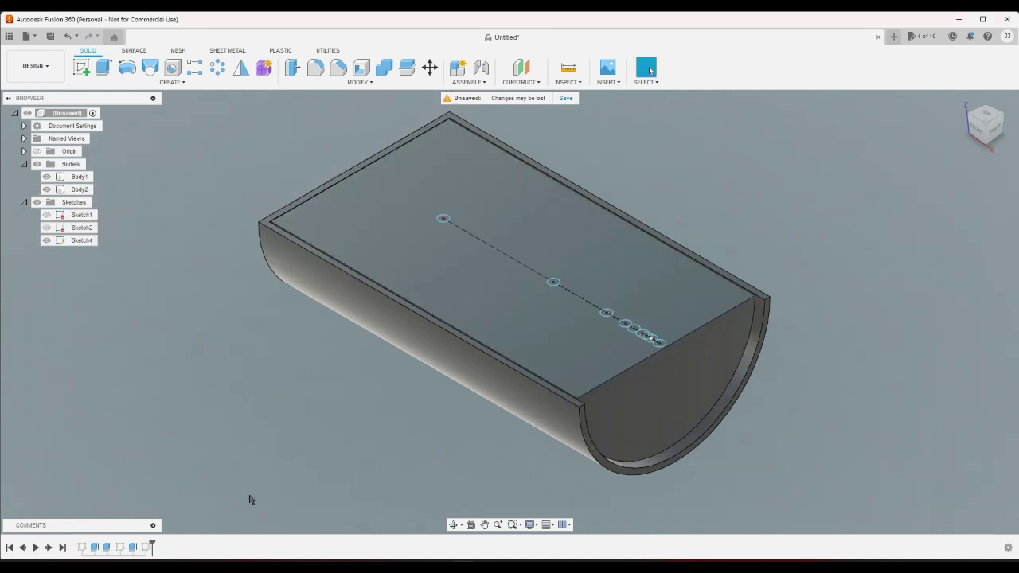
Step: Edit the inner half-round body's extrusion and set its distance to (48*1.25)+20
double_click(108, 548)
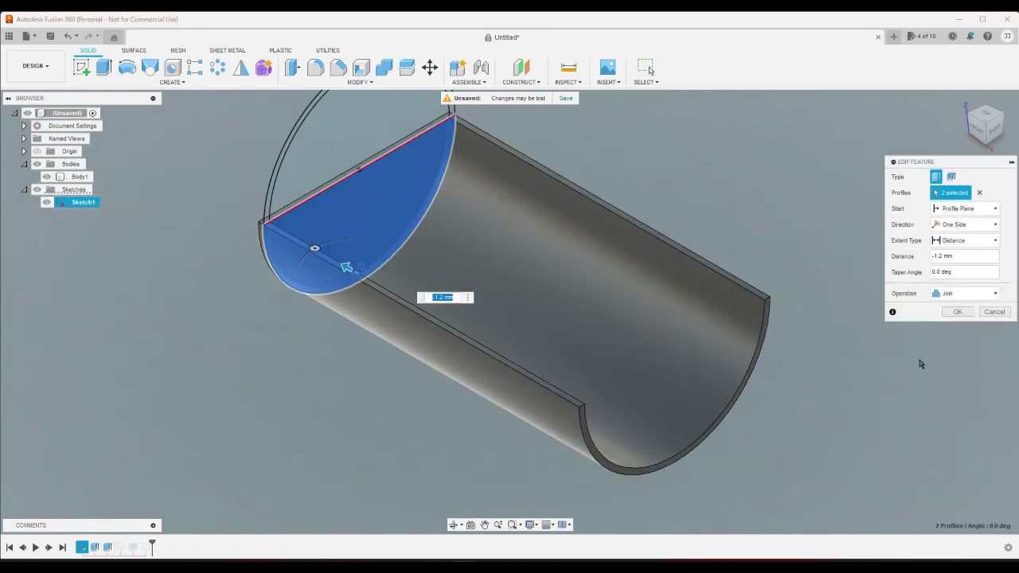
click(997, 318)
double_click(122, 547)
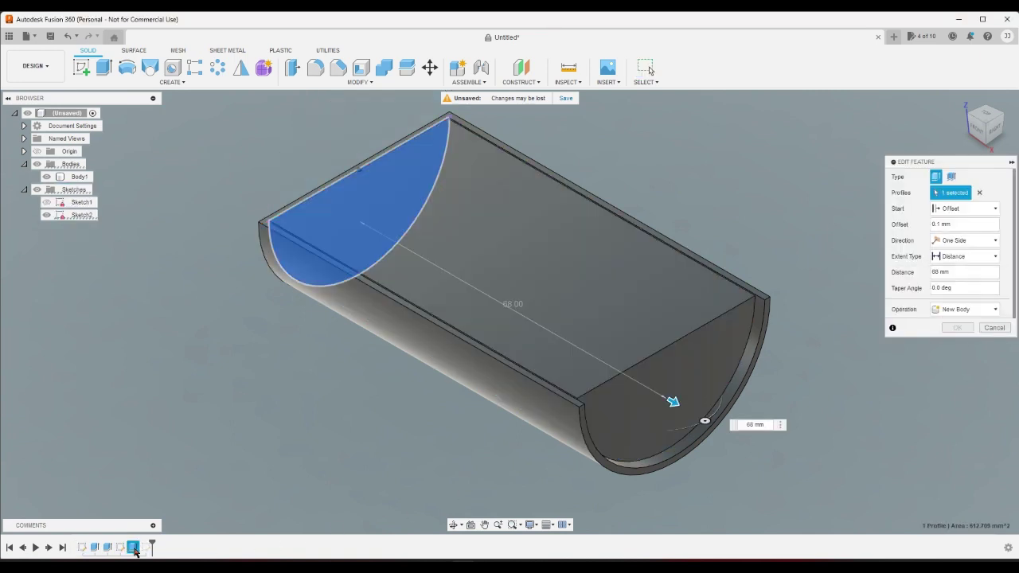
click(940, 271)
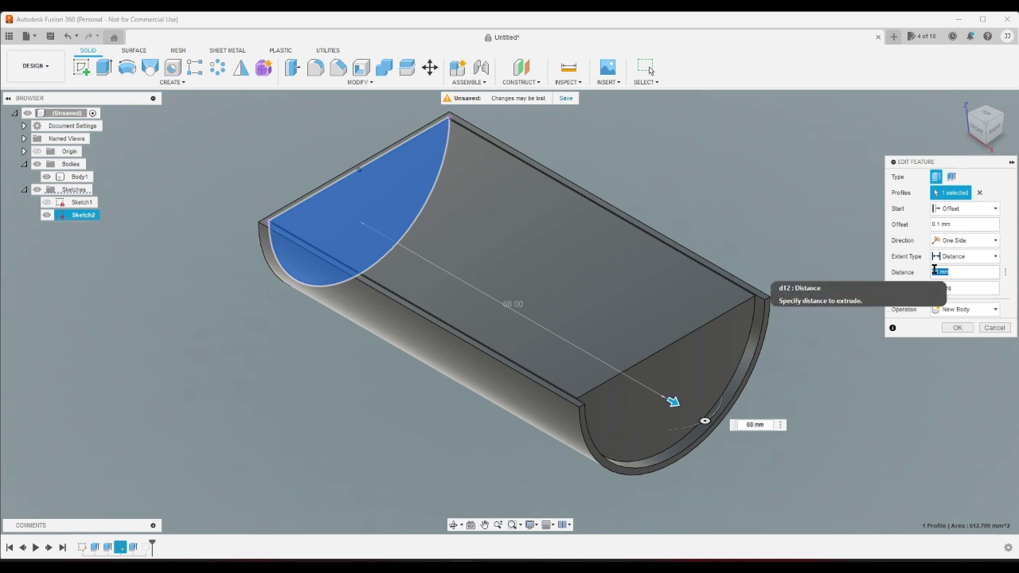
key(BackSpace)
text(48*1.25)-20)
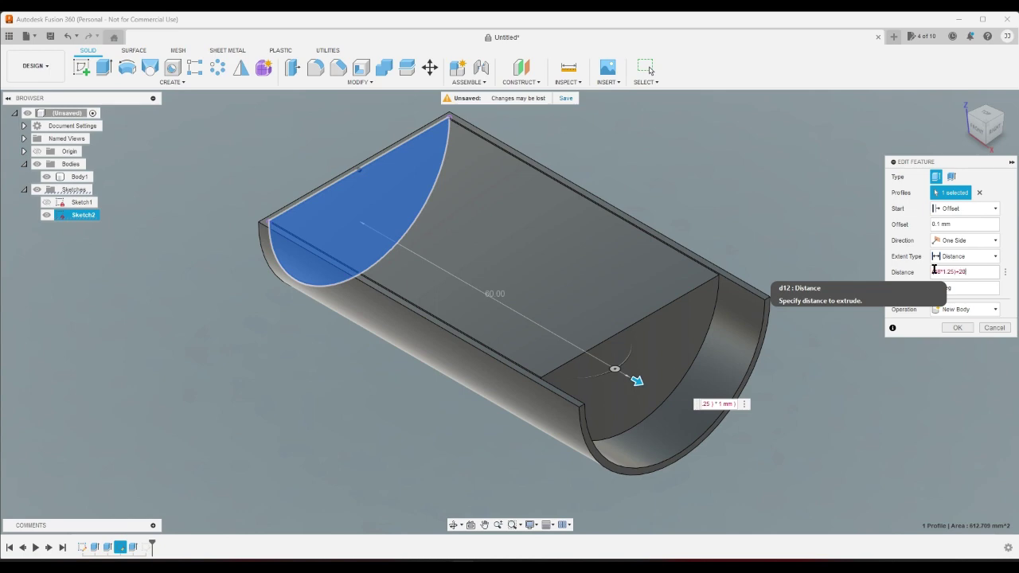
key(Return)
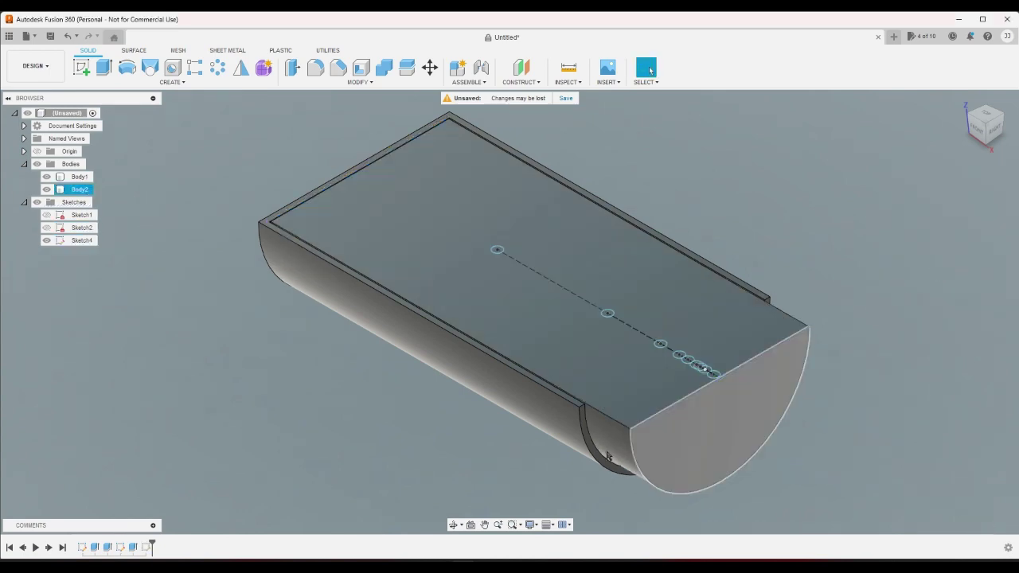
Step: Reopen the circle-row sketch for editing and check the end circle's diameter, keeping it at 2 mm
double_click(144, 548)
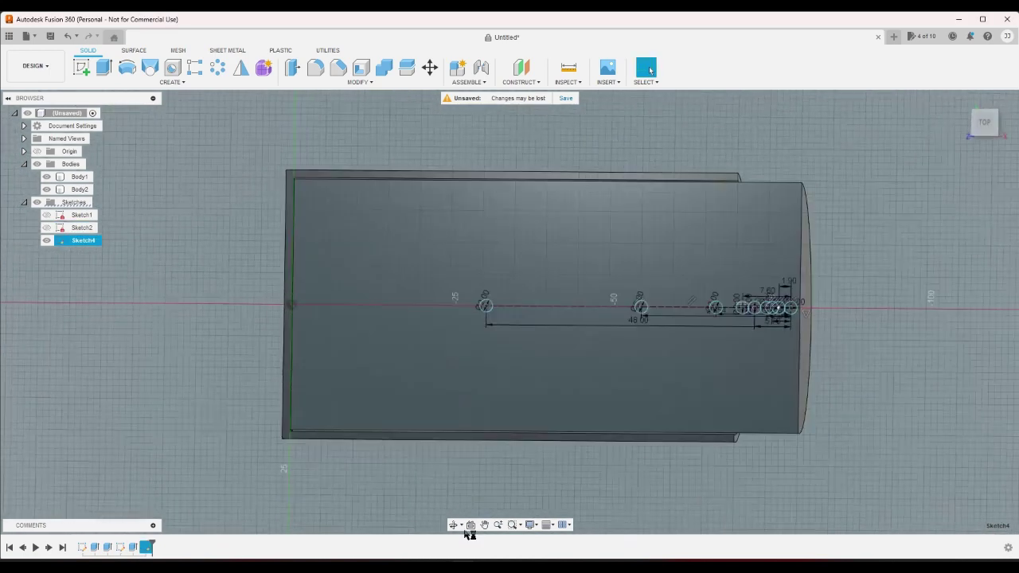
scroll(806, 304, up, 5)
scroll(800, 297, up, 2)
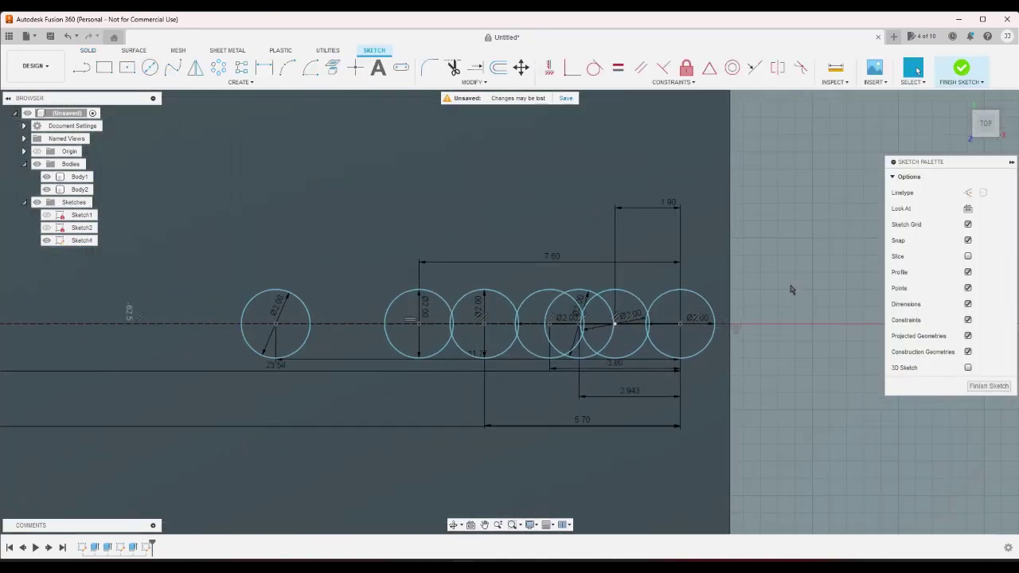
double_click(701, 323)
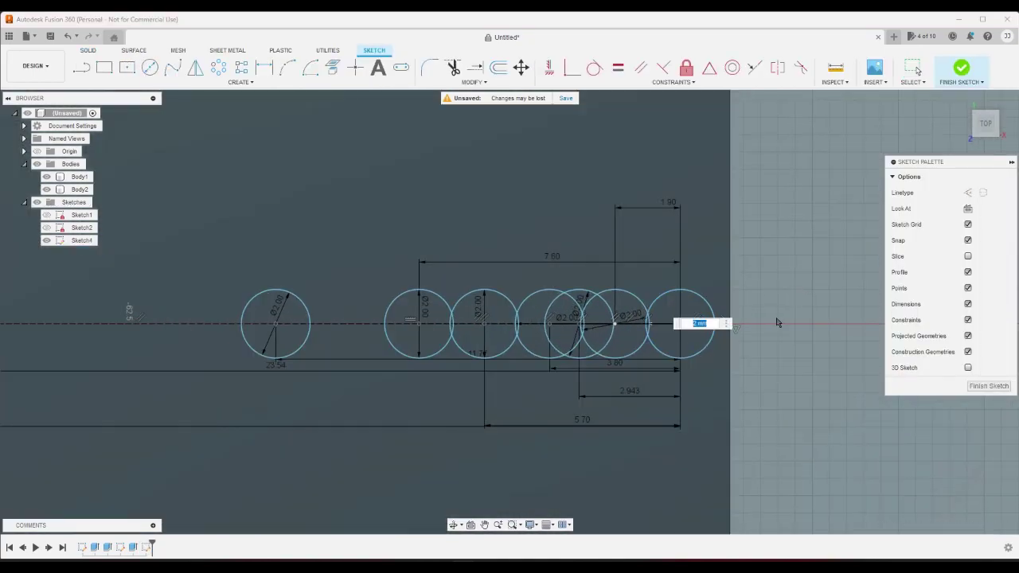
key(Return)
Step: Set the distance between the end circle and the nearest circle in the row to 2.375 mm
double_click(672, 210)
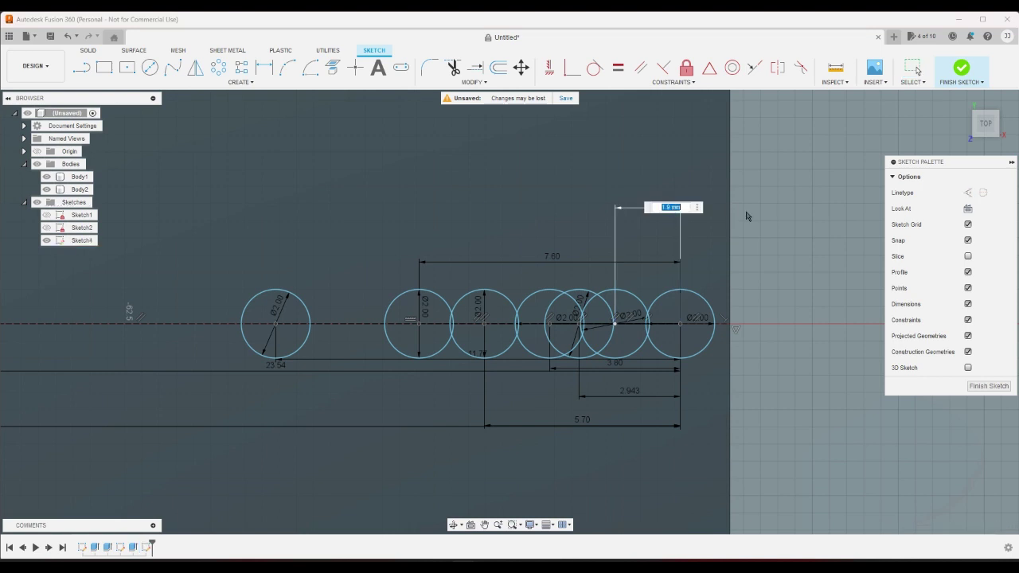
key(End)
key(BackSpace)
key(BackSpace)
key(BackSpace)
key(BackSpace)
key(BackSpace)
key(BackSpace)
text(2.375)
key(Return)
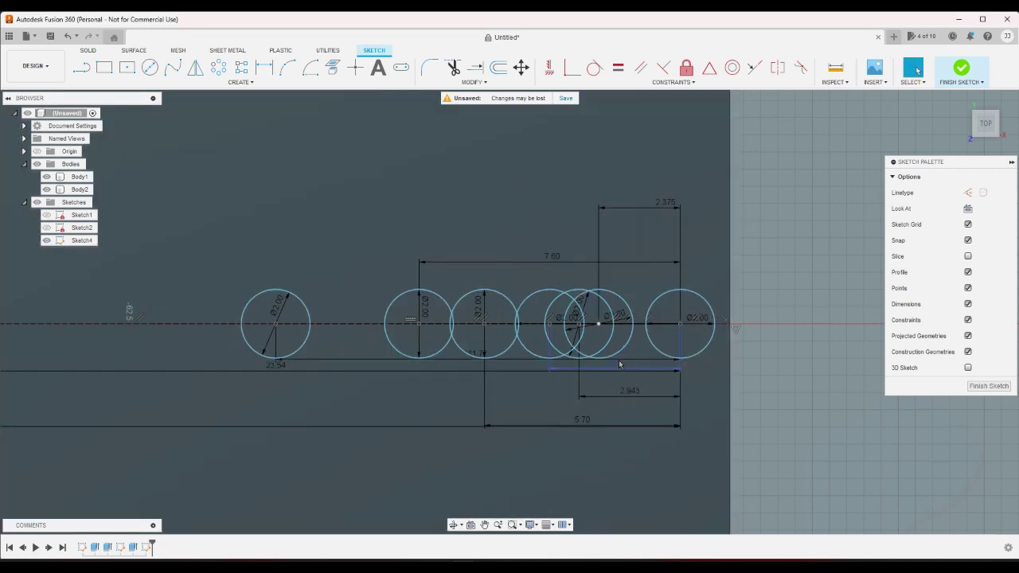
Step: Set the distance from the end circle to the fourth circle in the row to (1.9*2)*1.25 mm
double_click(621, 364)
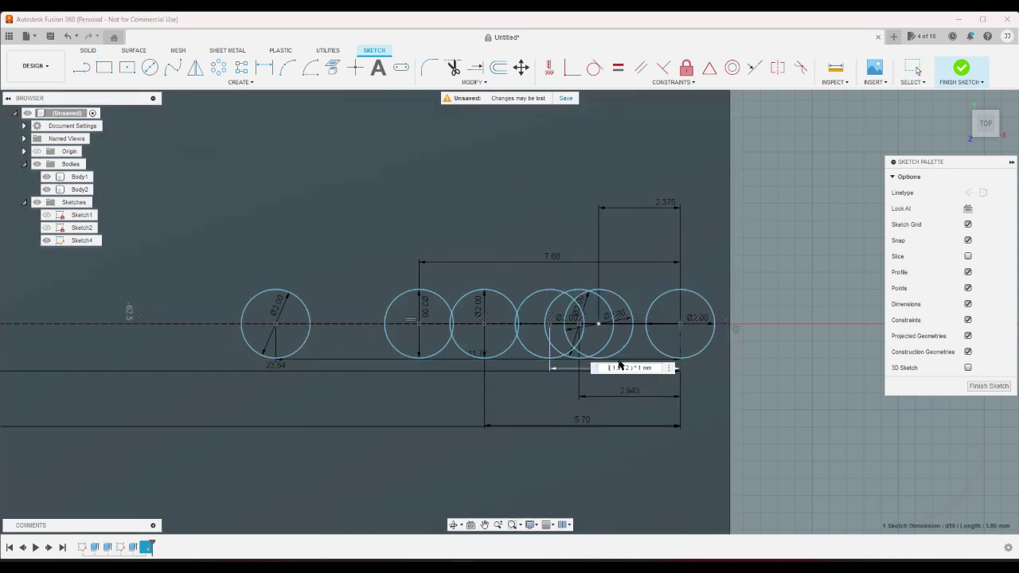
click(640, 367)
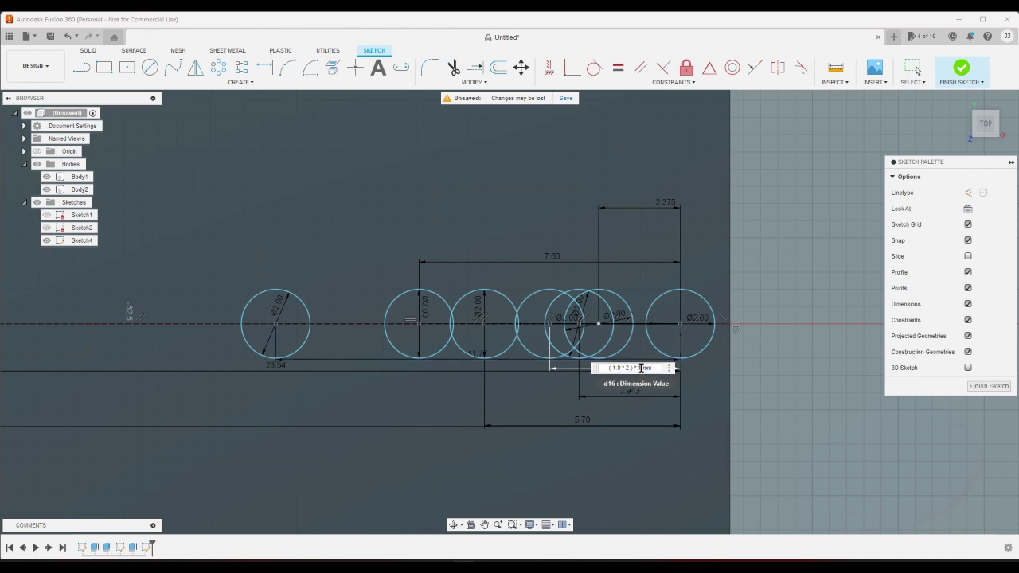
text(.252)
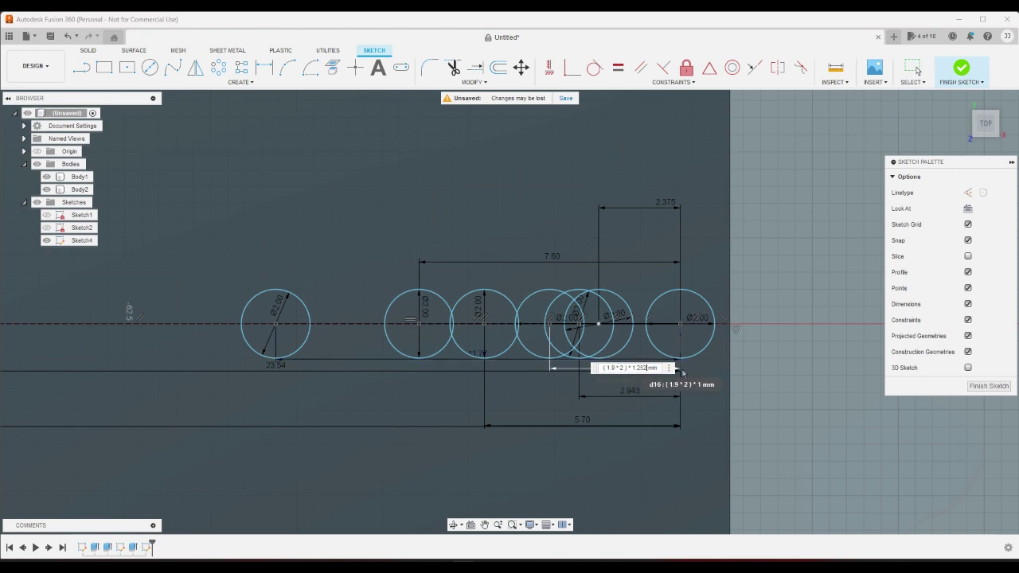
key(BackSpace)
key(Return)
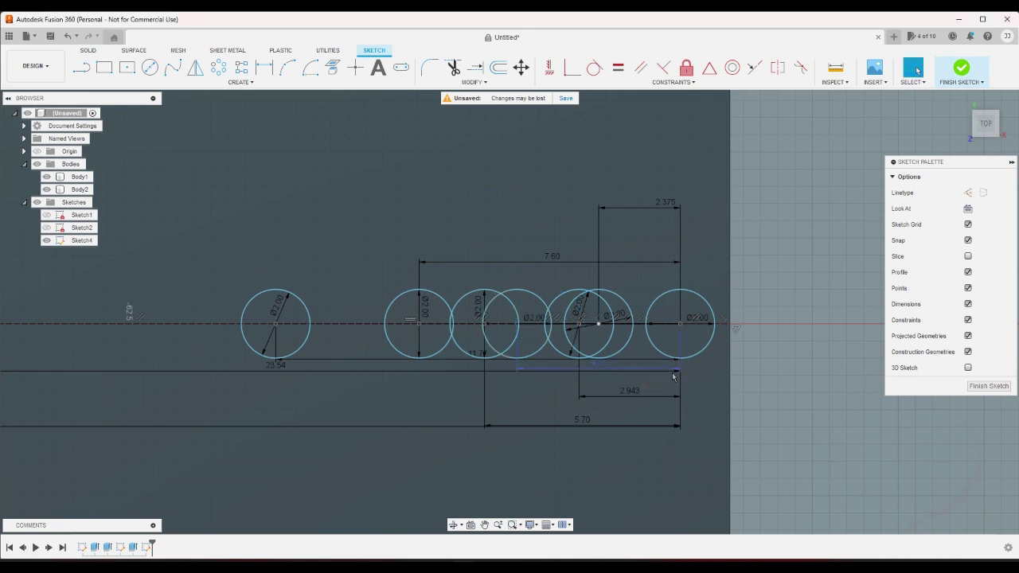
Step: Set the distance from the end circle to the third circle to (23.54/8)*1.25 mm and recheck the expression
double_click(635, 394)
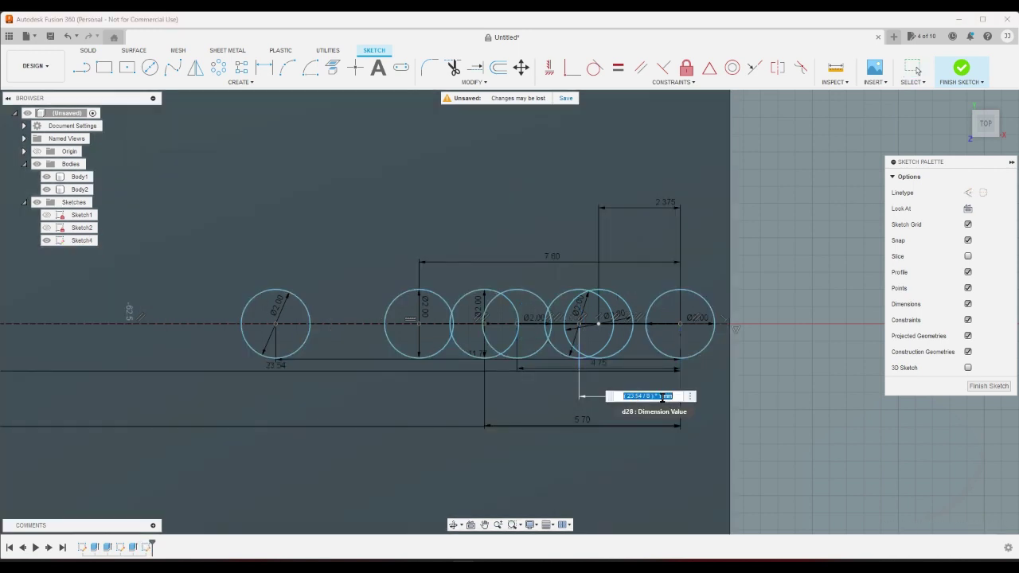
click(666, 395)
text(.25)
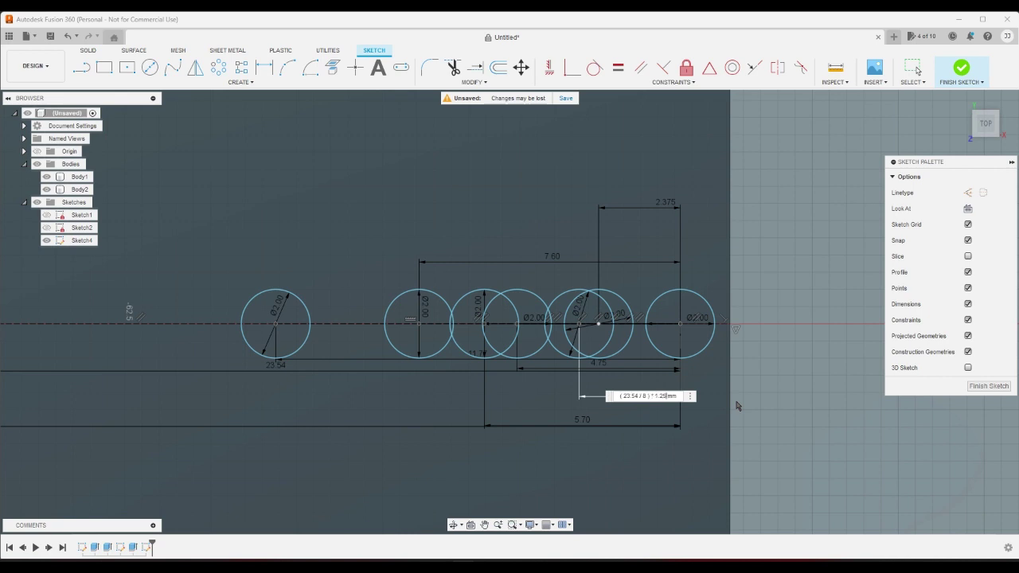
key(Return)
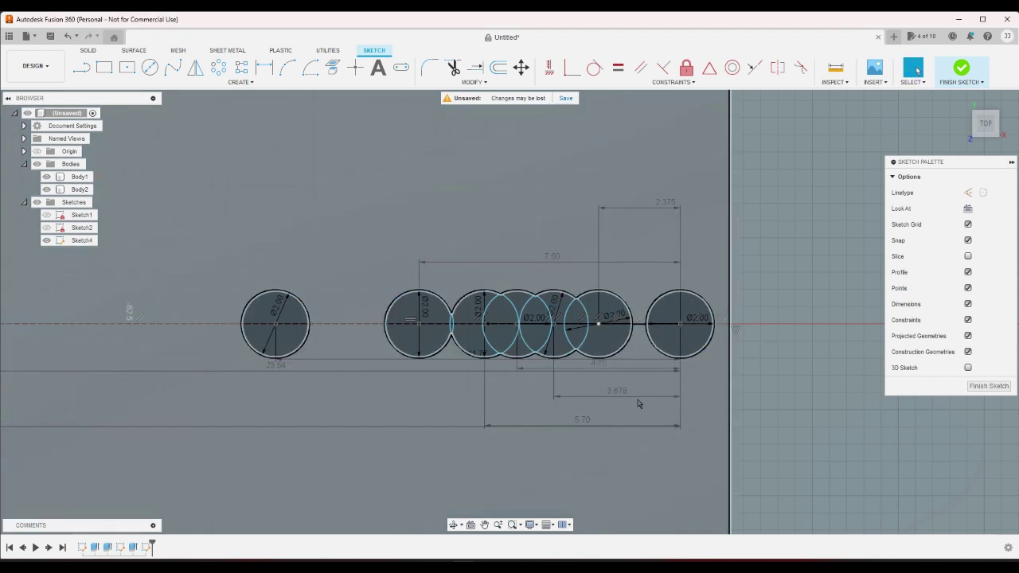
click(625, 397)
double_click(625, 398)
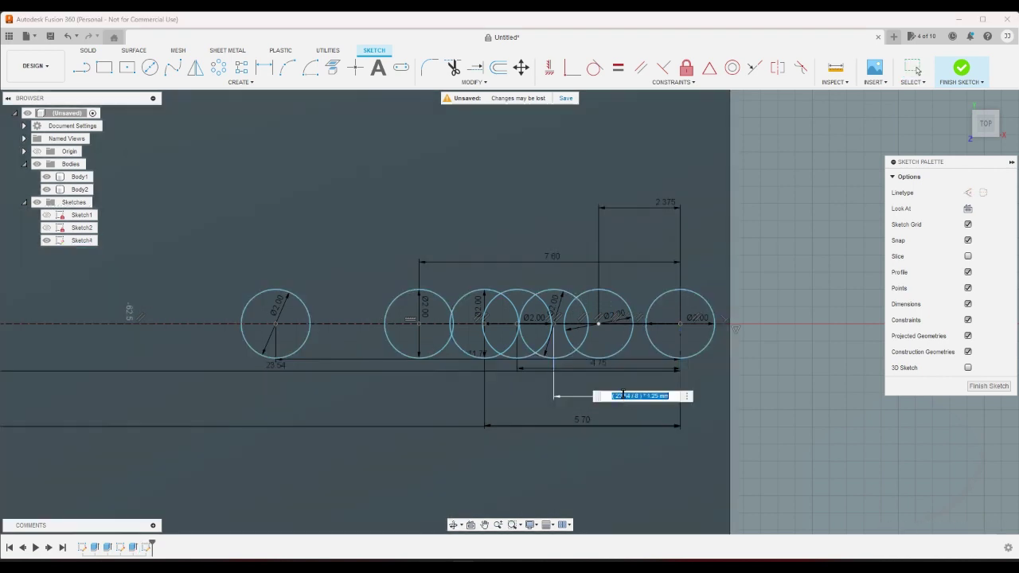
key(Escape)
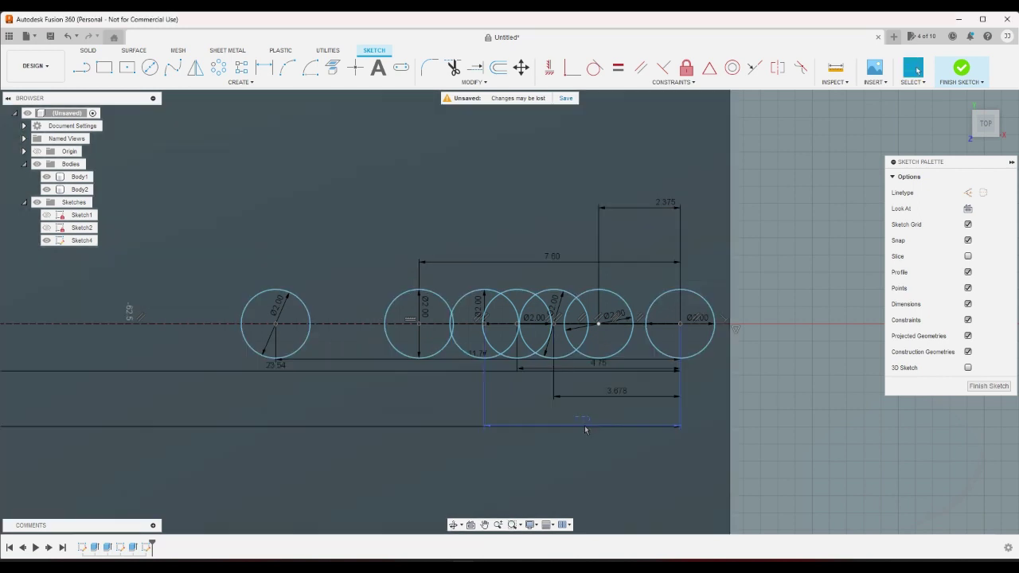
Step: Set the distance from the end circle to the fifth circle in the row to (1.9*3)*1.25 mm
double_click(584, 425)
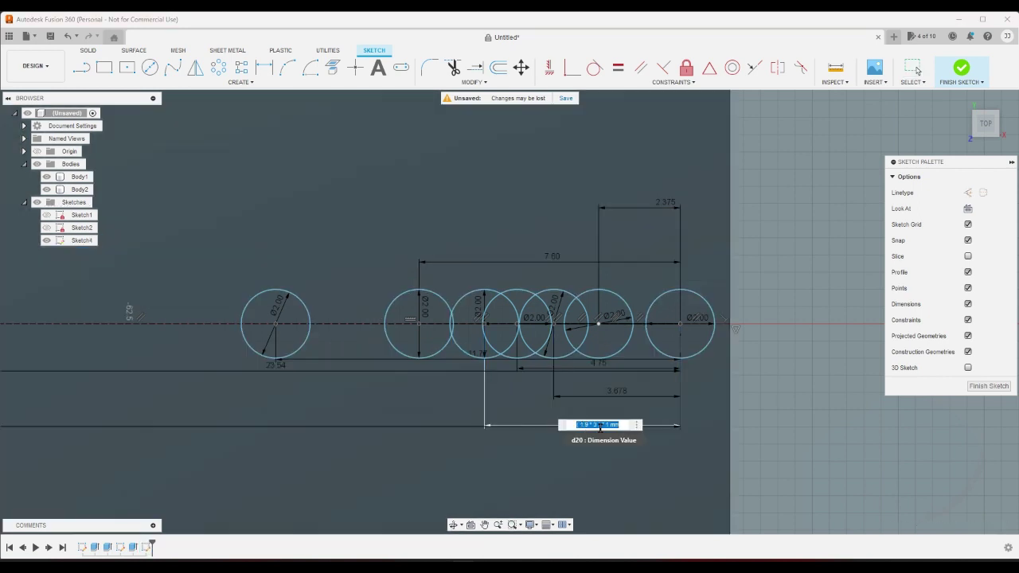
text(7.15)
key(Return)
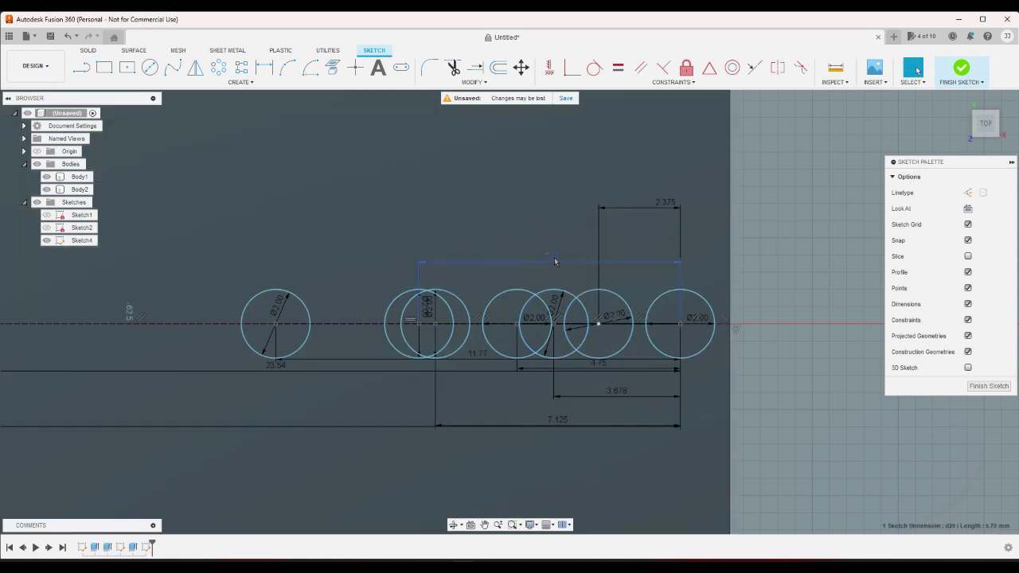
Step: Set the distance from the end circle to the sixth circle to (1.9*4)*1.25 mm and recheck the fourth circle's spacing expression
double_click(554, 257)
click(587, 261)
text(.25)
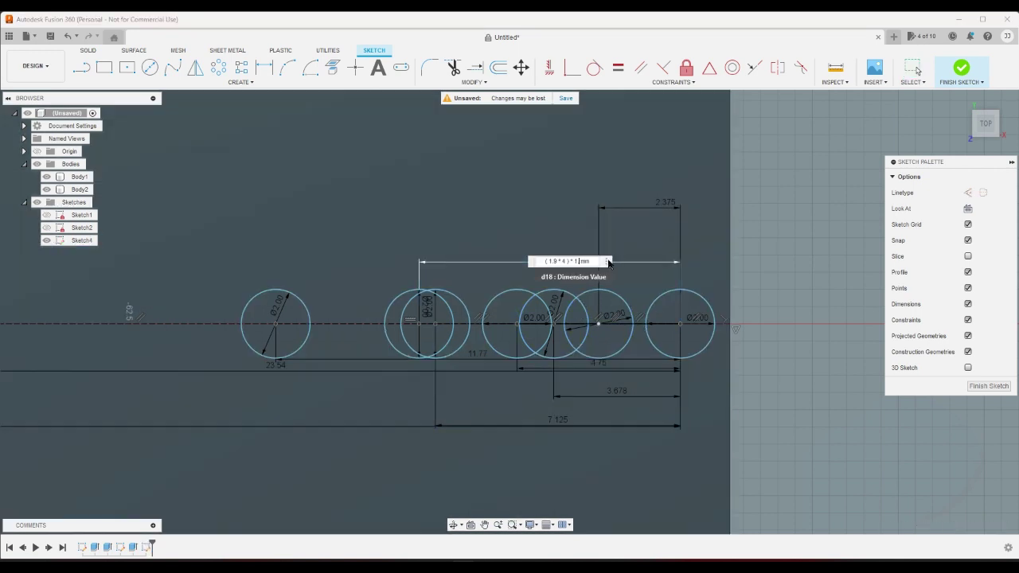
key(Return)
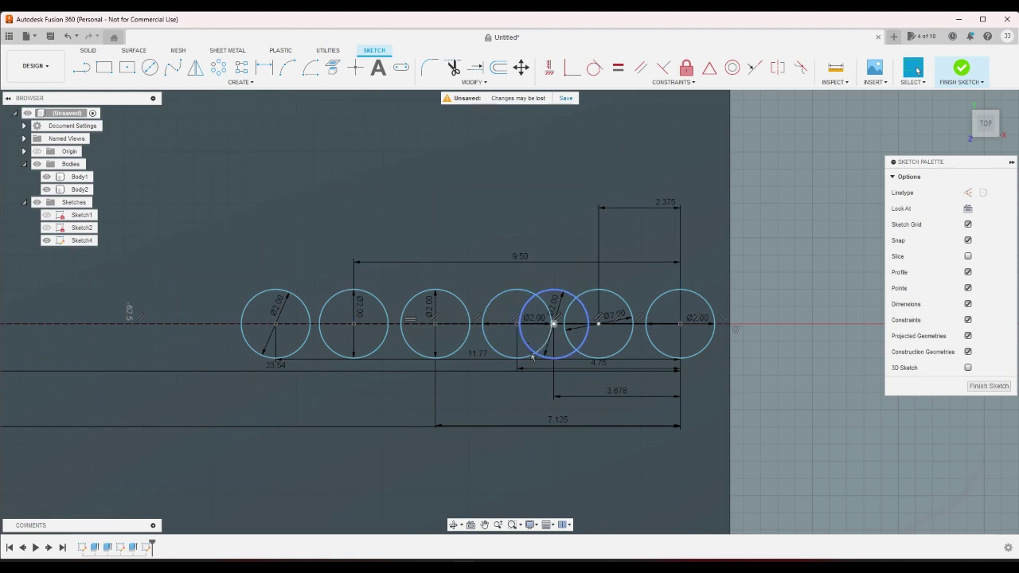
double_click(538, 372)
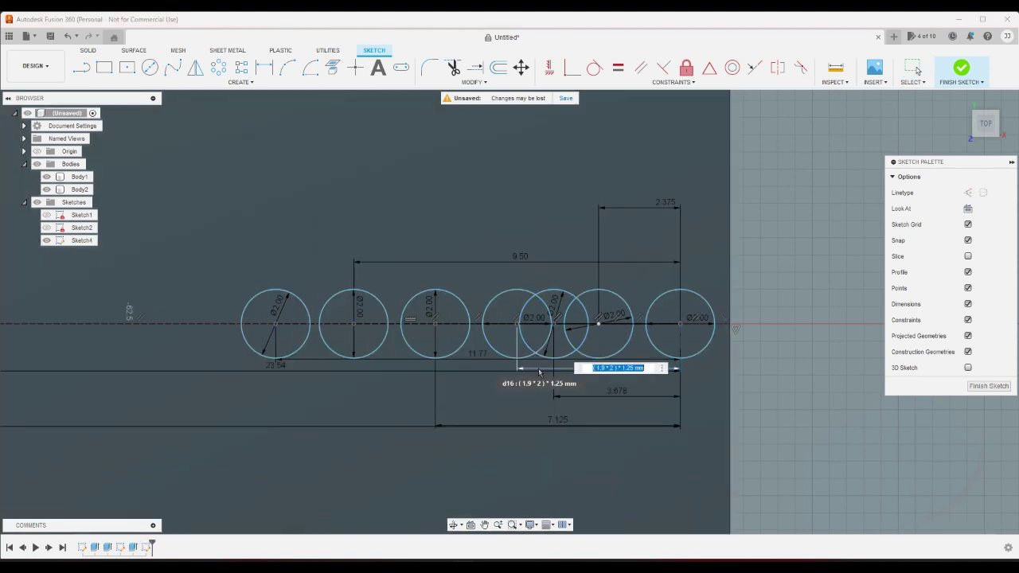
key(Return)
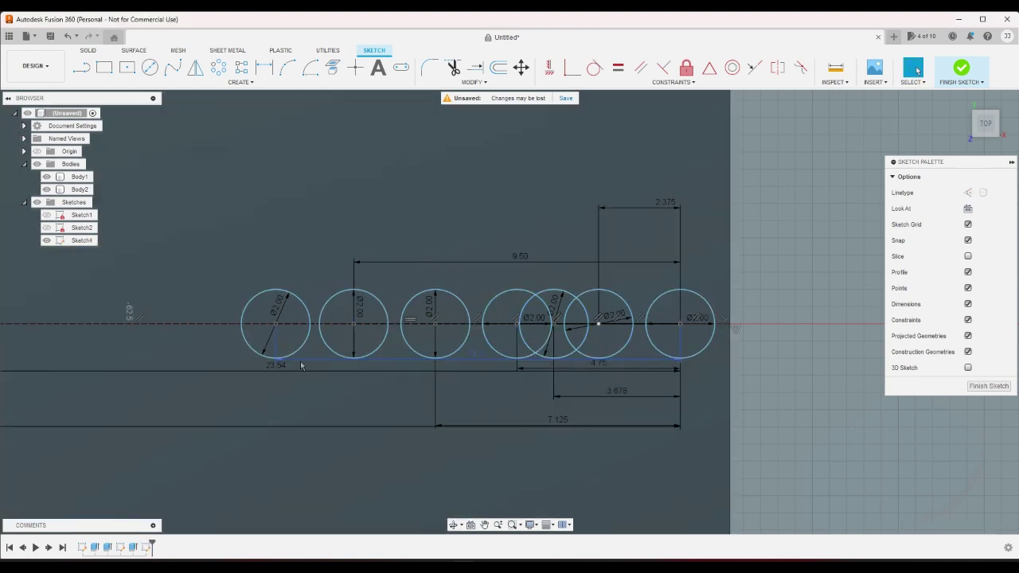
Step: Set the distance from the end circle to the seventh circle in the row to 11.77*1.25 mm
double_click(302, 360)
click(483, 359)
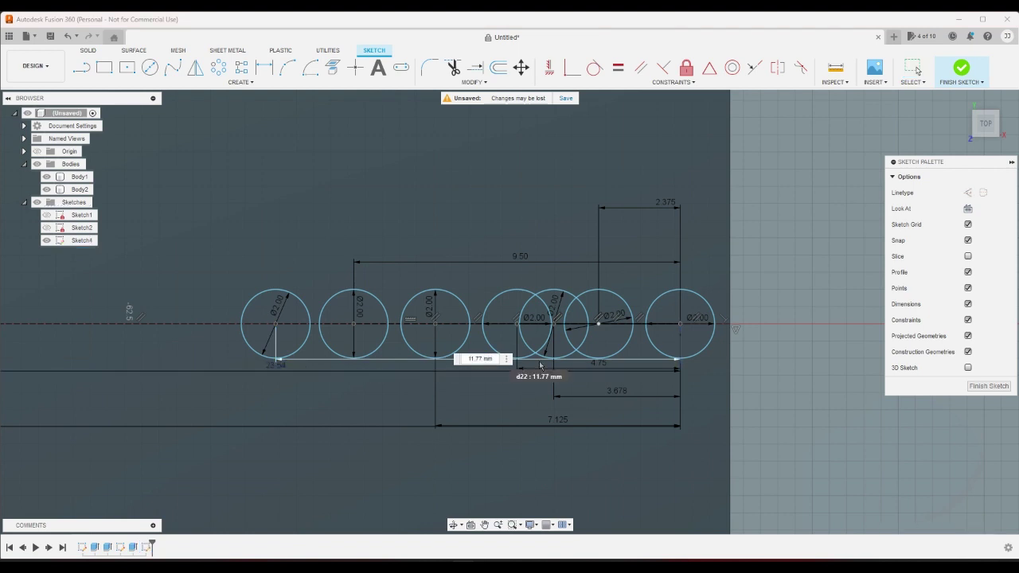
key(BackSpace)
key(BackSpace)
key(BackSpace)
key(BackSpace)
key(BackSpace)
text(14.7)
key(Return)
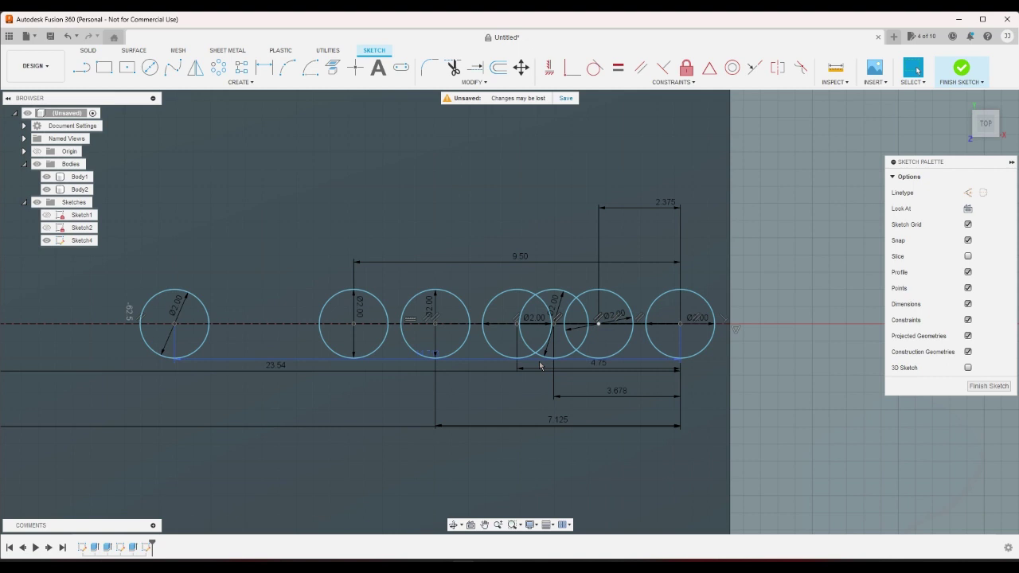
Step: Set the distance from the end circle to the eighth circle in the row to (11.77*2)*1.25 mm
scroll(540, 365, down, 3)
double_click(267, 368)
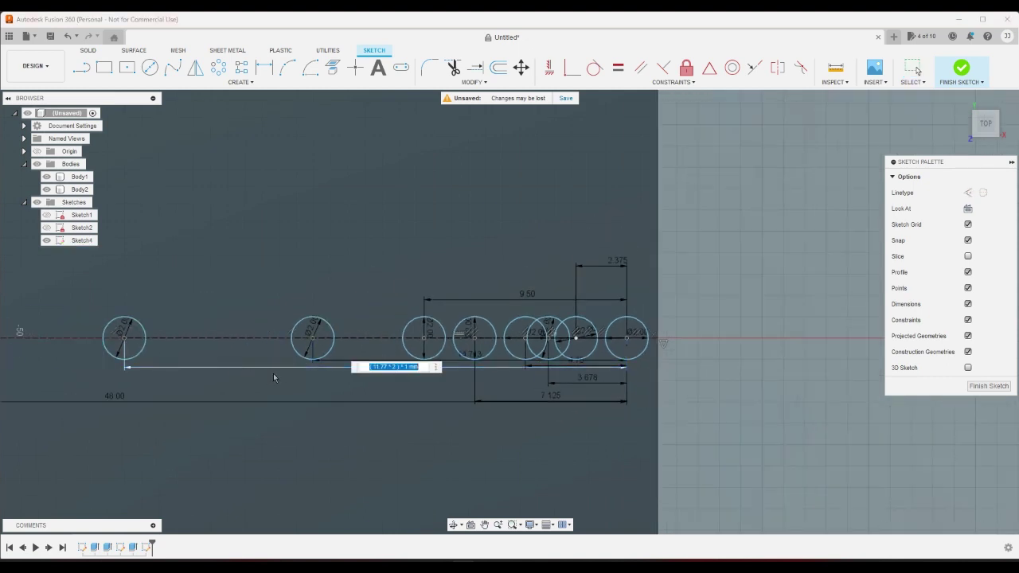
key(End)
text(.25)
key(Return)
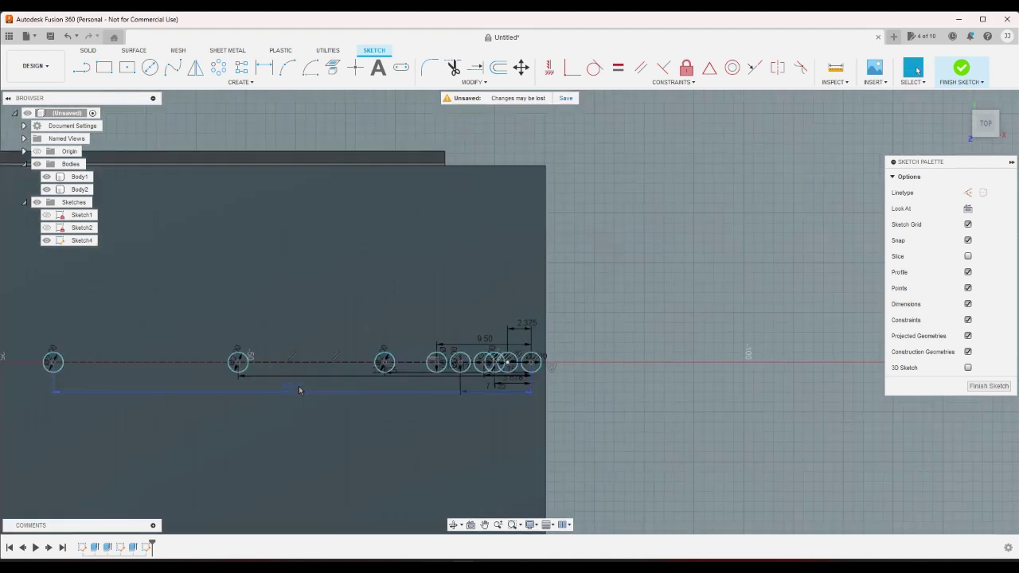
Step: Set the distance from the end circle to the farthest circle in the row to 60 mm
double_click(293, 391)
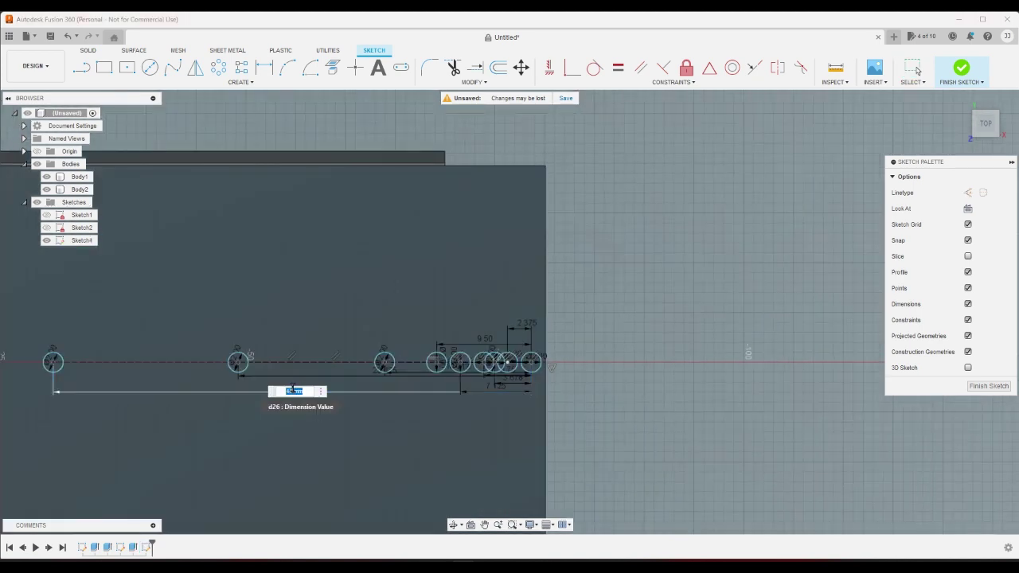
text(48)
key(BackSpace)
key(BackSpace)
text(60)
key(Return)
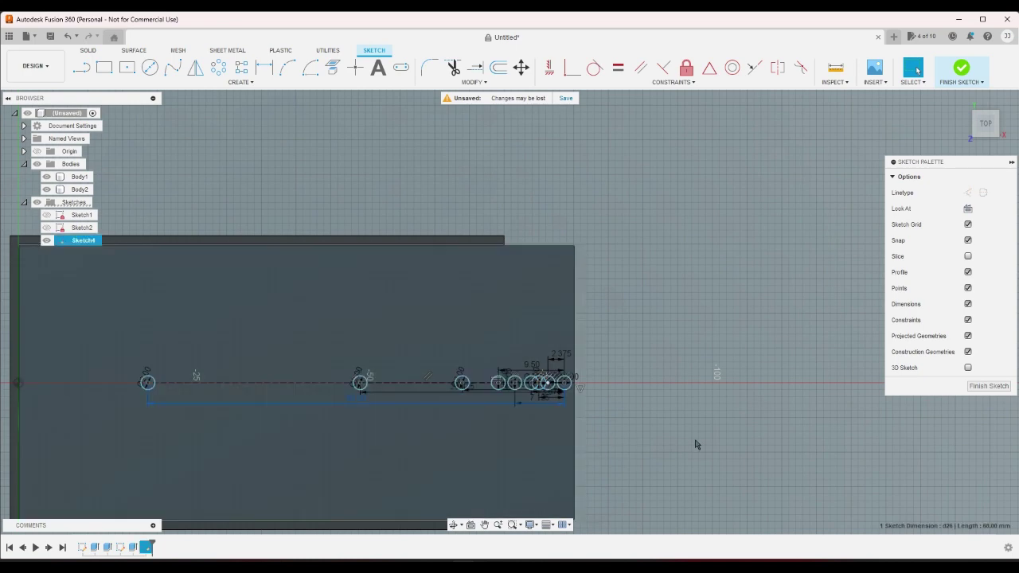
Step: Review the expressions of the circle-row spacing dimensions one by one to check that each contains the 1.25 factor
scroll(537, 423, up, 3)
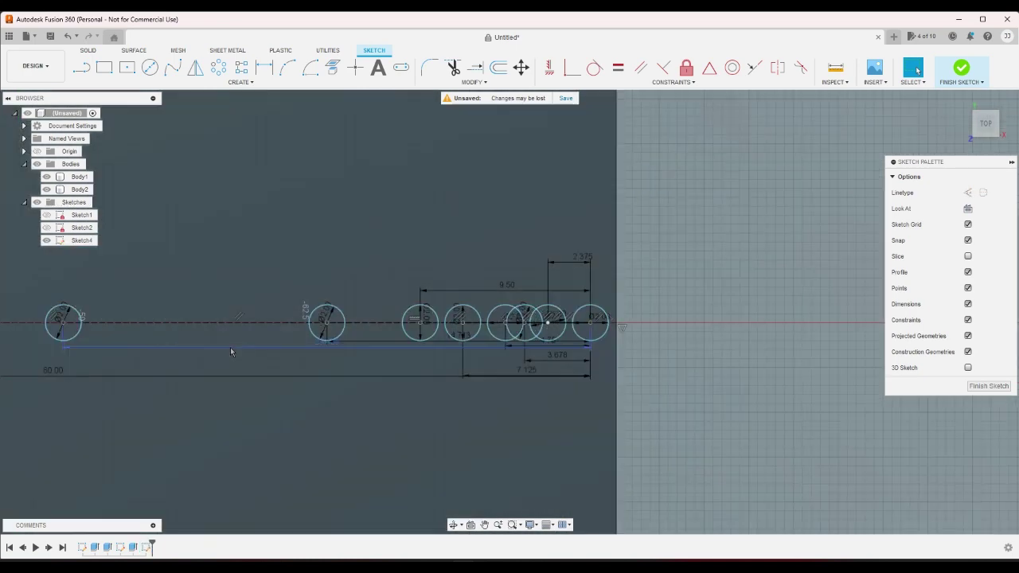
click(232, 347)
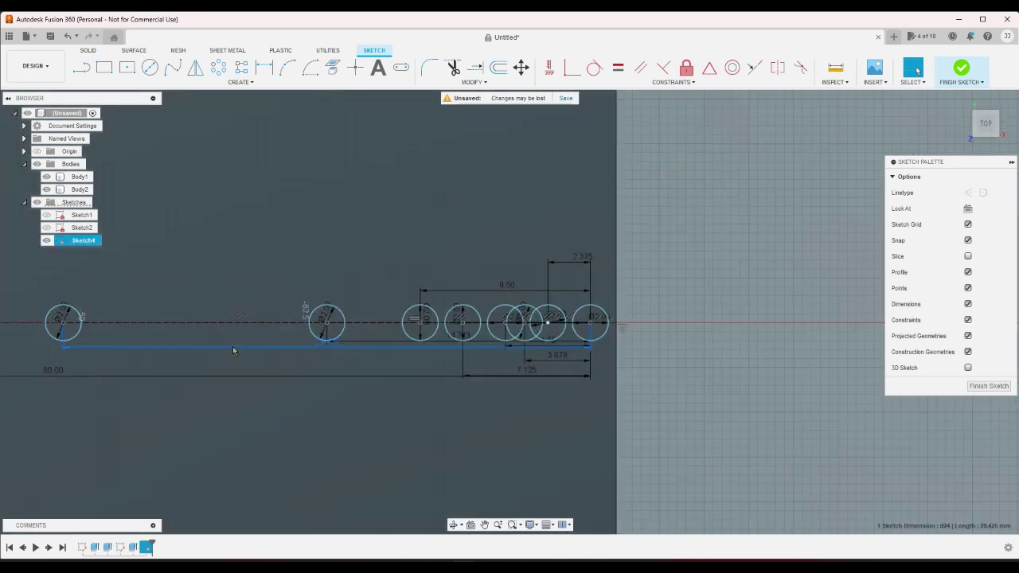
scroll(232, 346, up, 2)
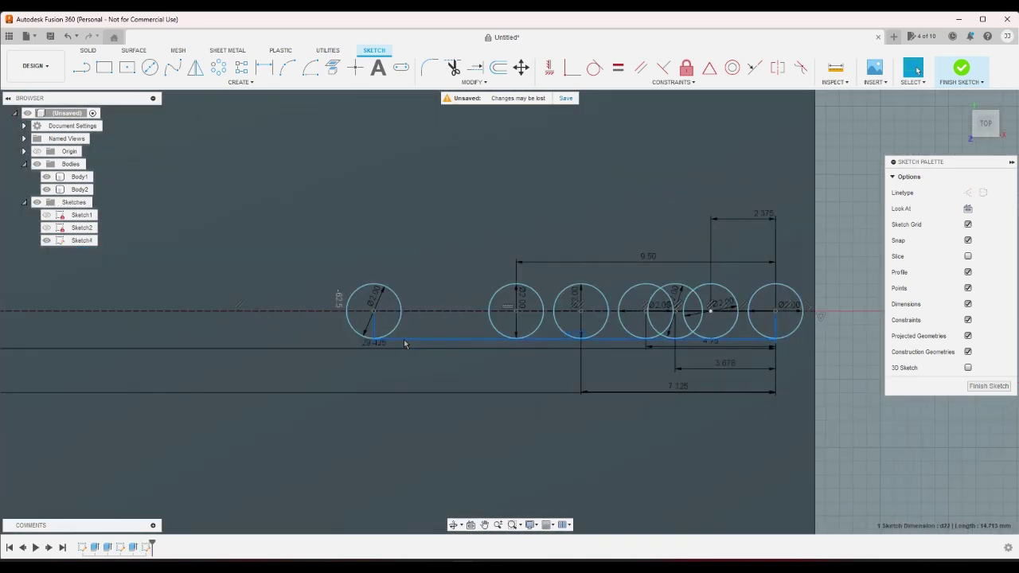
double_click(406, 342)
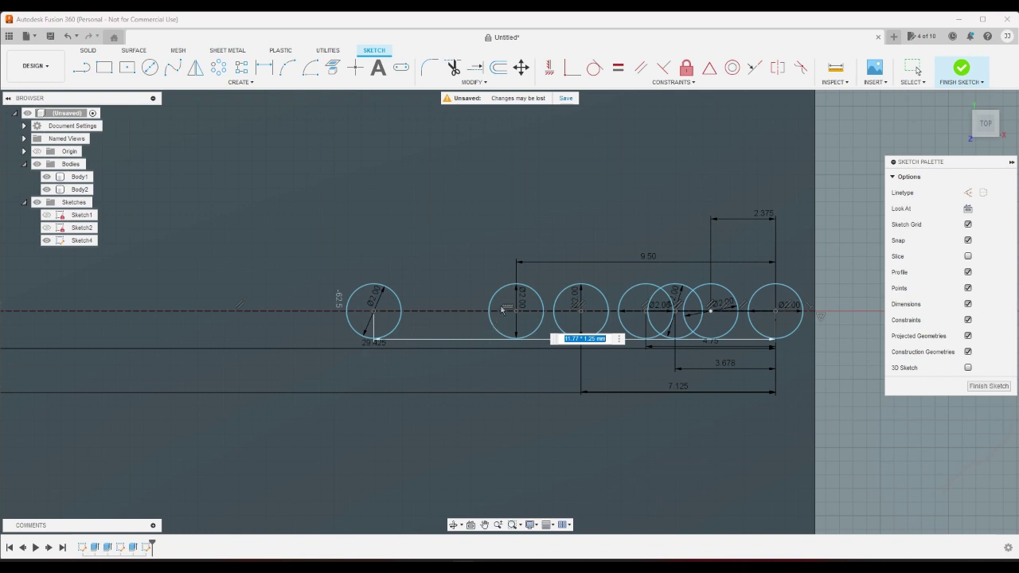
double_click(542, 264)
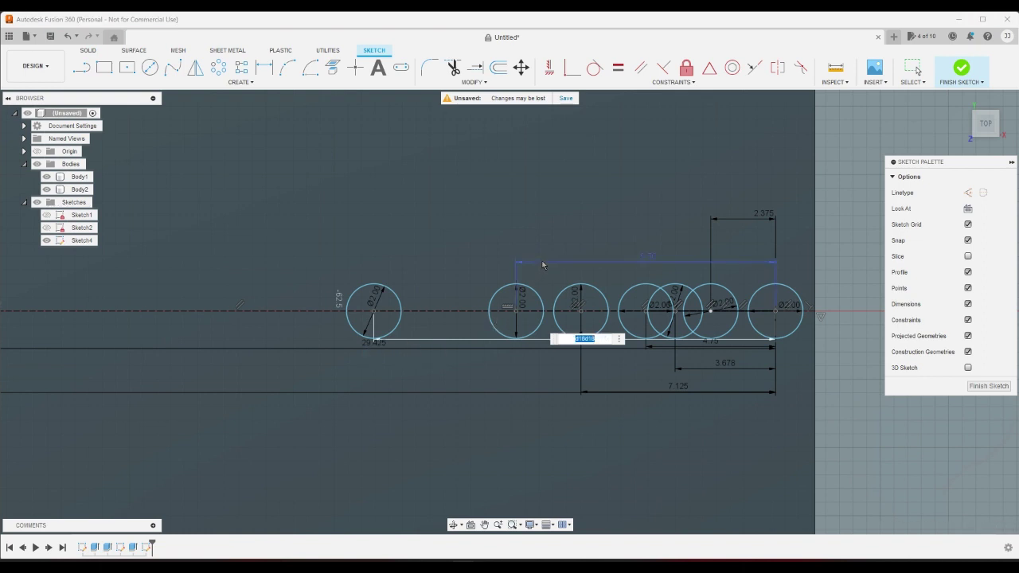
key(Return)
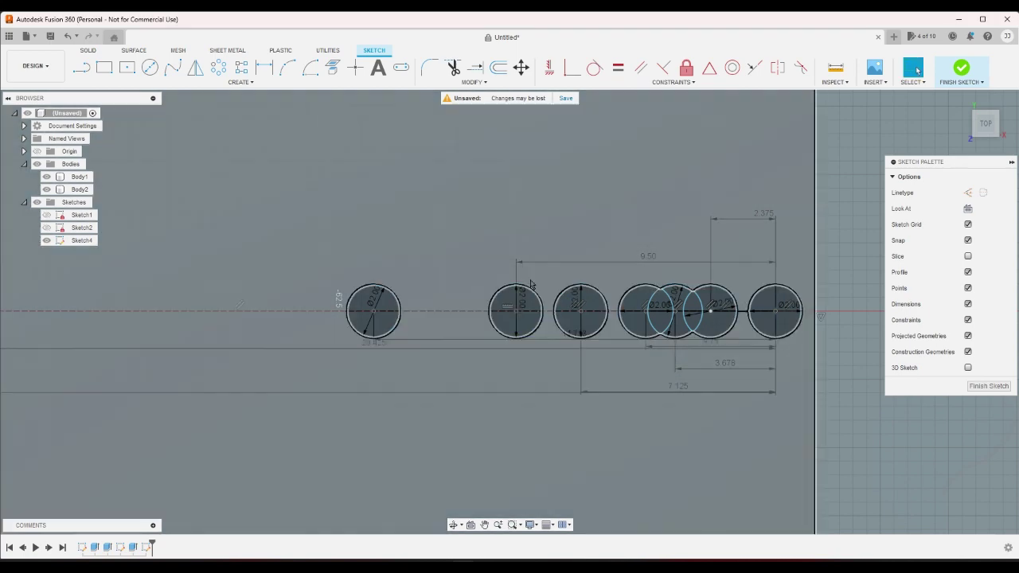
click(542, 269)
double_click(542, 269)
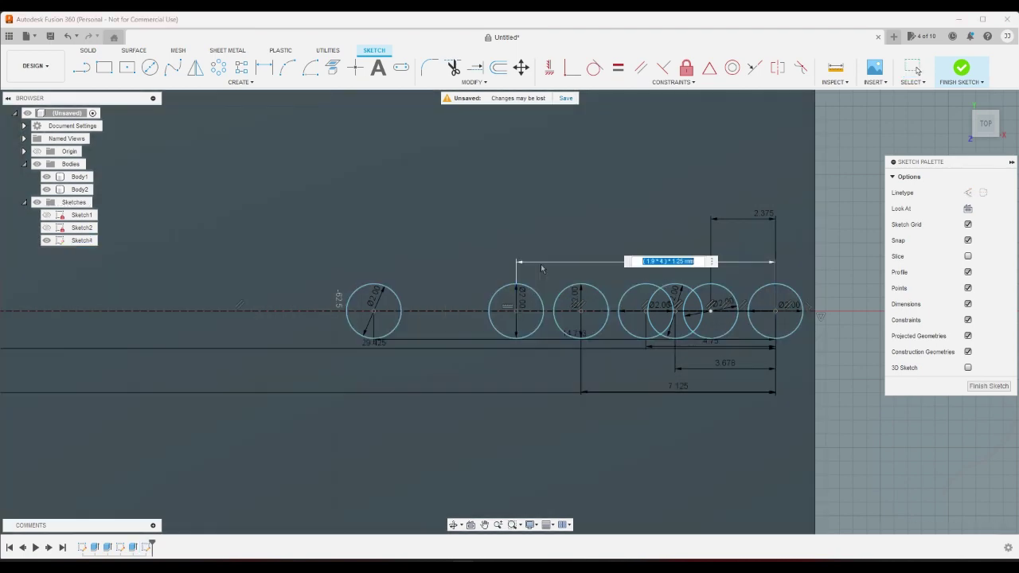
key(Return)
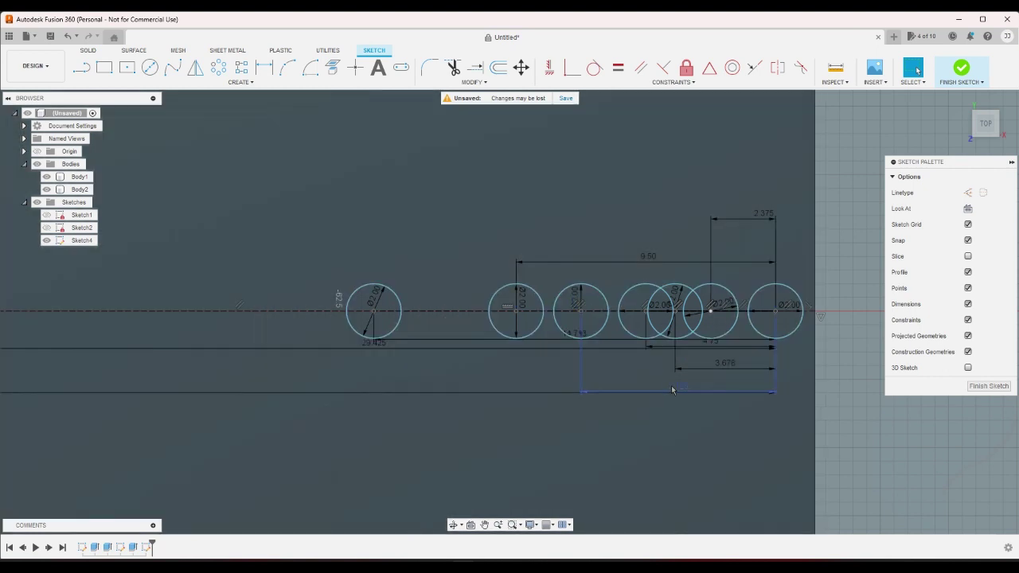
double_click(670, 388)
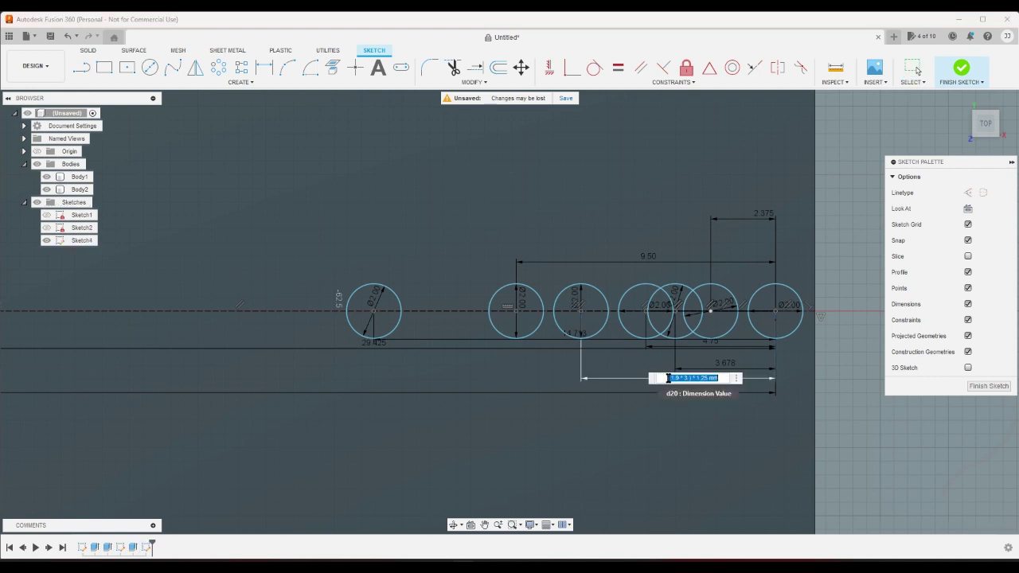
key(Return)
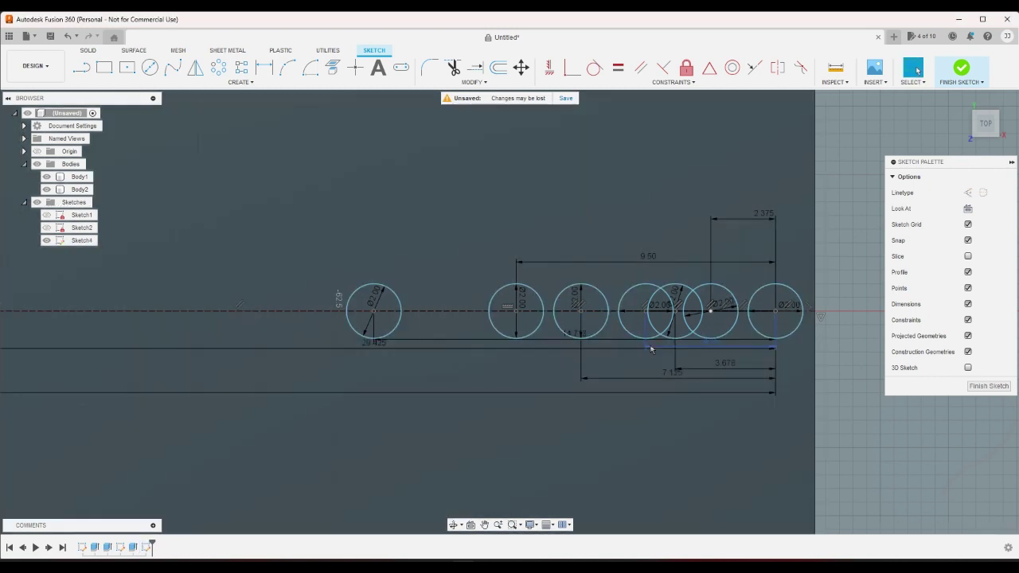
double_click(651, 348)
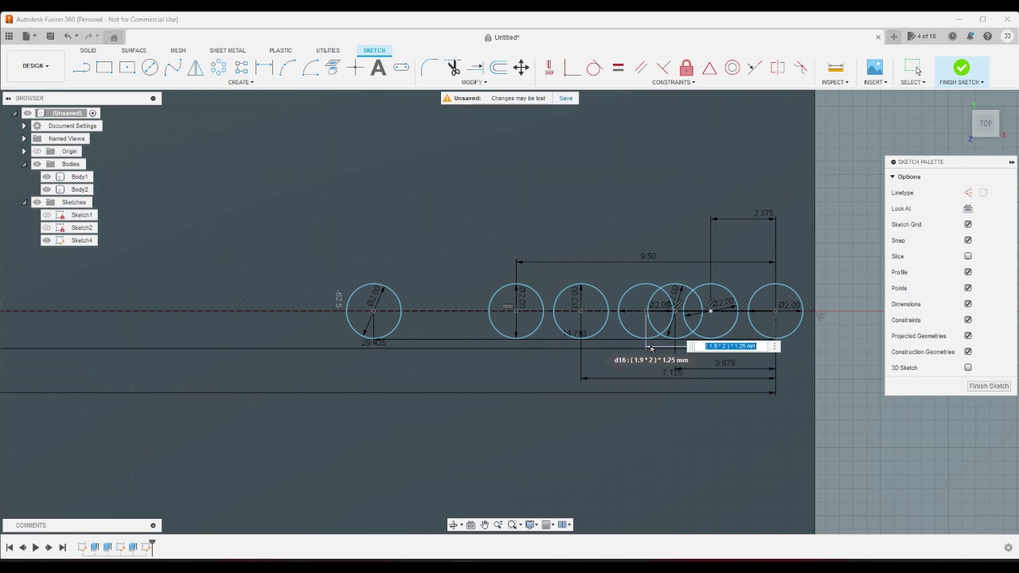
key(Return)
click(700, 367)
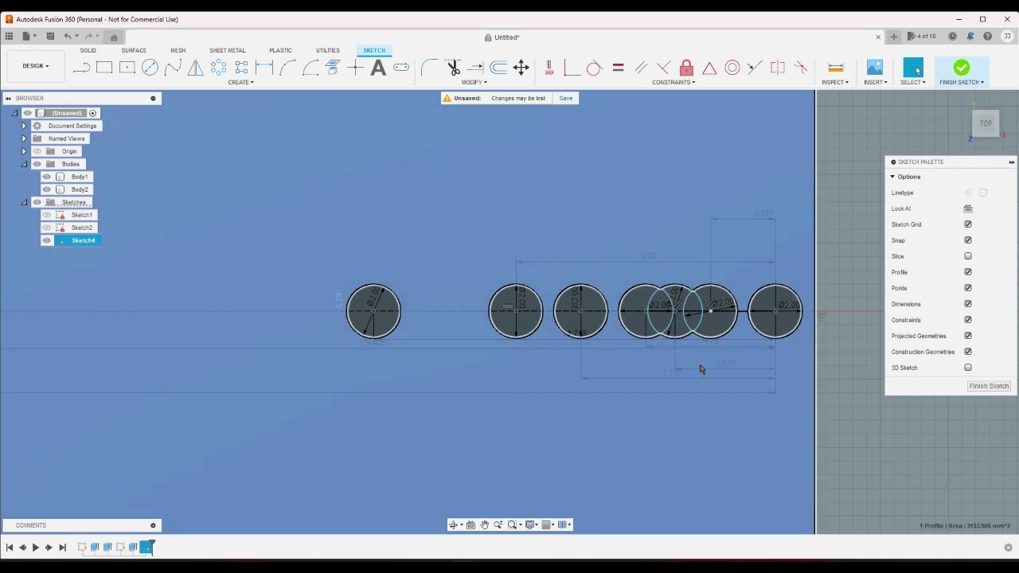
double_click(702, 367)
key(Return)
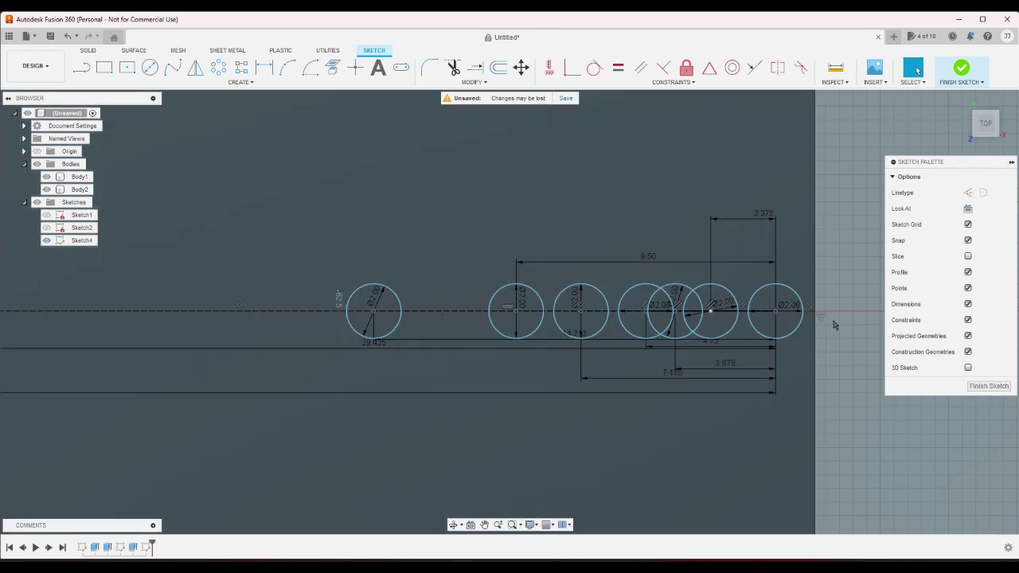
scroll(657, 304, up, 4)
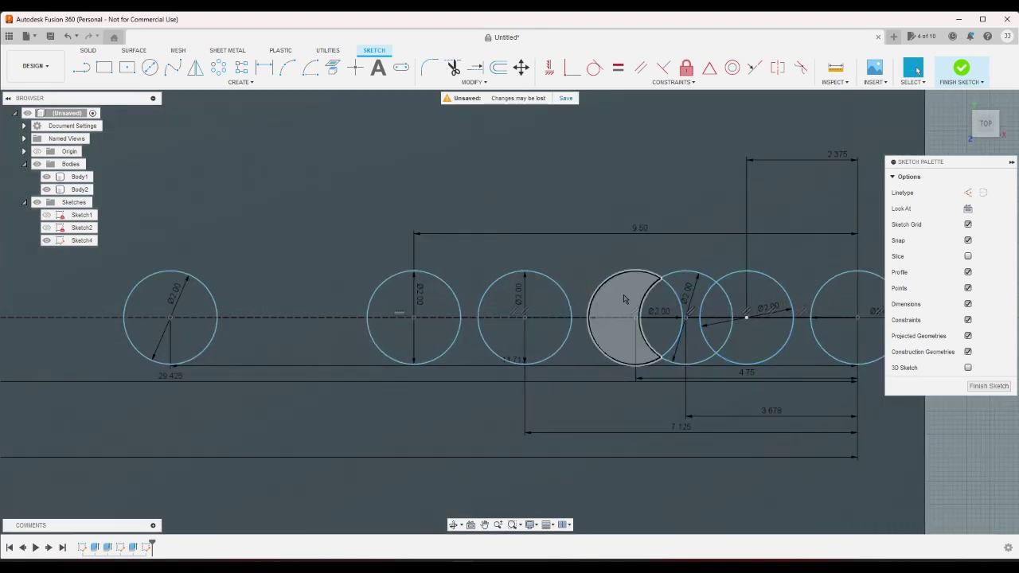
Step: Finish the circle-row sketch and view the bodies from the top
scroll(619, 360, down, 4)
scroll(619, 360, down, 3)
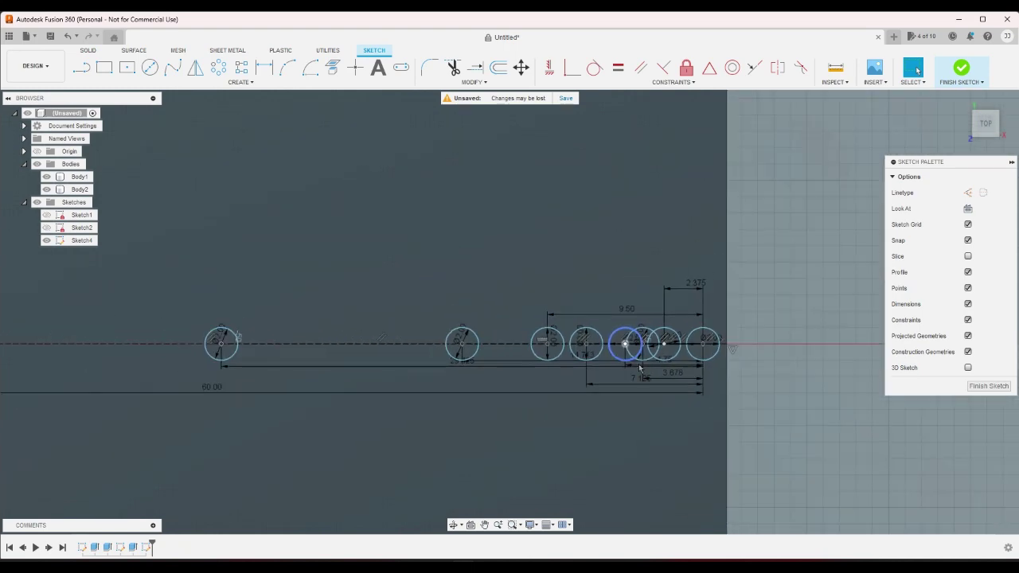
click(959, 72)
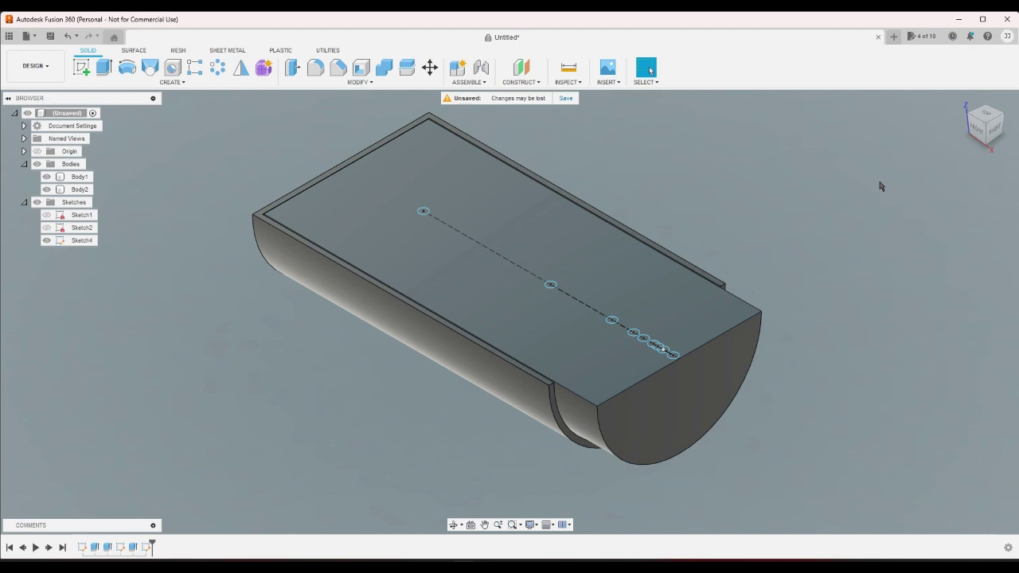
click(986, 117)
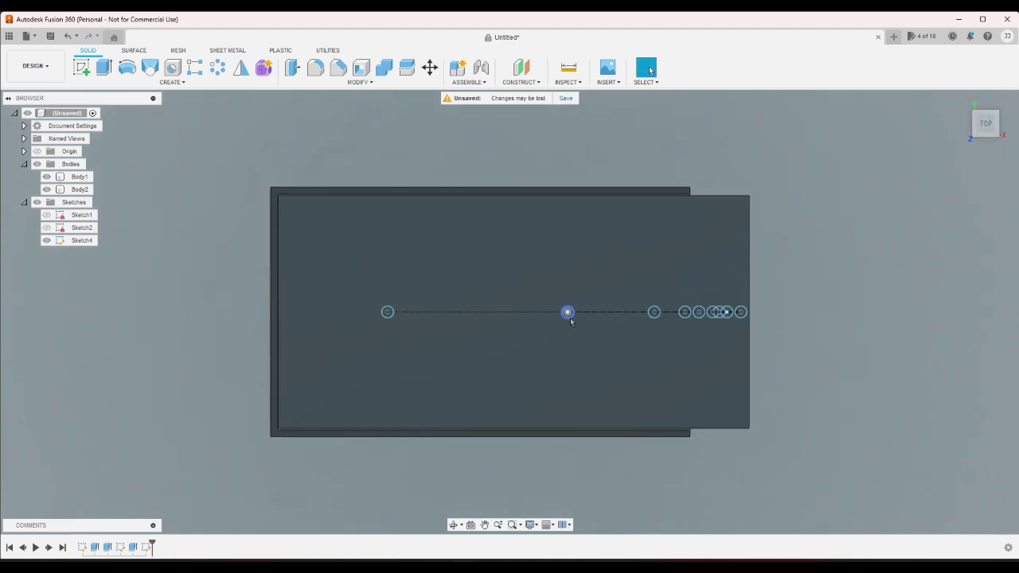
scroll(570, 312, up, 2)
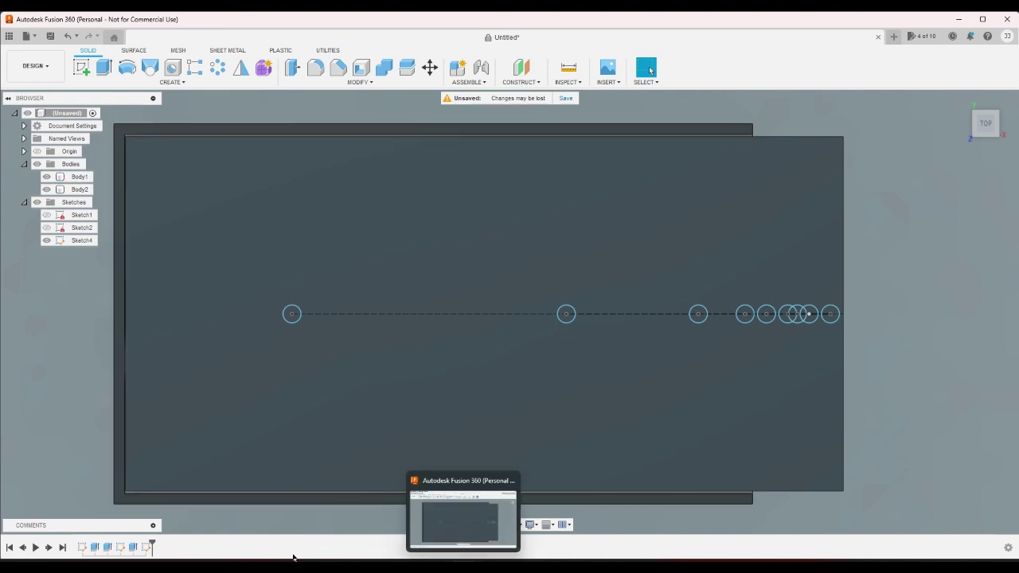
Step: Reopen the circle-row sketch to check the eighth circle's distance expression, and finish the sketch without changes
double_click(148, 547)
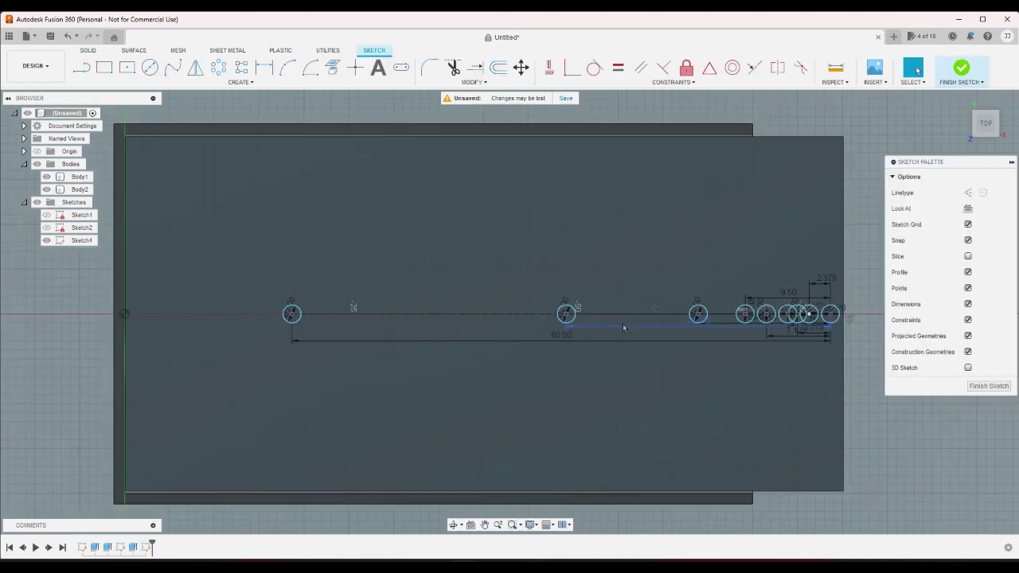
double_click(633, 328)
key(Escape)
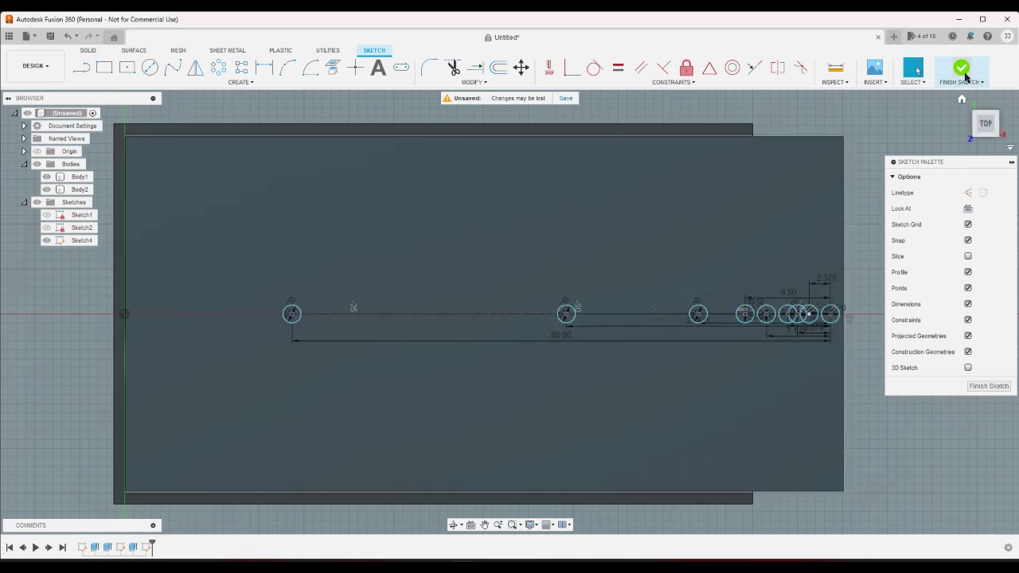
click(960, 70)
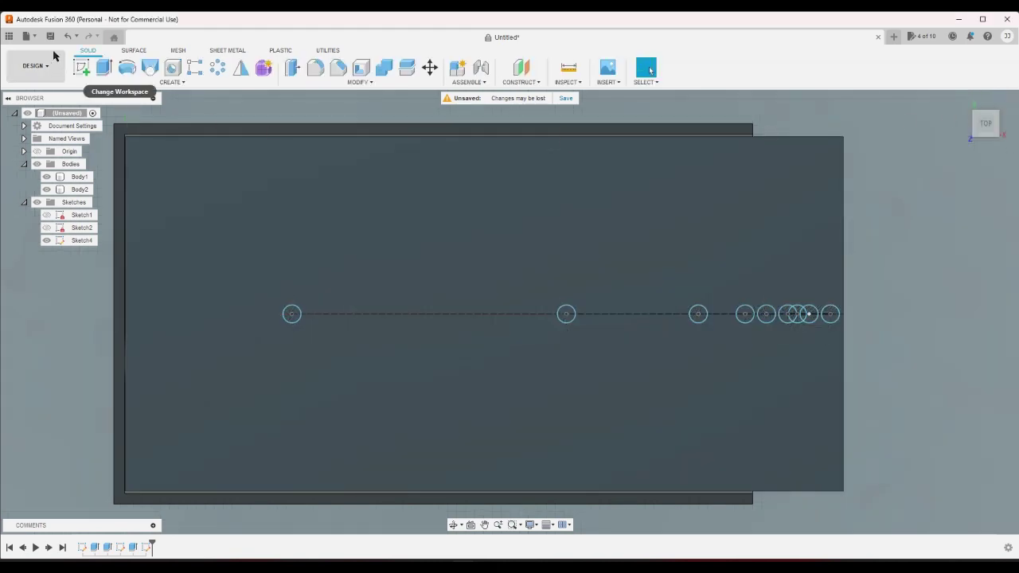
Step: Extrude all nine circles of the row, including their overlapping regions, by -3 mm as a cut into the inner body
click(104, 68)
click(291, 314)
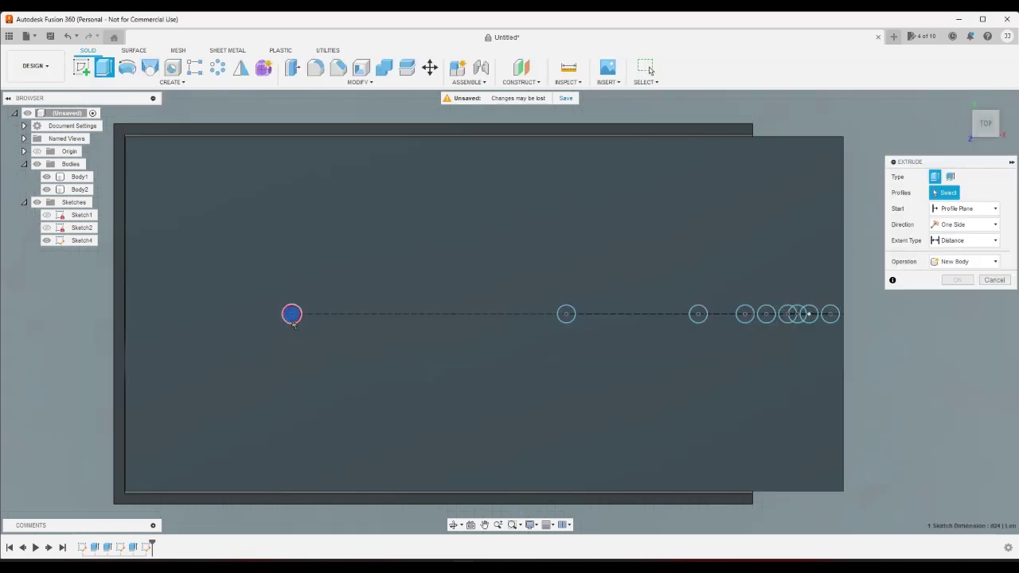
click(566, 314)
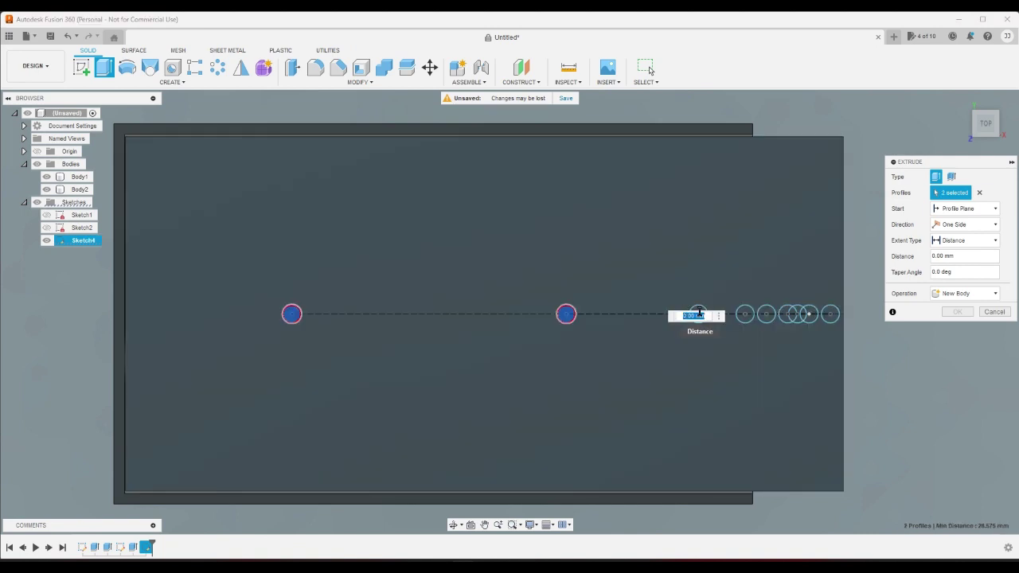
click(699, 314)
click(745, 314)
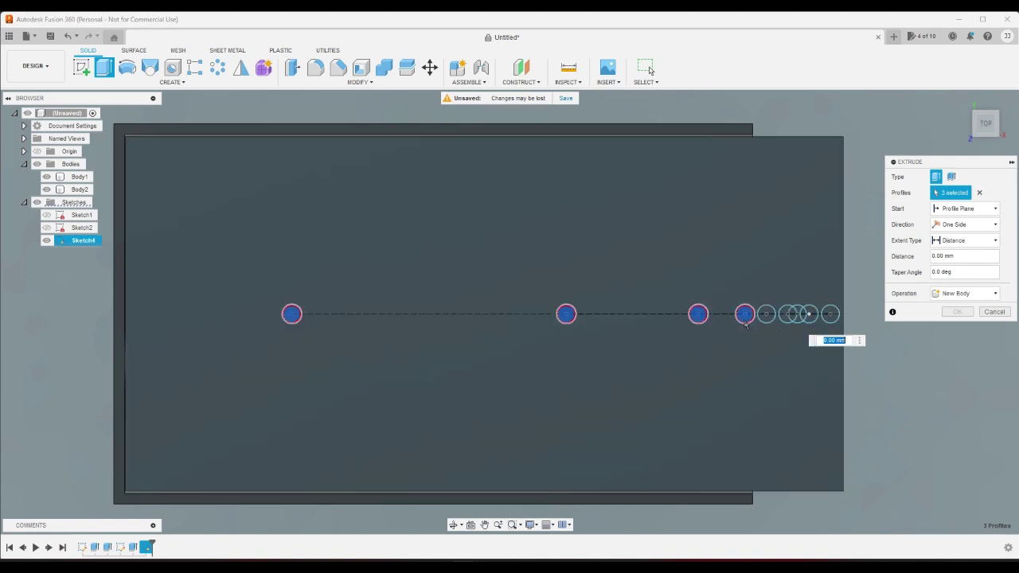
click(766, 314)
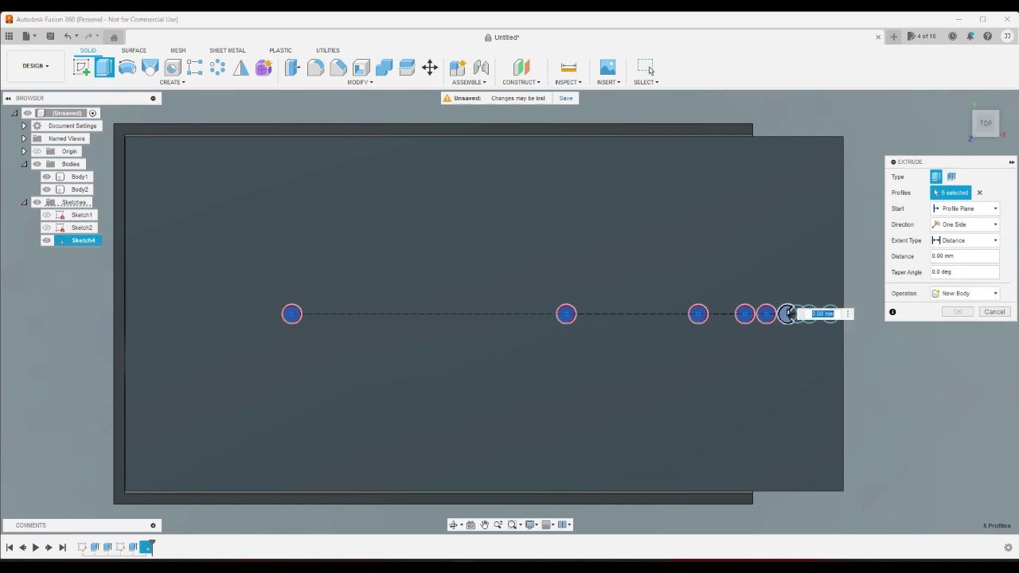
click(790, 314)
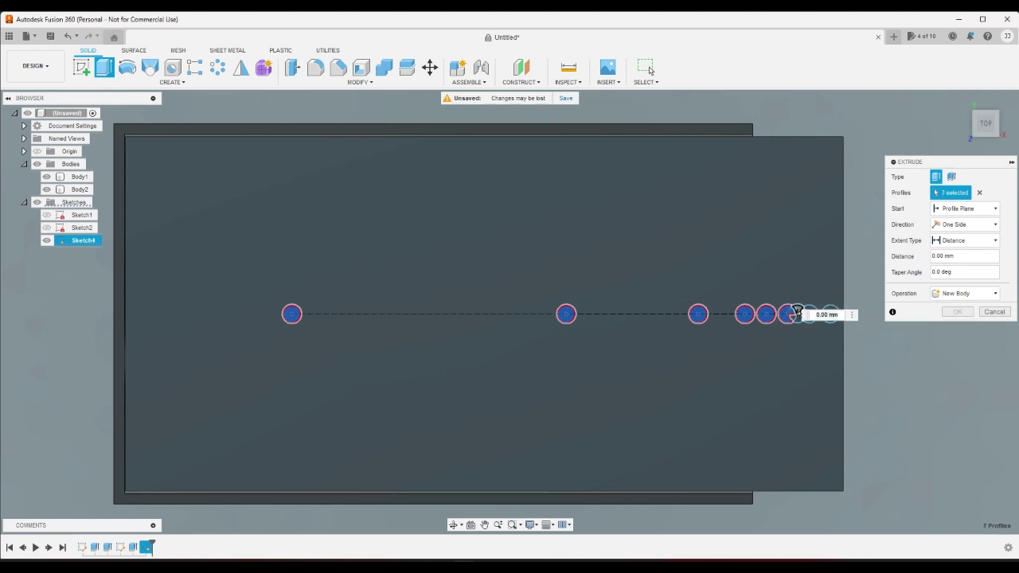
click(809, 313)
click(829, 313)
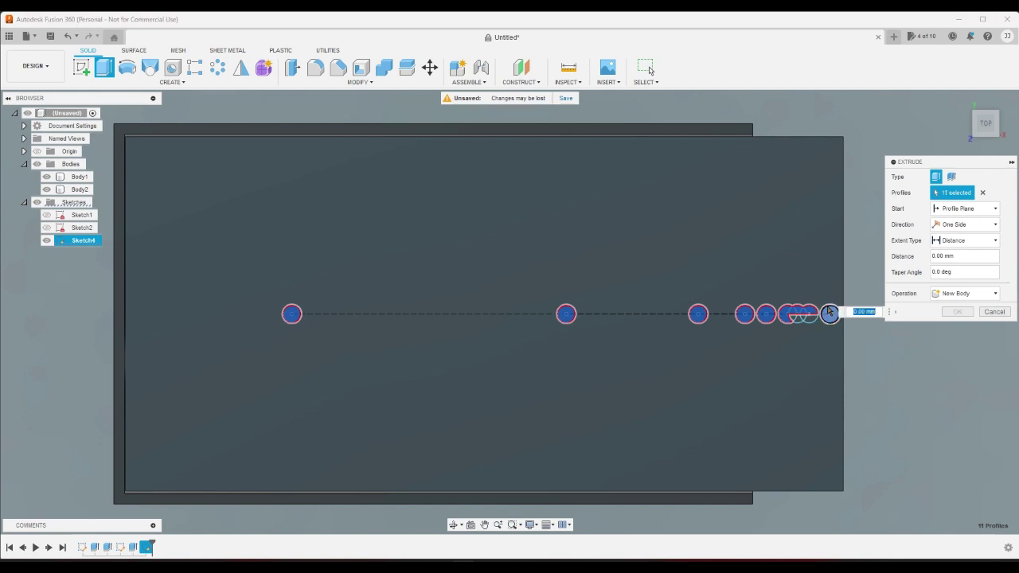
click(787, 315)
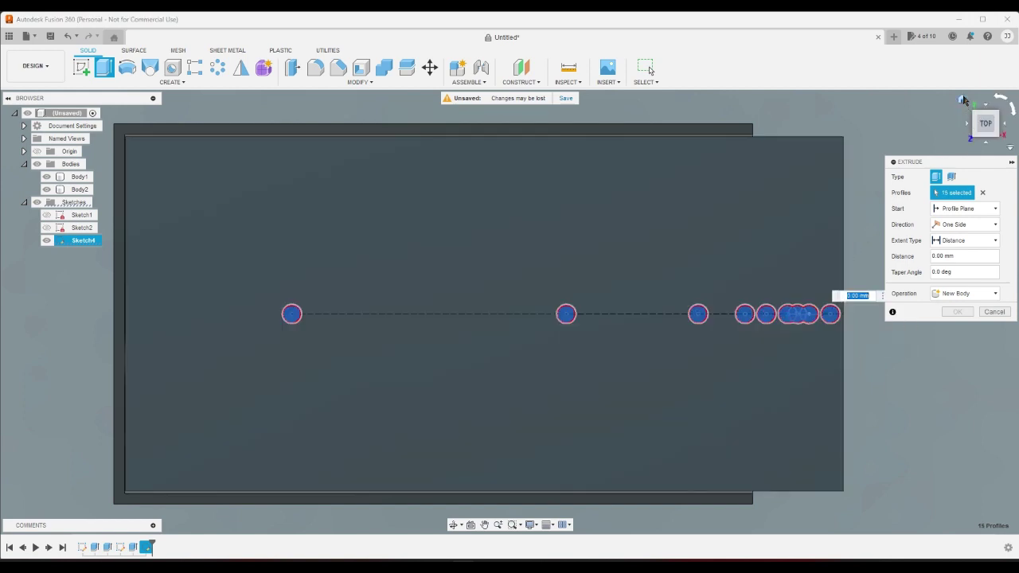
click(962, 100)
click(959, 256)
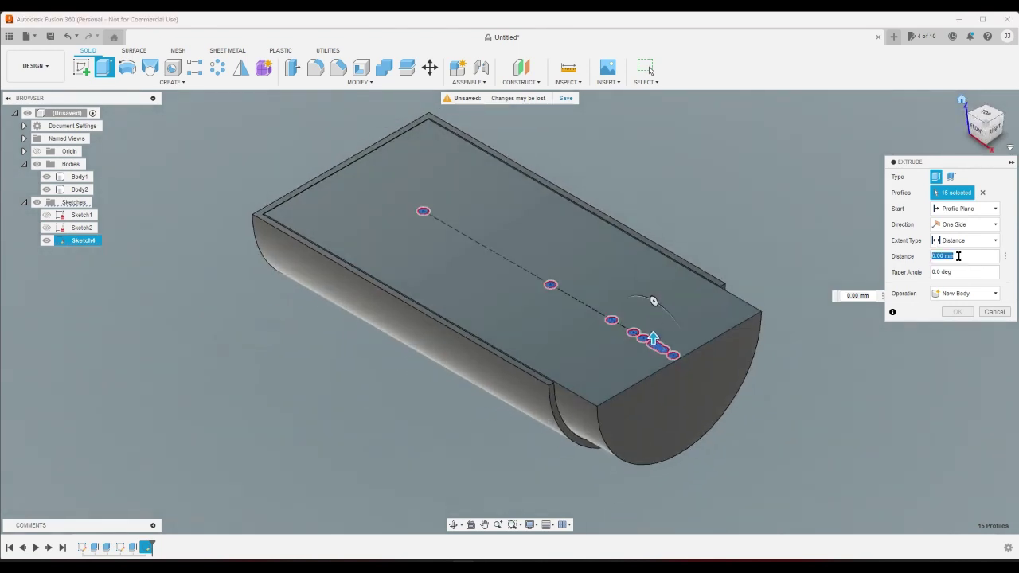
text(-5)
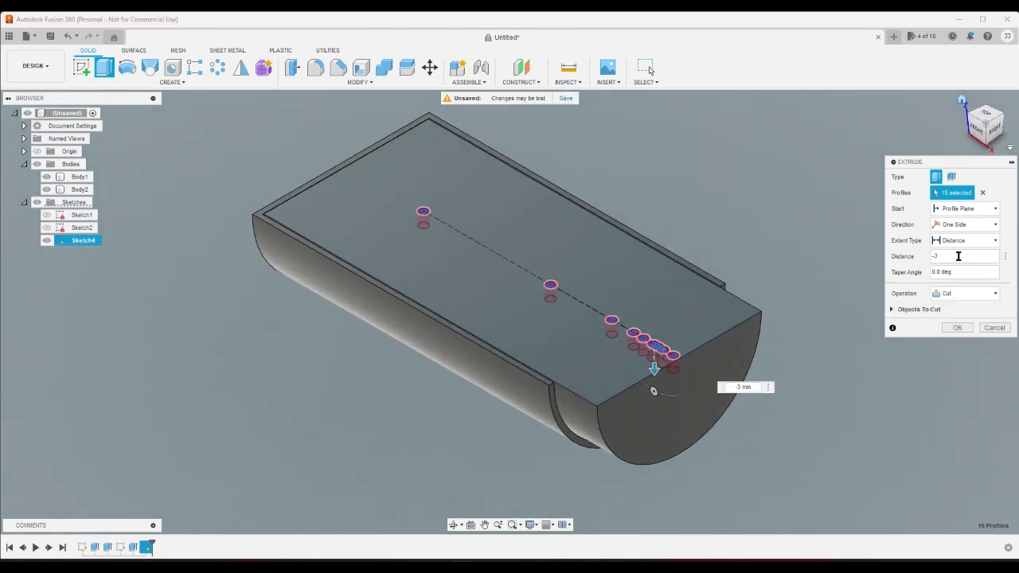
key(Return)
Step: Examine the row of cut holes up close and from the top, especially the overlapping ones near the end
scroll(598, 353, up, 10)
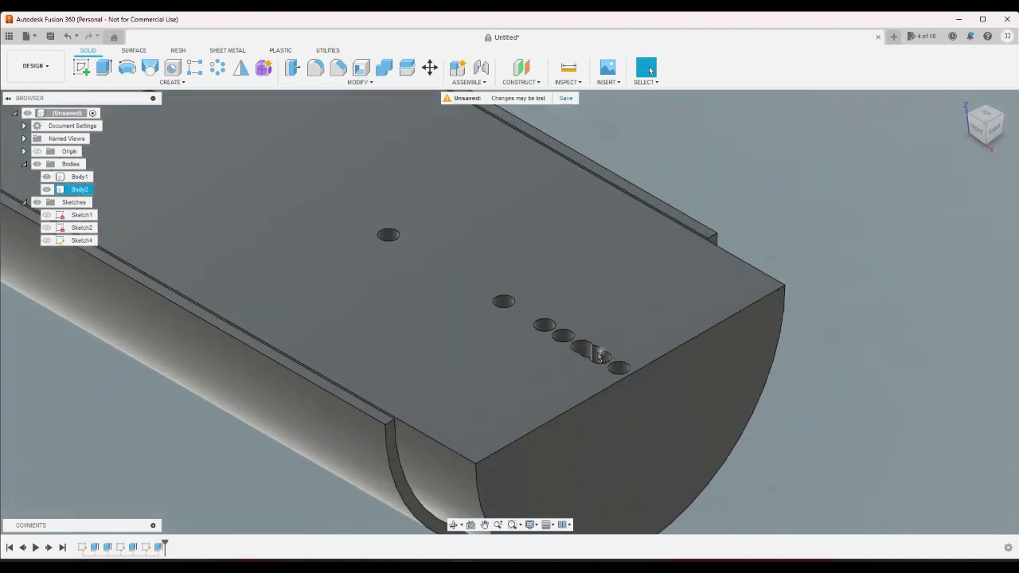
scroll(601, 364, down, 8)
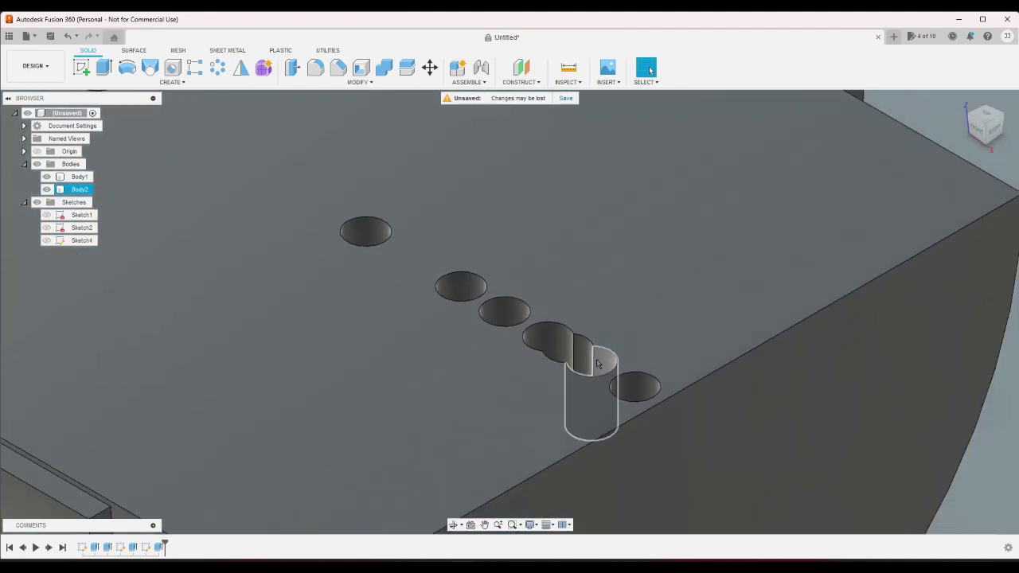
click(962, 99)
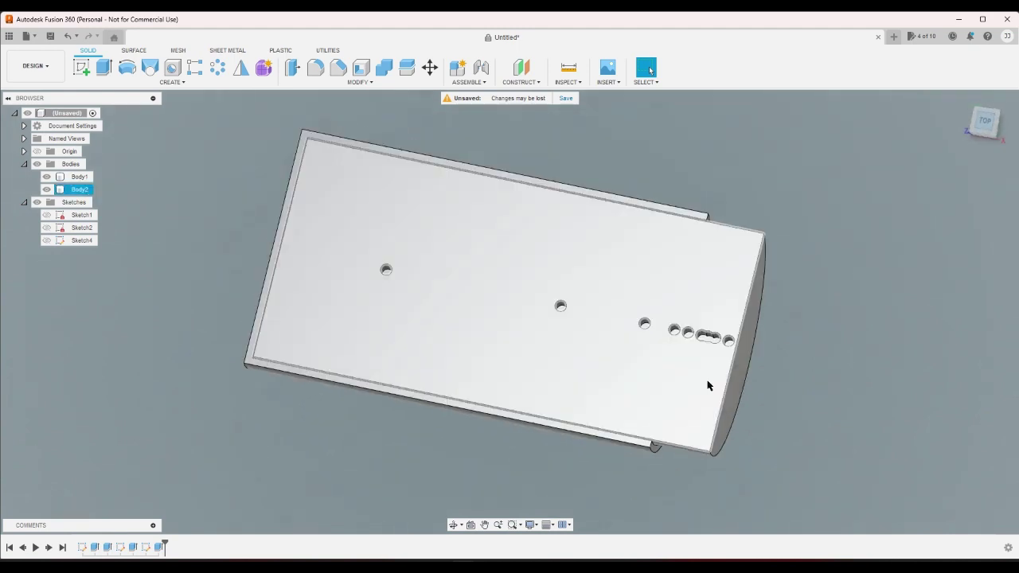
scroll(720, 335, up, 10)
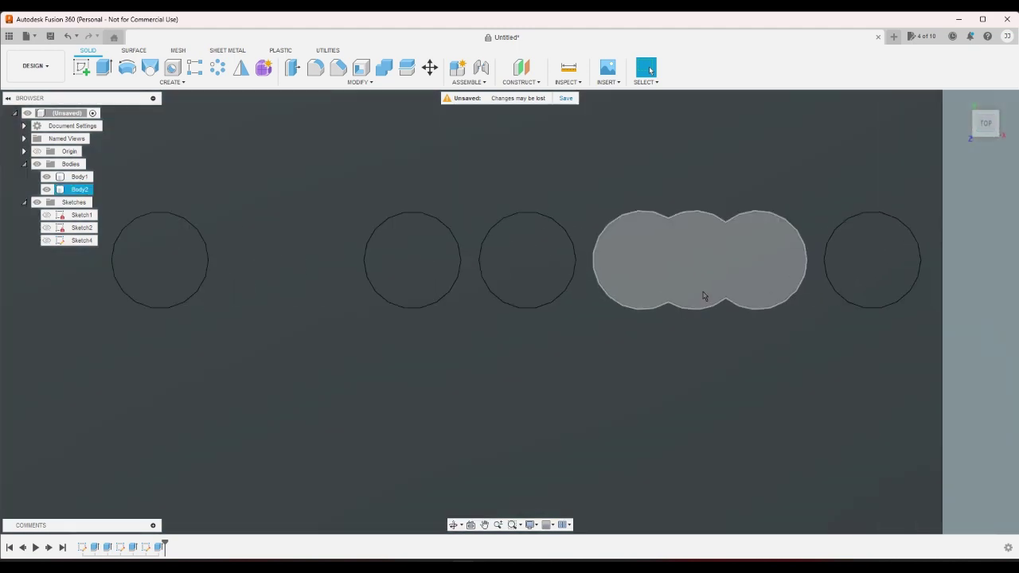
scroll(706, 295, down, 6)
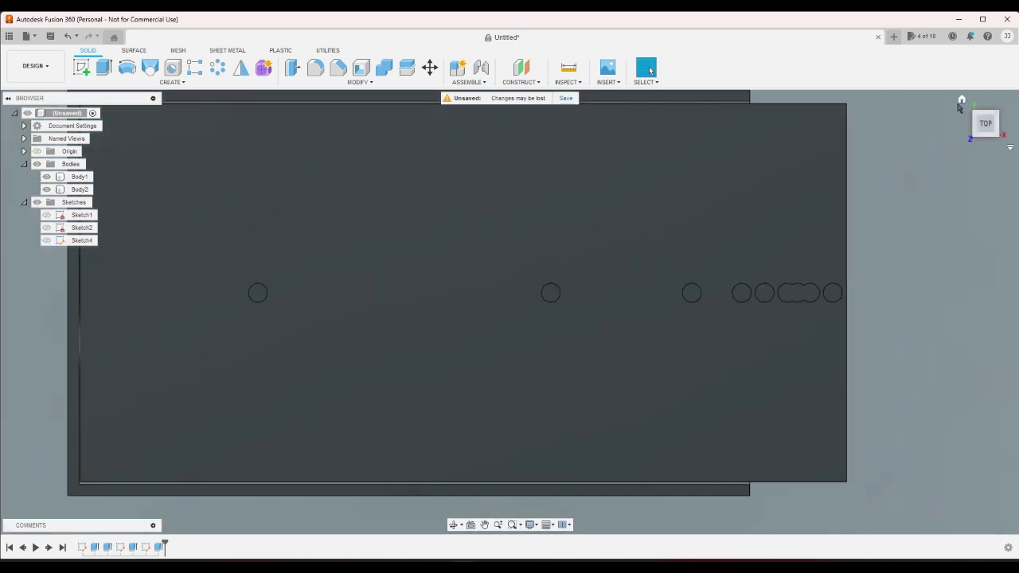
click(962, 100)
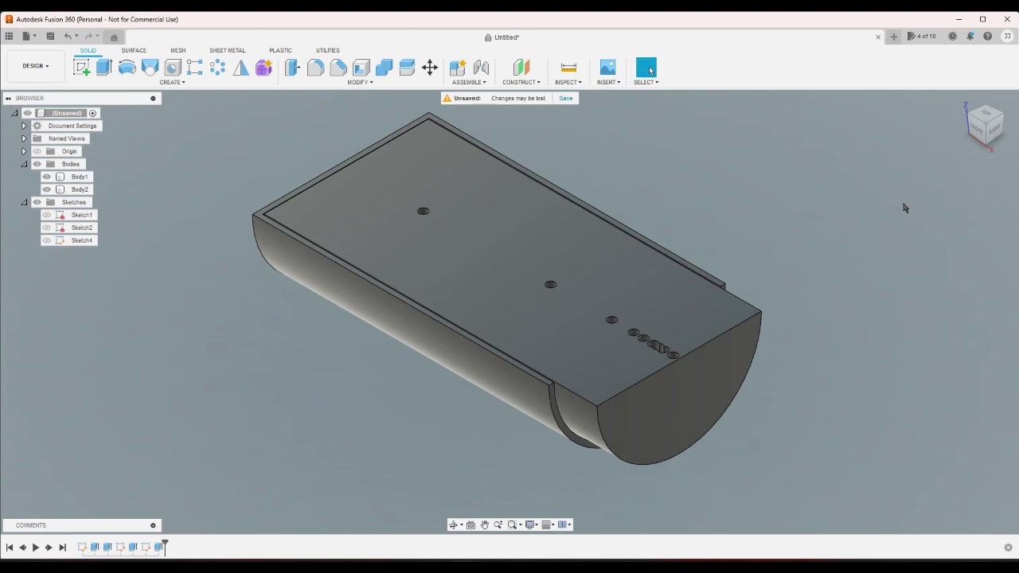
Step: Start a sketch on the outer body's rim face and draw a two-point rectangle from its end corner, enclosing the inner body's protruding end
click(81, 66)
scroll(739, 273, up, 2)
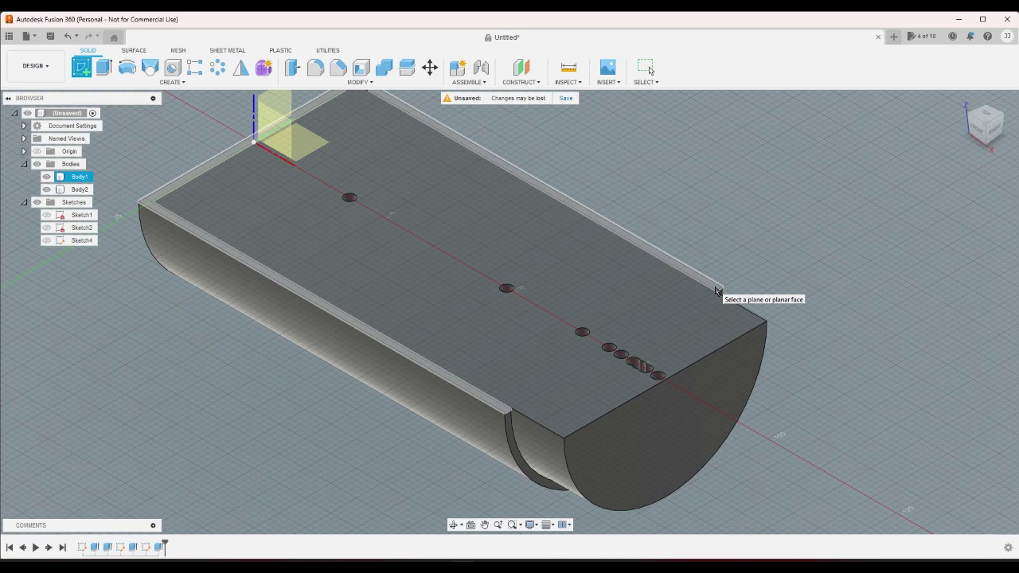
click(716, 292)
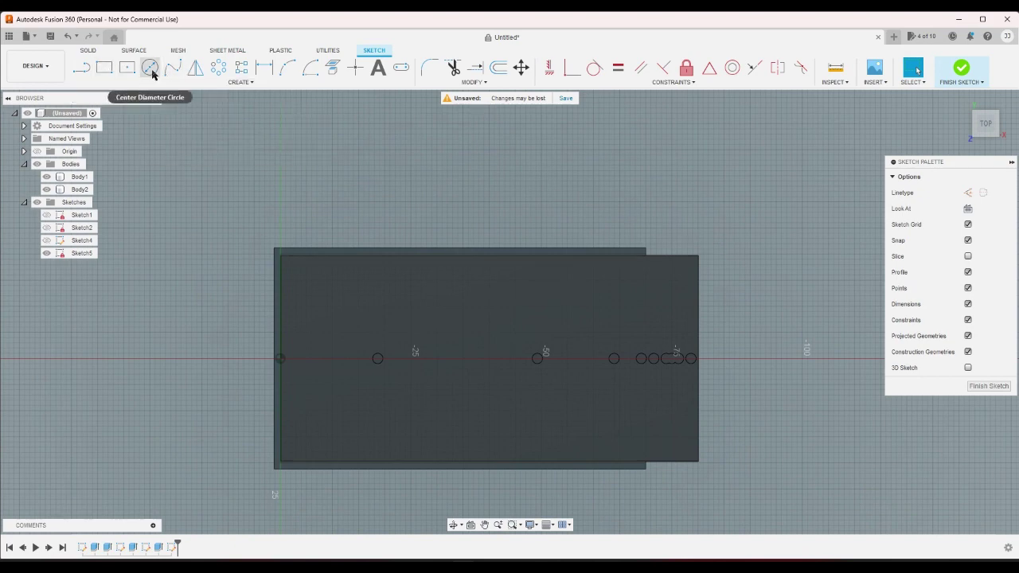
click(104, 67)
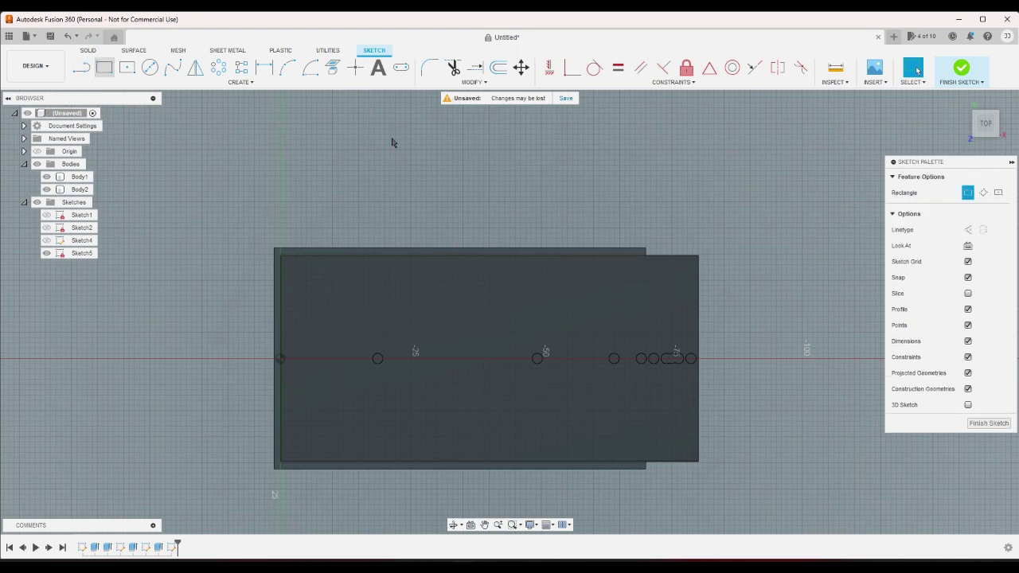
click(647, 250)
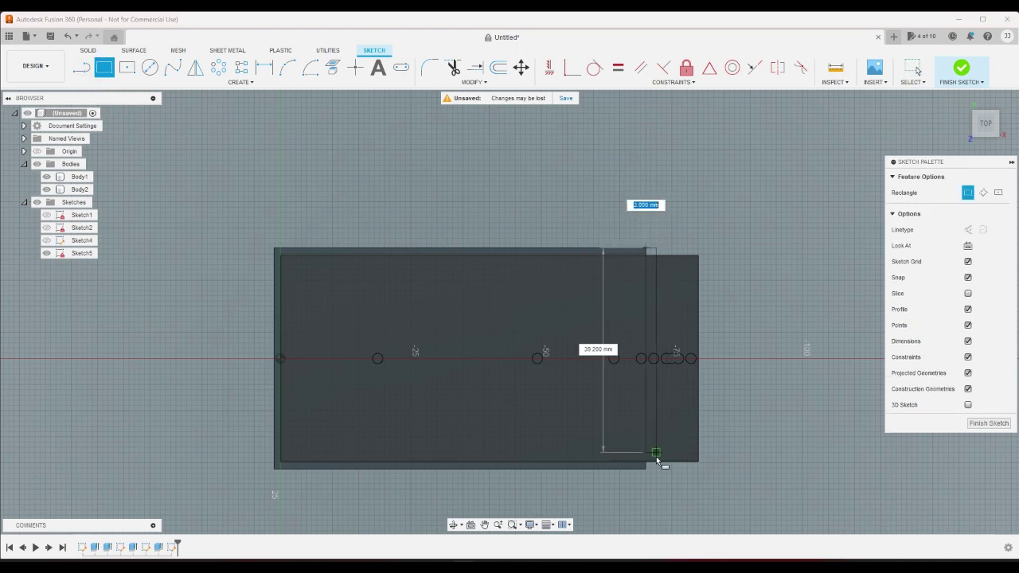
click(719, 468)
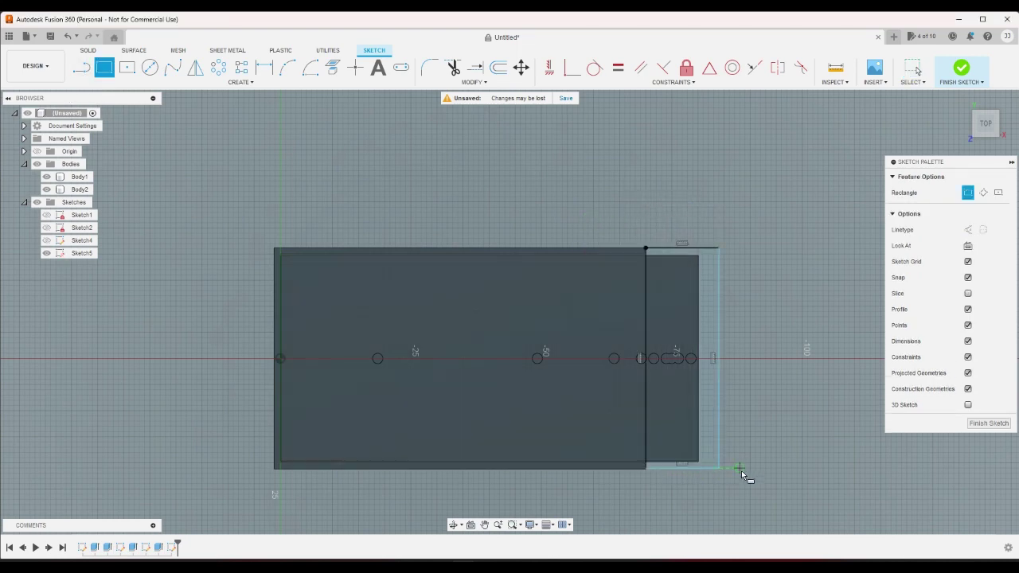
right_click(749, 468)
click(772, 472)
Step: Make the rectangle's unconstrained lengthwise edge collinear with the outer body's matching outer side edge
scroll(701, 468, up, 5)
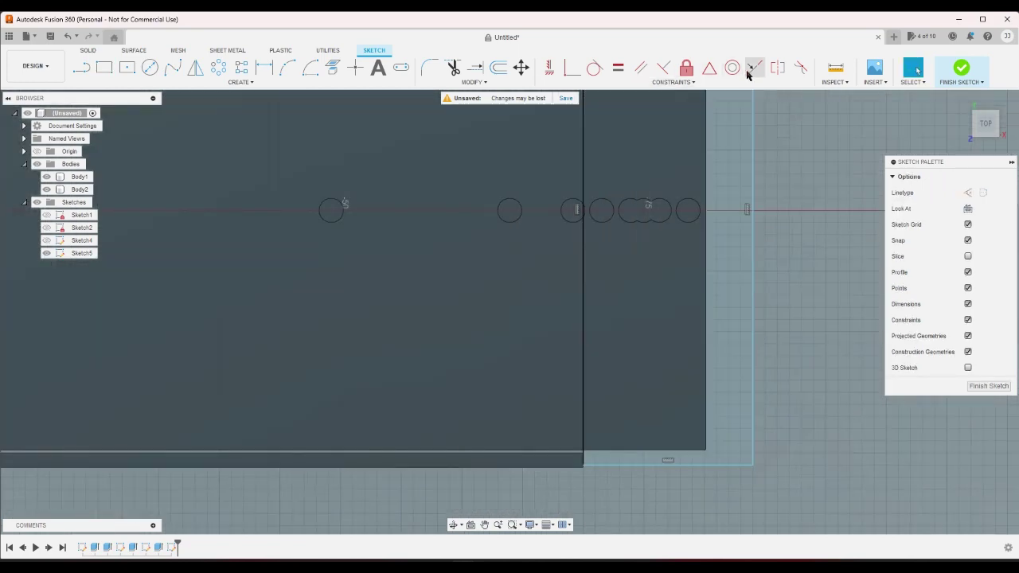
click(750, 71)
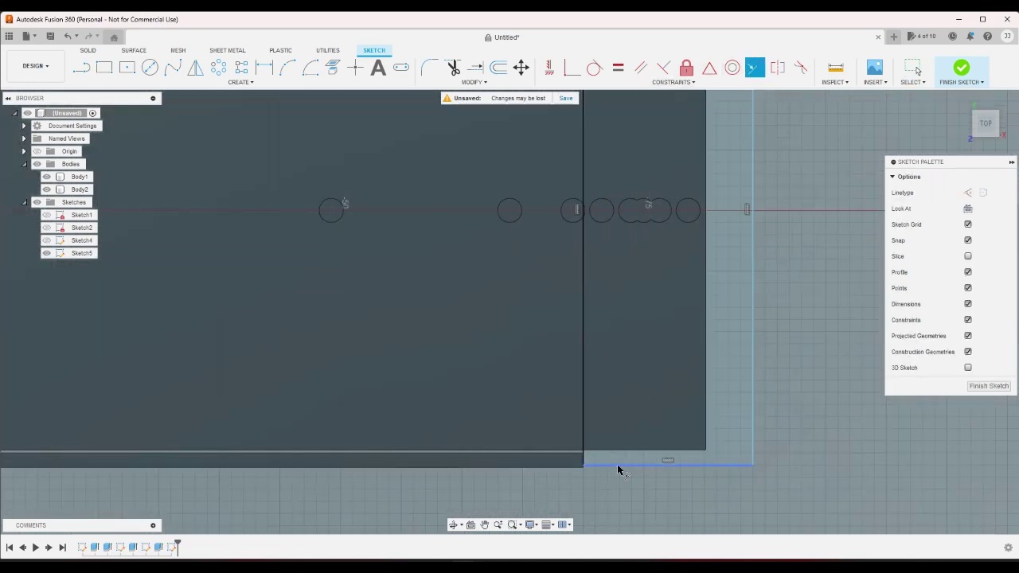
key(Escape)
scroll(648, 491, down, 2)
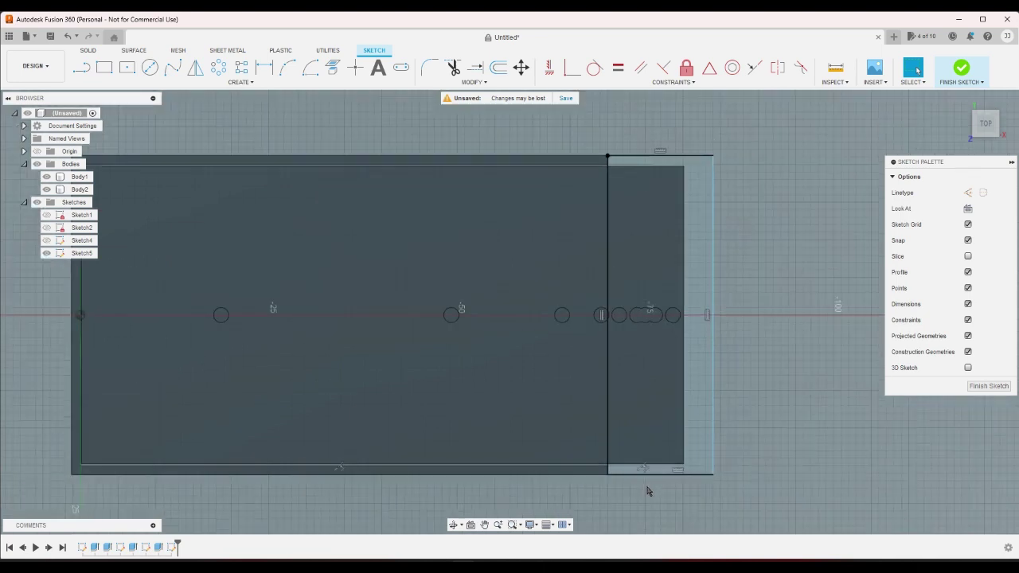
Step: Project the circular edge of the hole nearest the inner body's protruding end into the sketch
scroll(733, 273, up, 3)
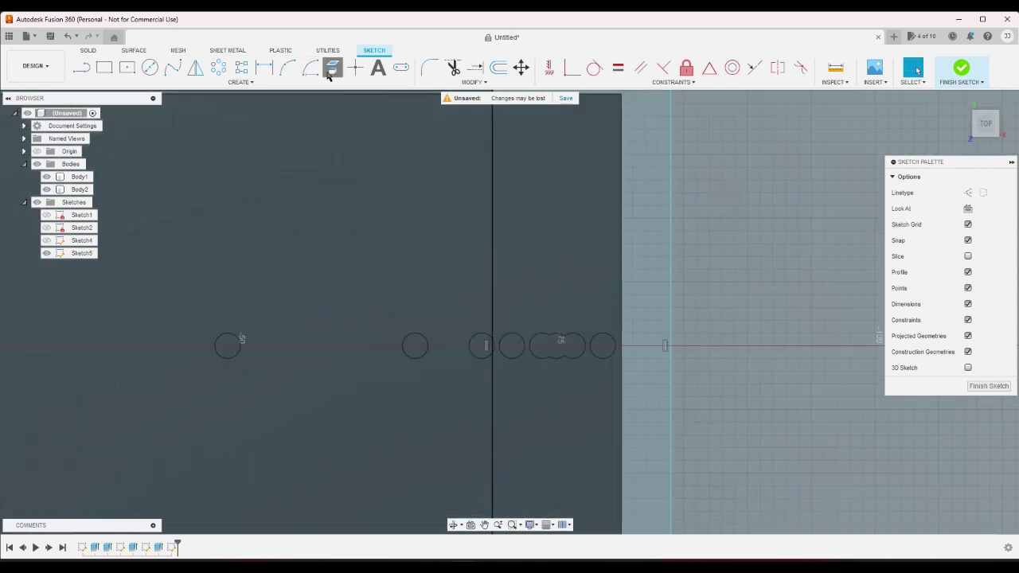
click(333, 70)
click(603, 335)
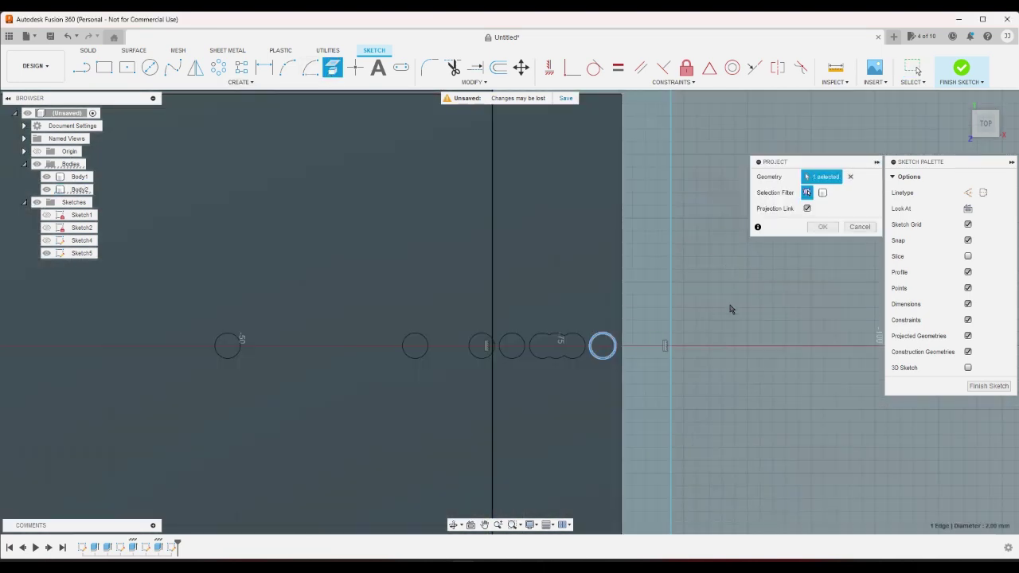
click(822, 227)
scroll(762, 330, up, 3)
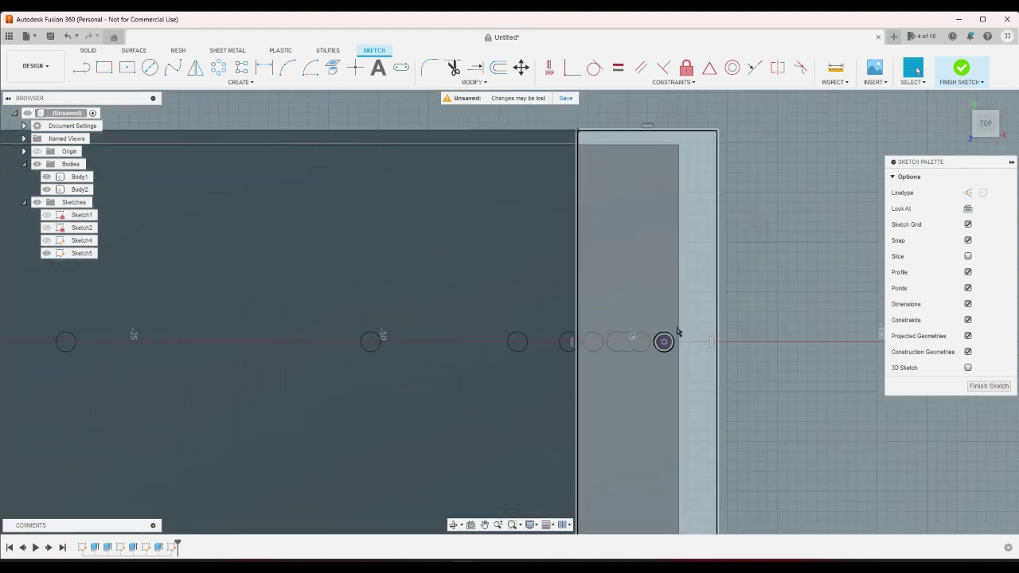
scroll(669, 326, down, 2)
scroll(638, 314, up, 2)
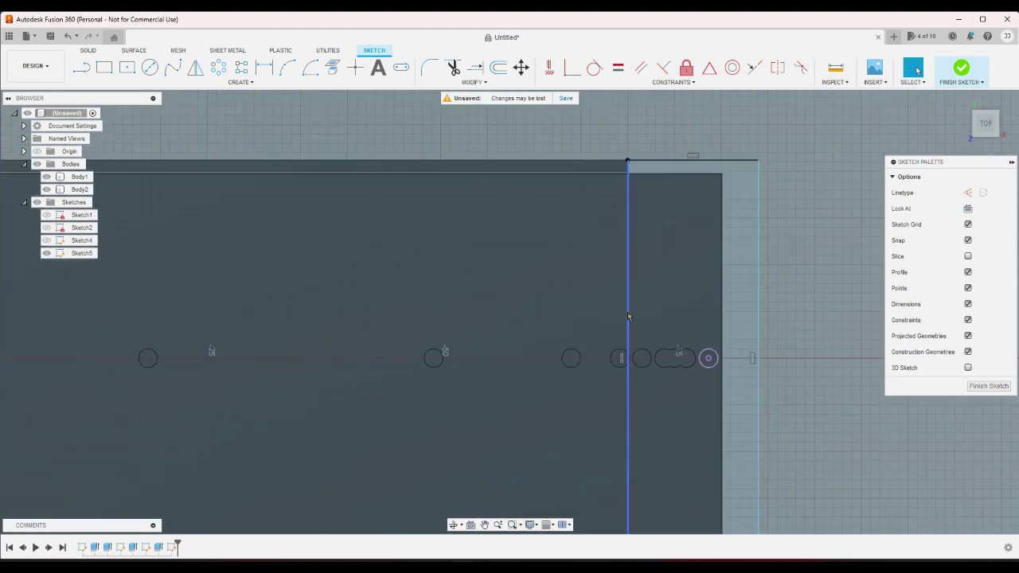
scroll(792, 356, up, 3)
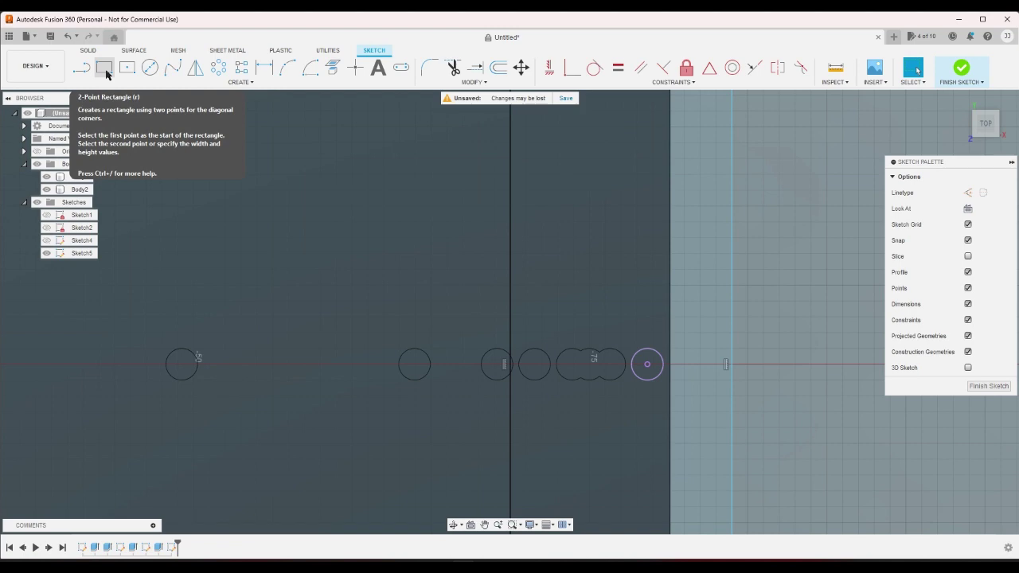
Step: Draw a center rectangle about 4.7 mm wide, centred on the projected hole's center and crossing the inner body's end edge
scroll(598, 298, down, 3)
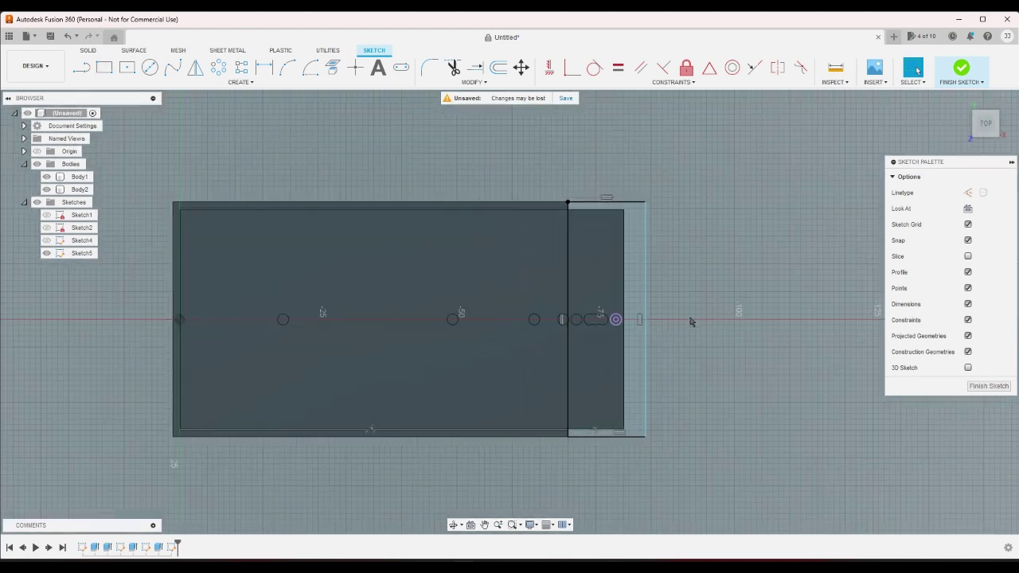
scroll(691, 322, up, 1)
click(127, 67)
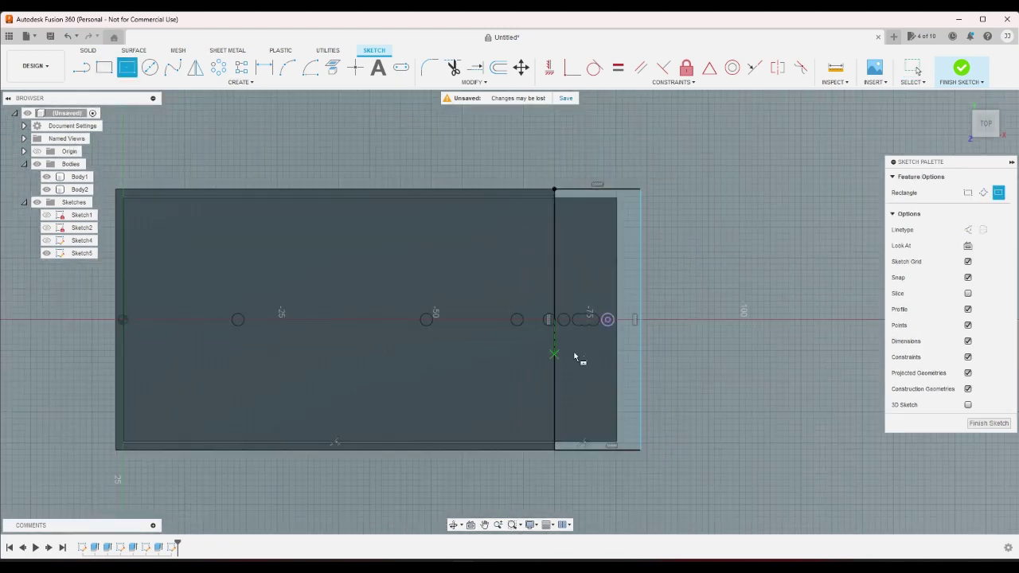
scroll(610, 319, up, 3)
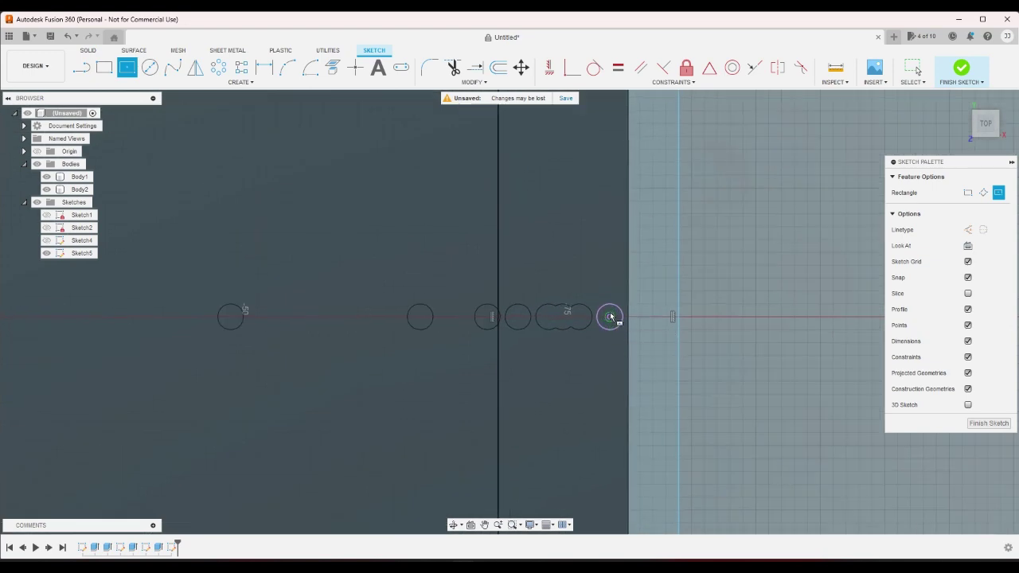
click(610, 317)
click(638, 253)
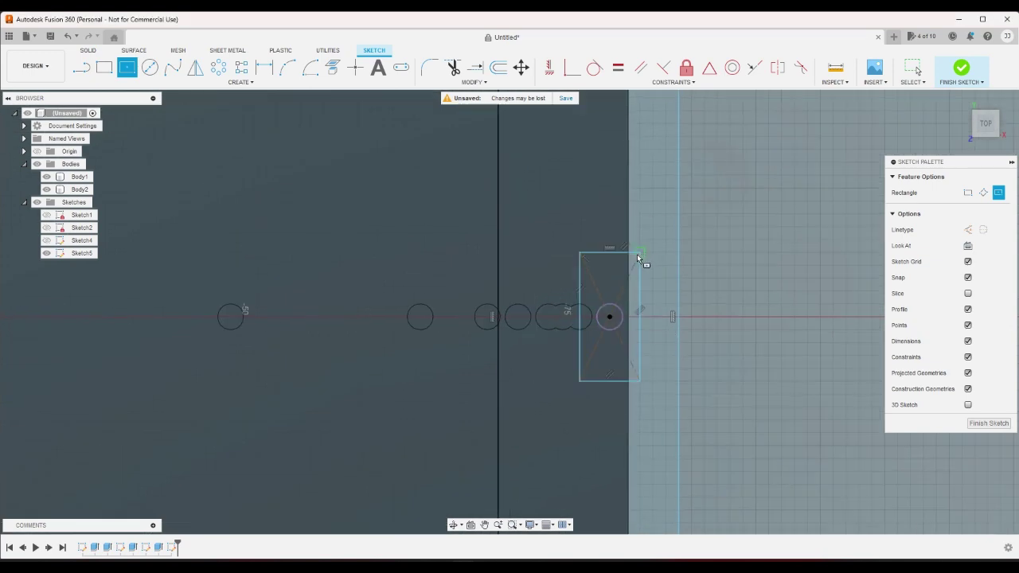
Step: Dimension the distance from the hole's center to the center rectangle's inward long edge as 2 mm
click(264, 68)
click(610, 317)
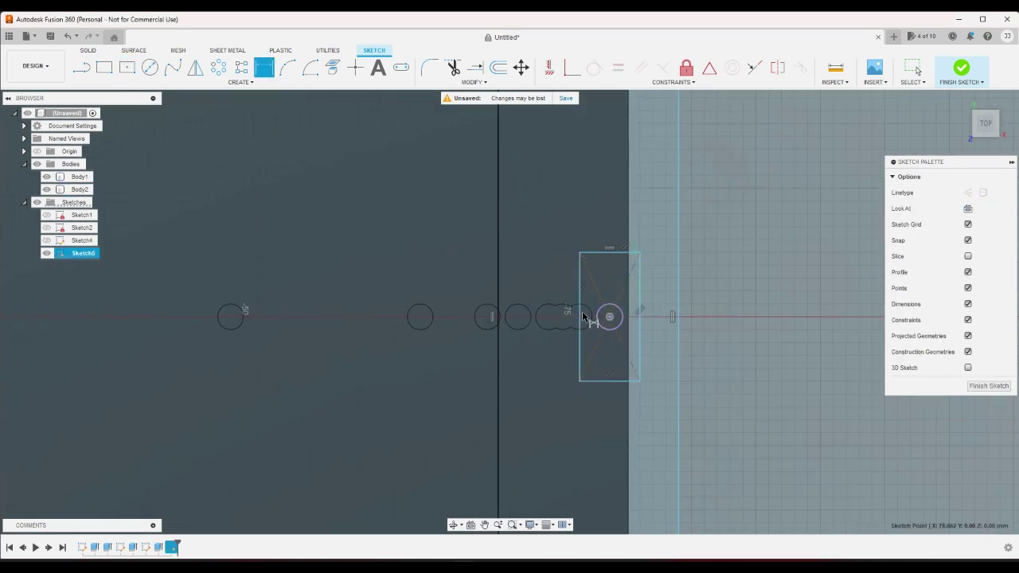
click(581, 313)
click(592, 289)
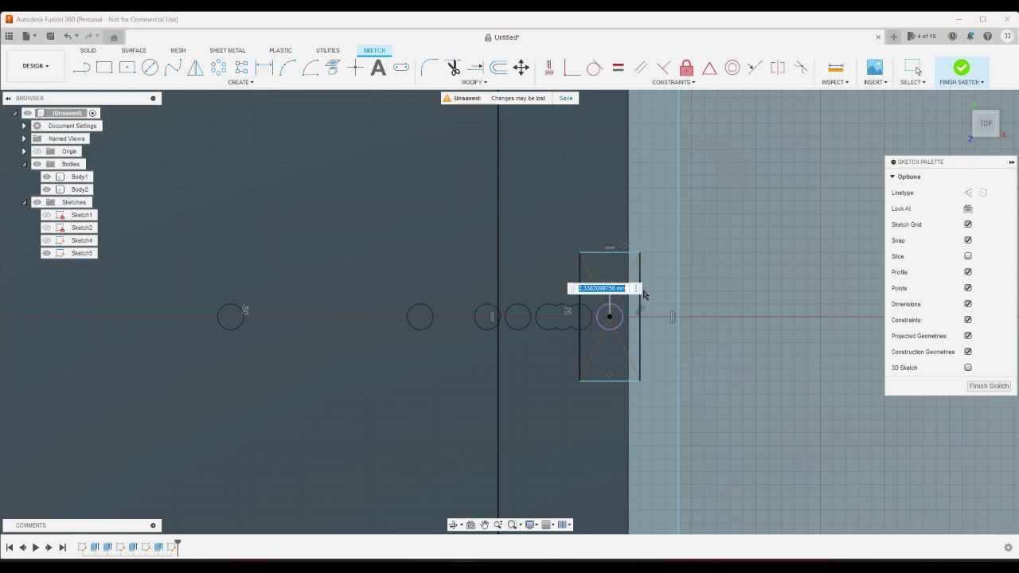
text(2)
key(Return)
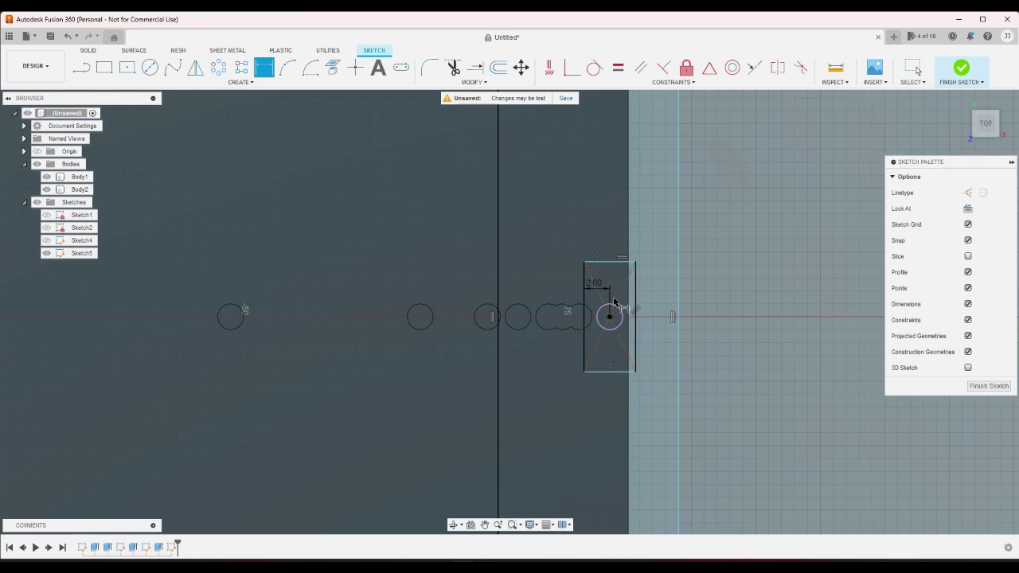
Step: Offset the center rectangle outward by 1 mm
scroll(710, 362, down, 3)
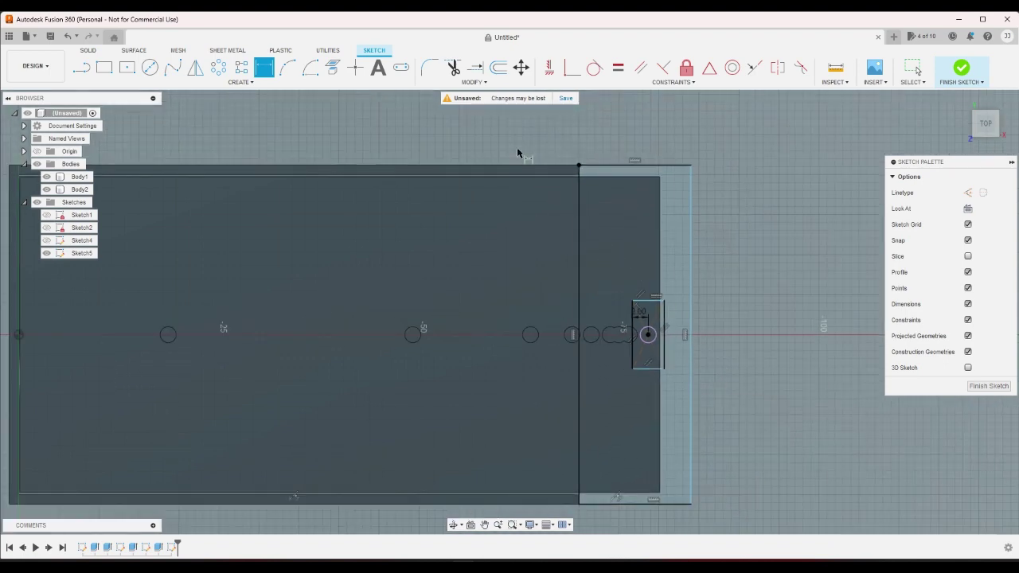
click(497, 71)
click(664, 314)
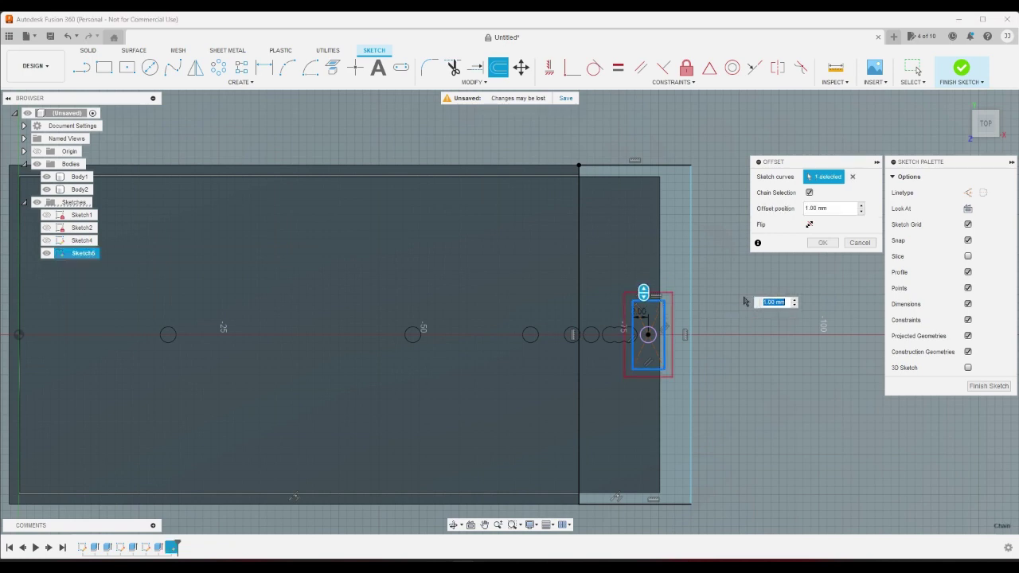
key(Return)
scroll(744, 298, down, 2)
scroll(664, 287, up, 3)
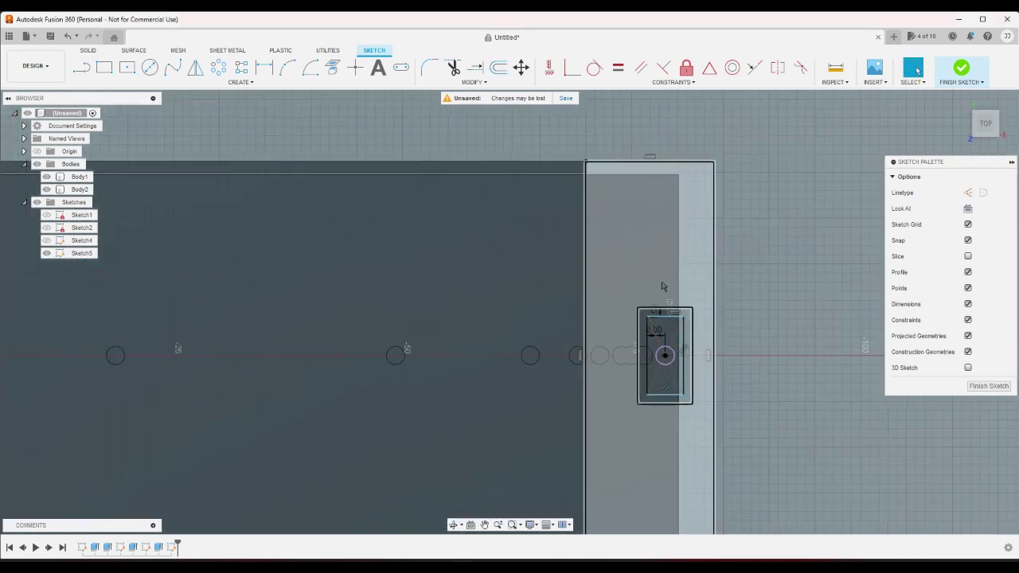
scroll(741, 287, up, 1)
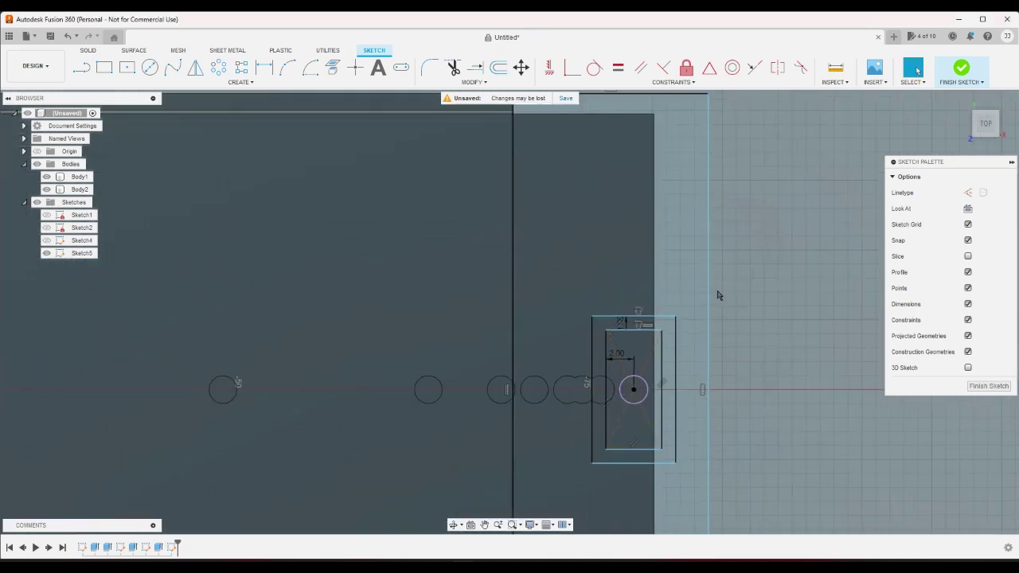
Step: Stretch the nested rectangles toward the extension's side and try to make the offset rectangle's short edge collinear with the extension's side edge
click(633, 317)
key(Escape)
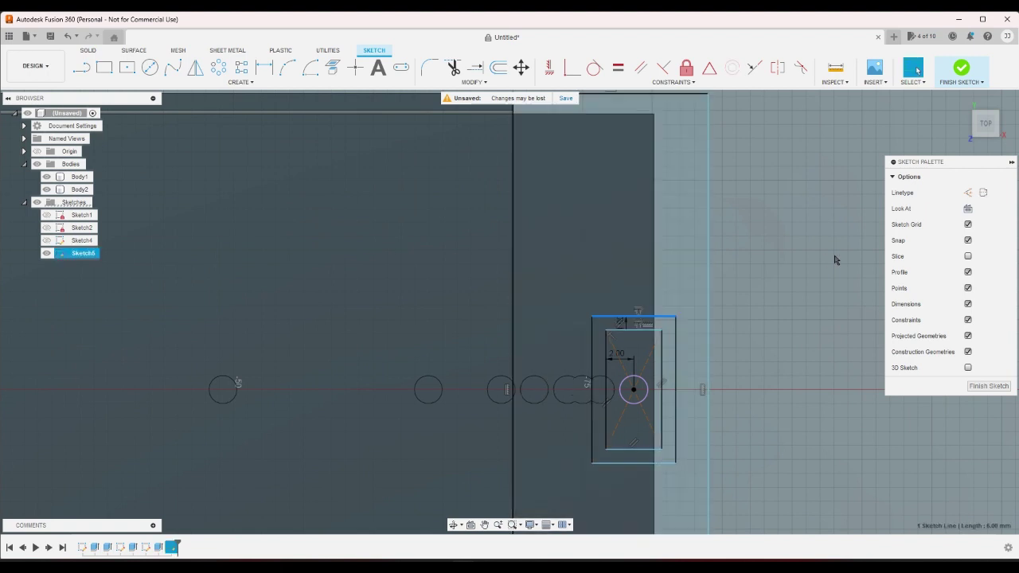
scroll(751, 301, down, 2)
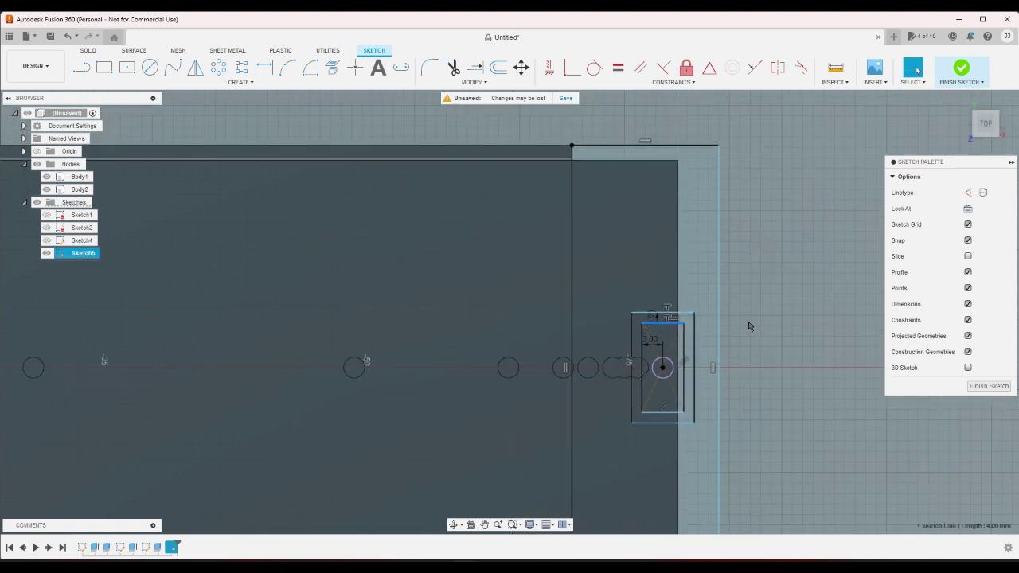
drag(684, 324, 683, 166)
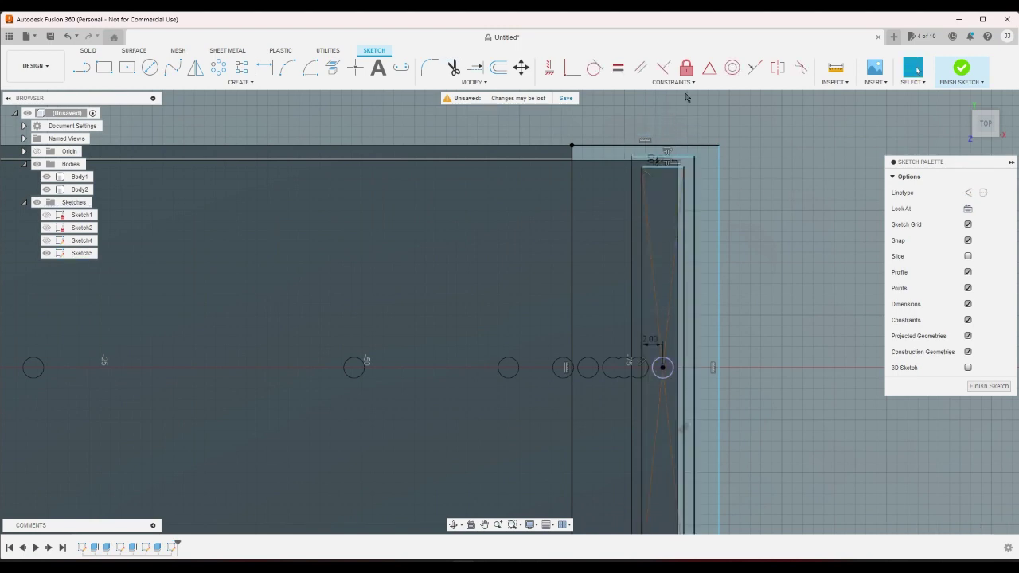
click(754, 68)
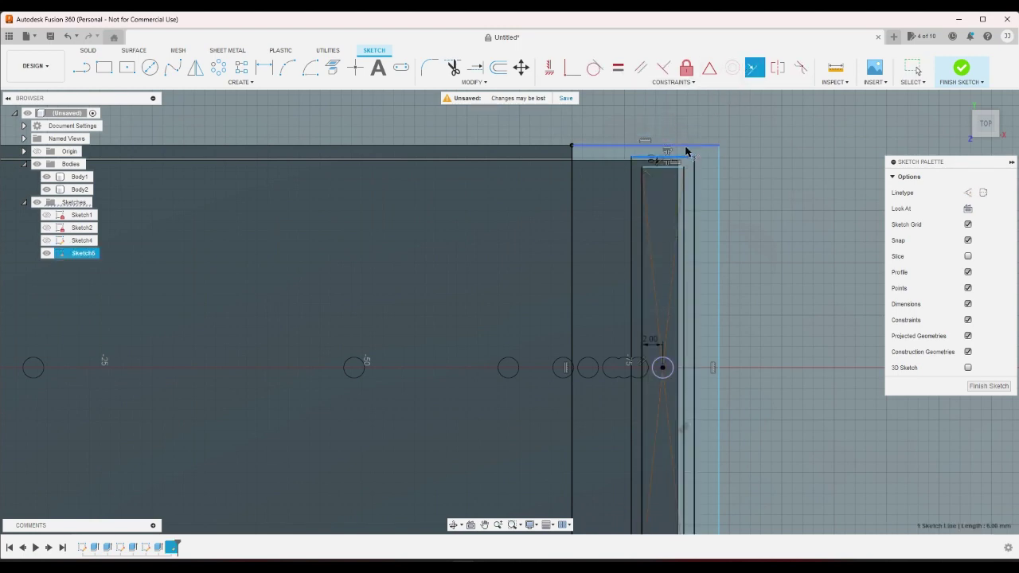
click(687, 156)
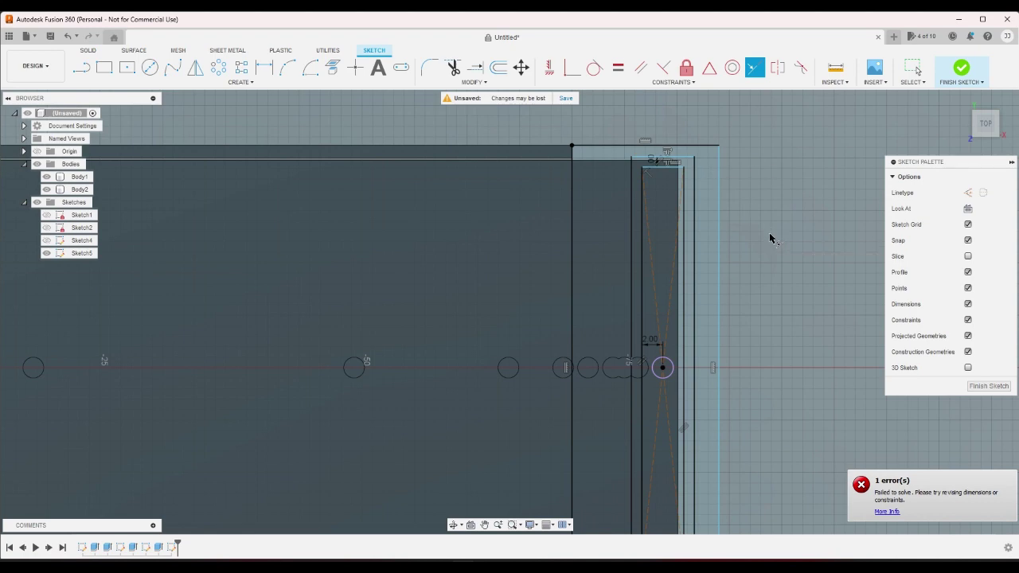
right_click(788, 354)
key(Escape)
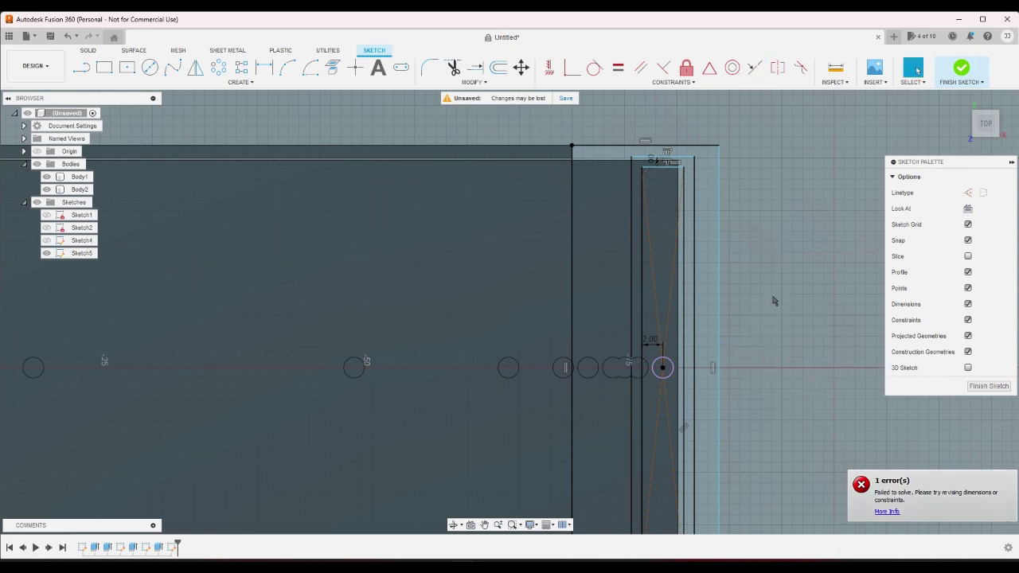
Step: Check the offset rectangle's corner and short edge, and undo the stretching of the nested rectangles
scroll(728, 171, down, 1)
click(680, 152)
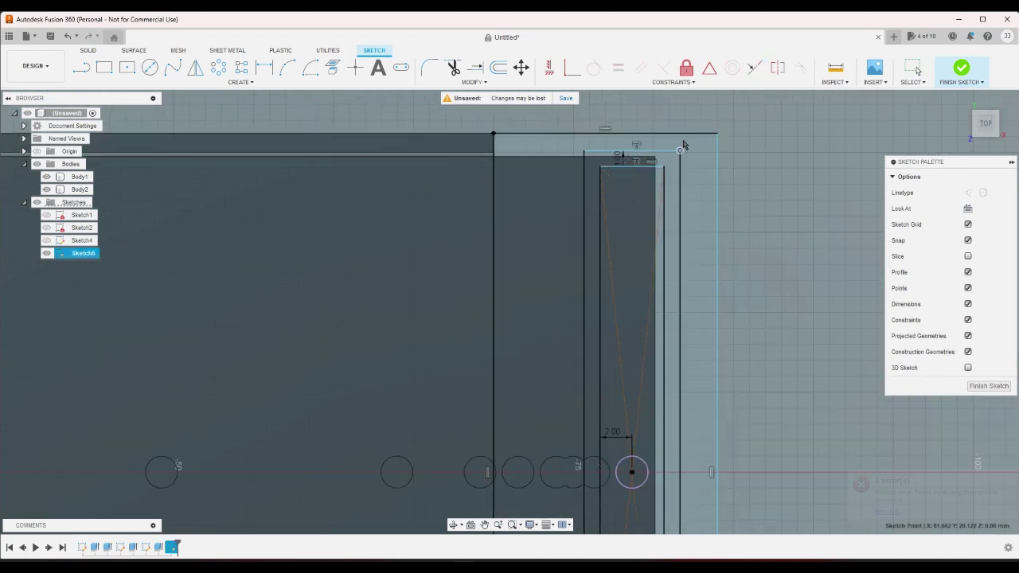
key(Escape)
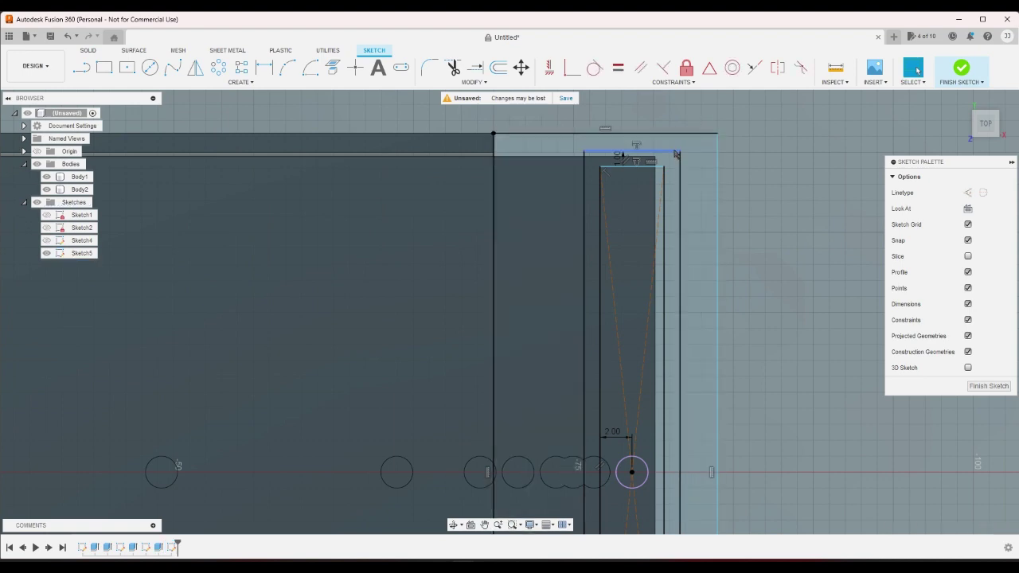
click(676, 152)
click(744, 137)
scroll(744, 139, down, 3)
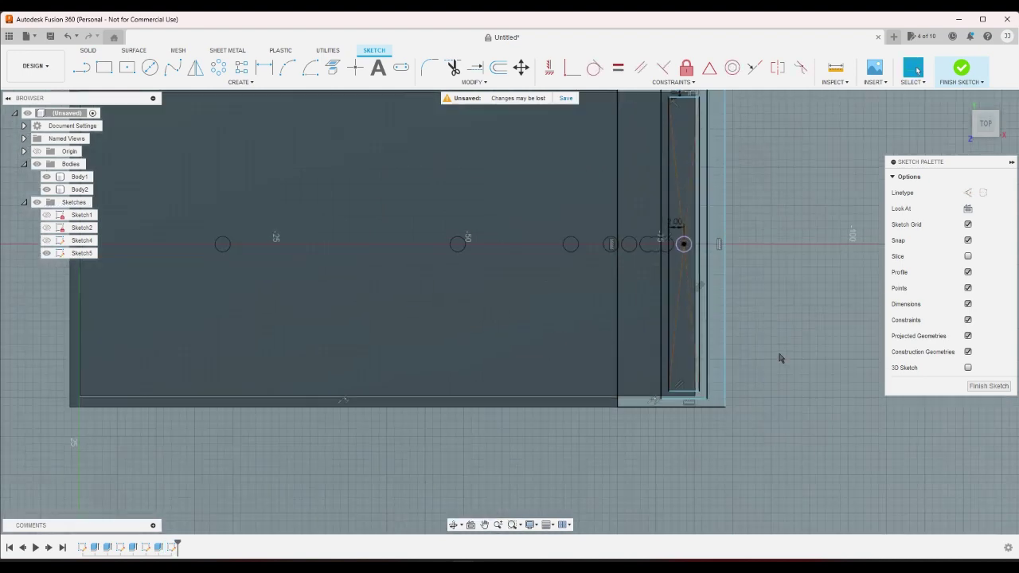
scroll(780, 359, up, 2)
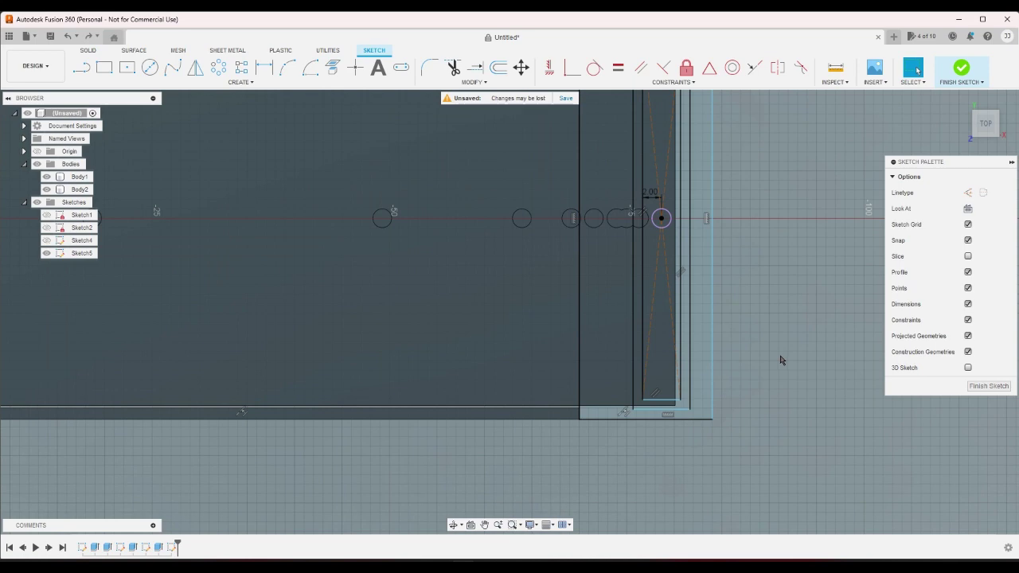
scroll(780, 361, down, 1)
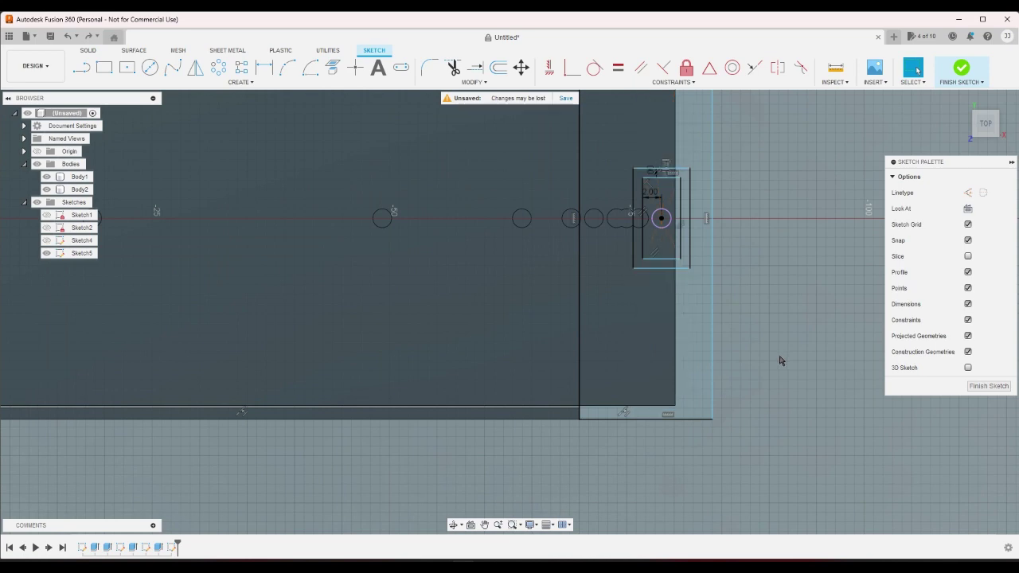
Step: Delete the coincident constraint on the offset rectangle's short edge and stretch that edge toward the extension's side
click(689, 276)
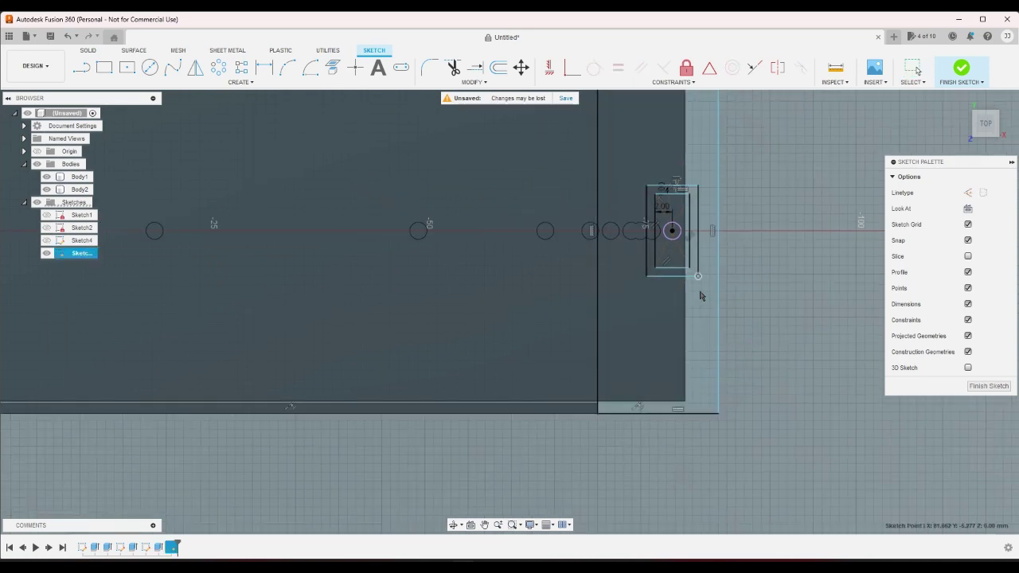
click(711, 334)
click(706, 192)
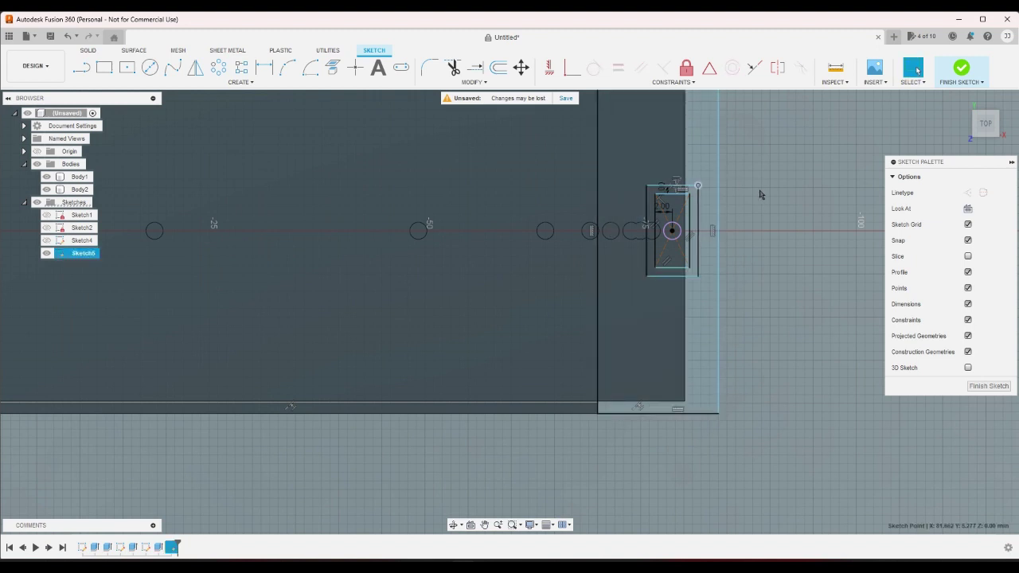
right_click(690, 190)
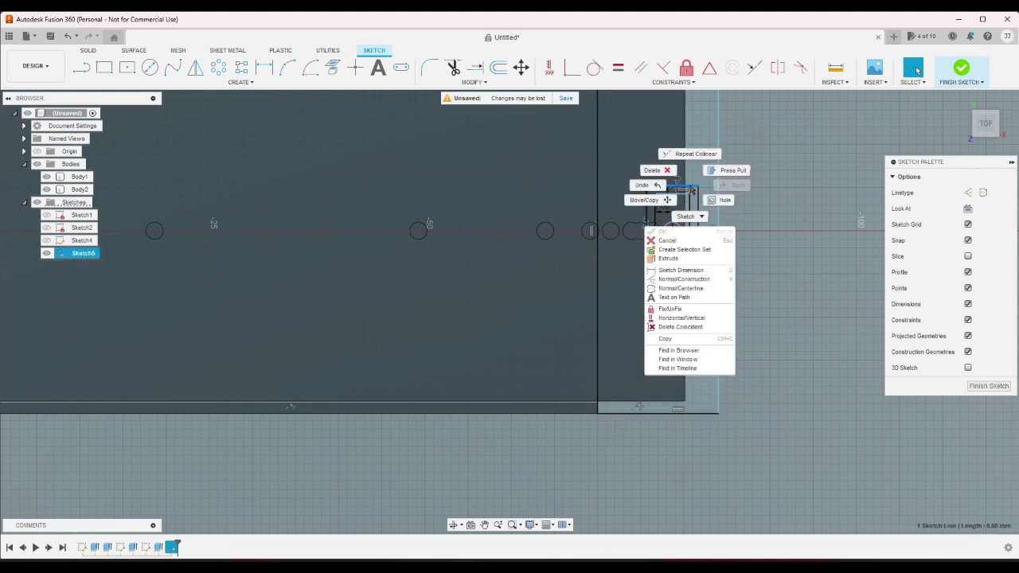
click(728, 327)
drag(689, 189, 739, 179)
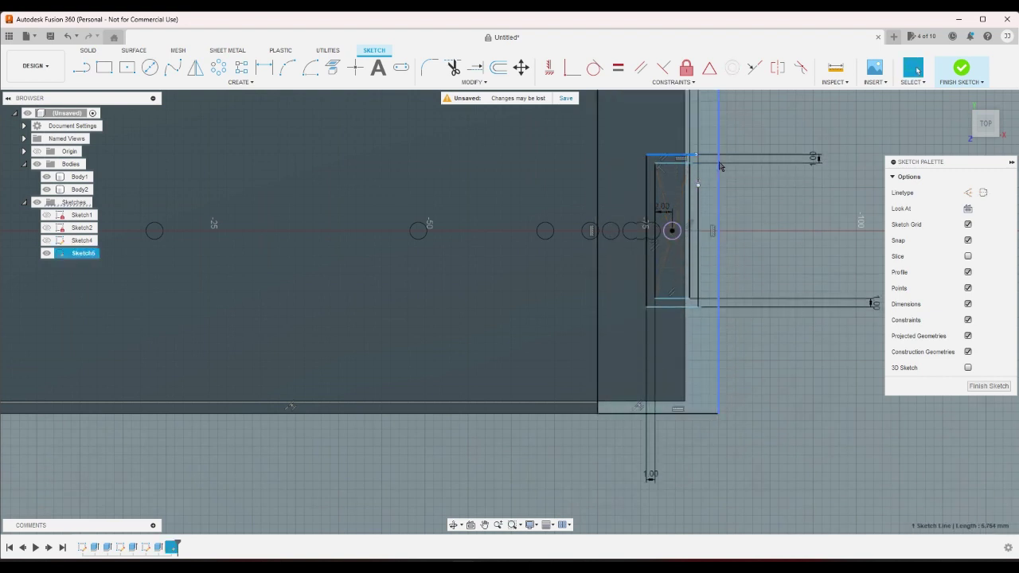
Step: Undo the stretch, the coincident deletion, the 1 mm offset and the 2 mm dimension, leaving only the center rectangle
key(ctrl+z)
key(ctrl+z)
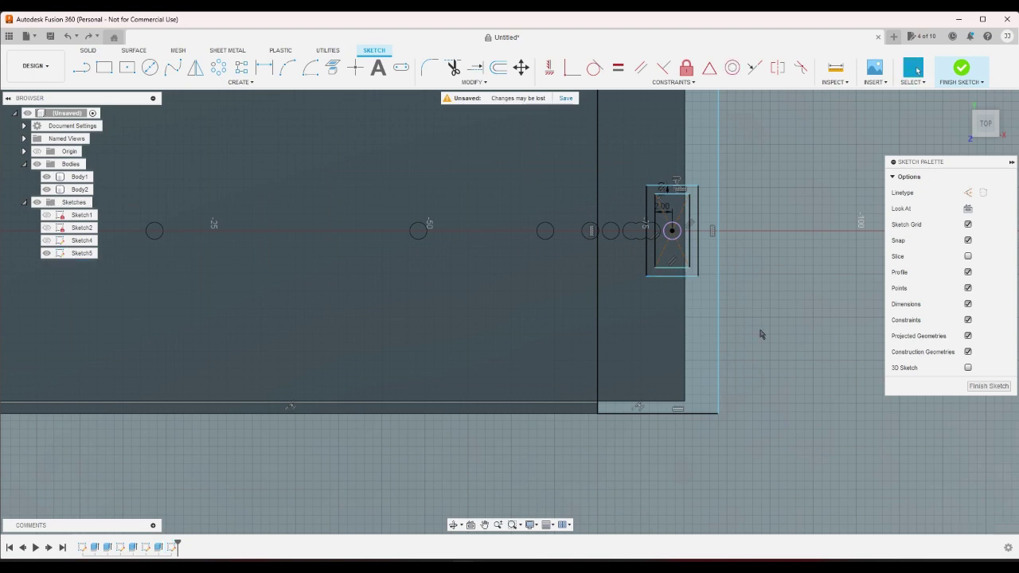
key(ctrl+z)
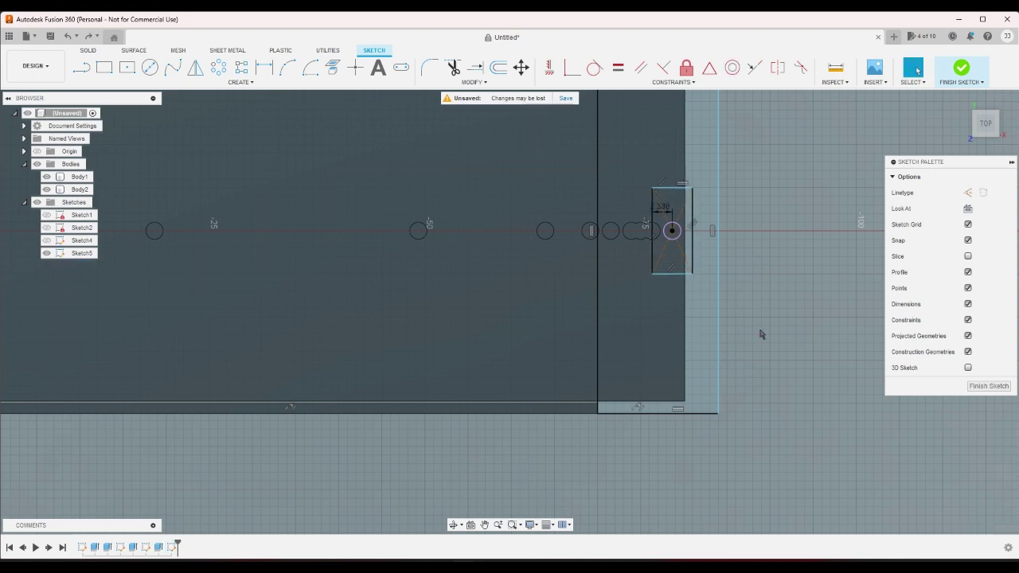
Step: Enlarge the center rectangle and make its short edge collinear with the extension rectangle's lengthwise side edge
scroll(735, 401, down, 3)
scroll(717, 282, up, 2)
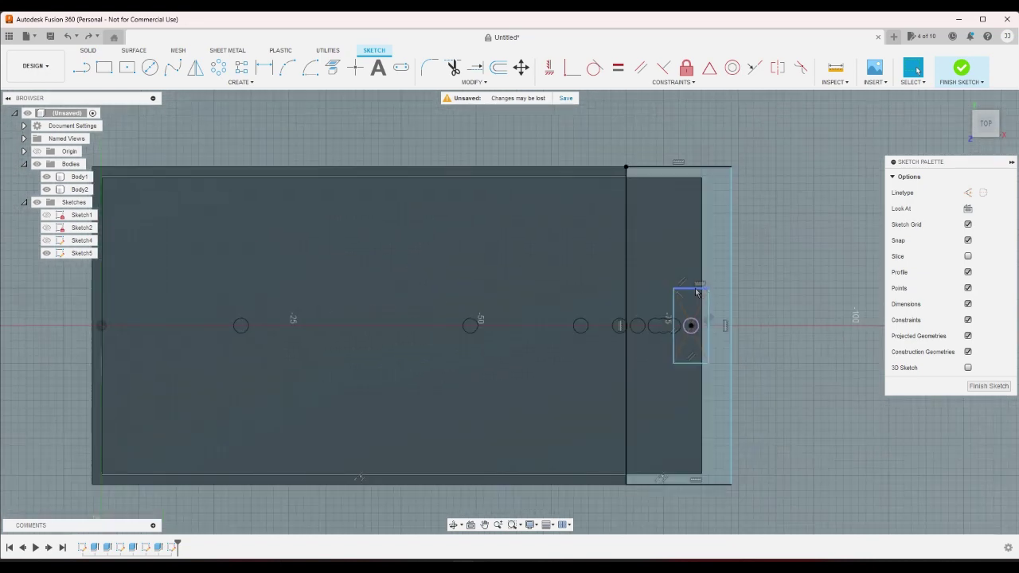
mouse_move(697, 292)
mouse_down()
mouse_move(676, 239)
mouse_move(628, 170)
mouse_move(642, 219)
mouse_up()
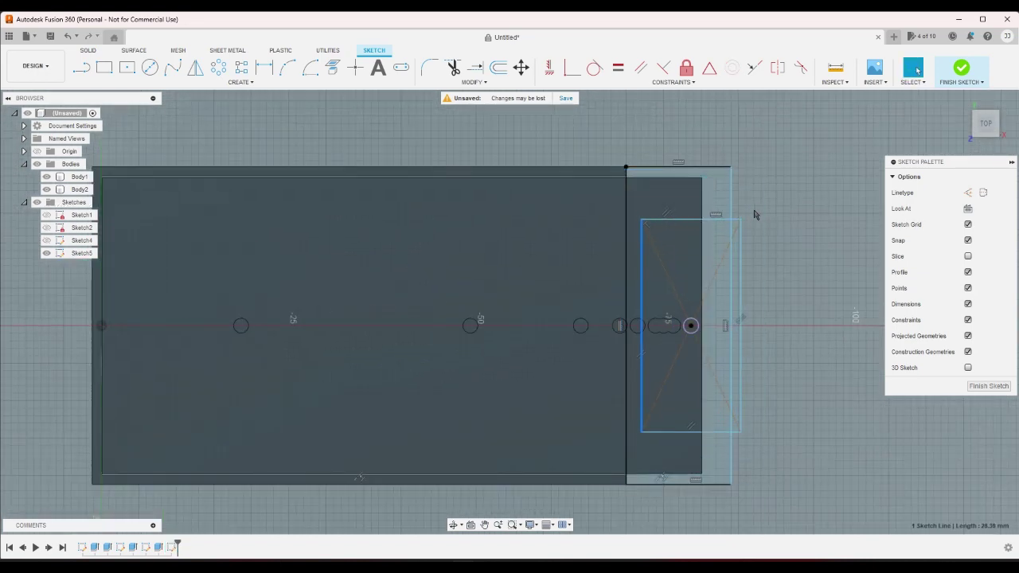
click(755, 215)
click(755, 67)
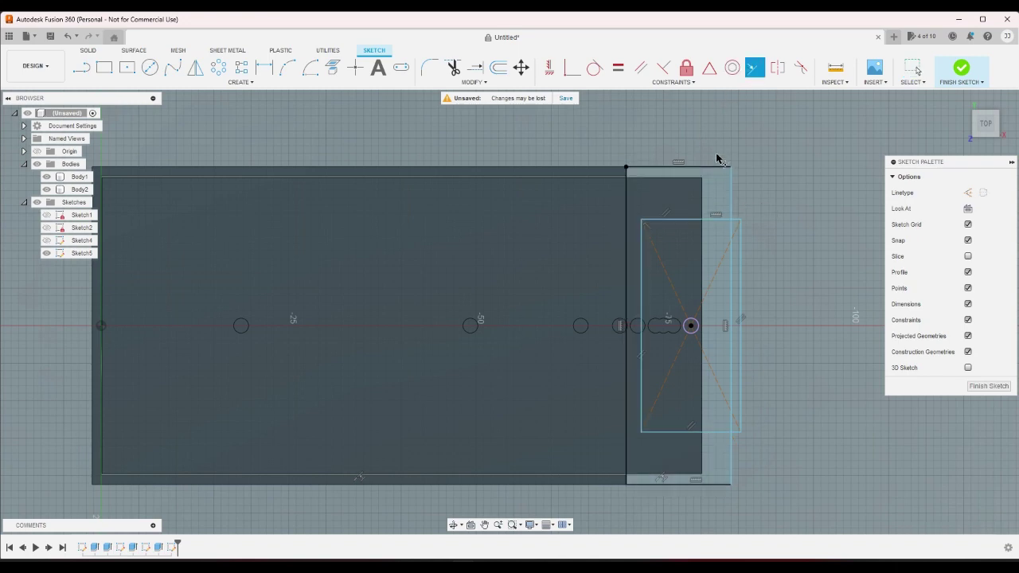
click(712, 219)
click(710, 168)
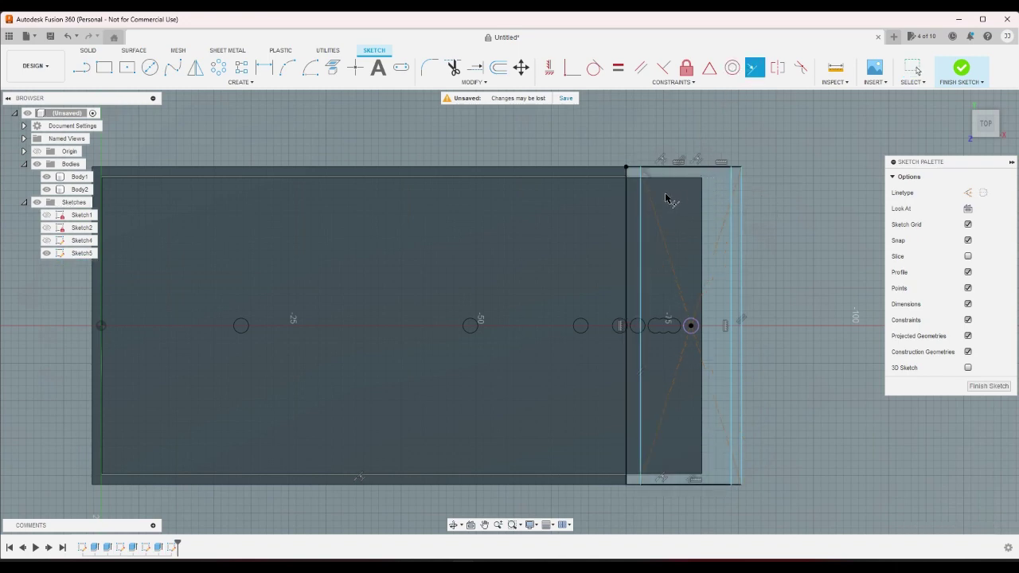
Step: Dimension the distance from the hole's center to the center rectangle's inward long edge as 2 mm
click(270, 74)
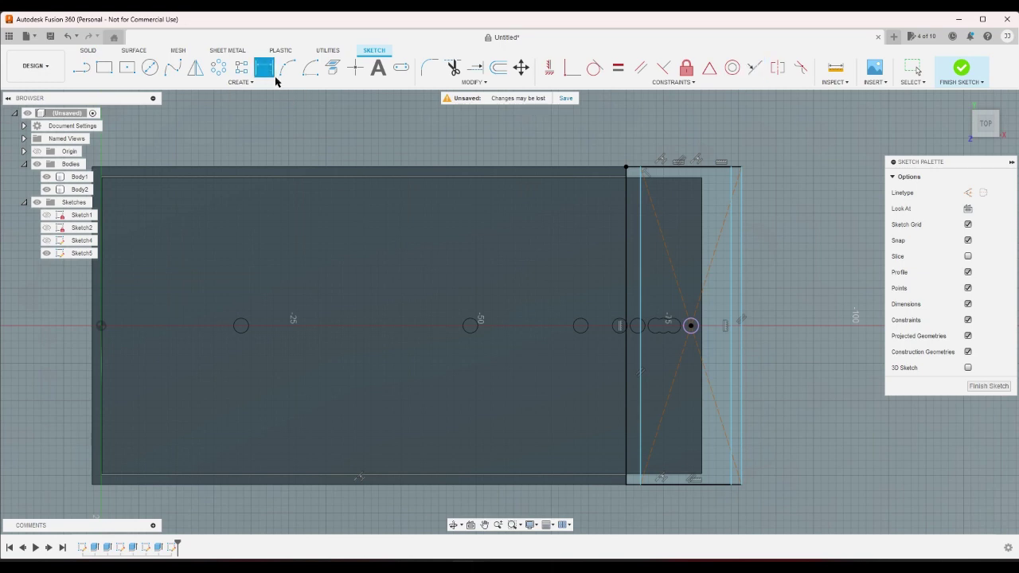
click(691, 327)
click(641, 299)
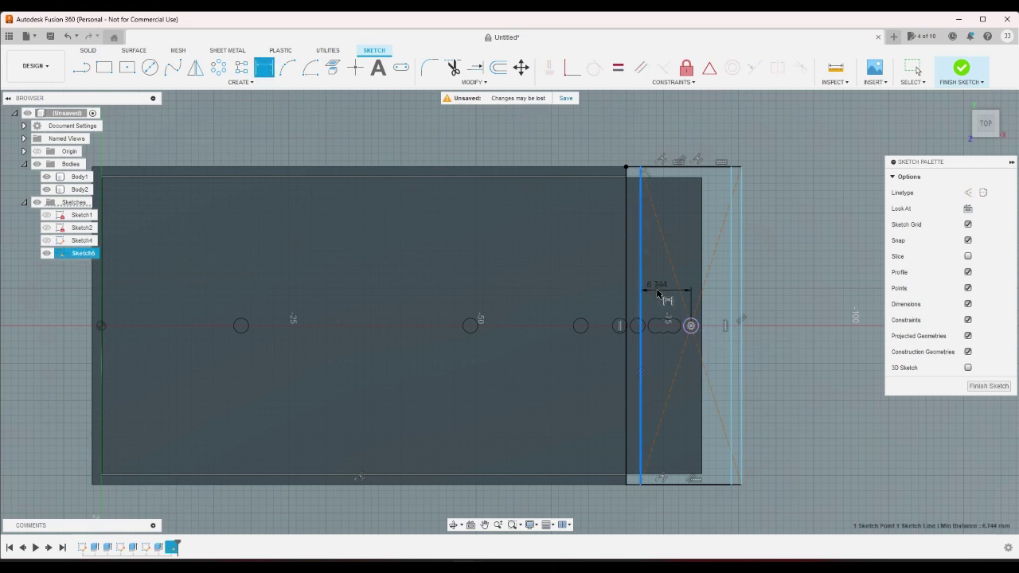
click(715, 294)
text(1)
key(Return)
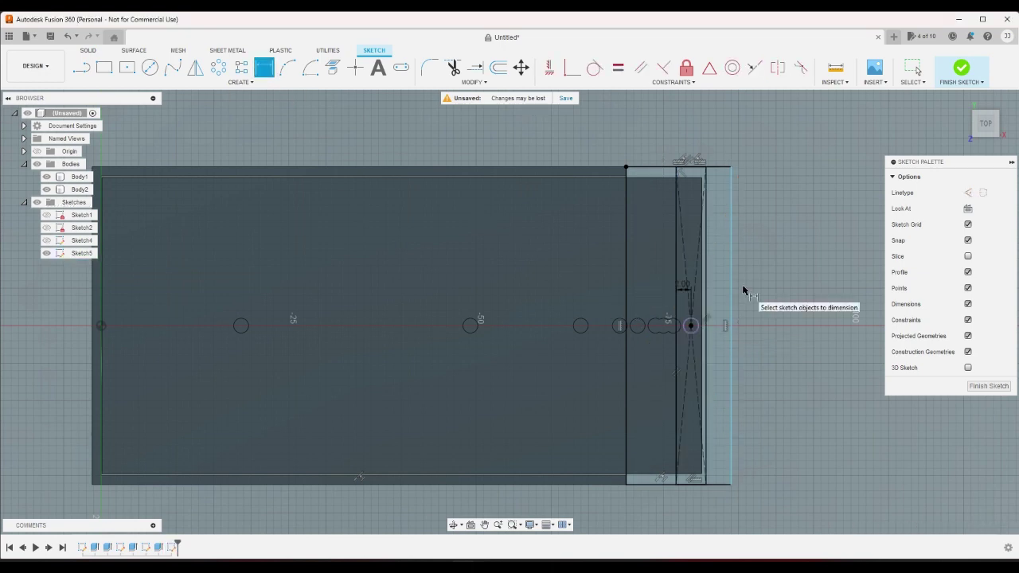
Step: Offset the center rectangle outward by 1 mm
click(498, 67)
click(678, 213)
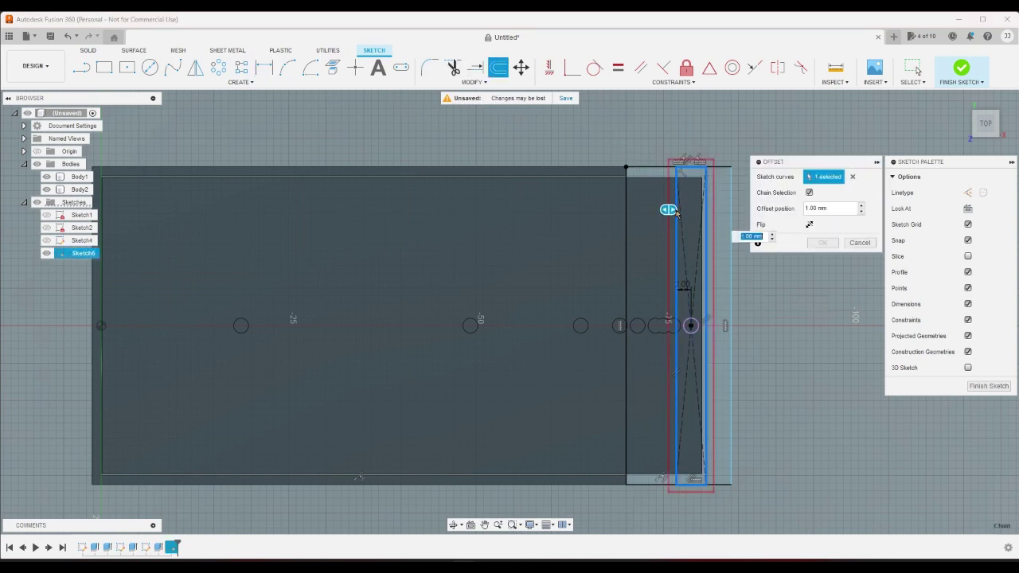
text(1)
key(Return)
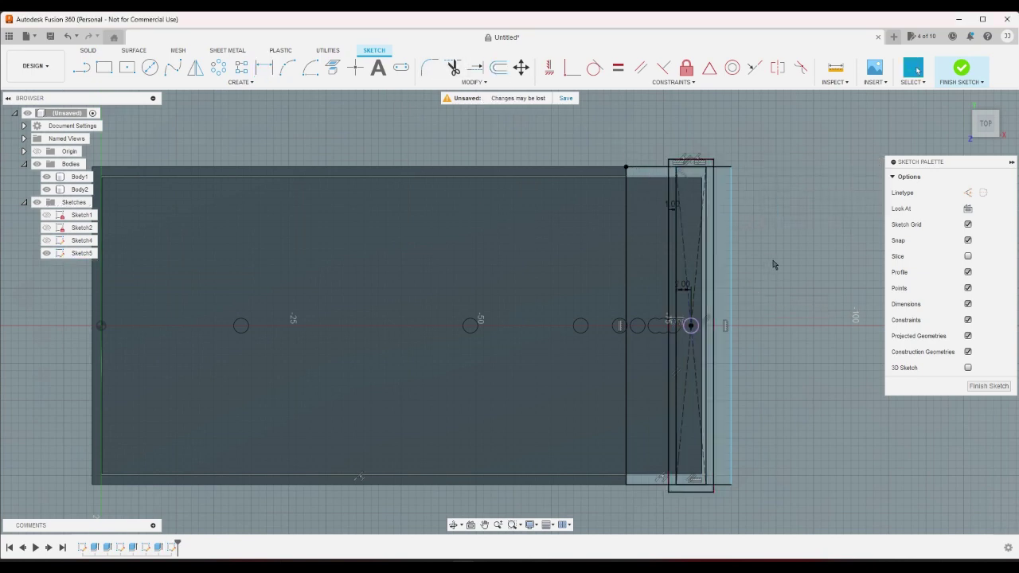
Step: Try to sketch a lengthwise line across the extension along the inner wall edge in two segments, starting from the offset rectangle
scroll(681, 197, up, 2)
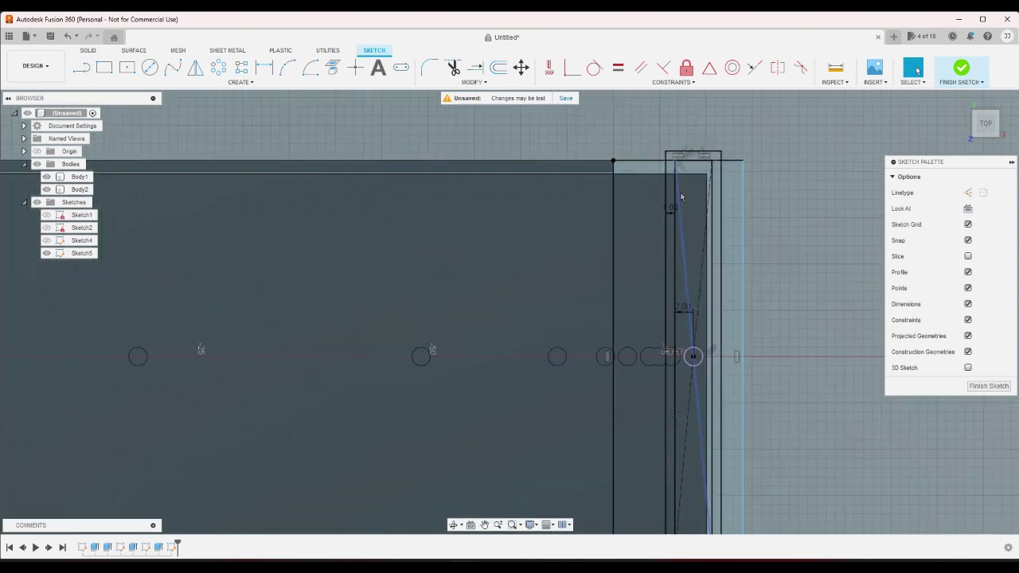
click(81, 68)
scroll(682, 180, up, 4)
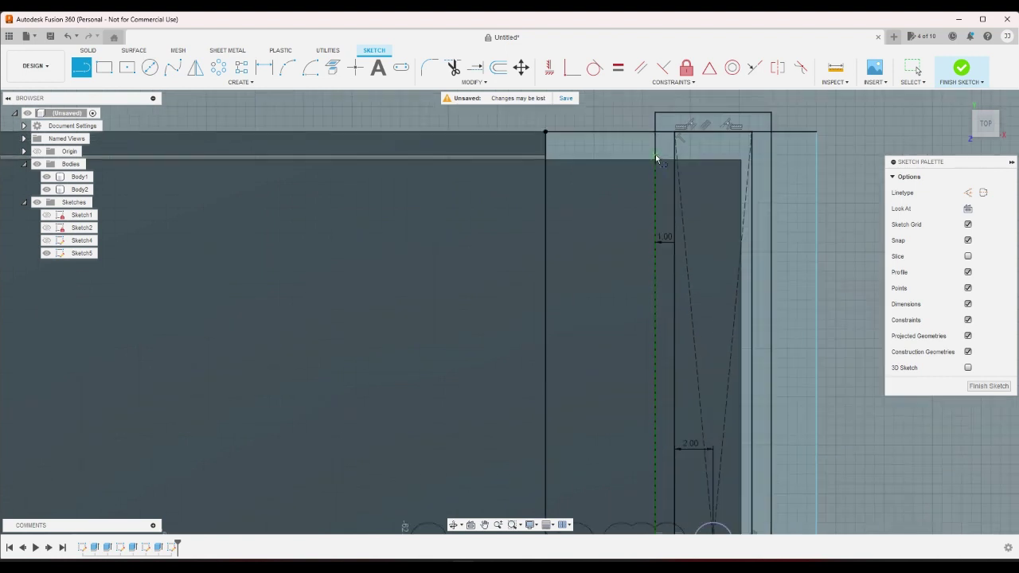
click(661, 151)
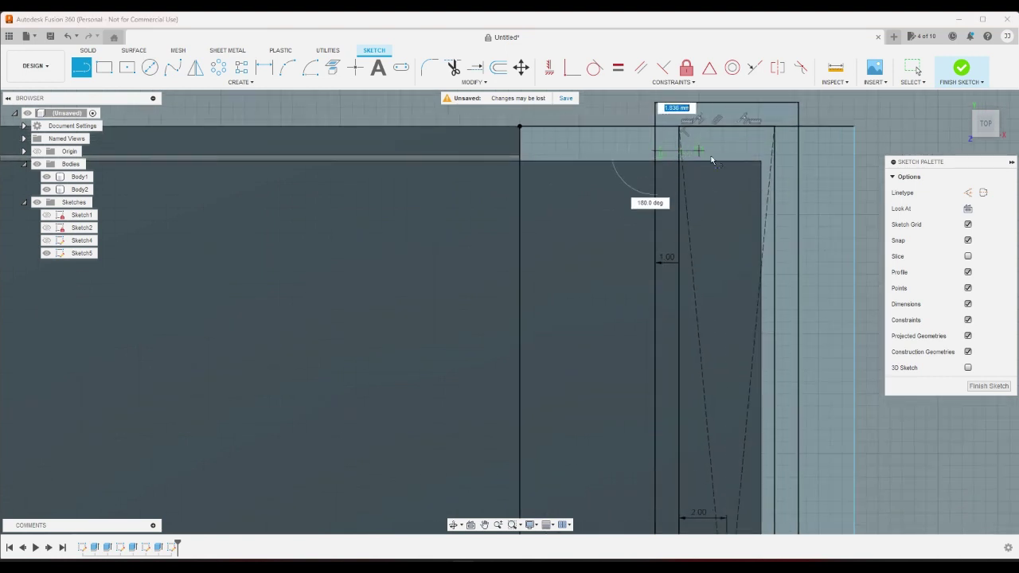
click(847, 153)
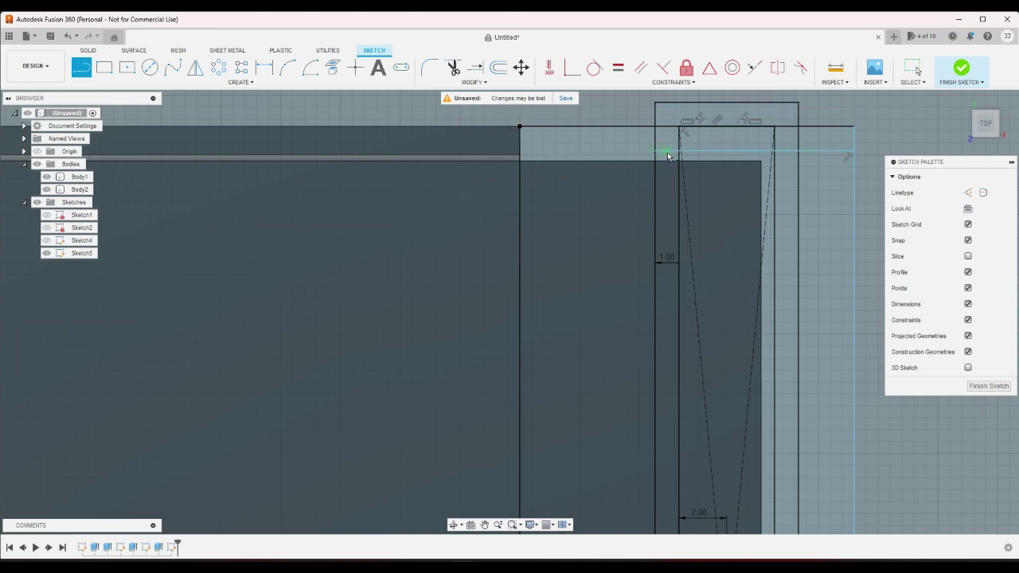
click(657, 152)
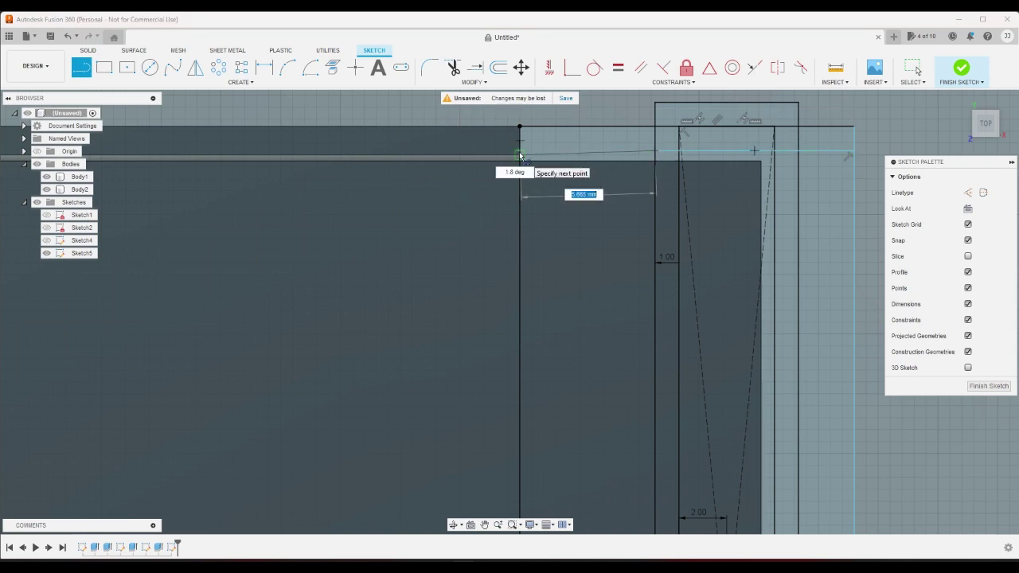
click(520, 153)
scroll(506, 165, down, 2)
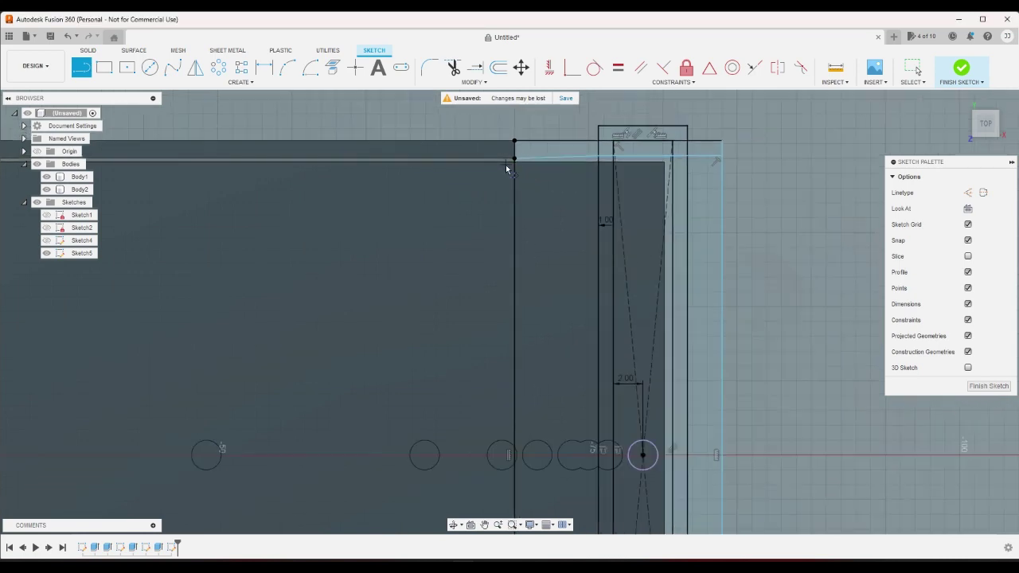
right_click(752, 149)
click(761, 156)
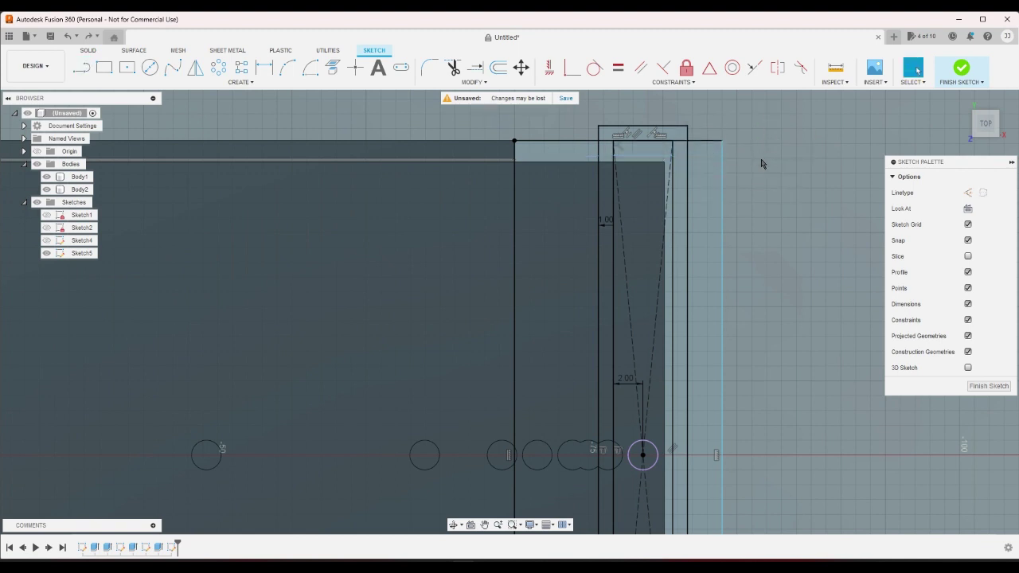
Step: Draw a 14 mm lengthwise line along one side wall's inner edge, from the extension rectangle's inward edge to its outer edge
scroll(761, 164, down, 2)
scroll(763, 165, up, 1)
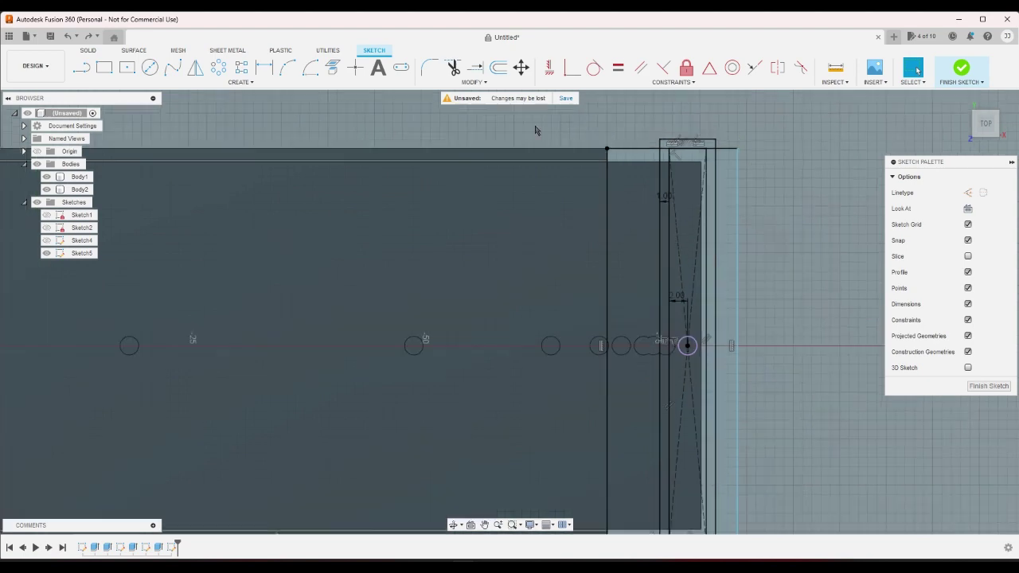
click(82, 67)
scroll(579, 161, up, 2)
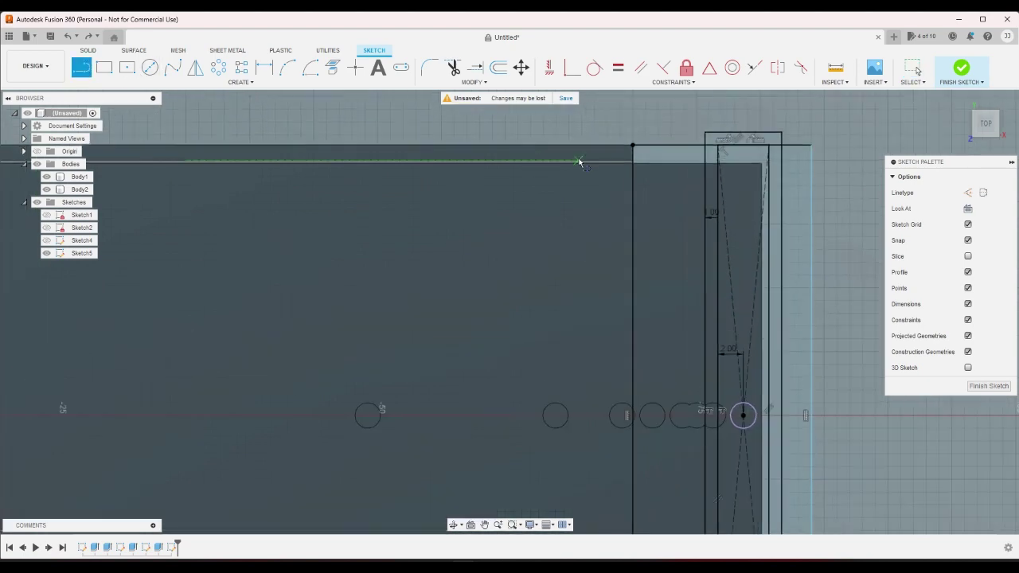
click(633, 161)
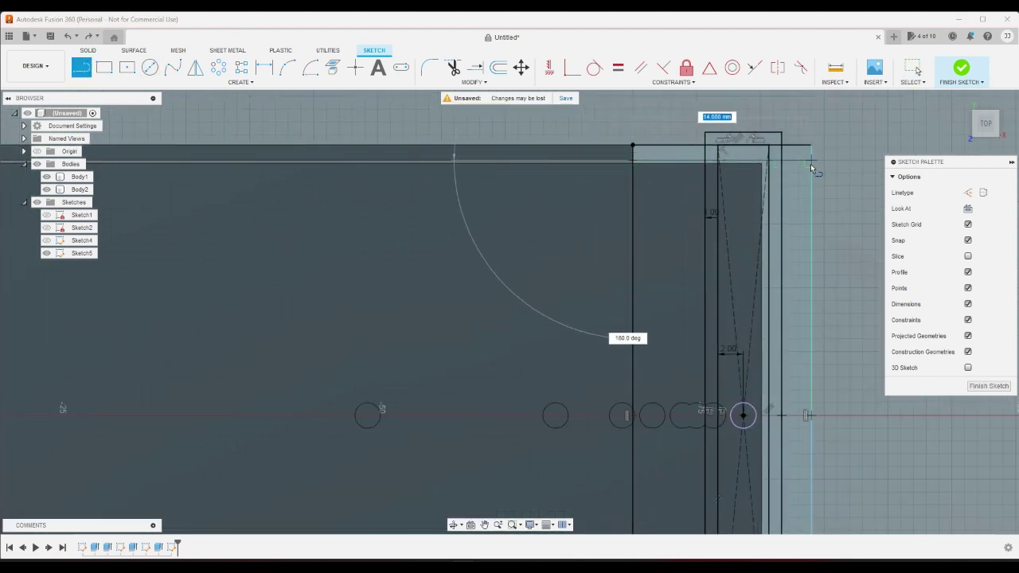
scroll(826, 164, down, 3)
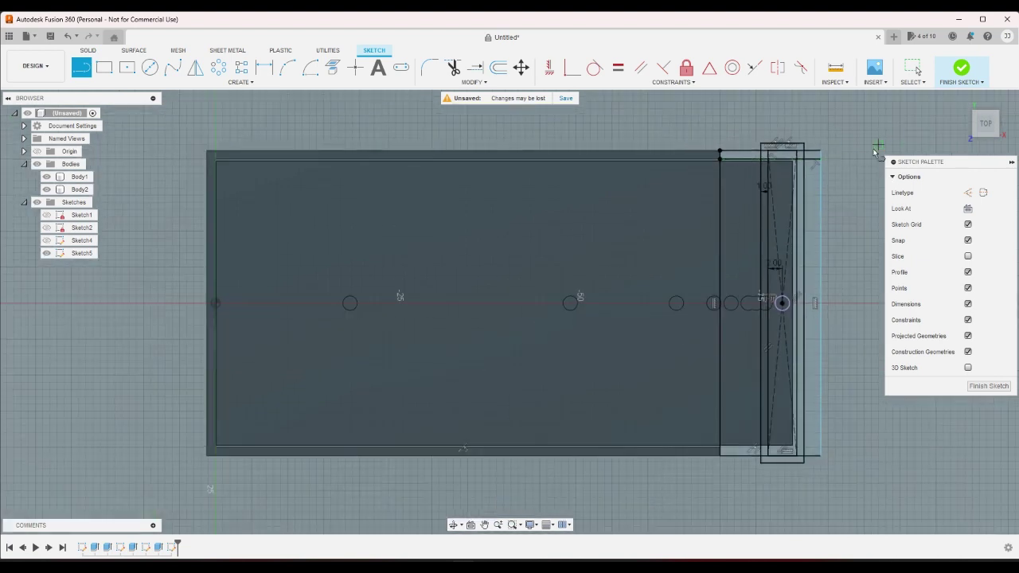
right_click(866, 160)
click(886, 163)
right_click(860, 166)
click(871, 177)
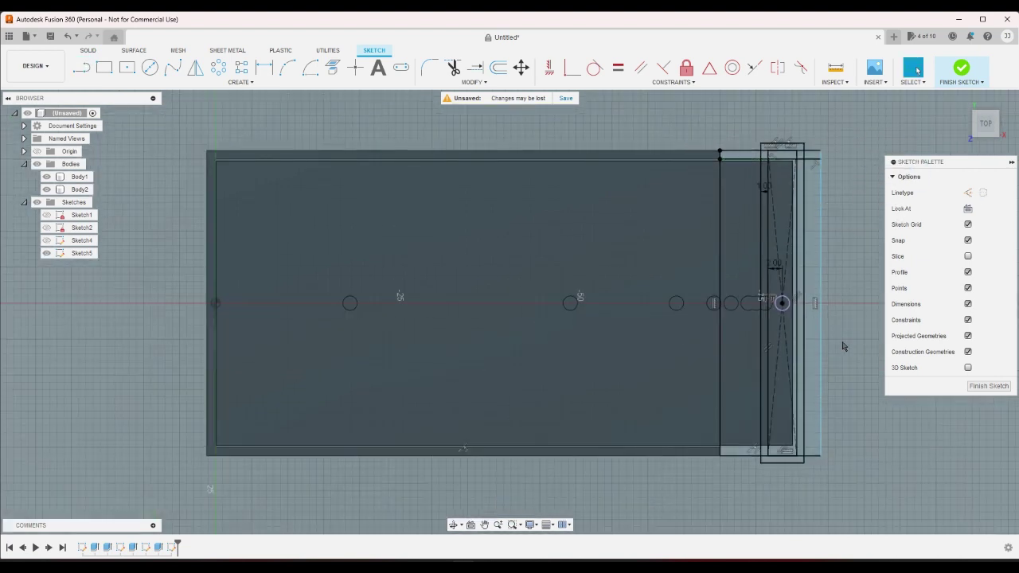
Step: Draw a matching lengthwise line across the extension along the opposite side wall's inner edge
scroll(850, 426, up, 1)
scroll(850, 426, down, 1)
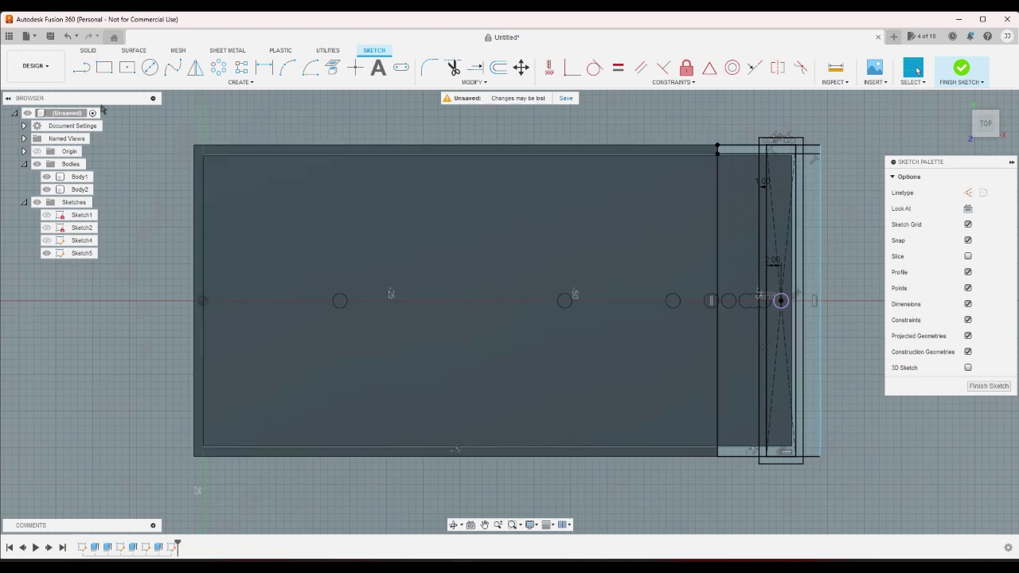
key(l)
scroll(812, 486, up, 2)
scroll(762, 445, up, 3)
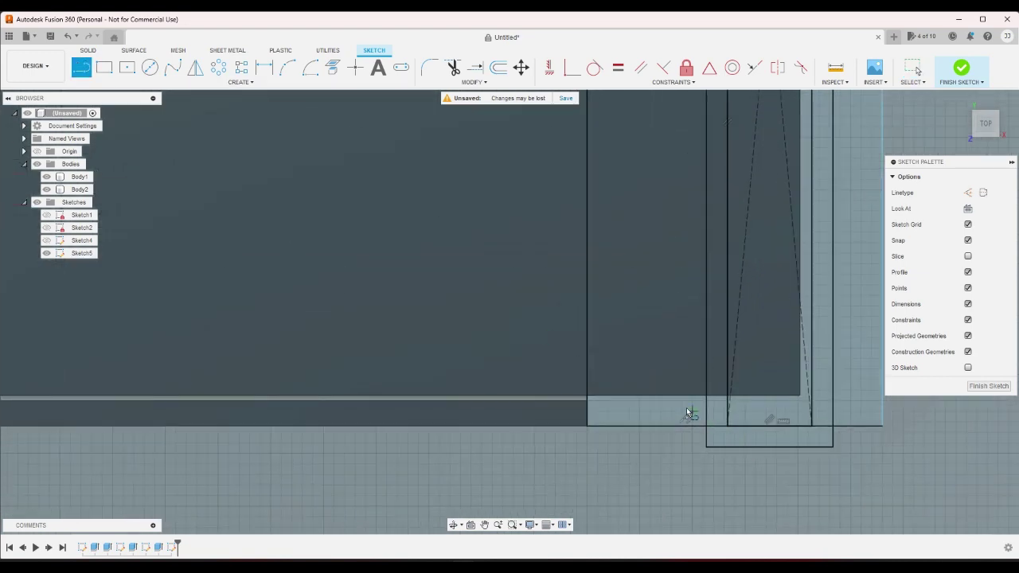
click(586, 399)
click(881, 401)
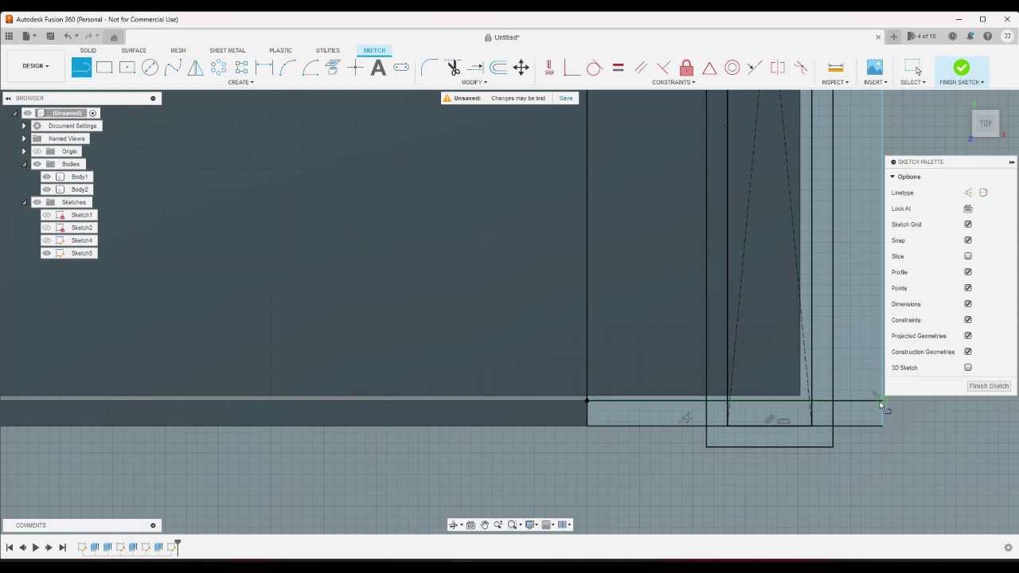
scroll(881, 404, down, 3)
scroll(769, 462, down, 2)
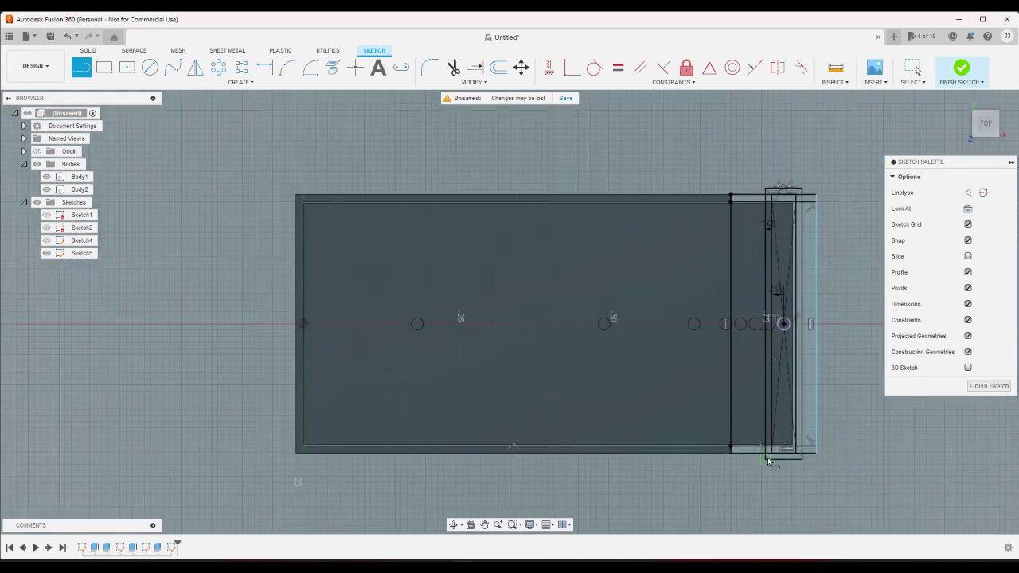
Step: Draw a short, narrow rectangle over each side wall, starting at the two outer corners of the closed end
scroll(762, 444, up, 1)
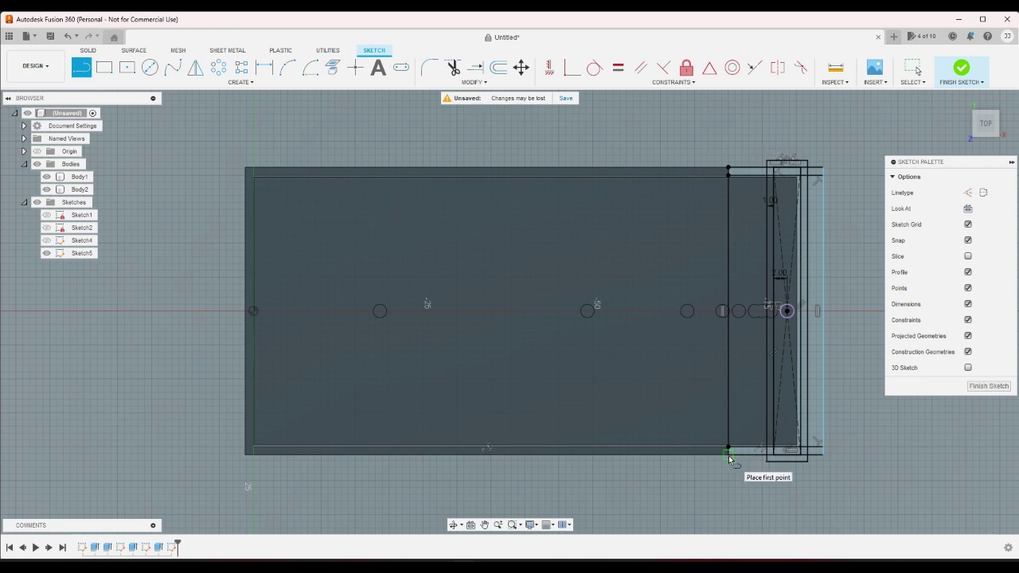
click(729, 451)
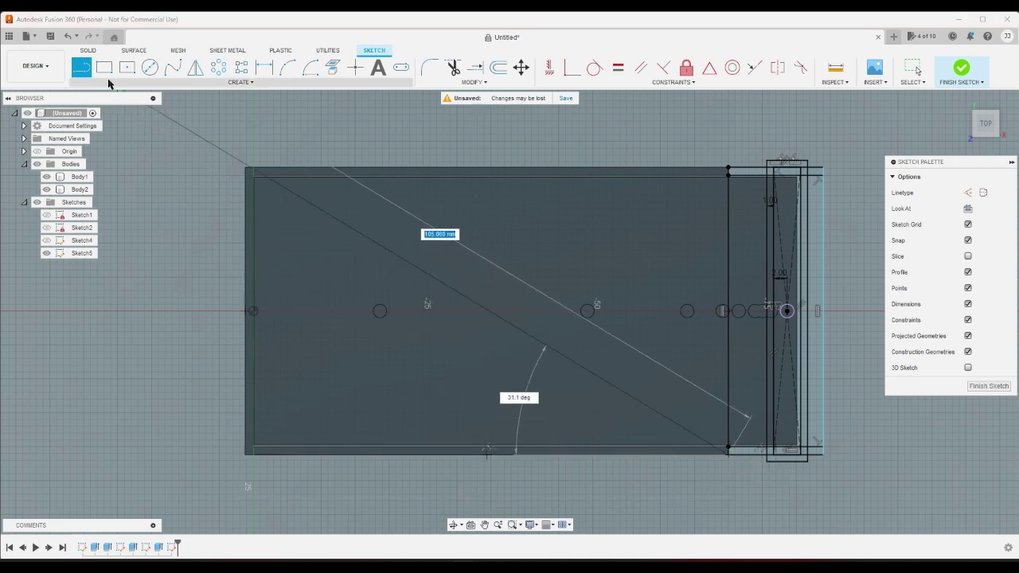
click(106, 72)
scroll(231, 159, up, 1)
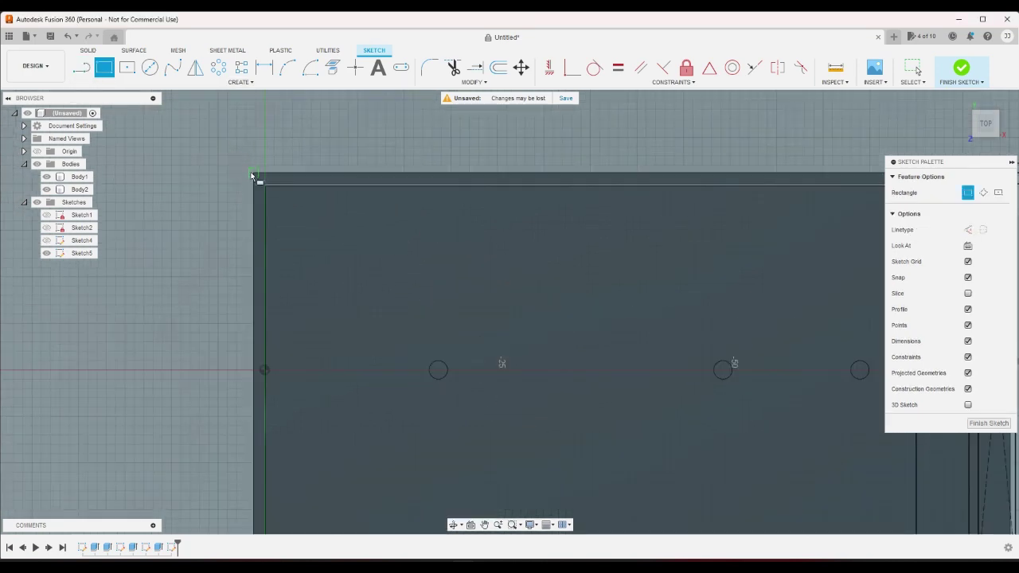
click(309, 177)
scroll(262, 250, down, 2)
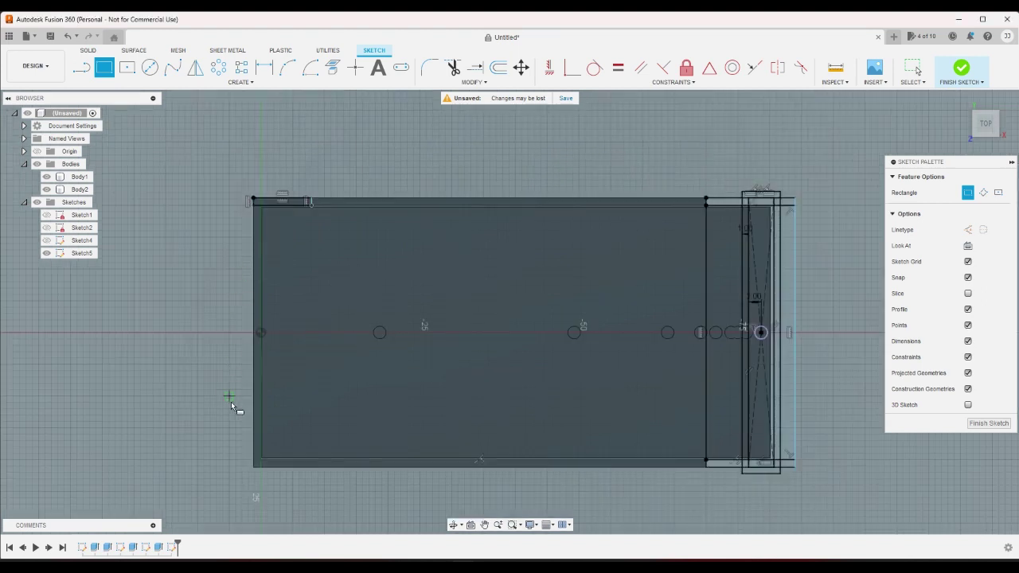
scroll(273, 494, up, 2)
click(247, 461)
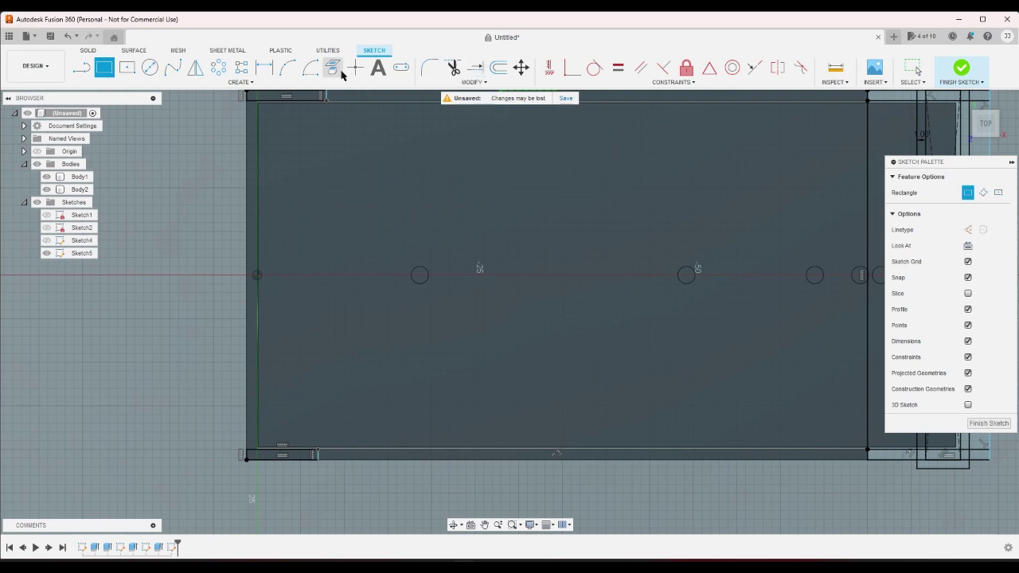
right_click(205, 159)
click(250, 158)
Step: Stretch both side-wall rectangles lengthwise to the extension rectangle's inward edge and finish the sketch
scroll(228, 460, down, 2)
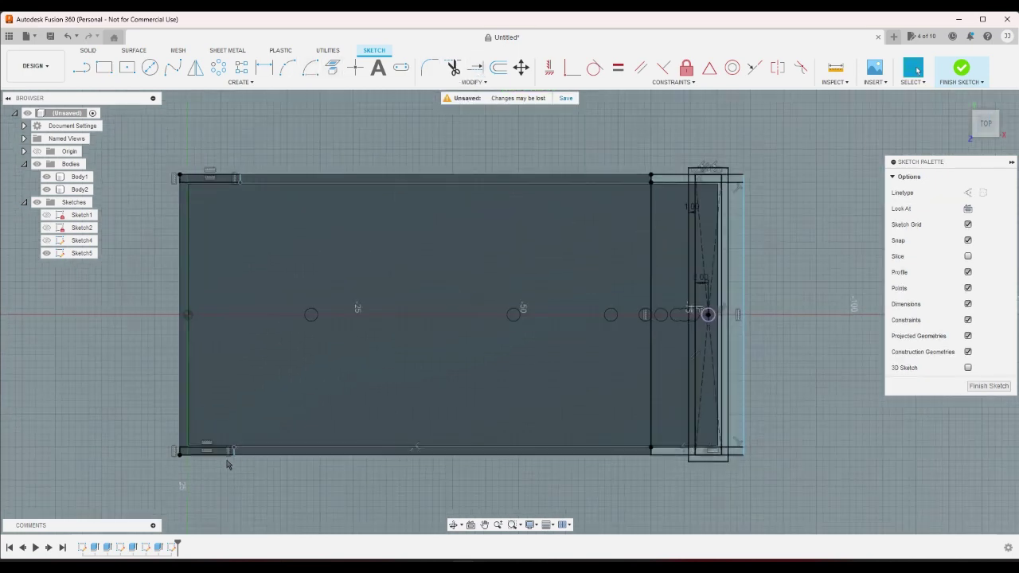
scroll(235, 456, up, 1)
drag(236, 455, 751, 460)
scroll(751, 460, down, 2)
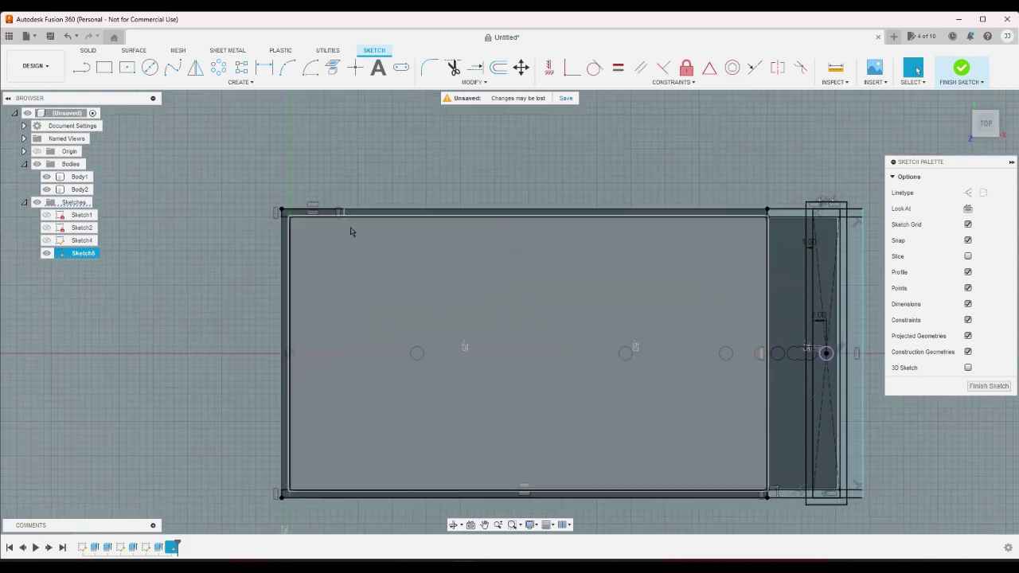
drag(678, 214, 769, 214)
click(956, 77)
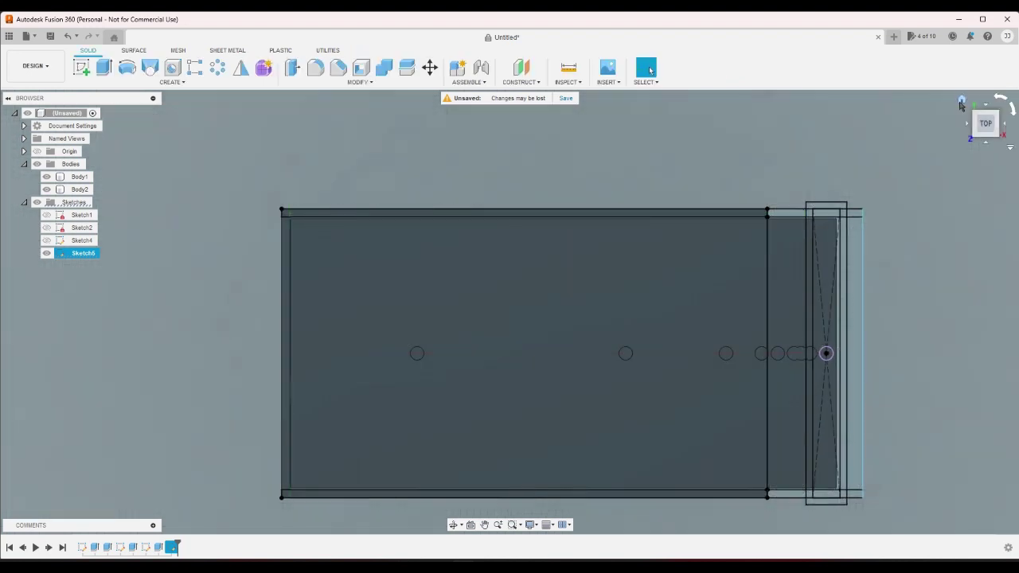
Step: Start an extrusion with the strip profiles along one side wall and its end extension, and hide Body2
scroll(845, 202, up, 1)
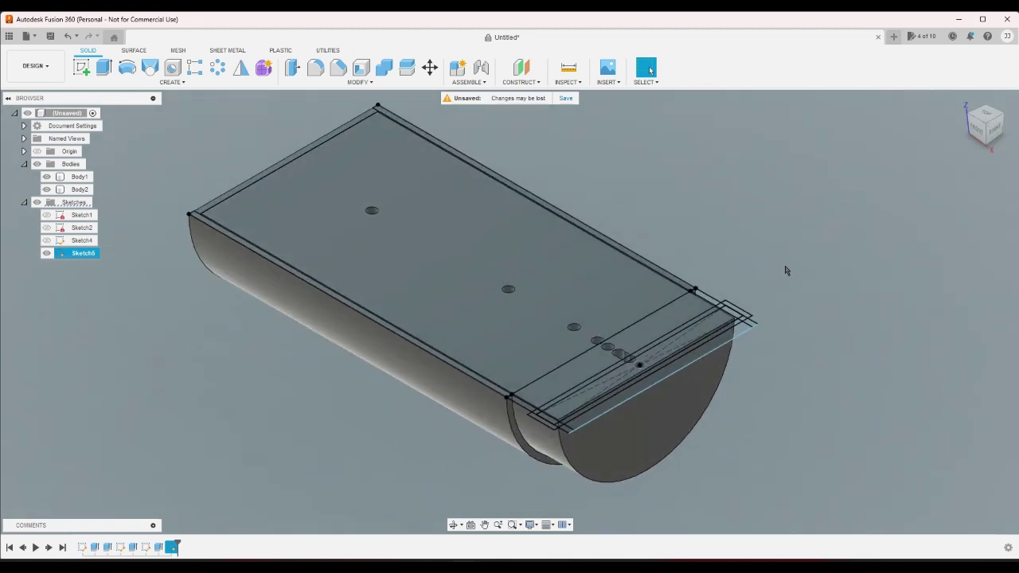
scroll(731, 279, up, 2)
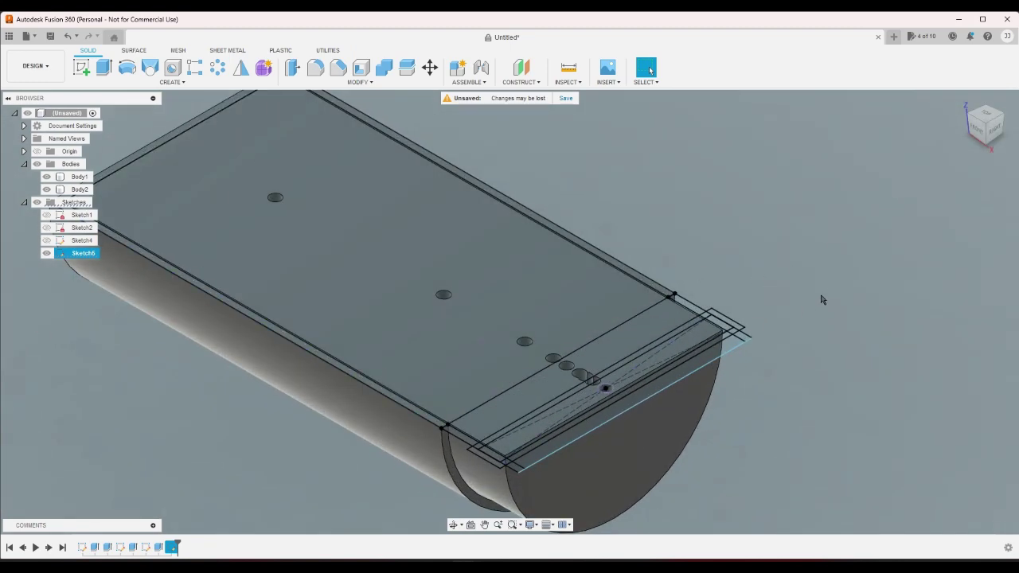
scroll(755, 392, up, 1)
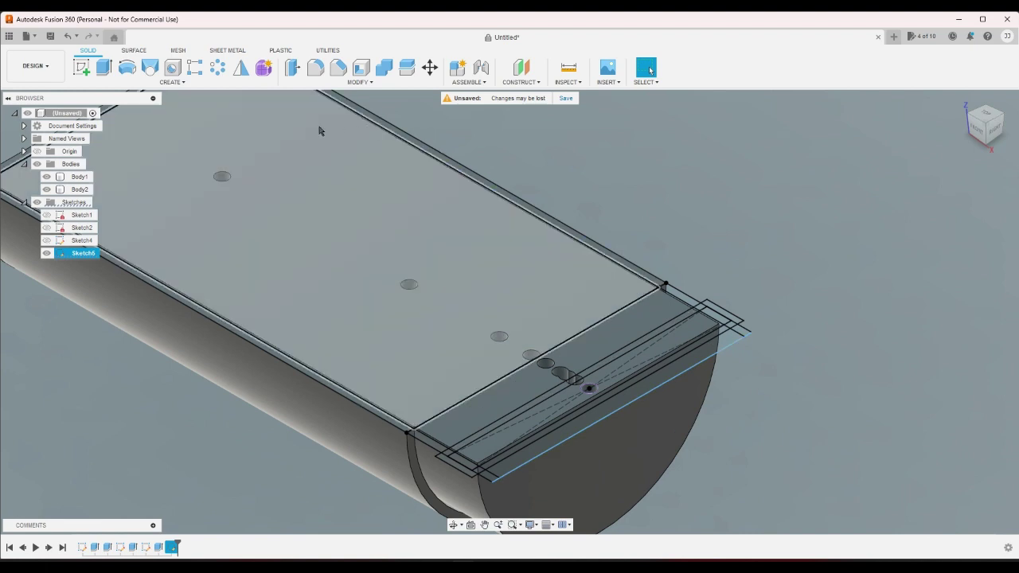
key(e)
scroll(777, 331, up, 1)
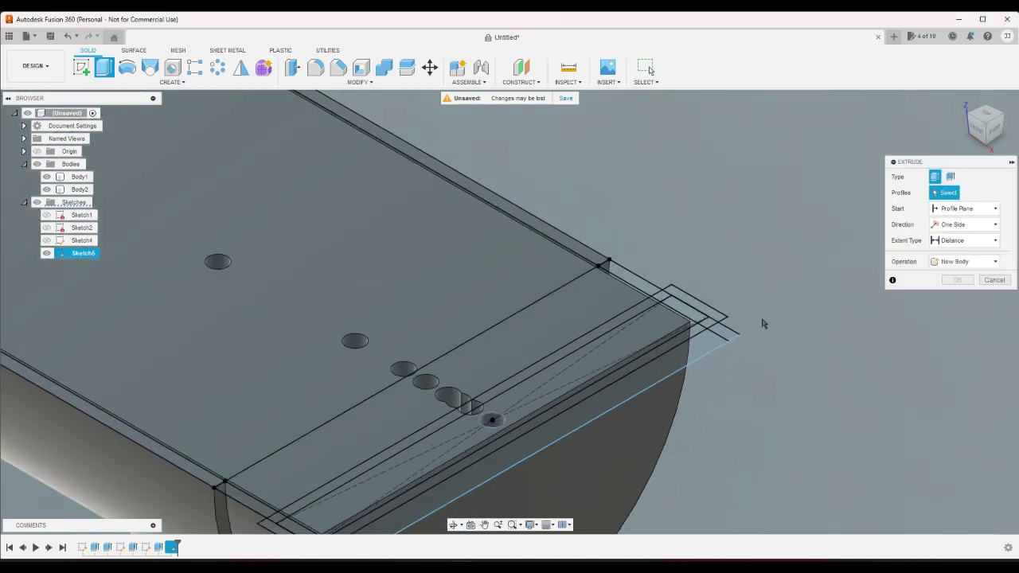
click(602, 262)
click(597, 256)
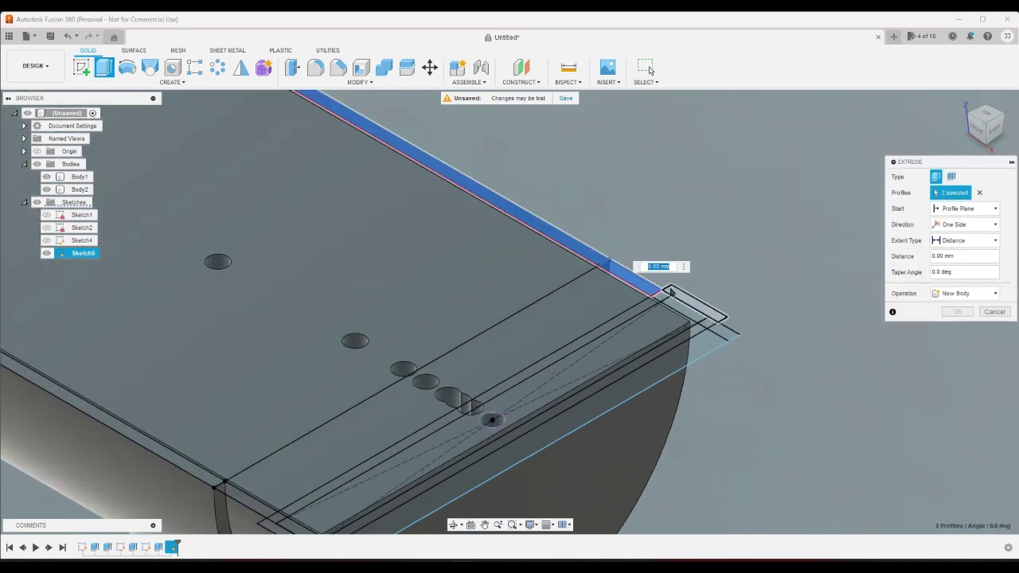
click(47, 190)
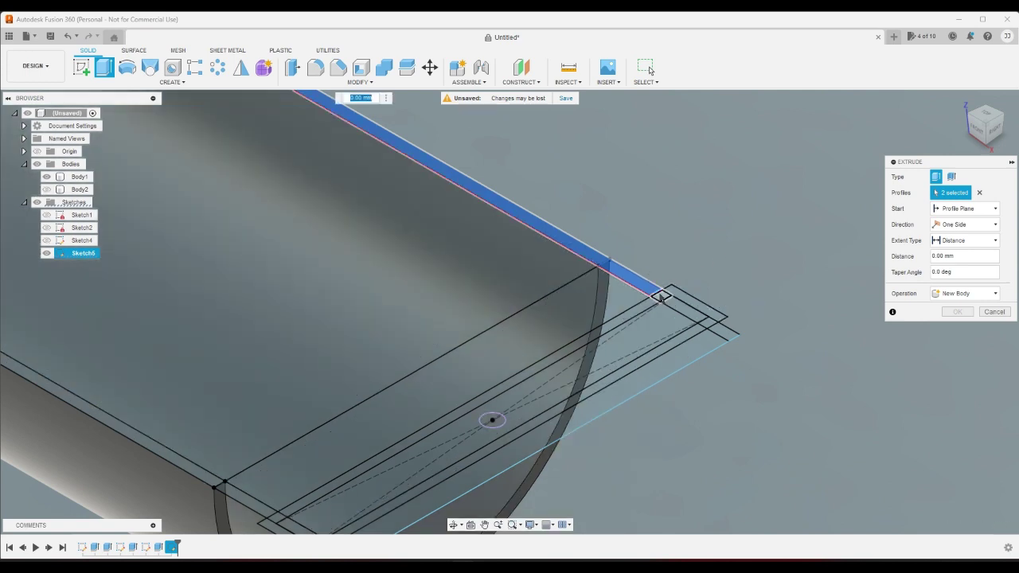
click(692, 309)
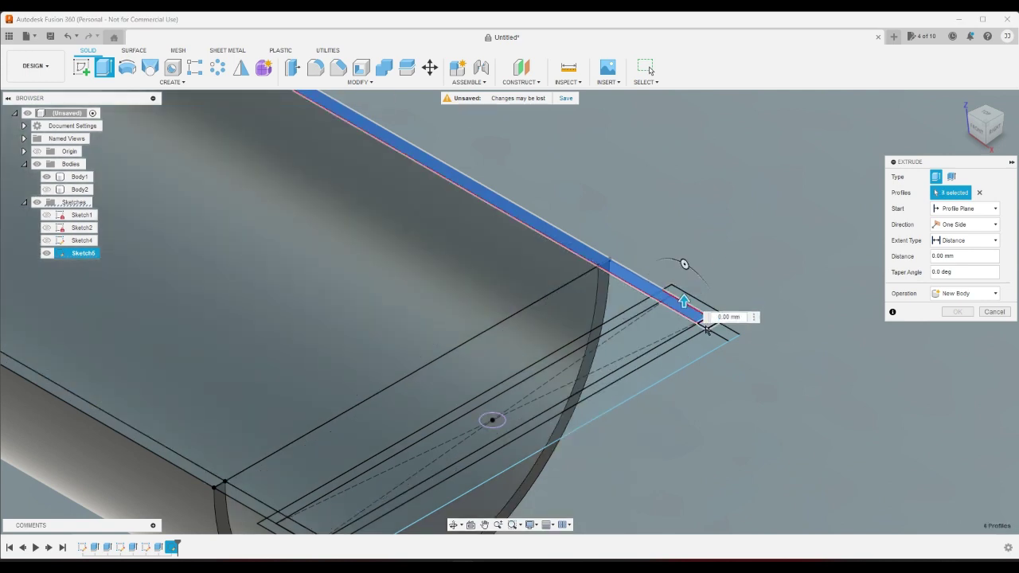
Step: Add the end extension's cross regions to the extrusion profiles, leaving out the two narrow clearance bands
click(515, 387)
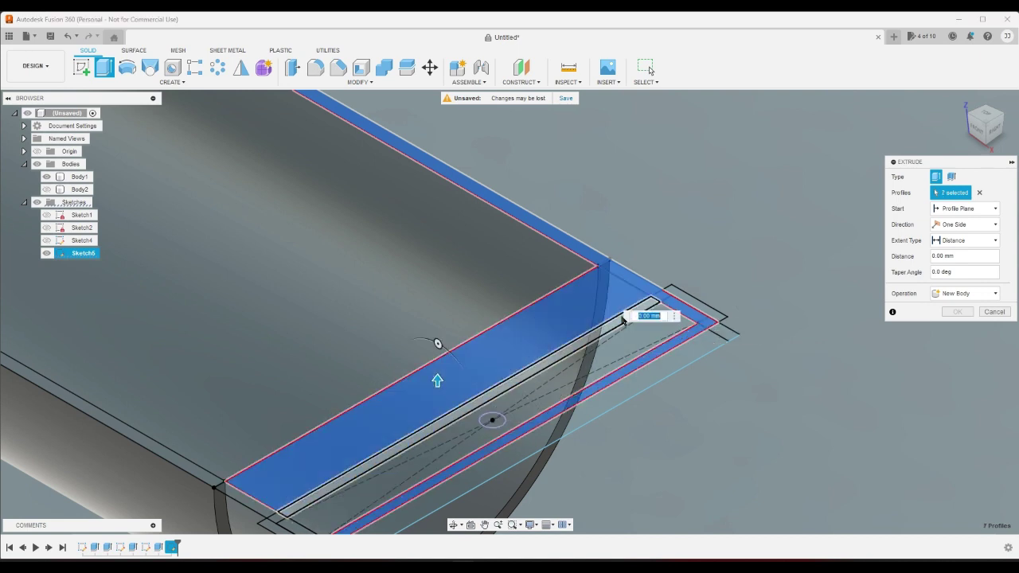
click(622, 338)
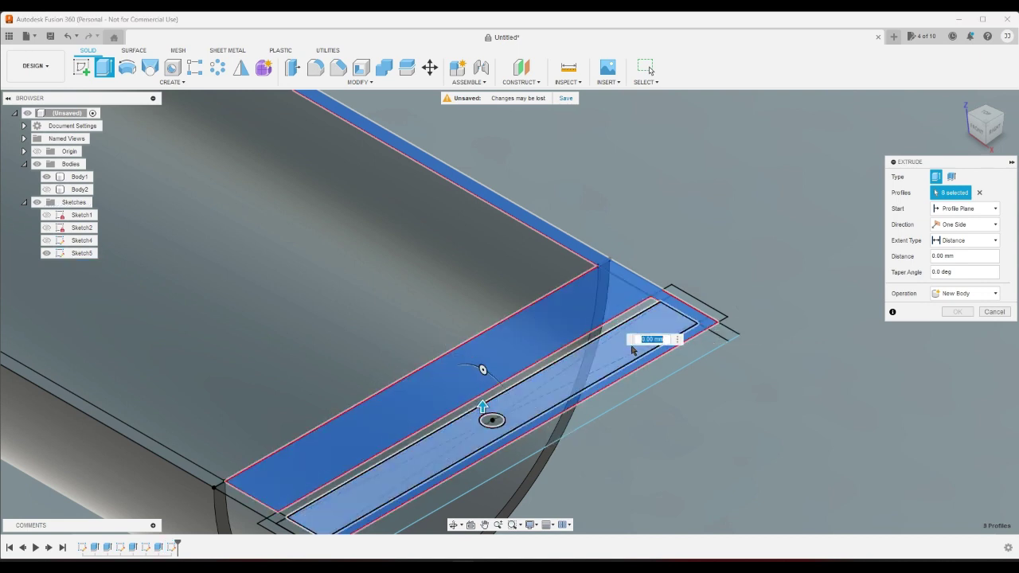
click(646, 358)
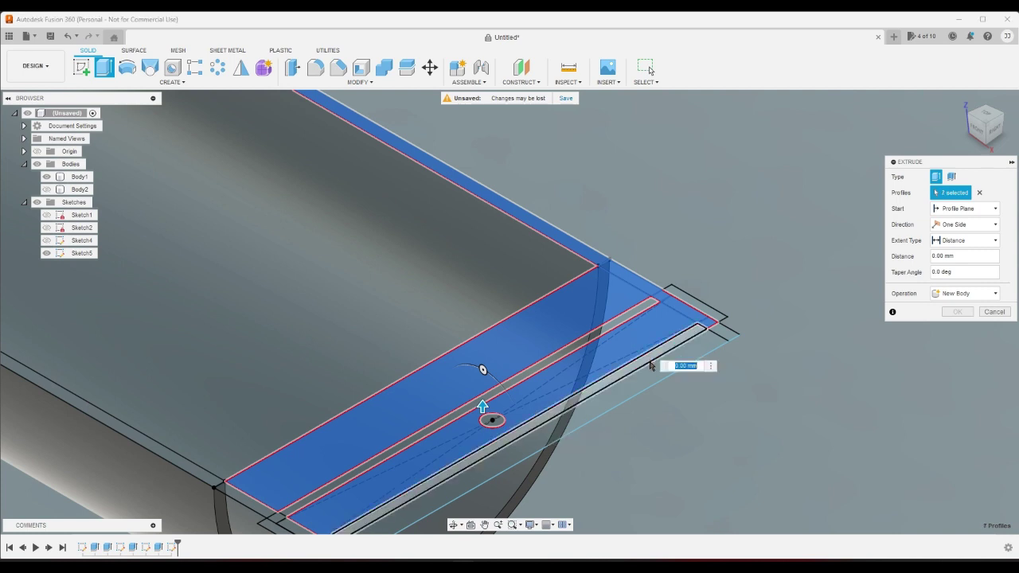
click(647, 368)
click(247, 497)
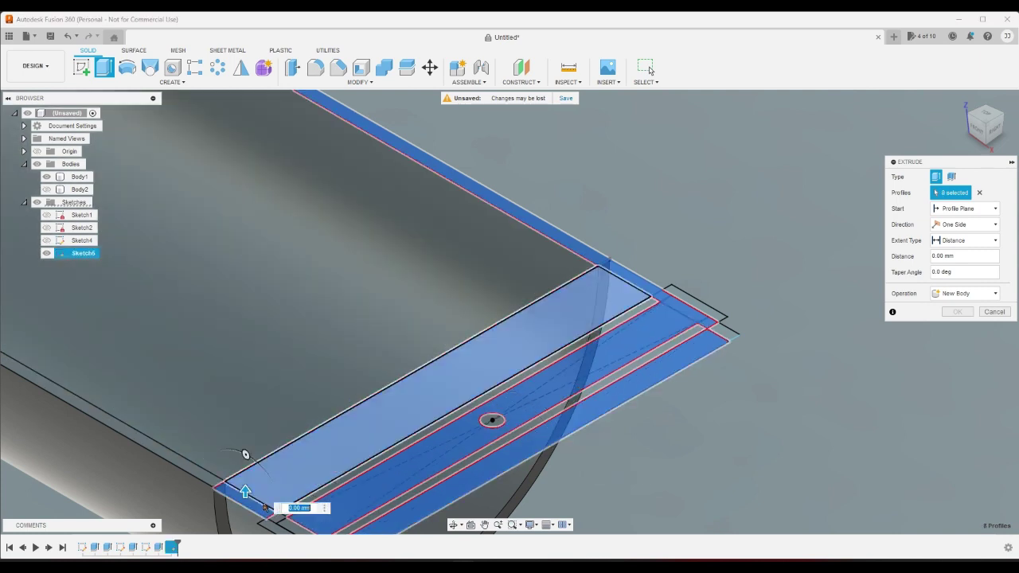
click(271, 514)
click(296, 496)
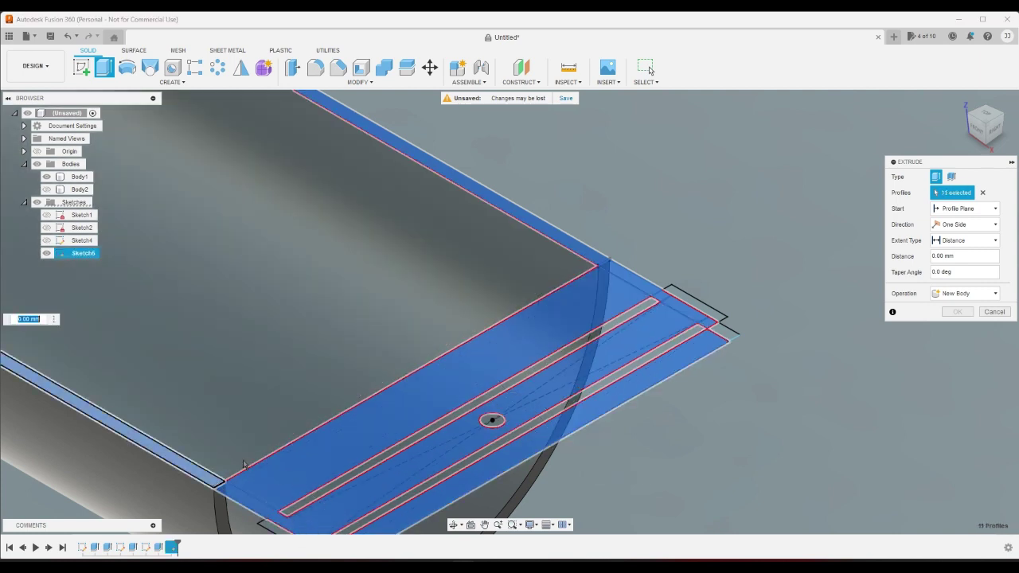
Step: Add the opposite side wall's strip, its remaining end pieces and the marker hole circle to the extrusion profiles
click(120, 420)
click(963, 101)
scroll(637, 422, up, 5)
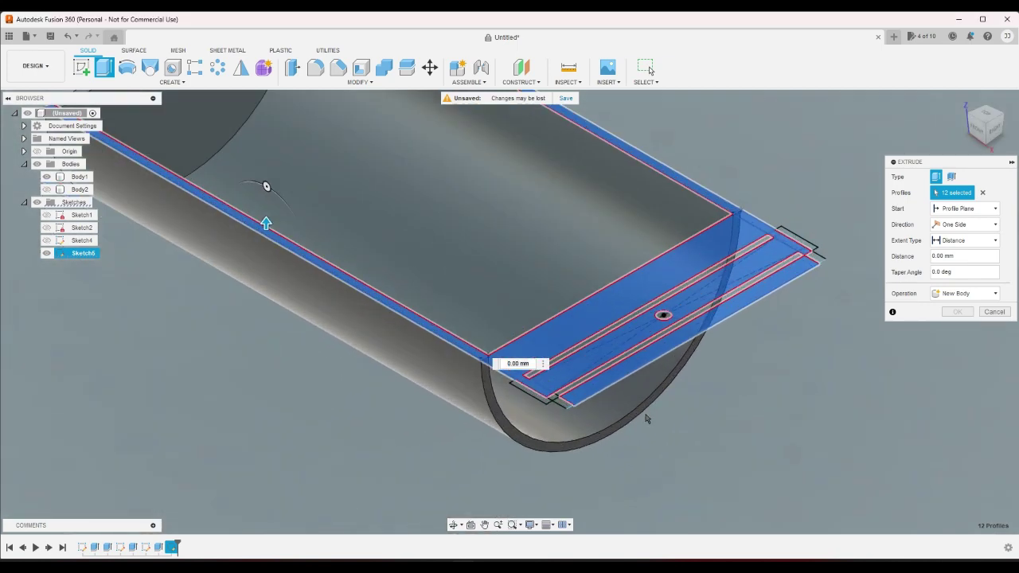
click(543, 396)
click(552, 391)
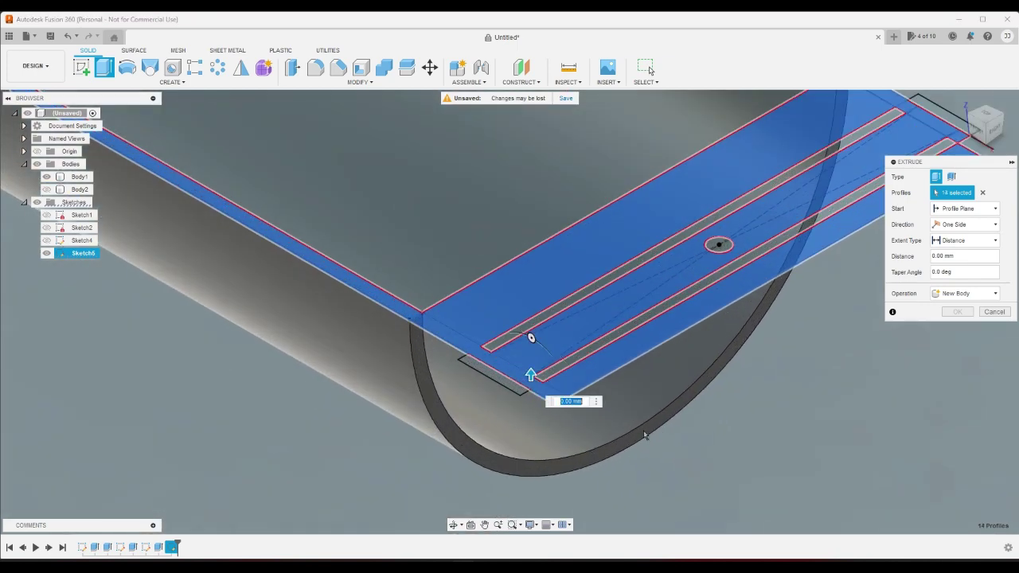
click(971, 117)
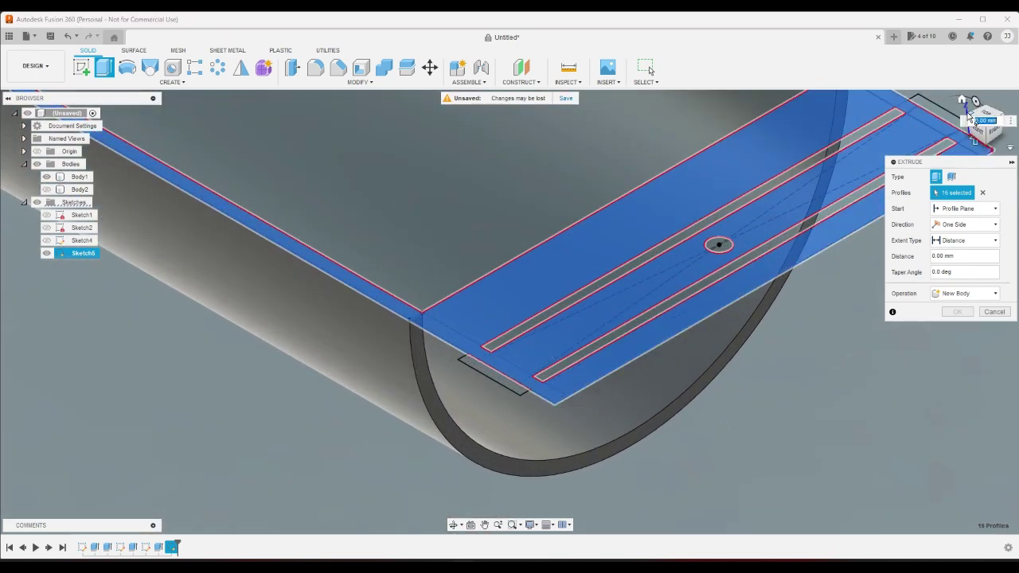
click(965, 102)
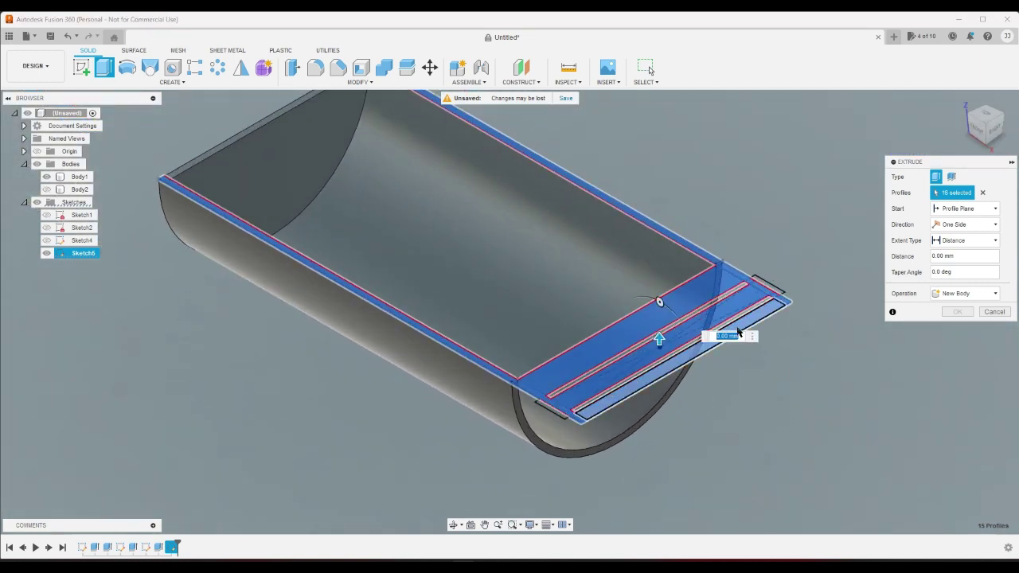
click(963, 102)
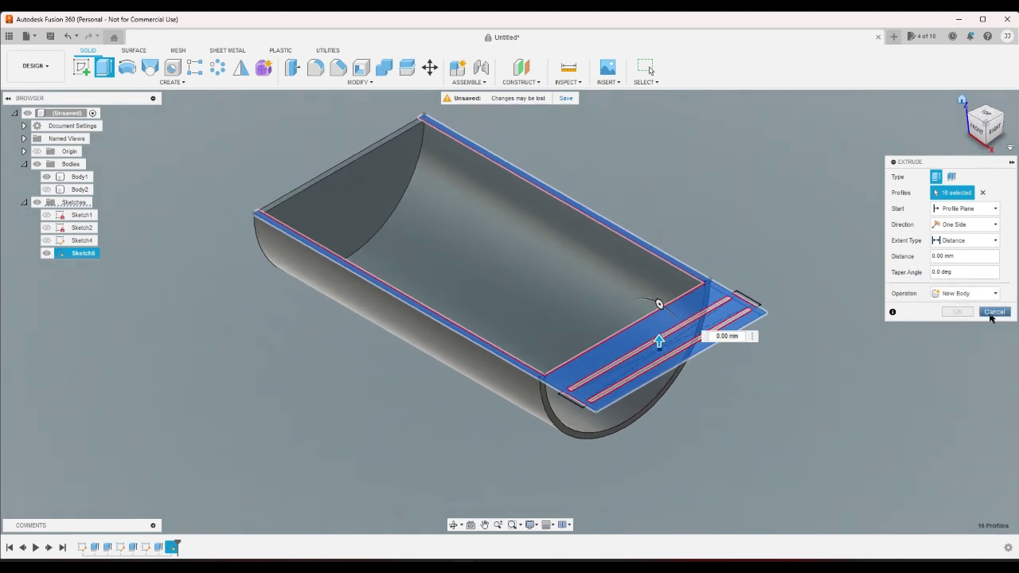
Step: Extrude the selected profiles upward by 1.4 mm and join them to the half-round body
drag(663, 337, 660, 326)
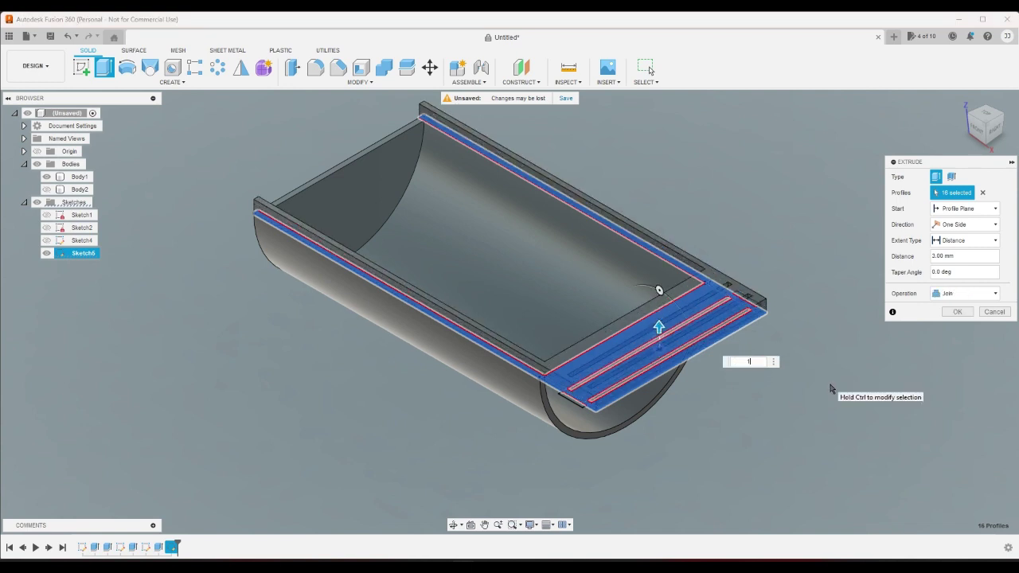
text(1.4)
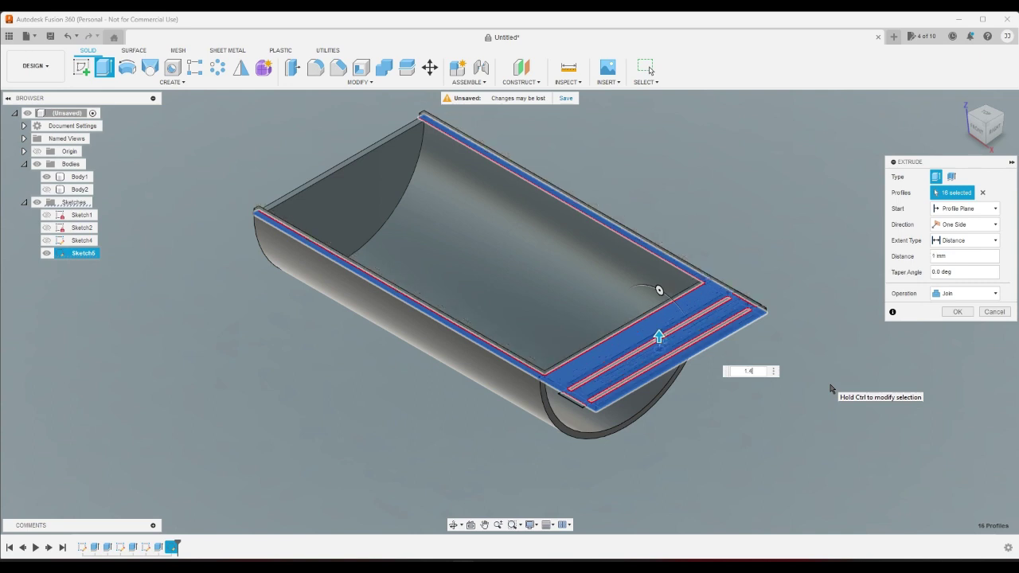
key(Return)
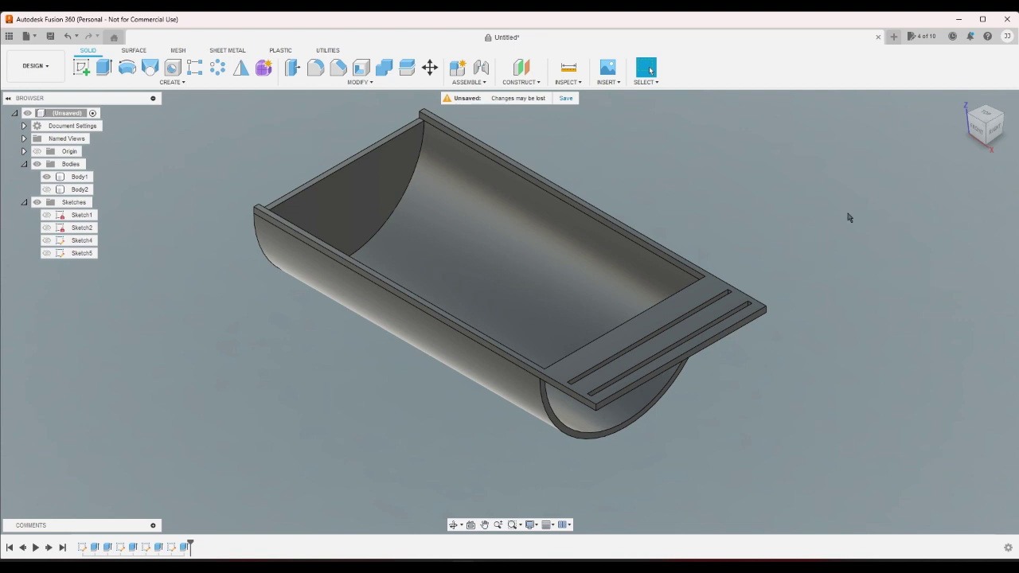
scroll(660, 337, up, 5)
click(598, 367)
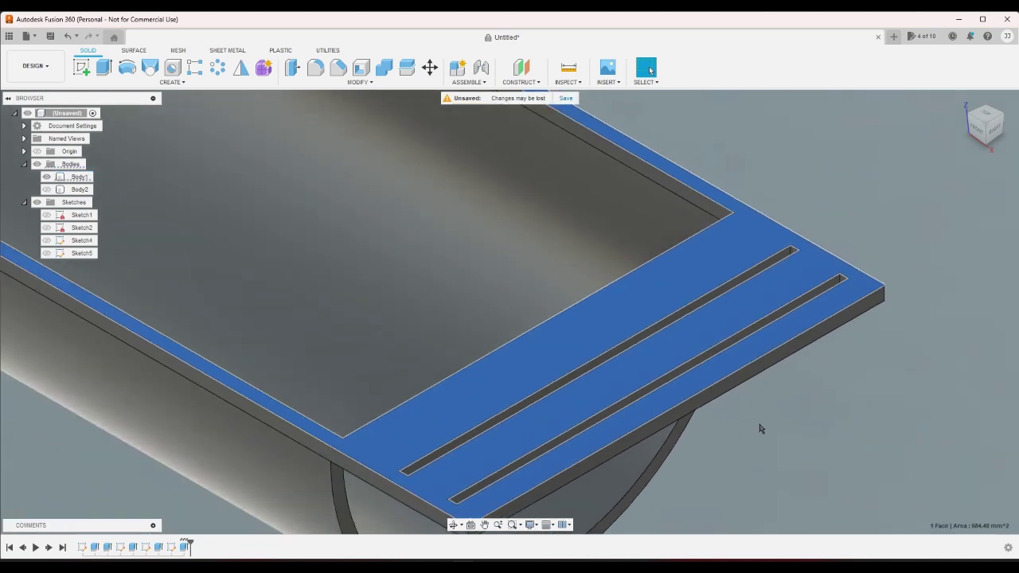
scroll(836, 359, down, 5)
click(961, 99)
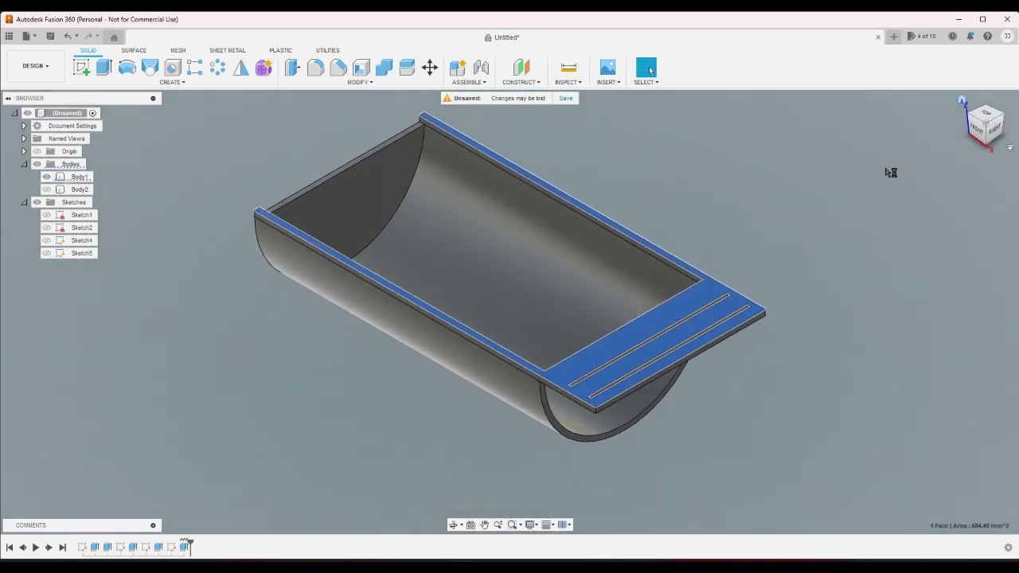
key(Escape)
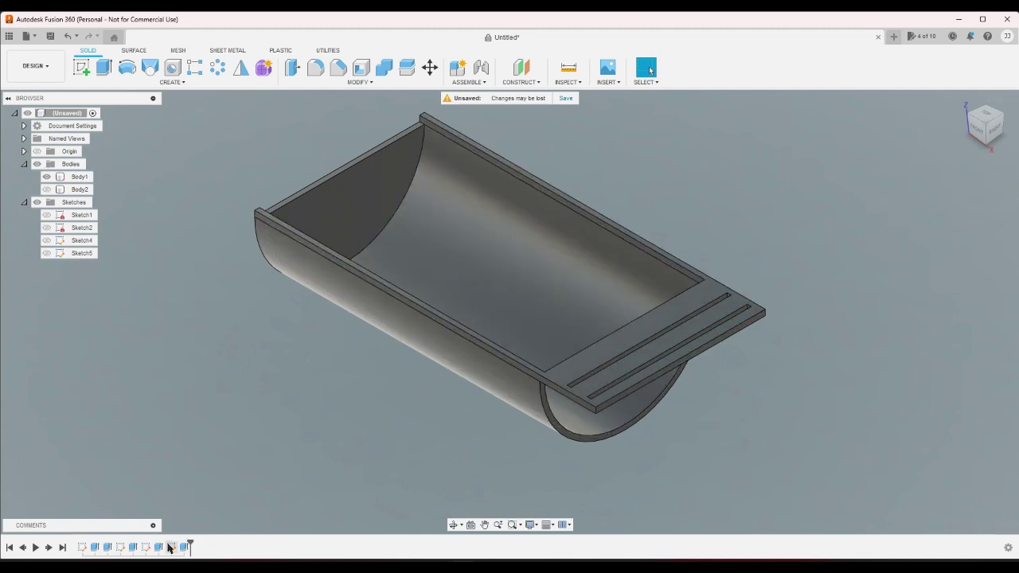
Step: Reopen the extension sketch, offset the marker hole circle by -0.1 mm and finish the sketch
double_click(170, 547)
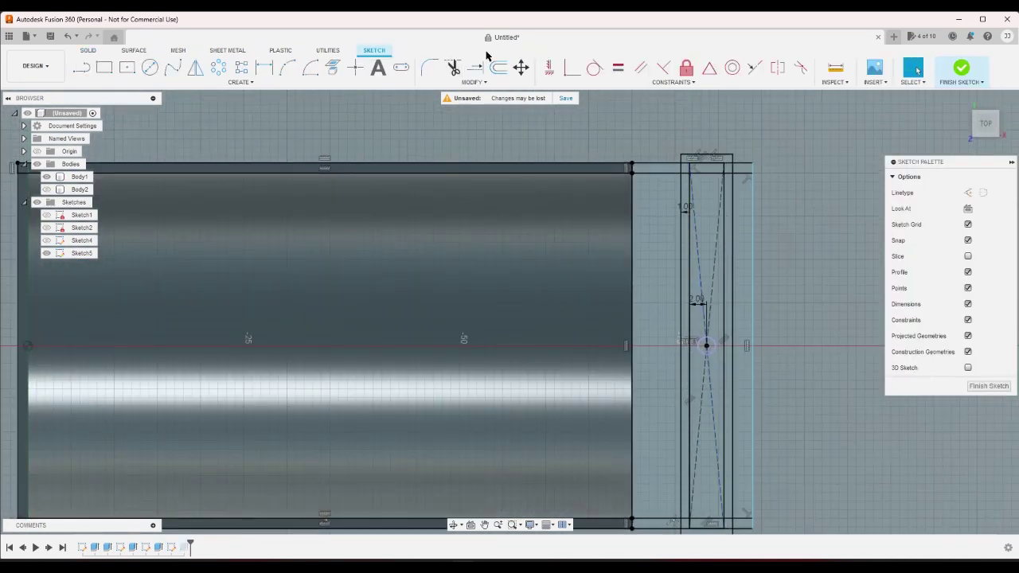
click(498, 67)
click(717, 347)
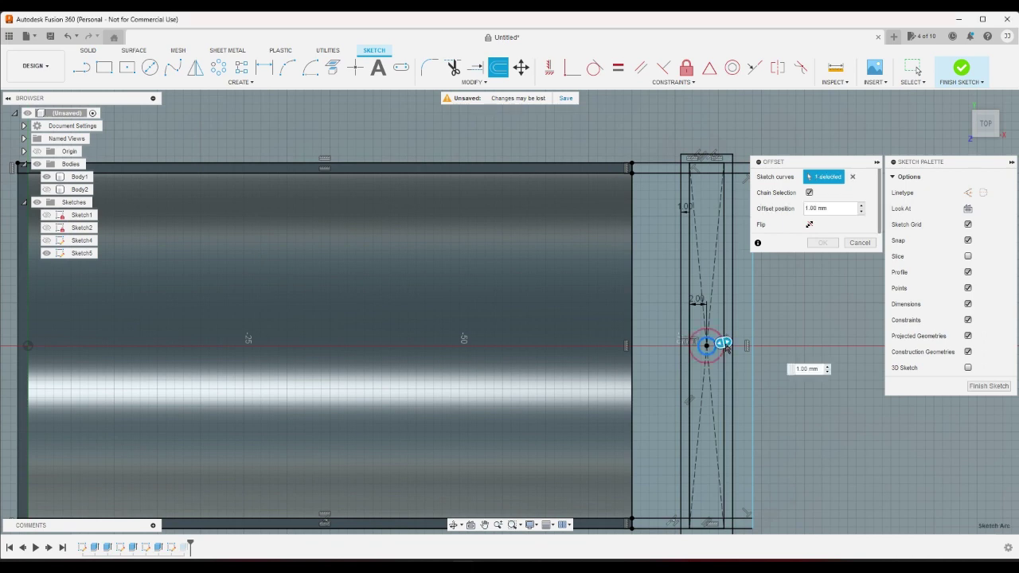
text(-0.1)
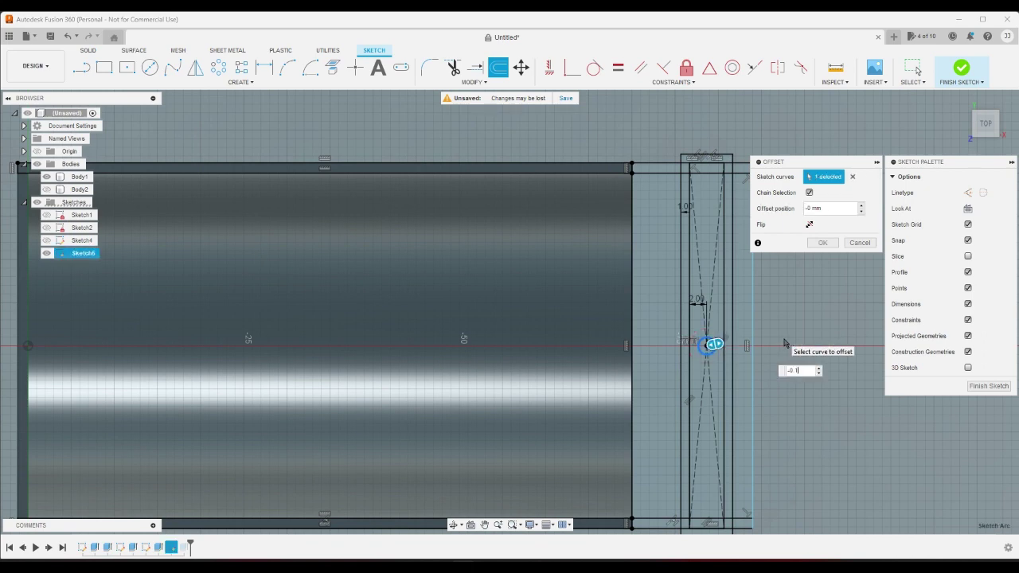
key(Return)
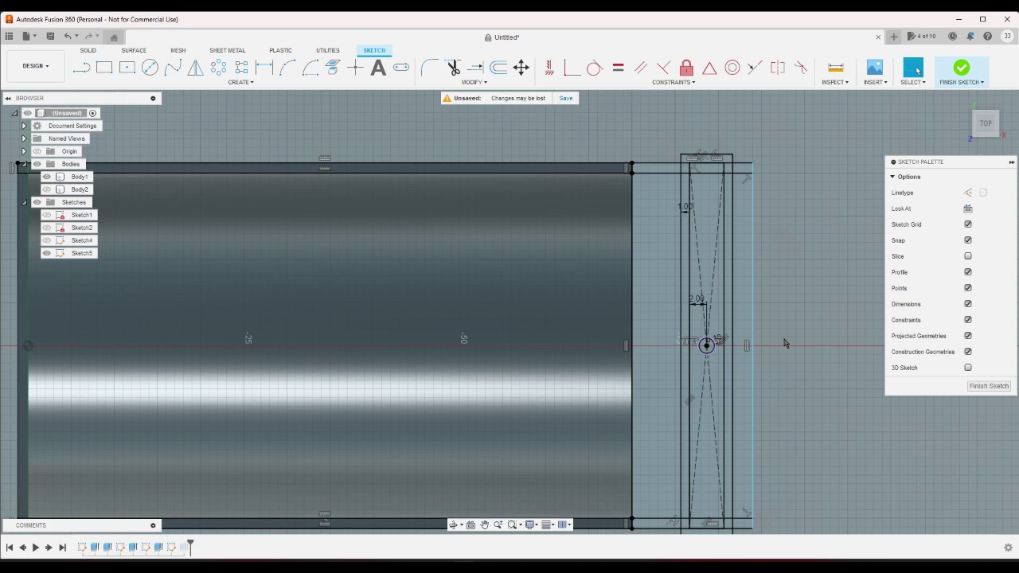
click(964, 70)
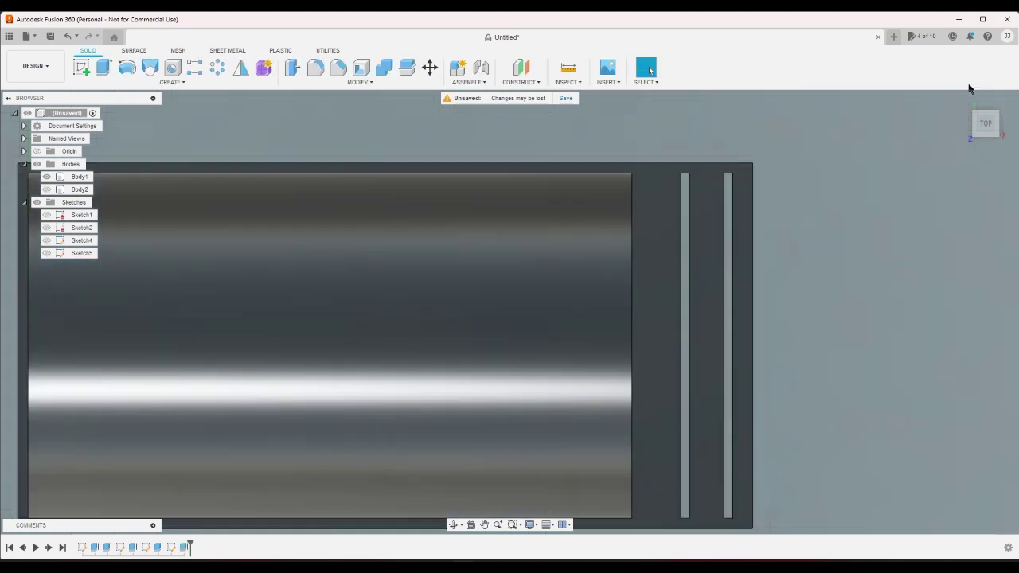
Step: Cut 0.25 mm off the underside of the end extension by extruding its bottom face -0.25 mm
click(999, 138)
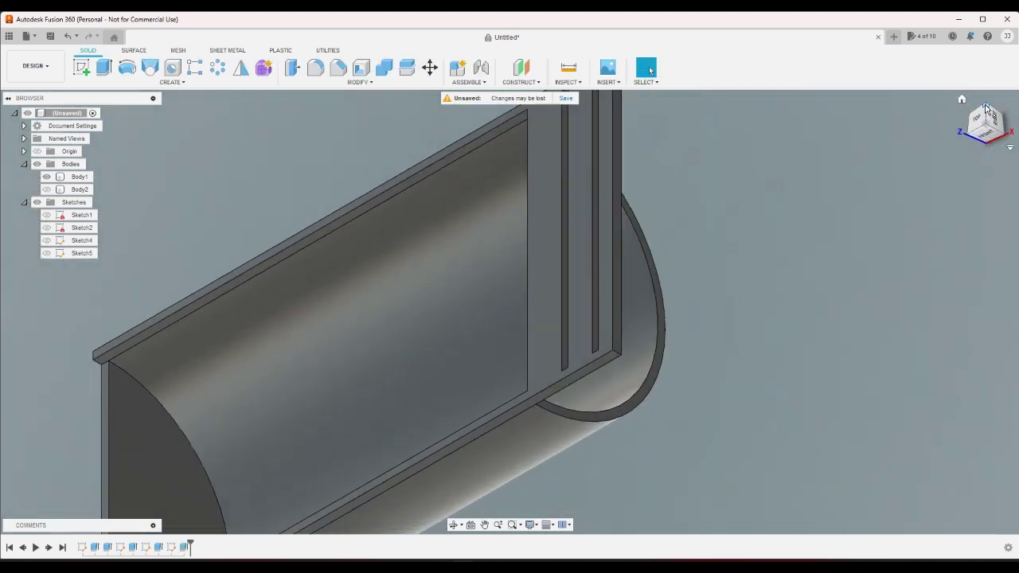
drag(986, 108, 954, 125)
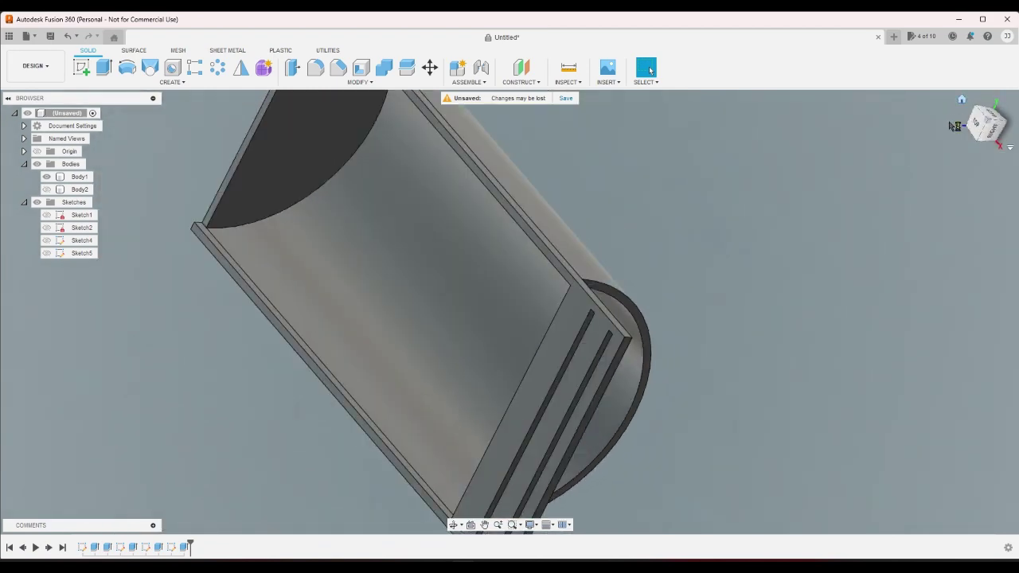
click(955, 126)
click(515, 396)
scroll(515, 396, up, 3)
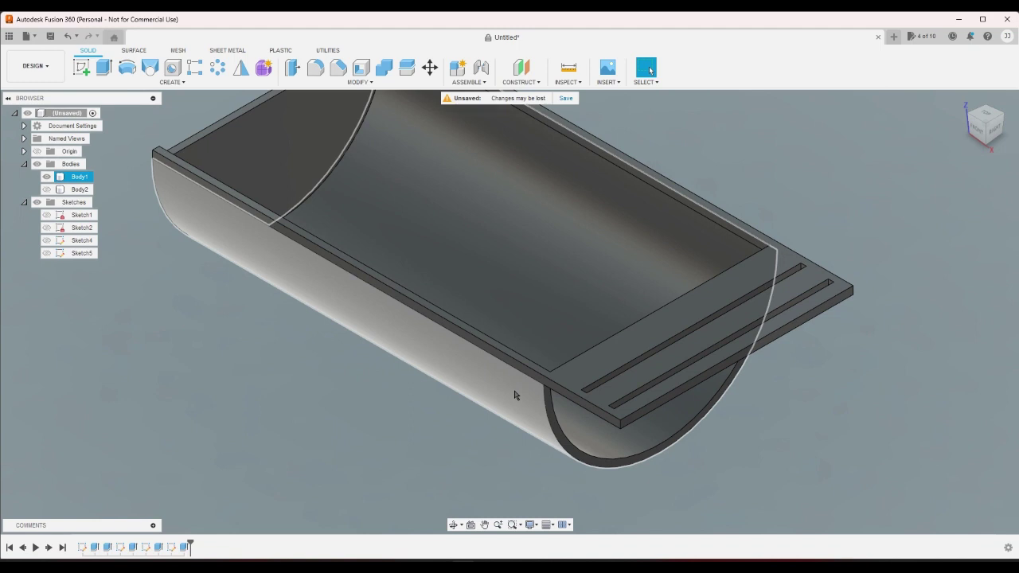
key(Escape)
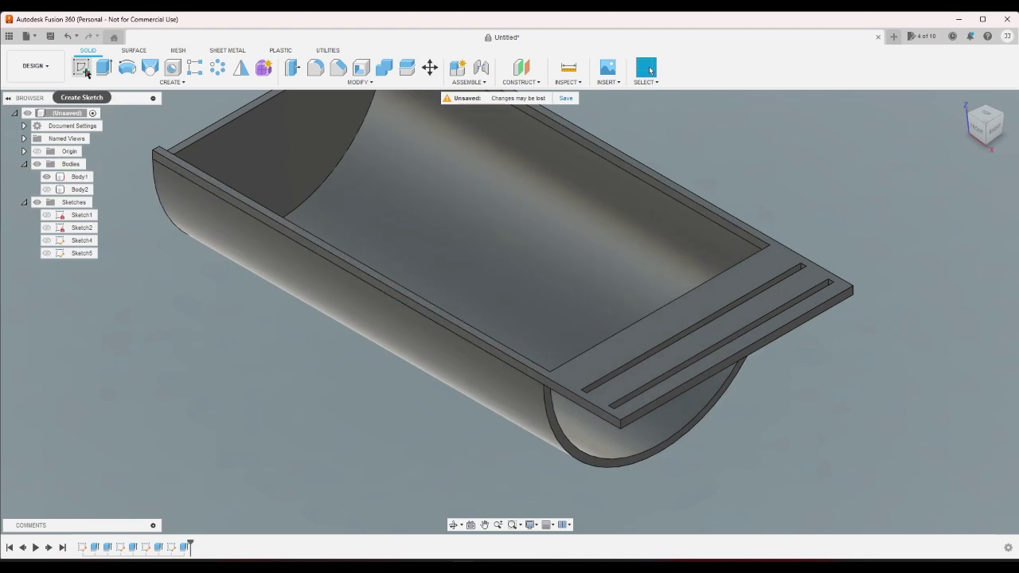
click(103, 69)
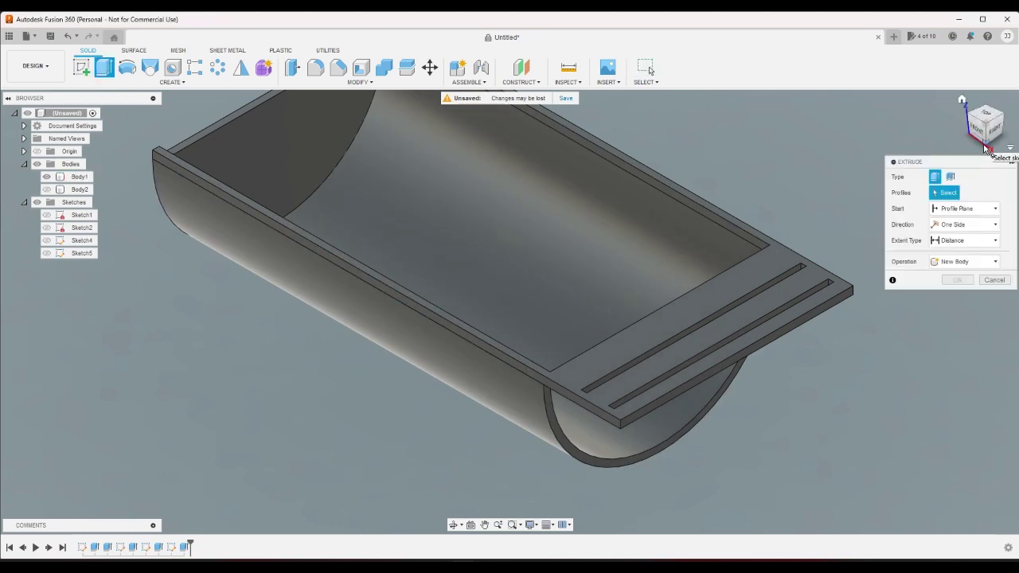
click(985, 149)
scroll(801, 212, up, 3)
click(803, 217)
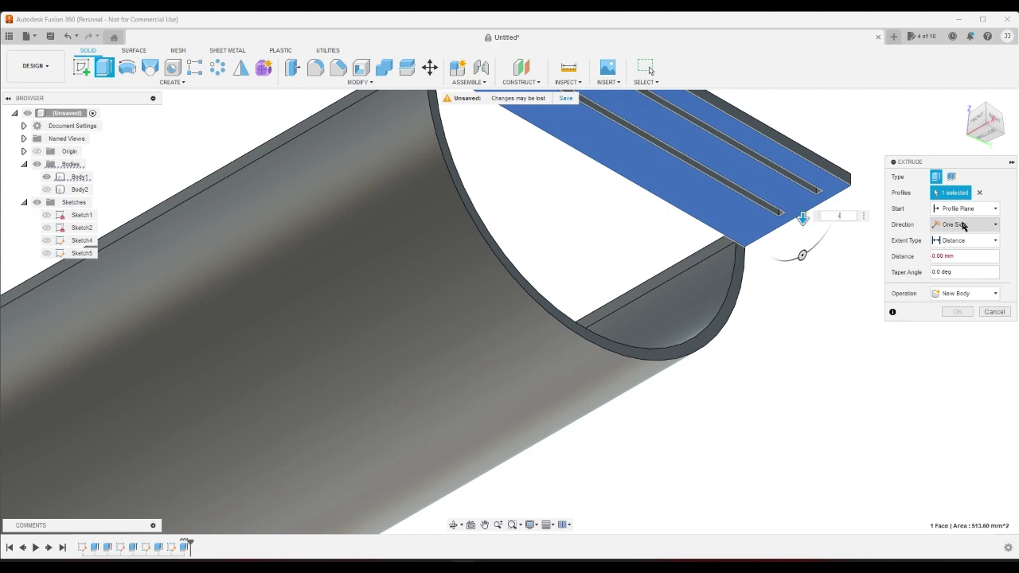
text(-0.5)
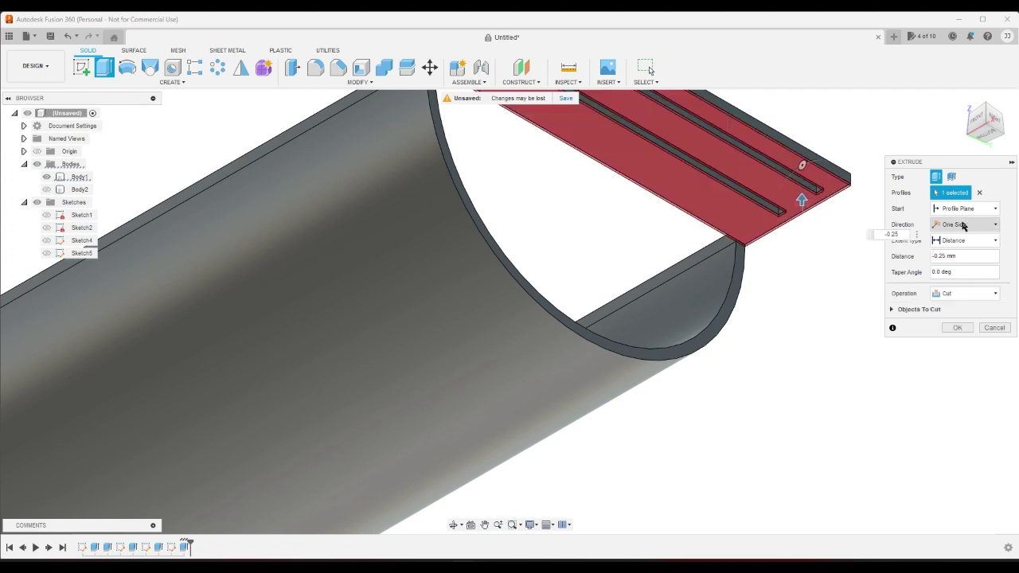
key(Return)
Step: Show the extension sketch and extrude its marker circle 1.25 mm, starting from the end extension's underside face
scroll(962, 227, down, 3)
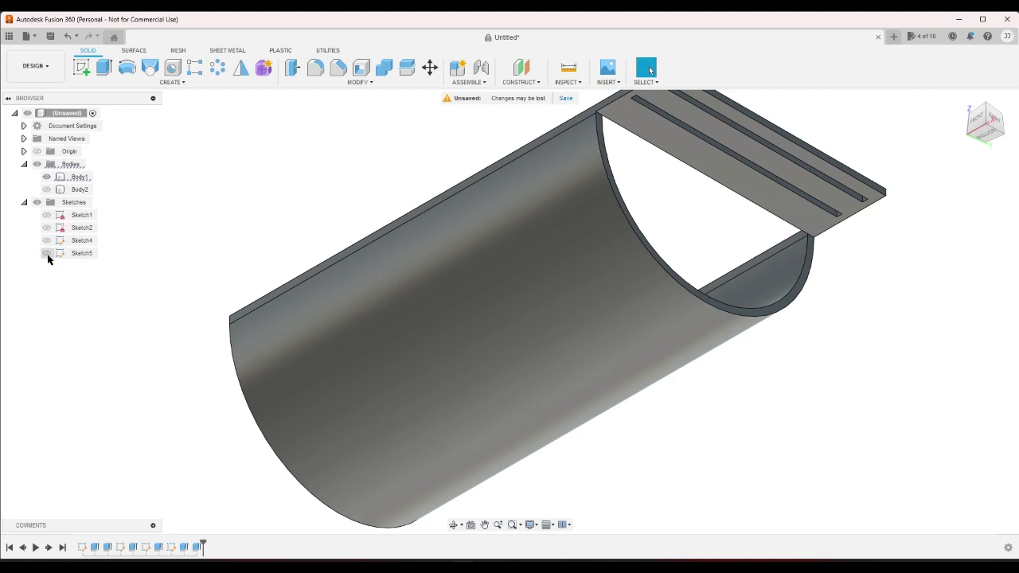
click(46, 253)
click(104, 67)
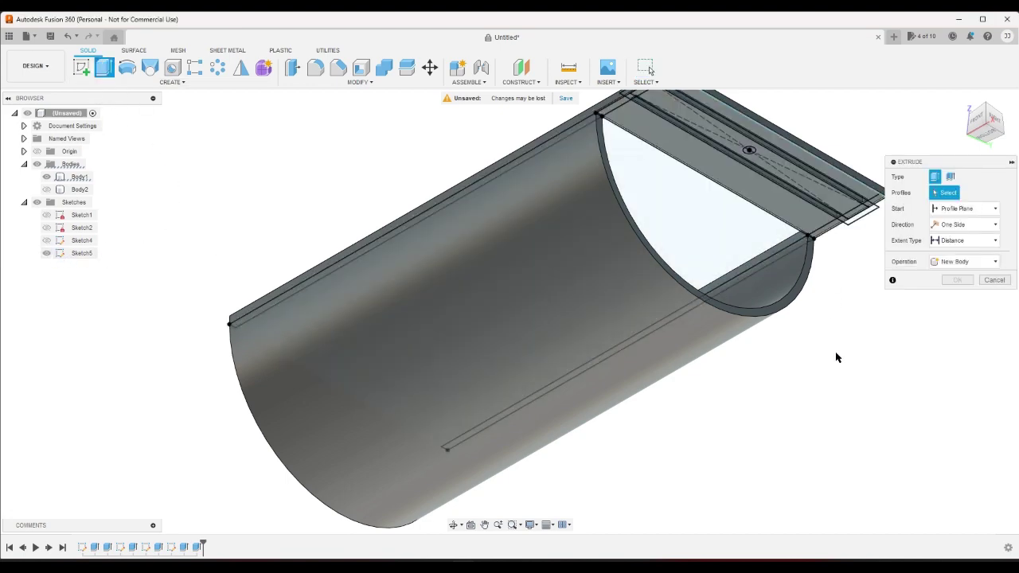
scroll(749, 166, up, 3)
scroll(748, 165, up, 2)
click(475, 209)
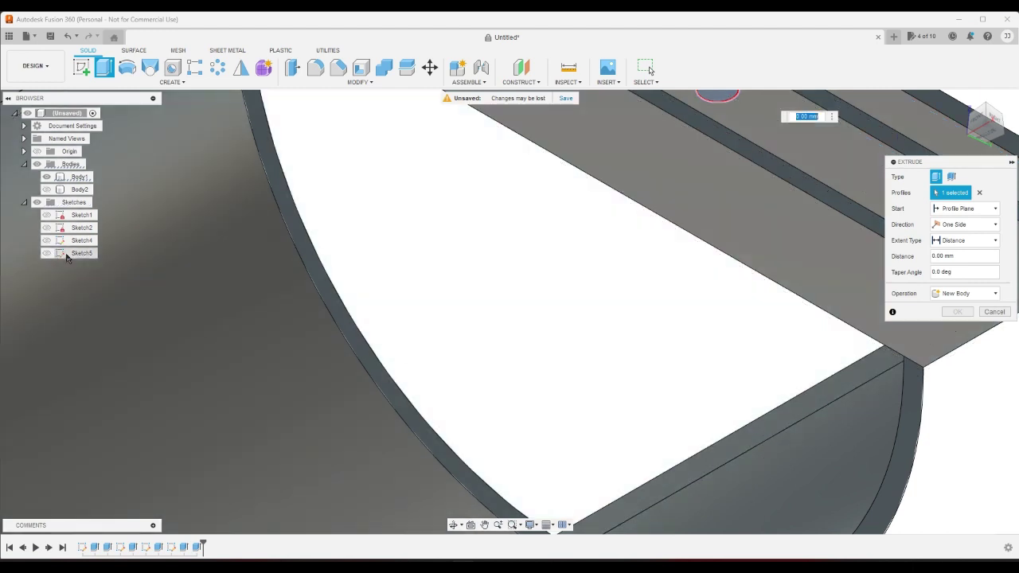
click(960, 209)
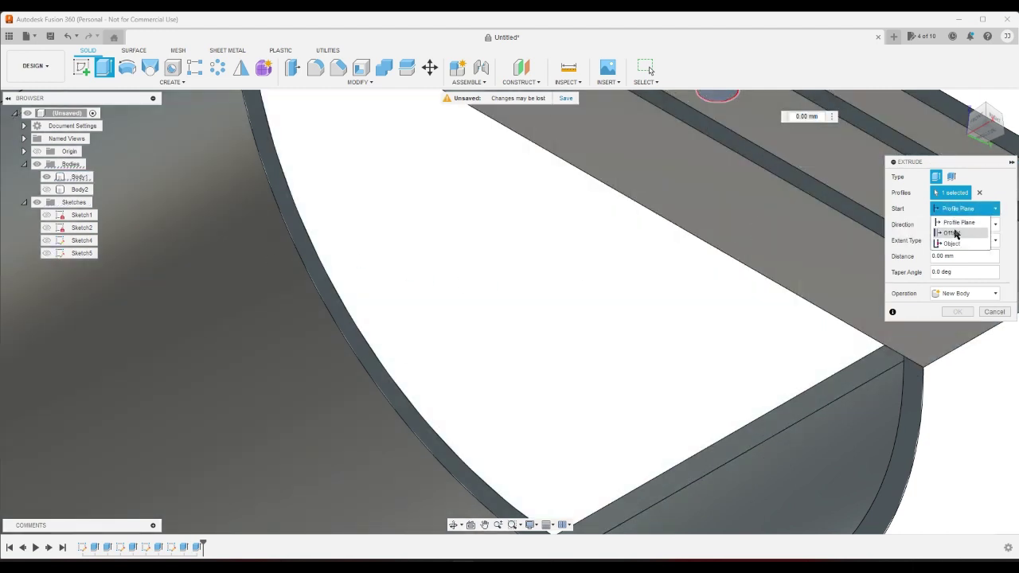
click(954, 242)
click(844, 184)
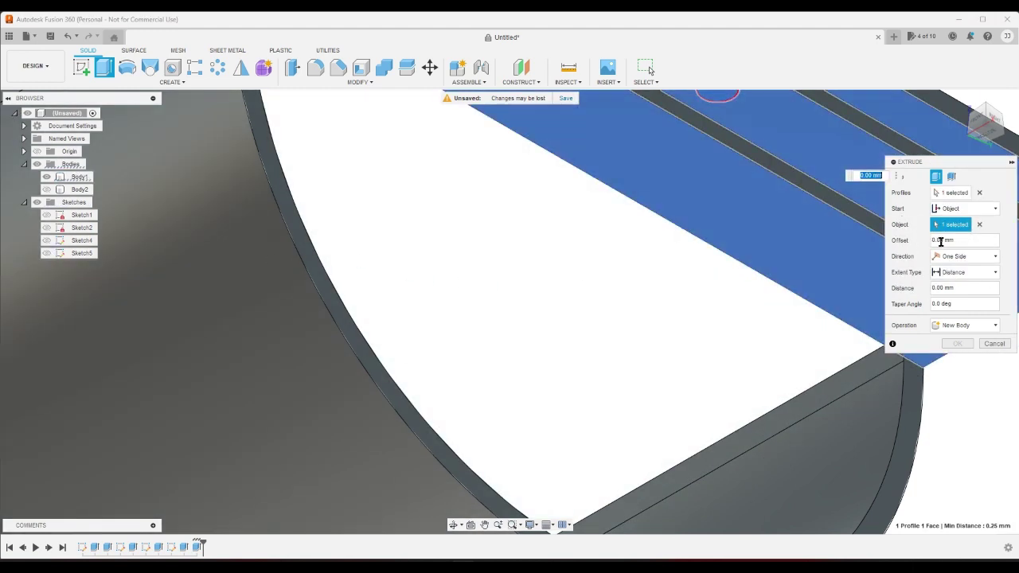
double_click(972, 288)
text(1.25)
key(Return)
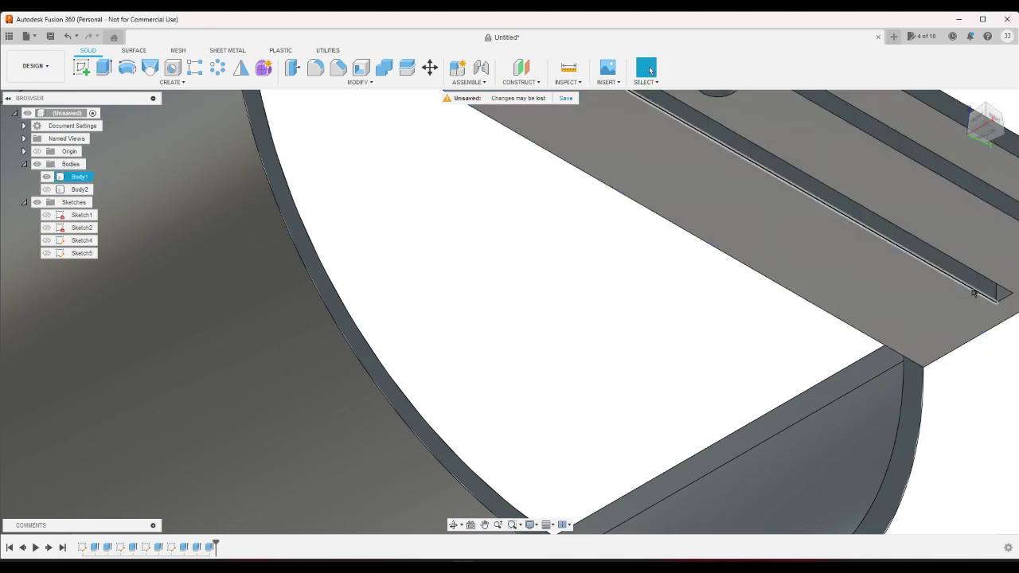
Step: Edit the marker circle extrusion to a distance of -1.25 mm with the Join operation, forming a downward peg
shift+middle_drag(876, 299, 740, 337)
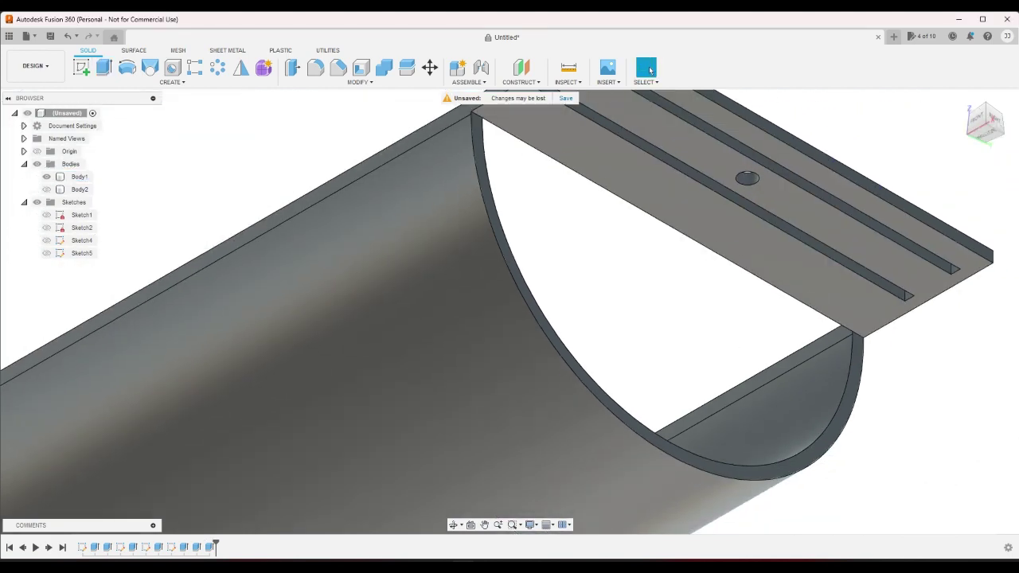
double_click(210, 547)
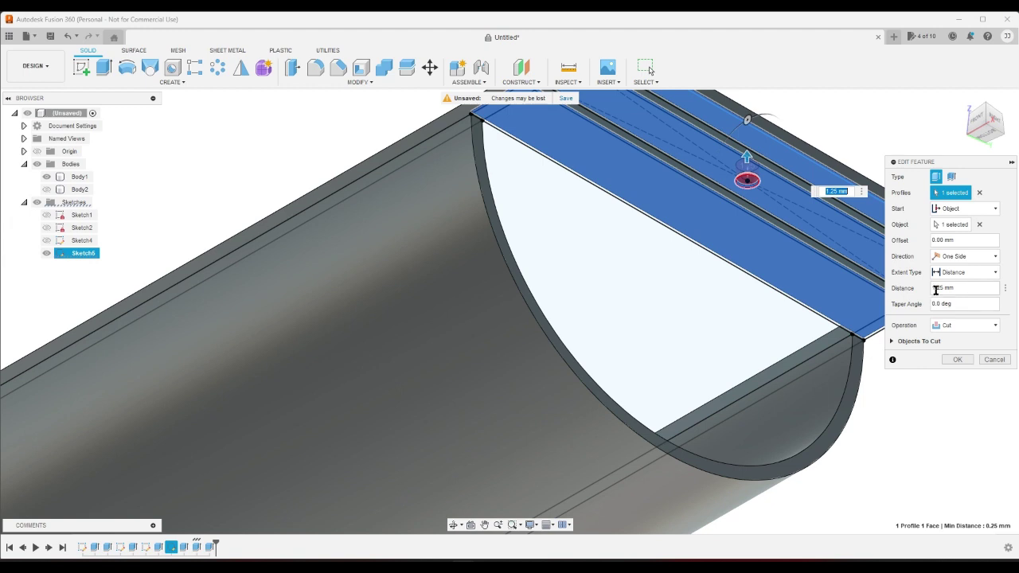
click(933, 288)
text(-)
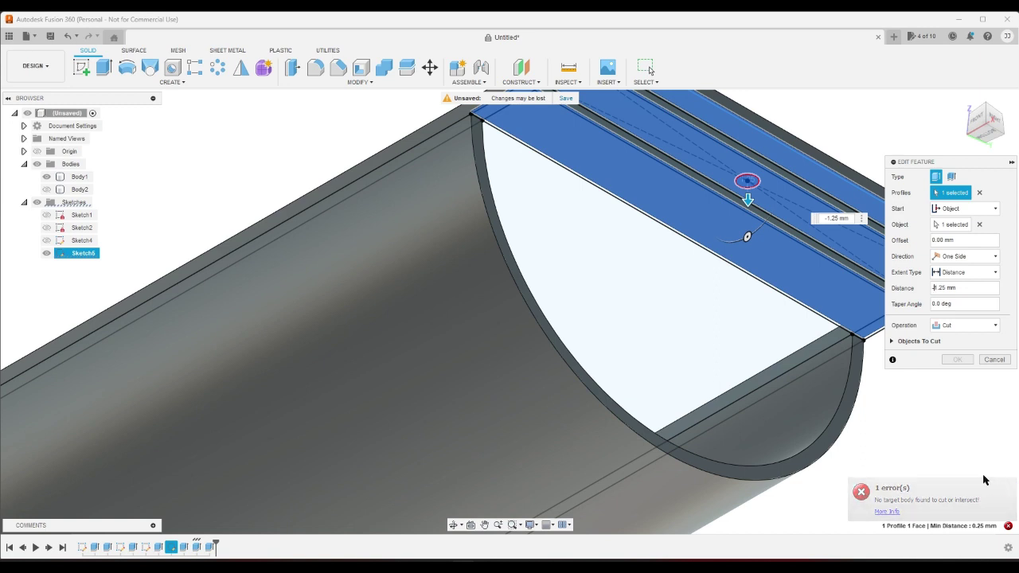
click(965, 327)
click(964, 340)
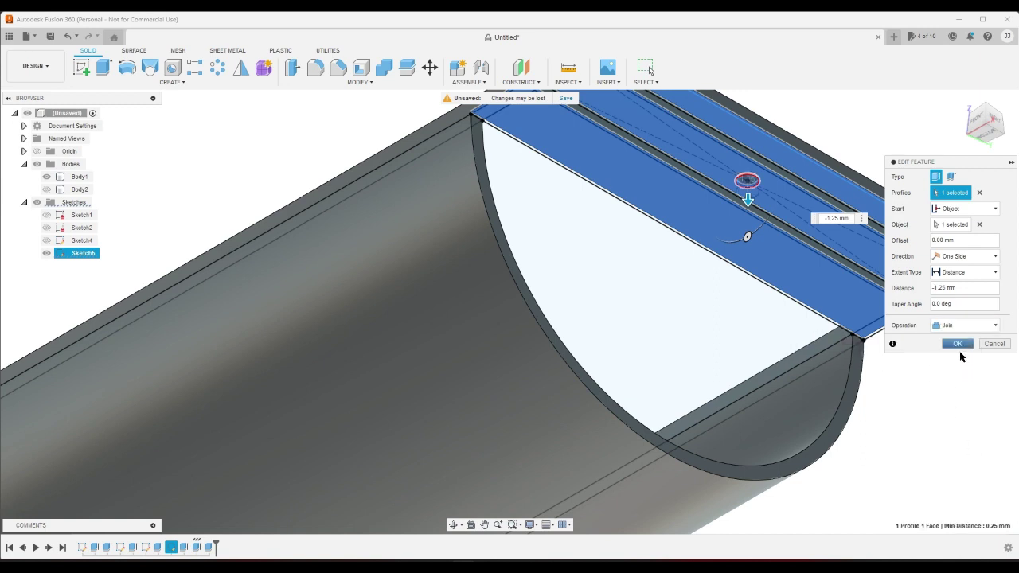
click(958, 343)
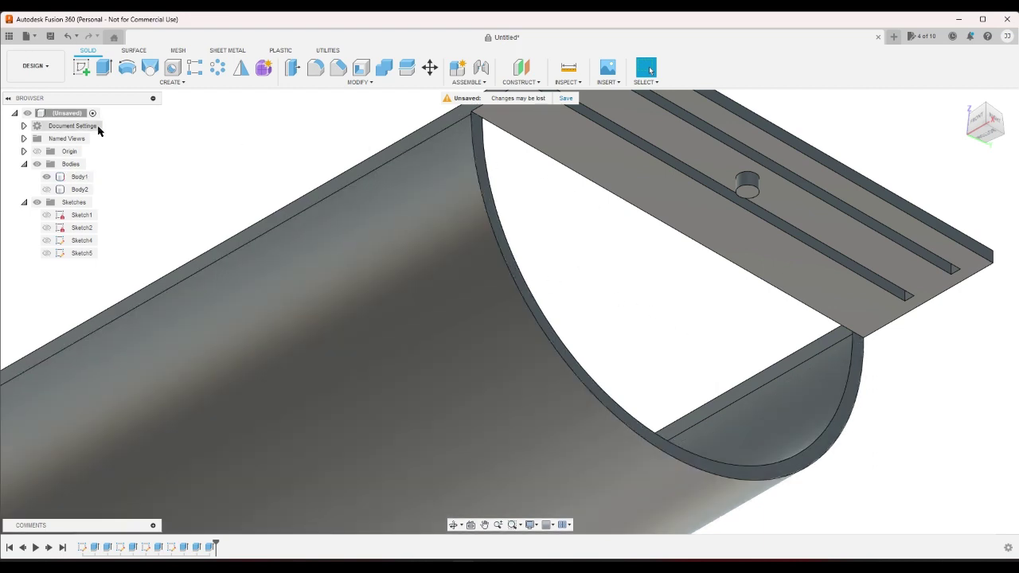
Step: Fillet the bottom edge of the small peg under the extension with a radius of 1.25/2 mm
click(311, 78)
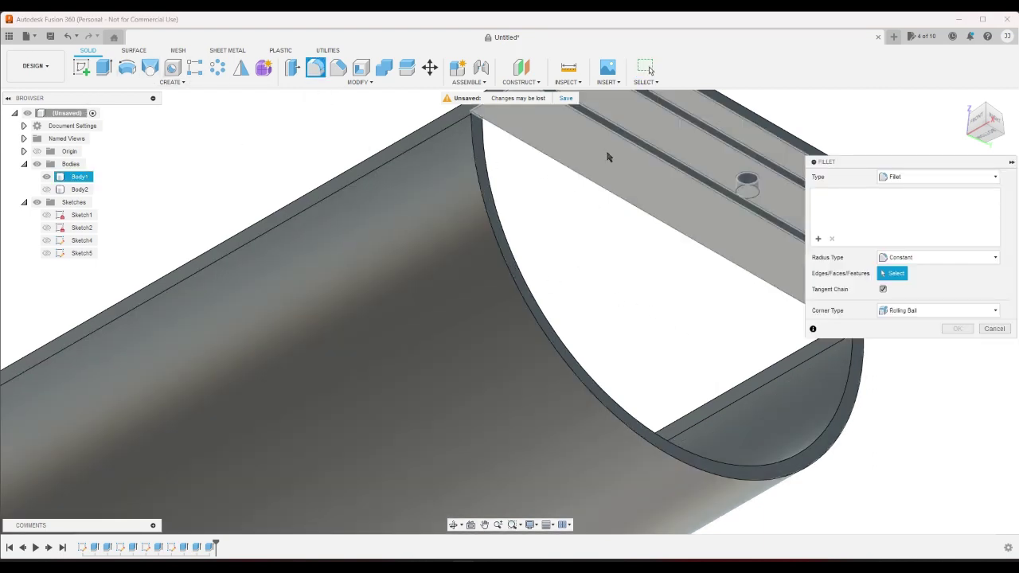
click(751, 189)
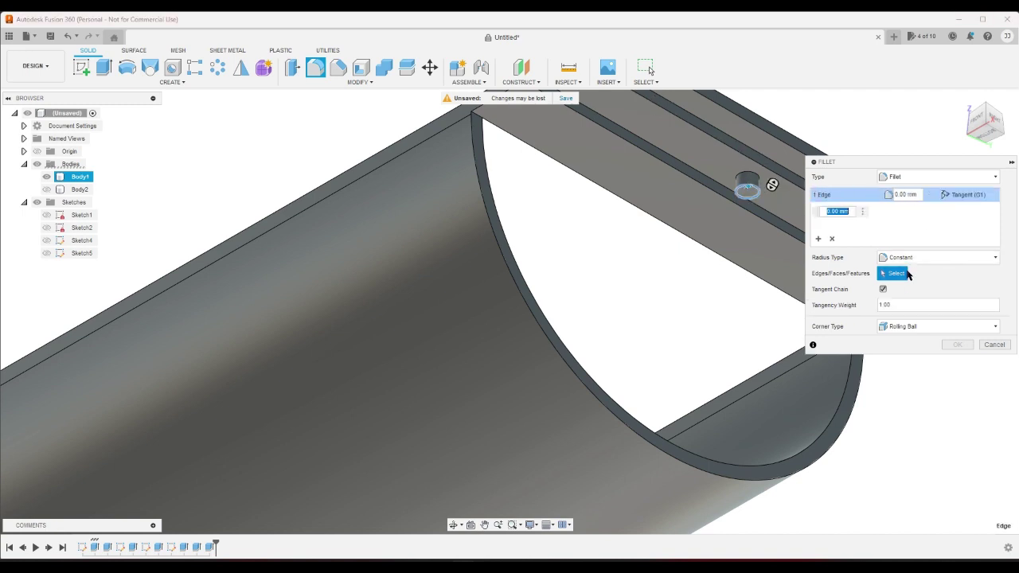
click(903, 197)
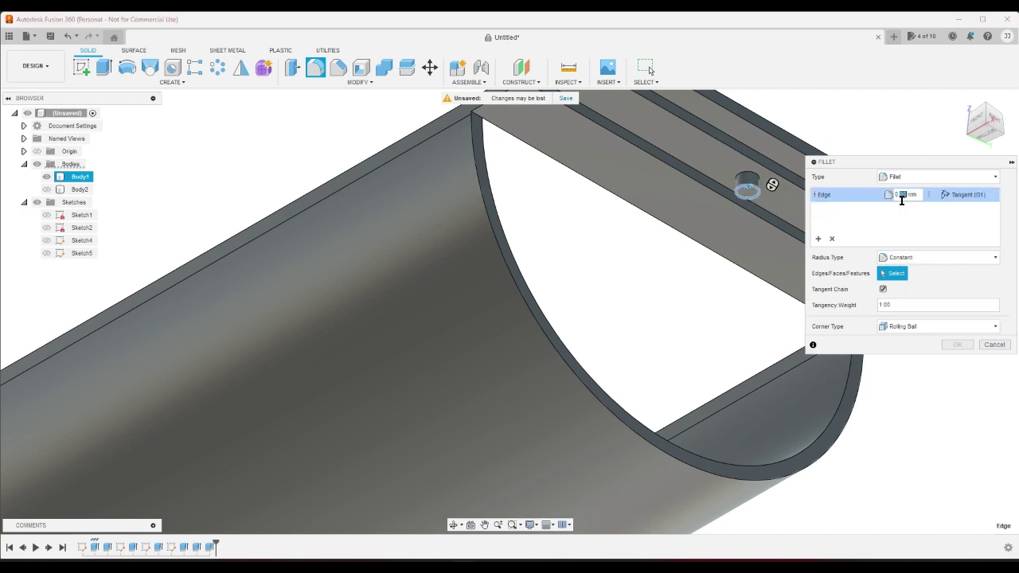
text(1)
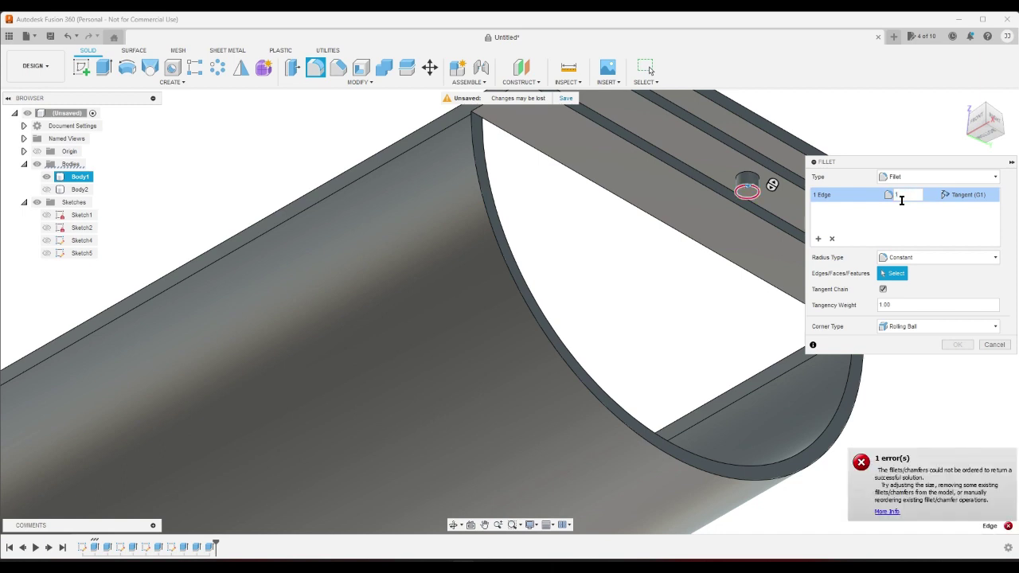
text(.25/2)
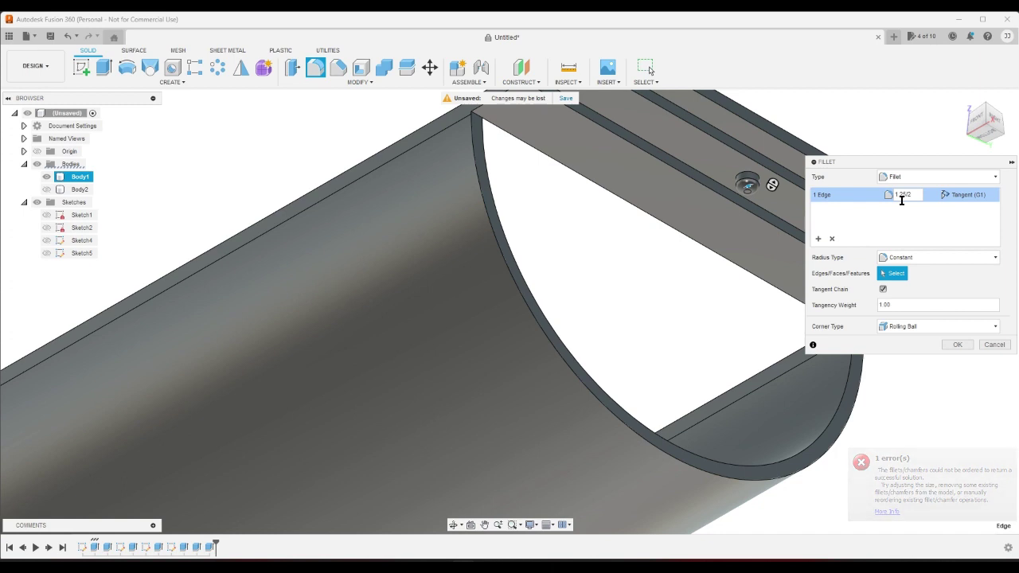
key(Return)
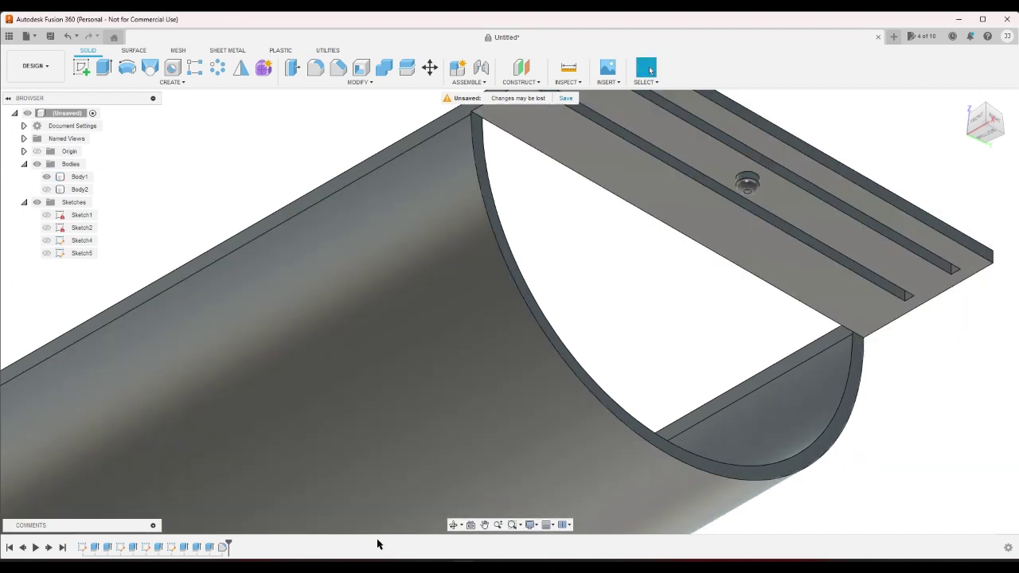
Step: Show the sliding insert body together with the half-round body and check their fit in the home view
mouse_move(463, 567)
click(46, 190)
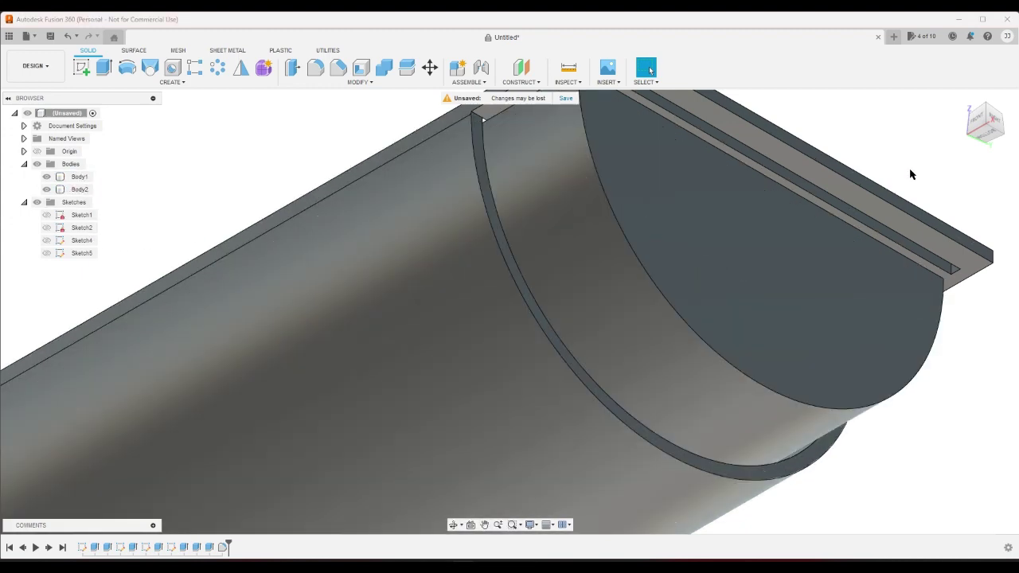
click(962, 98)
click(711, 368)
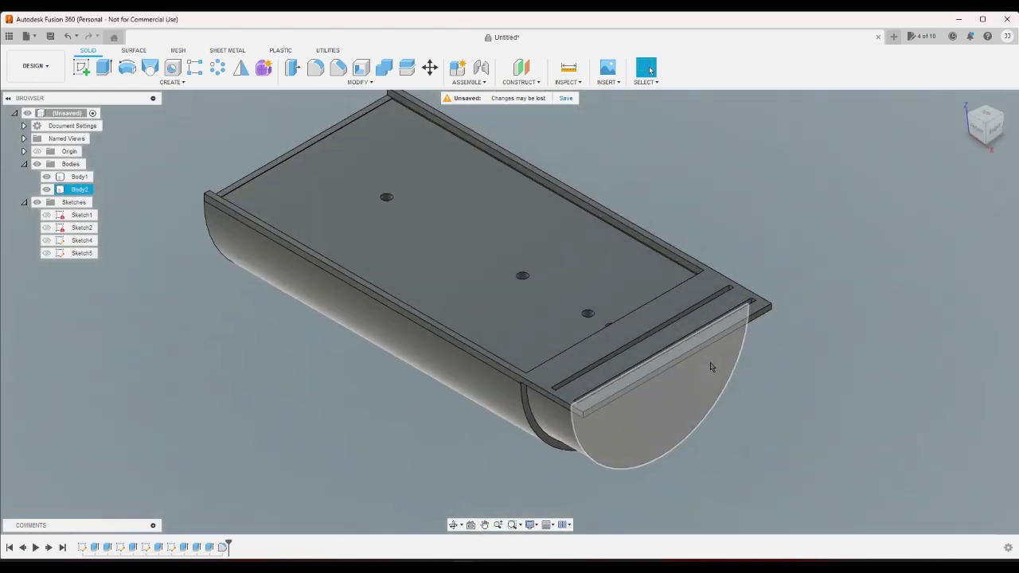
click(808, 352)
scroll(808, 354, down, 2)
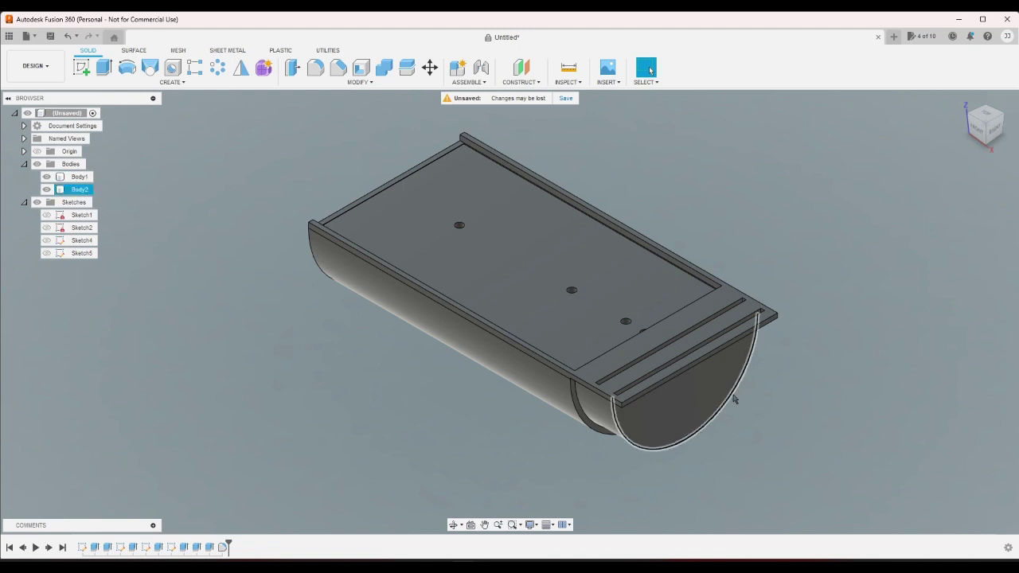
click(81, 66)
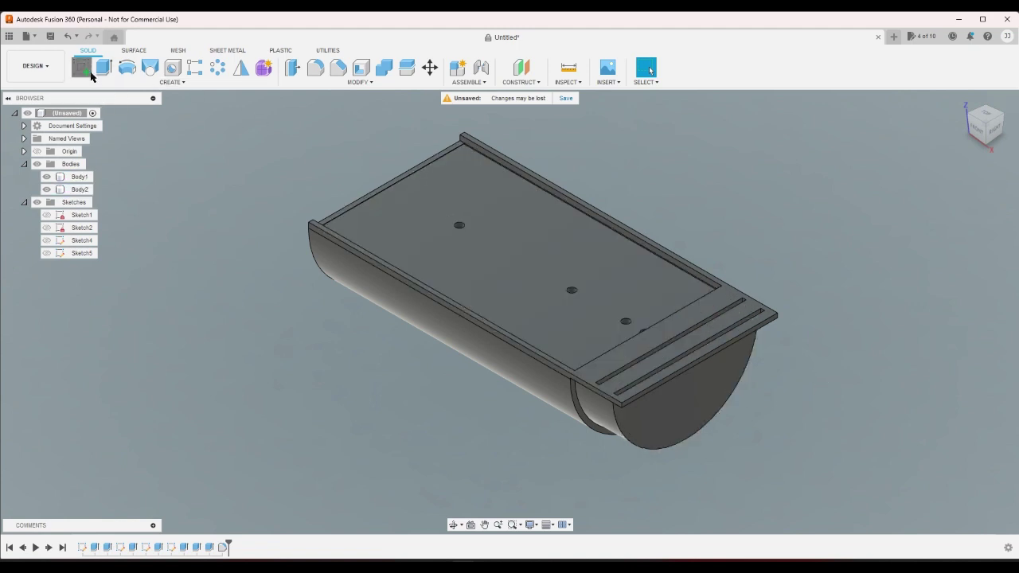
click(733, 275)
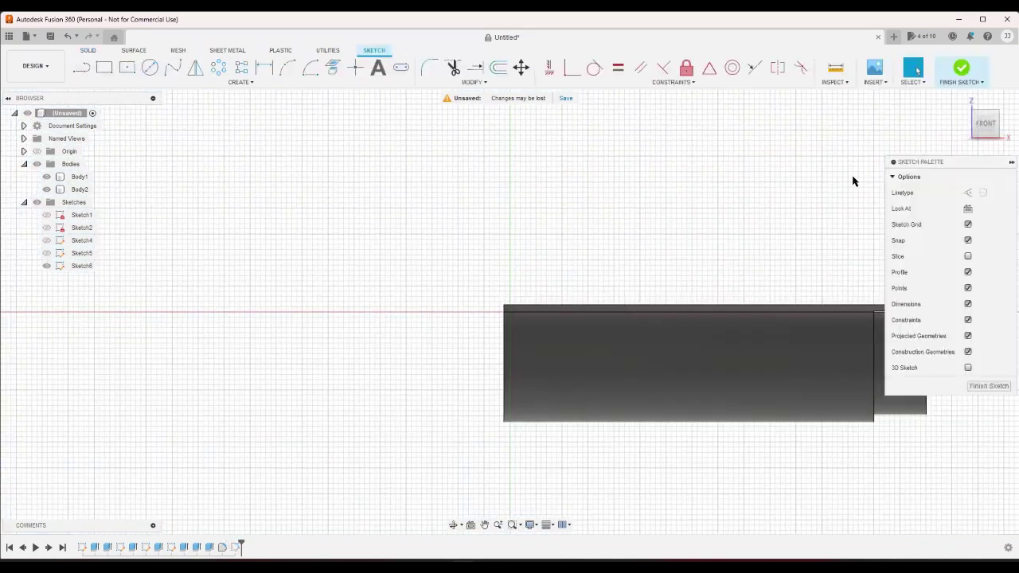
click(961, 99)
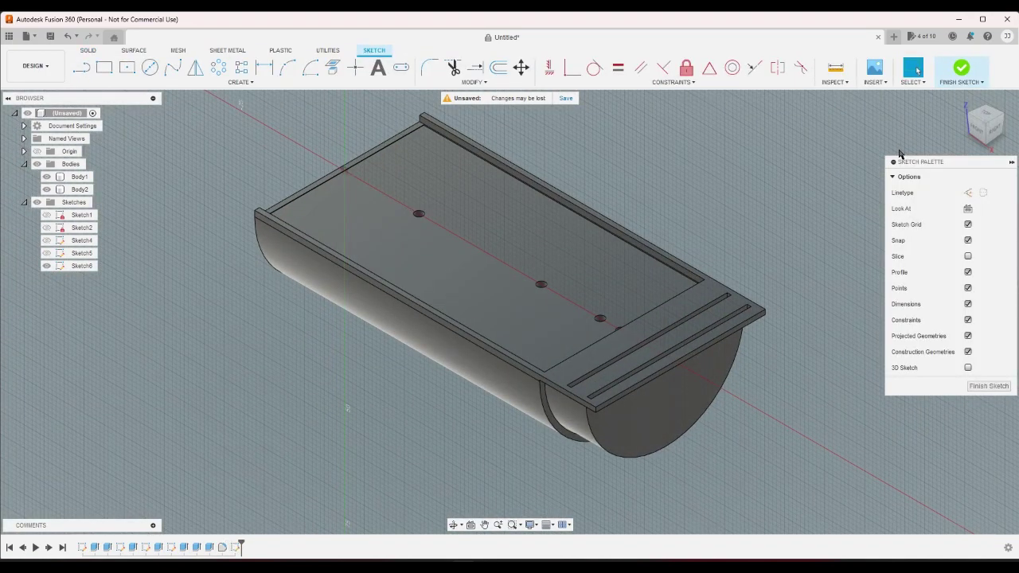
click(68, 36)
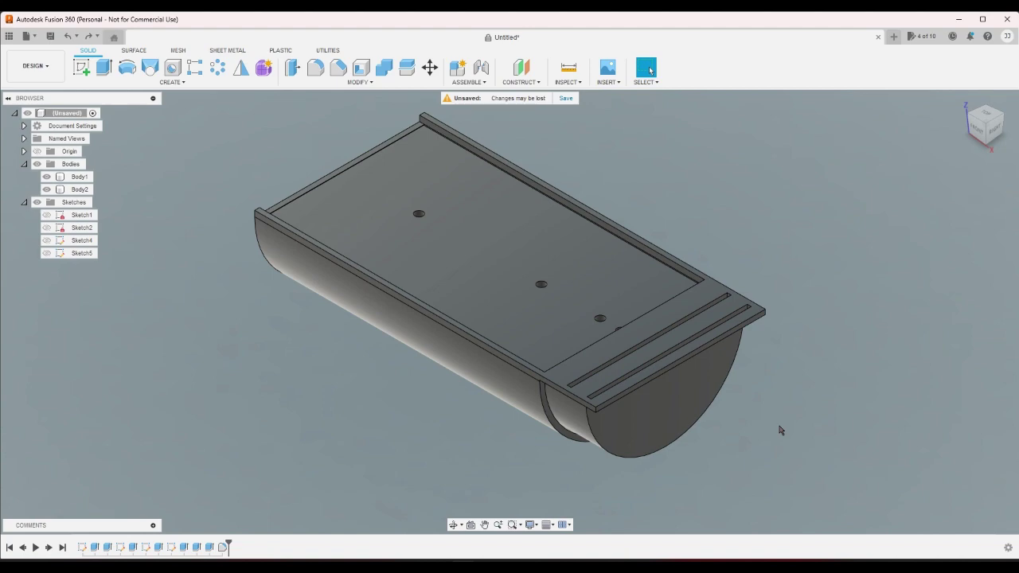
scroll(781, 430, up, 4)
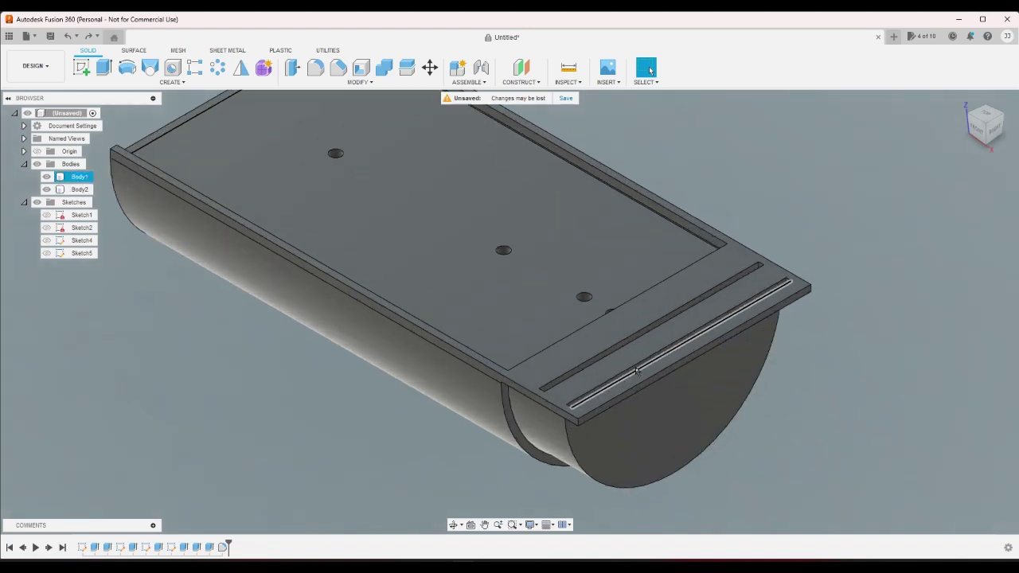
scroll(673, 322, up, 3)
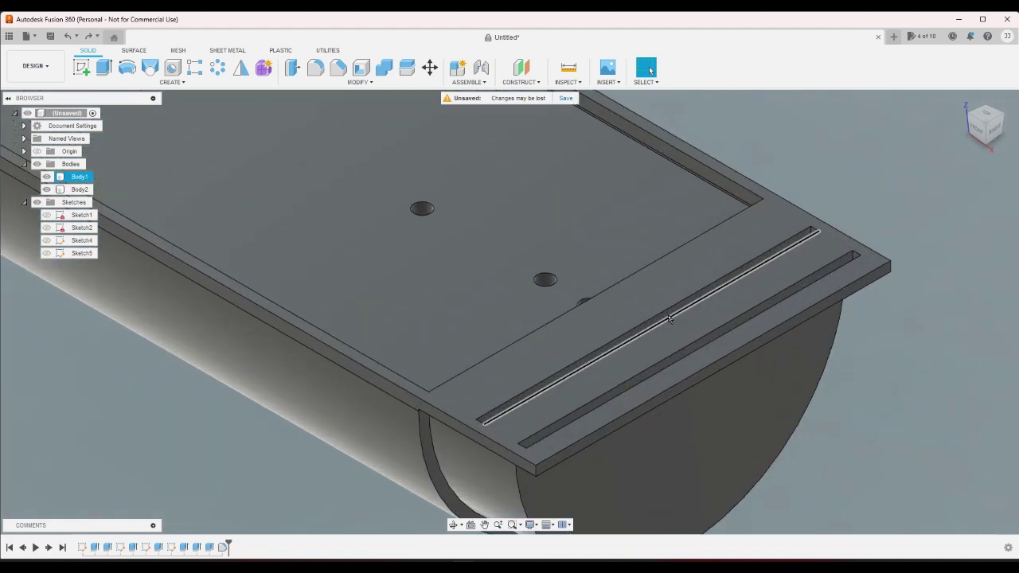
click(988, 116)
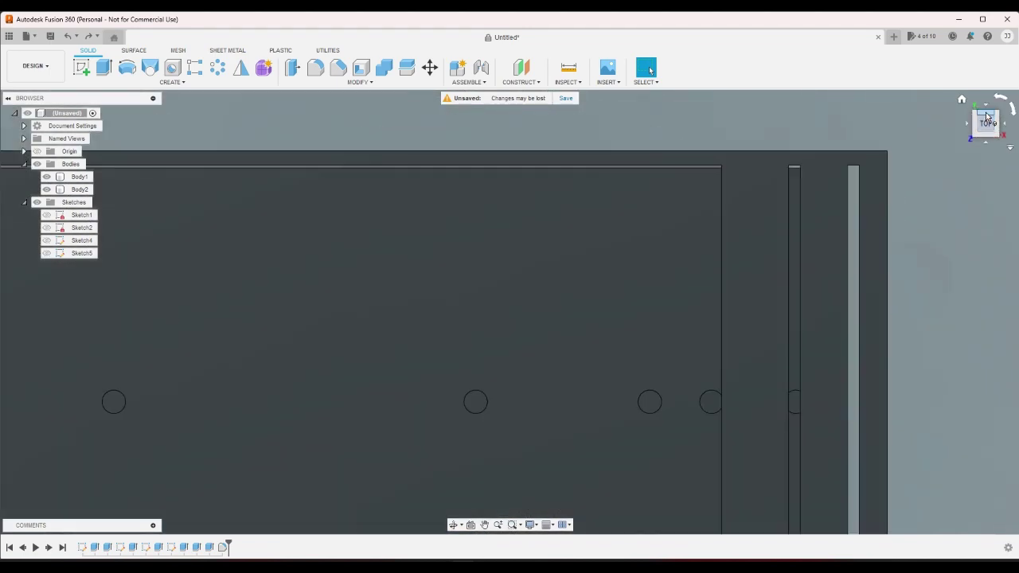
click(964, 103)
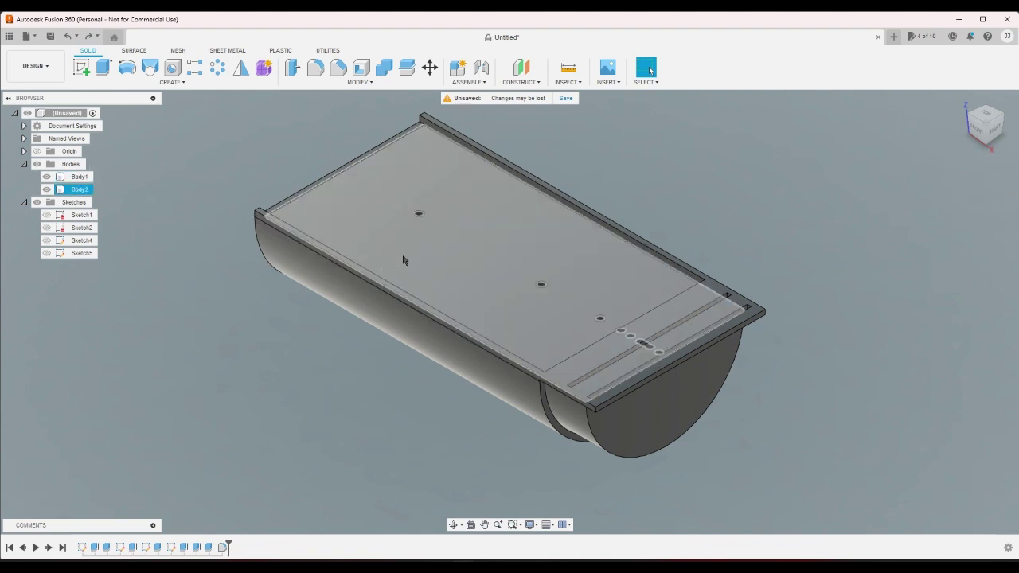
Step: Isolate the sliding insert to examine its marker holes, show the half-round body again, and check both from the front and home views
click(46, 190)
scroll(637, 362, up, 6)
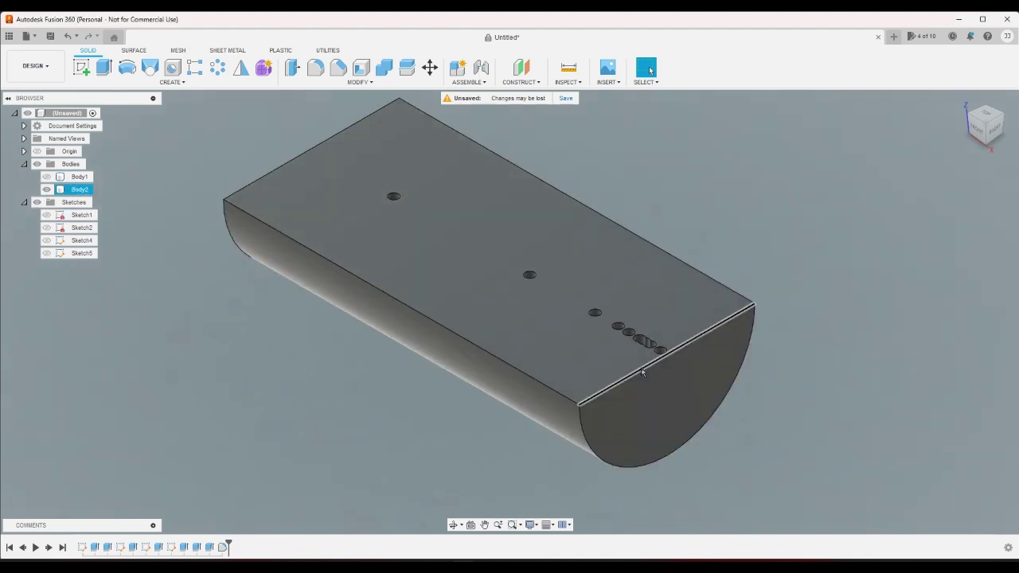
scroll(635, 344, down, 5)
scroll(635, 344, up, 4)
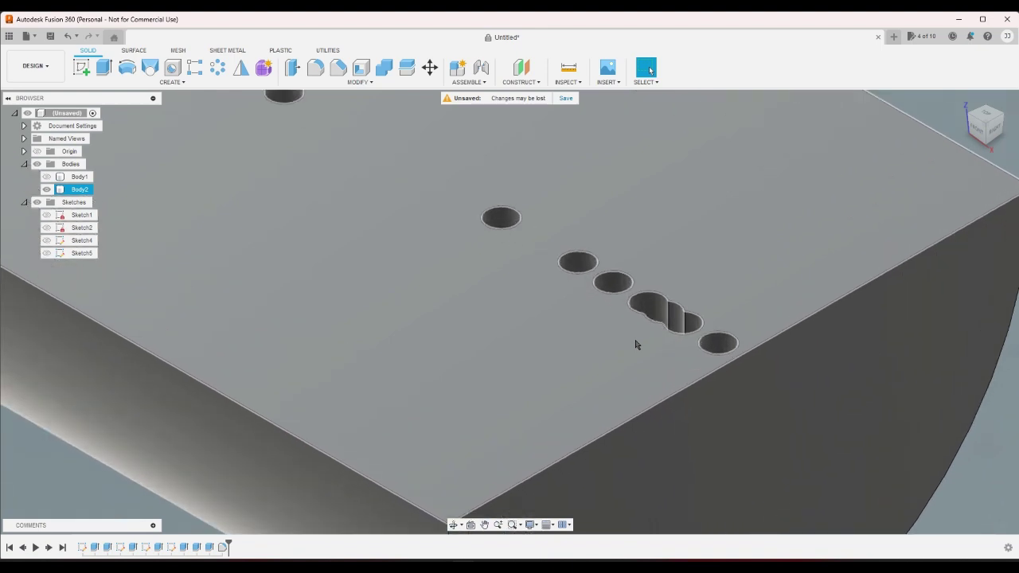
scroll(635, 344, down, 6)
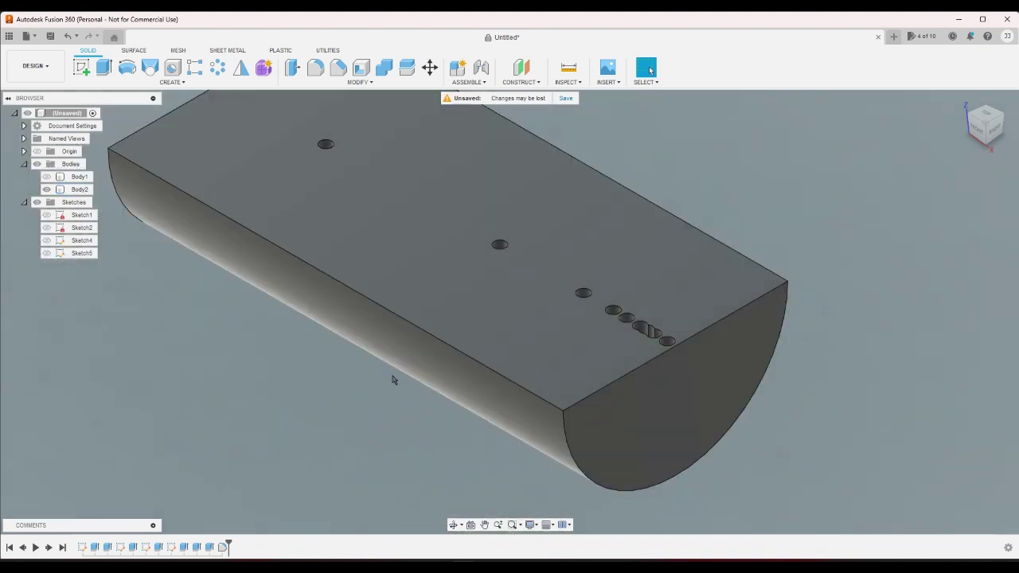
click(46, 177)
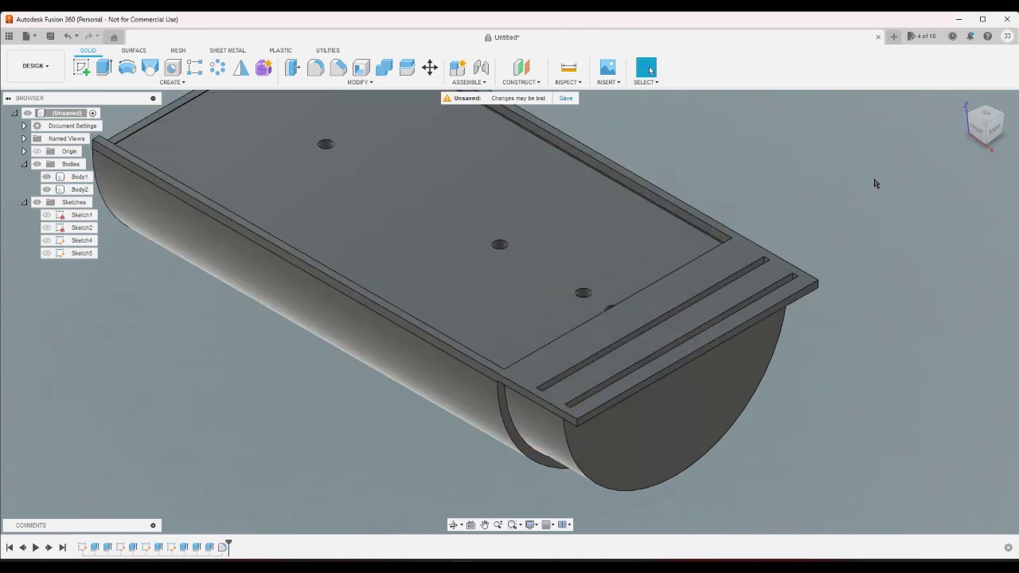
click(976, 132)
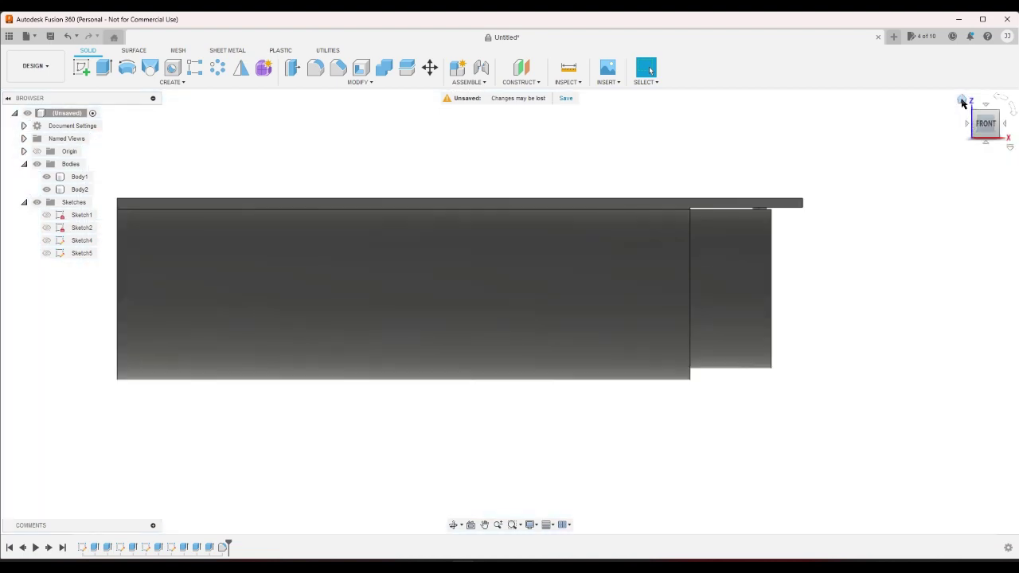
click(962, 101)
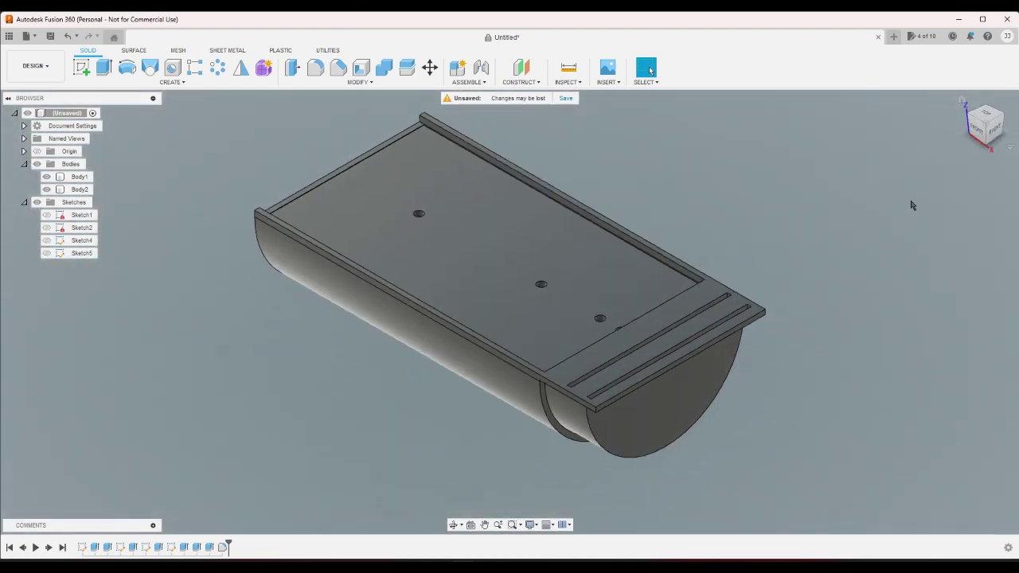
click(548, 223)
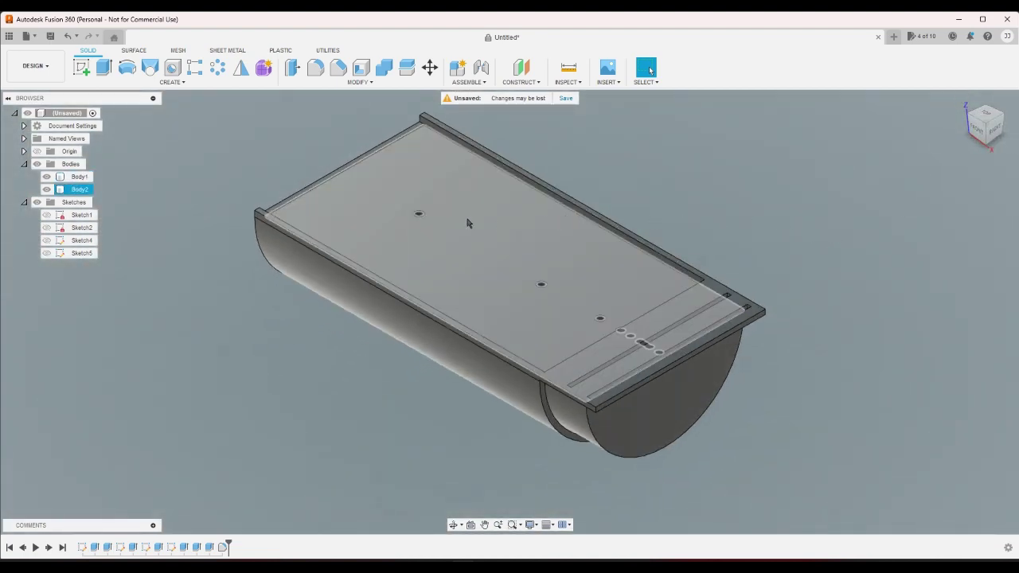
click(429, 67)
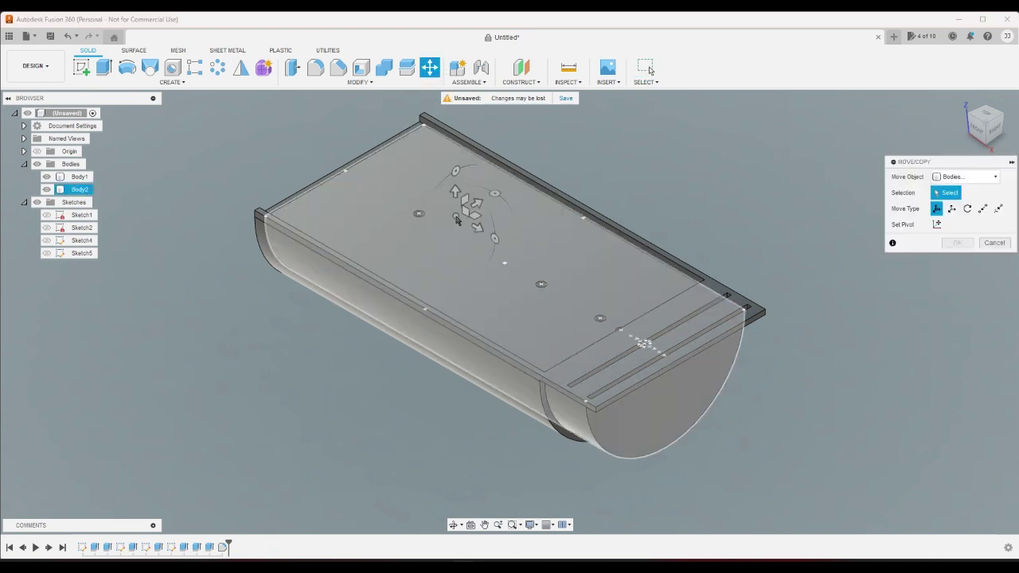
click(458, 221)
drag(476, 227, 558, 256)
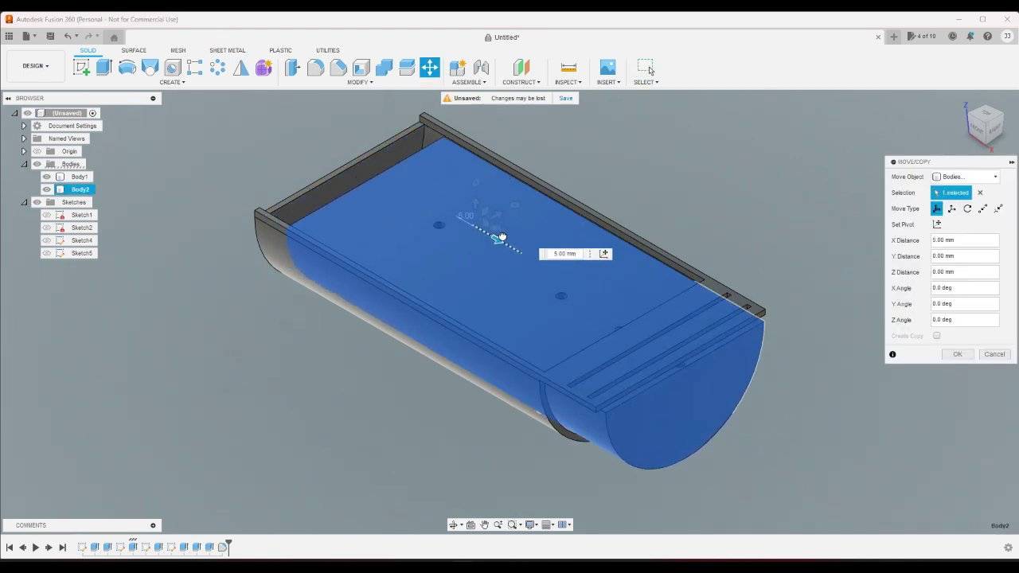
click(993, 354)
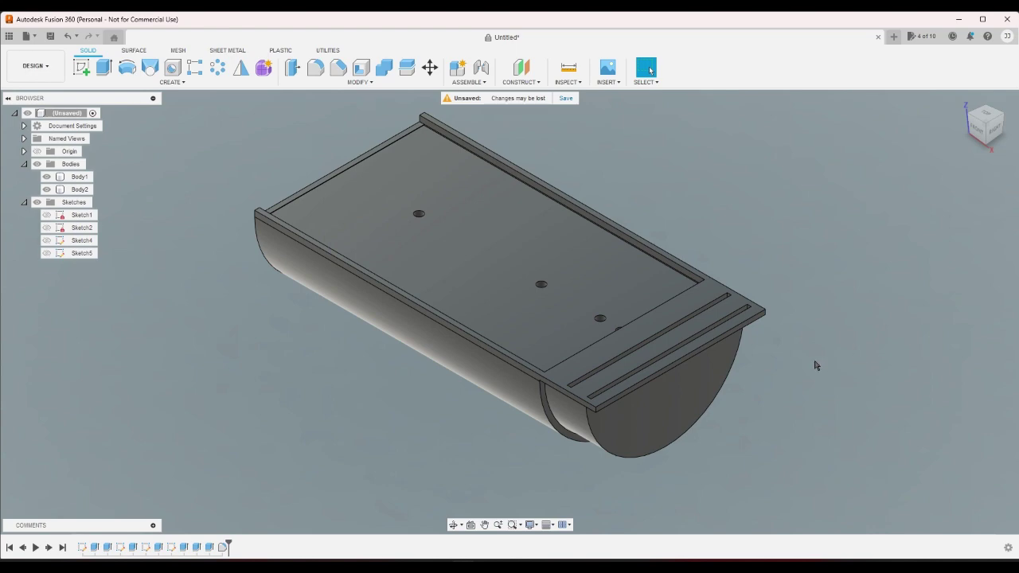
Step: Examine the clearance between the slotted end extension and the sliding insert in front, corner and home views
click(978, 137)
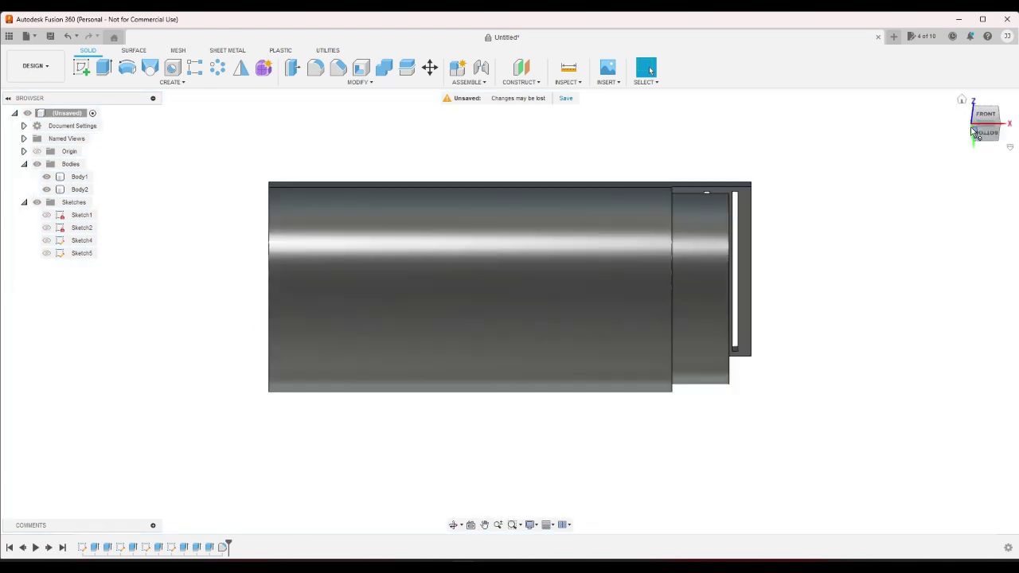
click(963, 103)
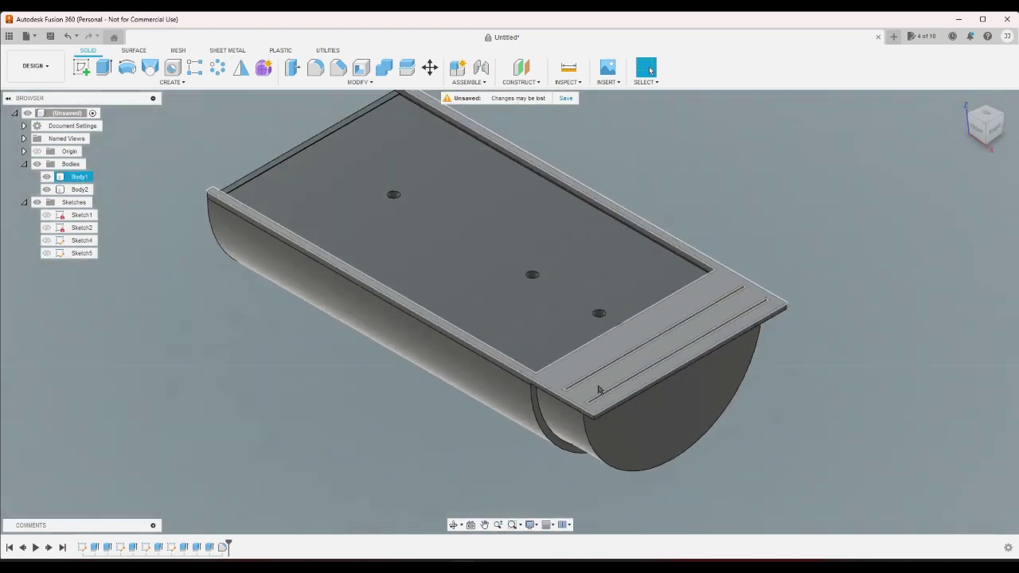
click(985, 116)
scroll(681, 257, up, 5)
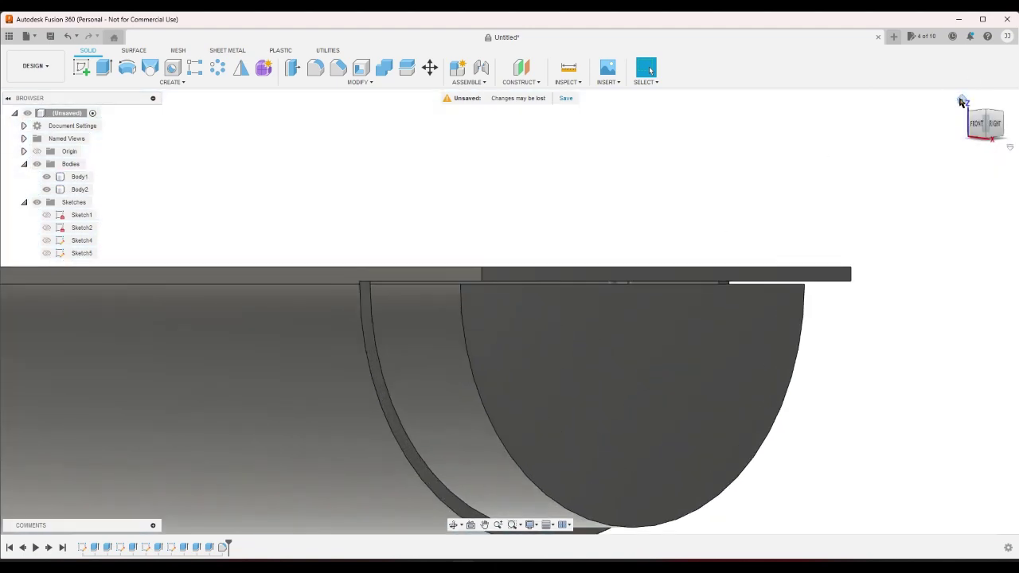
click(961, 100)
scroll(611, 313, up, 3)
scroll(476, 276, down, 2)
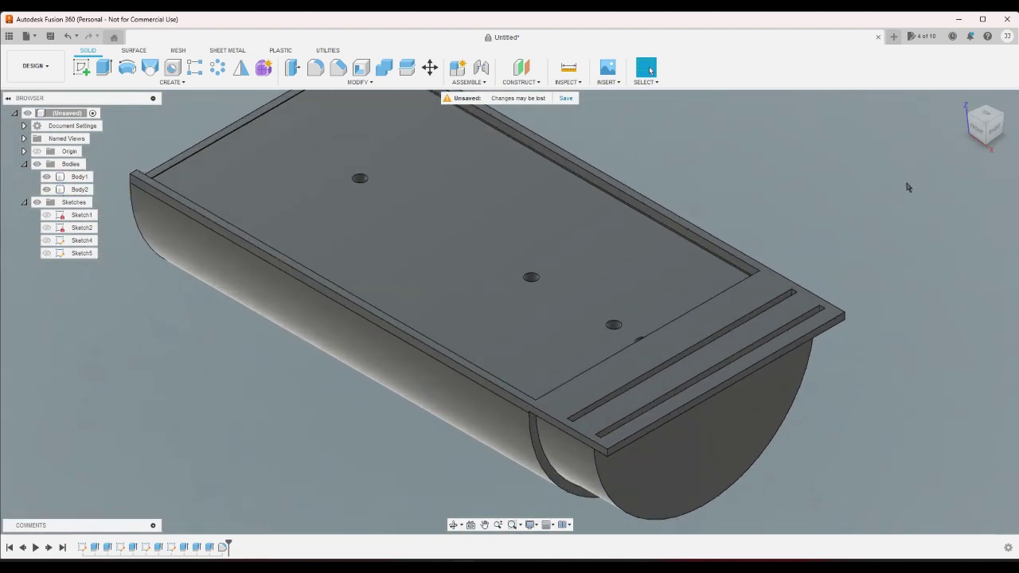
click(961, 100)
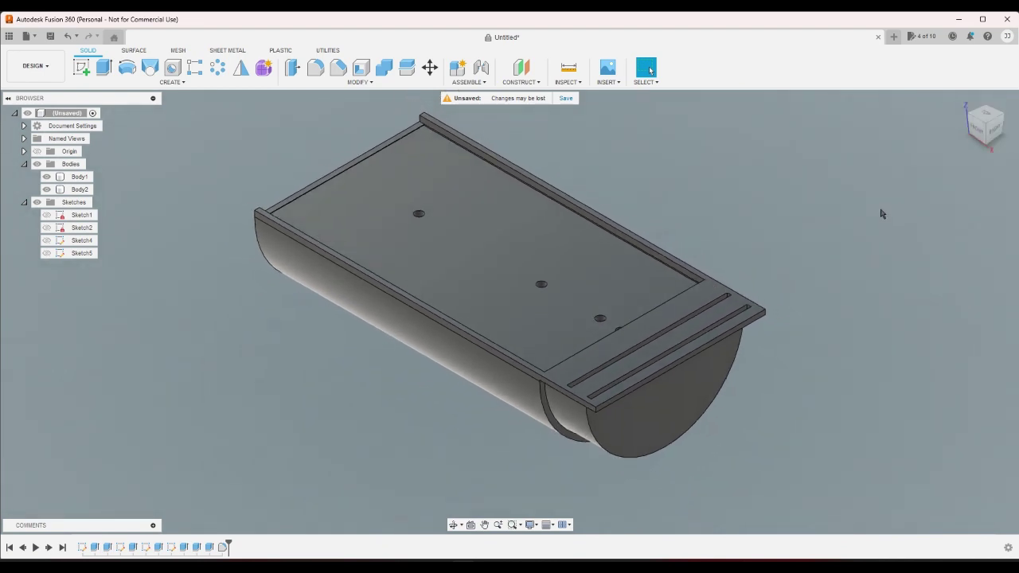
key(v)
key(v)
Step: Inspect the assembled measure from its underside, and look closely at the two slots on the end extension
click(985, 149)
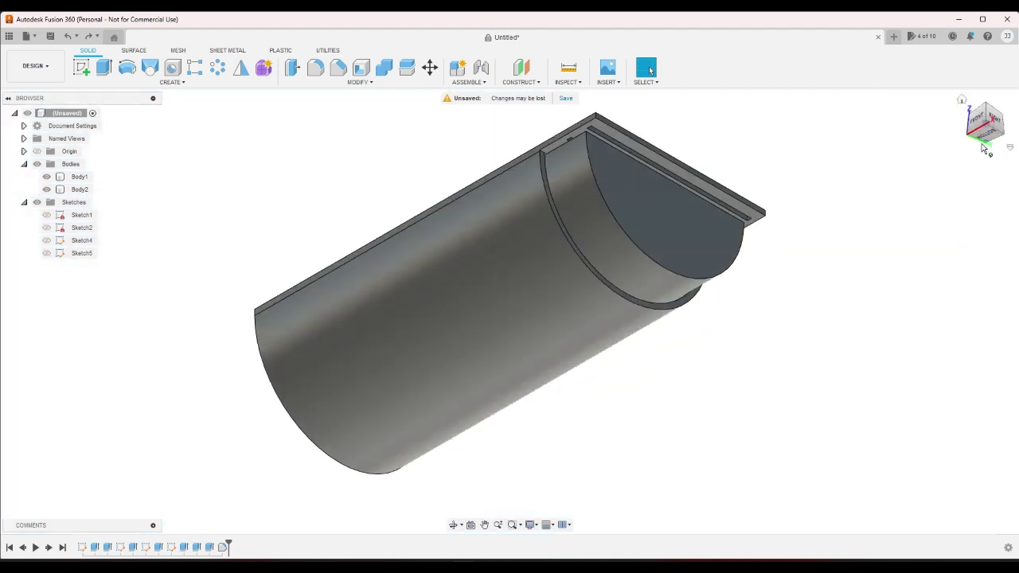
click(46, 190)
click(46, 189)
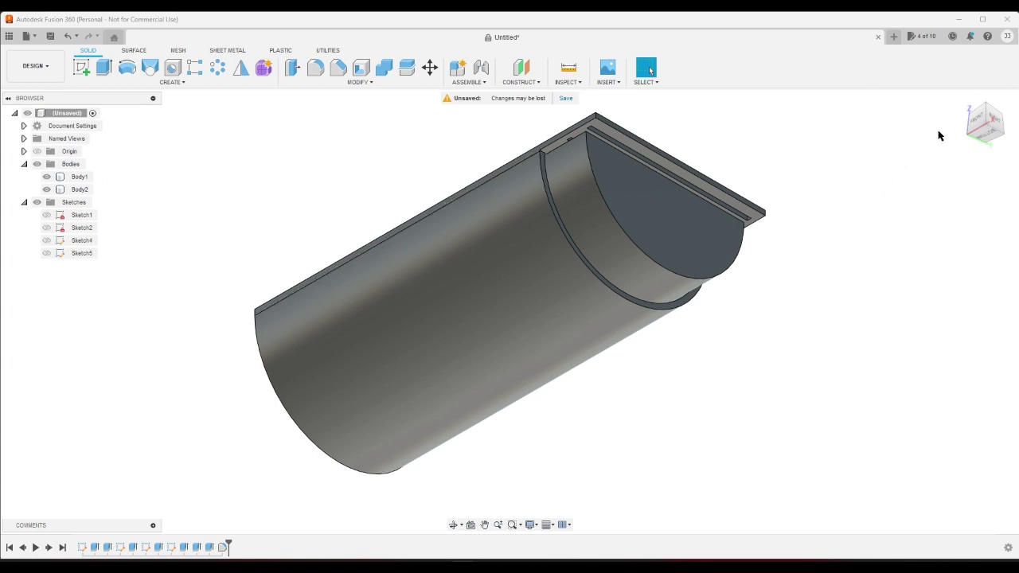
drag(963, 111, 811, 261)
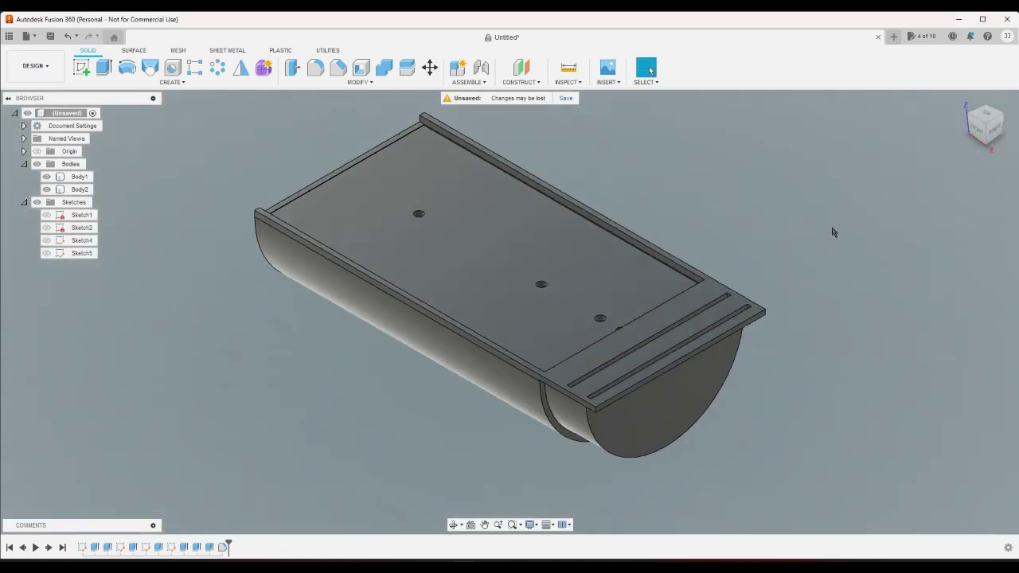
click(983, 149)
click(983, 150)
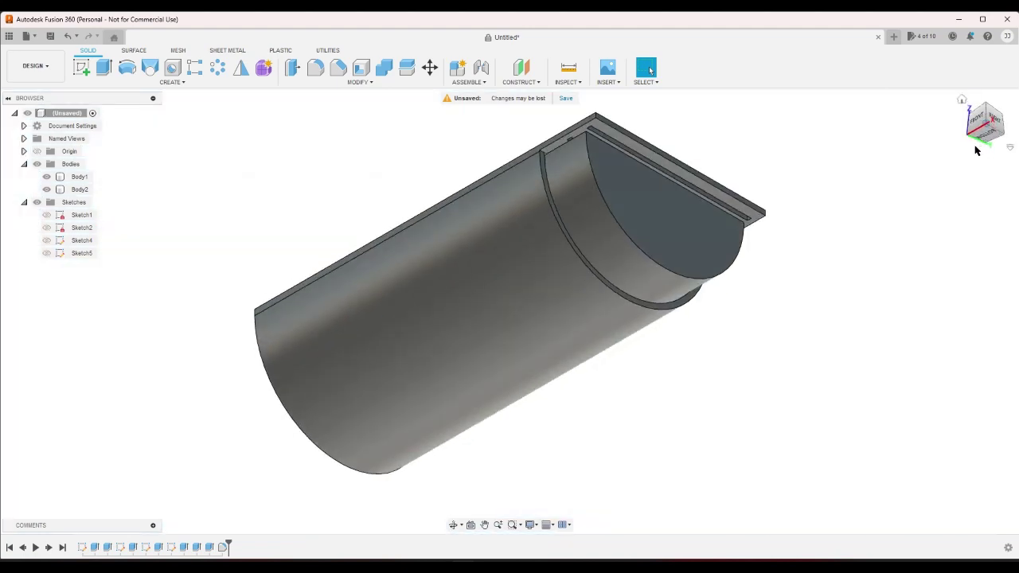
click(961, 102)
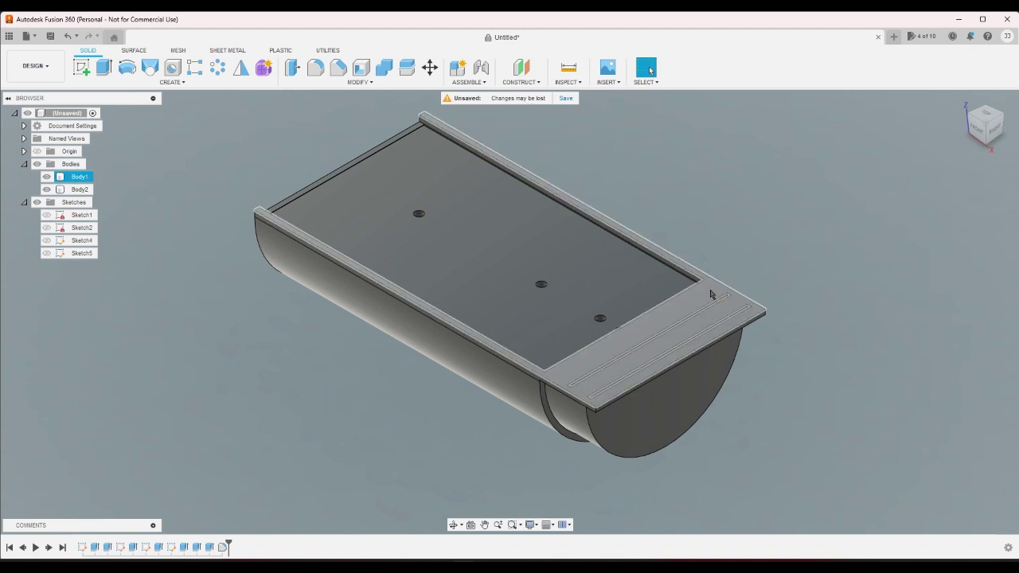
click(706, 299)
scroll(677, 334, up, 3)
scroll(652, 364, down, 3)
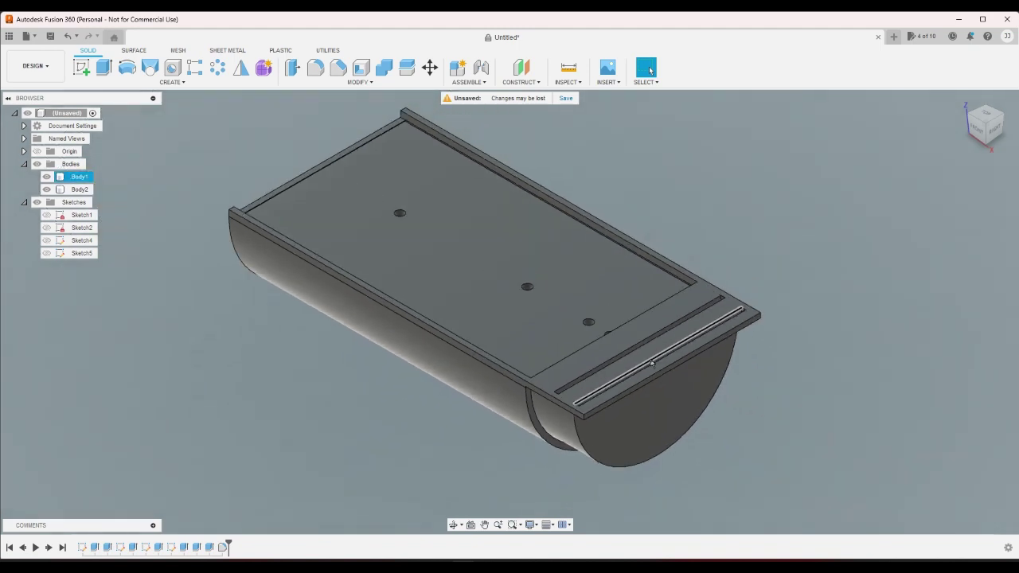
Step: Hide the sliding insert, inspect the rounded peg beneath the end extension from below, and show the insert again in the home view
click(49, 190)
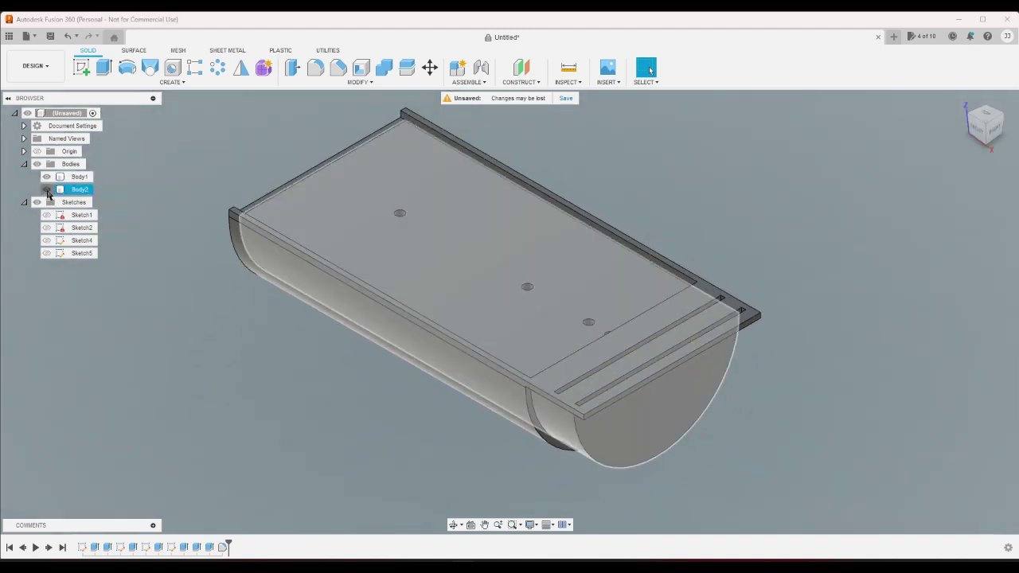
click(47, 191)
drag(984, 142, 736, 260)
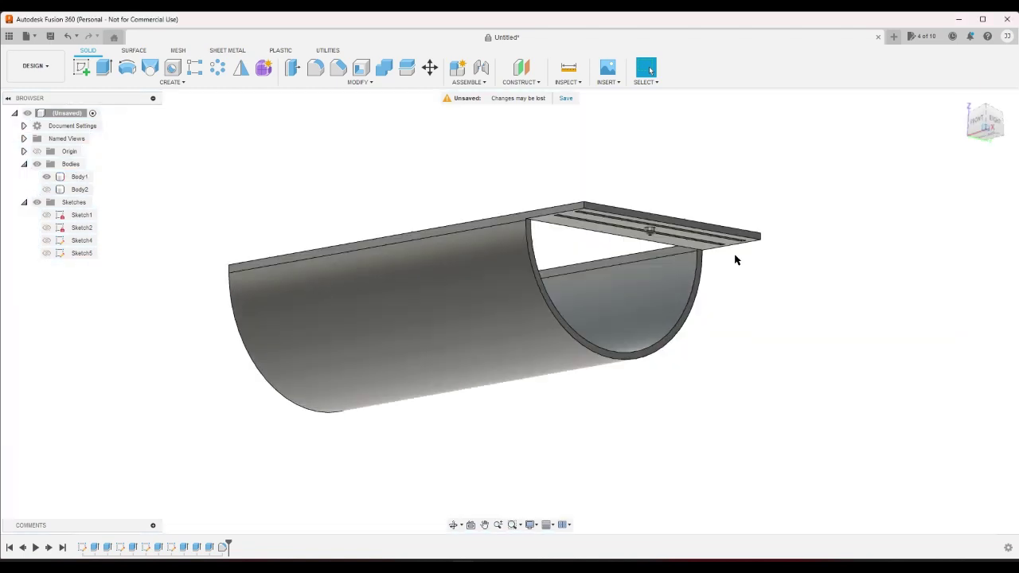
scroll(736, 260, up, 4)
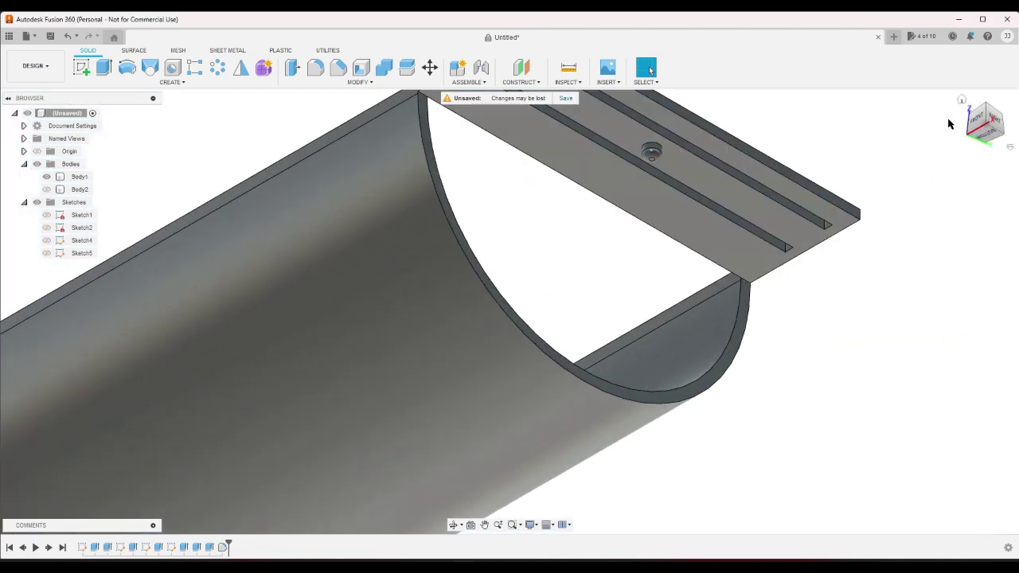
click(962, 99)
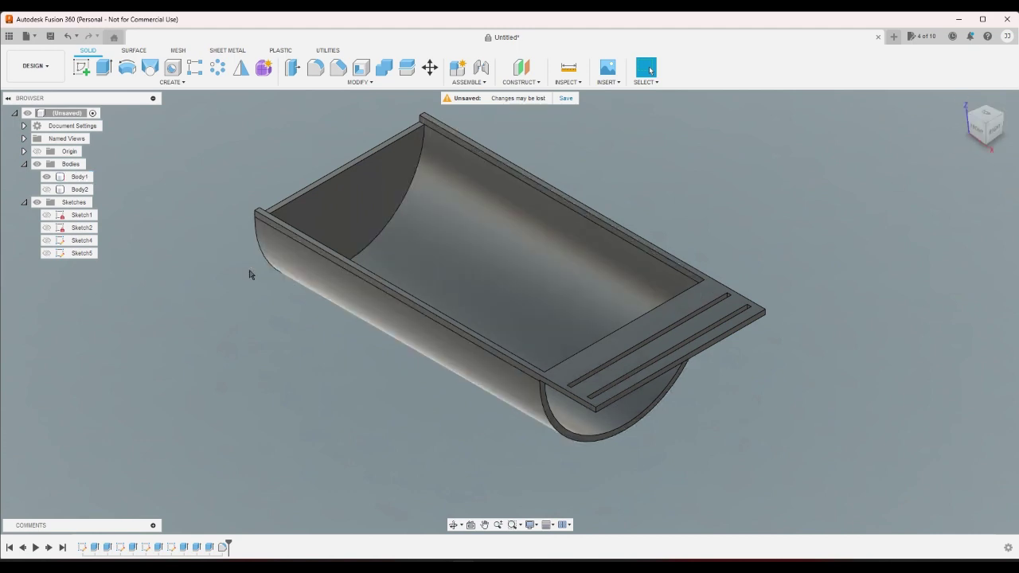
click(47, 190)
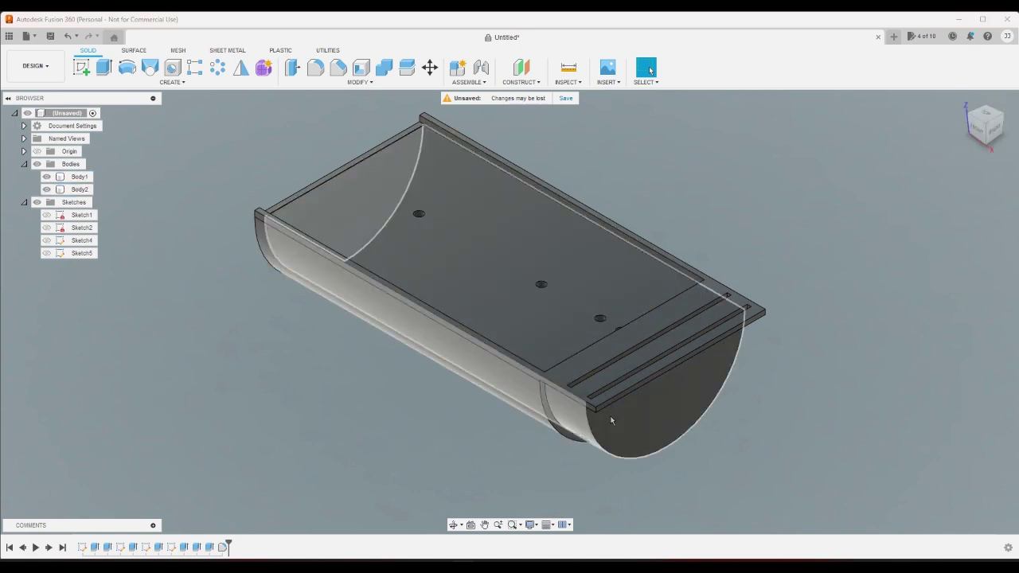
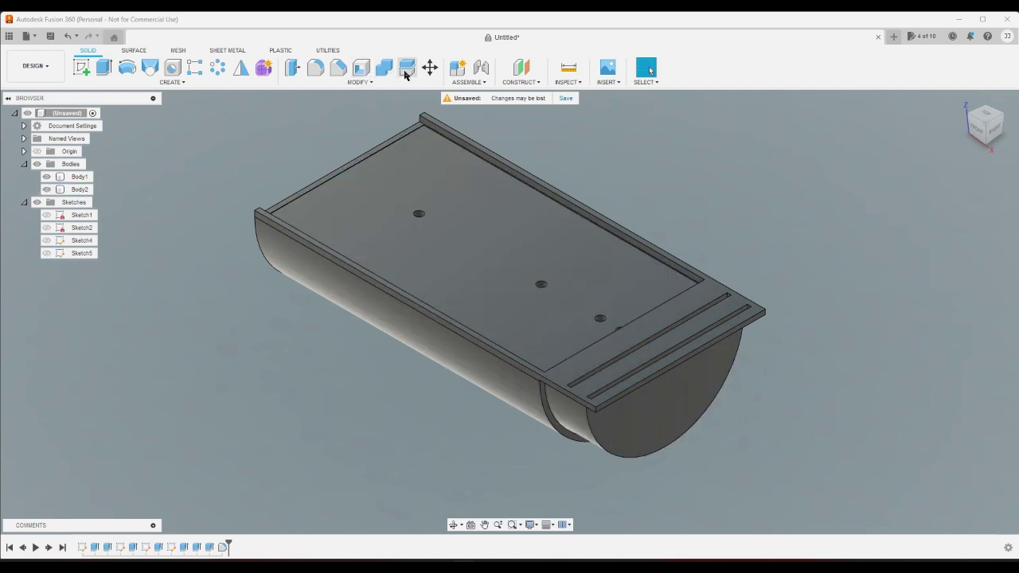
Step: Move the sliding insert lengthwise out through the half-round body's open end to test its travel, and undo the move
click(429, 70)
click(439, 164)
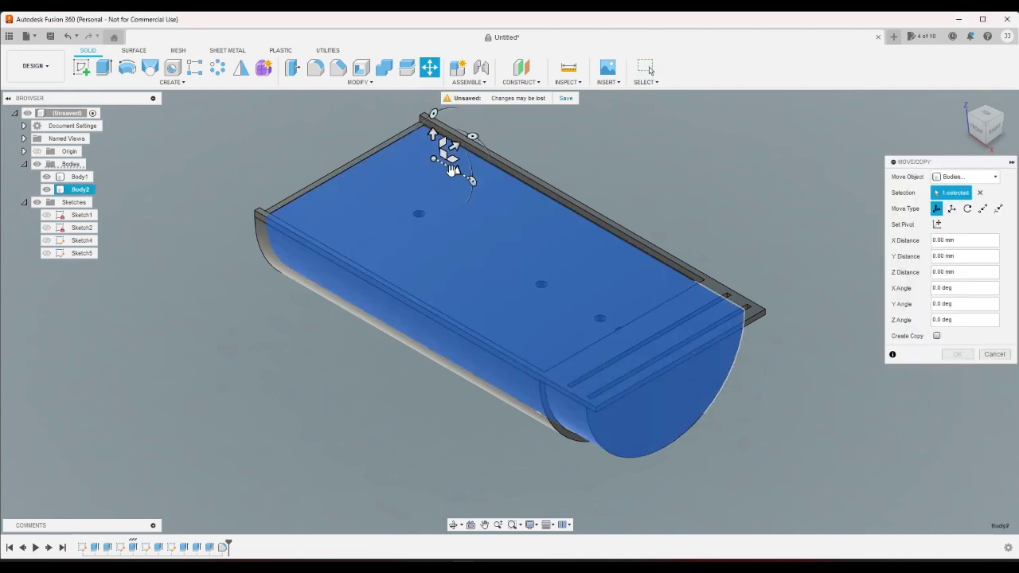
drag(446, 142, 714, 317)
click(958, 355)
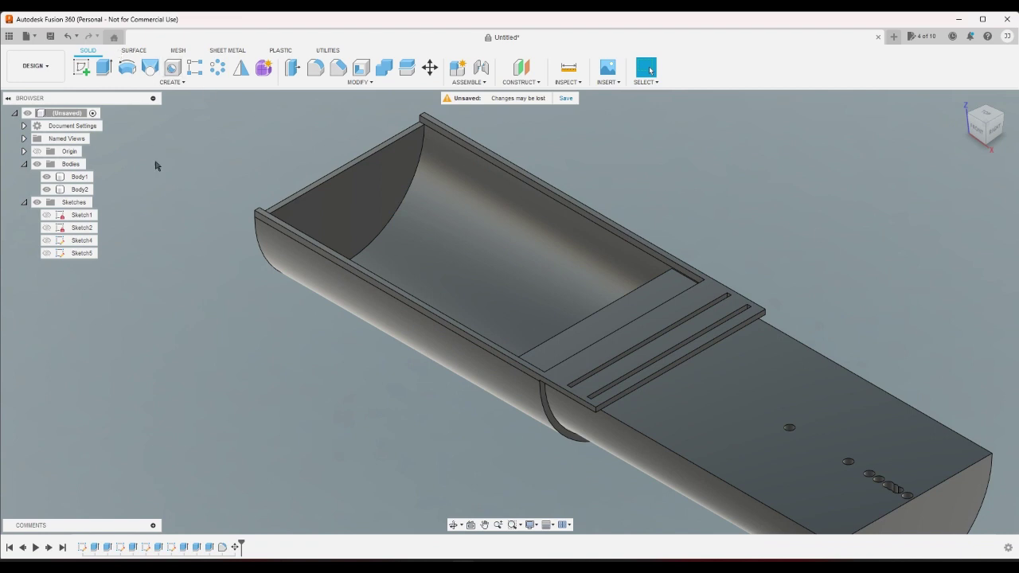
key(ctrl+z)
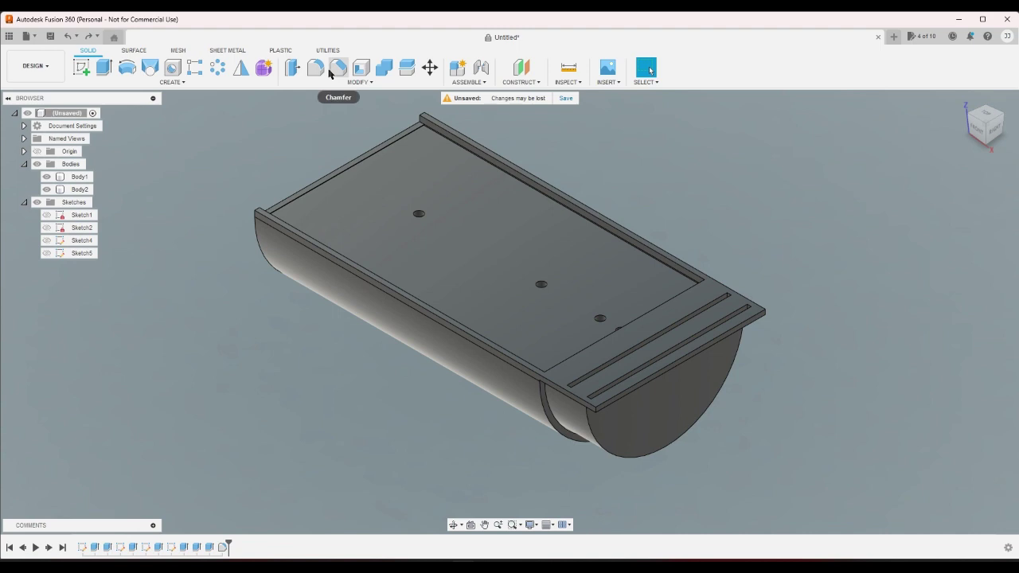
Step: Create a new sketch on the outer face of the half-round body's front side wall and return to the home view
click(104, 68)
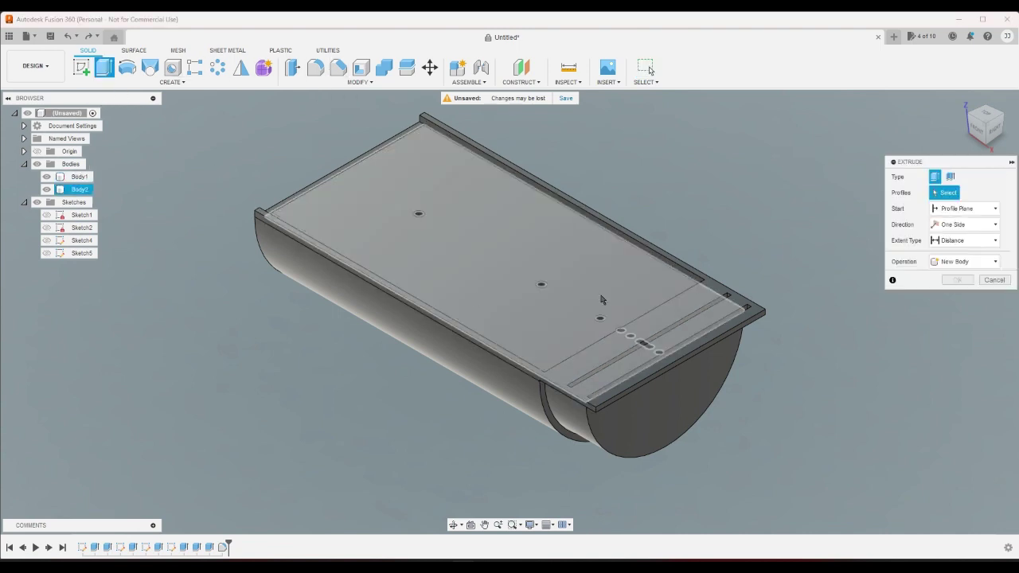
click(994, 280)
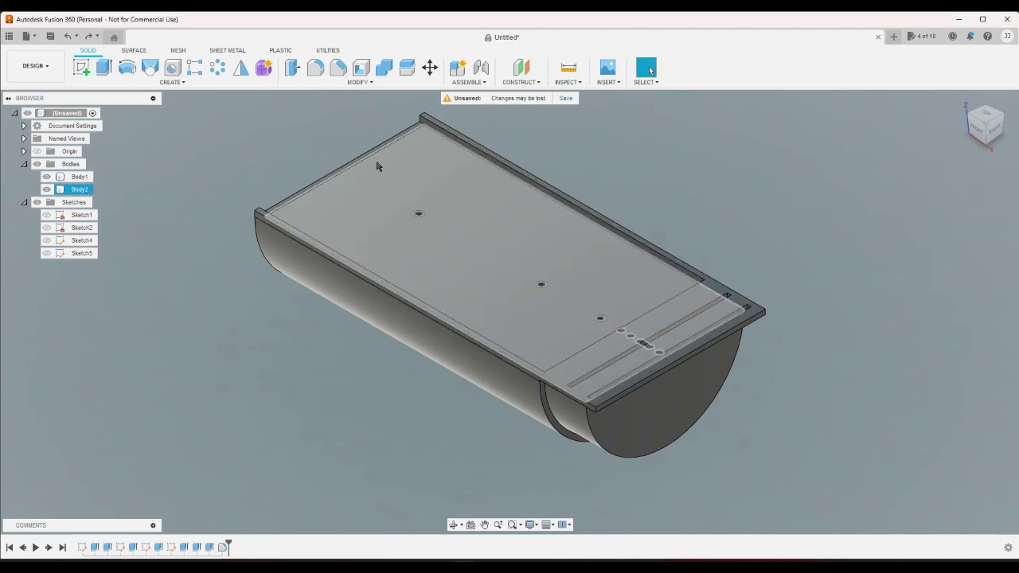
click(82, 68)
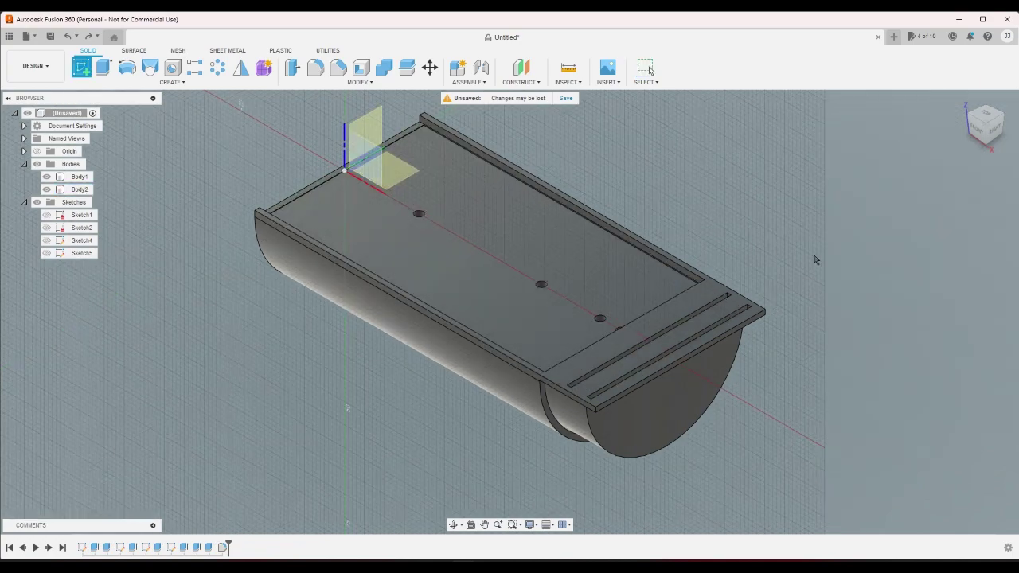
scroll(699, 282, up, 5)
click(423, 422)
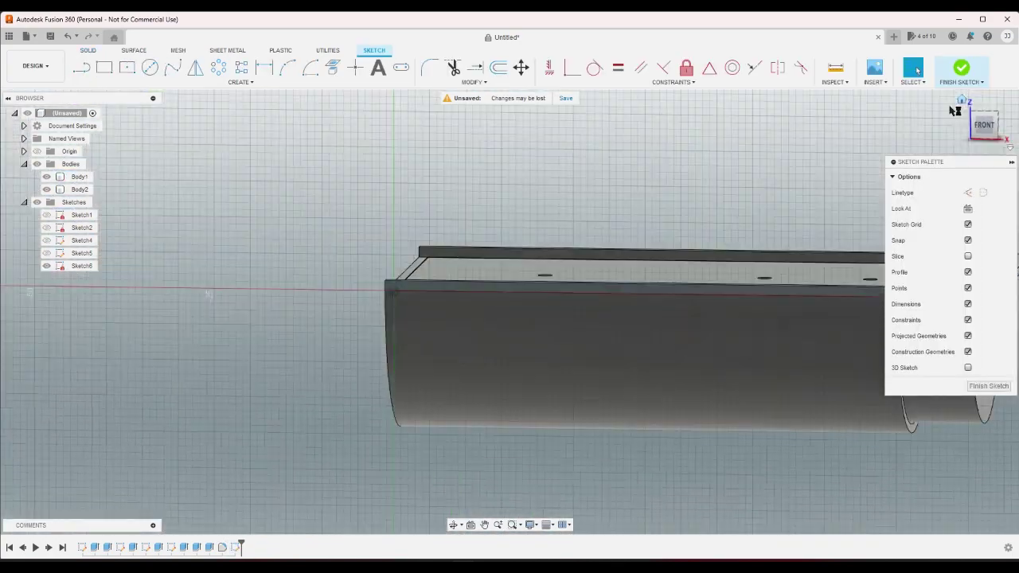
click(952, 107)
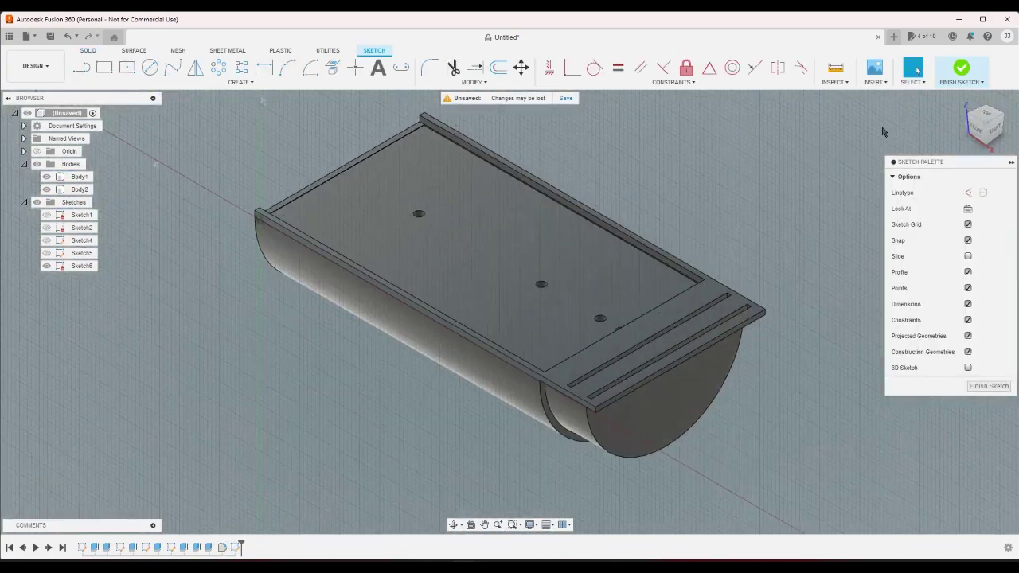
Step: Project the narrow step face at the slotted end of the recess into the current sketch and finish the sketch
click(333, 68)
click(966, 118)
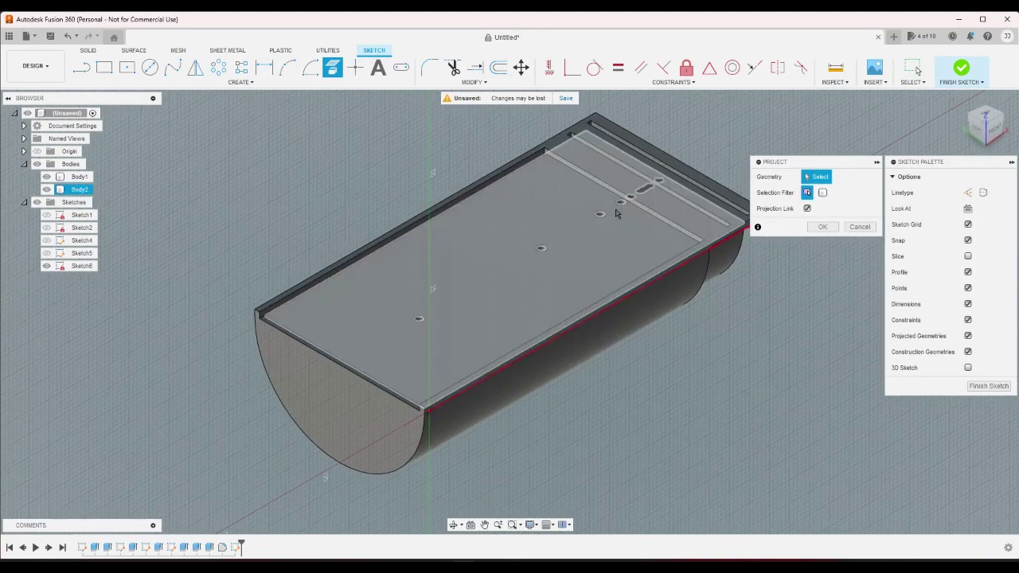
scroll(523, 157, up, 6)
click(517, 158)
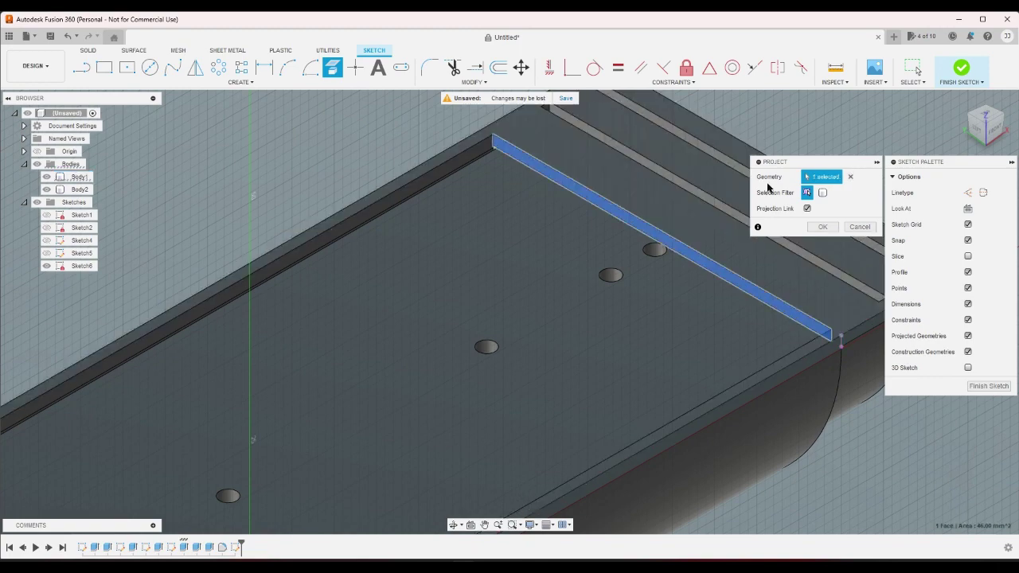
click(823, 227)
click(962, 70)
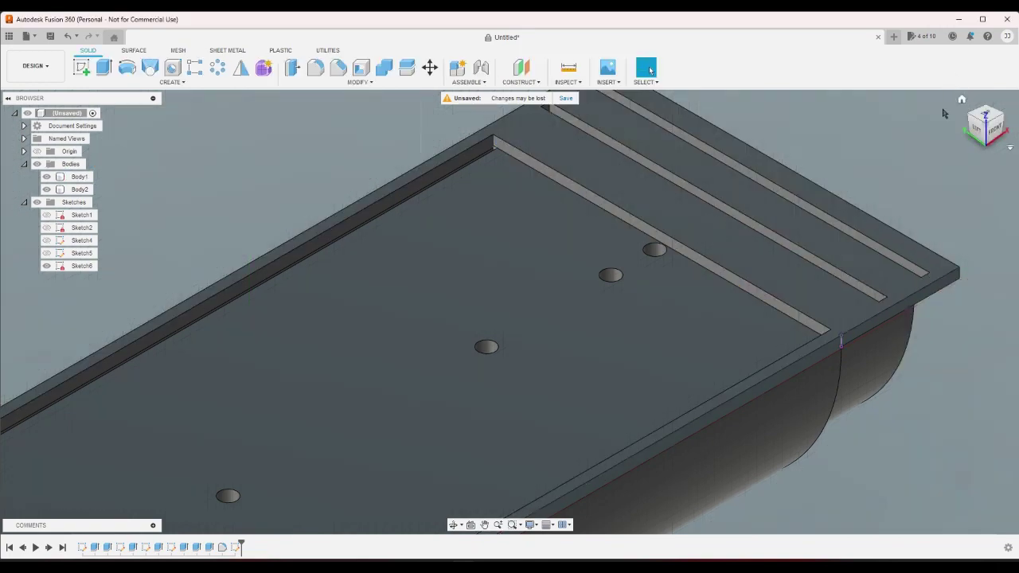
Step: Extrude the thin strip profile along the front long edge outward so the rim becomes a wider side flange joined to the body
click(963, 101)
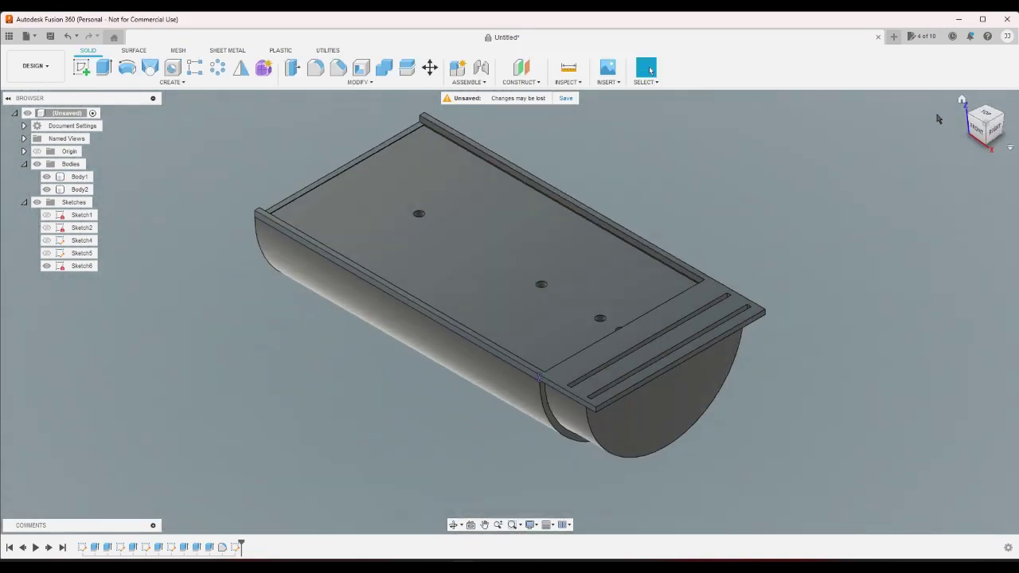
click(103, 67)
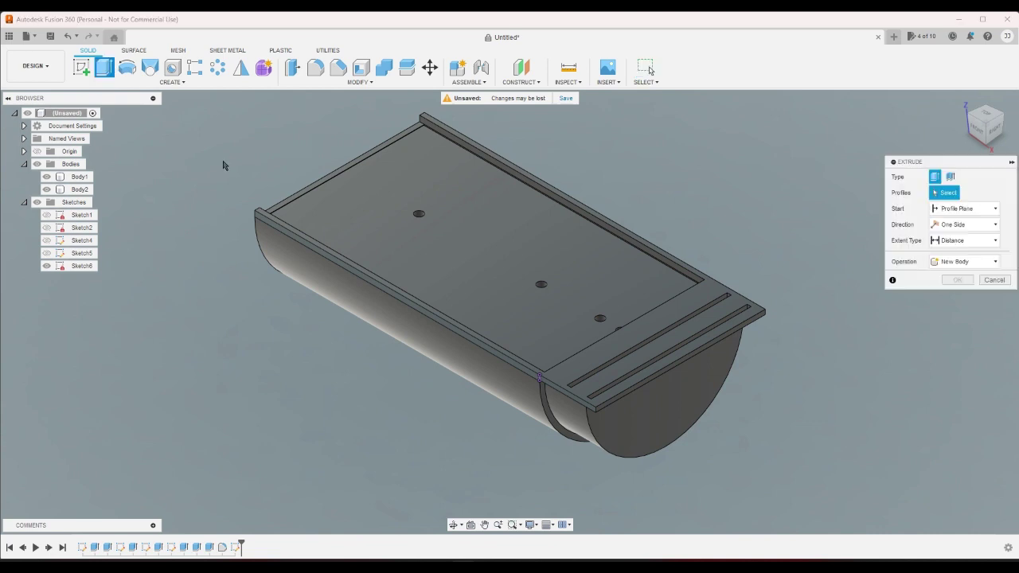
click(265, 223)
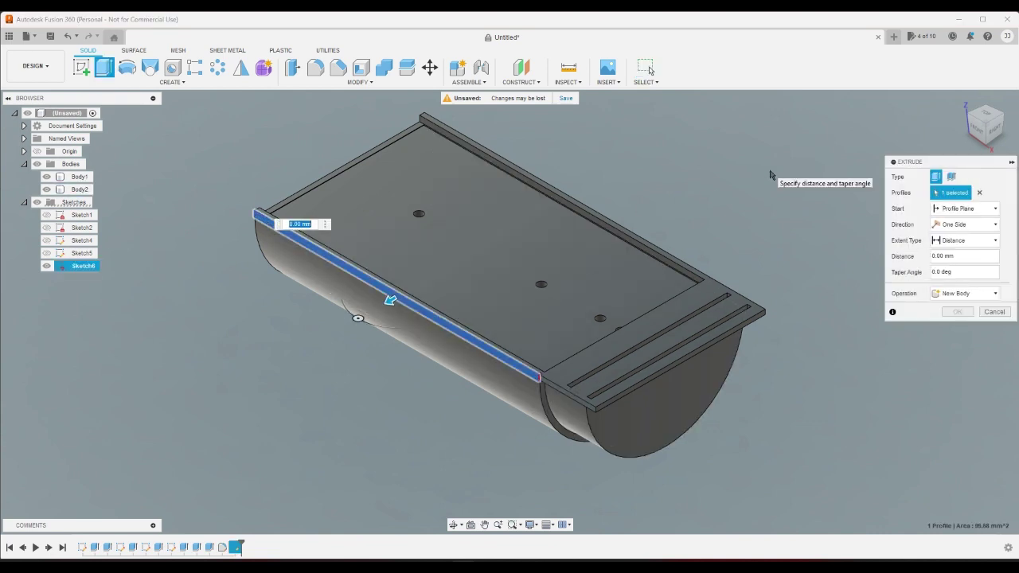
key(Escape)
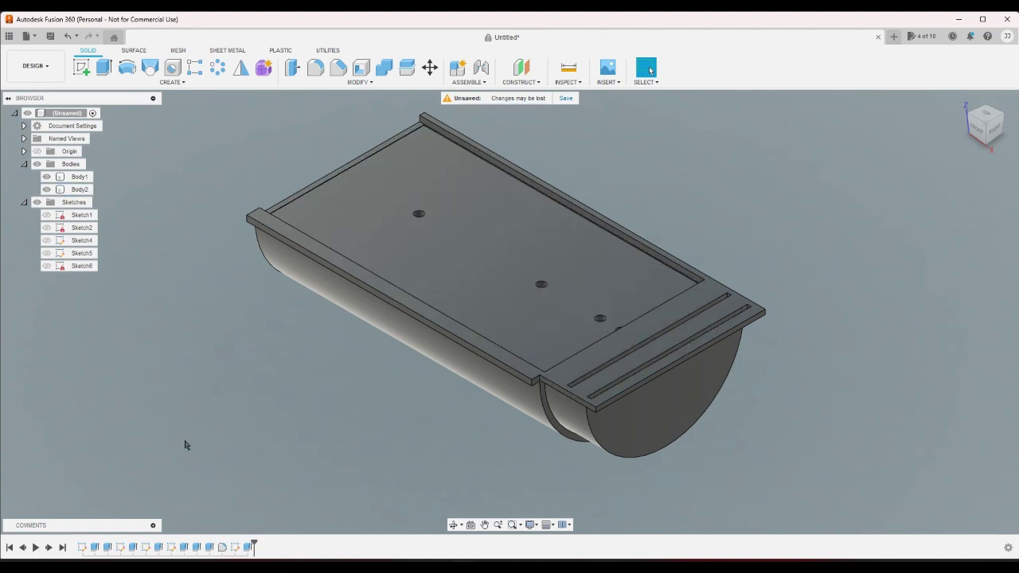
Step: Open Sketch1 to check the dimensions of its concentric circles, and return to the solid model
click(82, 548)
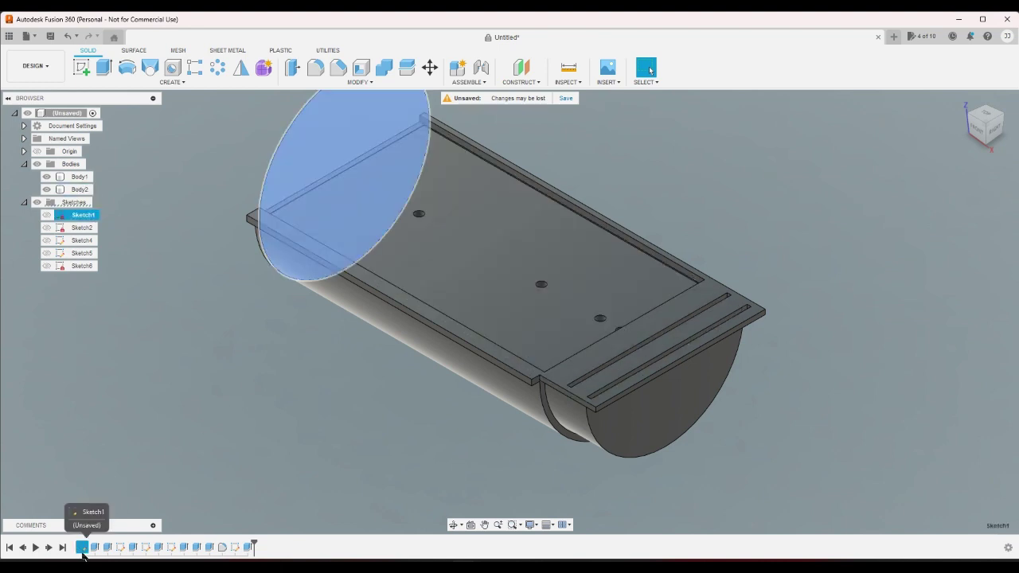
double_click(82, 548)
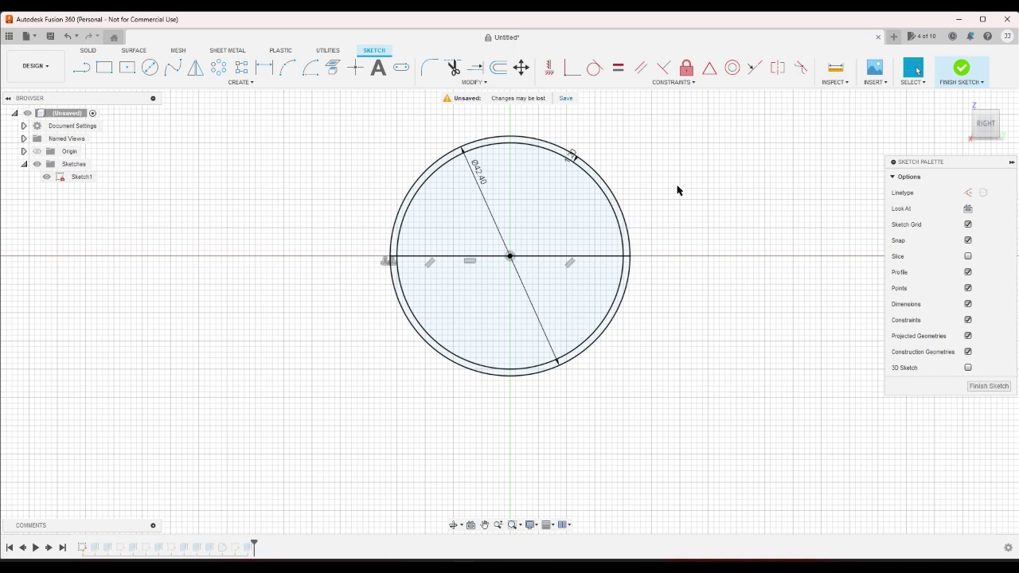
click(67, 36)
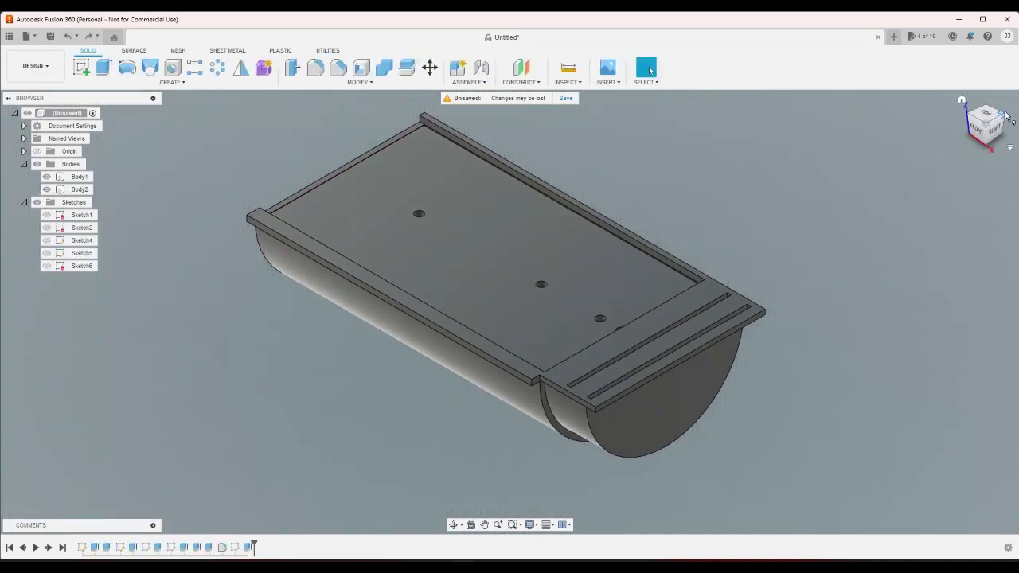
Step: Construct a midplane between the inner faces of the two long side rims
drag(1005, 116, 794, 120)
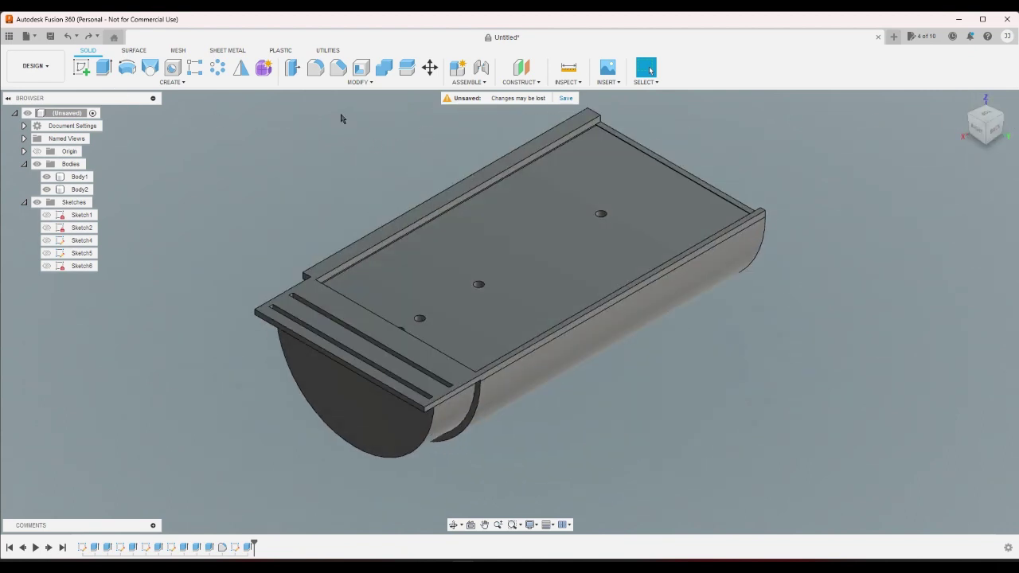
click(520, 83)
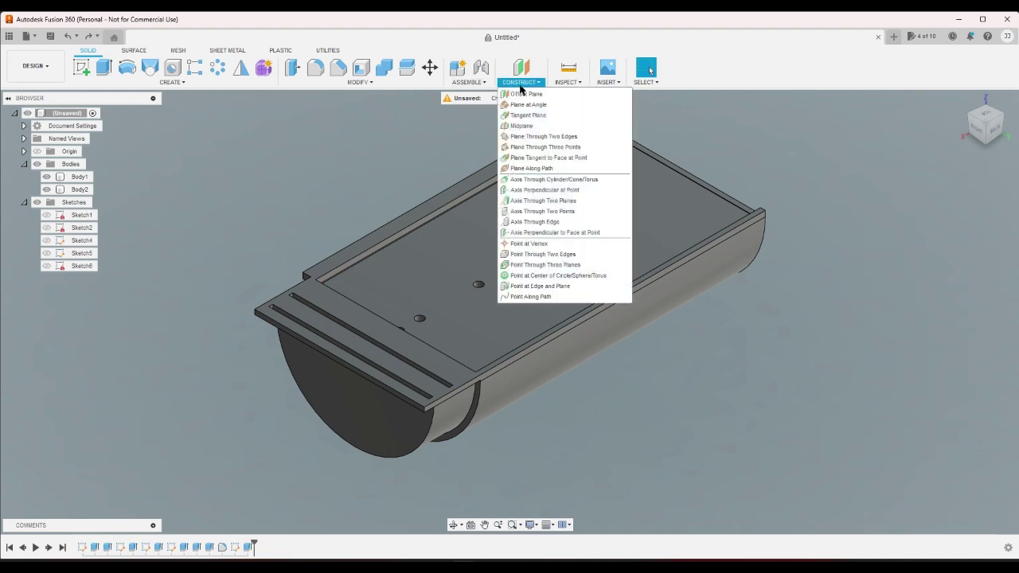
click(522, 126)
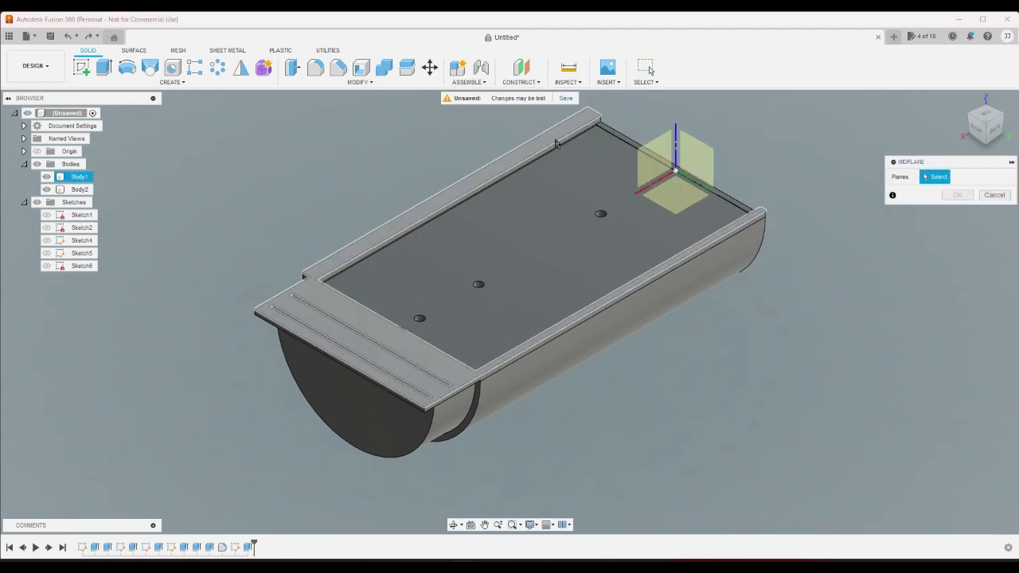
click(579, 137)
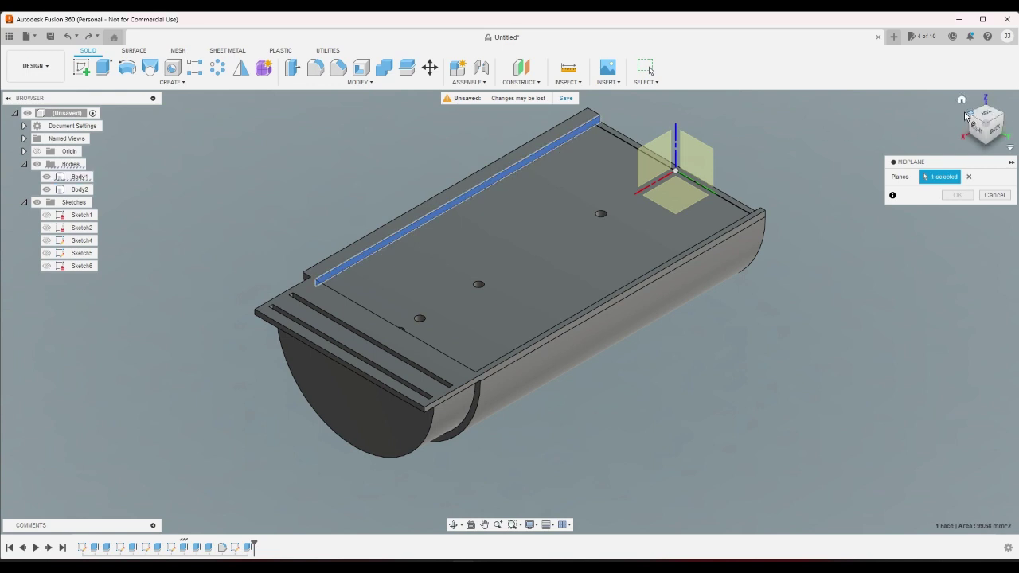
click(965, 116)
click(430, 126)
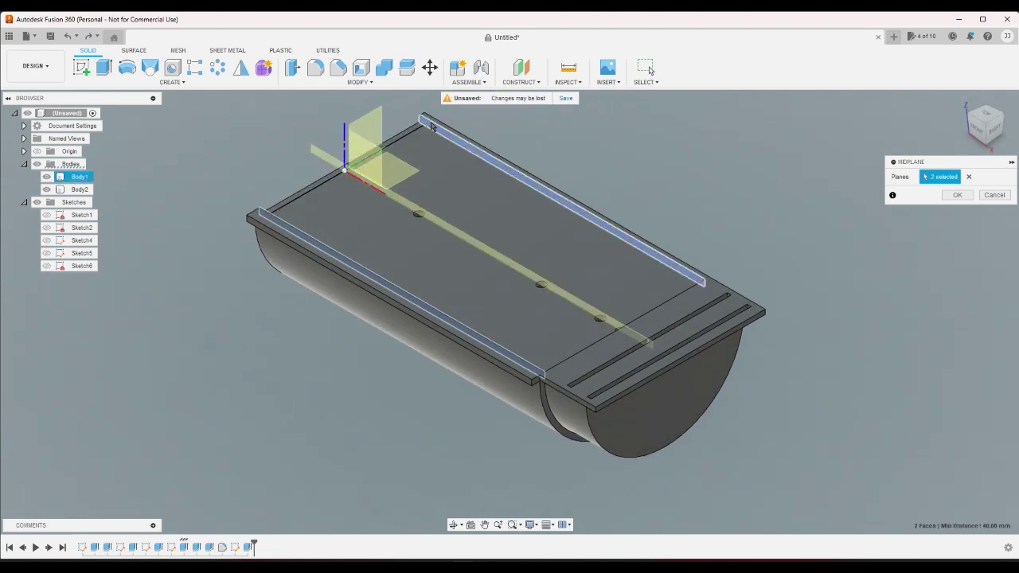
click(958, 195)
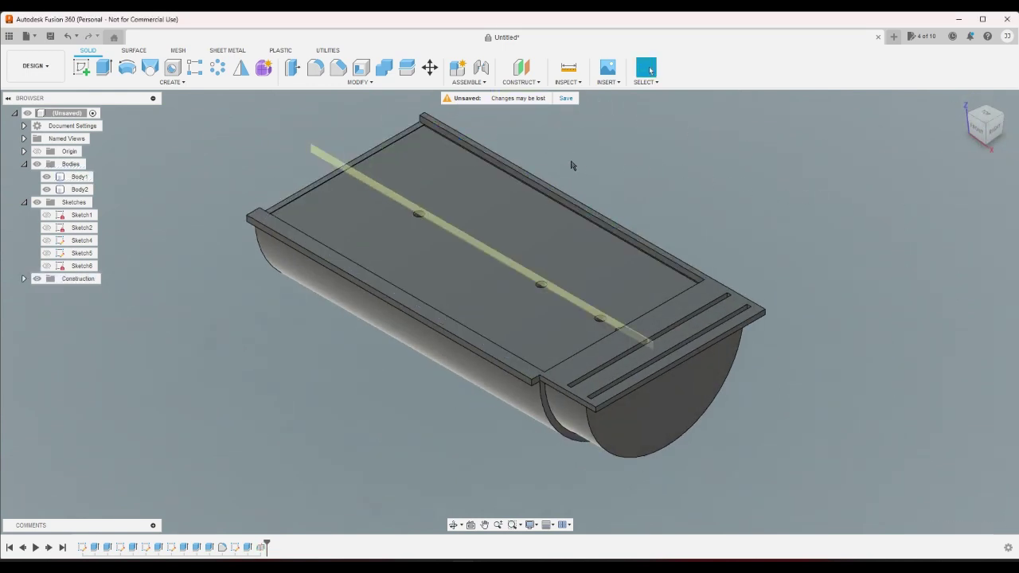
Step: Mirror the flange extrusion feature across the new midplane, keeping the Adjust compute type
click(241, 67)
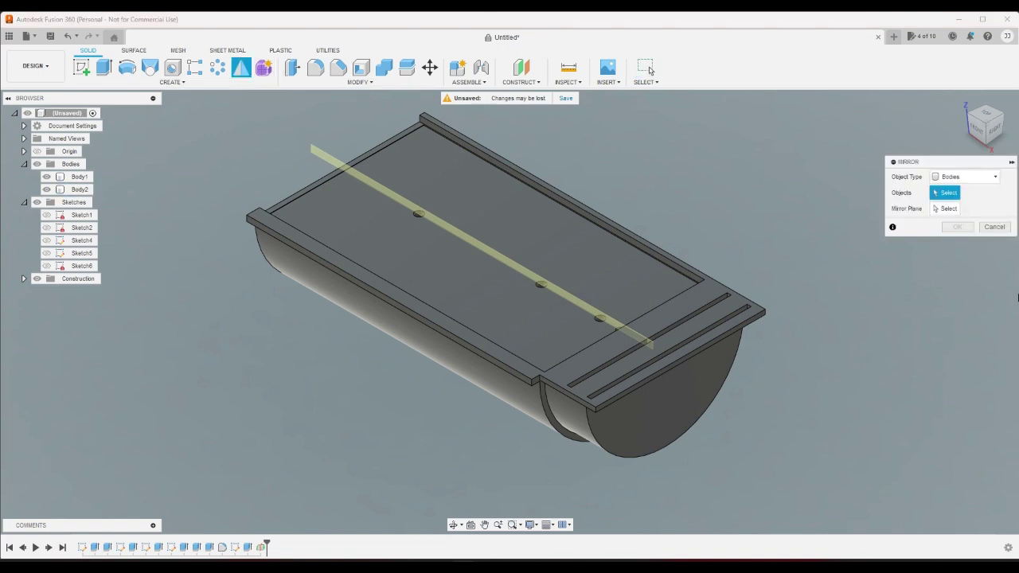
click(967, 177)
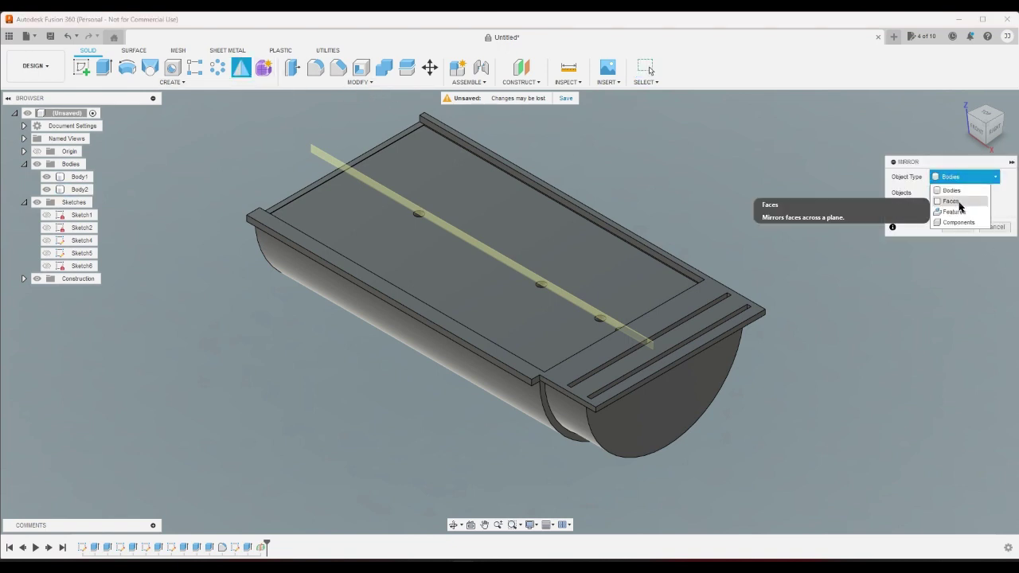
click(958, 211)
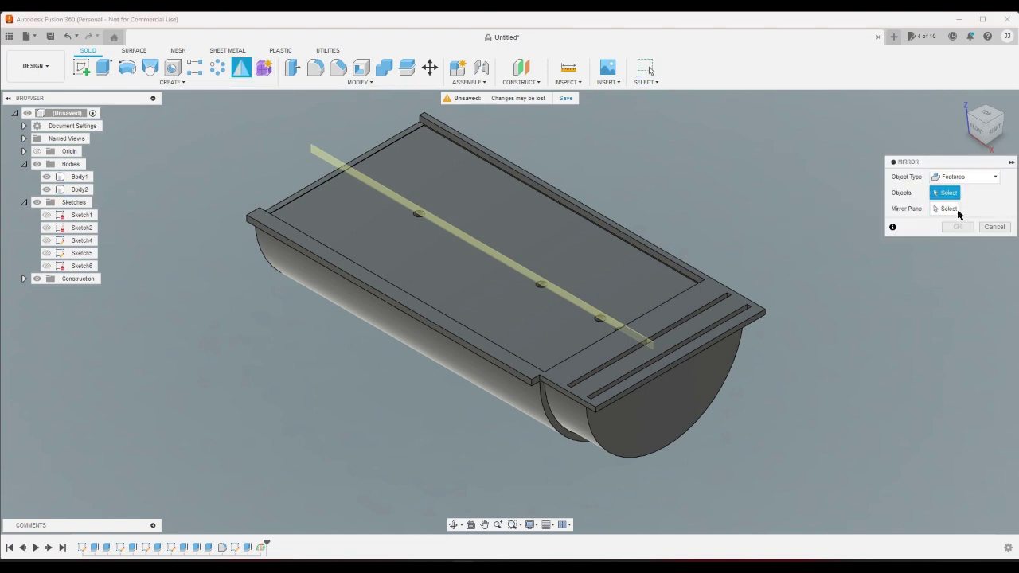
click(247, 547)
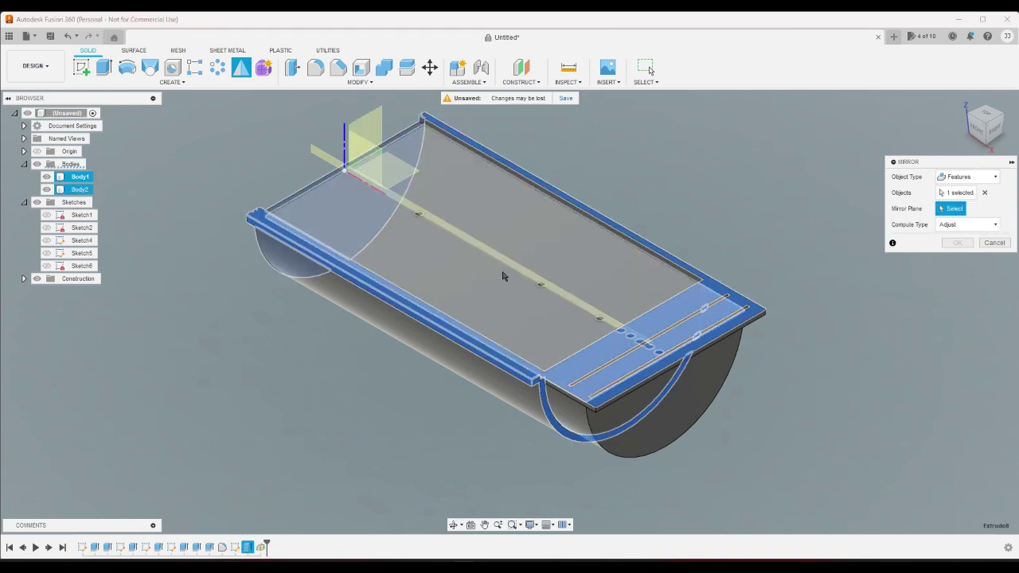
click(522, 271)
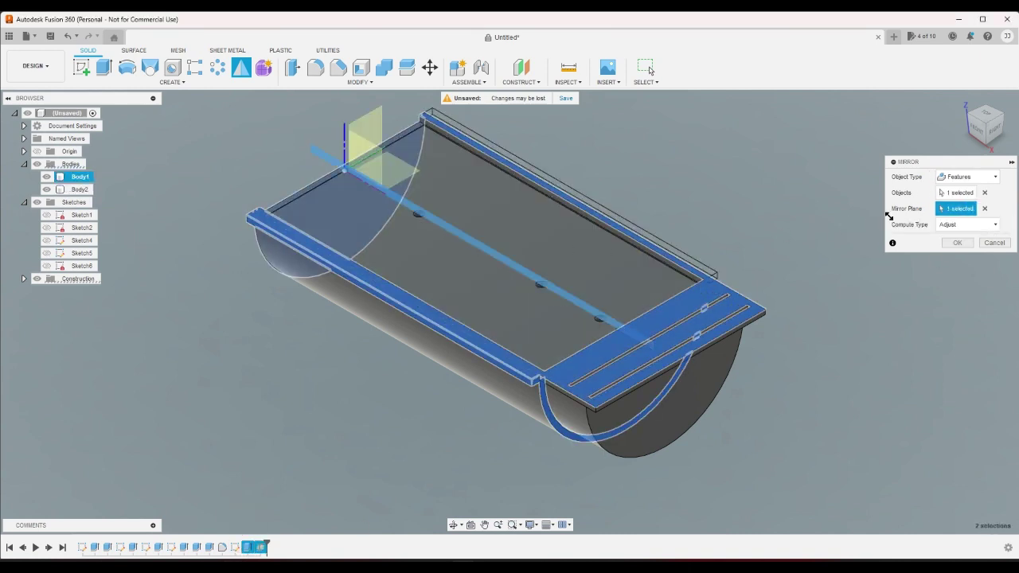
click(967, 224)
click(956, 247)
click(958, 243)
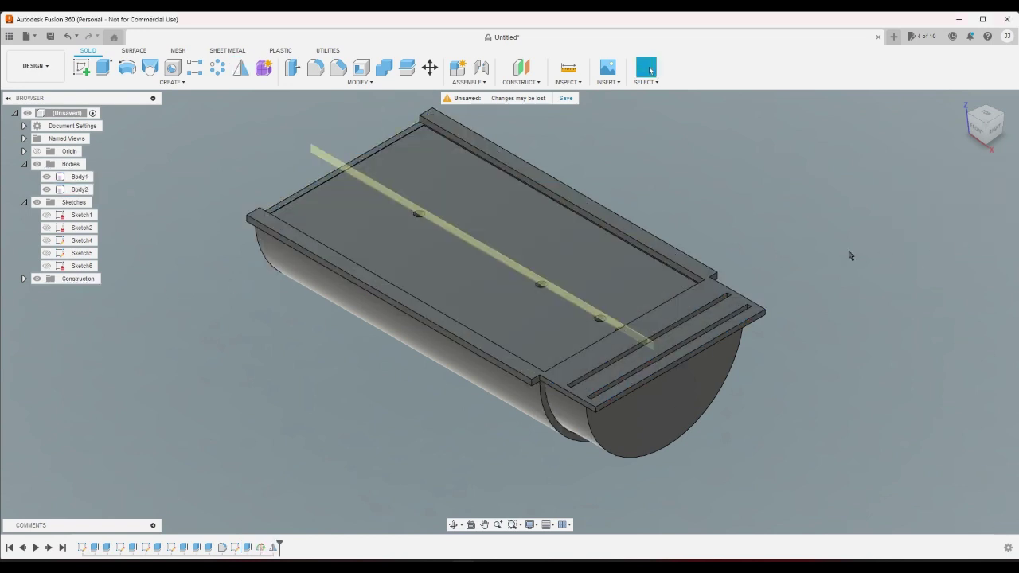
Step: Create a sketch on the step face at the slotted end of the recess and project the half-round end face with its flanges
click(81, 67)
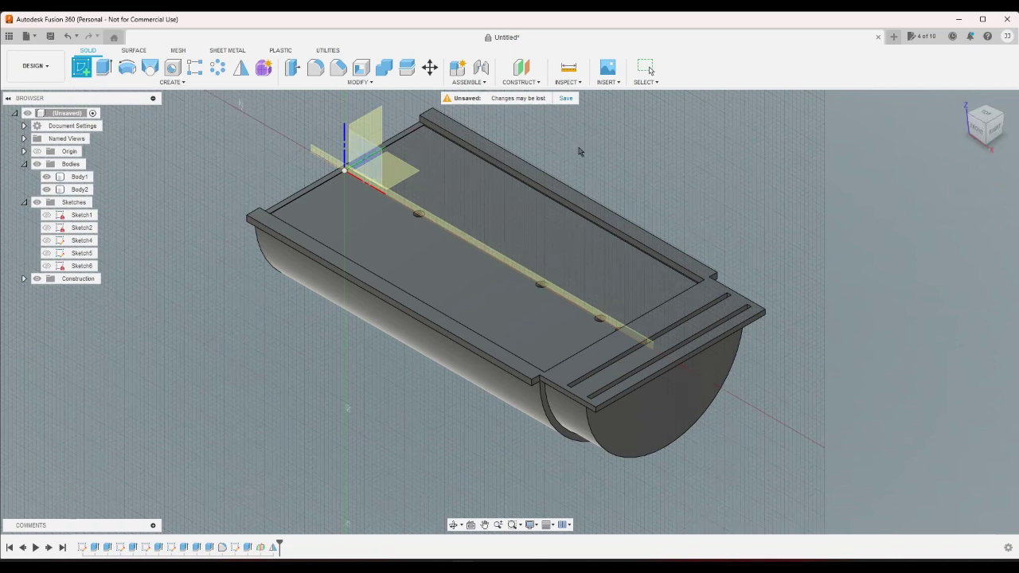
click(973, 112)
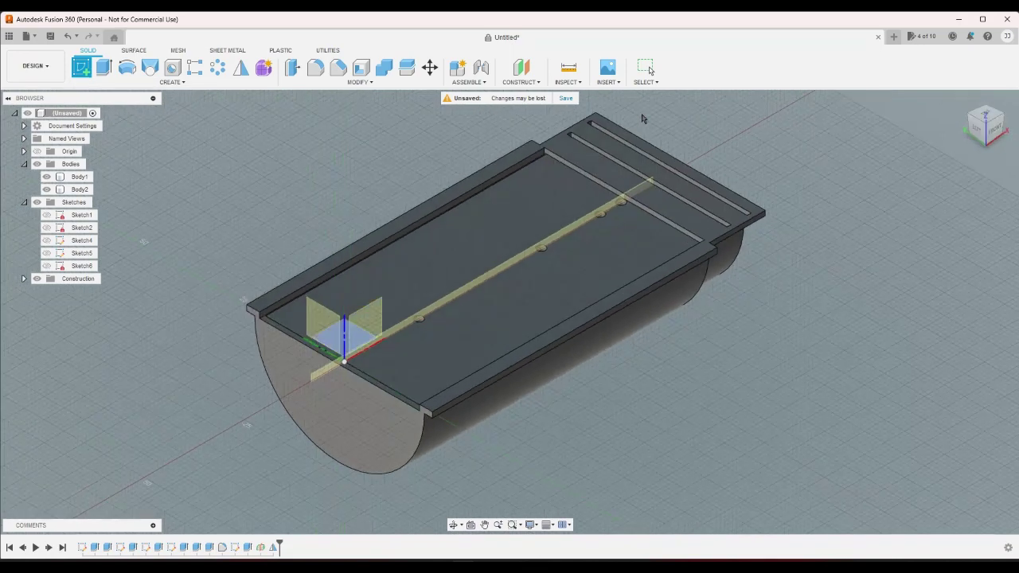
scroll(567, 138, up, 5)
click(519, 208)
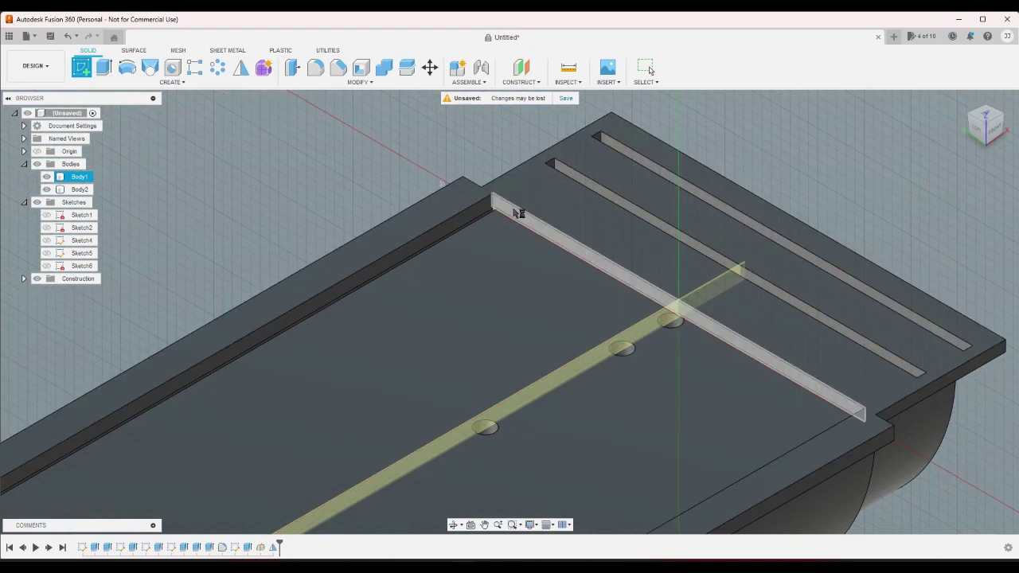
click(519, 214)
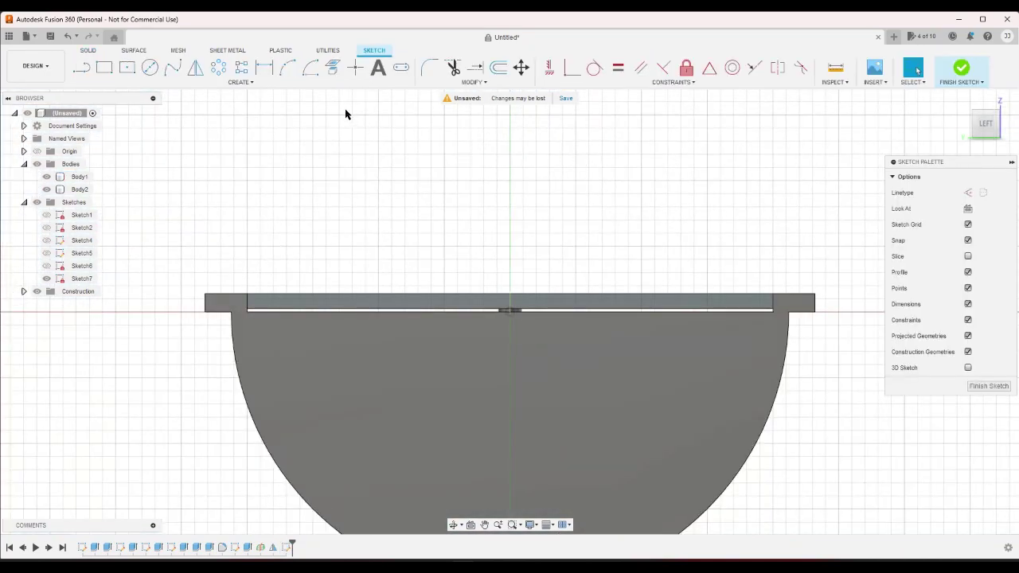
click(333, 67)
click(272, 326)
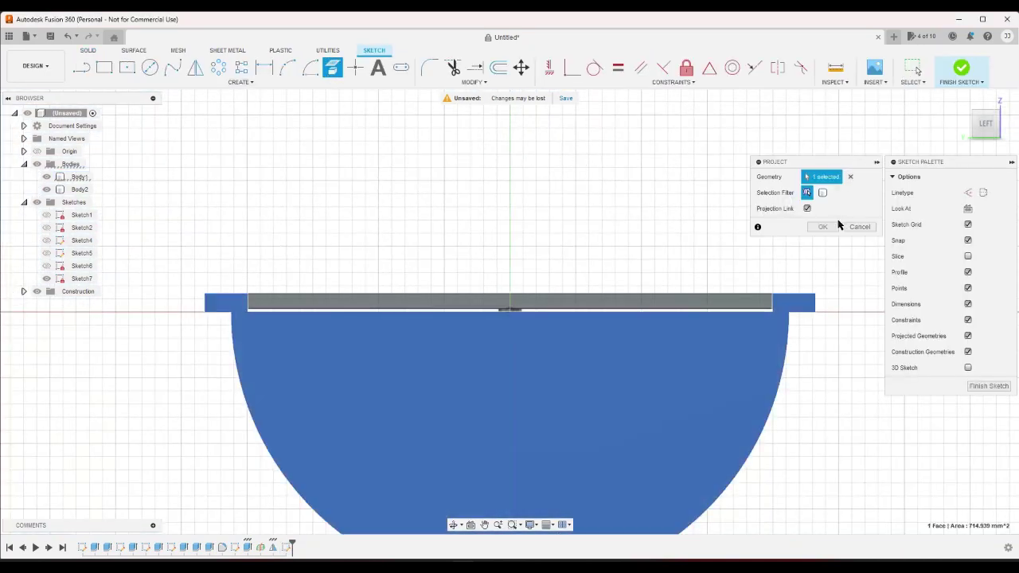
click(823, 227)
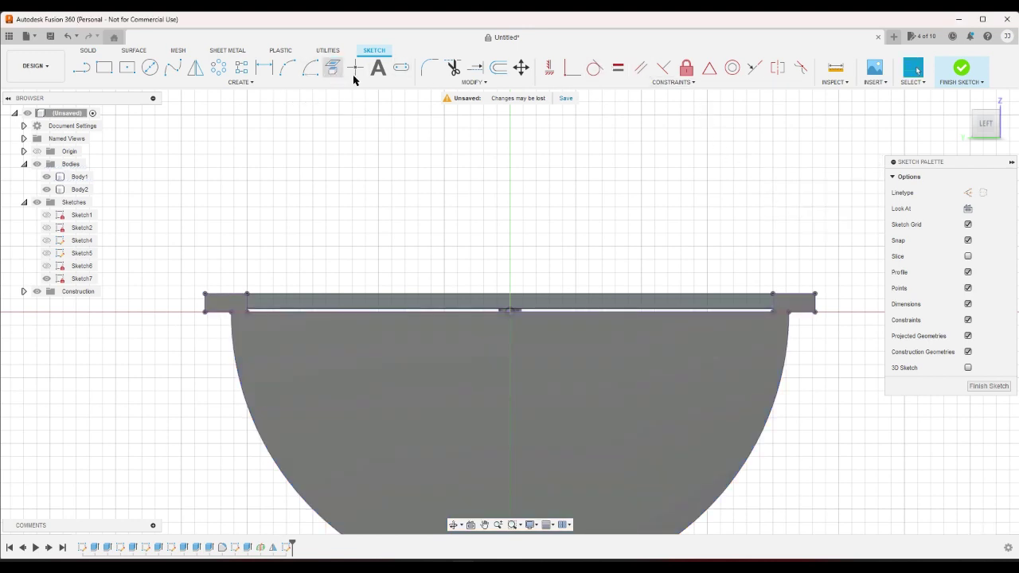
Step: Offset the projected half-round and flange outline outward by 0.25 mm
click(498, 68)
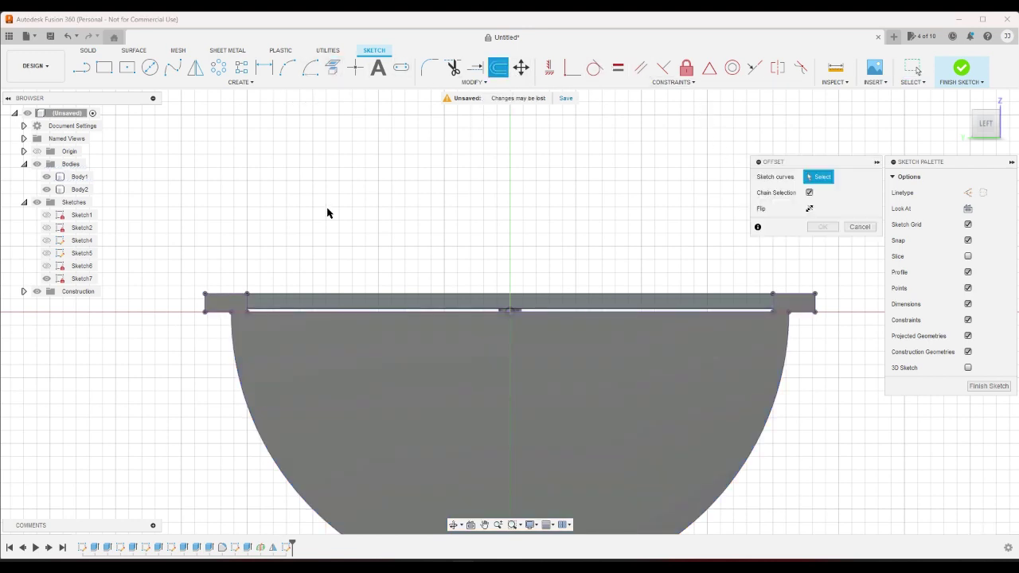
click(299, 311)
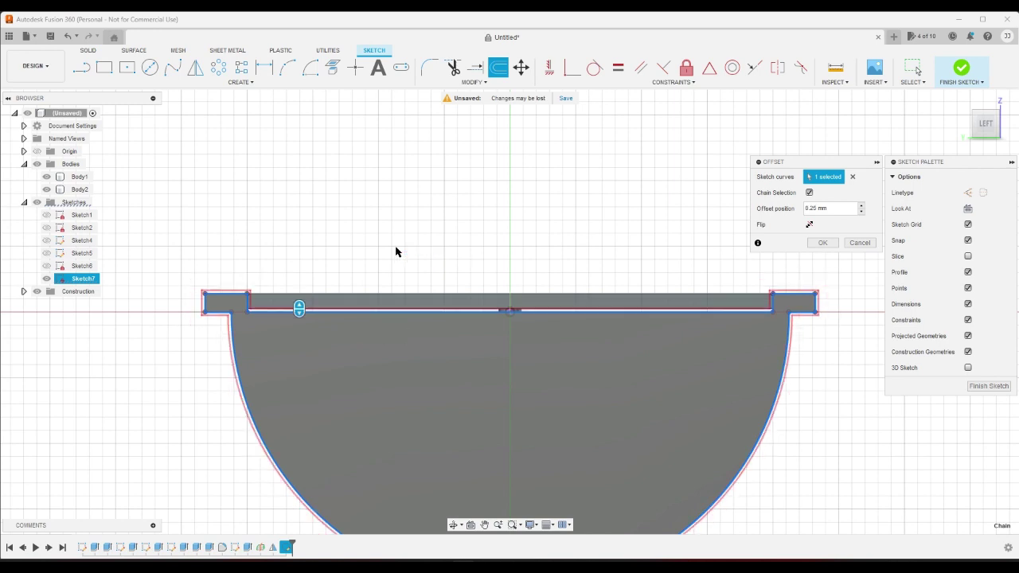
key(Return)
Step: Sketch a horizontal line about 1.3 mm outward from the left flange's lower outer offset corner and a vertical line rising from its end past the flange
key(l)
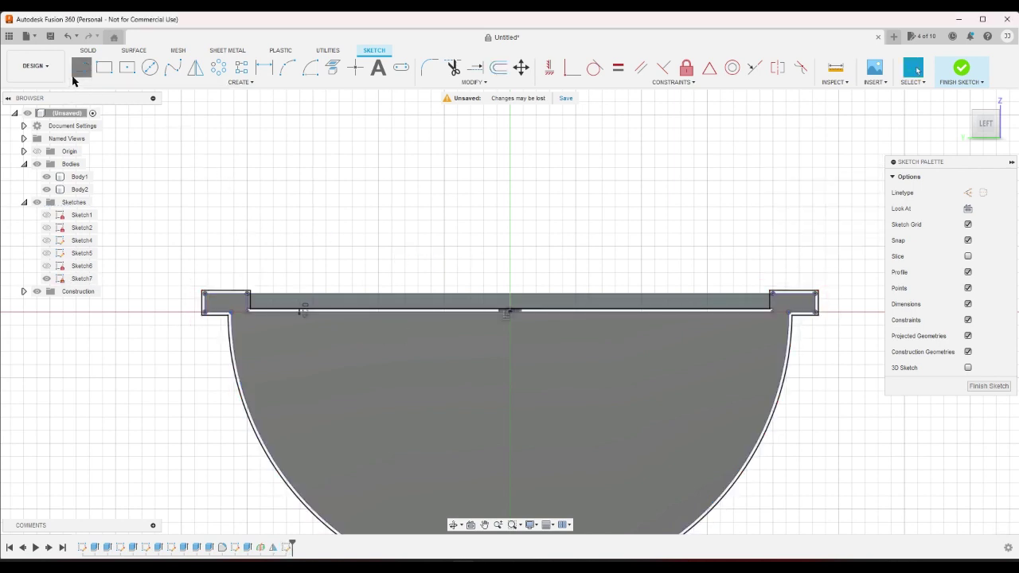
scroll(200, 319, up, 4)
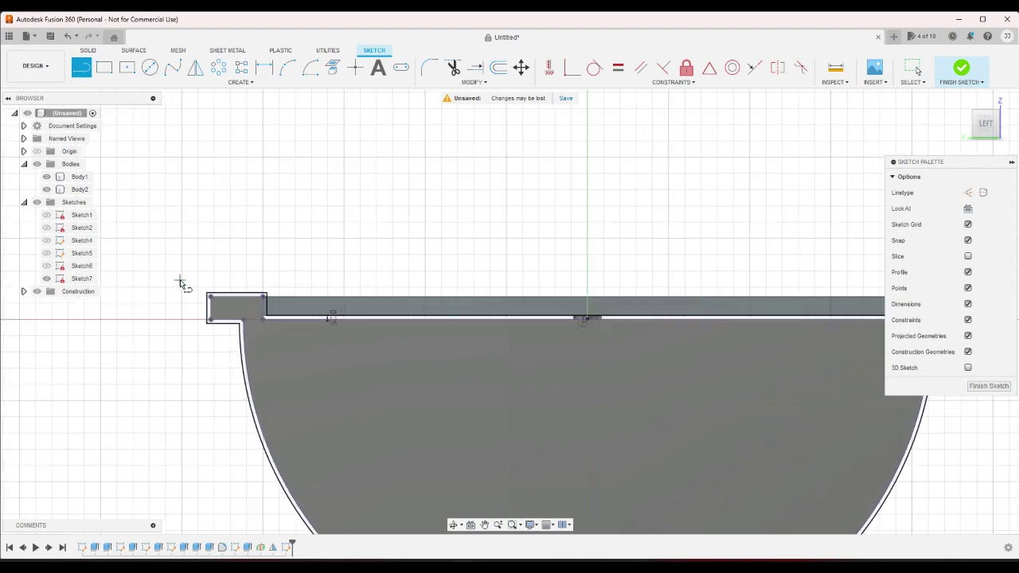
click(228, 351)
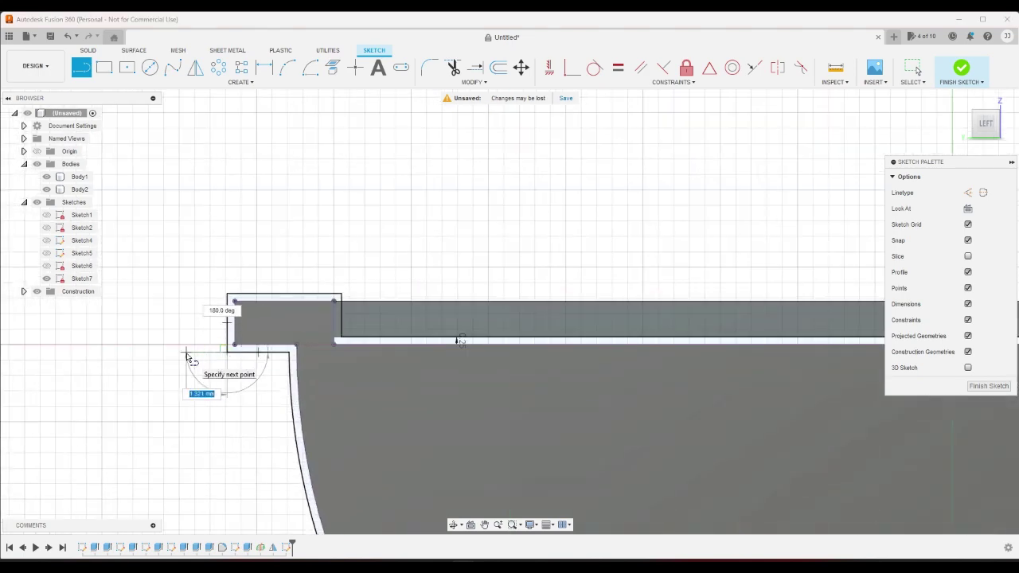
click(186, 351)
click(186, 252)
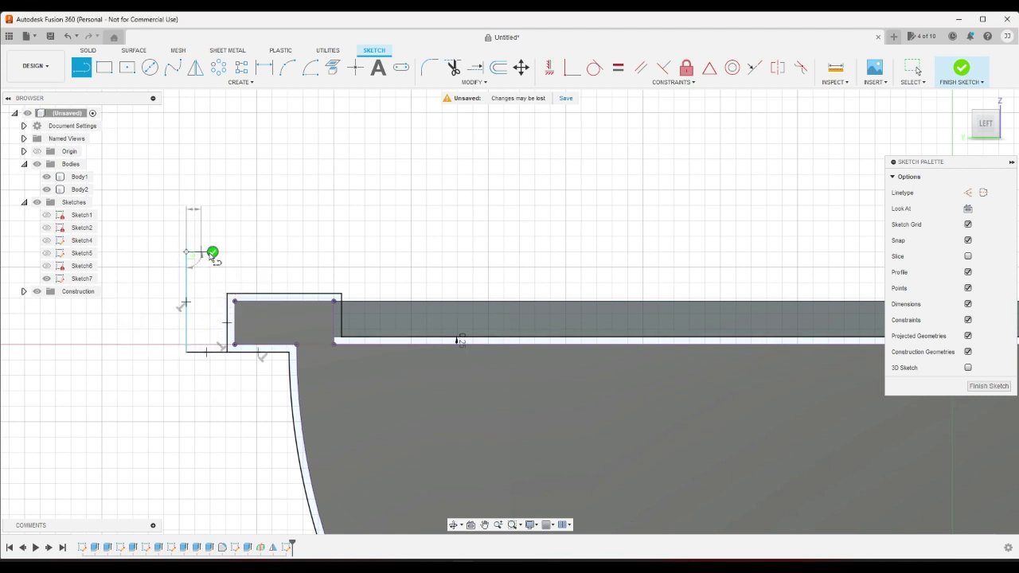
right_click(231, 239)
click(268, 237)
Step: Dimension the horizontal line beside the left flange to 1.2 mm outward from the offset corner
click(264, 67)
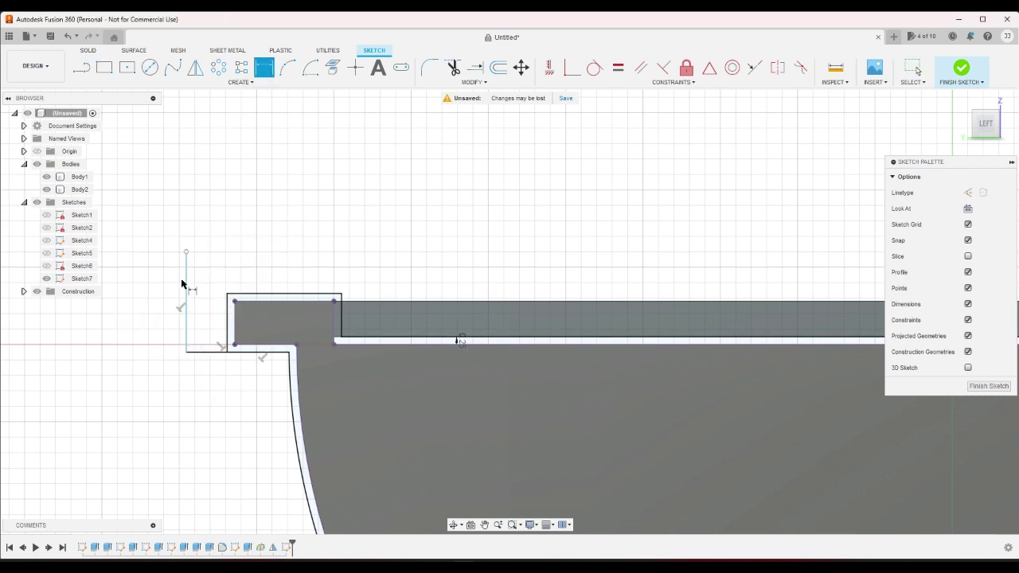
click(192, 351)
click(195, 368)
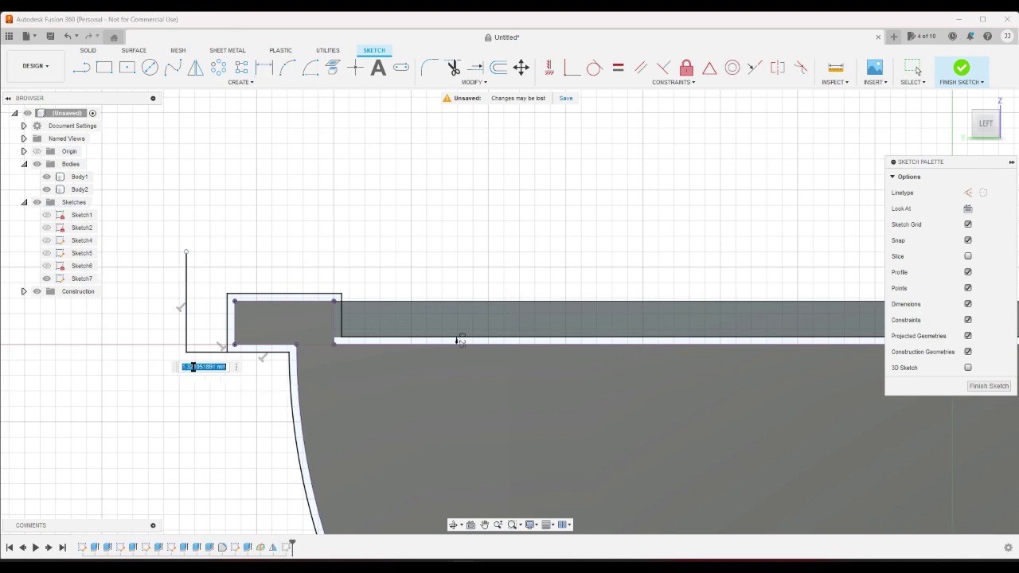
text(1.2)
key(Return)
Step: Sketch a 1.2 mm horizontal line extending outward at the right flange's lower outer offset corner
scroll(194, 354, down, 5)
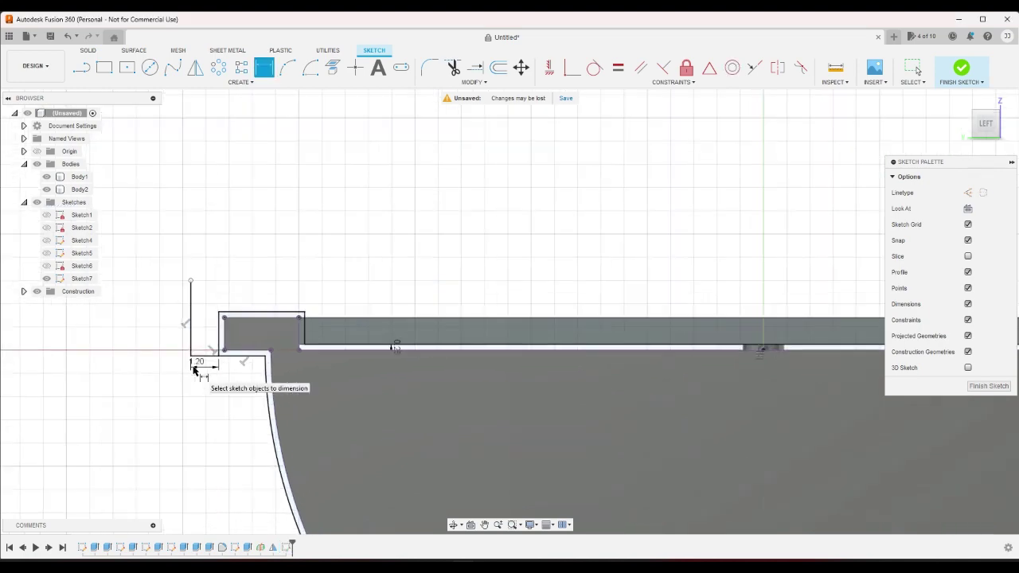
scroll(168, 313, down, 2)
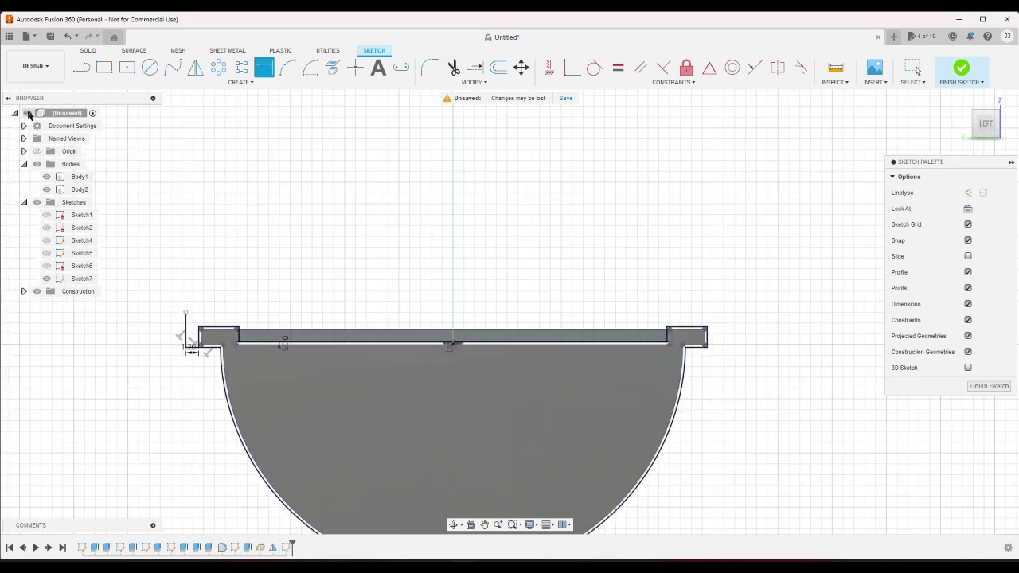
click(82, 67)
scroll(681, 317, up, 2)
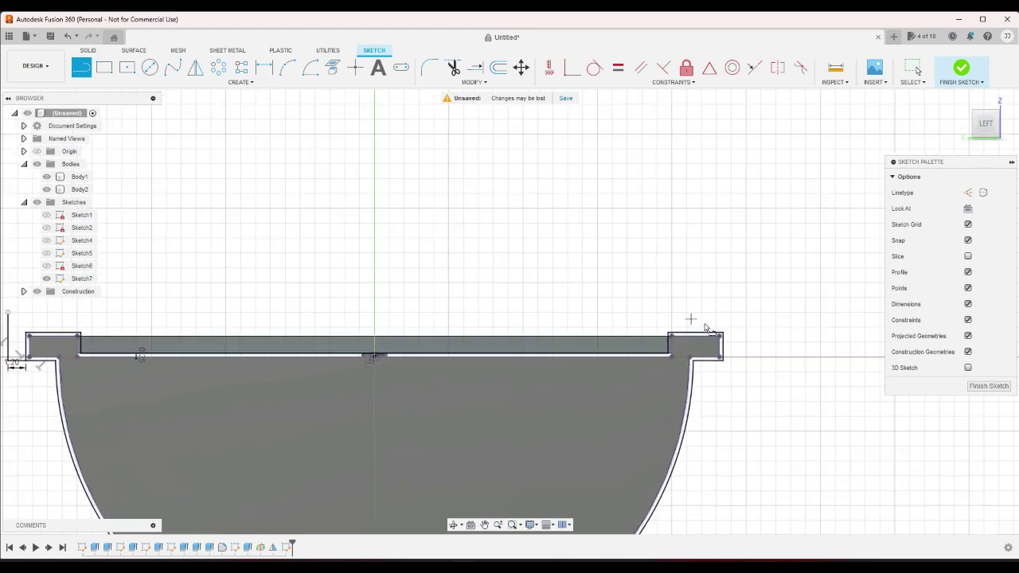
click(723, 359)
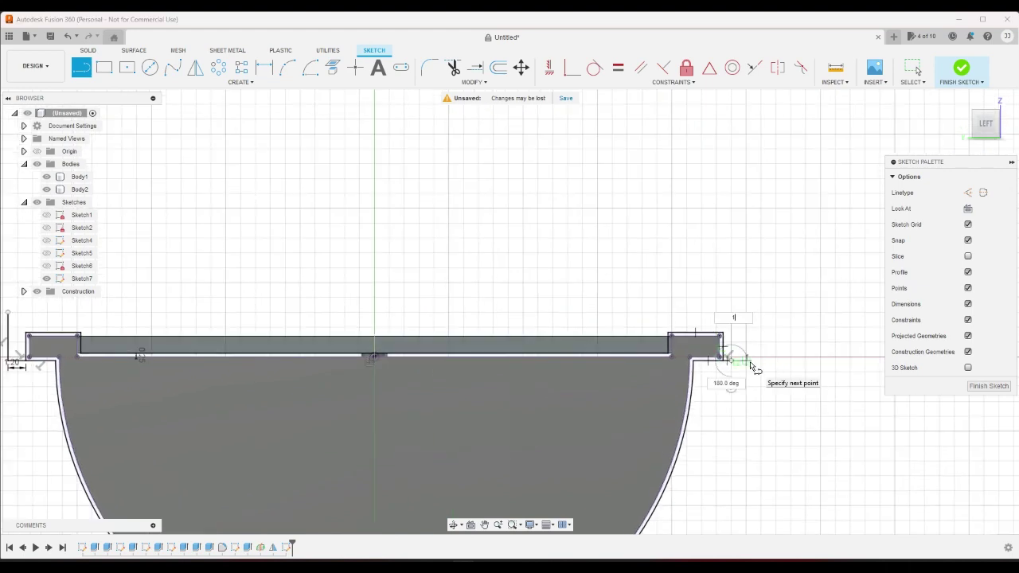
key(Escape)
scroll(792, 359, down, 1)
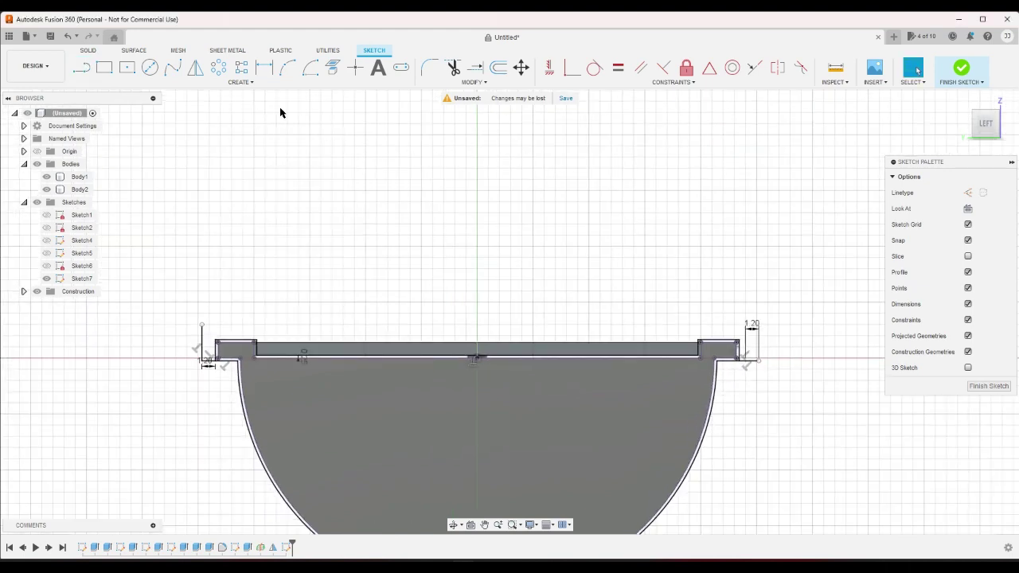
Step: Sketch a vertical line up from the right horizontal line's outer end and a horizontal line from its top across both flanges, past the left vertical line
click(81, 67)
scroll(779, 339, up, 1)
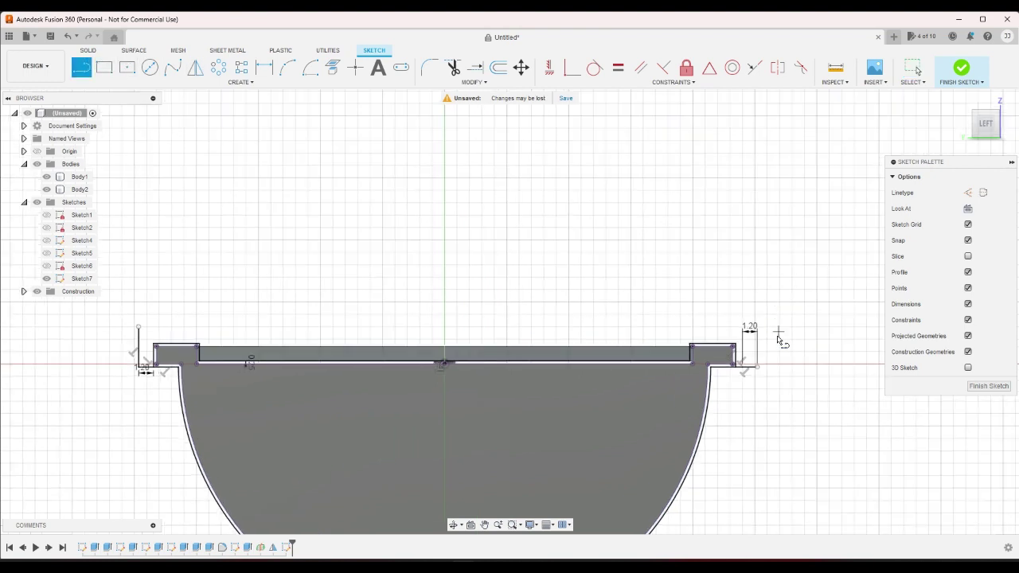
click(758, 368)
click(758, 315)
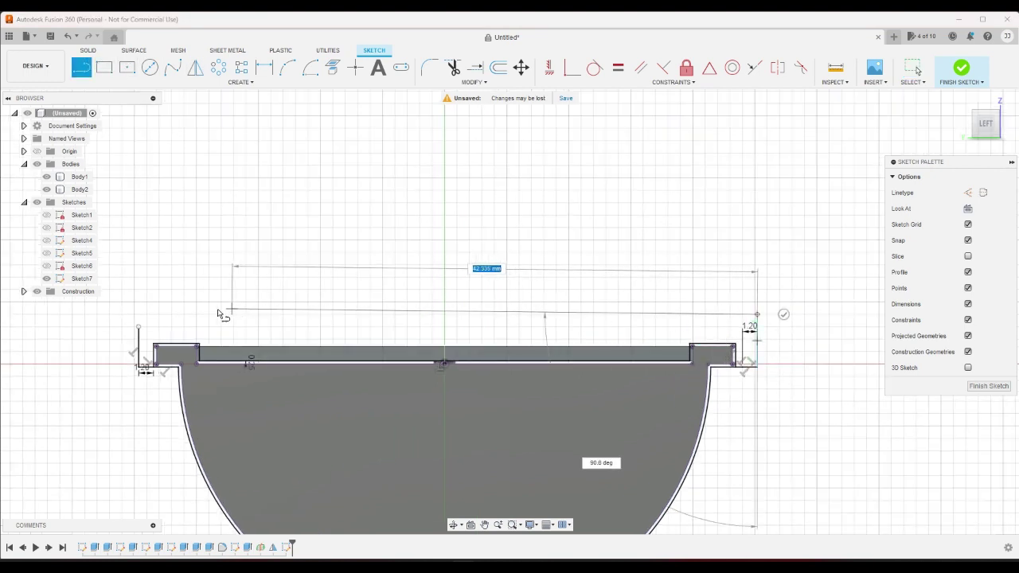
click(150, 314)
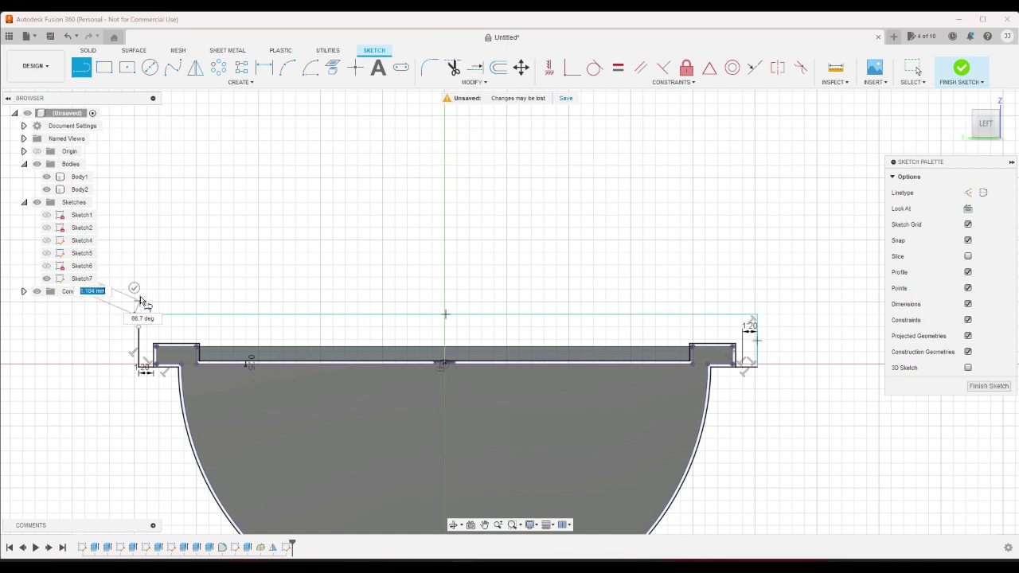
key(Escape)
Step: Extend the left vertical line up to the long top line and trim the top line's overhang beyond that corner
click(475, 67)
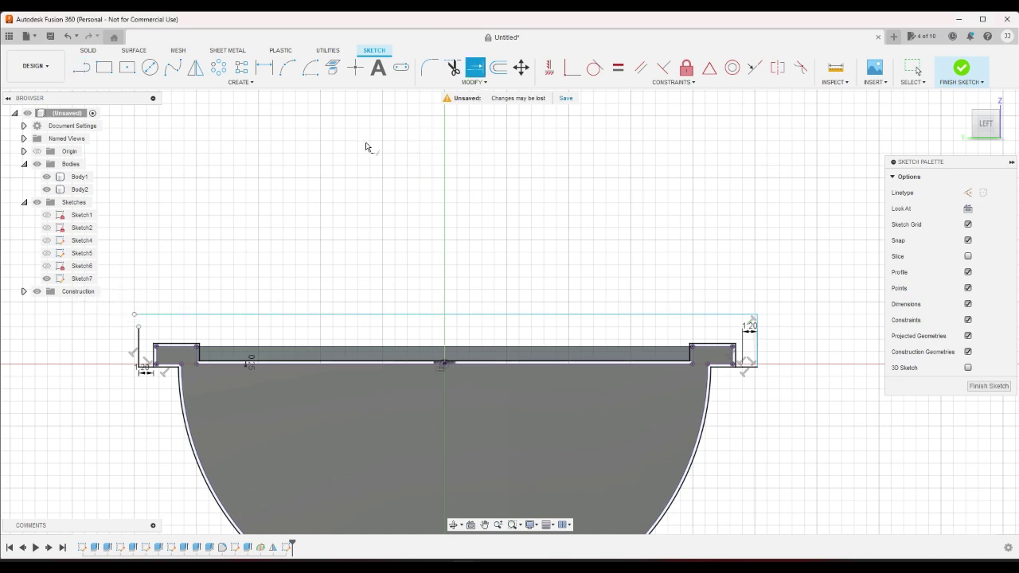
click(140, 339)
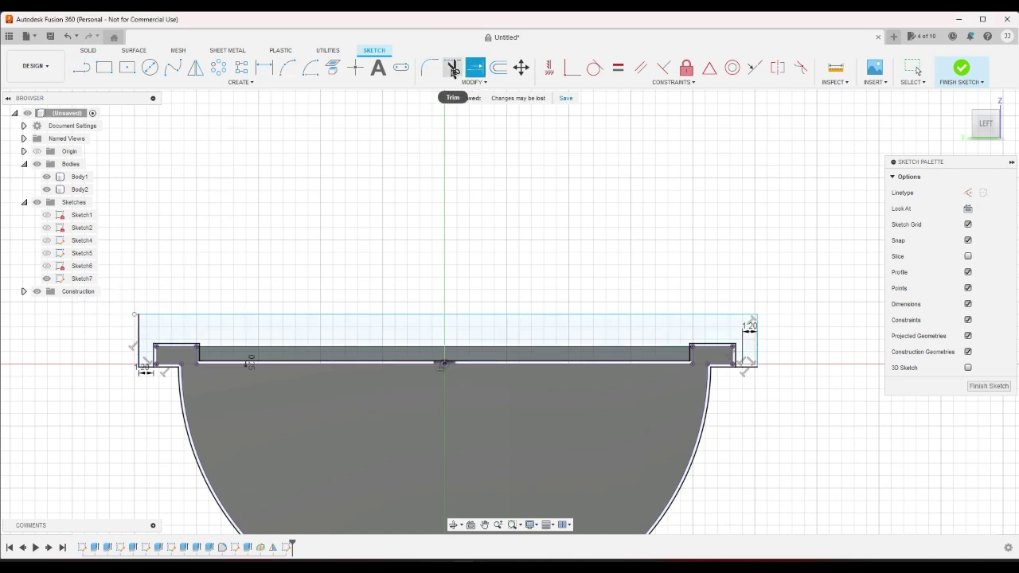
click(454, 67)
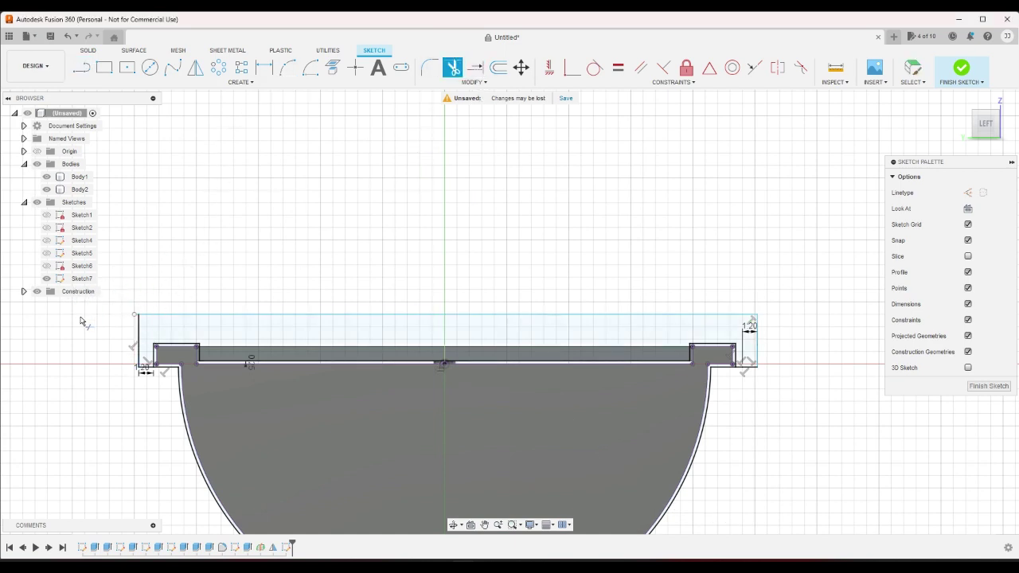
scroll(134, 317, up, 5)
click(138, 325)
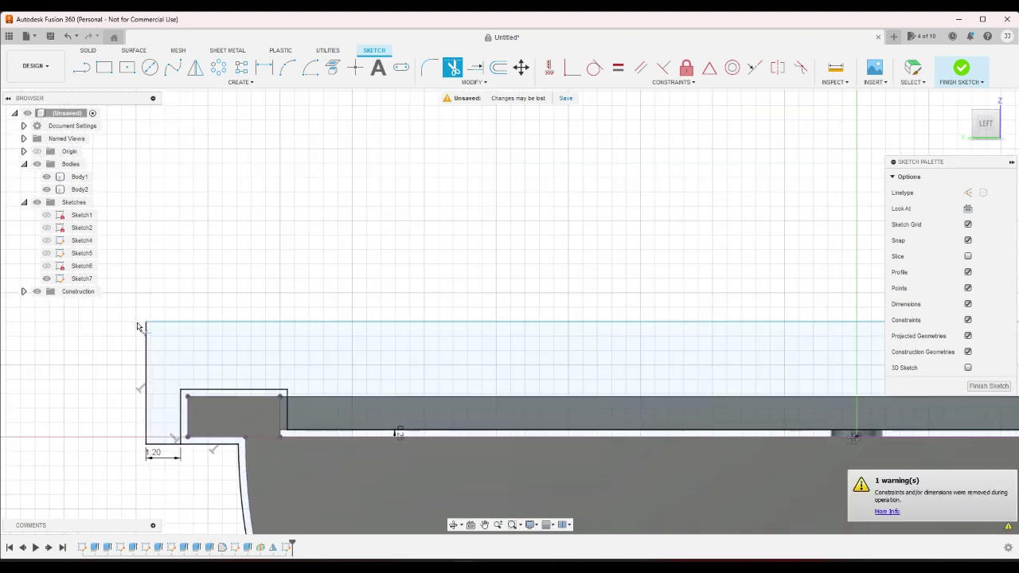
Step: Dimension the long top line 1.2 mm above the left flange's offset top edge
key(d)
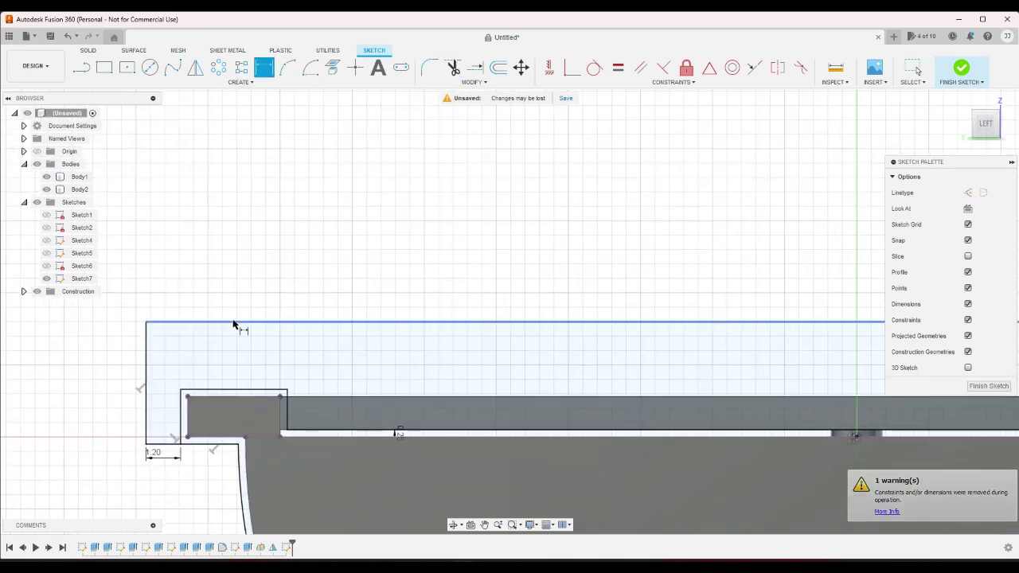
click(237, 323)
click(242, 391)
click(253, 366)
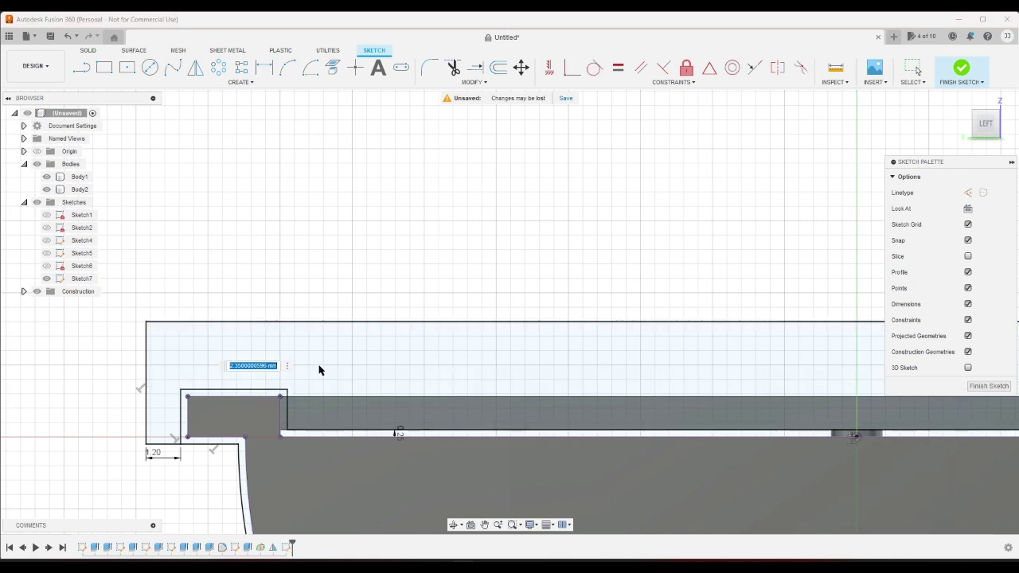
text(1.2)
key(Return)
scroll(319, 368, down, 2)
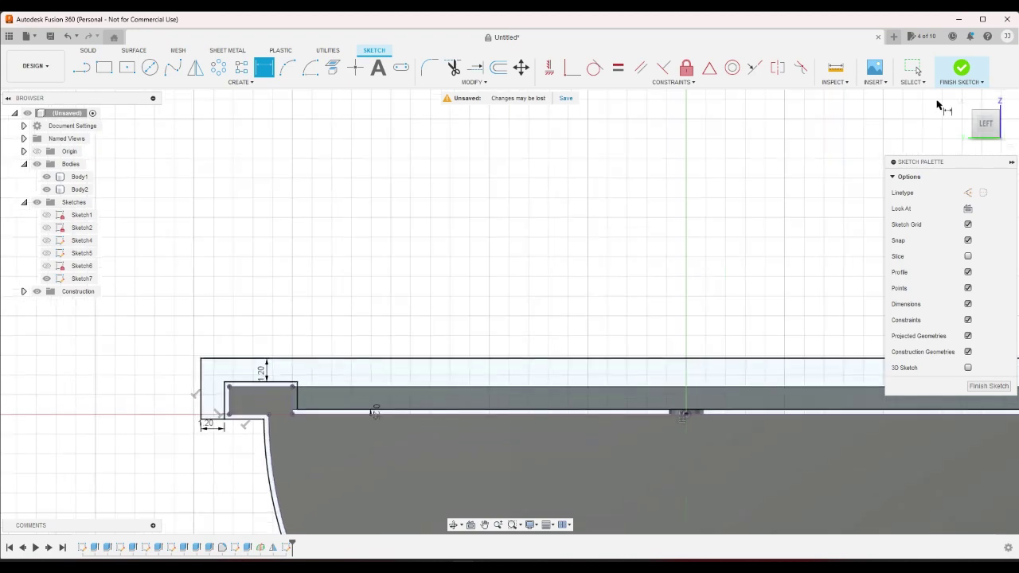
click(962, 69)
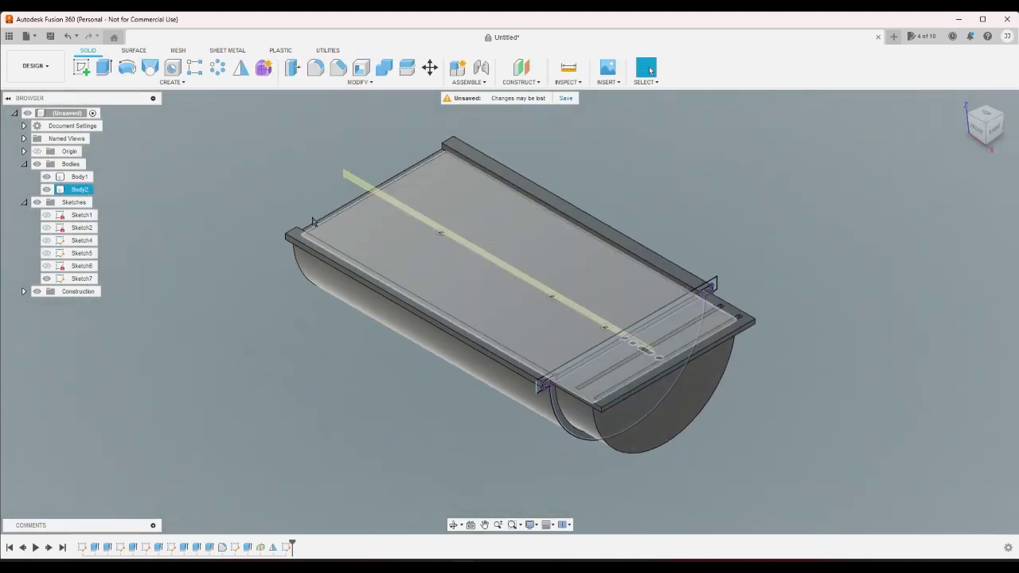
click(103, 67)
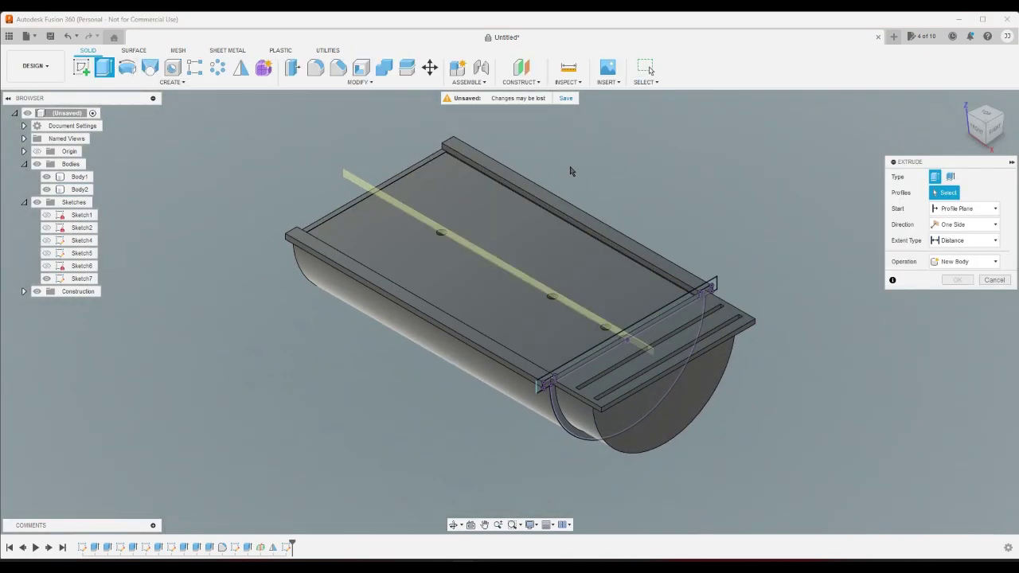
click(969, 116)
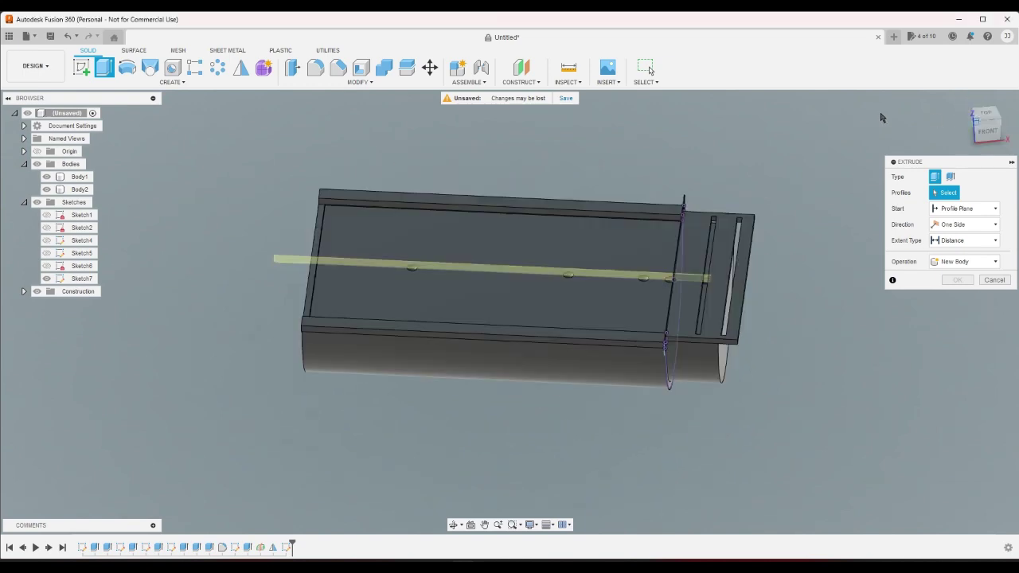
scroll(478, 159, up, 5)
click(462, 168)
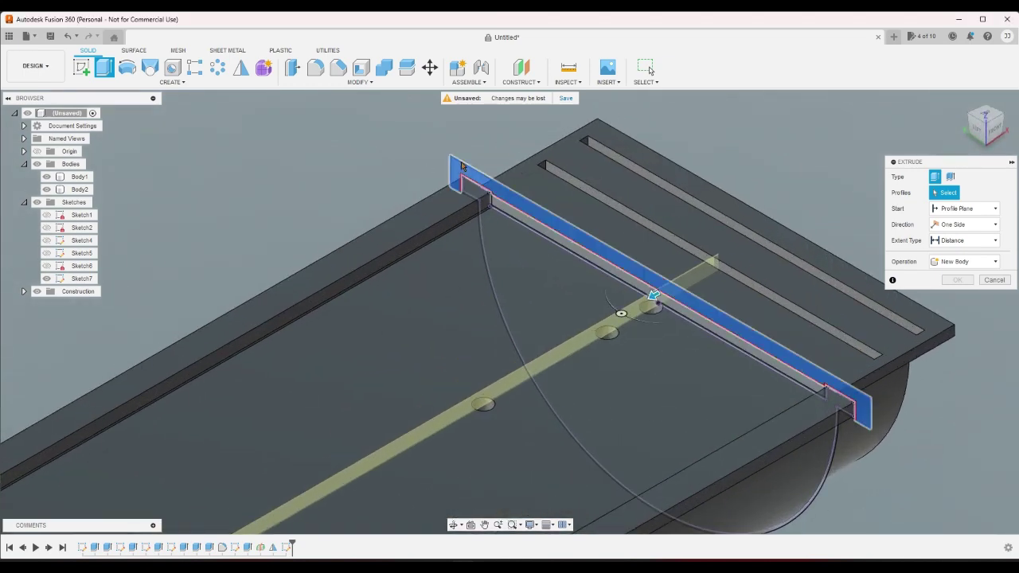
click(995, 311)
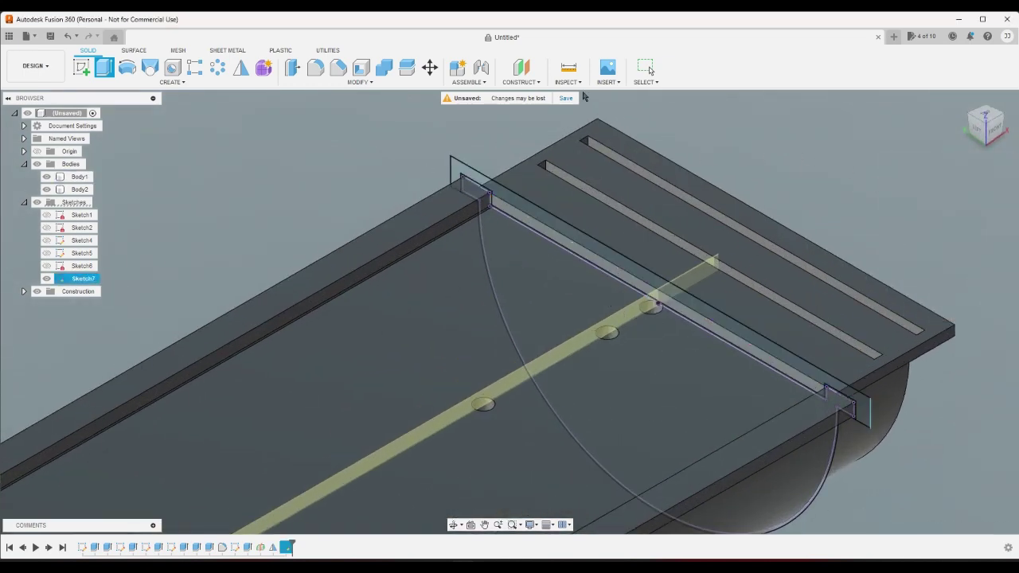
click(69, 37)
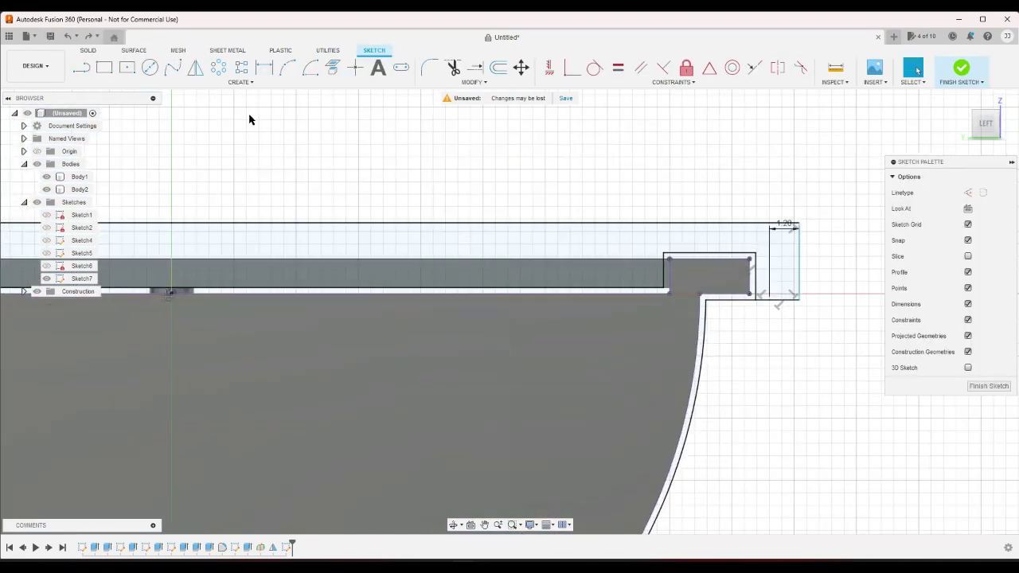
Step: Sketch a slanted line from the right outer corner down to the offset arc, and set its end 1.2 mm vertically below the flange's inner offset corner
click(81, 67)
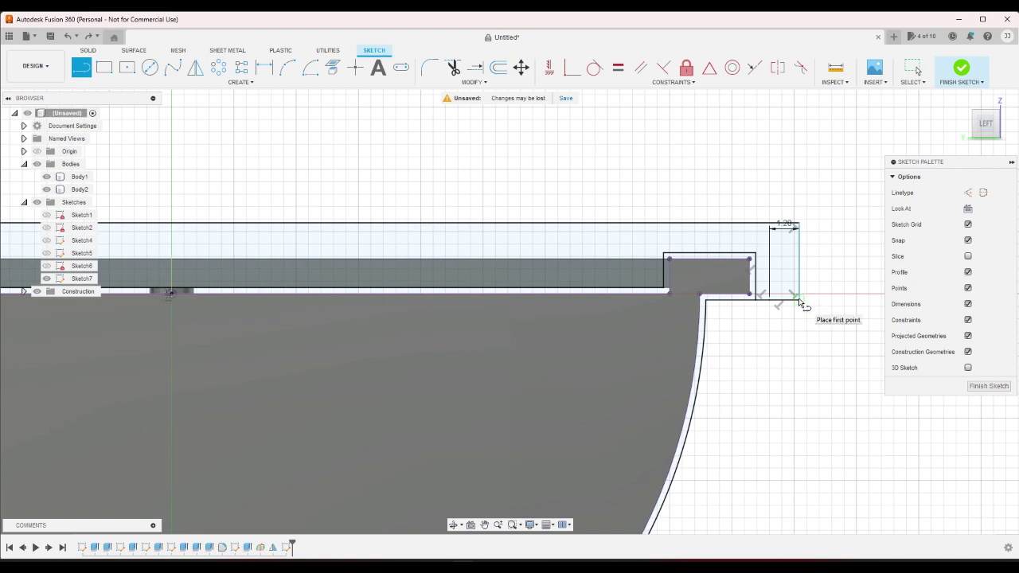
click(704, 327)
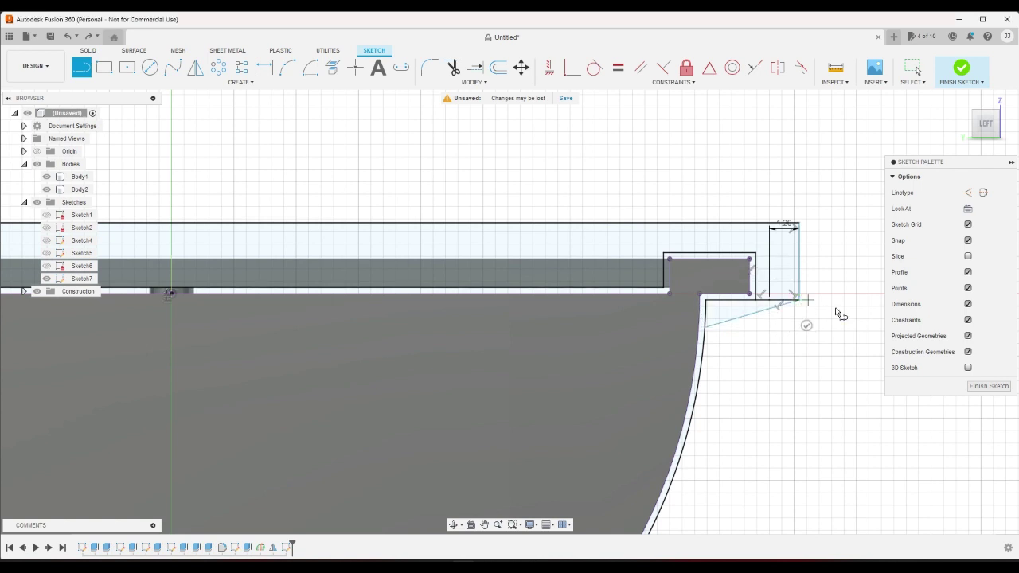
click(264, 67)
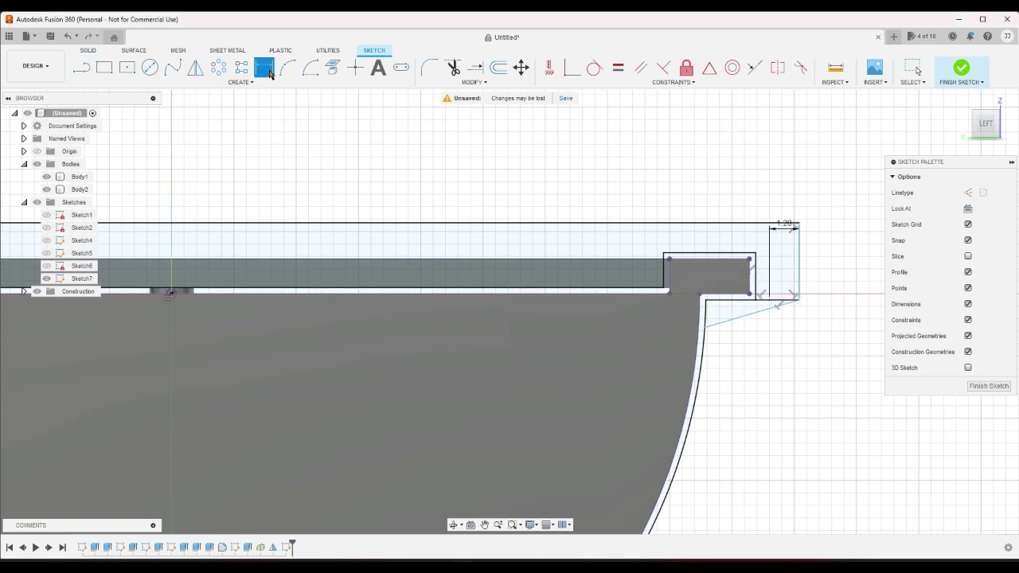
click(706, 327)
click(706, 300)
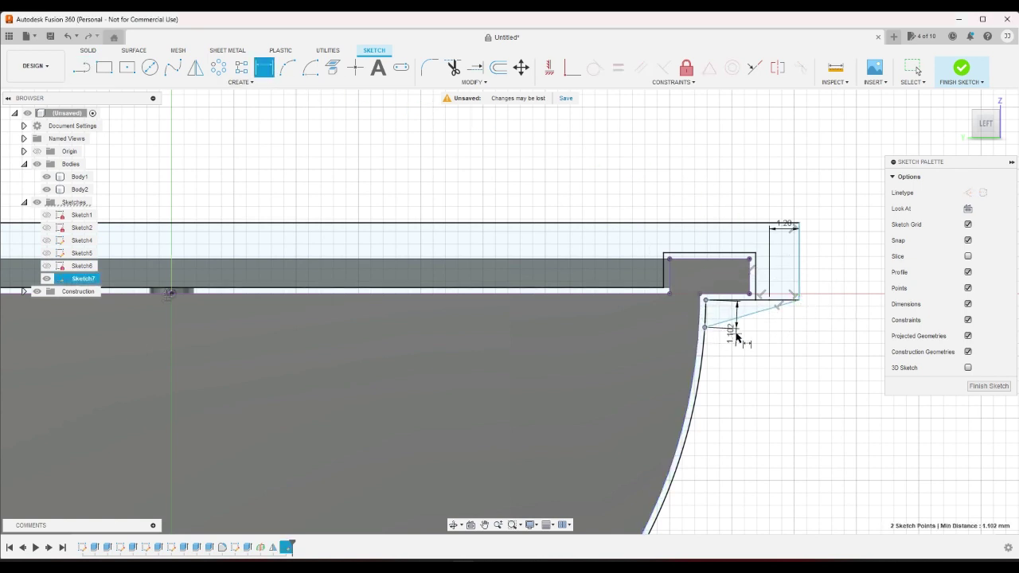
right_click(737, 338)
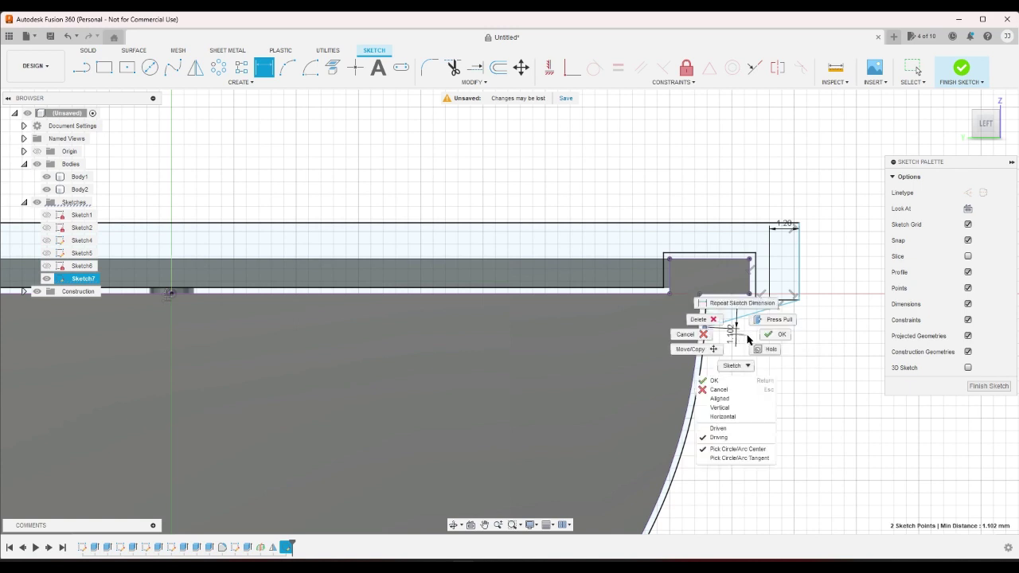
click(718, 389)
click(744, 350)
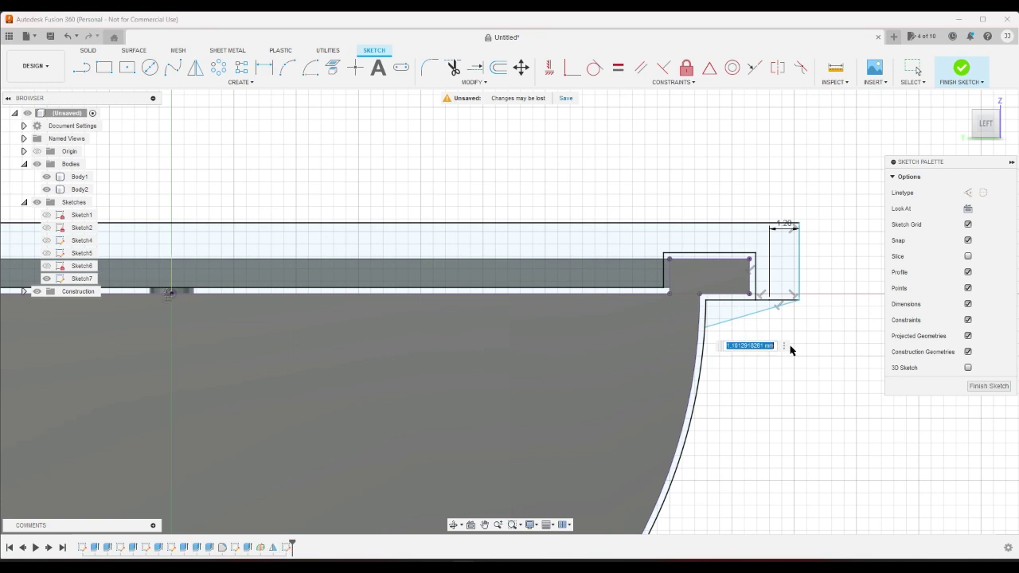
text(1.2)
key(Return)
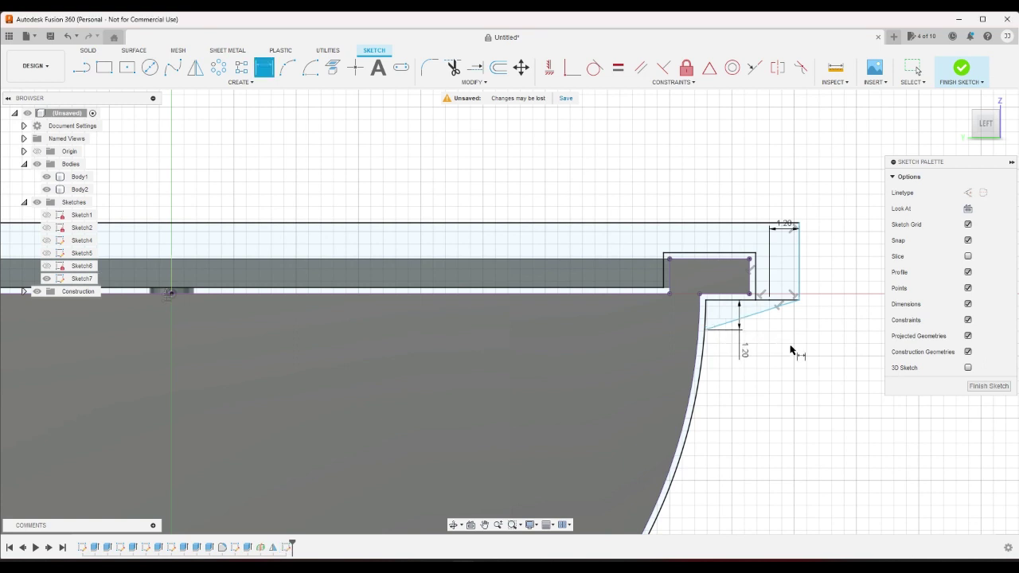
Step: Sketch a slanted line from the left outer corner of the slider profile down to the offset arc
scroll(791, 350, down, 3)
scroll(376, 339, up, 2)
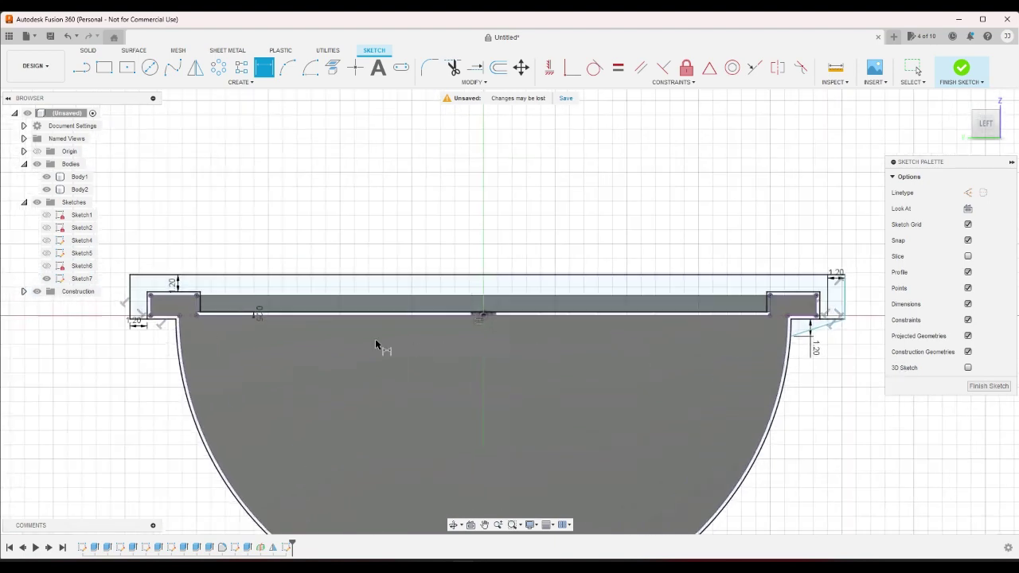
scroll(490, 387, up, 1)
scroll(189, 291, down, 3)
scroll(136, 203, up, 2)
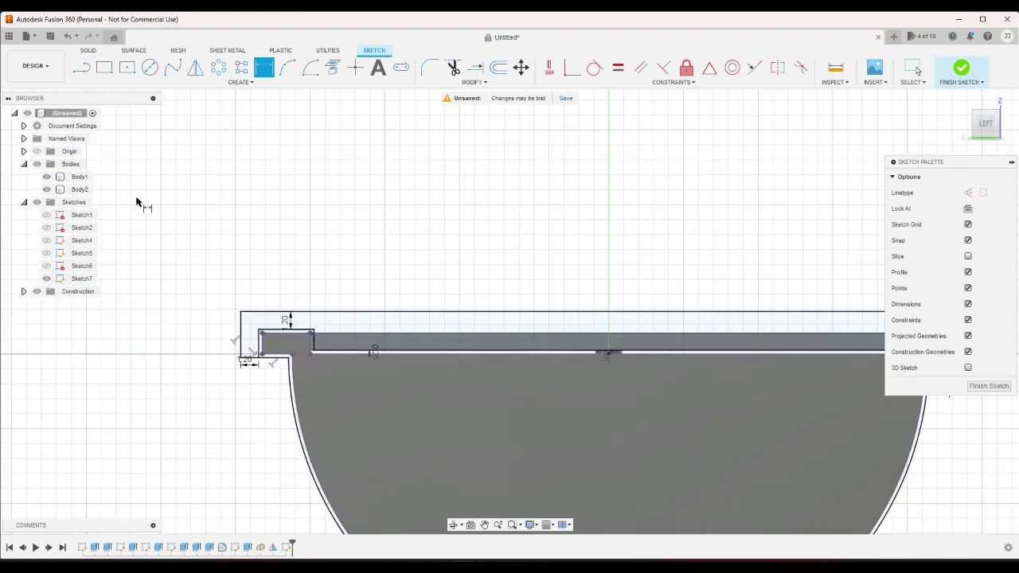
click(81, 68)
scroll(231, 382, up, 1)
click(257, 359)
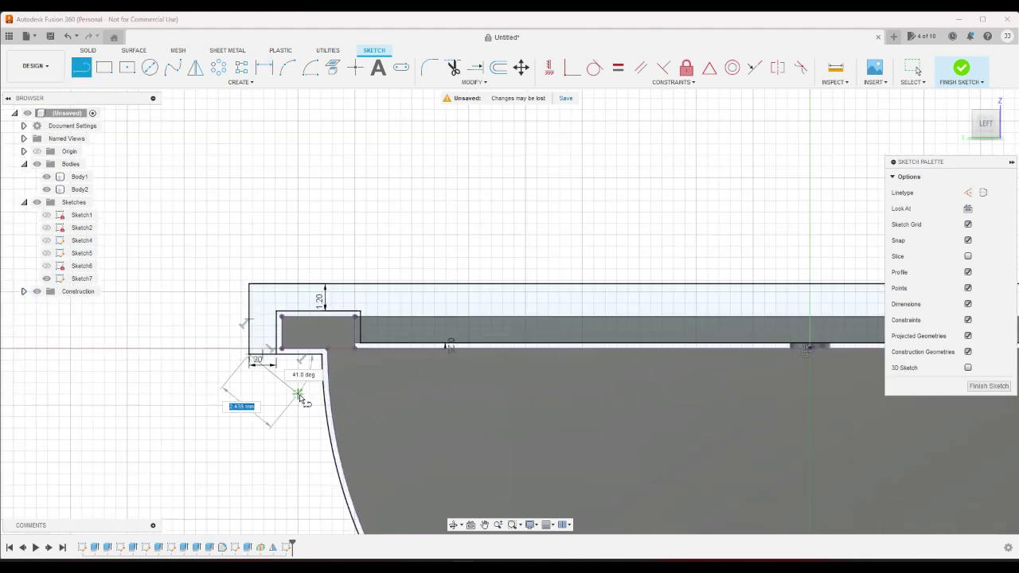
click(325, 398)
Step: Dimension the slanted line's end 2 mm vertically below the left flange's inner offset corner
key(d)
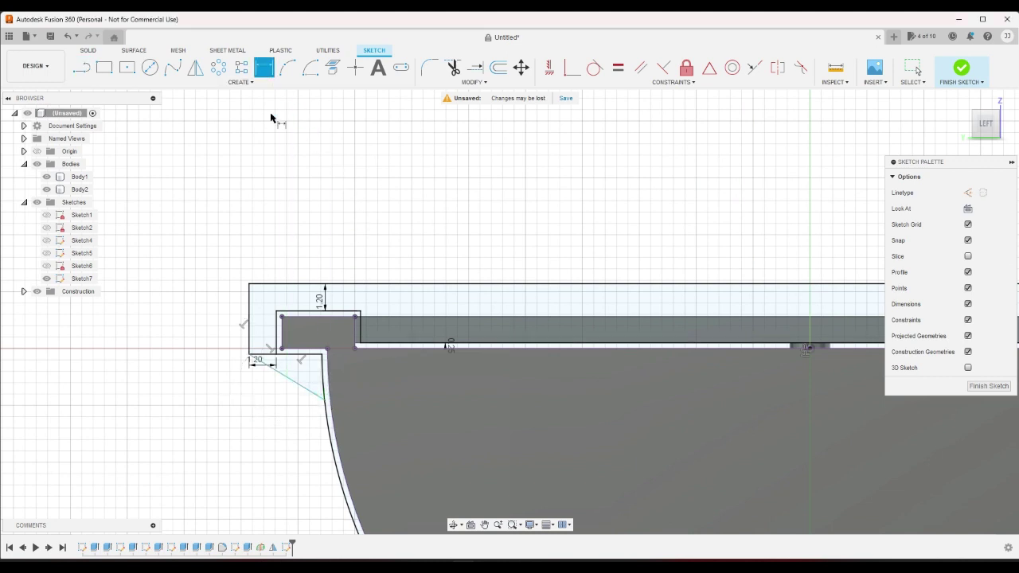
click(321, 355)
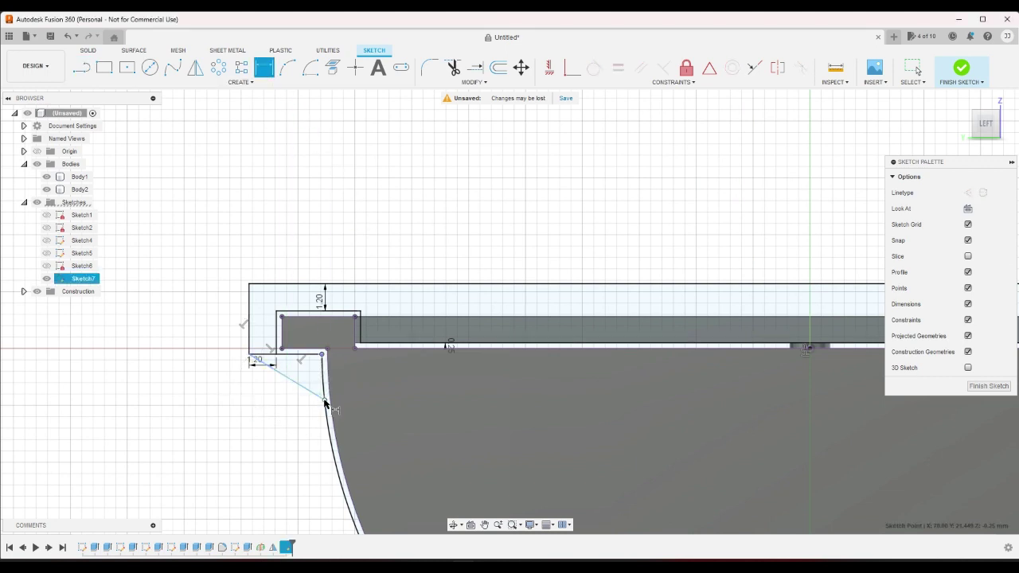
click(325, 399)
click(313, 374)
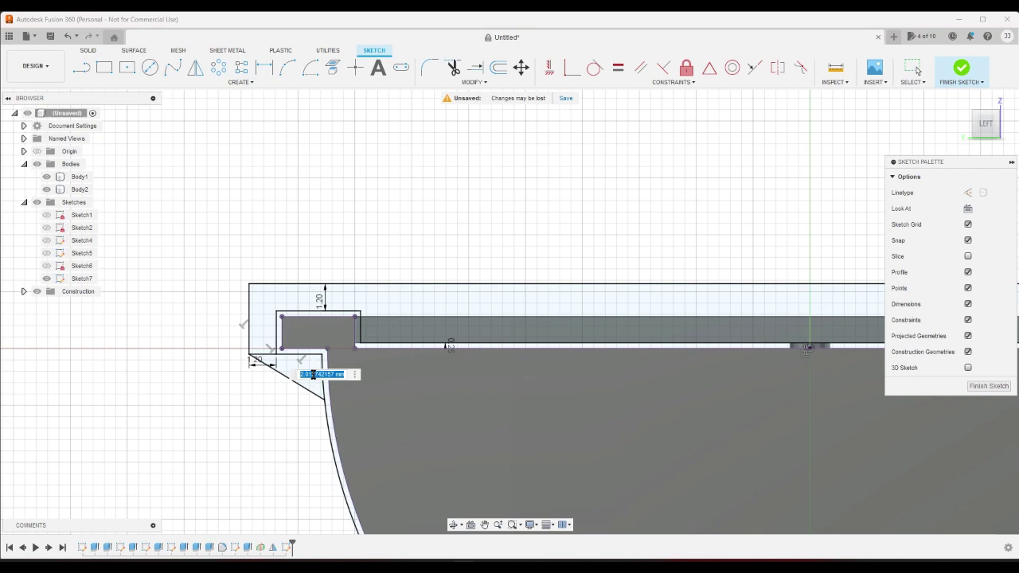
text(2)
key(Return)
Step: Set the matching vertical dimension of the right slanted line to 2 mm
scroll(777, 416, down, 5)
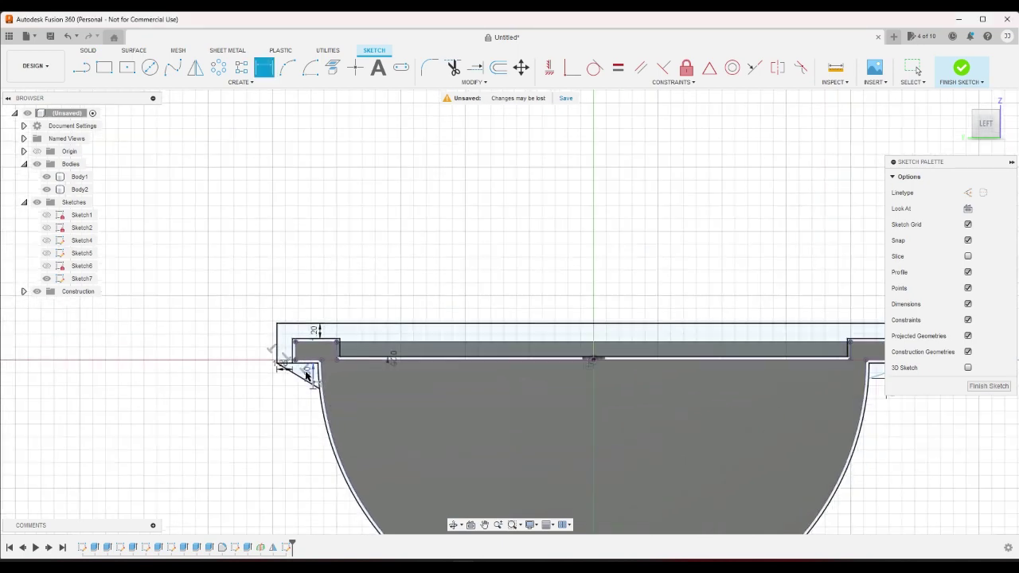
scroll(777, 415, up, 1)
click(725, 375)
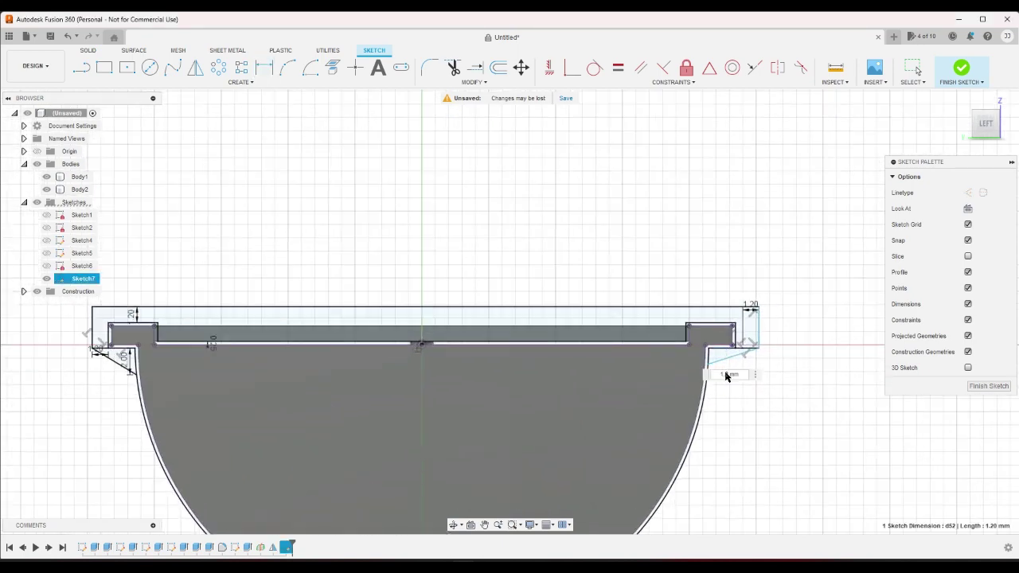
text(2)
key(Return)
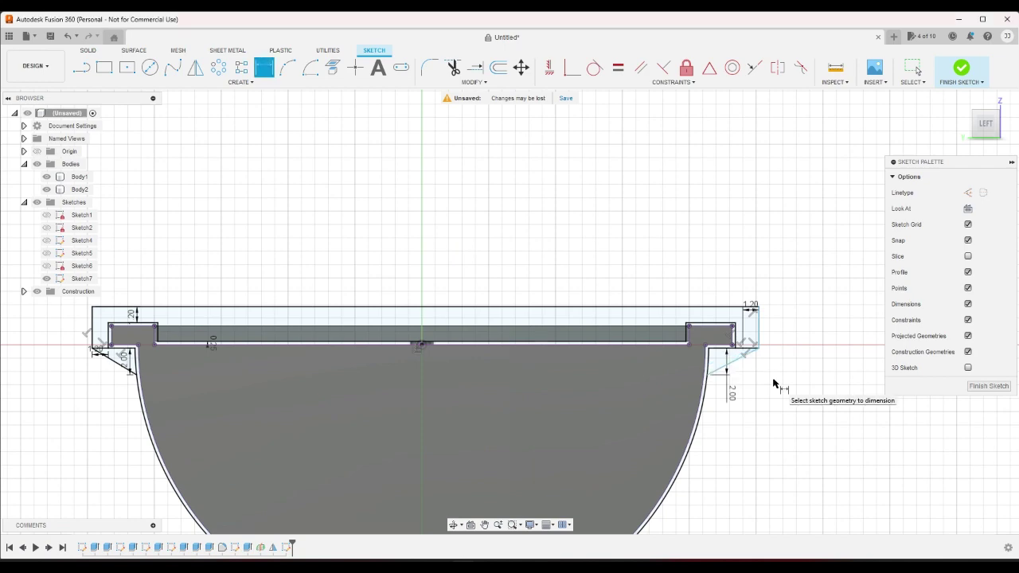
Step: Finish the sketch and start an Extrude with the long top bar profiles and the wedge under one flange selected
click(961, 68)
click(960, 101)
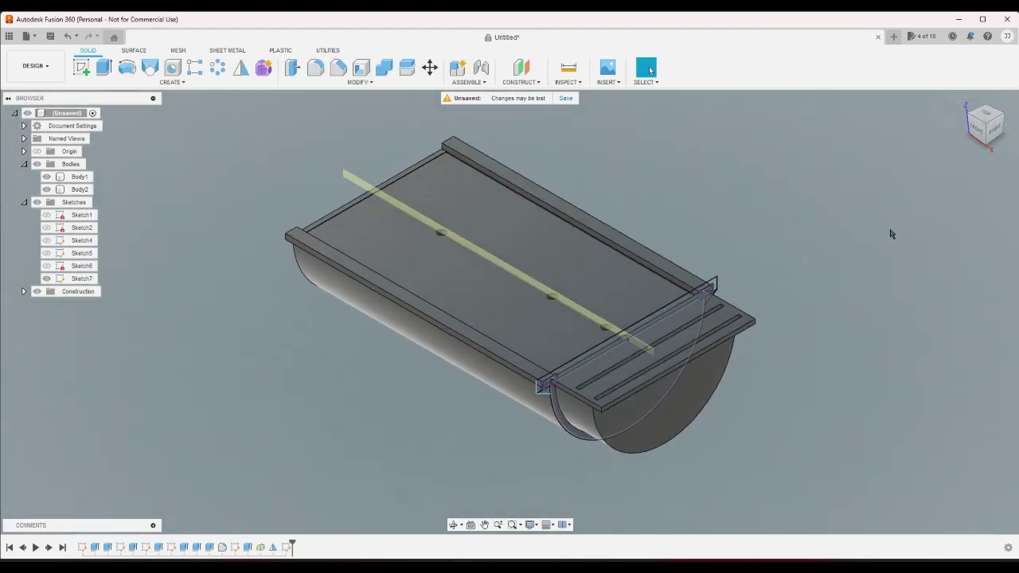
scroll(867, 286, up, 2)
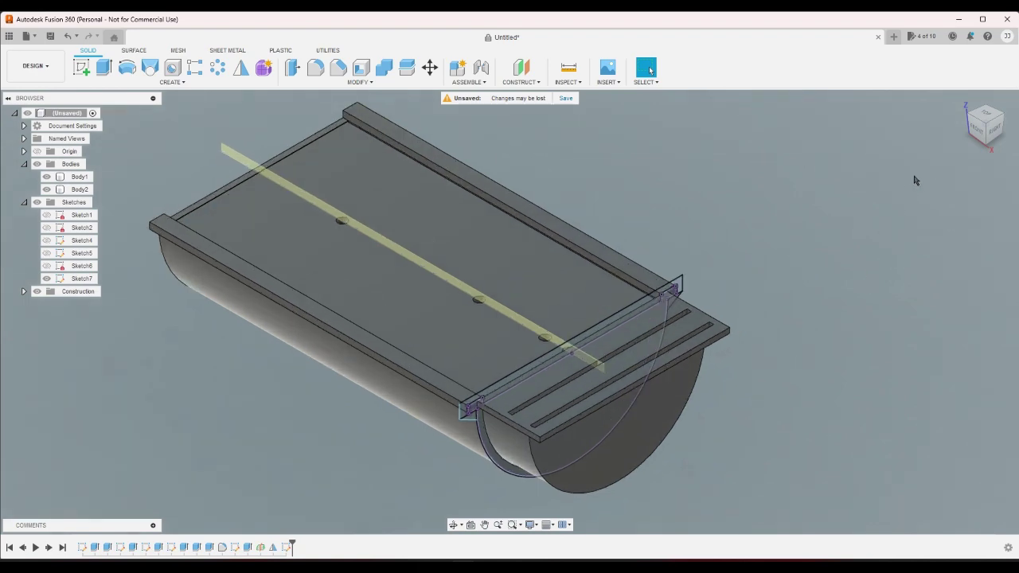
click(959, 130)
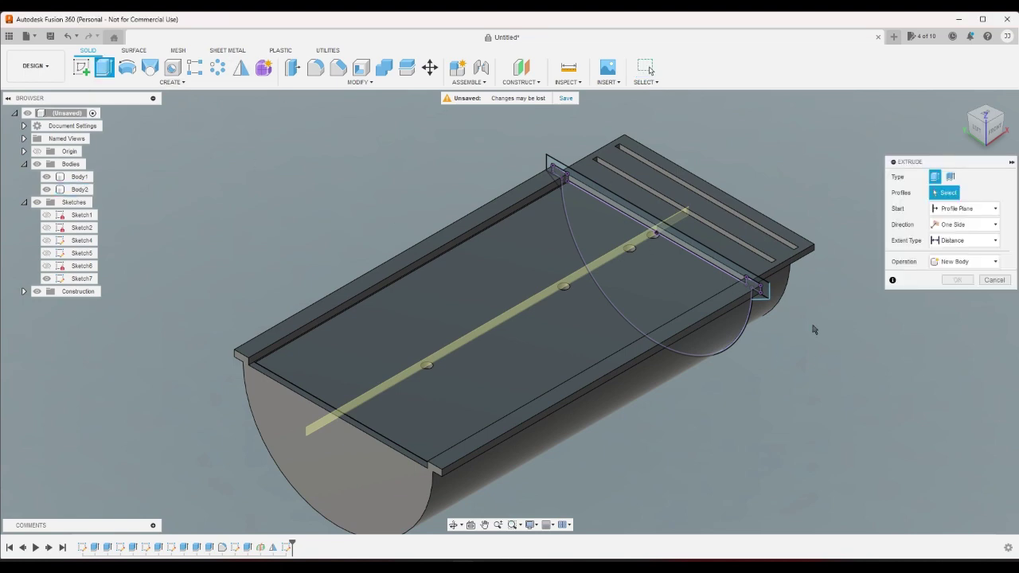
scroll(694, 338, up, 5)
click(731, 317)
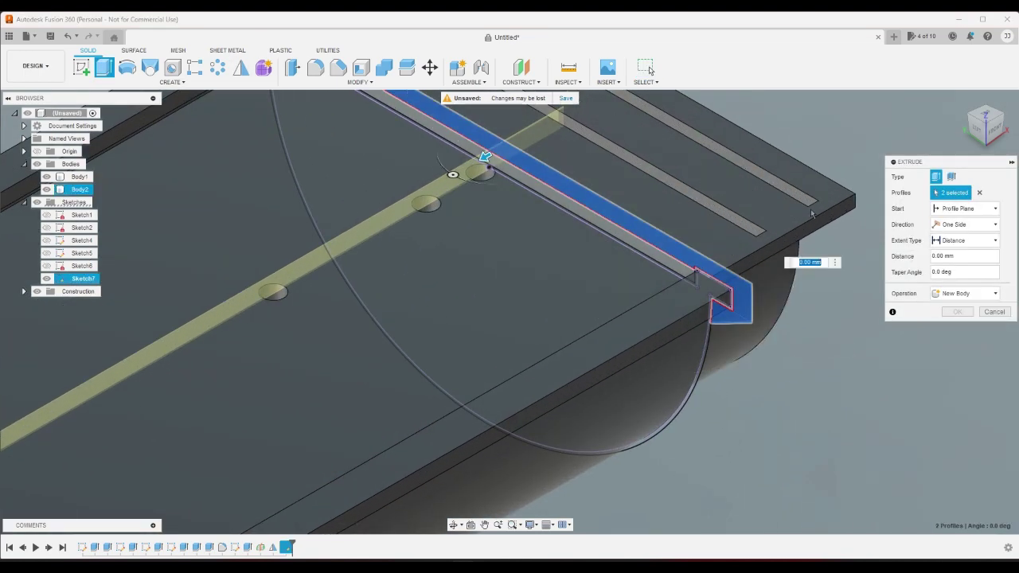
click(741, 288)
click(708, 279)
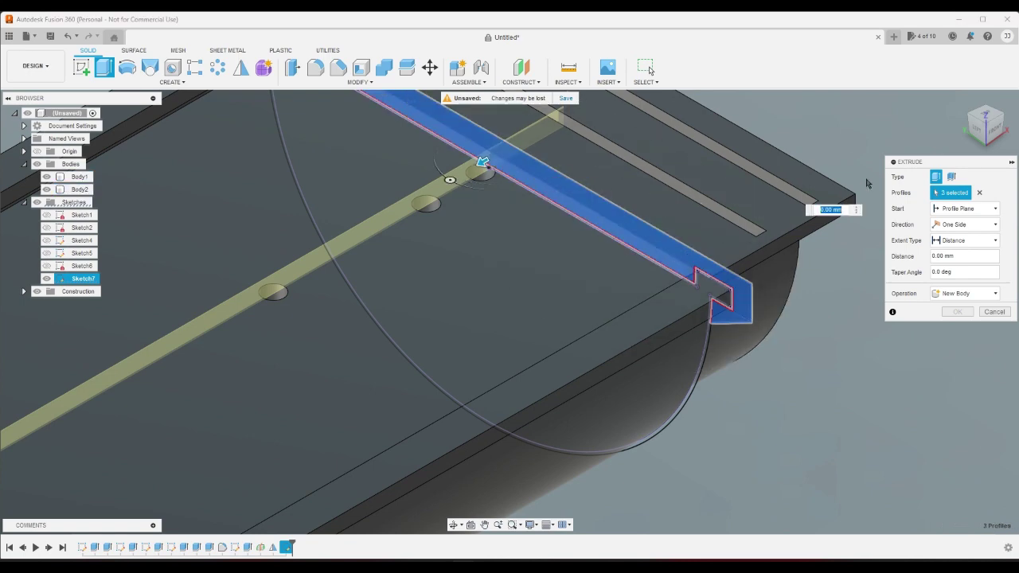
Step: Add the wedge under the opposite flange and the half-round area to the extrusion profiles
click(973, 118)
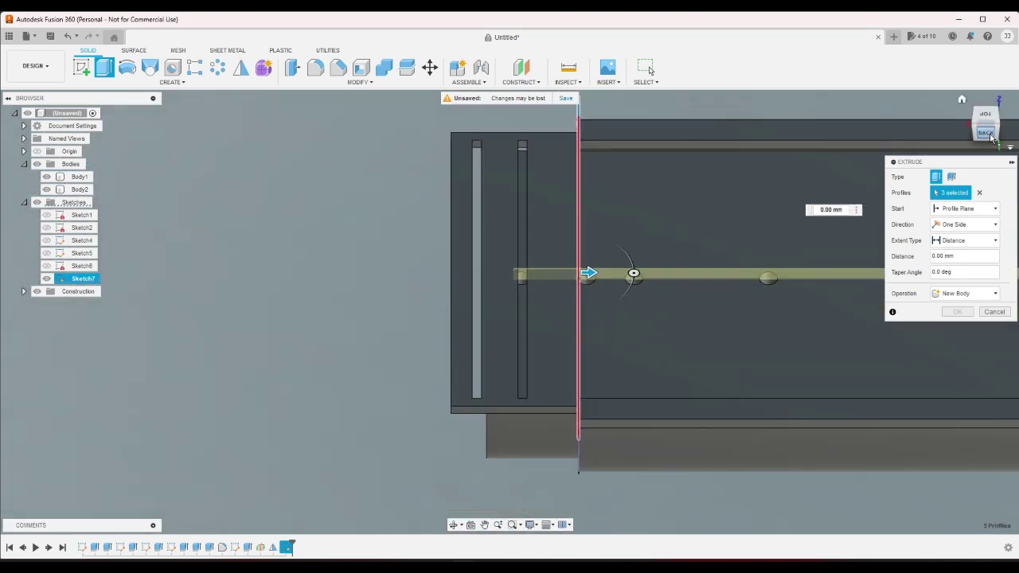
click(995, 137)
scroll(390, 387, up, 3)
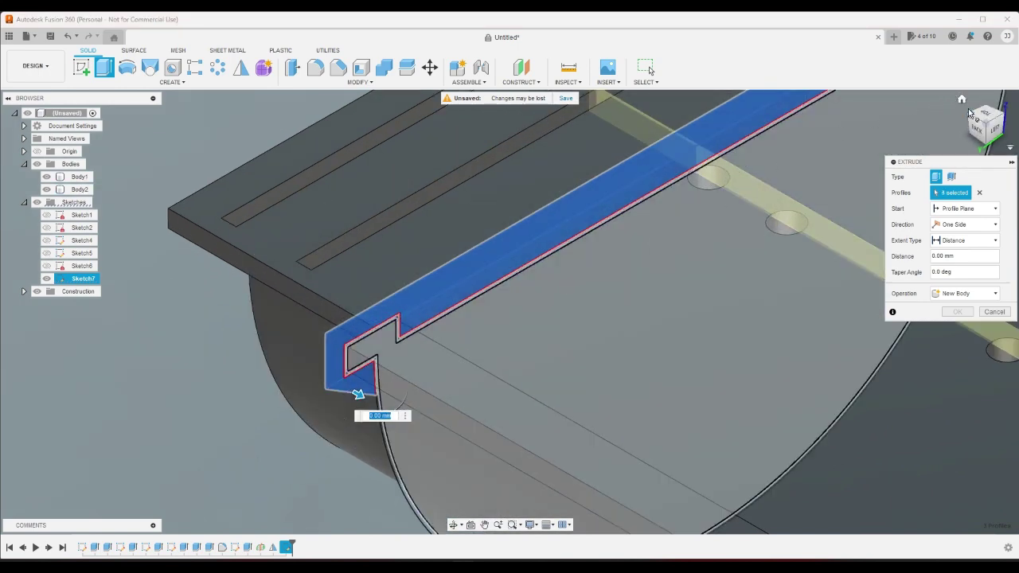
click(735, 360)
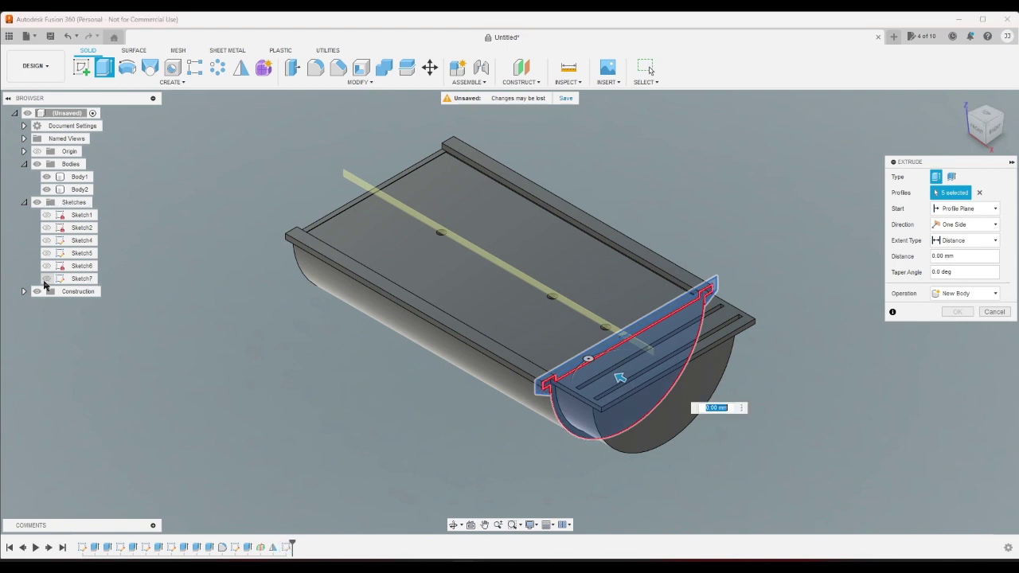
Step: Hide the two existing bodies and set the extrusion distance to 1 mm
click(47, 179)
click(47, 189)
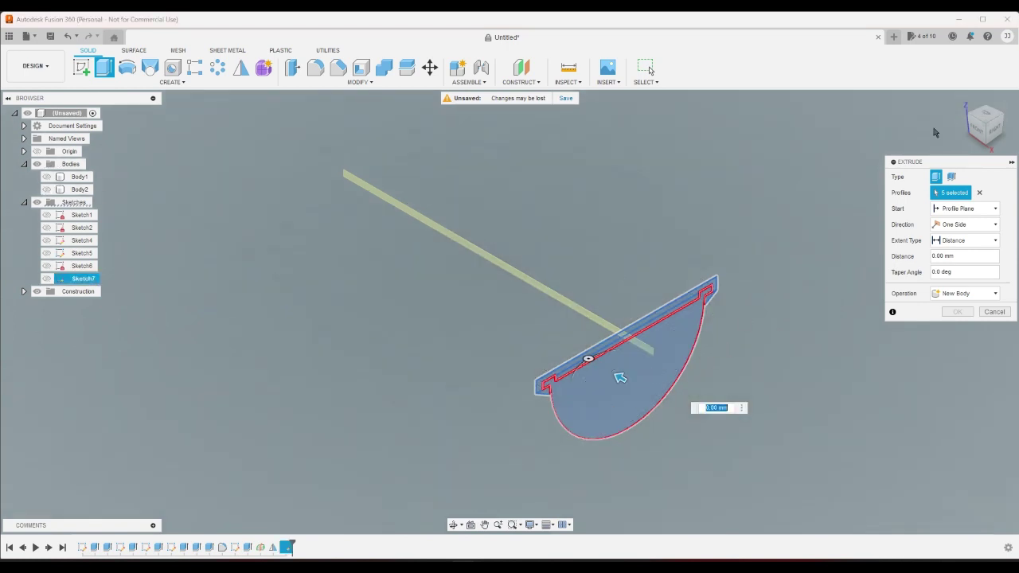
click(969, 112)
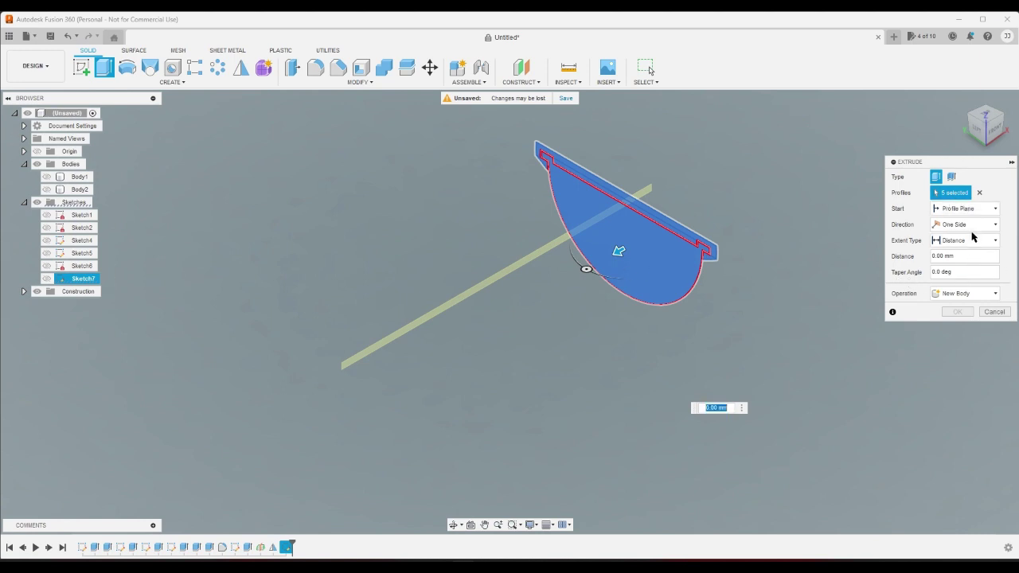
click(976, 259)
text(1)
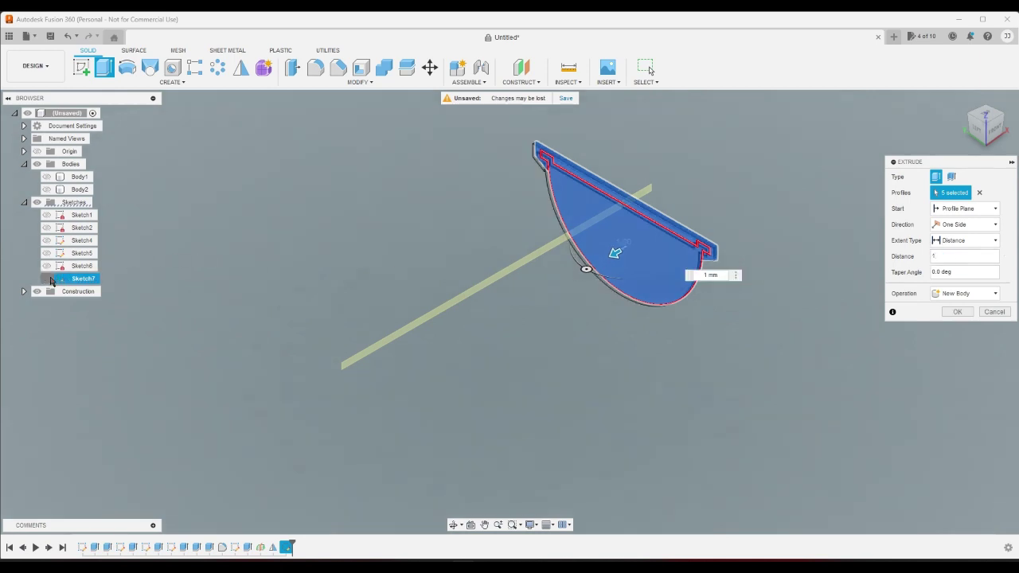
Step: Remove the half-round area from the selected profiles and complete the slider's extrusion as a new body
click(657, 286)
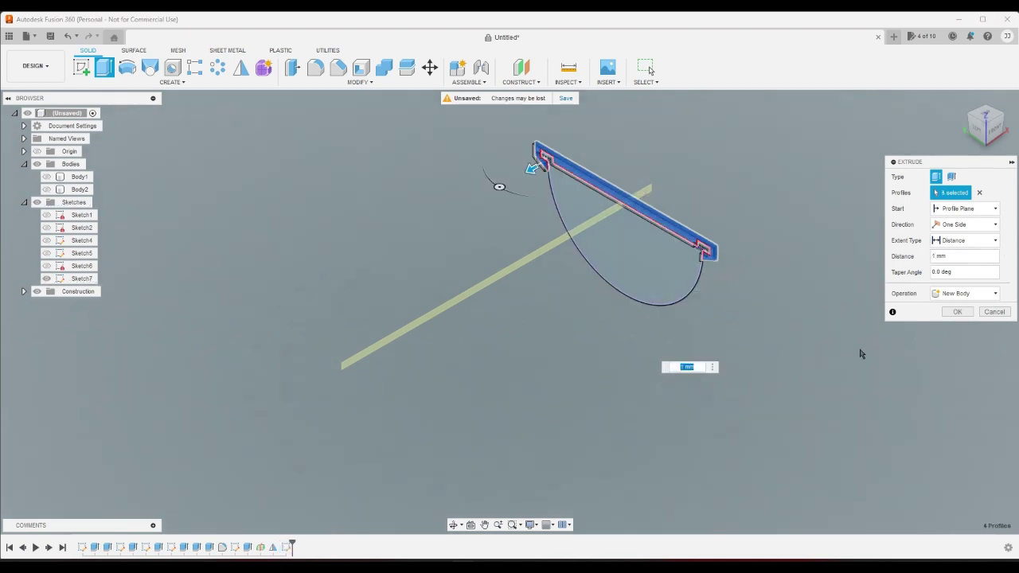
click(935, 256)
key(Return)
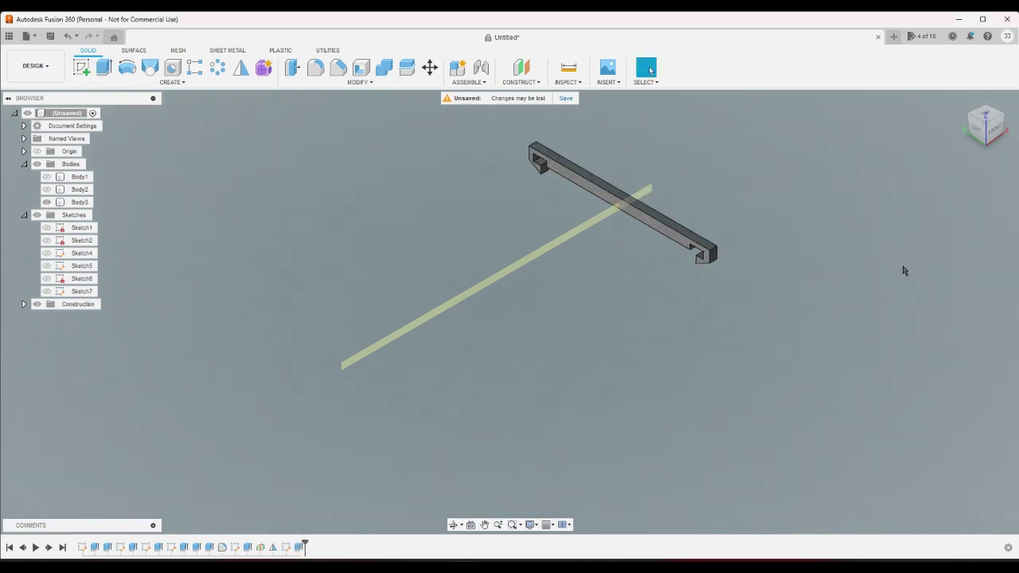
Step: Show the two hidden bodies again together with the extruded slider
click(46, 190)
click(46, 177)
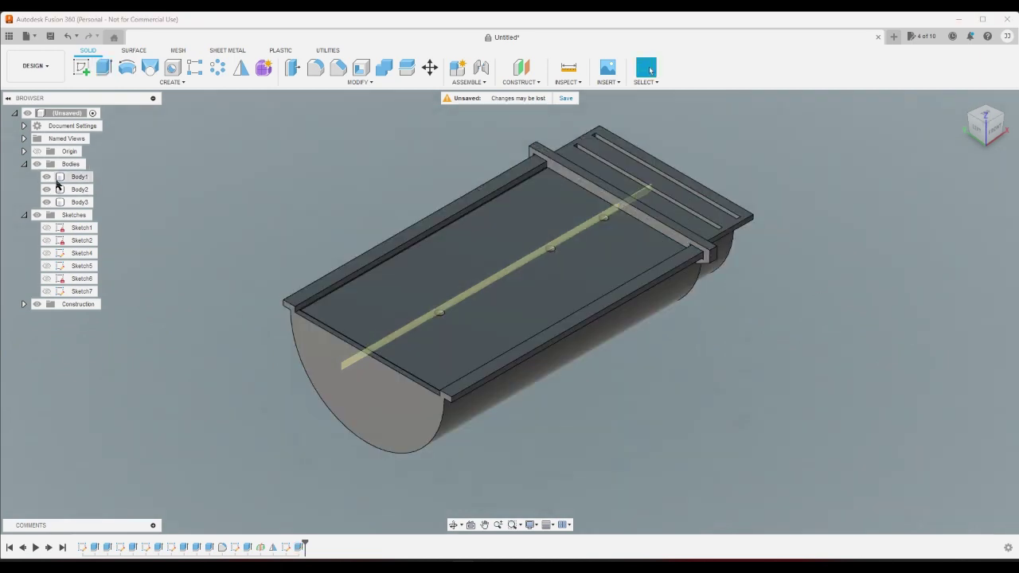
click(1003, 120)
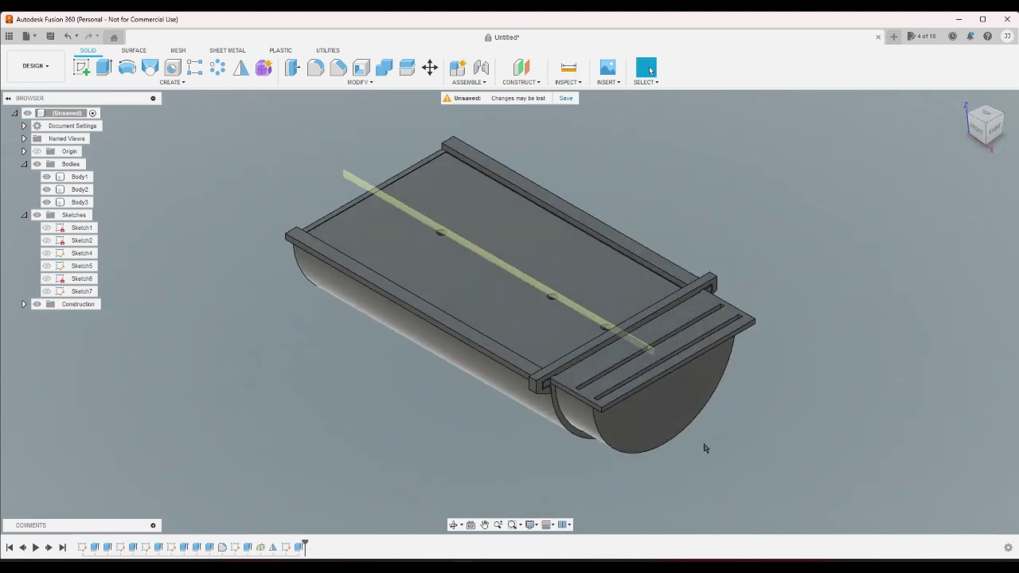
scroll(704, 448, up, 3)
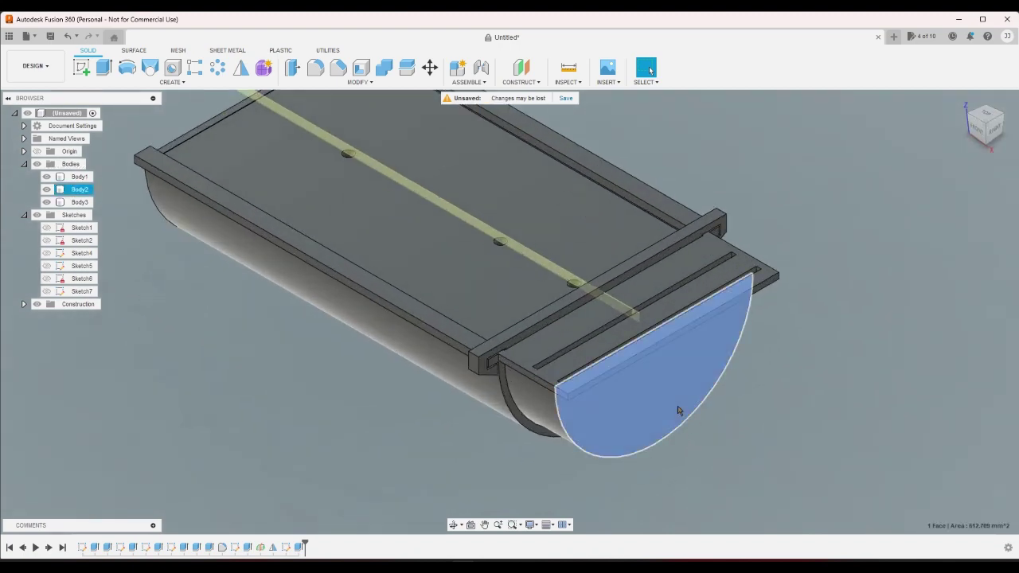
scroll(767, 484, down, 4)
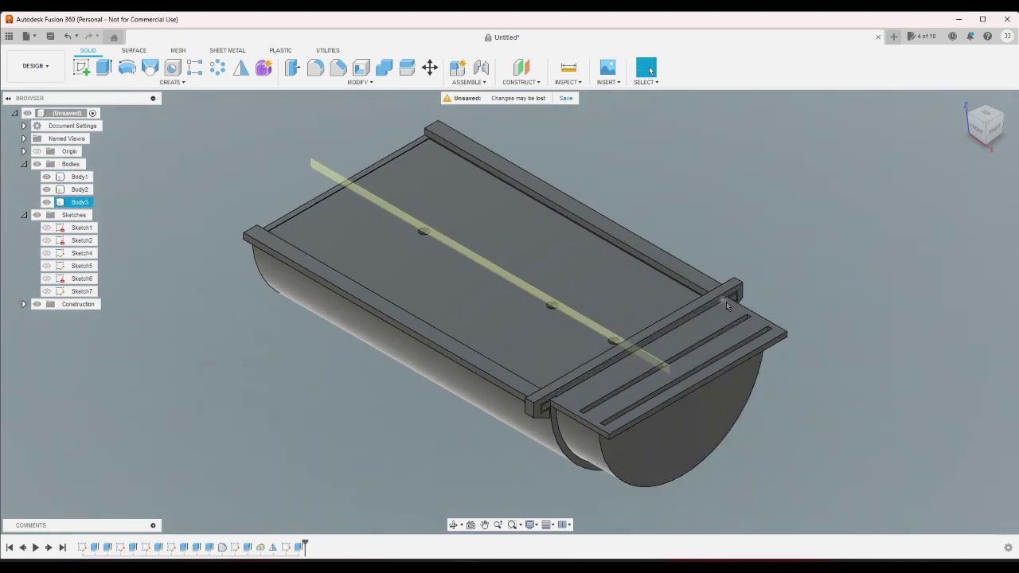
scroll(746, 299, up, 2)
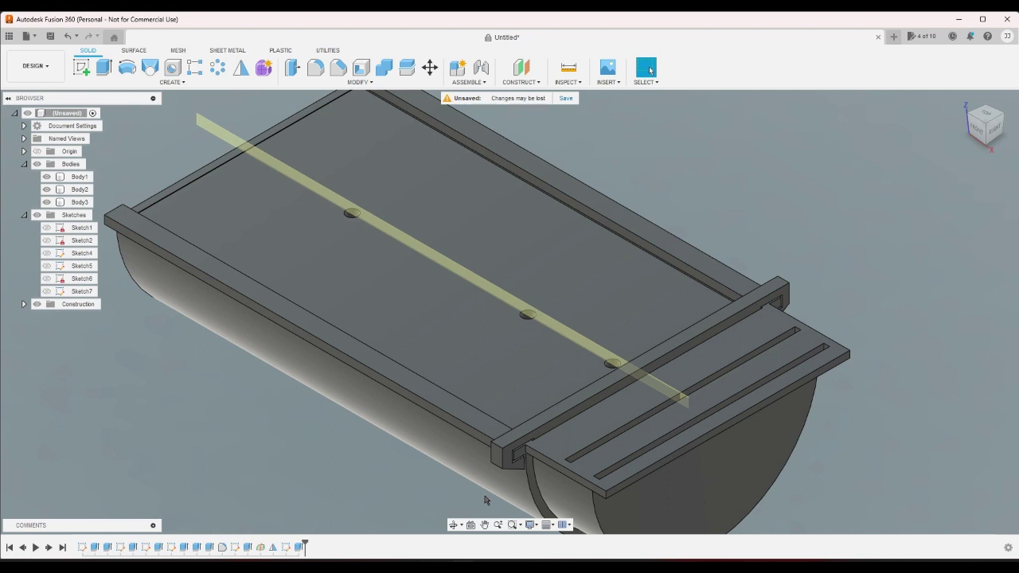
scroll(486, 500, down, 2)
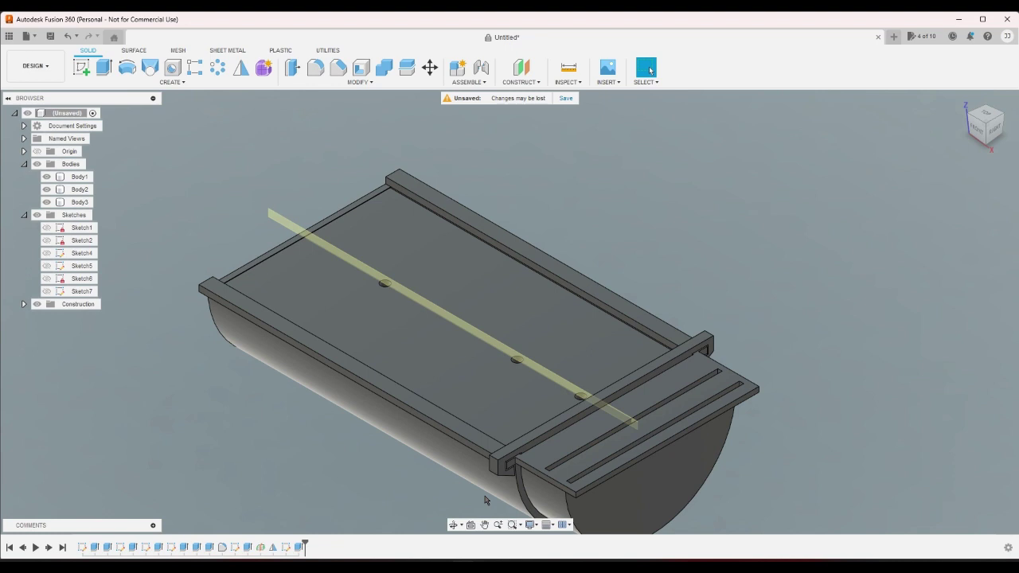
click(494, 495)
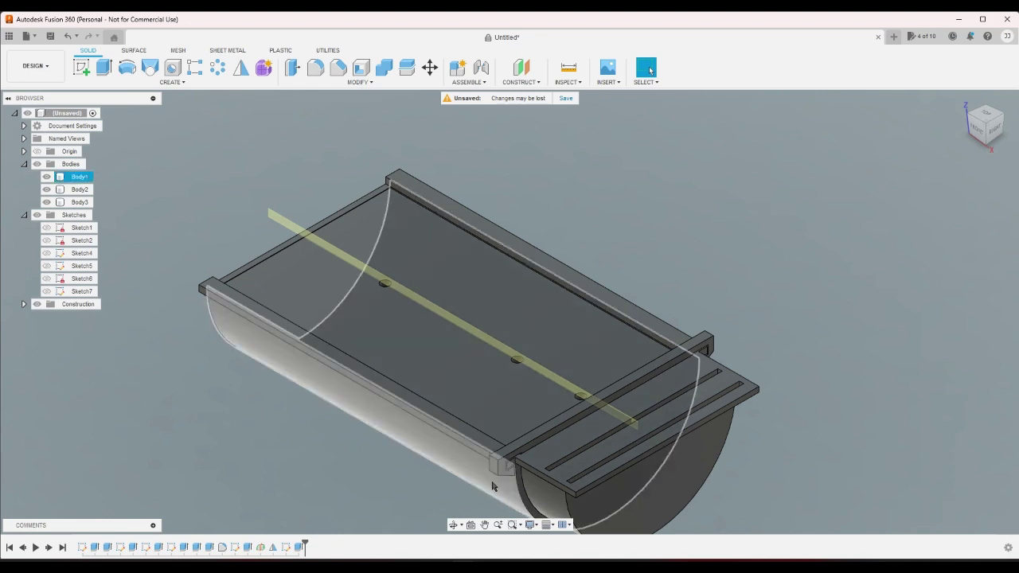
click(400, 344)
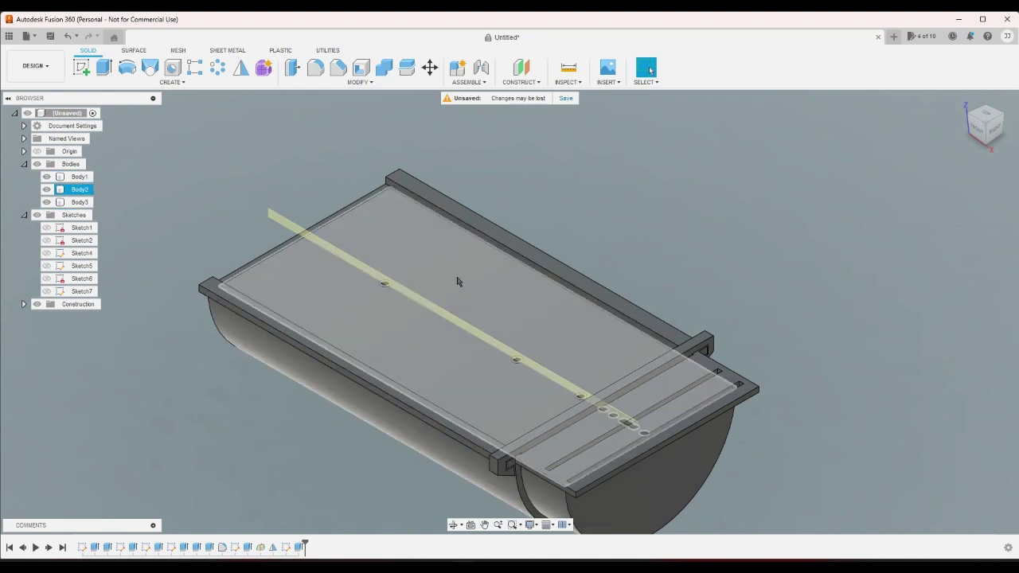
click(290, 146)
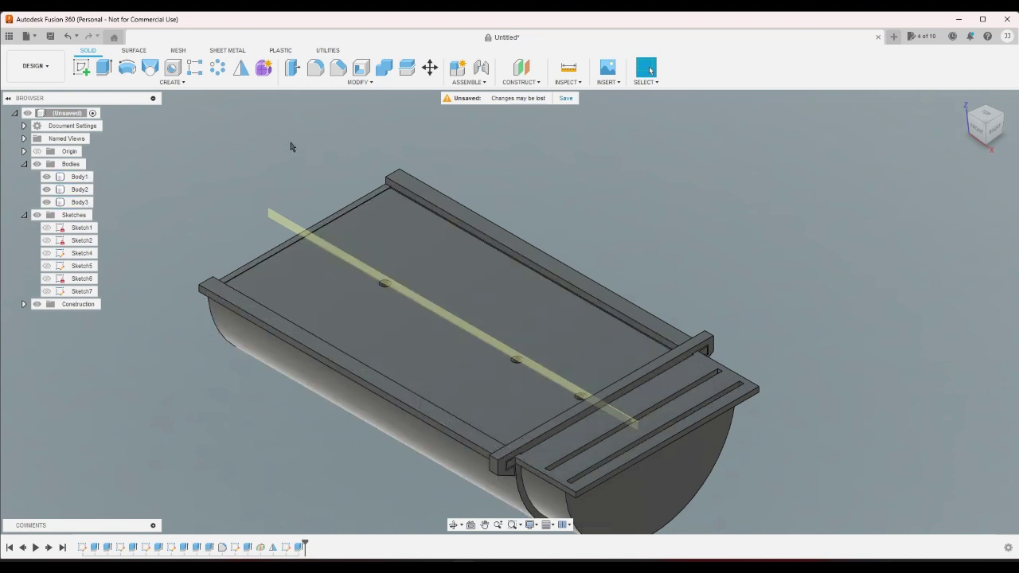
click(104, 68)
scroll(502, 505, up, 5)
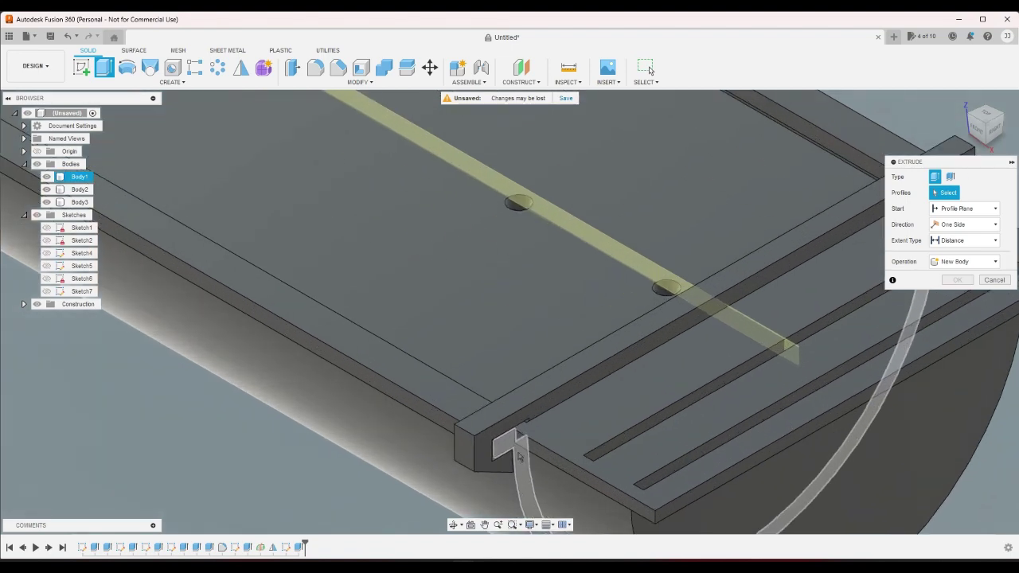
scroll(507, 446, down, 5)
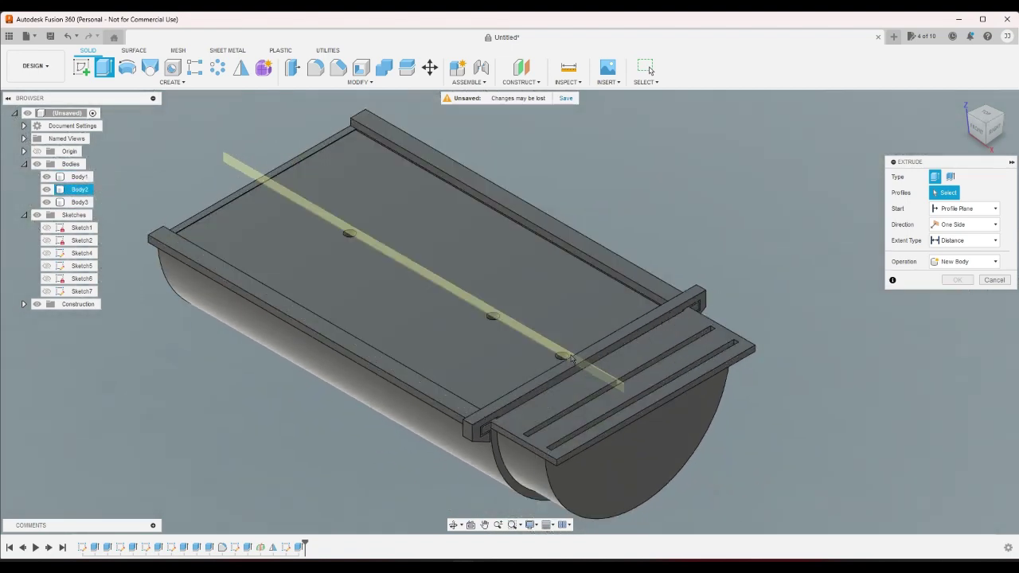
click(994, 280)
scroll(452, 454, up, 5)
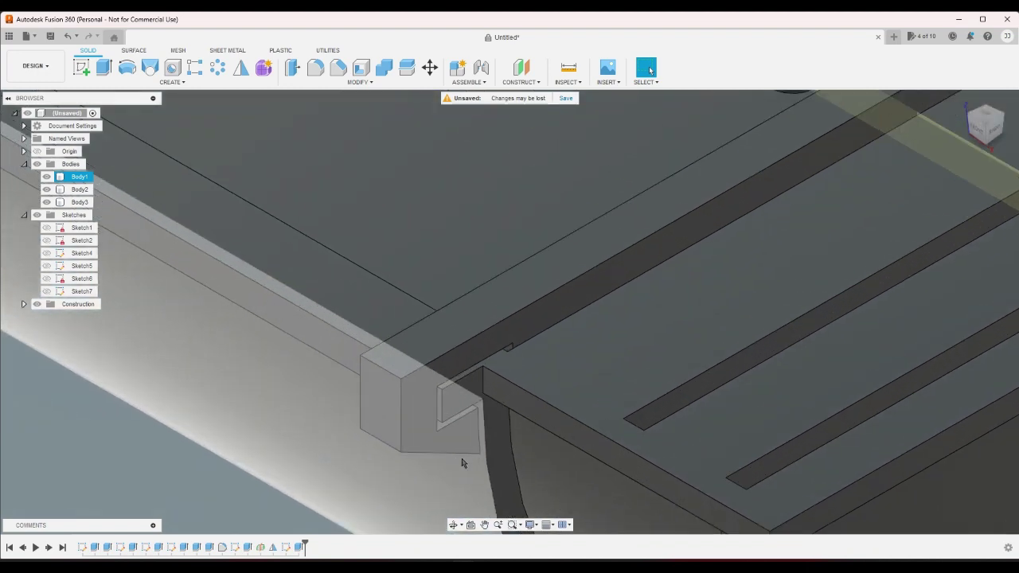
click(462, 463)
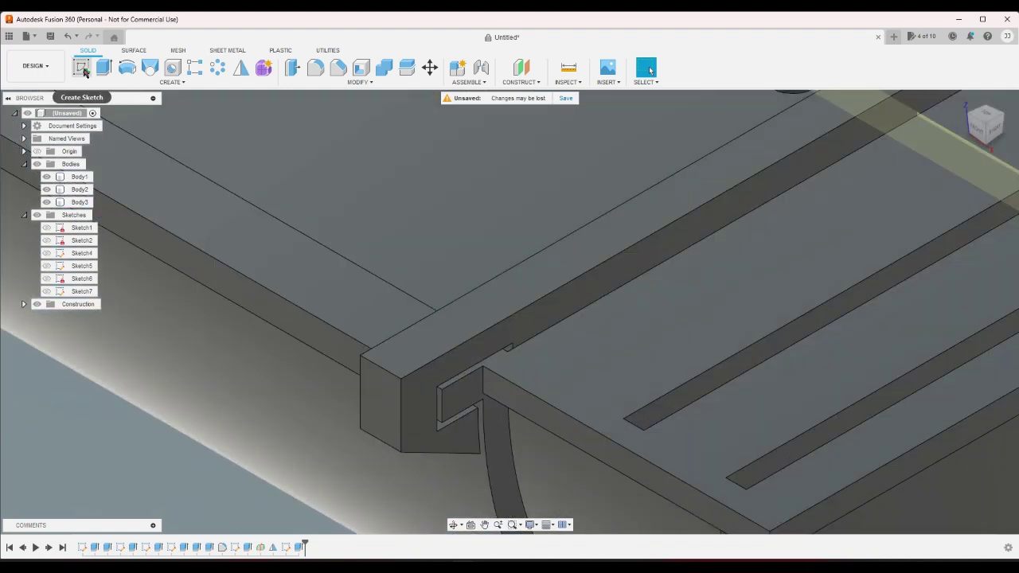
Step: Start a sketch on the tray flange's end face and draw a short vertical line closing the profile at the flange's inner corner
click(84, 72)
click(467, 392)
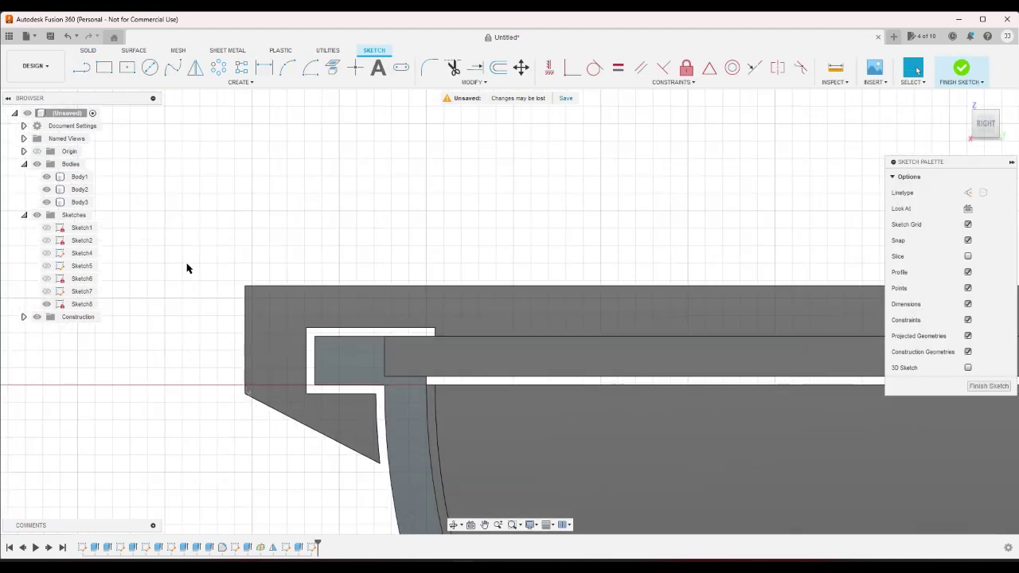
click(104, 72)
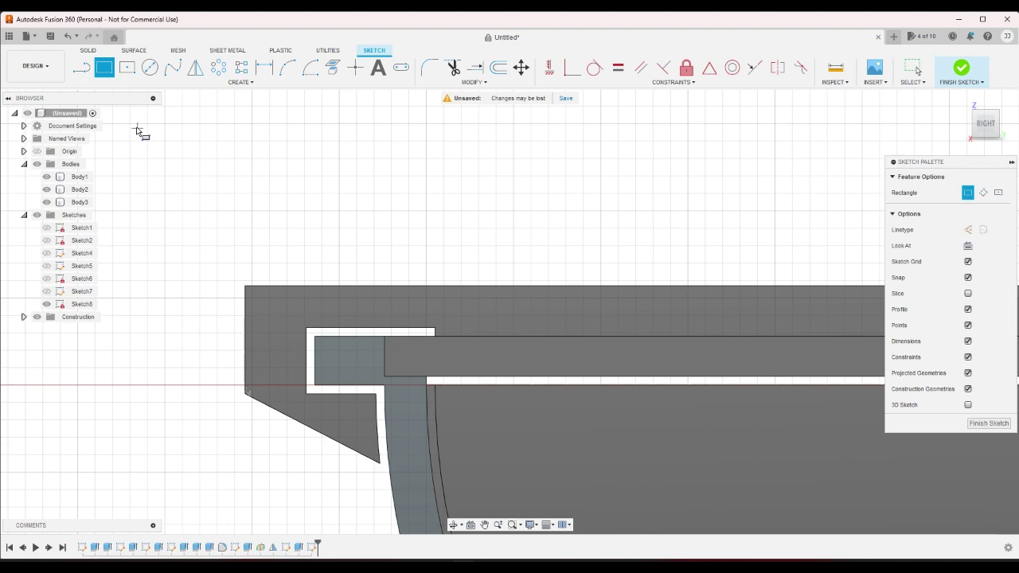
click(81, 68)
scroll(380, 377, up, 4)
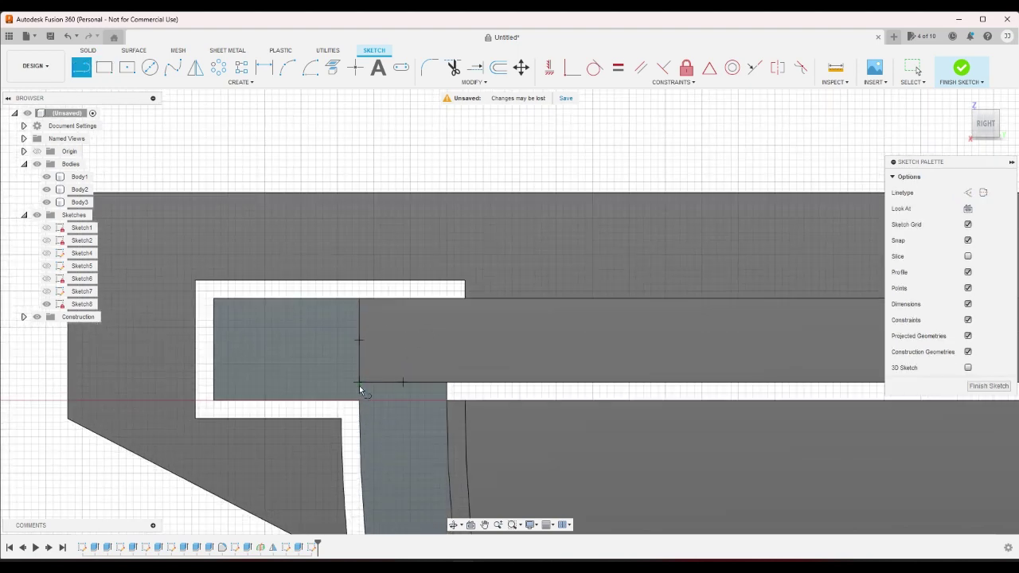
click(359, 383)
click(360, 400)
Step: Draw the matching short vertical line at the opposite flange's inner corner and finish the sketch
scroll(455, 284, down, 6)
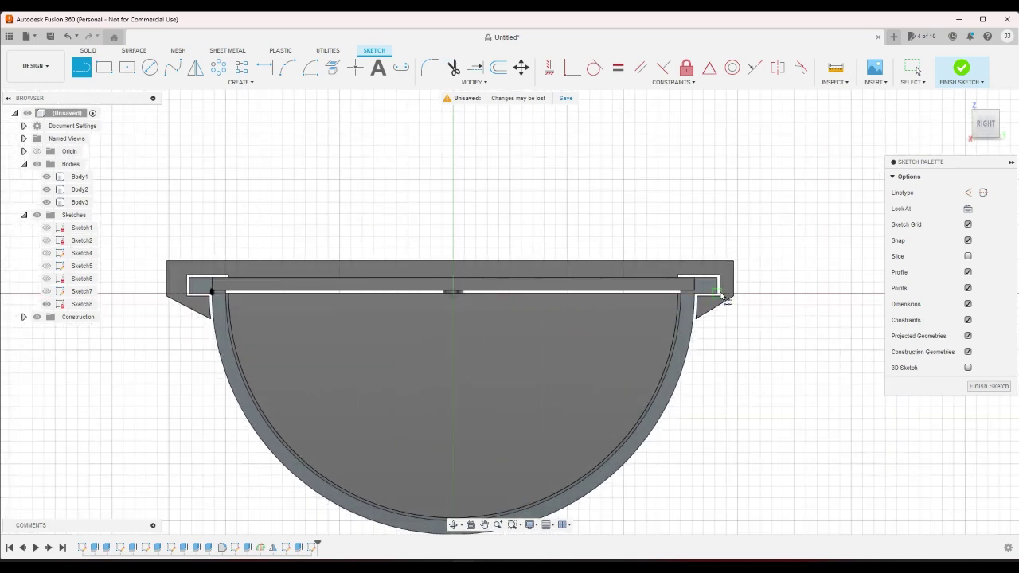
scroll(723, 296, up, 6)
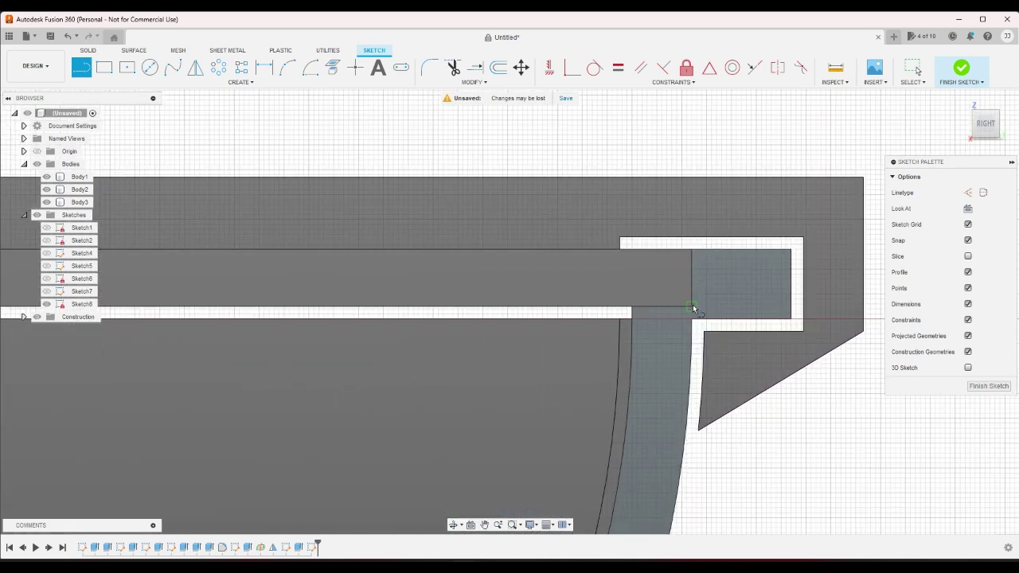
click(692, 307)
click(692, 318)
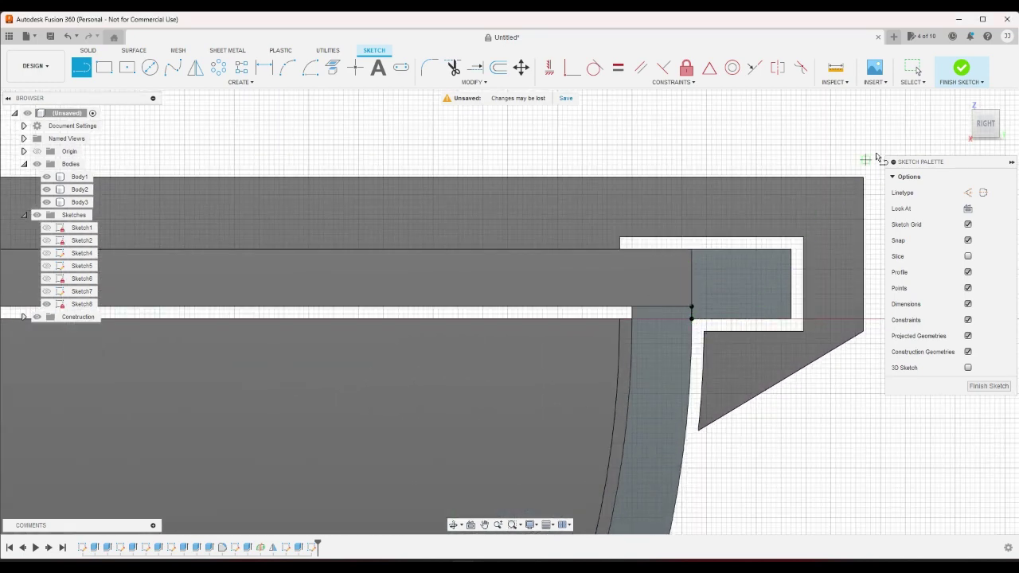
click(962, 68)
Step: Extrude both flange end profiles up to the outer face of the slotted end plate, joining them to the tray
click(104, 68)
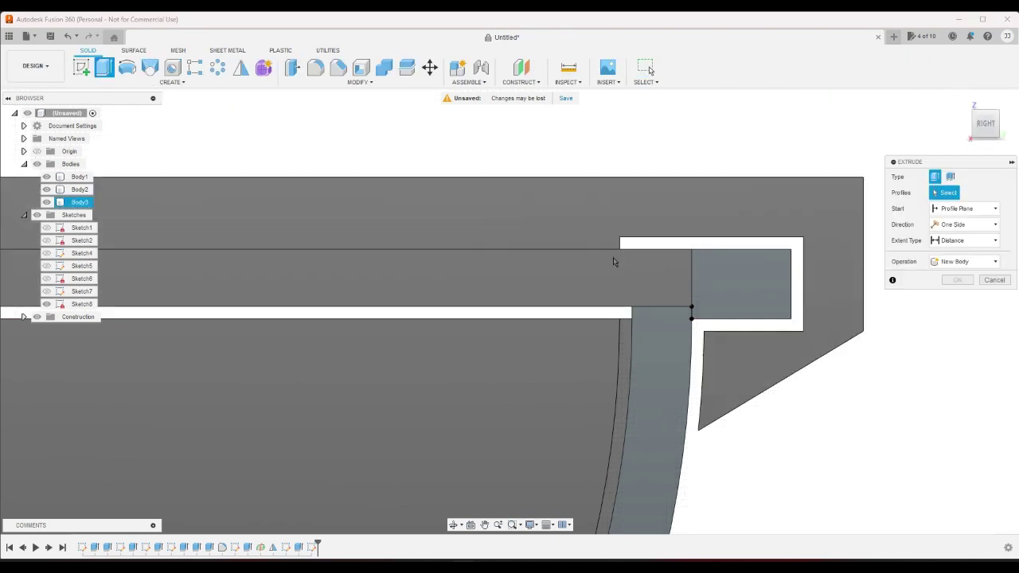
click(720, 282)
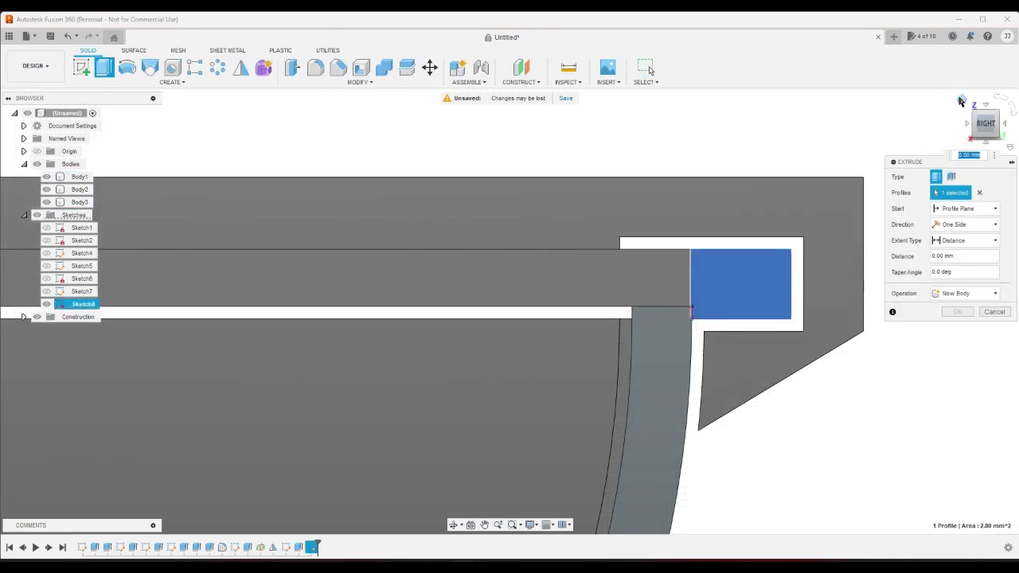
click(995, 117)
scroll(545, 396, up, 5)
scroll(545, 396, up, 3)
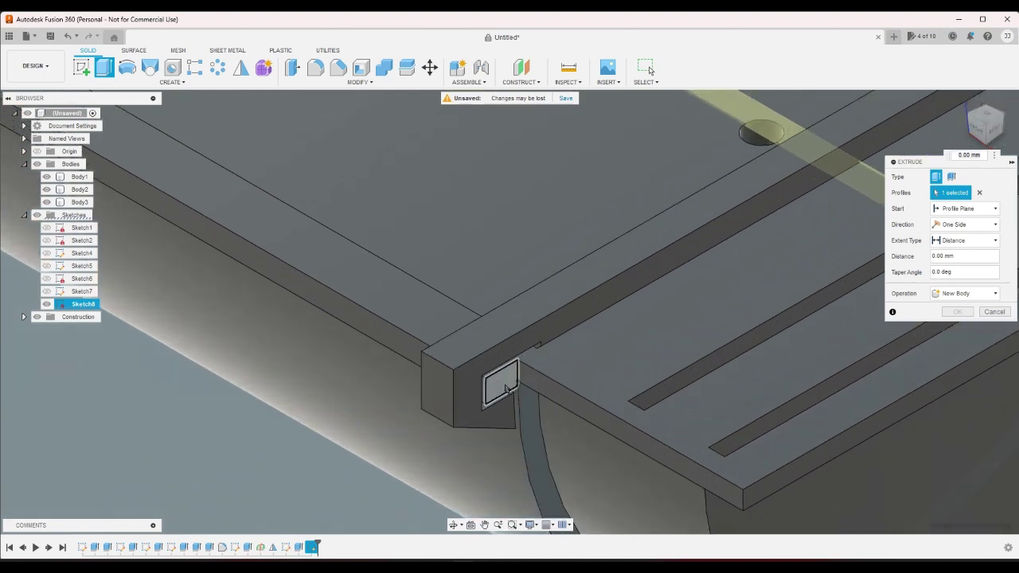
click(502, 387)
click(937, 243)
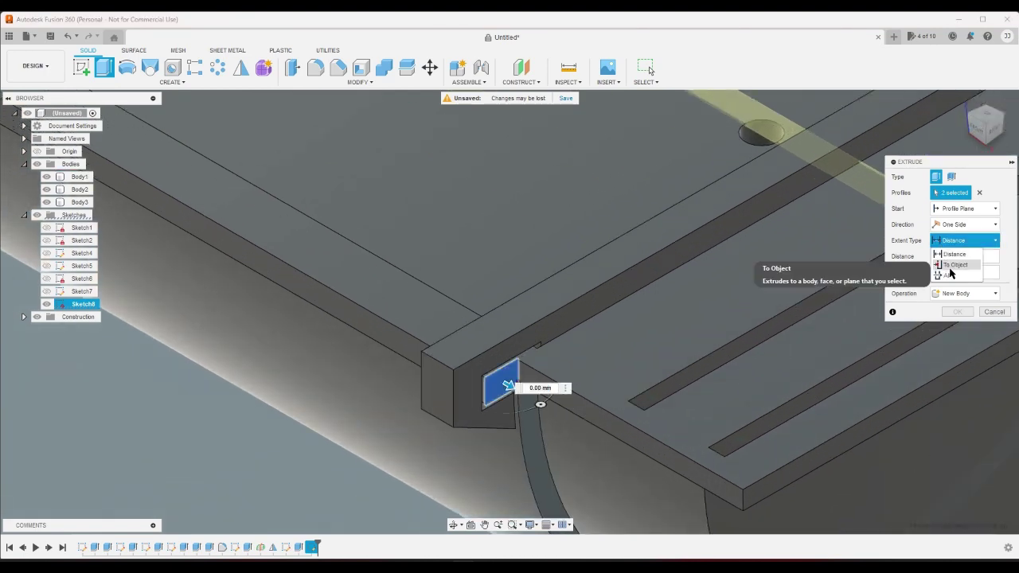
click(903, 266)
click(894, 423)
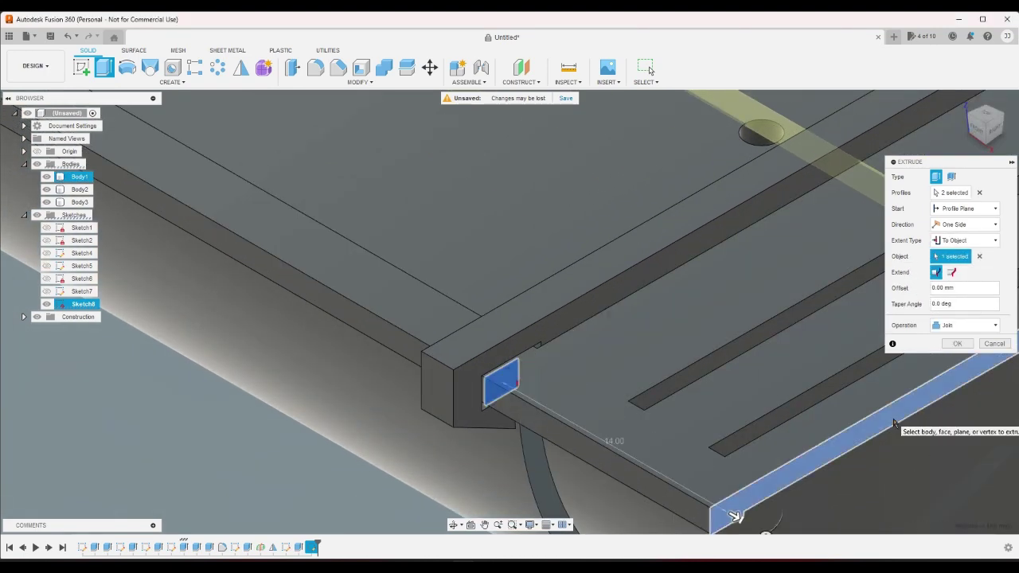
click(958, 343)
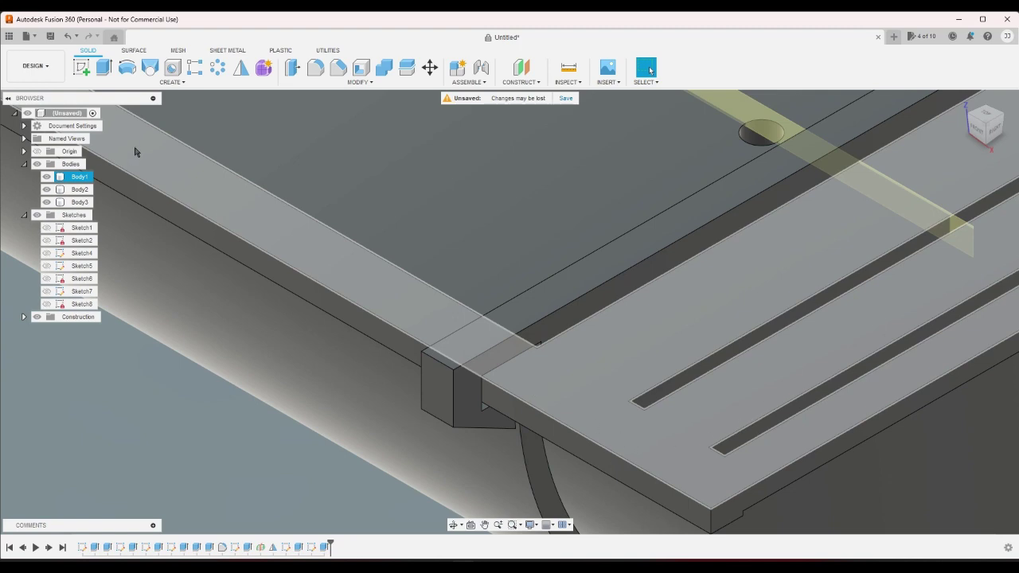
Step: Start a sketch on the tray's top face and draw a short vertical line outward from the outermost slot's end corner
click(81, 67)
click(635, 332)
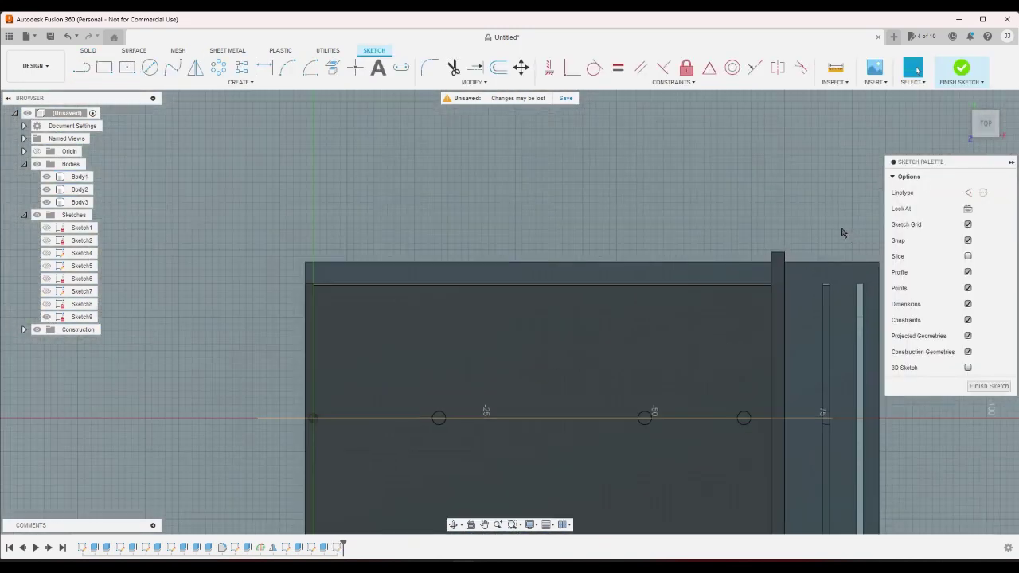
click(82, 67)
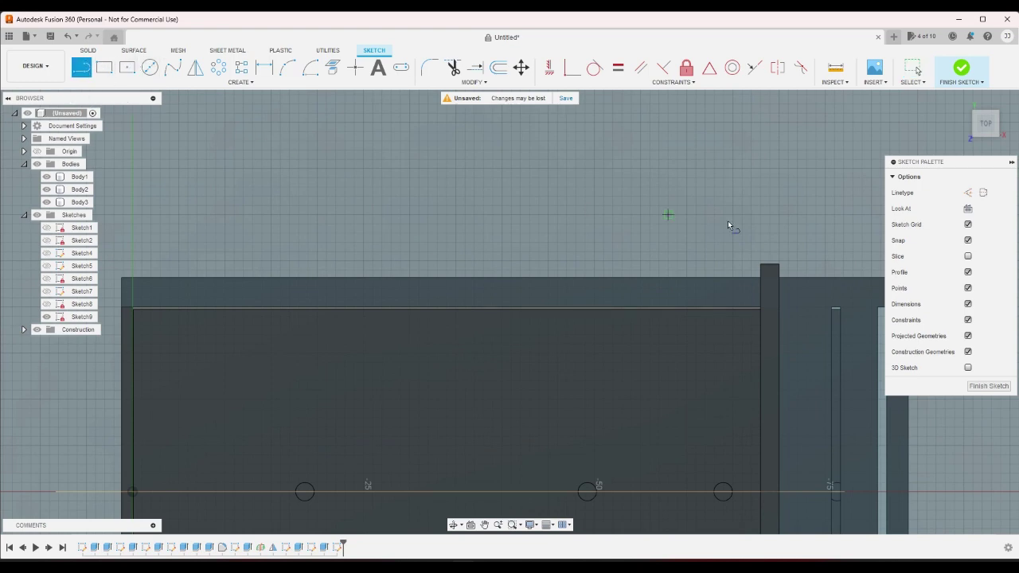
scroll(669, 280, down, 3)
scroll(821, 285, up, 4)
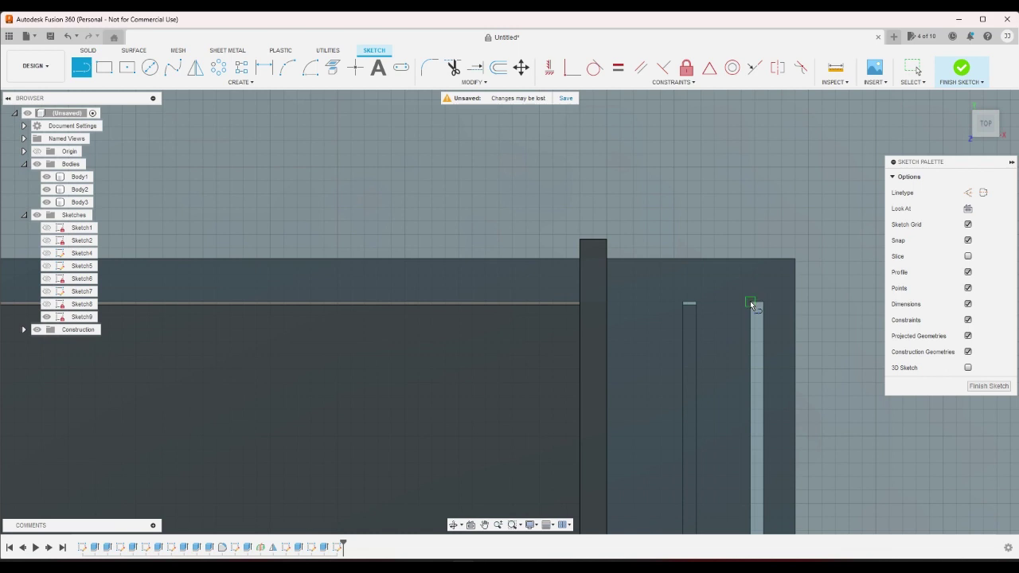
click(750, 301)
click(750, 274)
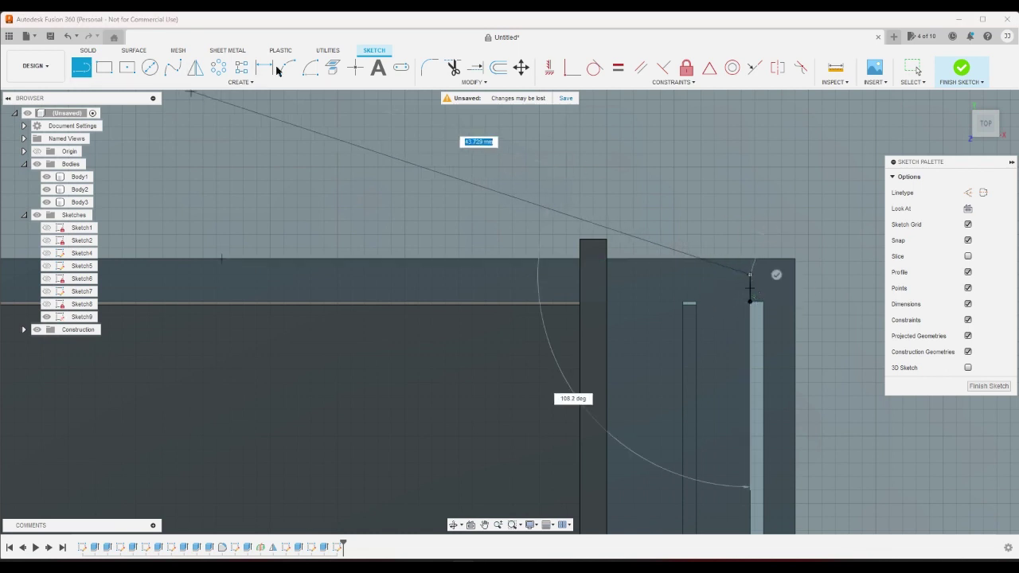
Step: Dimension the distance between the line's free end and the tray's long outer edge, setting it to 1.2 mm
click(264, 67)
click(751, 261)
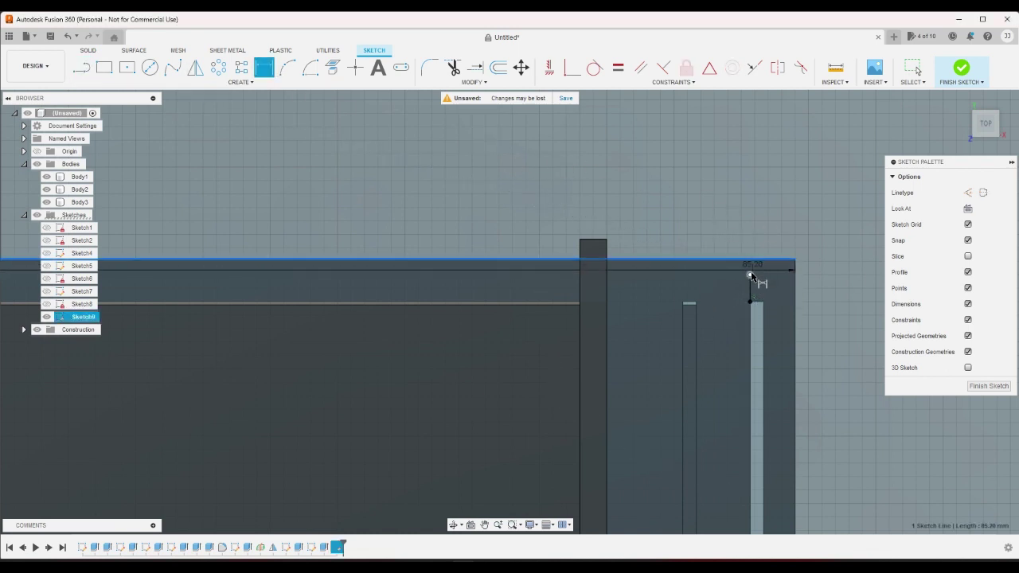
click(772, 270)
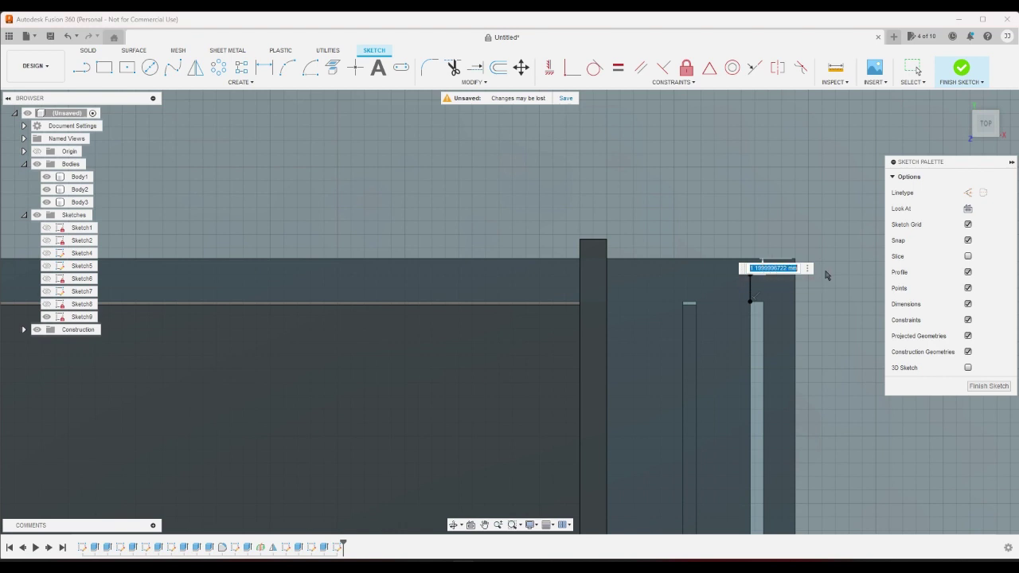
key(Return)
scroll(802, 276, up, 2)
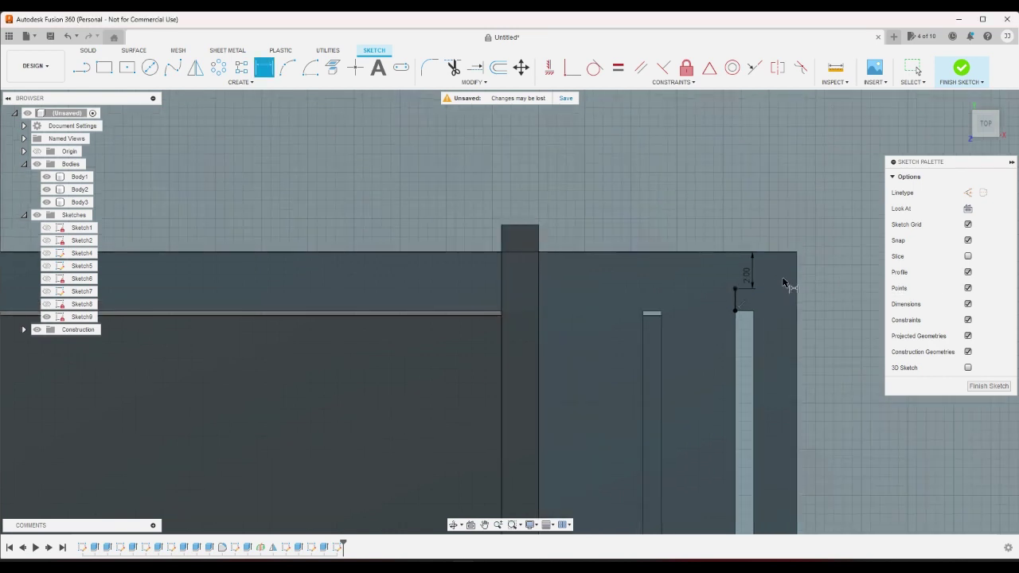
double_click(754, 277)
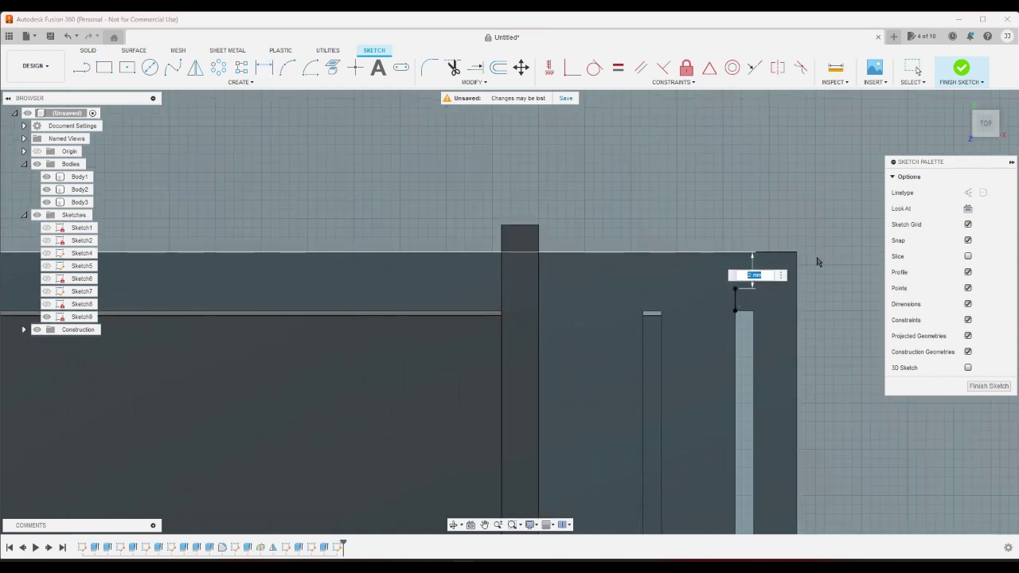
text(1.2)
key(Return)
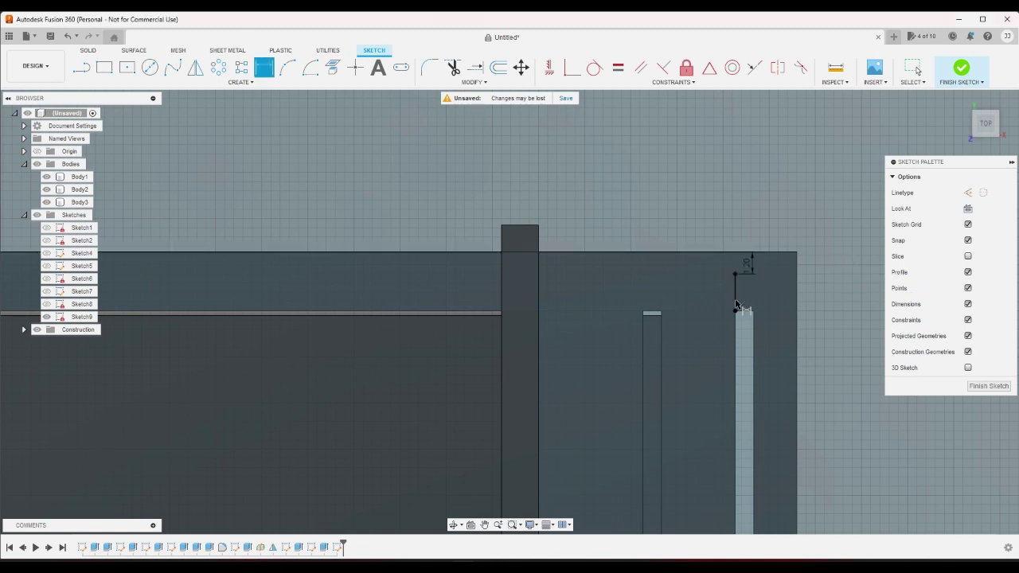
Step: Draw a rectangle extending the outermost slot at full width to the end of the short line
click(104, 67)
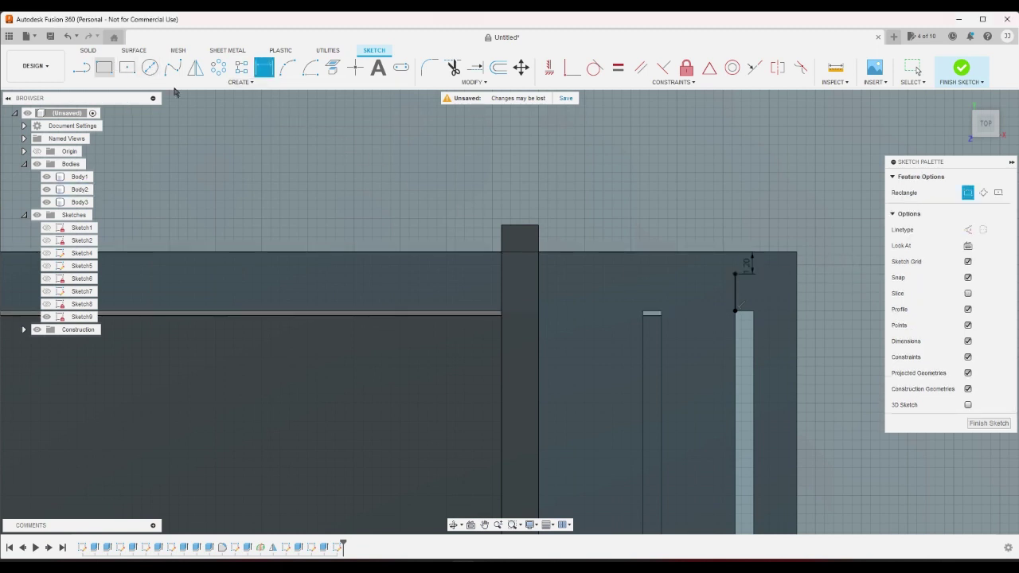
click(754, 311)
click(735, 275)
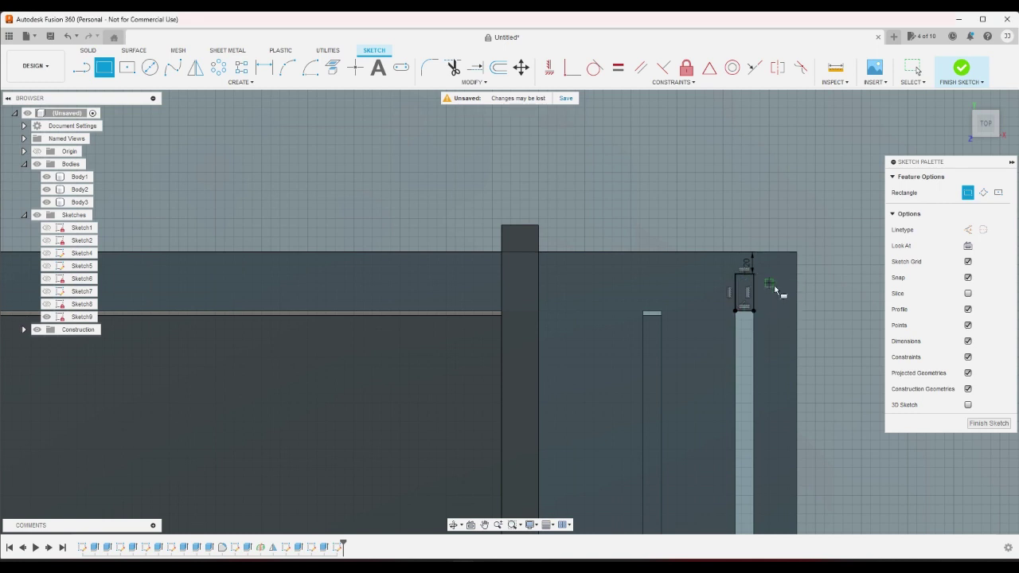
Step: Draw a rectangle at the end of the inner slot and make its side collinear with the slot's long edge
click(662, 313)
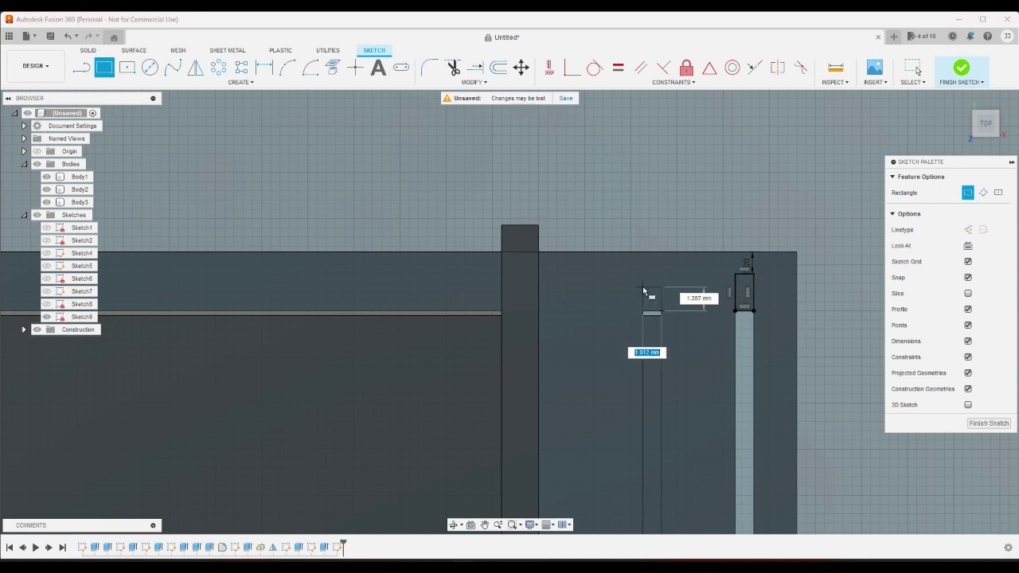
click(650, 282)
click(755, 67)
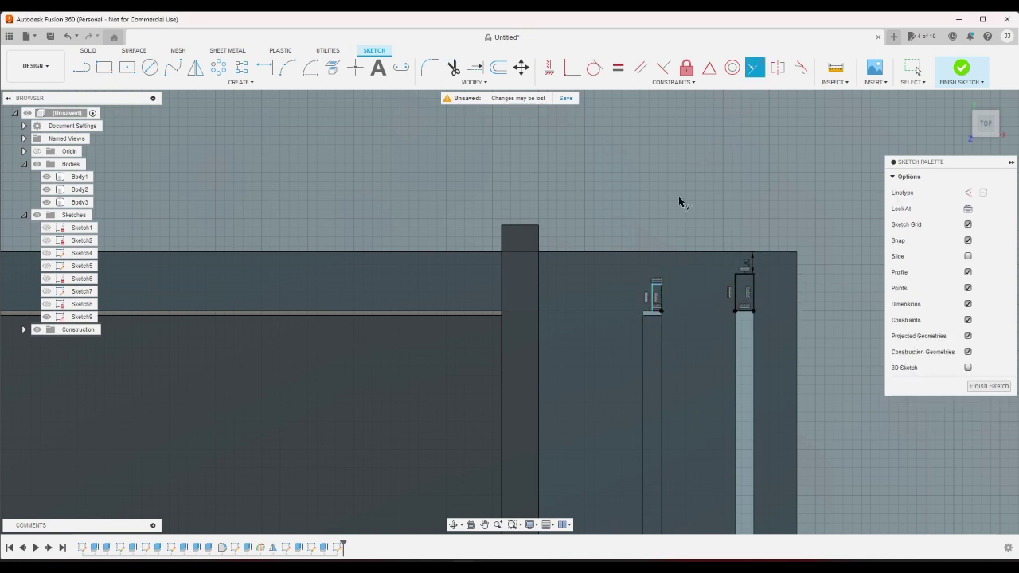
click(655, 301)
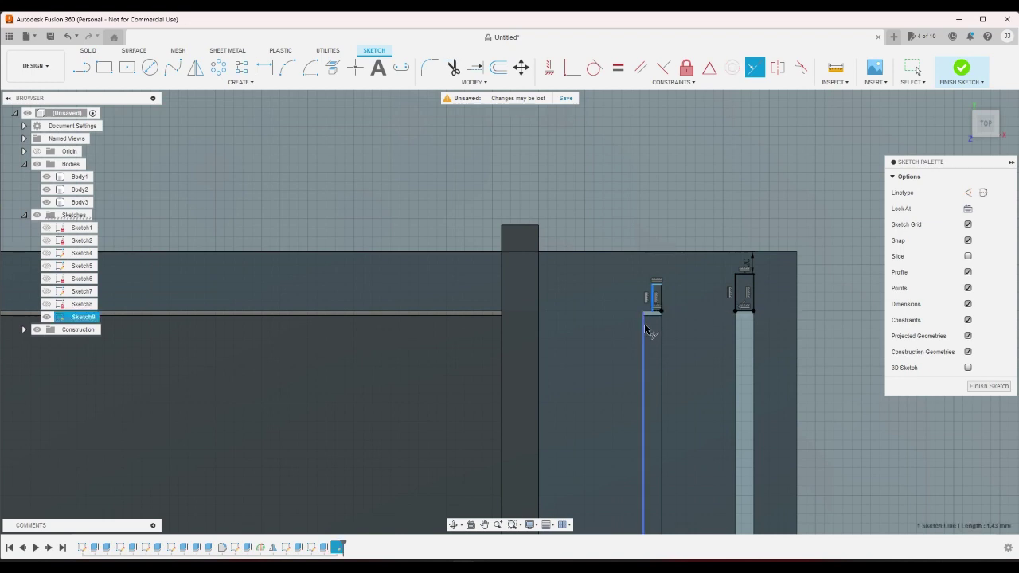
click(646, 327)
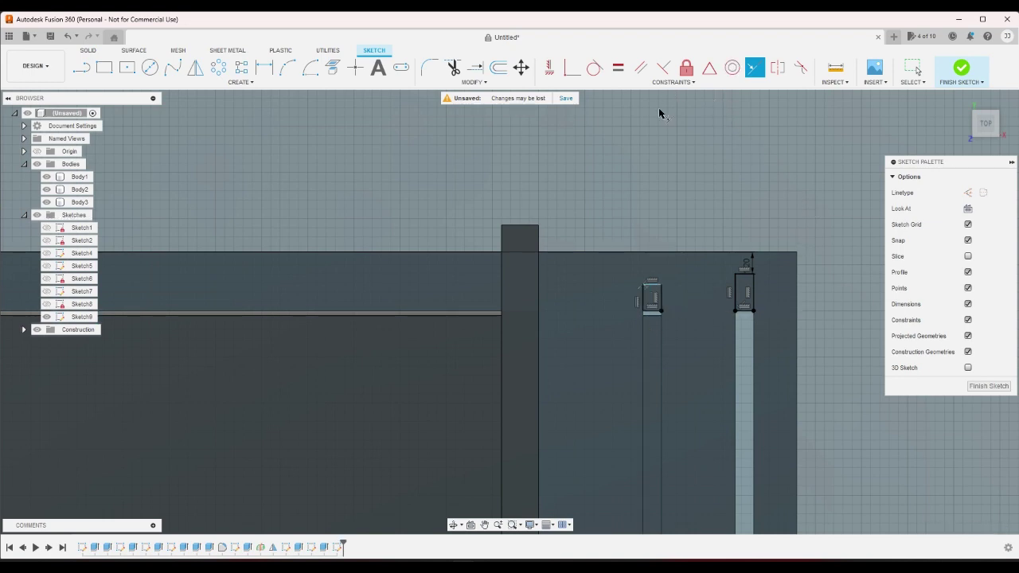
Step: Constrain the inner slot rectangle's long side equal to that of the outer slot's rectangle
click(618, 68)
click(659, 295)
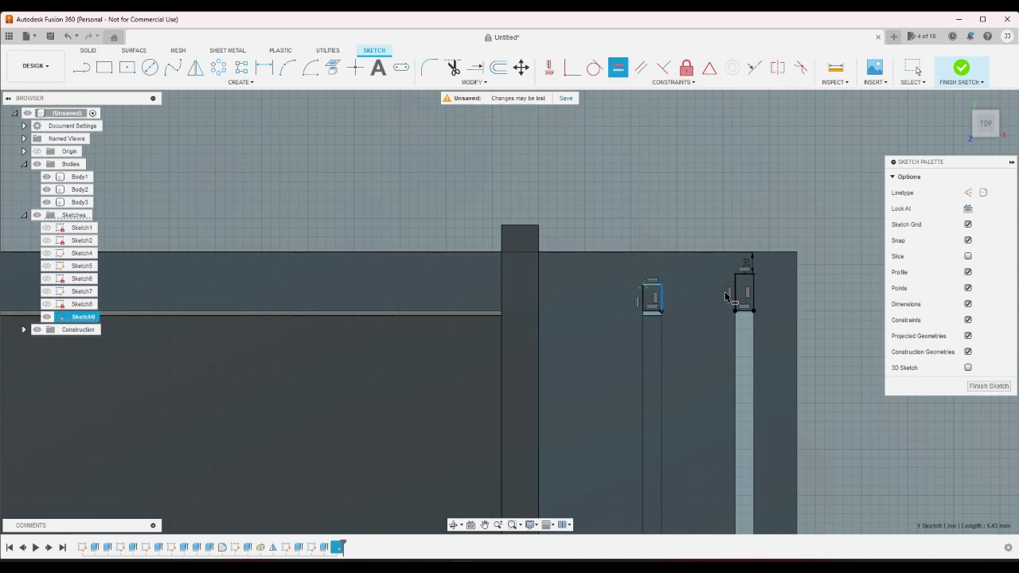
click(739, 287)
Step: Draw a horizontal centre line from the midpoint of the outermost slot's long edge out past the end of the tray
scroll(720, 198, down, 5)
scroll(717, 203, down, 3)
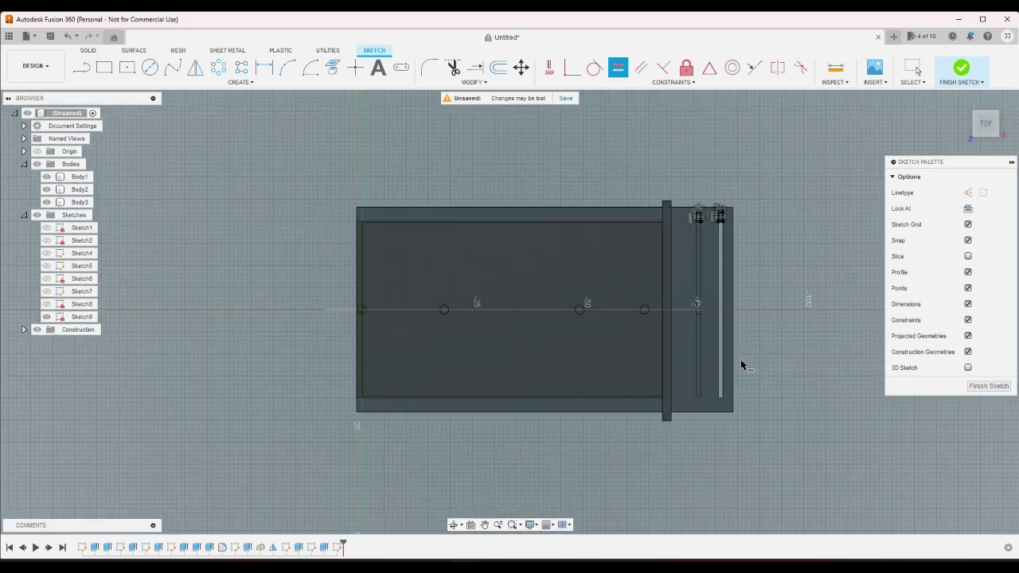
scroll(735, 414, up, 5)
scroll(685, 334, down, 4)
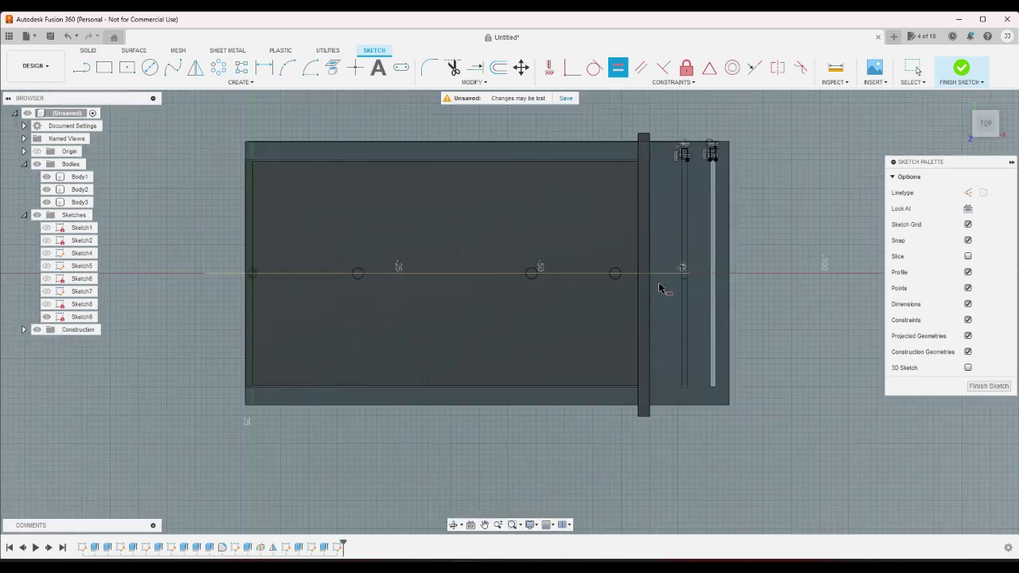
click(81, 67)
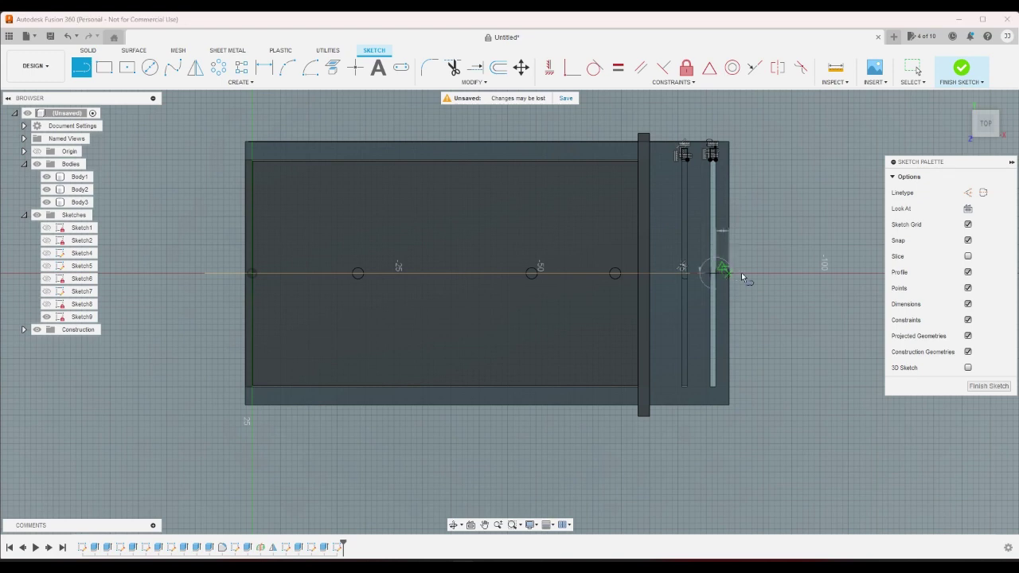
click(716, 273)
double_click(758, 273)
Step: Mirror the slot-end rectangles about the short horizontal centre line and finish the sketch
scroll(603, 101, up, 2)
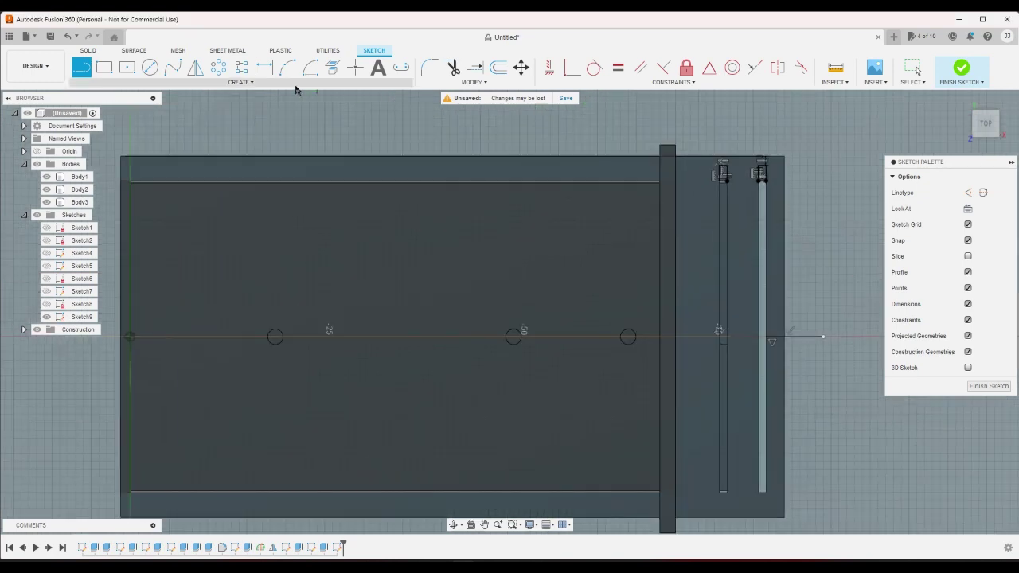
click(195, 68)
drag(797, 155, 494, 142)
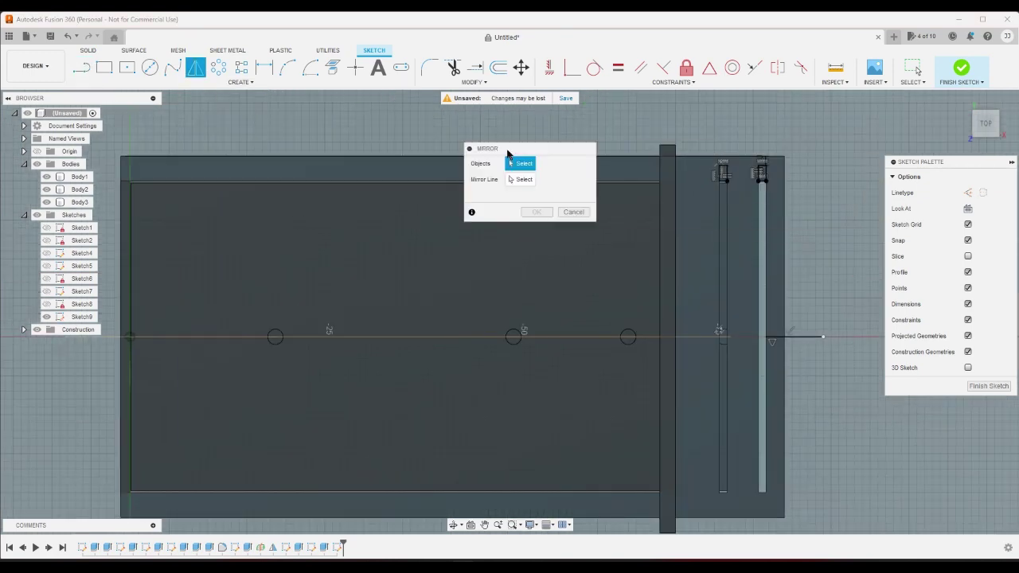
mouse_move(793, 136)
mouse_down()
mouse_move(717, 200)
mouse_move(701, 183)
mouse_up()
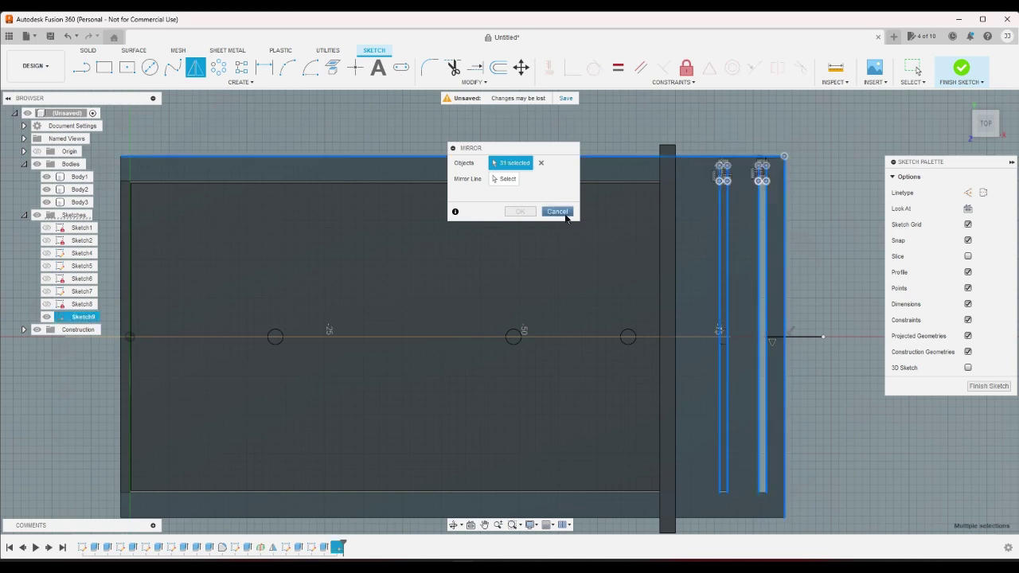
click(504, 179)
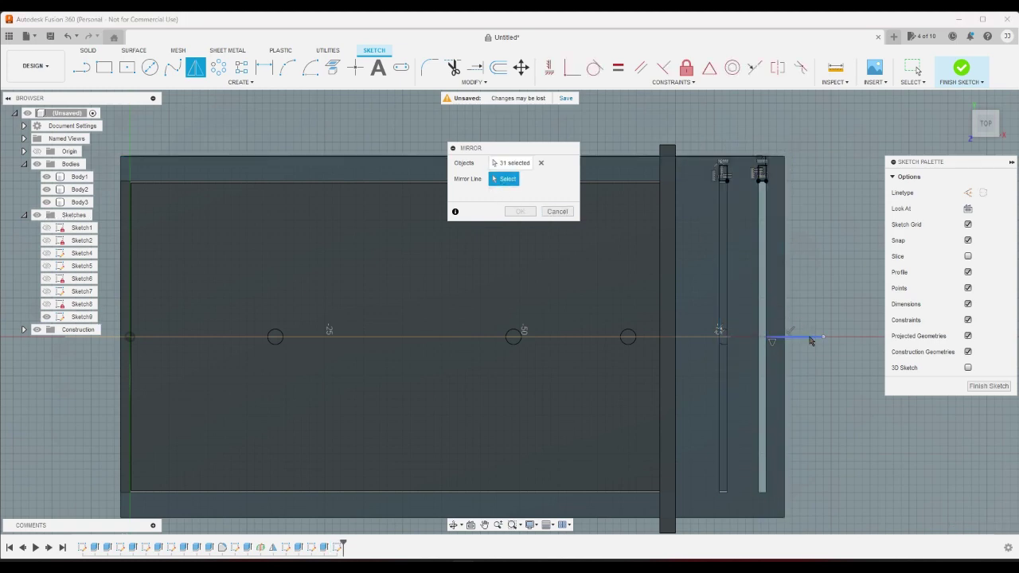
click(810, 341)
click(519, 211)
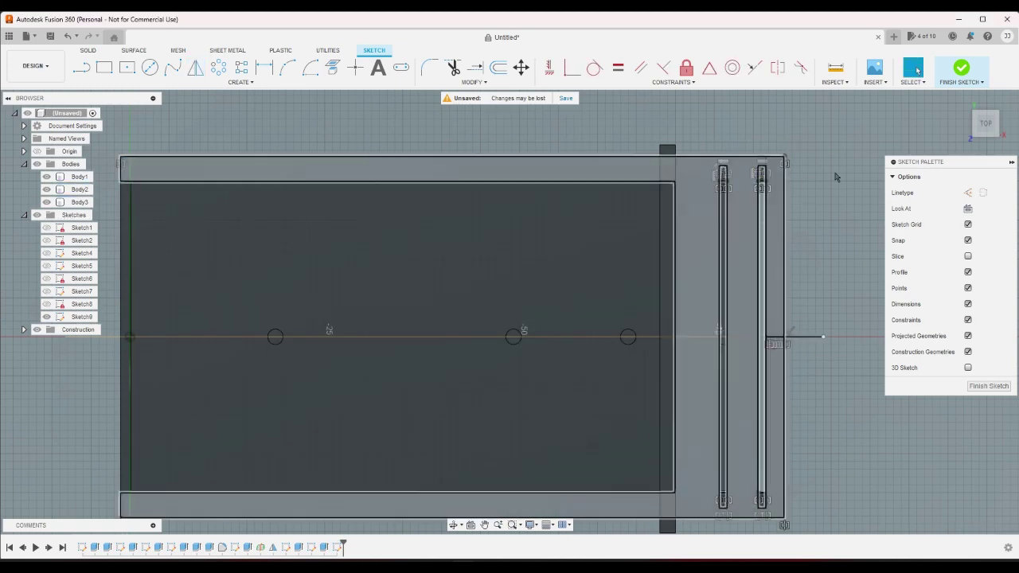
click(961, 72)
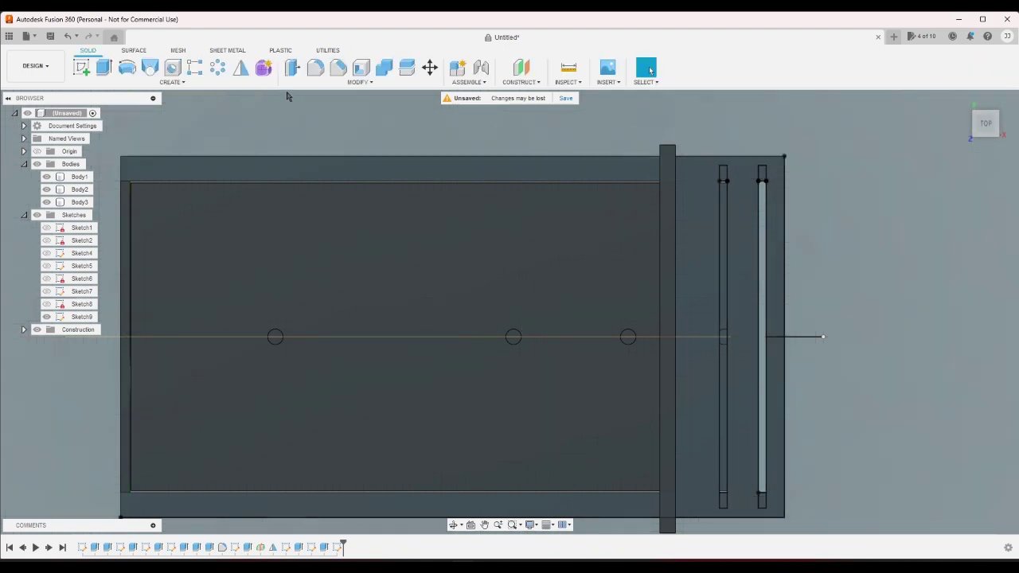
Step: Hide Body2 and Body3, then cut the four slot-end rectangles through the end plate with a -4 mm extrusion
click(104, 68)
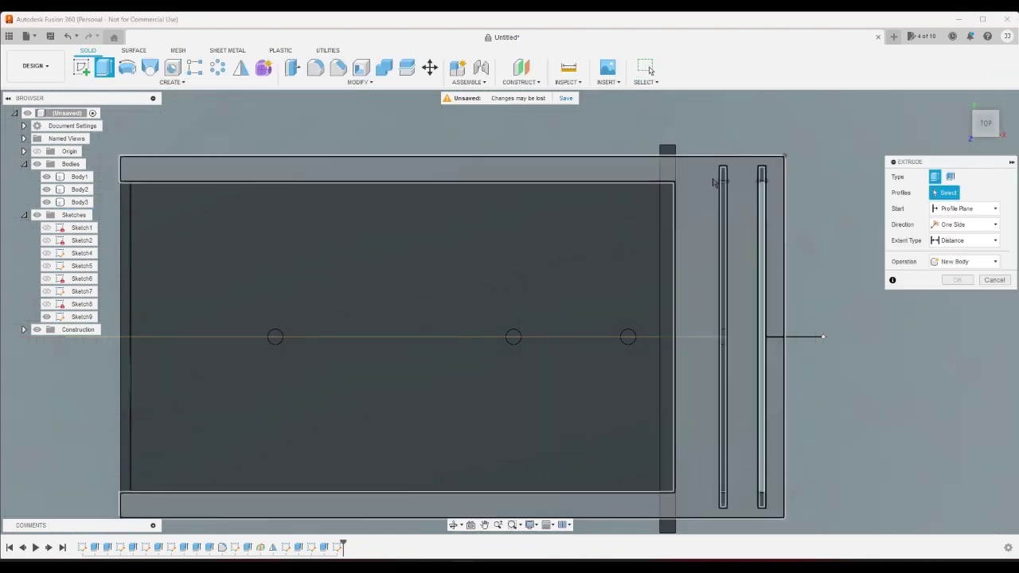
click(723, 177)
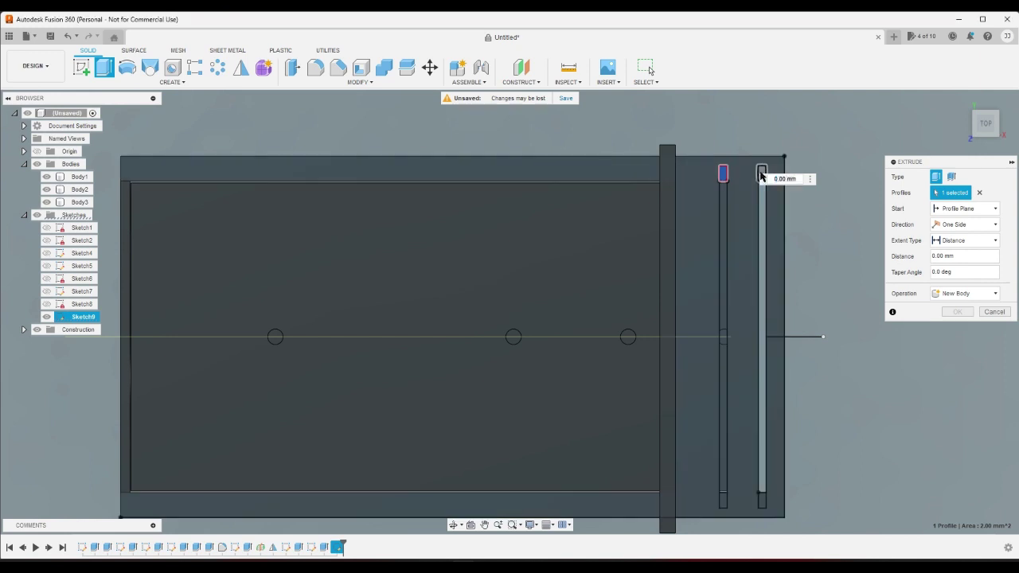
click(760, 176)
click(761, 500)
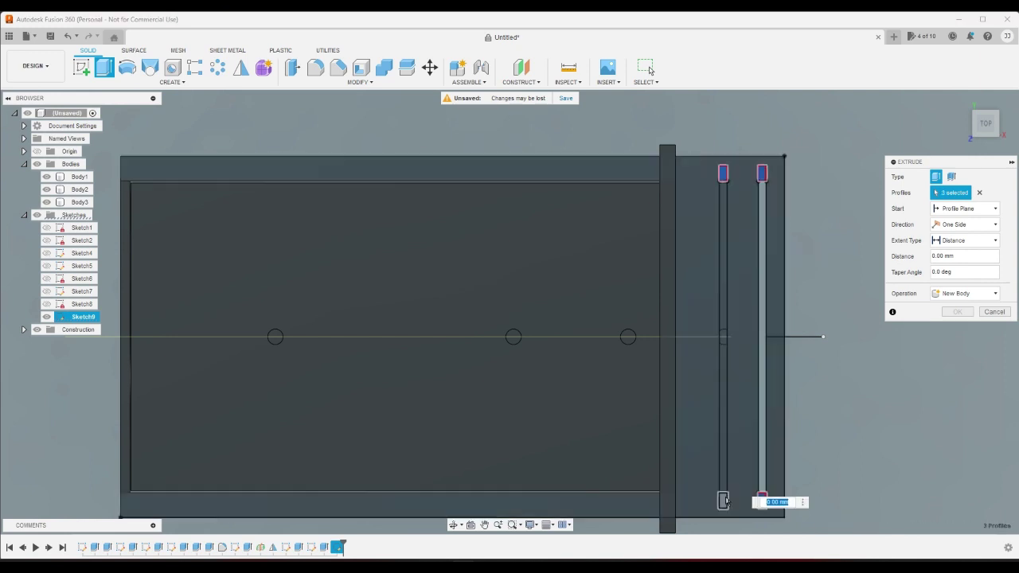
click(723, 500)
click(46, 190)
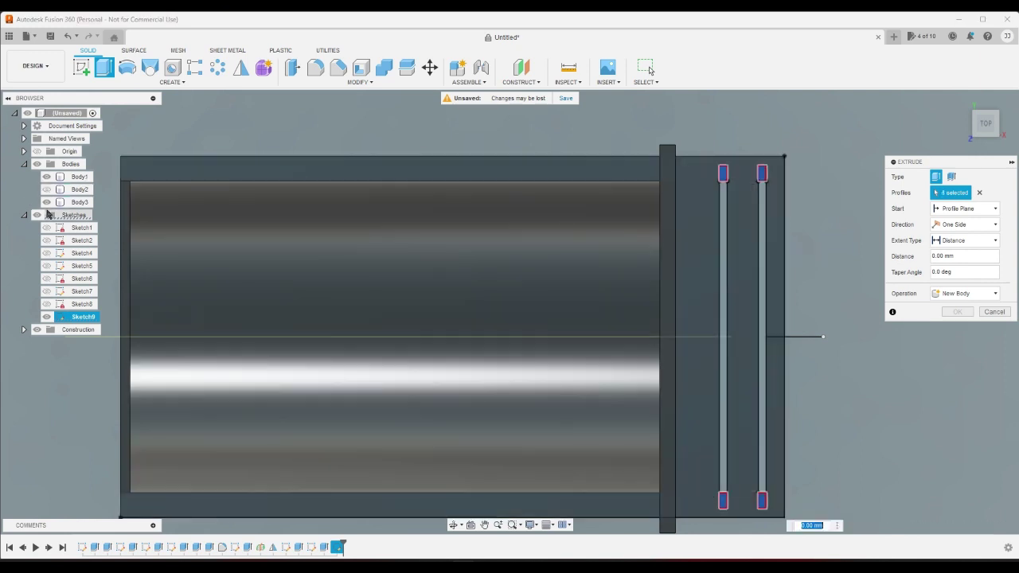
click(46, 203)
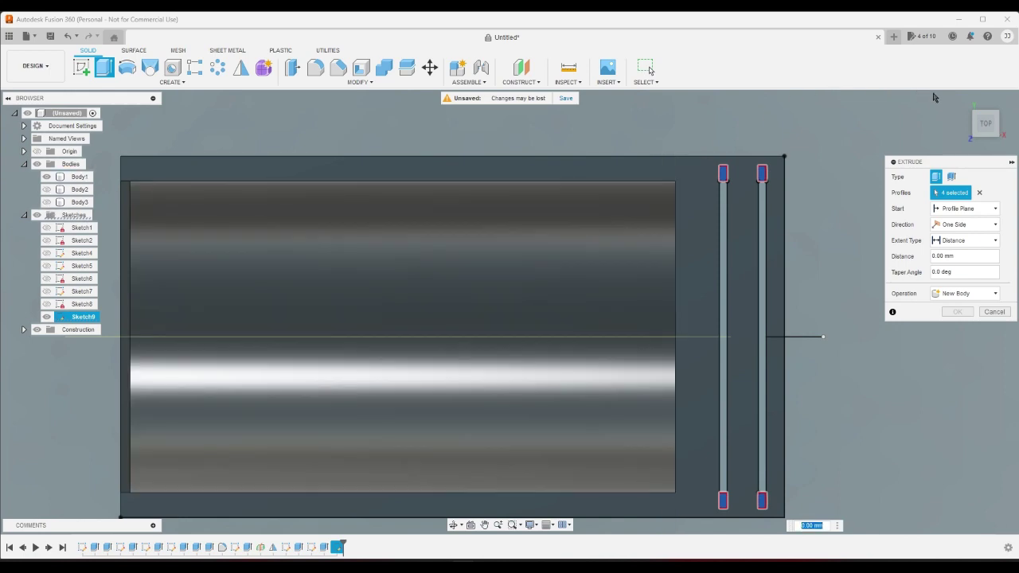
click(961, 101)
scroll(514, 384, up, 5)
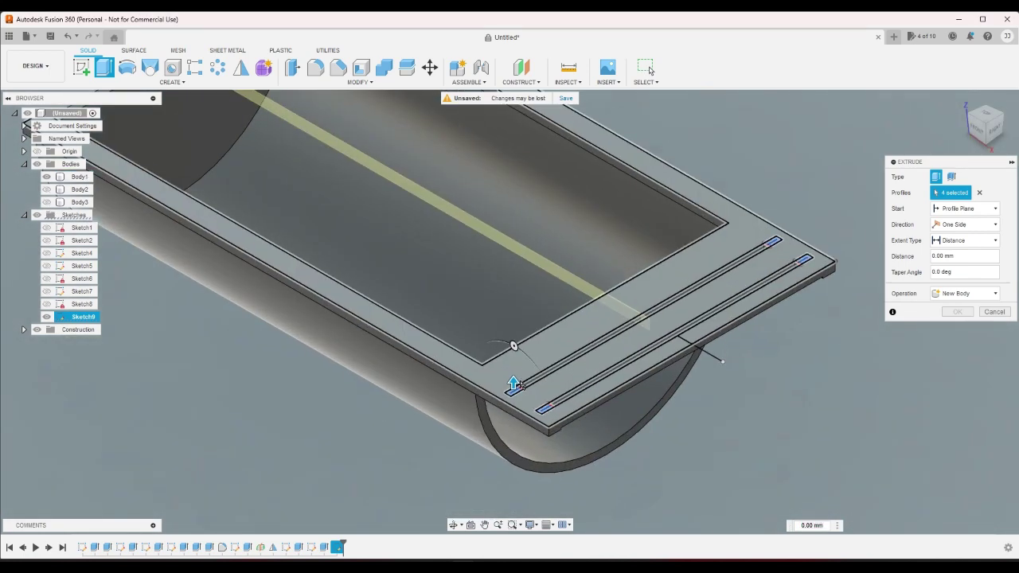
drag(514, 385, 514, 414)
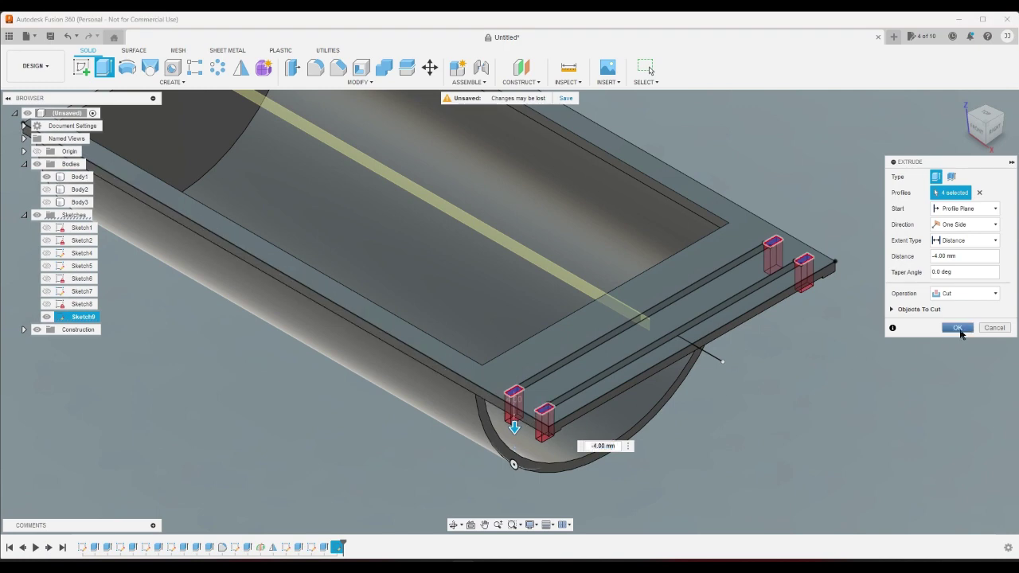
click(959, 329)
Step: Inspect the lengthened slots from below and show Body2 and Body3 again
click(985, 148)
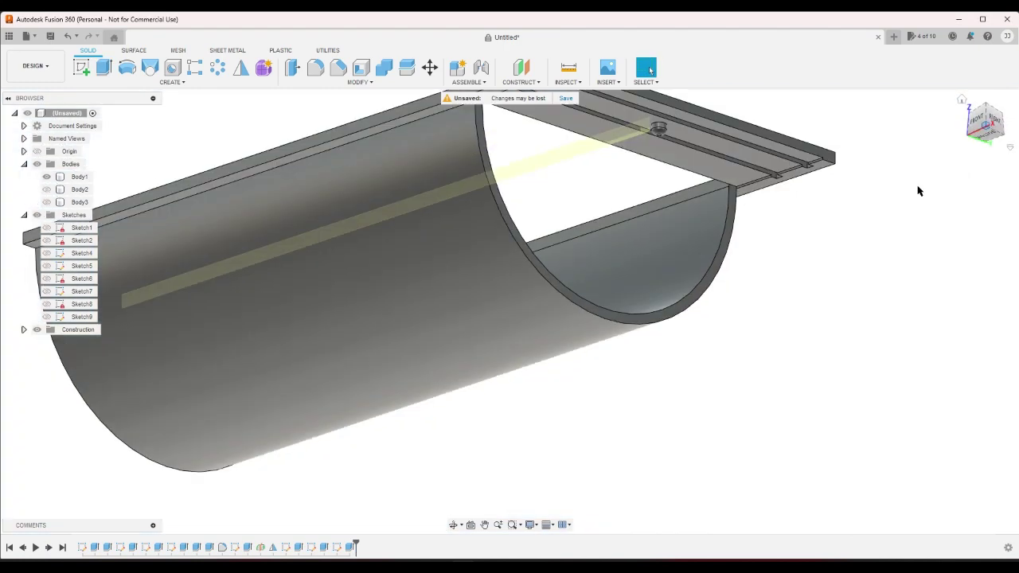
scroll(753, 352, down, 3)
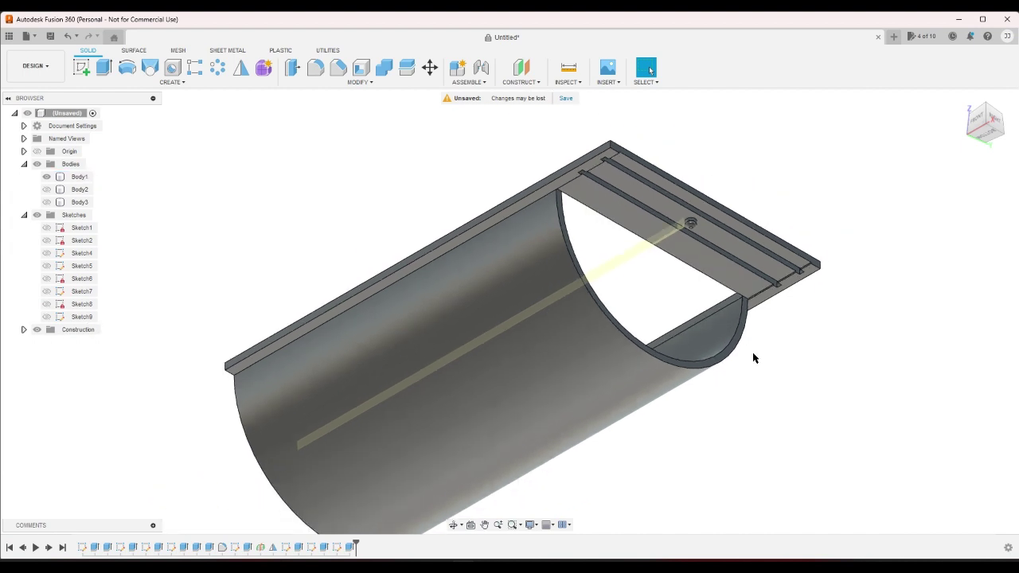
scroll(678, 232, up, 4)
scroll(678, 232, up, 2)
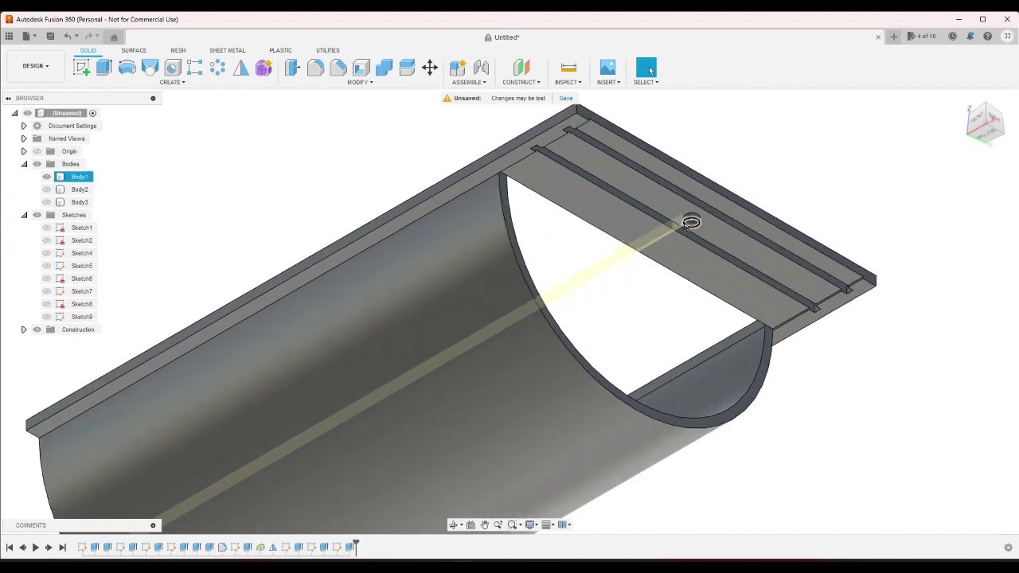
scroll(723, 235, up, 2)
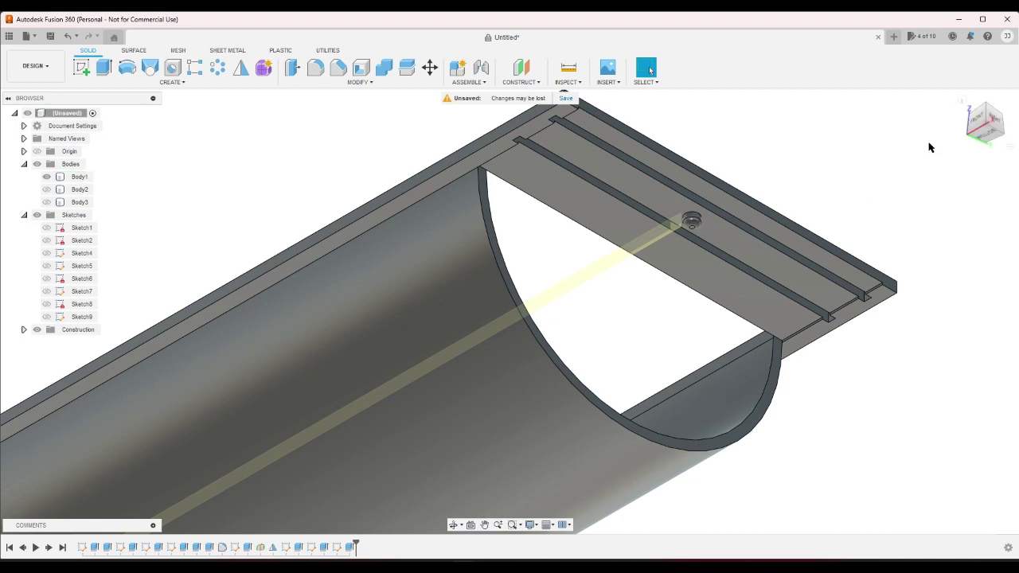
click(960, 103)
click(46, 189)
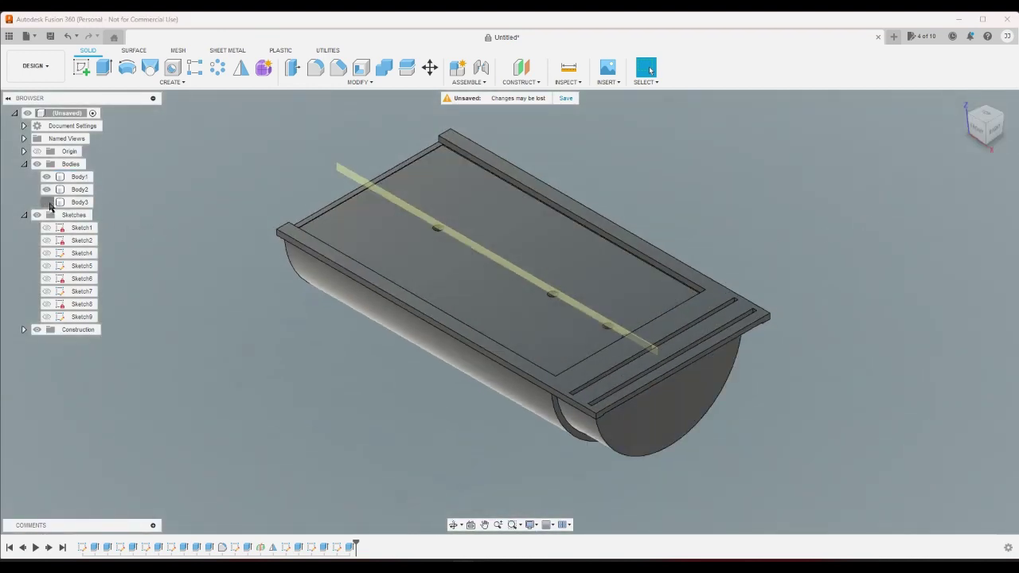
click(46, 202)
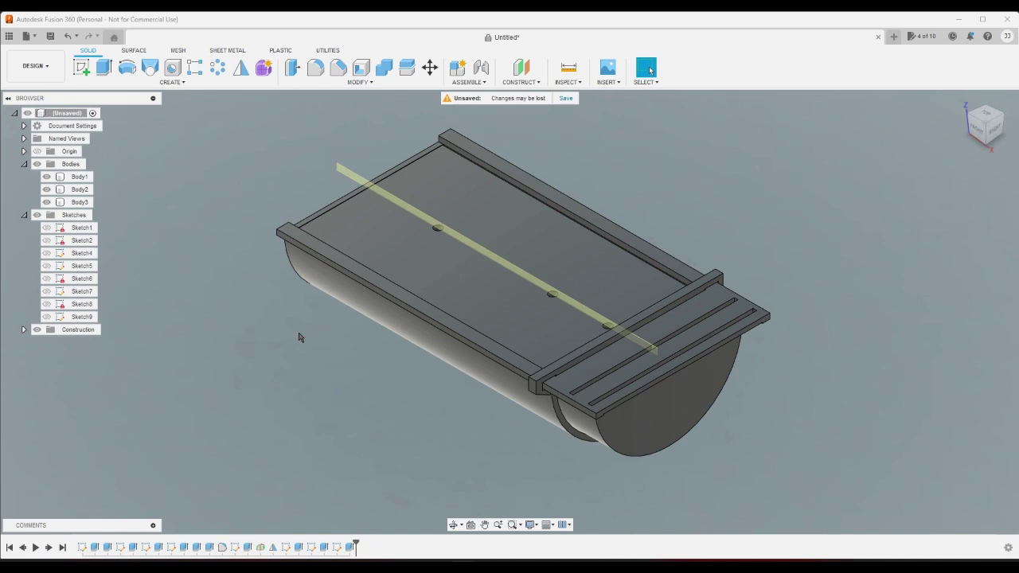
click(978, 121)
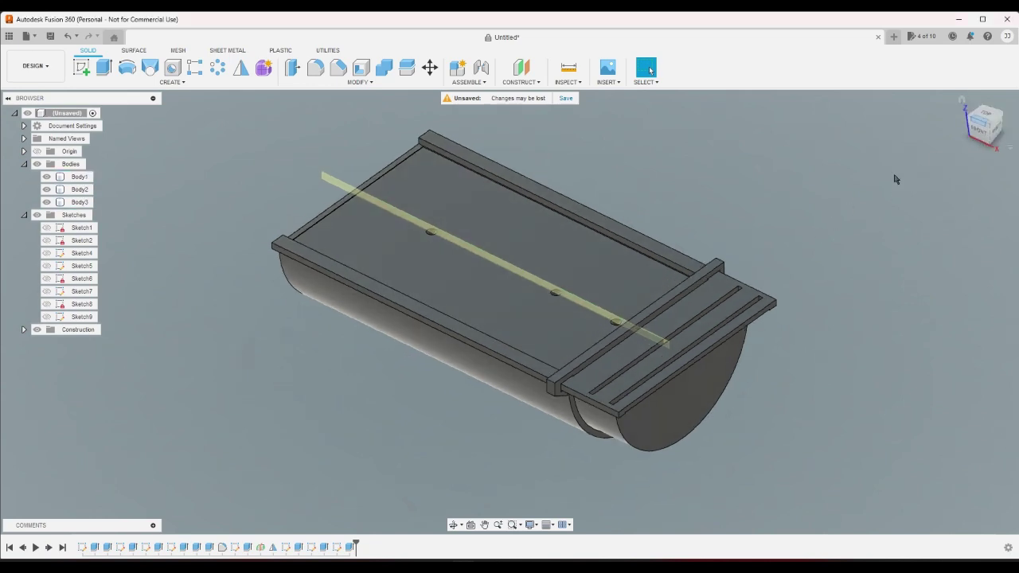
click(961, 100)
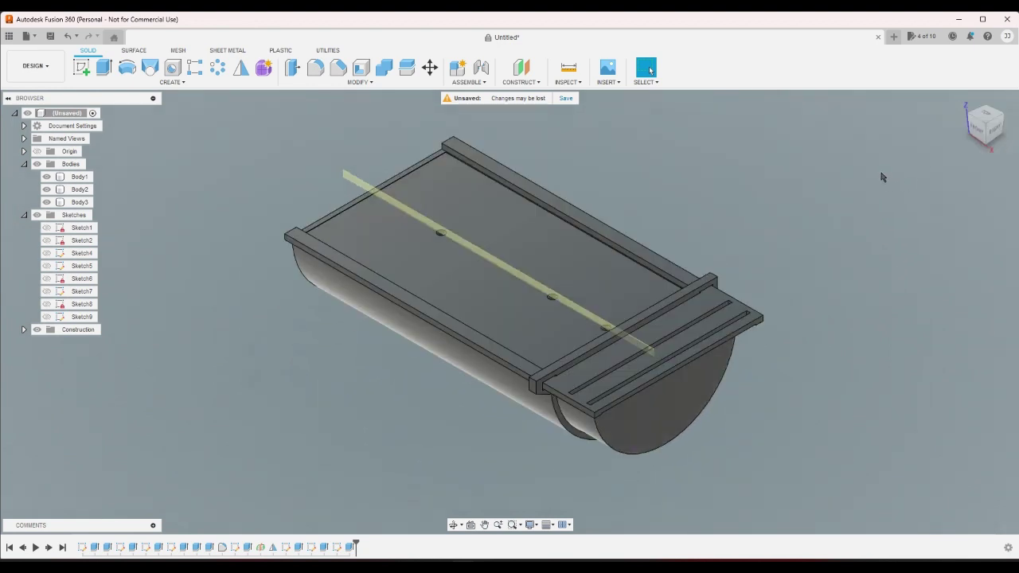
Step: Rename Body1, the flanged half-round tray, as Spoon
right_click(79, 177)
click(119, 343)
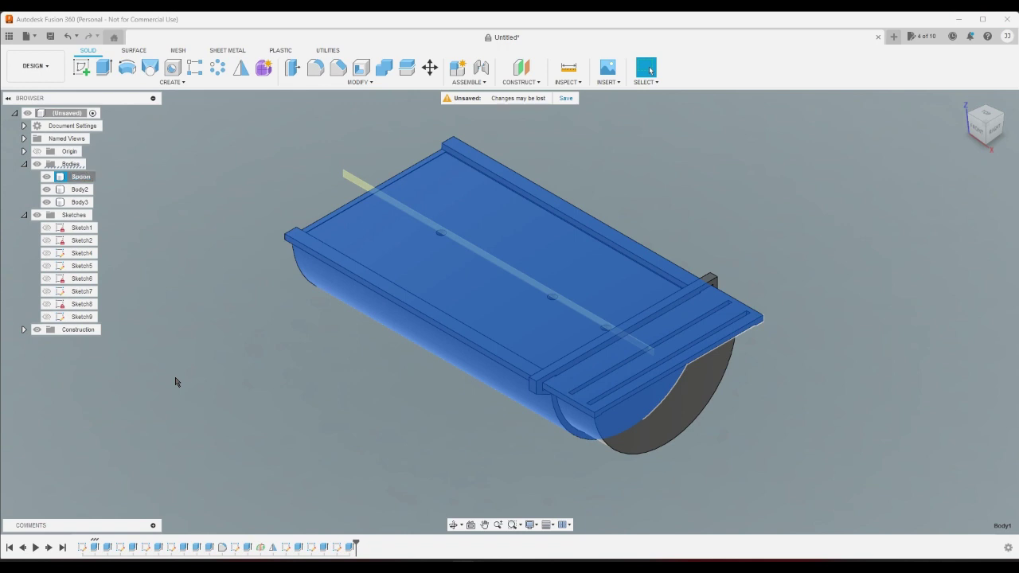
text(Spoon)
click(210, 353)
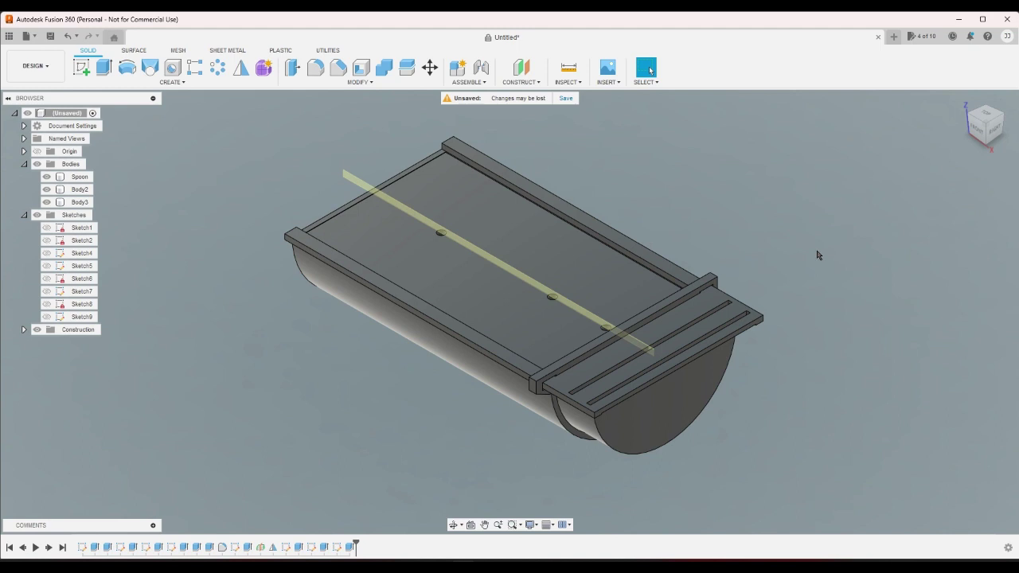
Step: Rename Body2, the half-round insert inside the tray, as Spacer
right_click(78, 190)
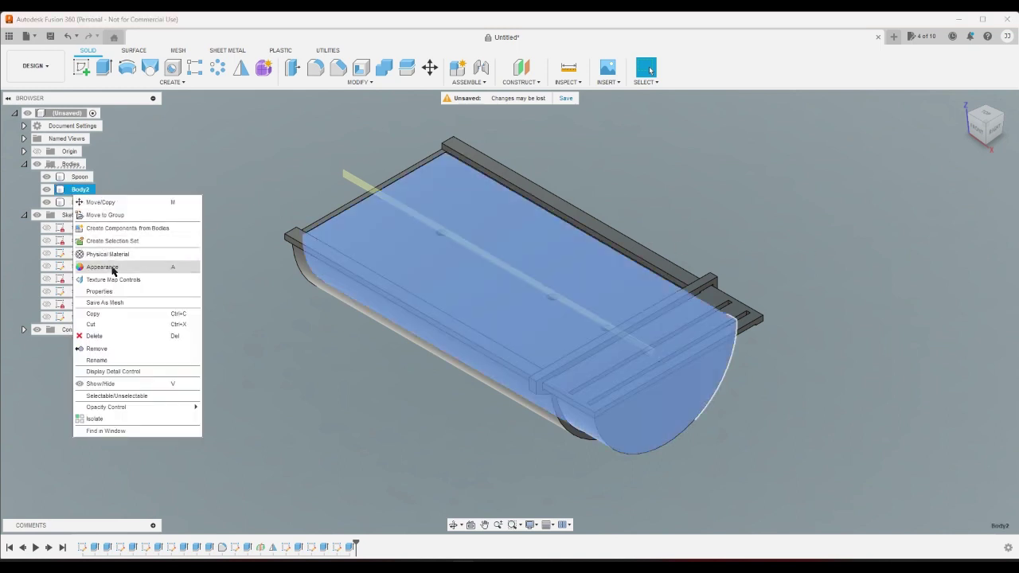
click(127, 360)
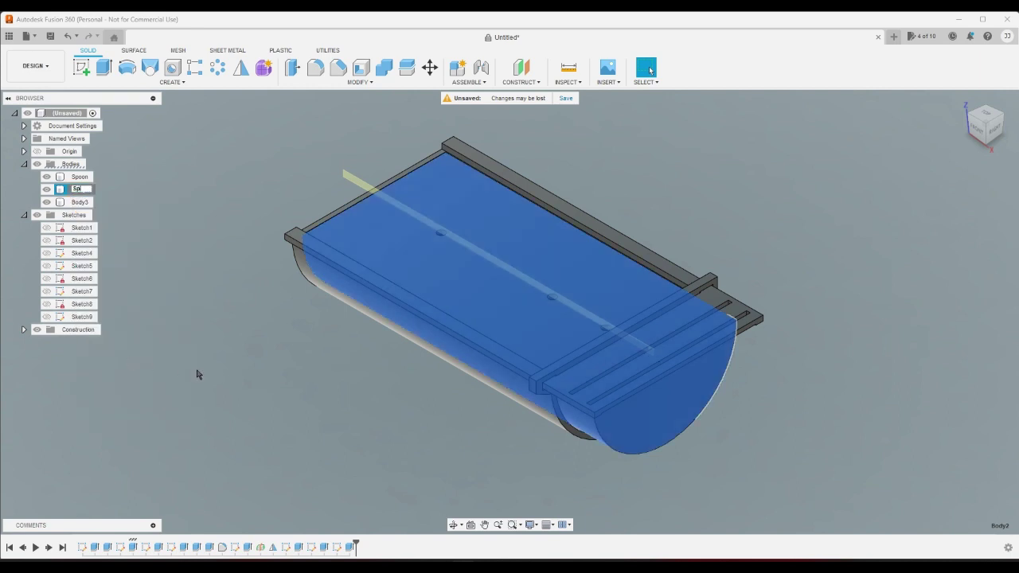
text(Spacer)
key(Return)
click(198, 374)
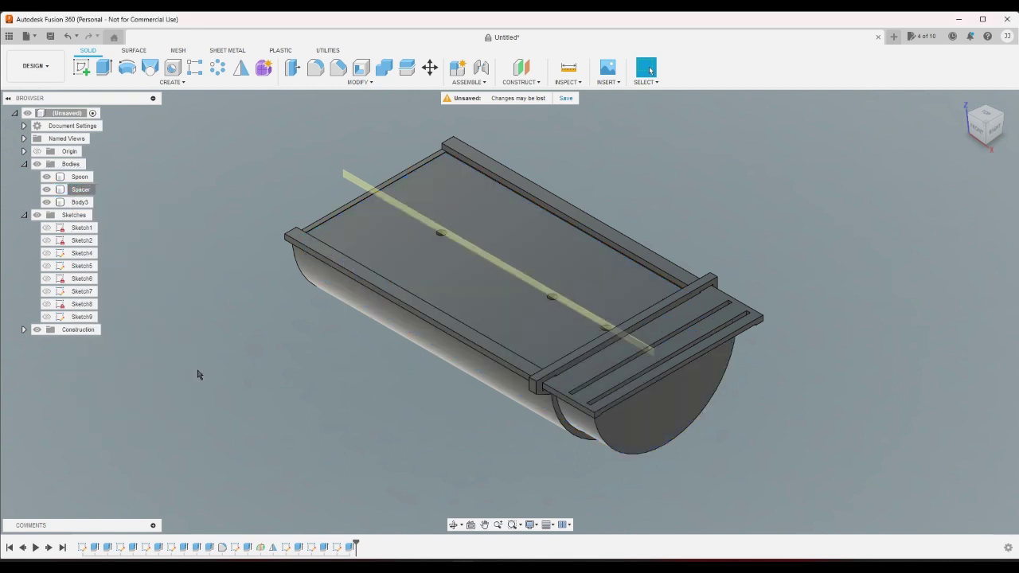
Step: Rename Body3, the slider bar across the flanges, as Leveler
right_click(81, 204)
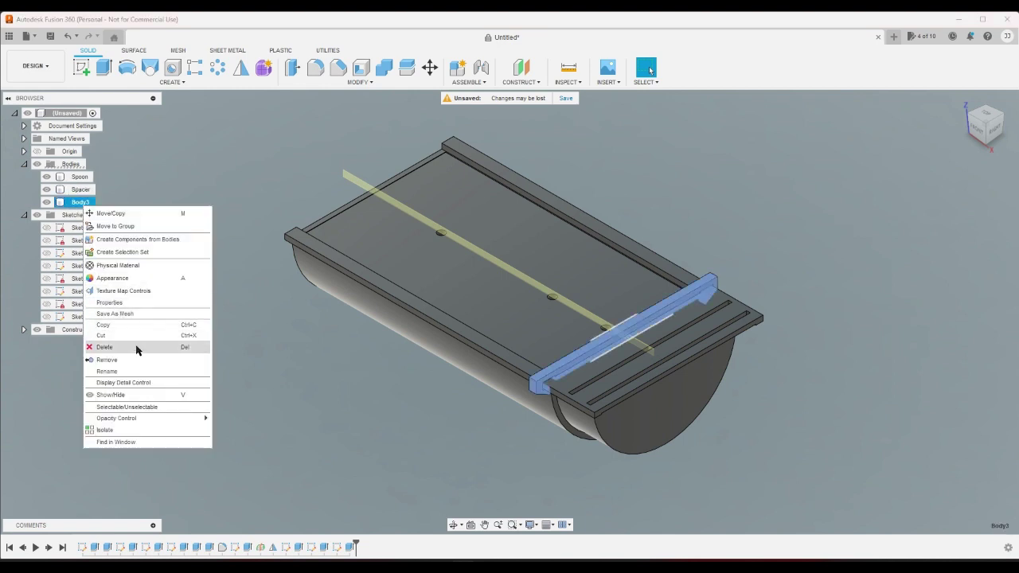
click(108, 371)
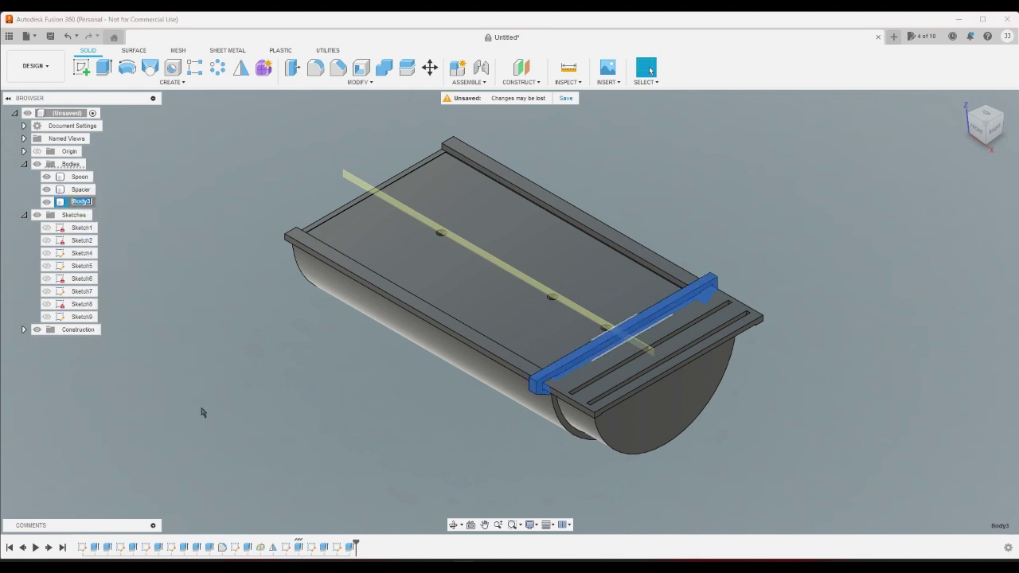
key(Return)
click(832, 474)
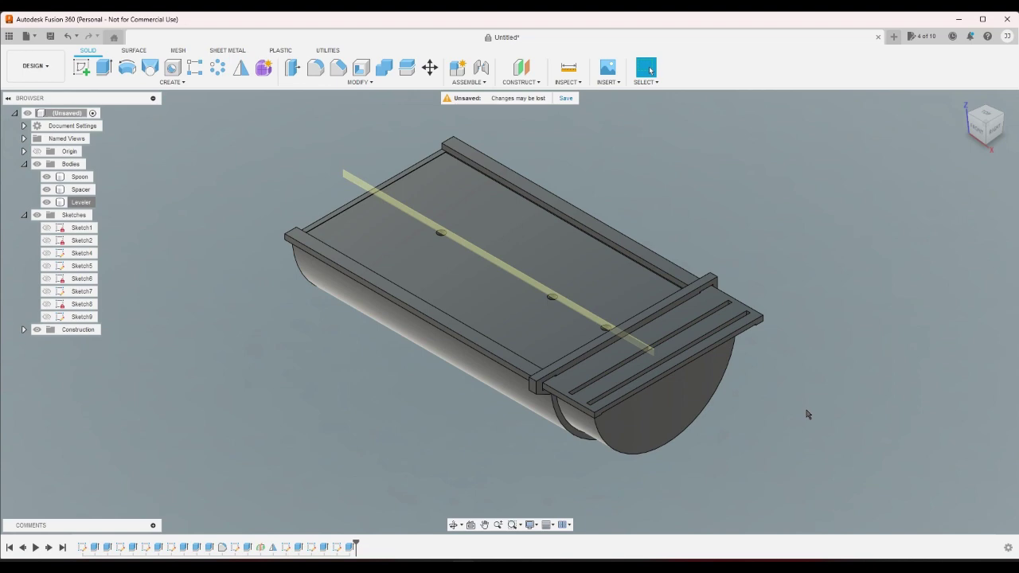
Step: Sketch two rectangles on the flanges' top face at the tray's open end, overhanging each outer side, the first about 5.2 by 6 mm
shift+middle_drag(715, 394, 414, 320)
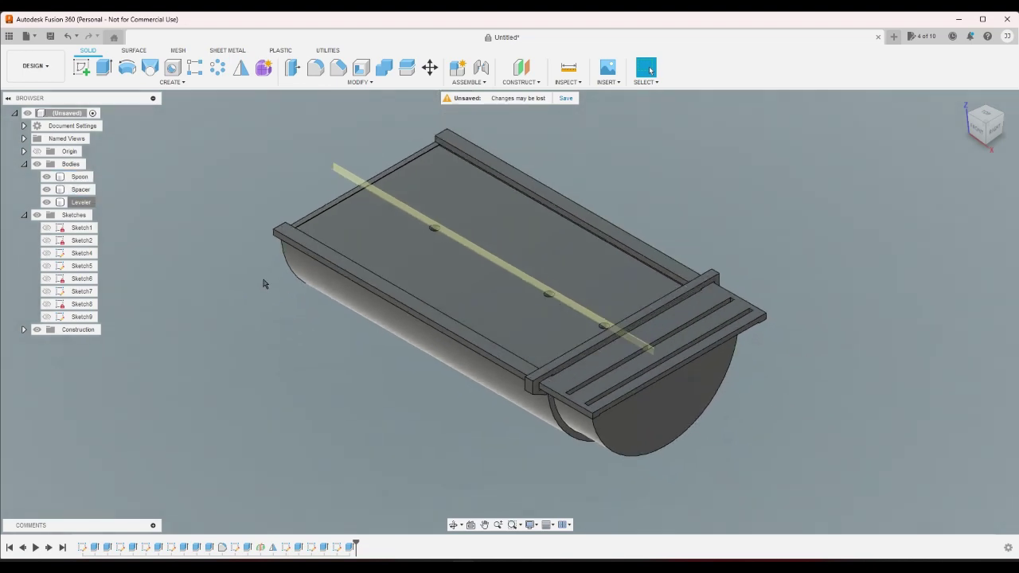
click(985, 147)
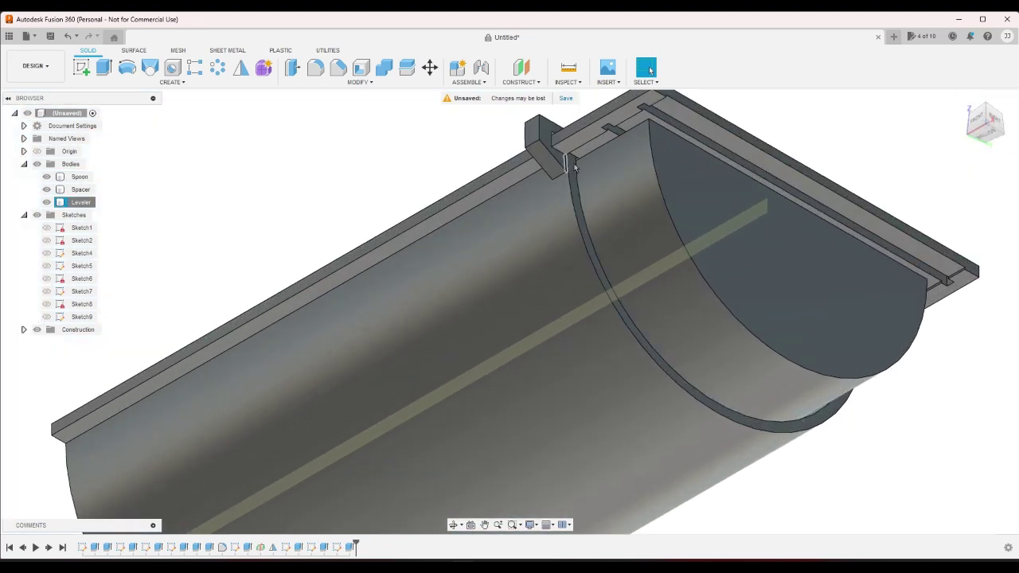
shift+middle_drag(575, 167, 173, 125)
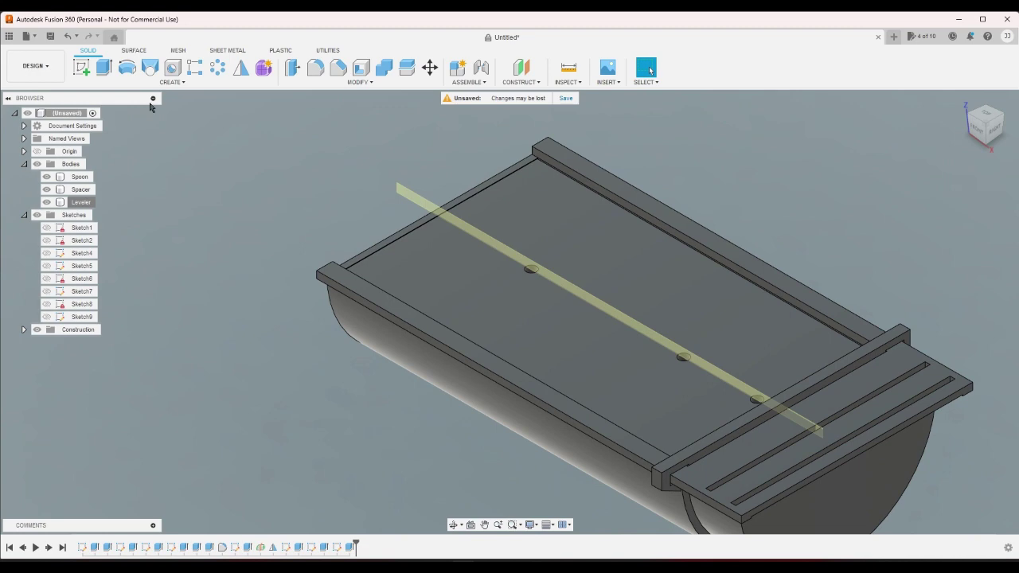
click(81, 67)
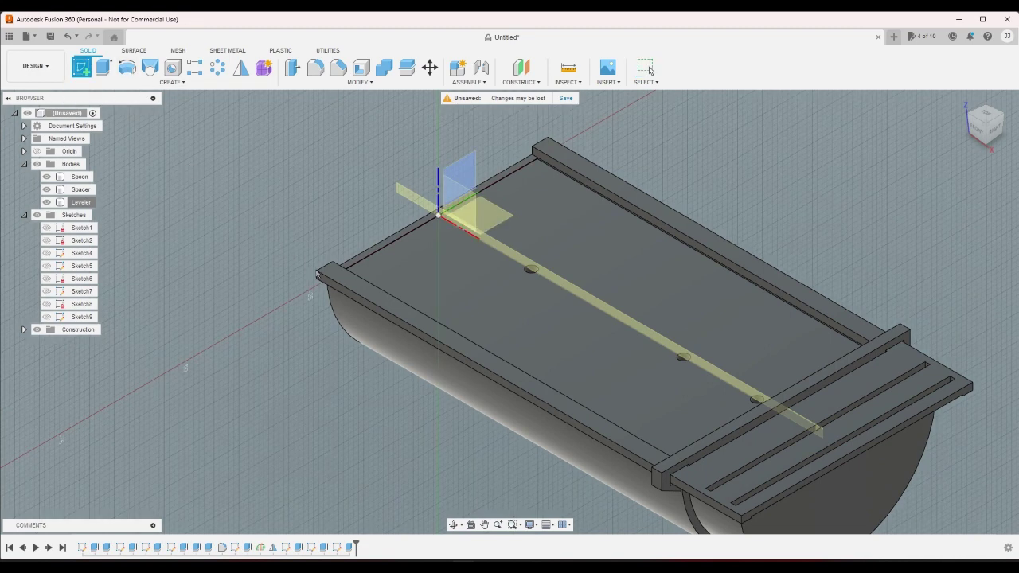
click(322, 279)
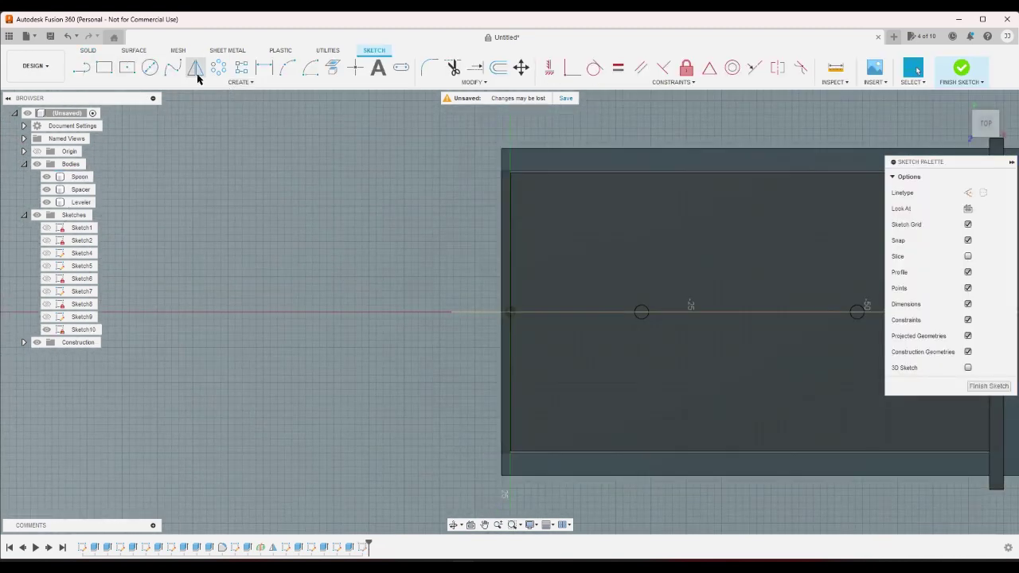
click(105, 67)
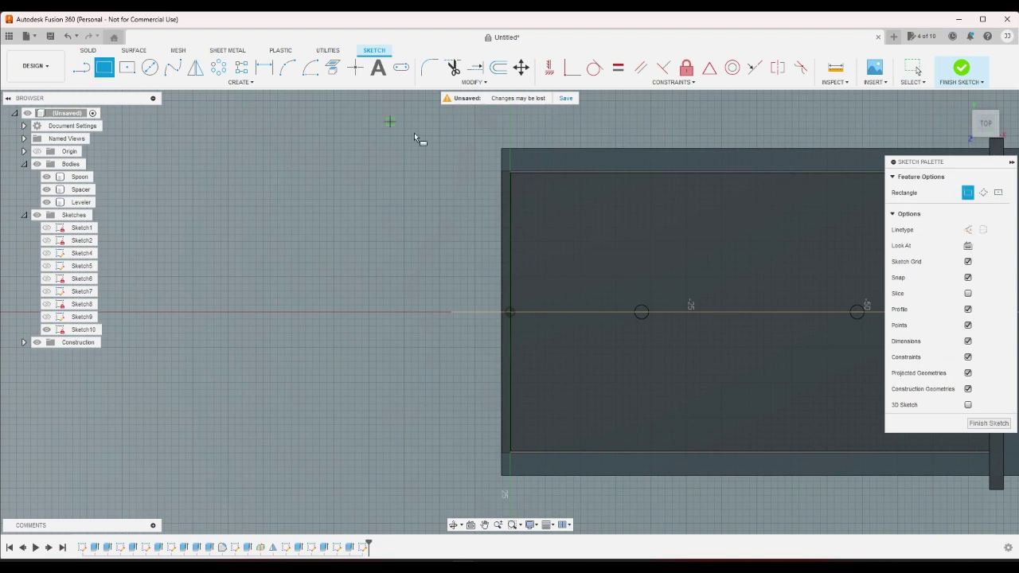
click(502, 171)
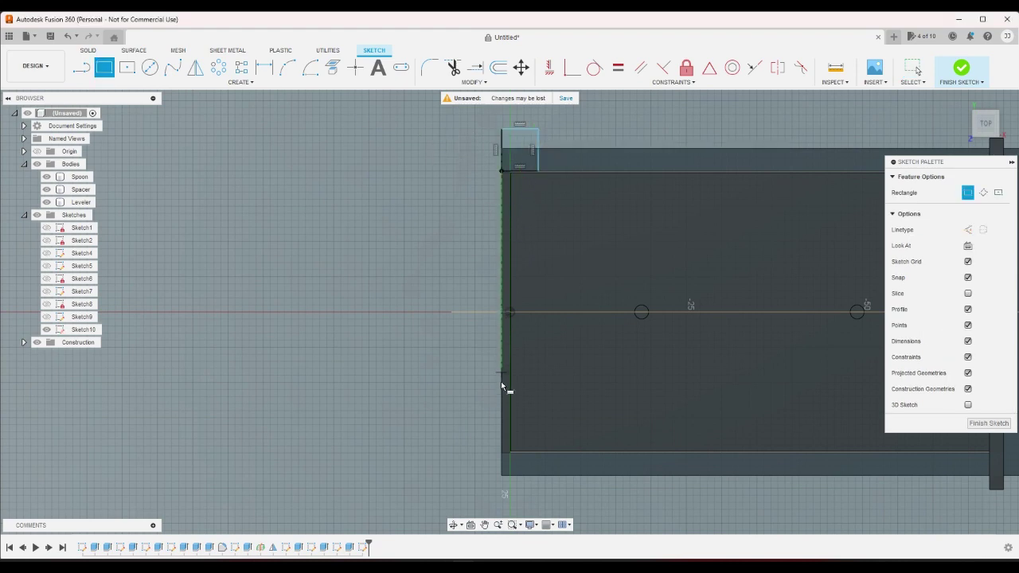
click(539, 500)
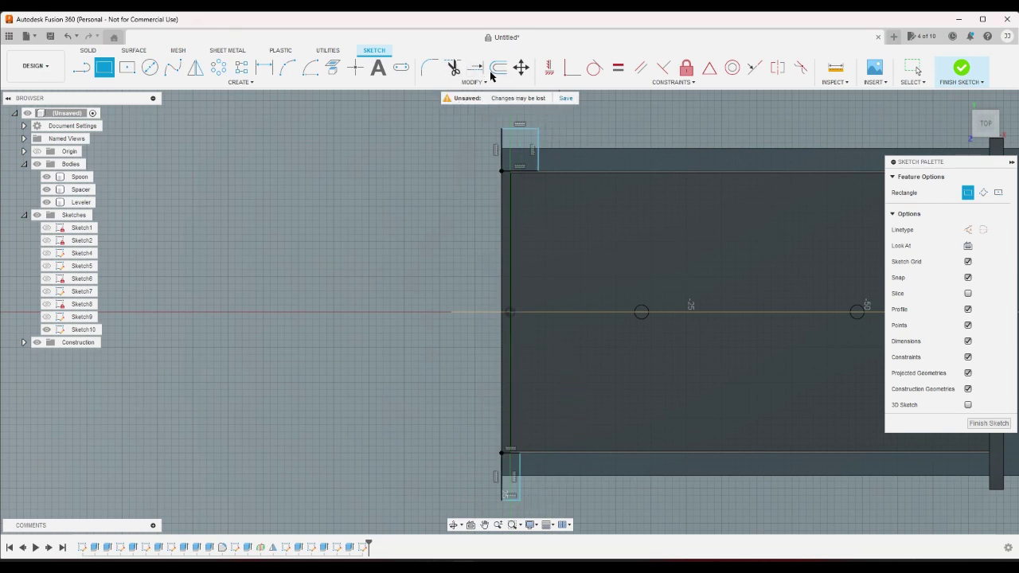
Step: Make the two corner rectangles equal in width and set that width to 1.2 mm
click(619, 69)
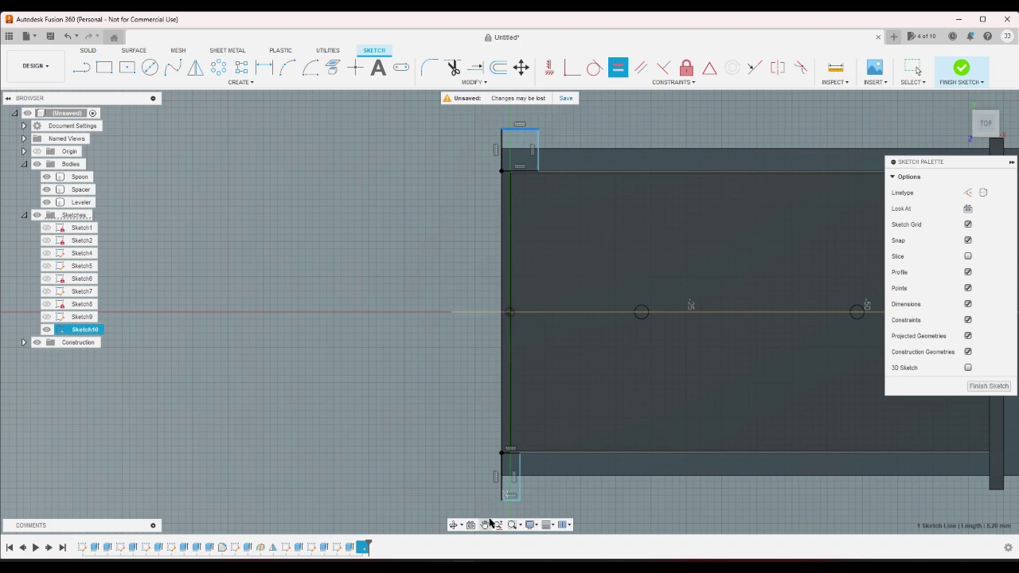
click(510, 497)
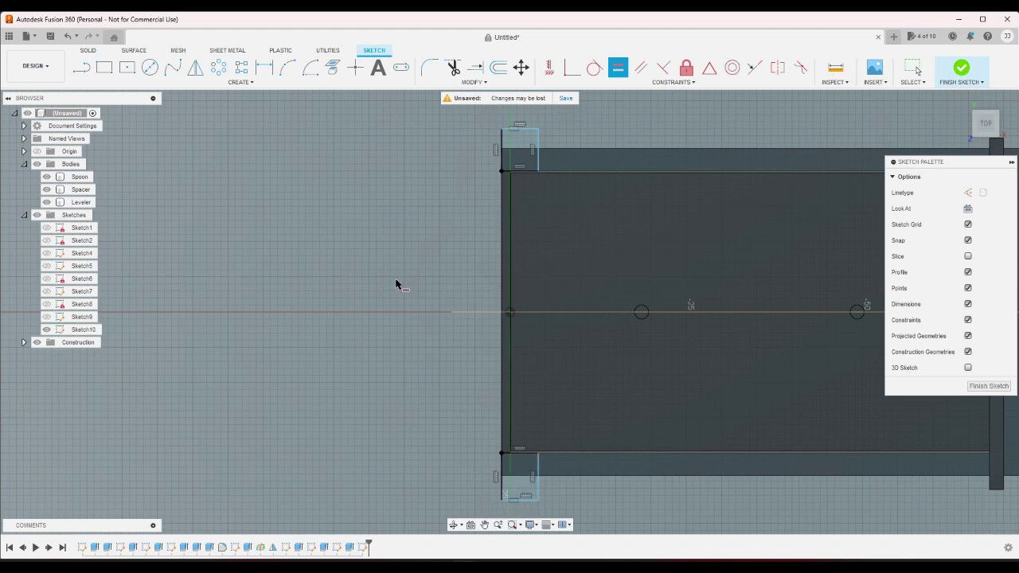
click(264, 68)
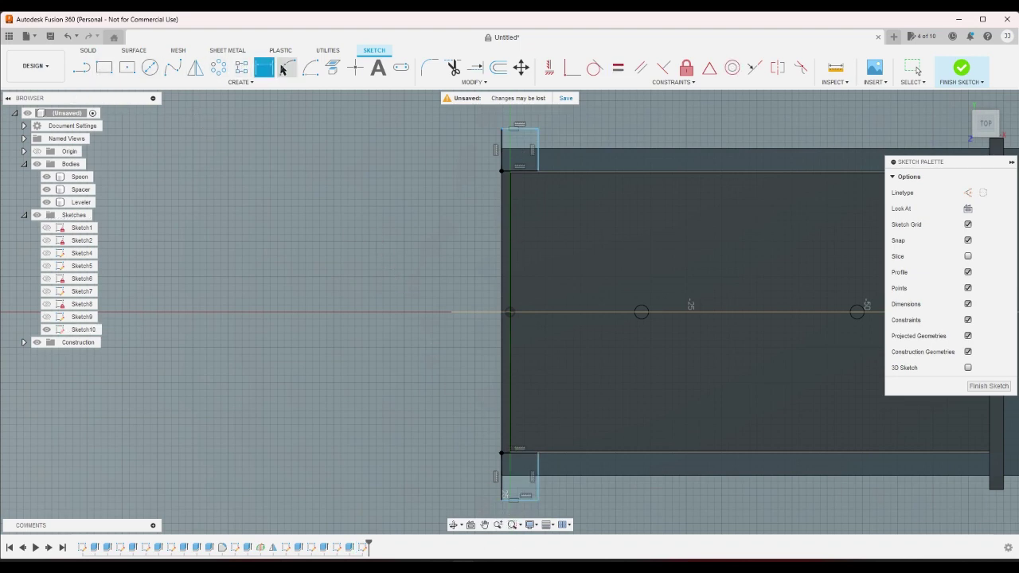
click(522, 128)
click(529, 115)
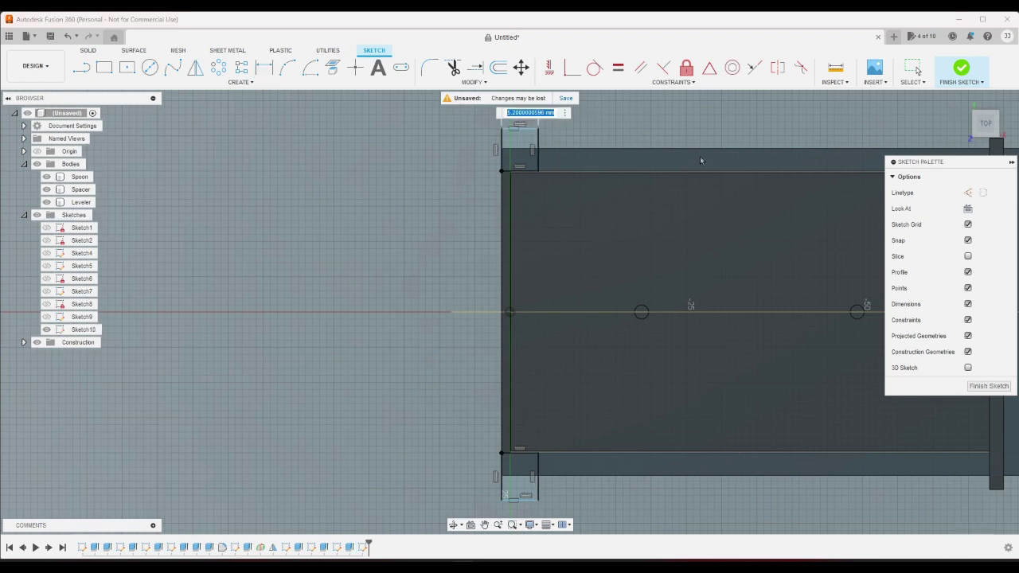
text(1.5)
key(Return)
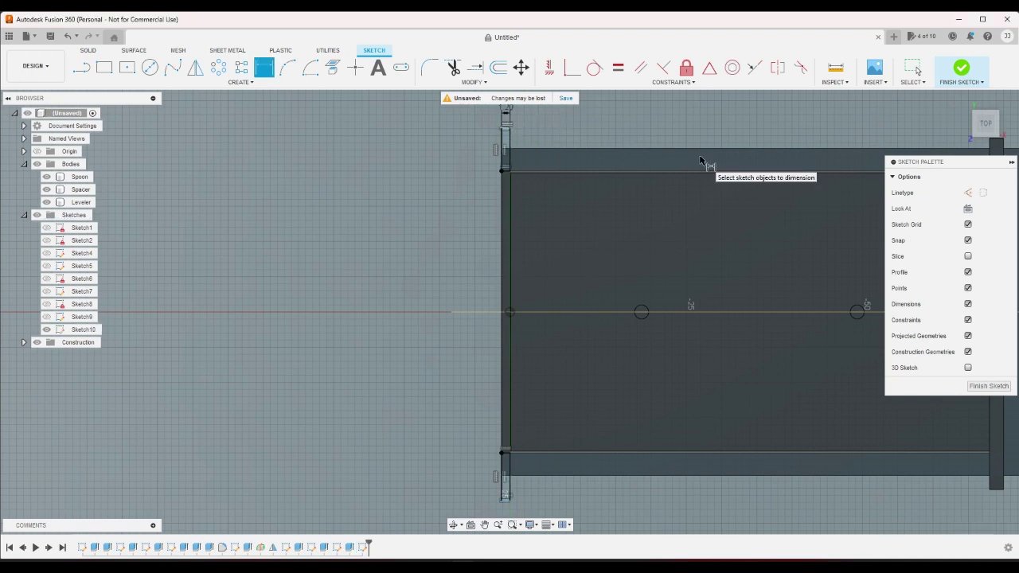
scroll(568, 136, up, 5)
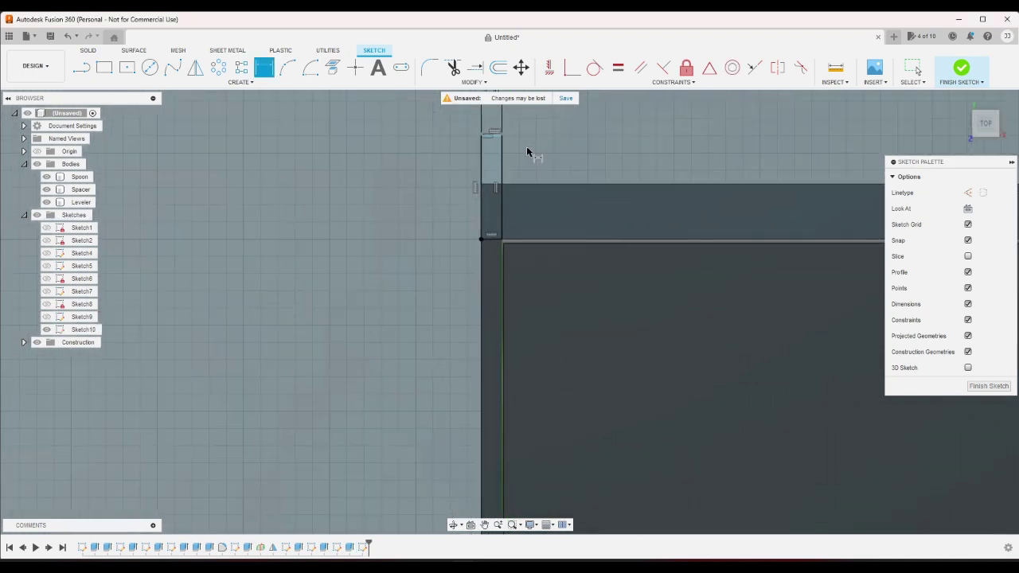
scroll(526, 146, down, 5)
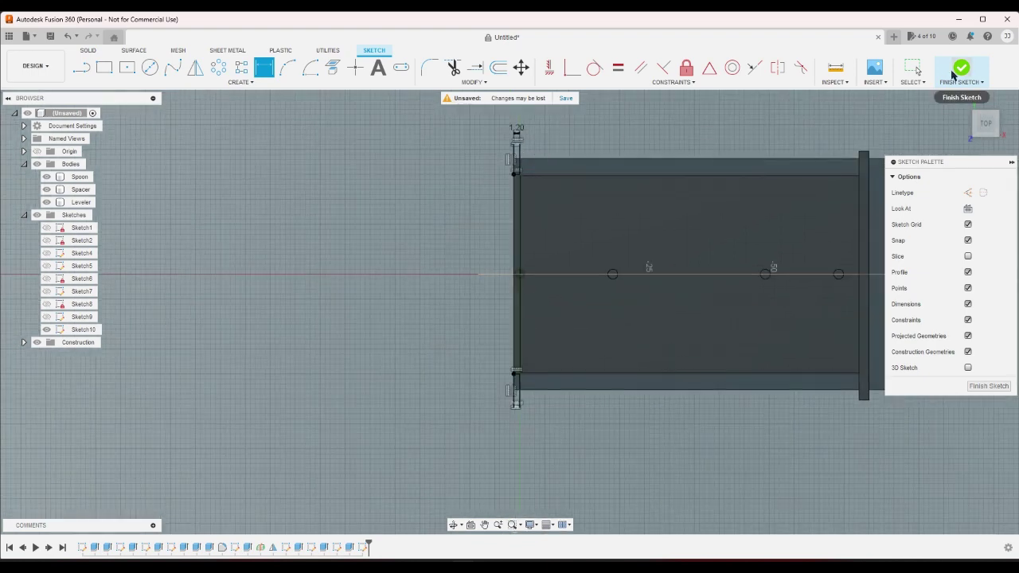
Step: Extrude the overhanging parts of both rectangles down to the underside of the flange, joining them to the Spoon as end stops
click(955, 71)
click(106, 68)
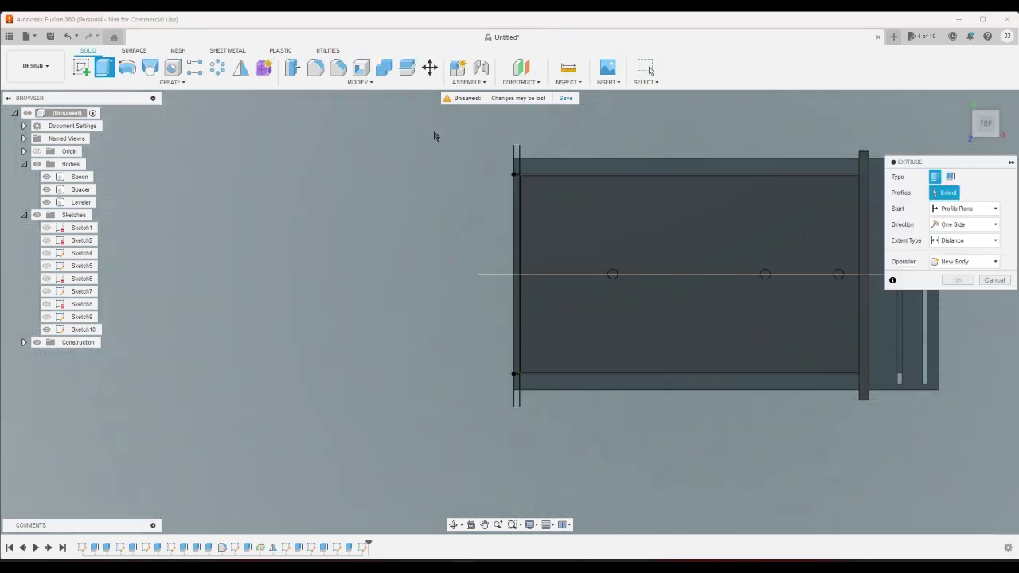
click(516, 151)
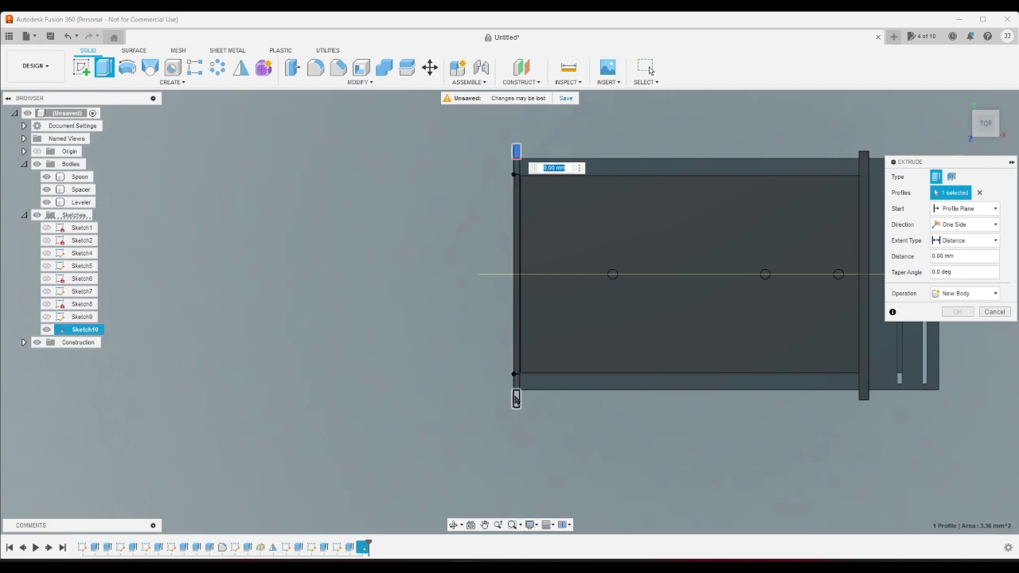
click(516, 400)
click(961, 102)
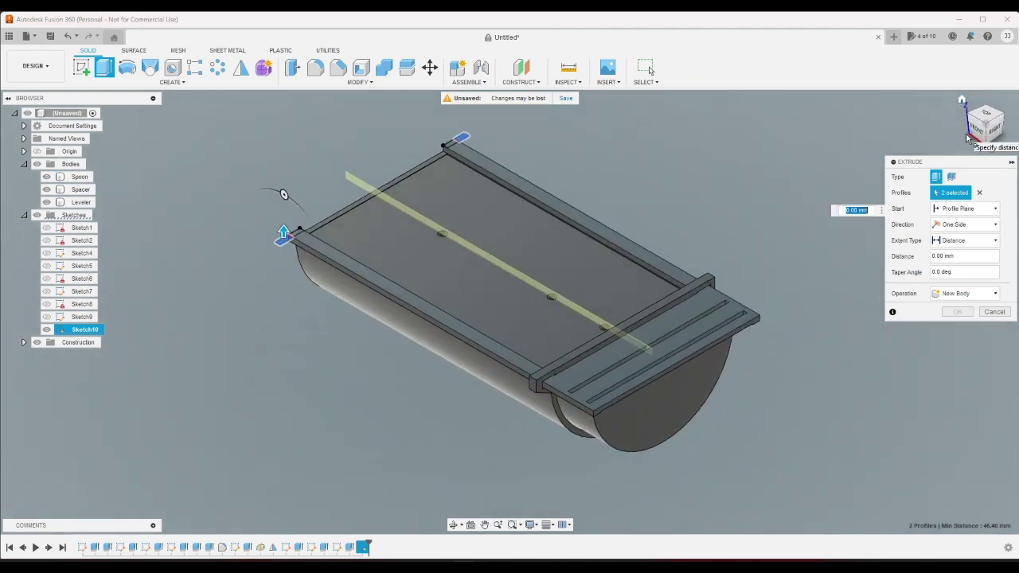
click(974, 140)
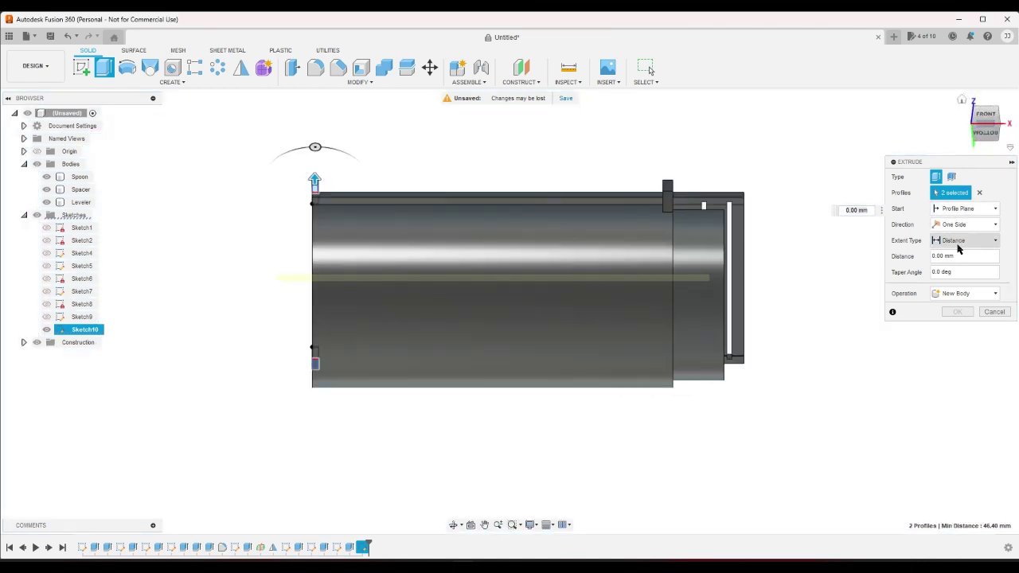
click(961, 240)
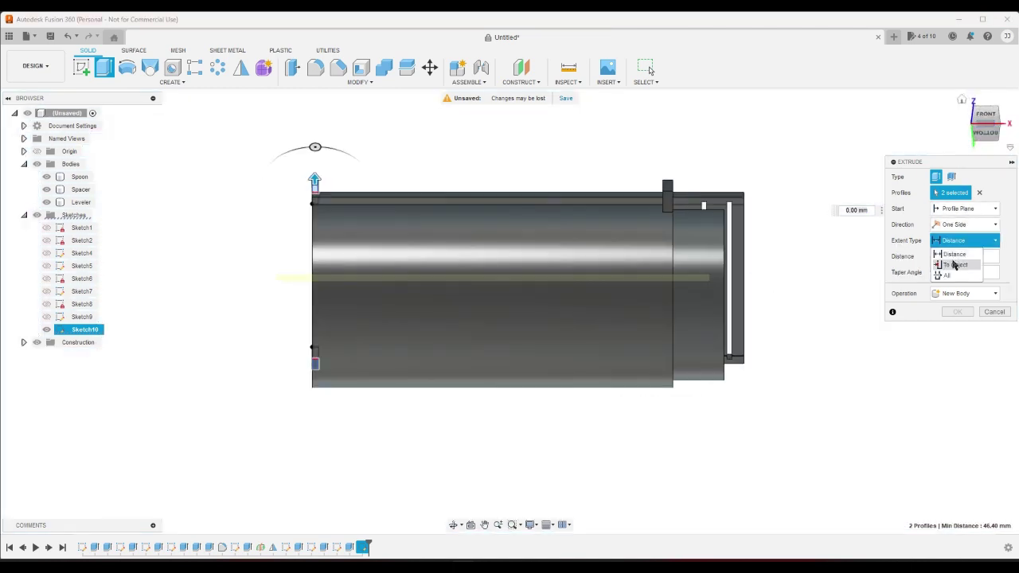
click(956, 258)
scroll(289, 196, up, 2)
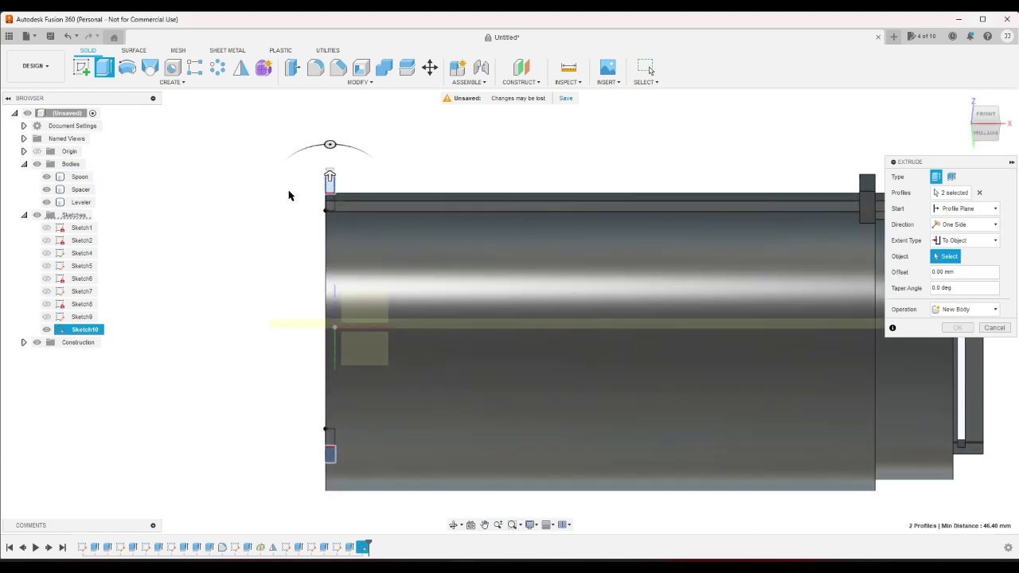
click(362, 212)
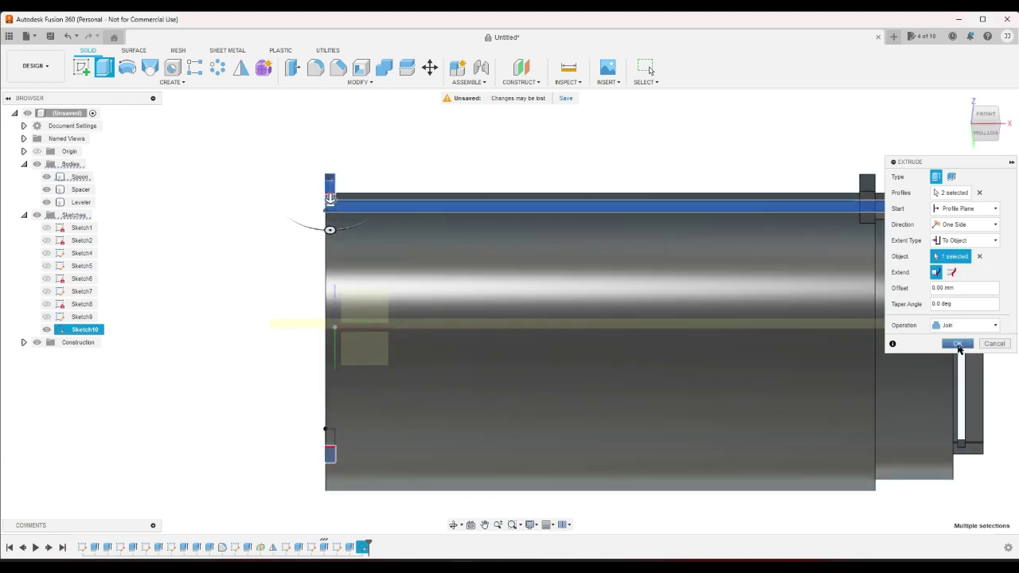
click(956, 343)
click(962, 101)
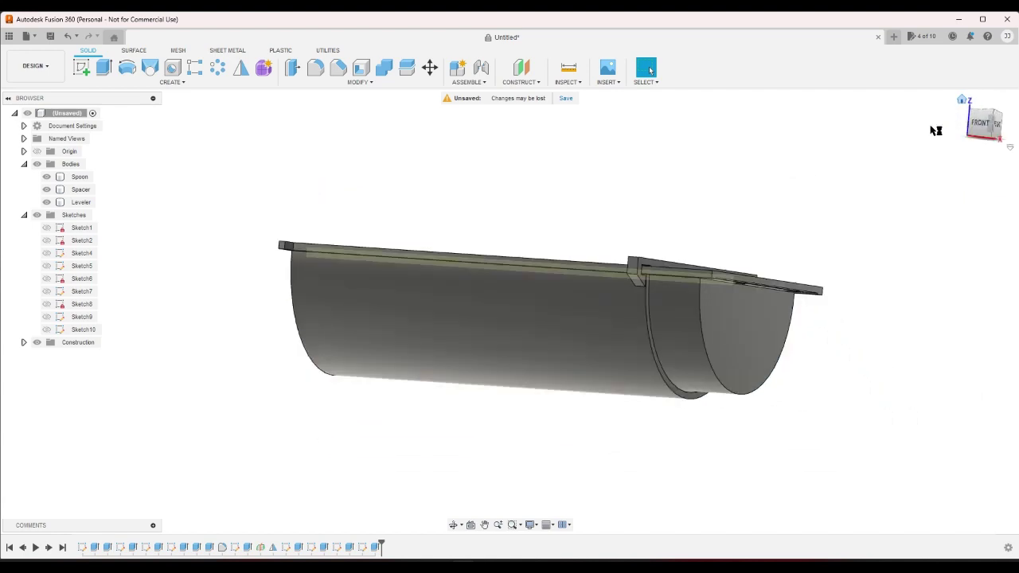
Step: Reopen Sketch10 and constrain the long sides of the two stop rectangles to equal length
scroll(544, 398, up, 4)
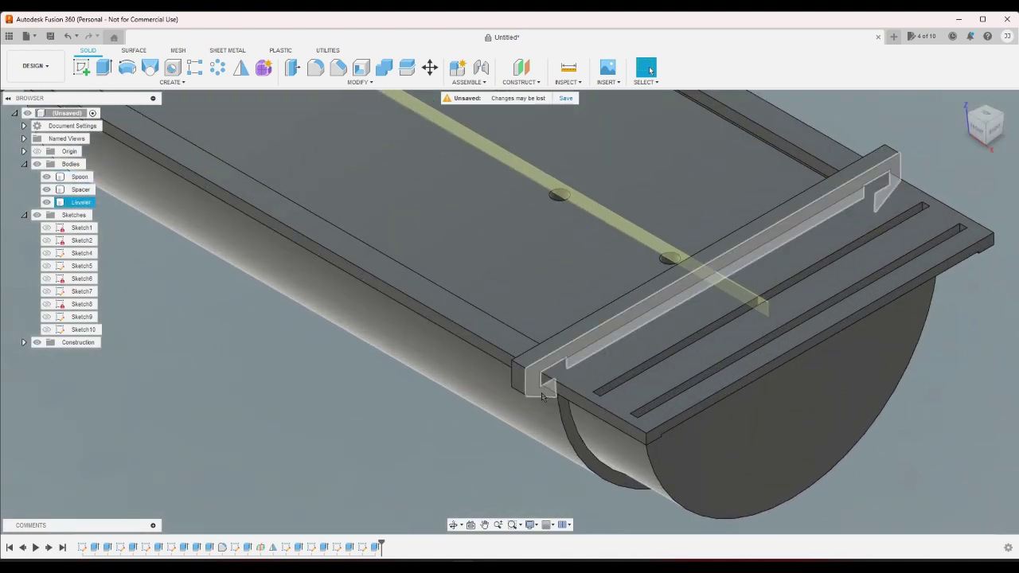
scroll(544, 398, down, 4)
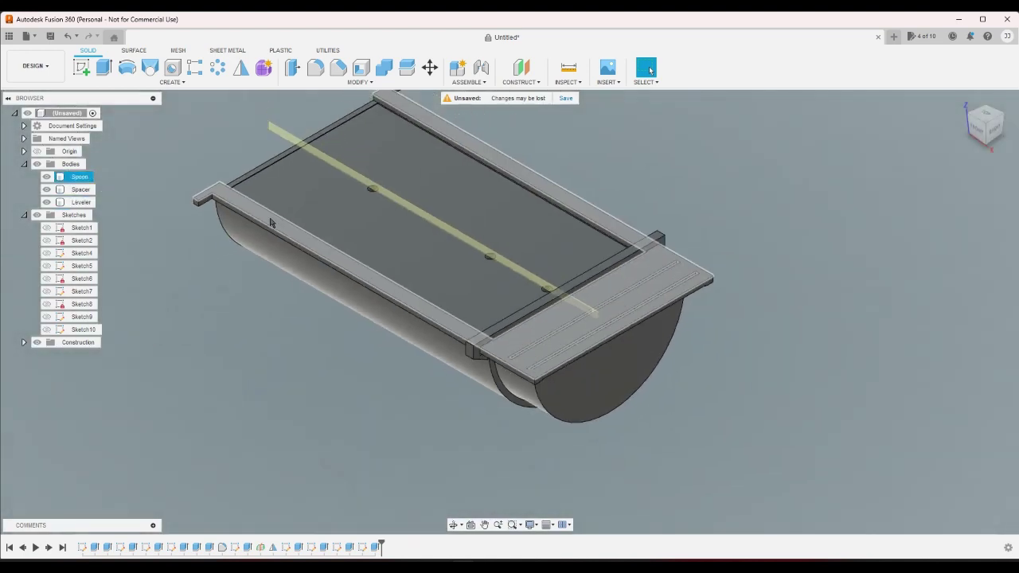
scroll(218, 182, up, 1)
scroll(218, 182, down, 2)
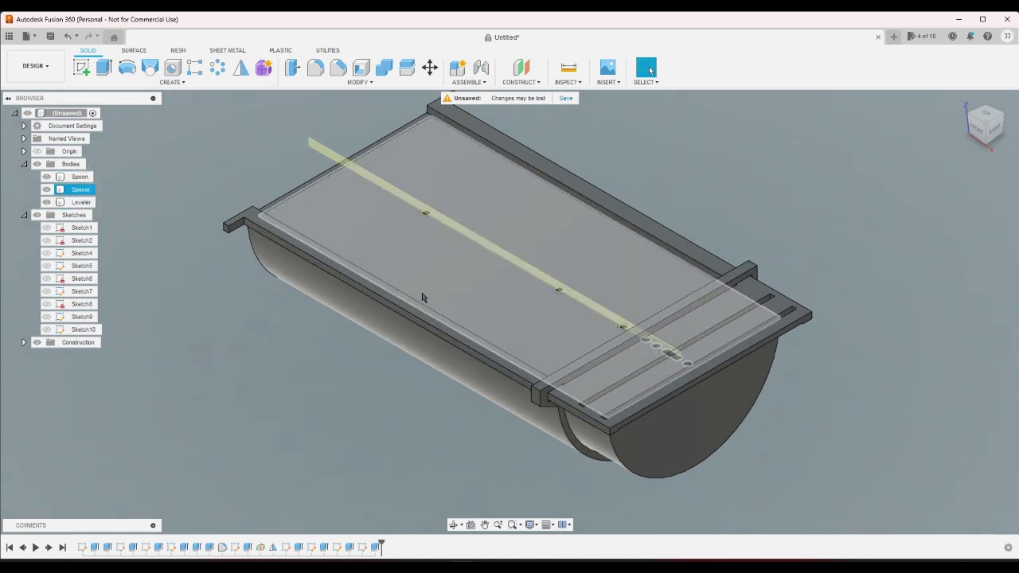
scroll(291, 244, up, 1)
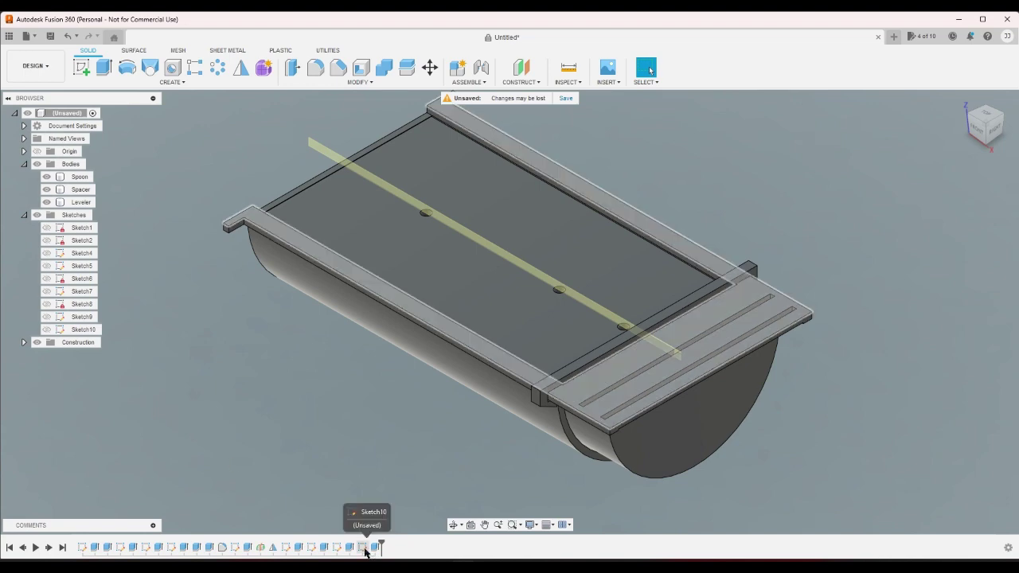
double_click(363, 548)
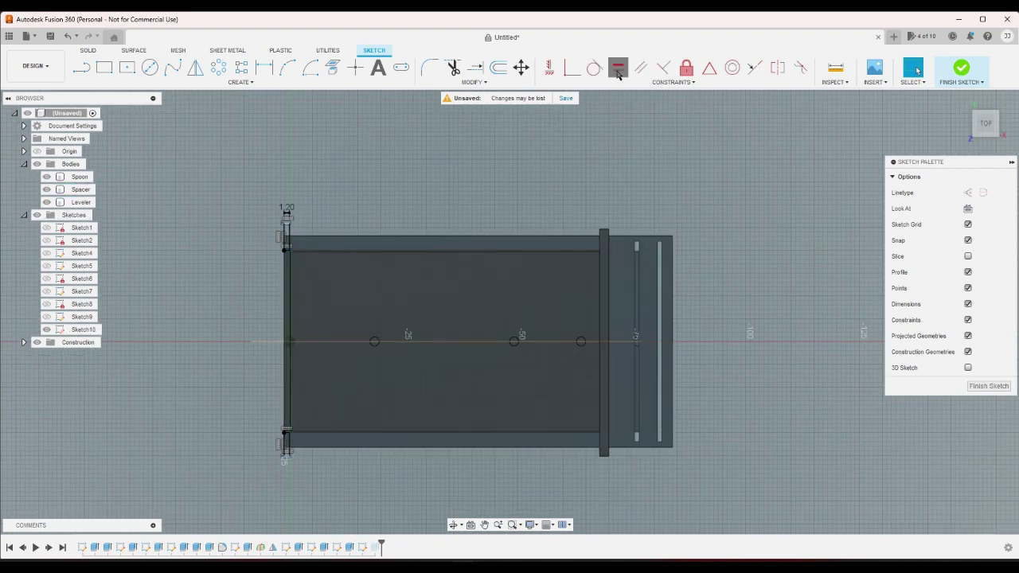
click(619, 70)
scroll(263, 207, up, 5)
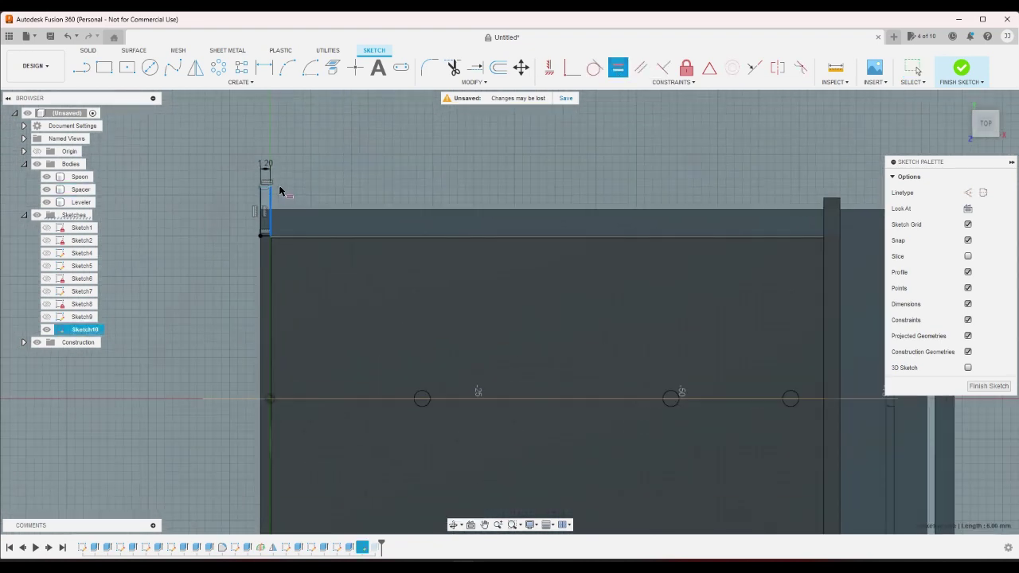
scroll(250, 448, down, 4)
scroll(273, 478, up, 5)
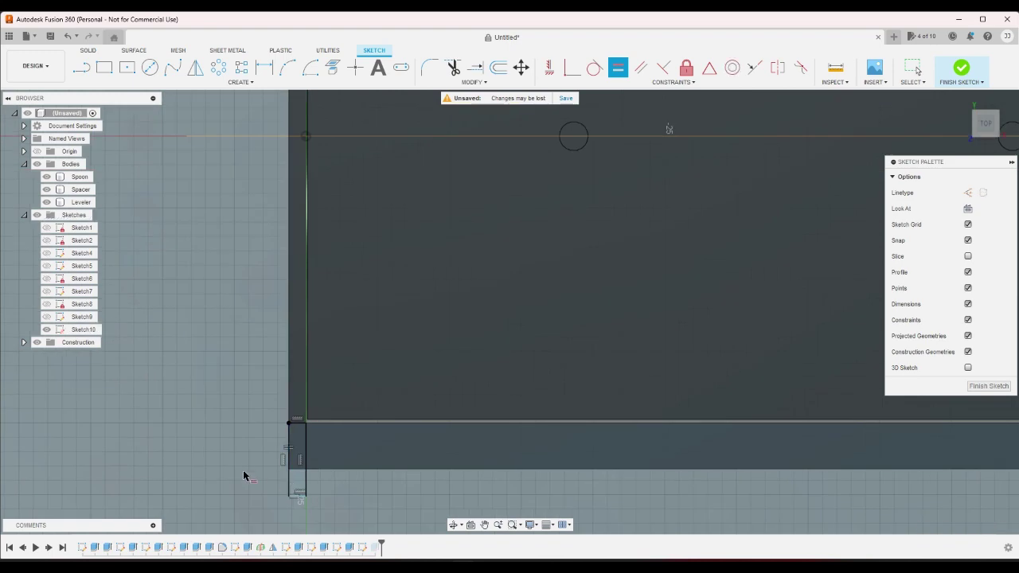
scroll(242, 466, down, 5)
right_click(223, 348)
click(244, 303)
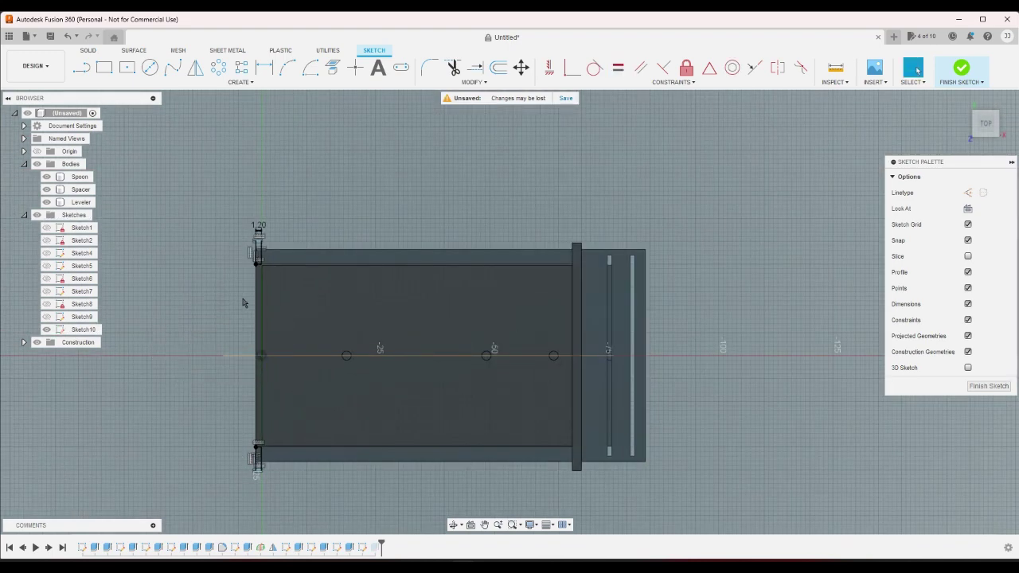
scroll(259, 234, up, 5)
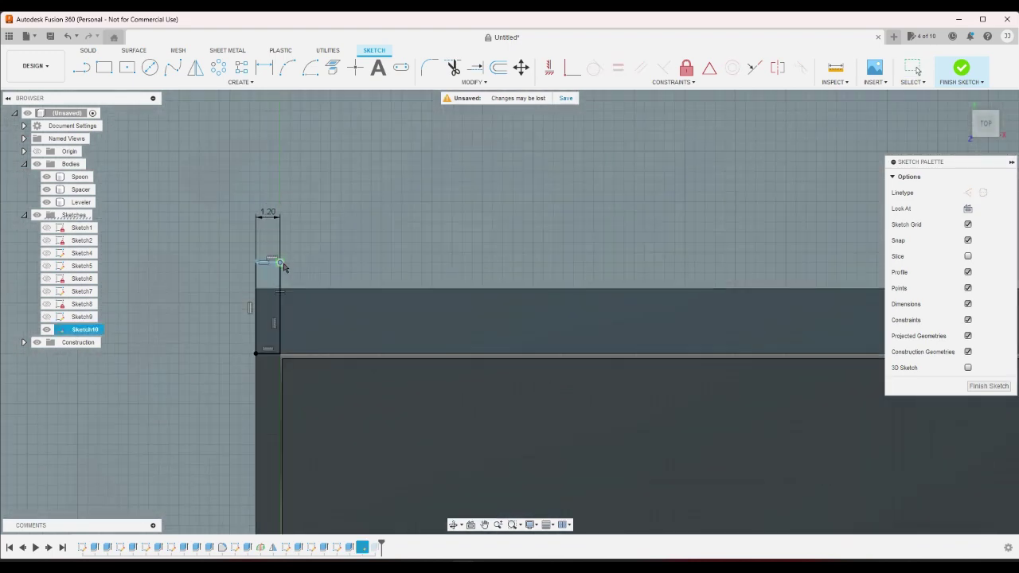
click(961, 69)
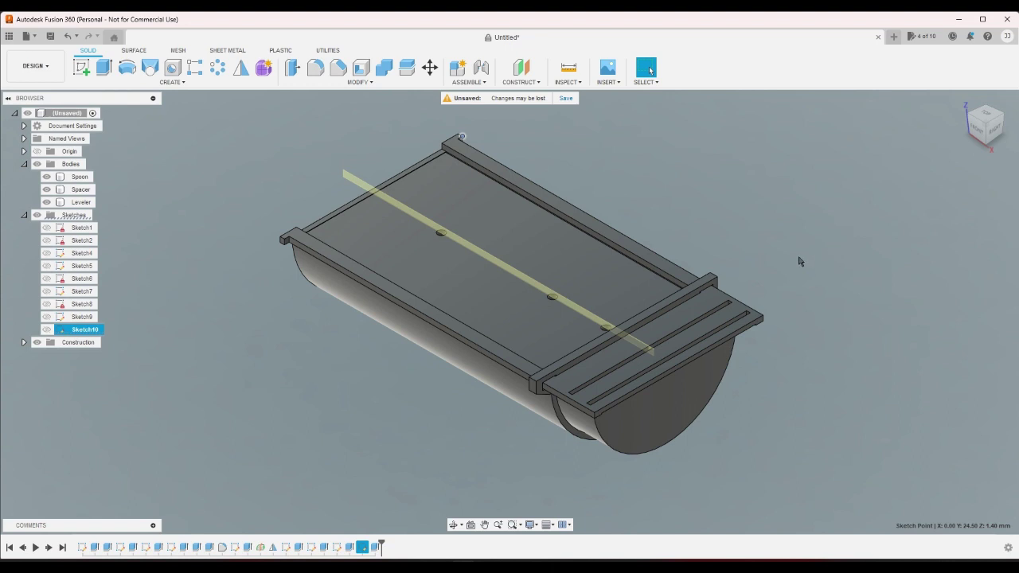
Step: Try moving the Leveler body -68 mm along X to the tray's open end to inspect it against the end stops, and undo the move
click(430, 67)
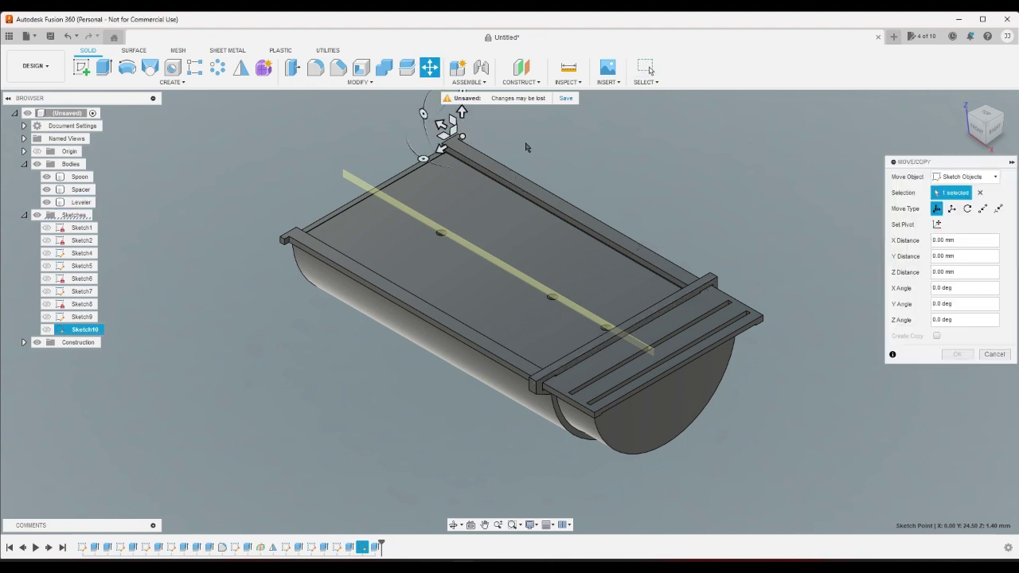
key(Escape)
key(m)
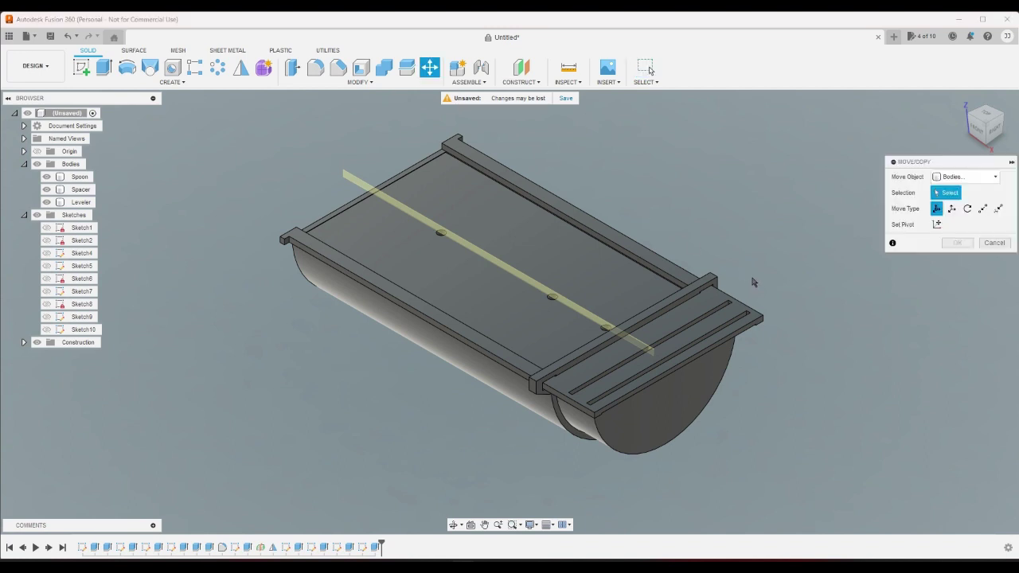
click(704, 283)
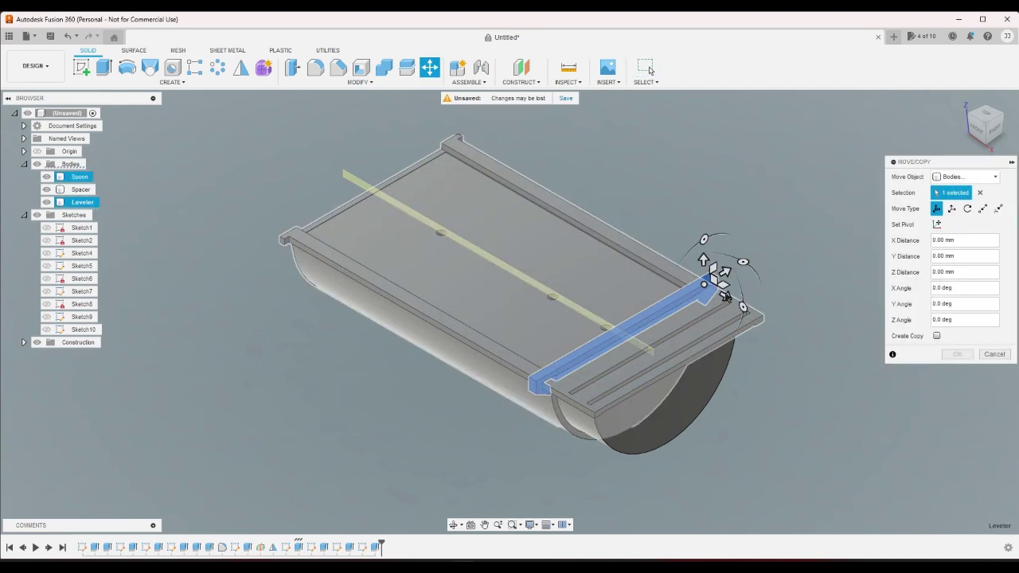
drag(721, 298, 476, 159)
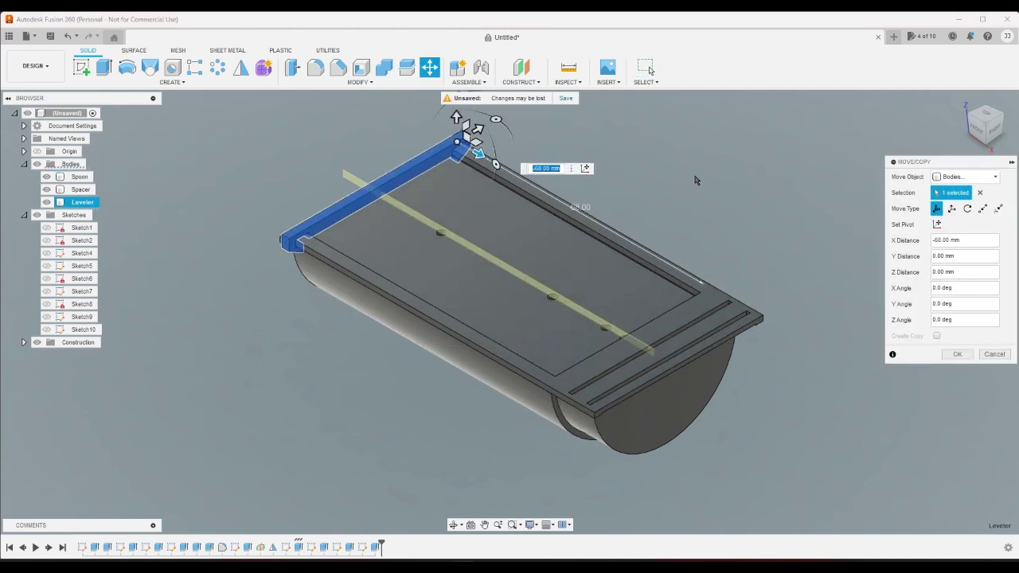
click(959, 354)
click(962, 98)
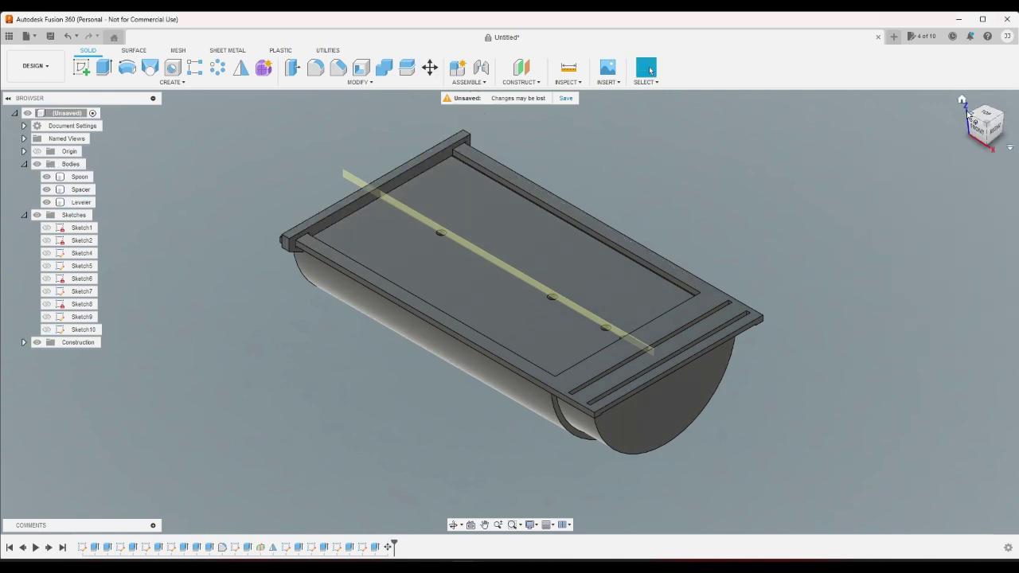
scroll(307, 255, up, 2)
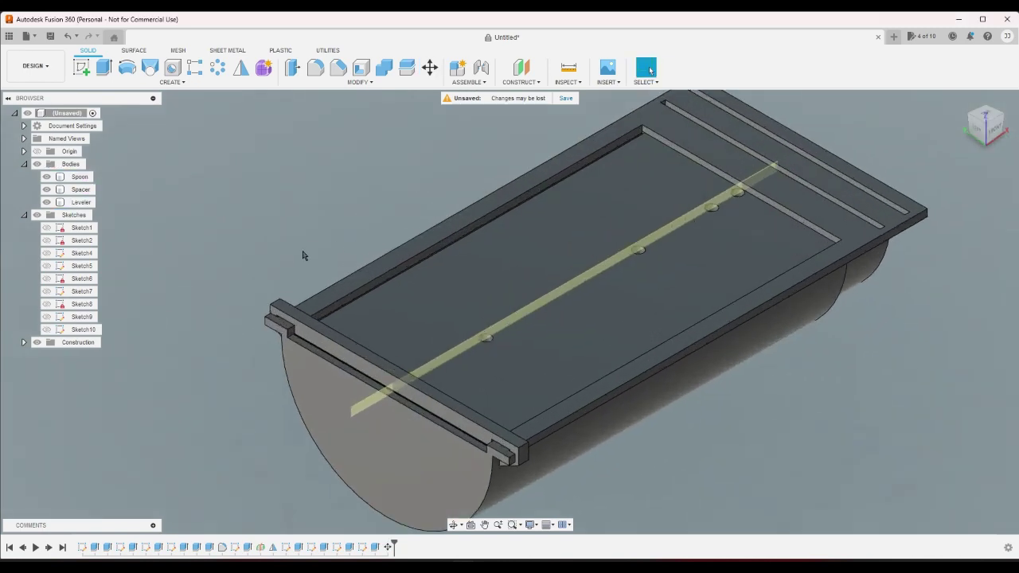
key(ctrl+z)
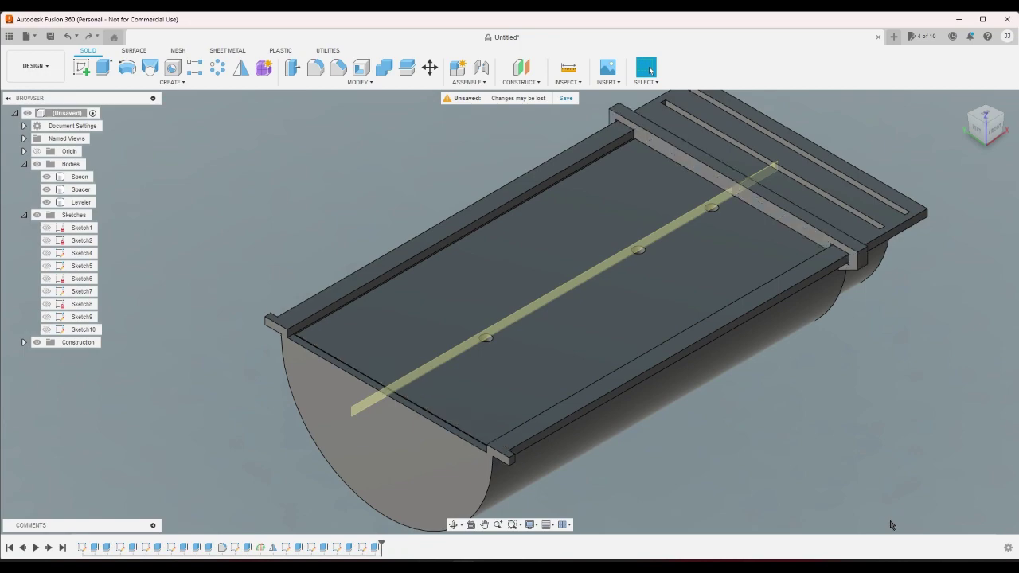
Step: Sketch a rectangle on the Leveler's face toward the open end, from one flange's inner edge at the Leveler's underside up to its top edge
click(81, 67)
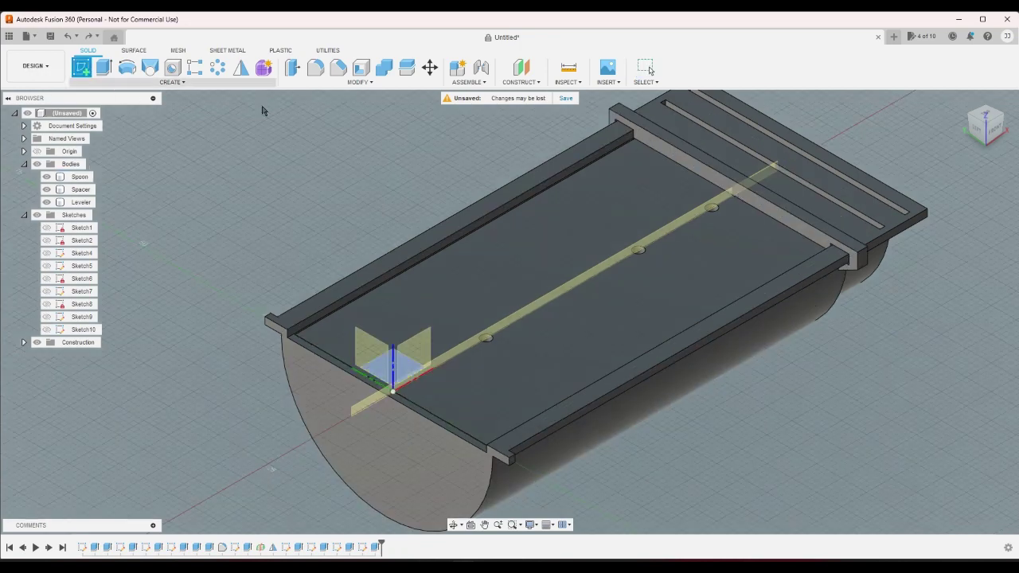
click(667, 153)
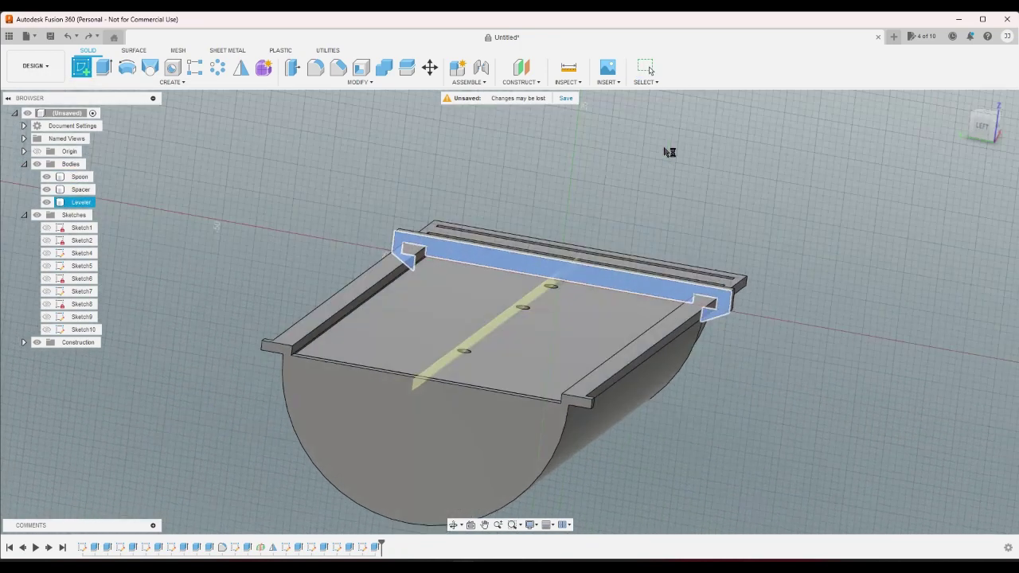
scroll(330, 223, up, 5)
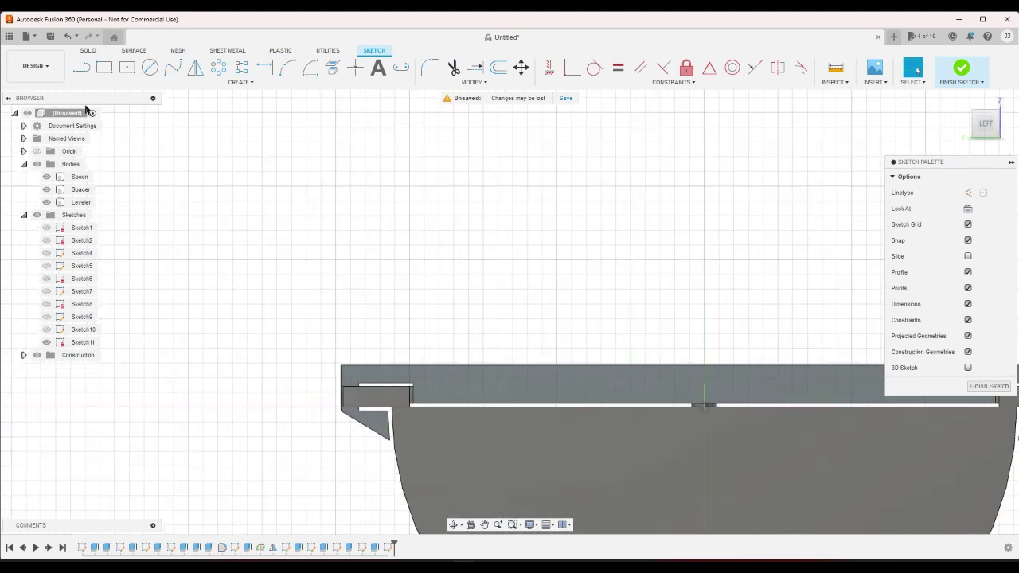
click(104, 67)
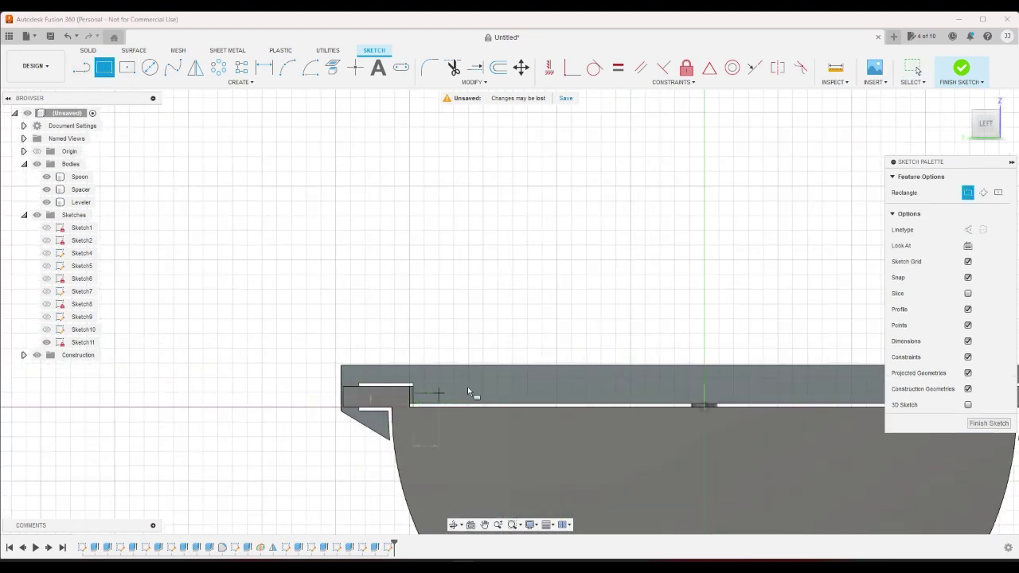
click(410, 406)
click(568, 366)
scroll(454, 302, down, 3)
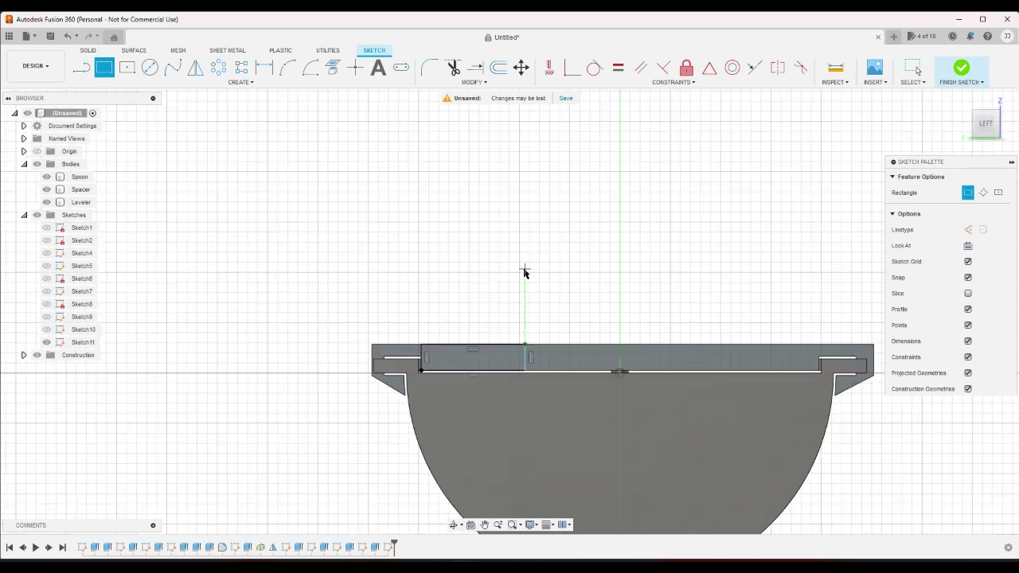
key(Escape)
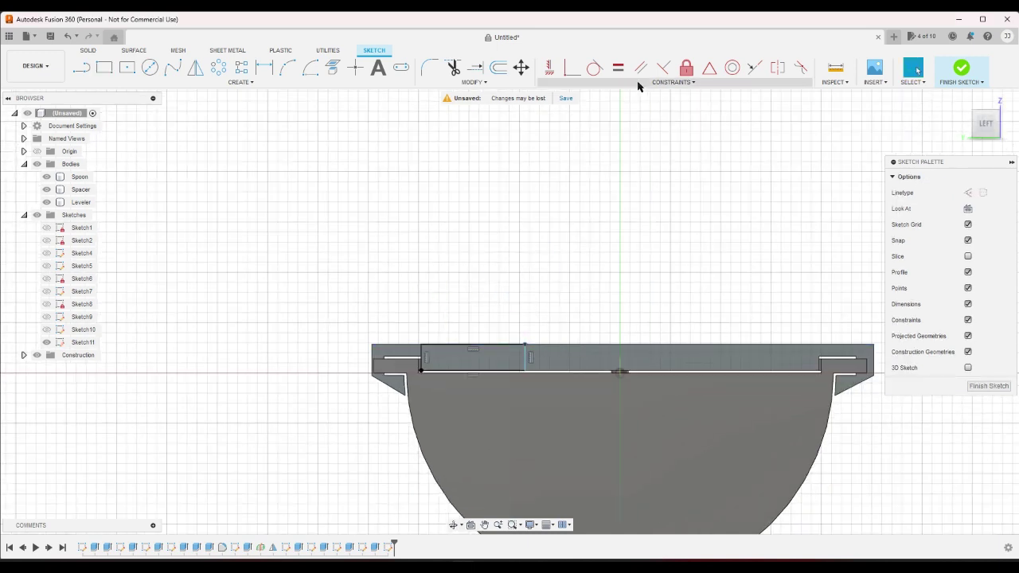
Step: Make the rectangle's free short side collinear with the opposite flange's inner edge and finish the sketch
click(755, 67)
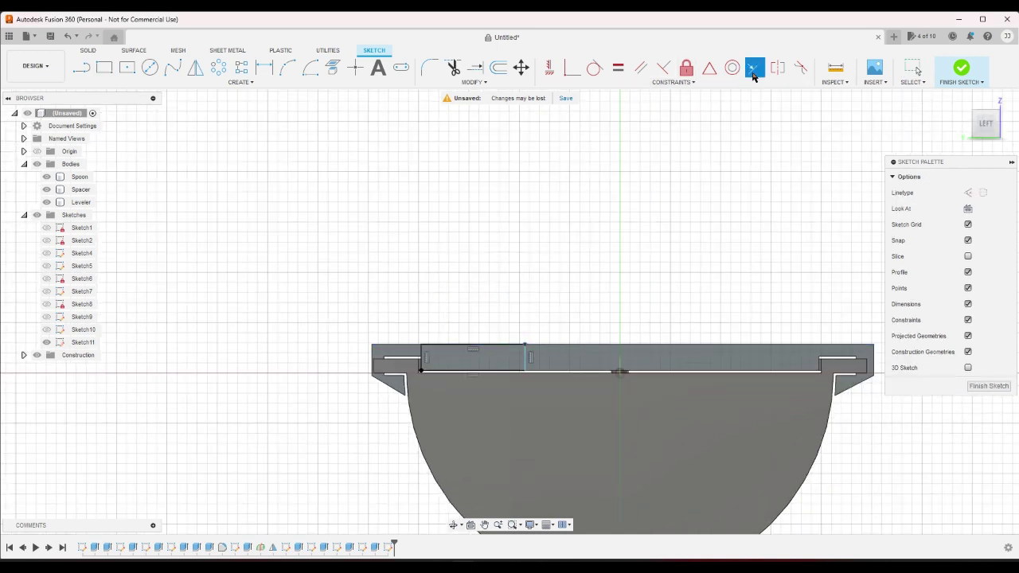
click(819, 366)
click(526, 358)
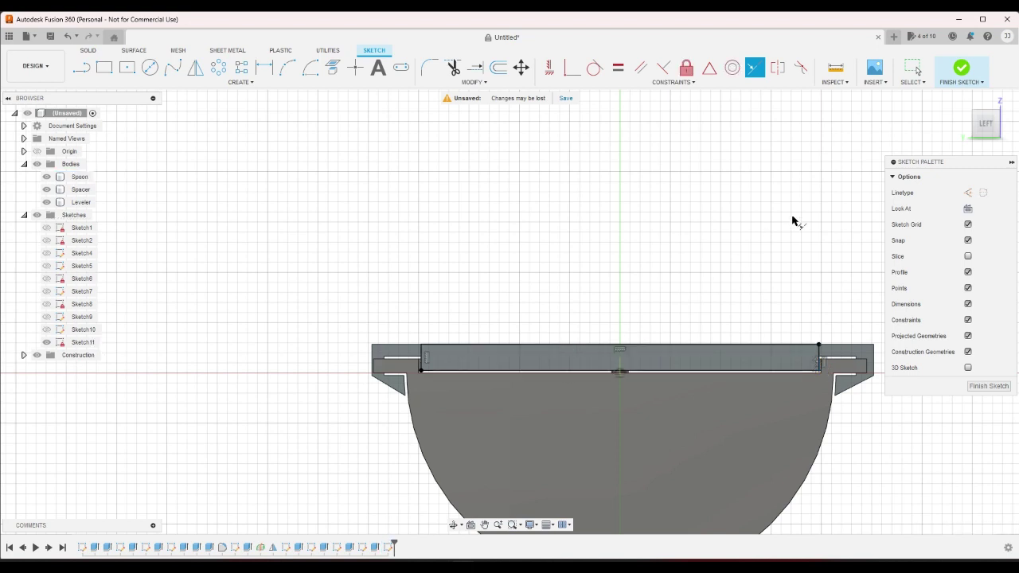
click(965, 75)
Step: Extrude the rectangle toward the tray's open end, joining it to the Leveler
key(e)
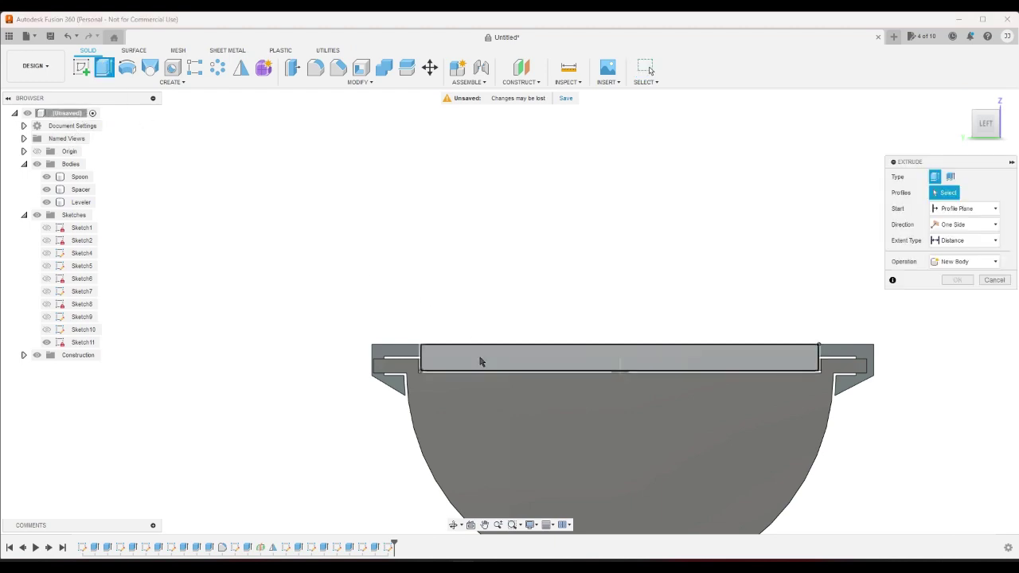
click(480, 358)
shift+middle_drag(912, 150, 614, 324)
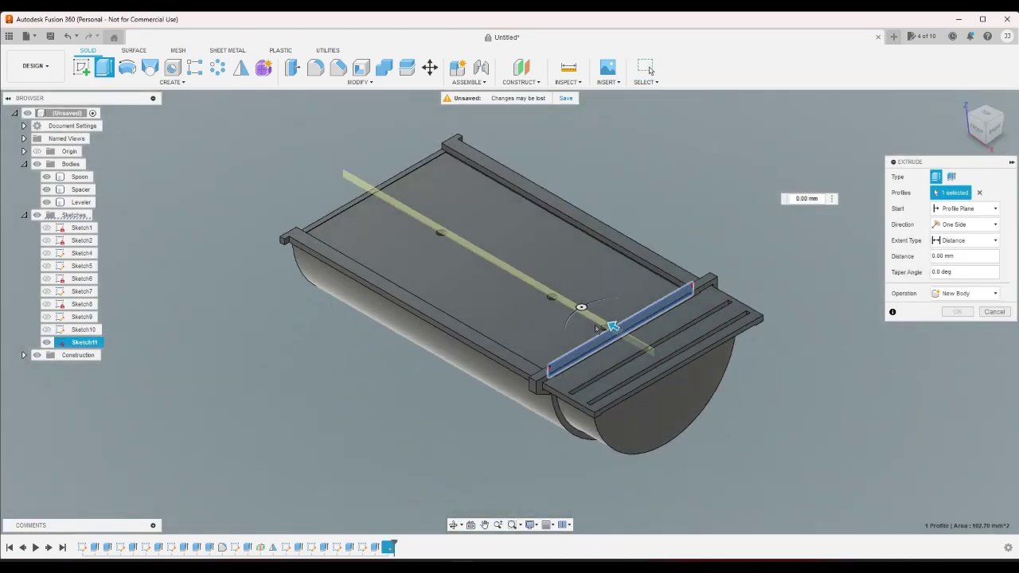
drag(611, 326, 605, 323)
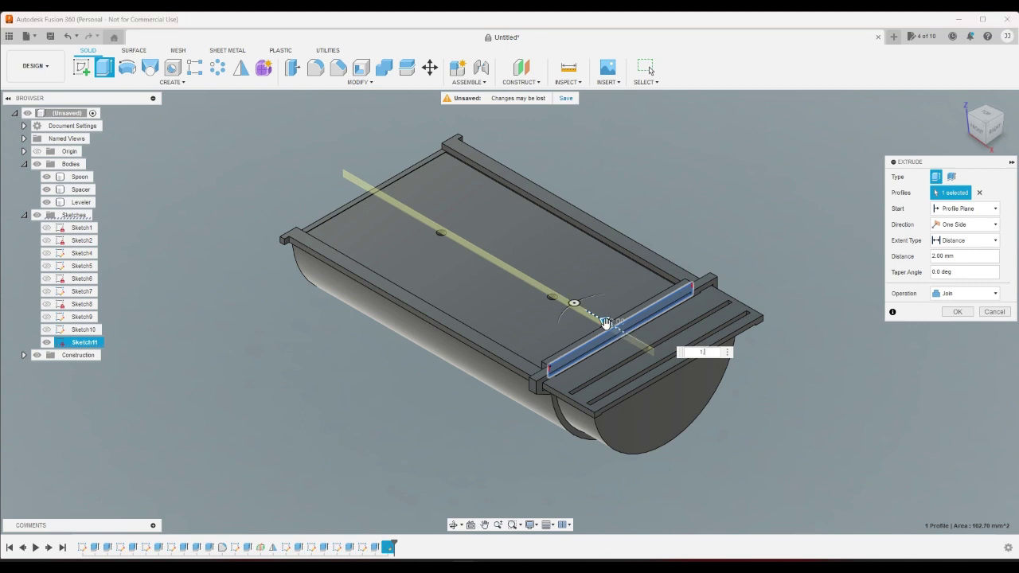
key(Return)
scroll(607, 328, up, 1)
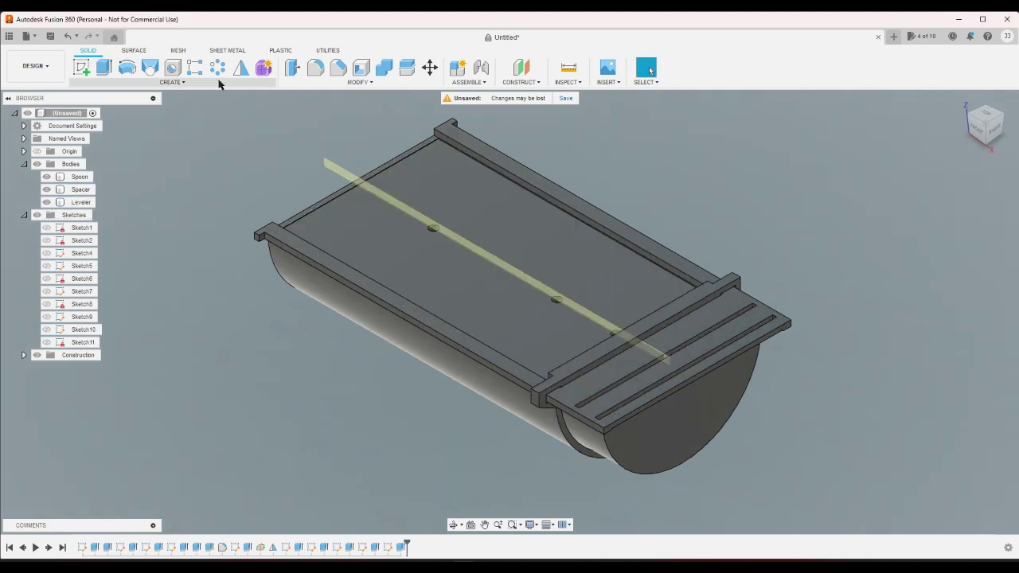
Step: Try the extended Leveler at the open end with a -68 mm X move, examine its fit around the end stop, and cancel the move
click(430, 67)
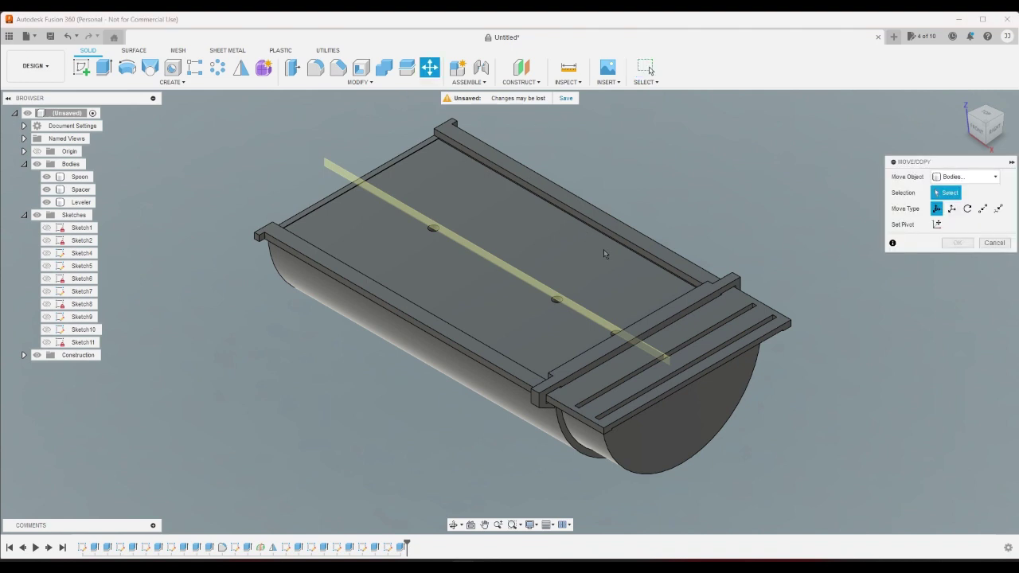
click(673, 316)
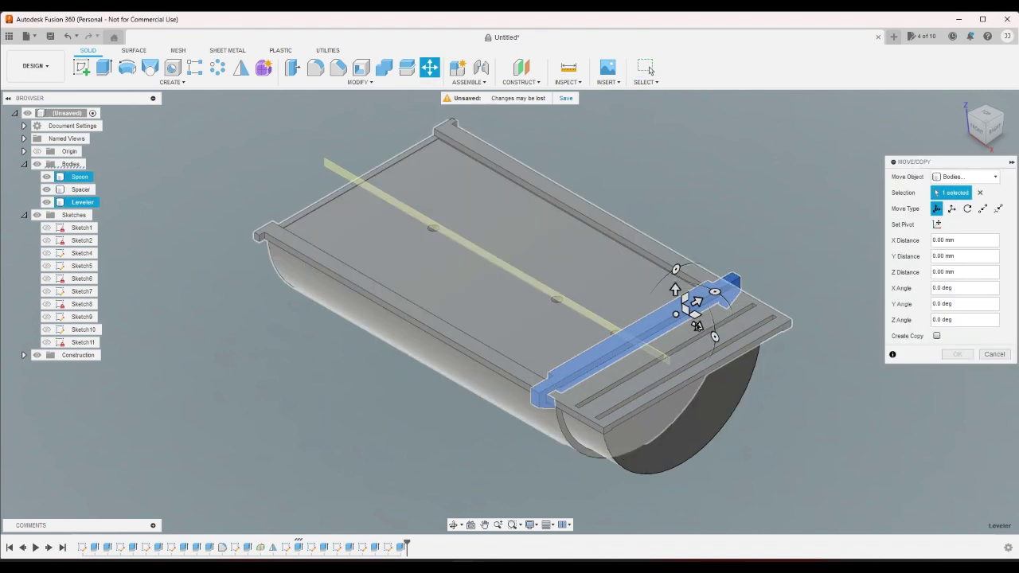
drag(685, 307, 422, 162)
click(991, 123)
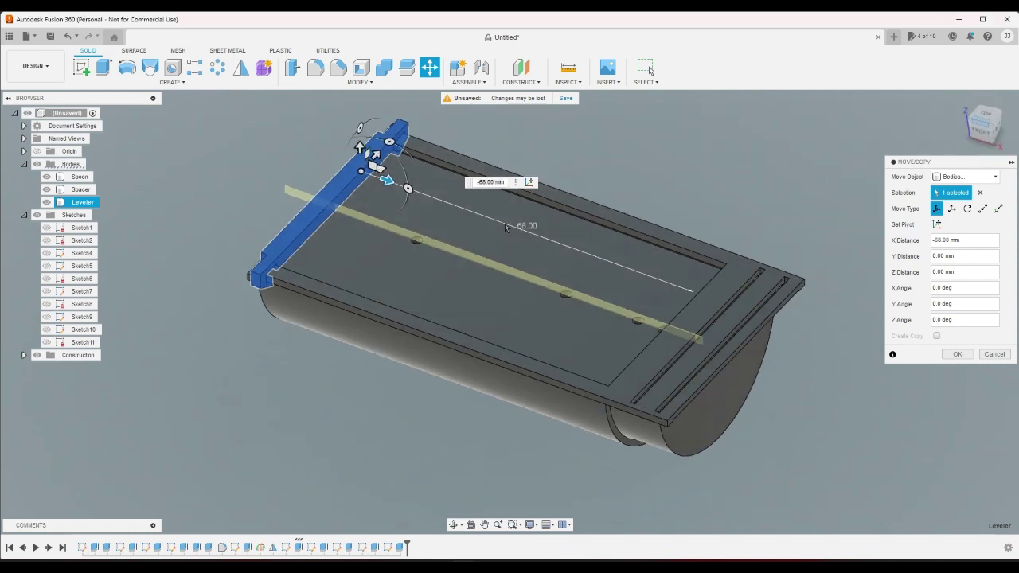
scroll(263, 358, up, 5)
scroll(251, 324, up, 2)
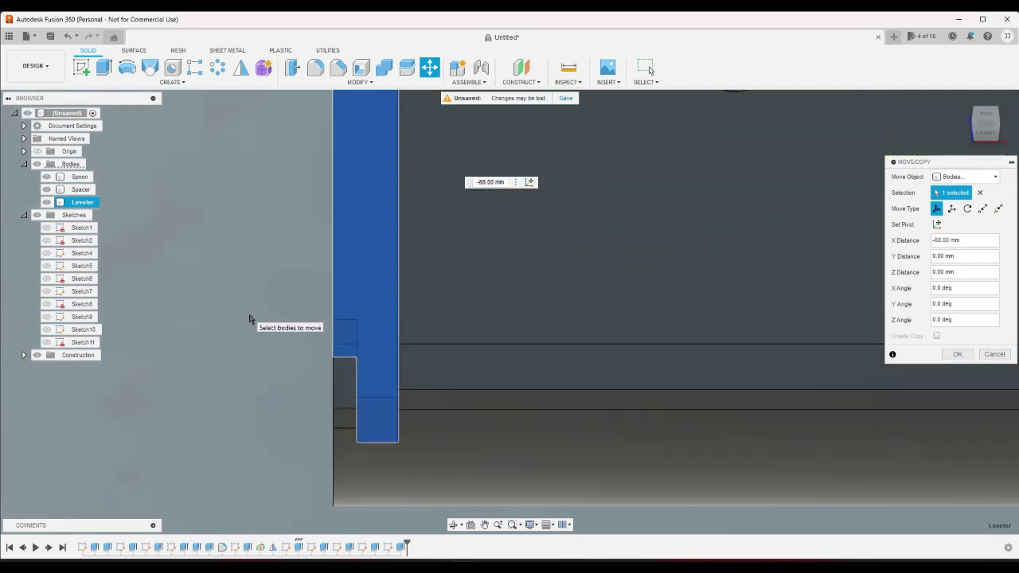
click(995, 355)
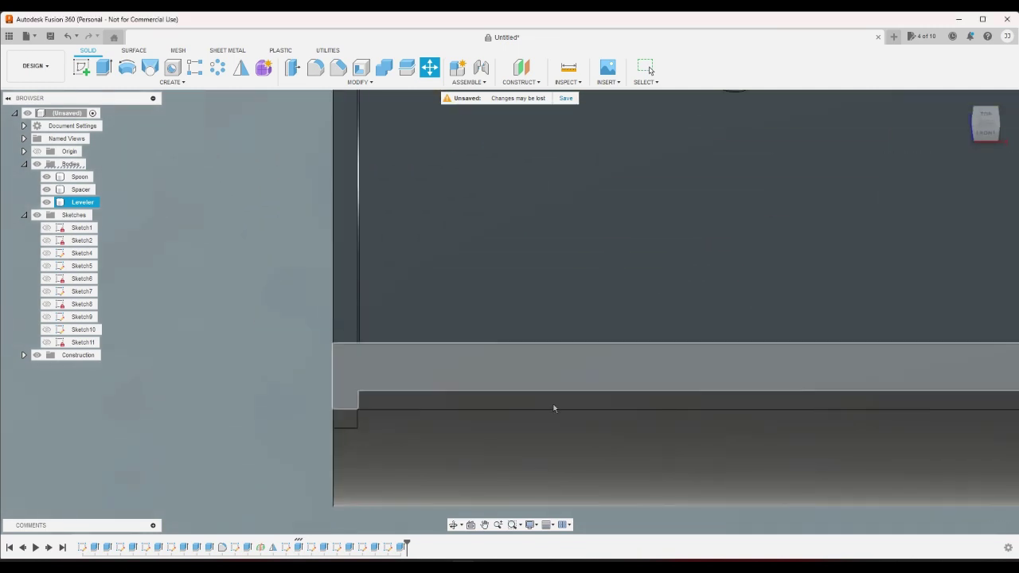
scroll(554, 409, down, 10)
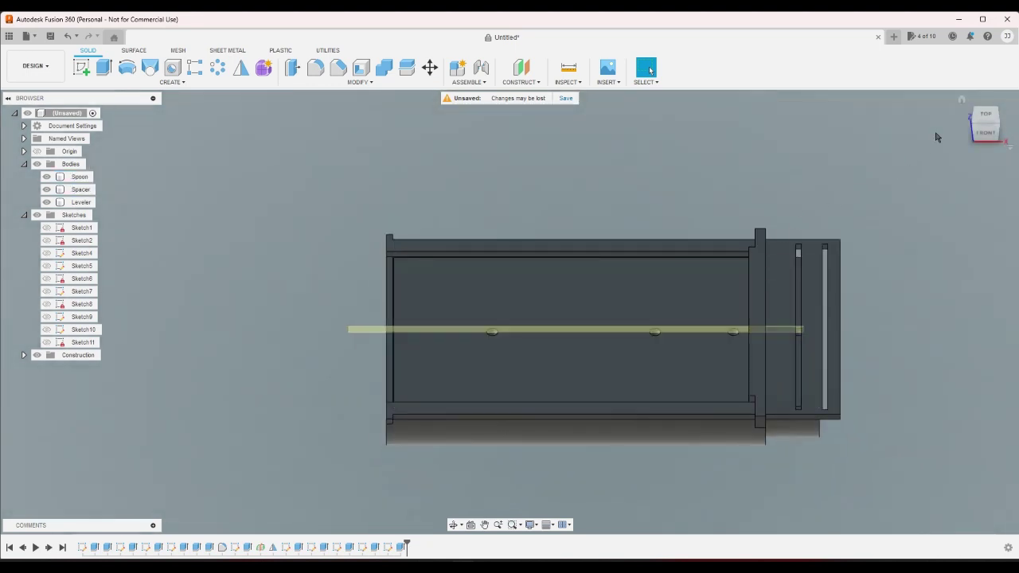
click(961, 100)
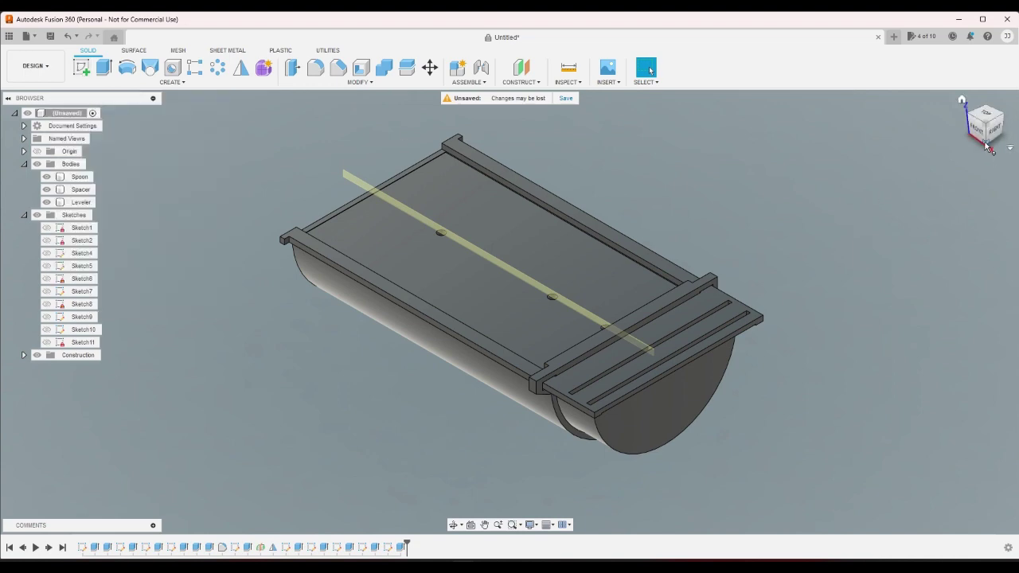
Step: Start a sketch on the construction plane running along the tray and, viewed from below, project the end edges of the tray and narrower section
click(83, 68)
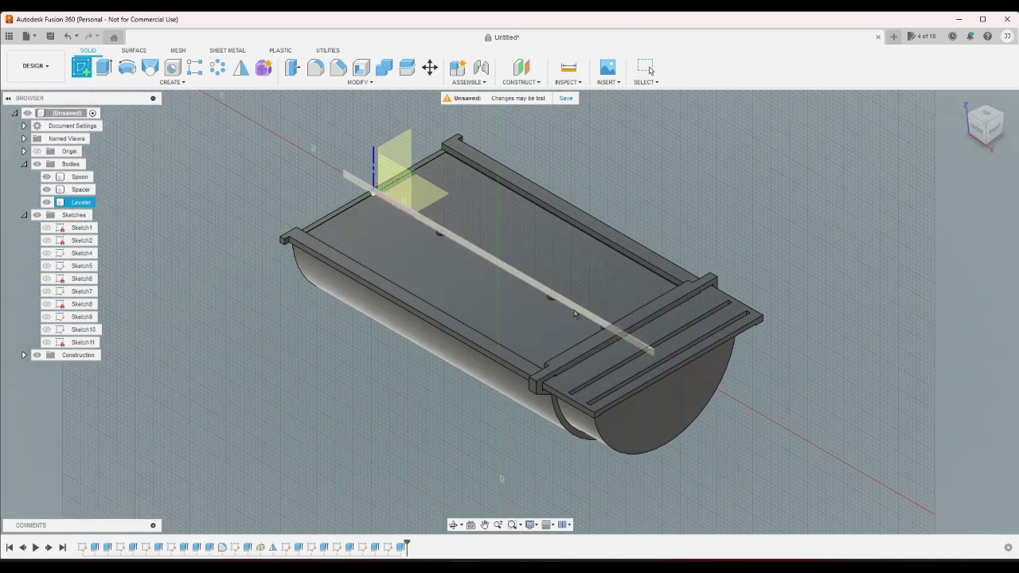
click(560, 297)
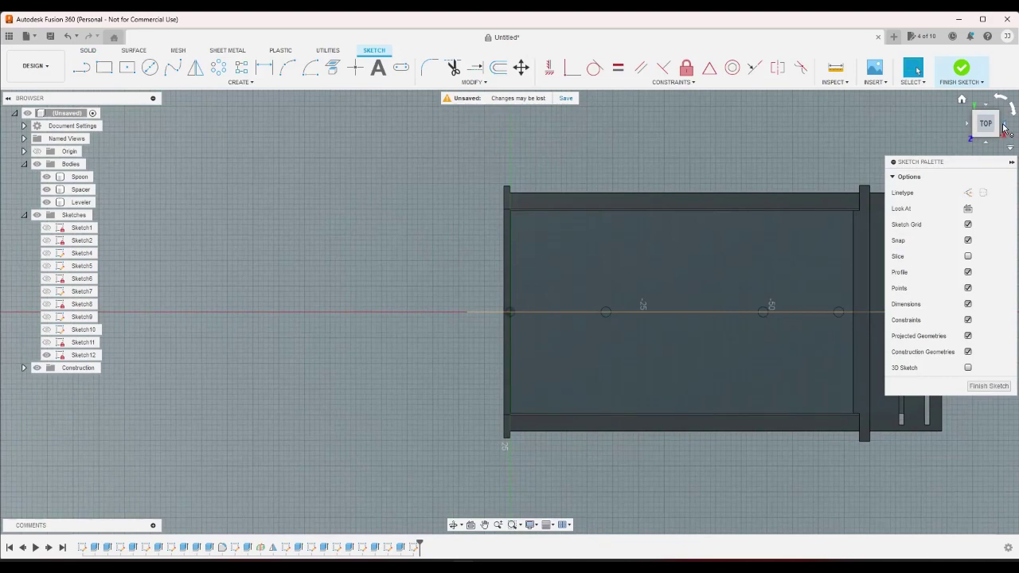
click(1005, 128)
click(1004, 128)
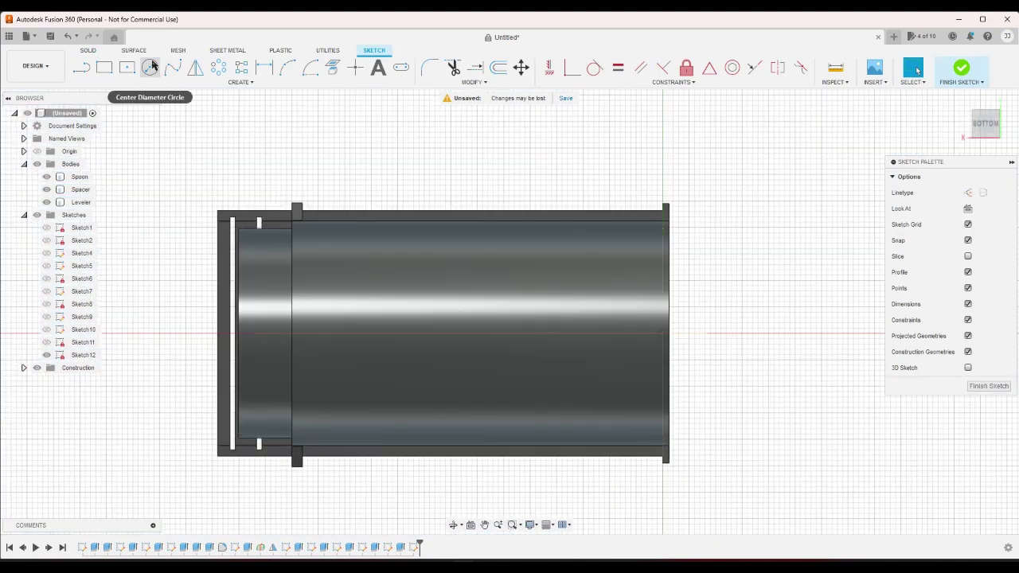
click(127, 67)
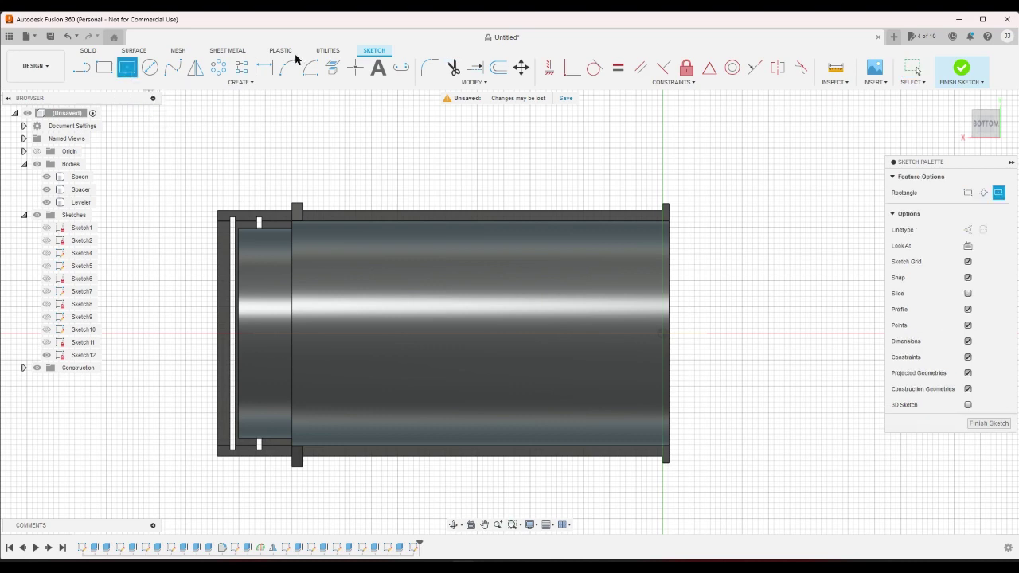
click(331, 70)
click(292, 265)
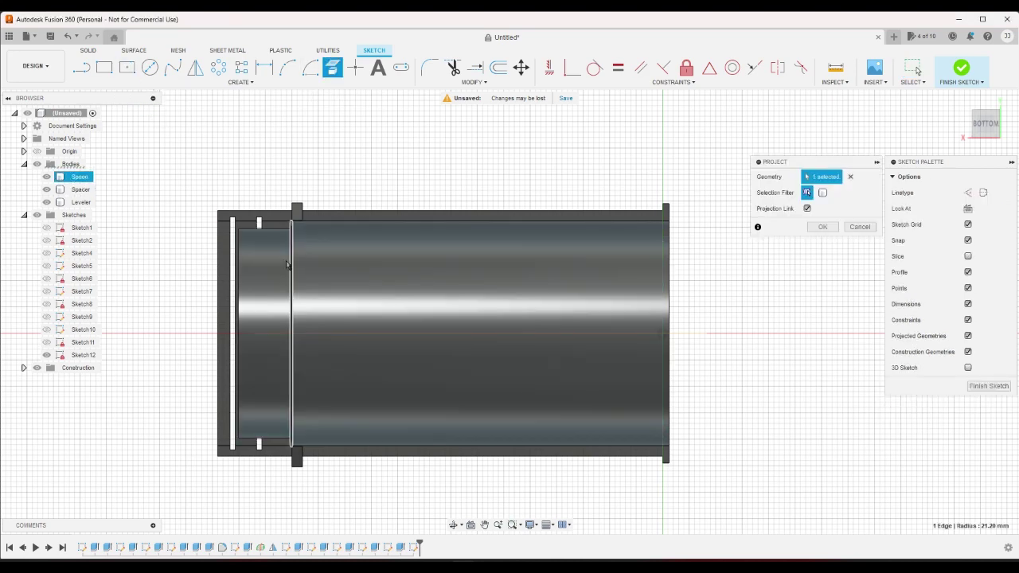
click(239, 275)
click(822, 226)
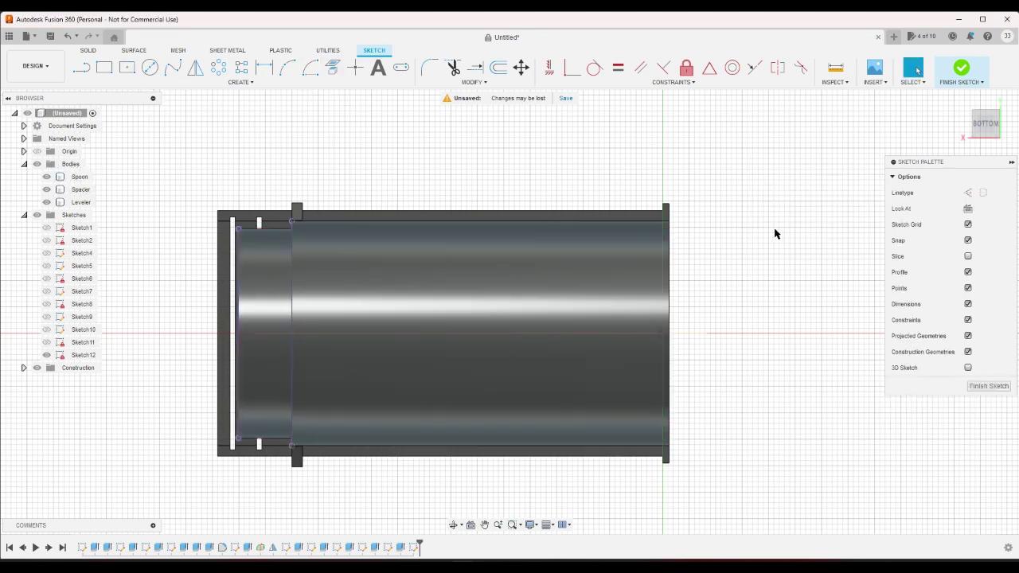
key(l)
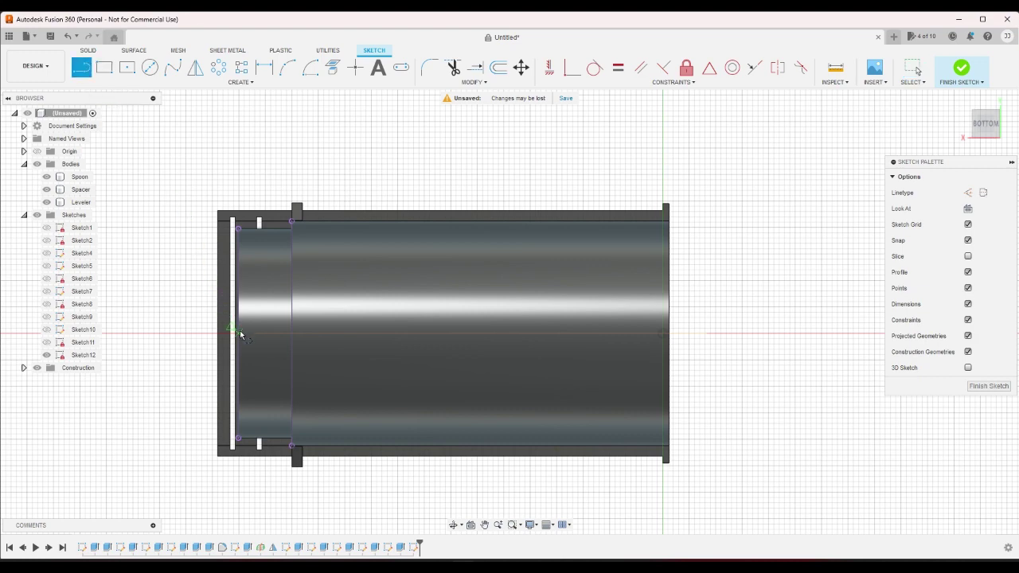
click(239, 334)
right_click(360, 173)
click(398, 170)
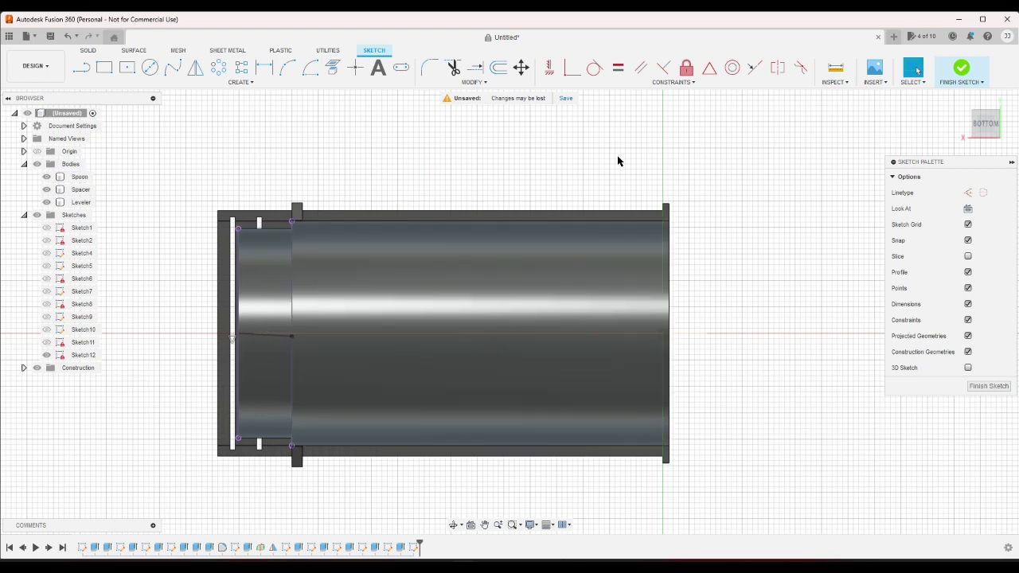
click(664, 68)
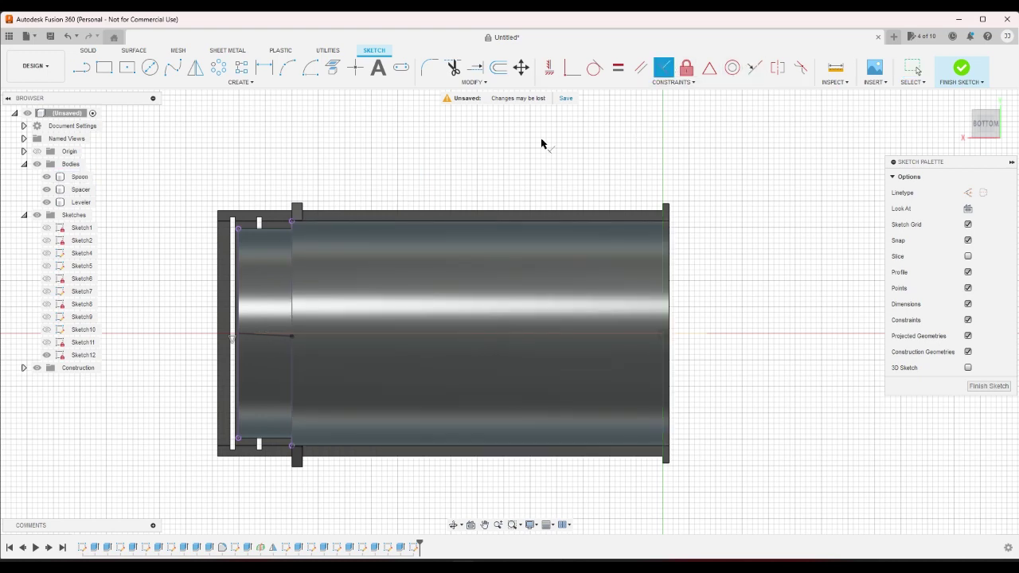
click(252, 338)
click(242, 350)
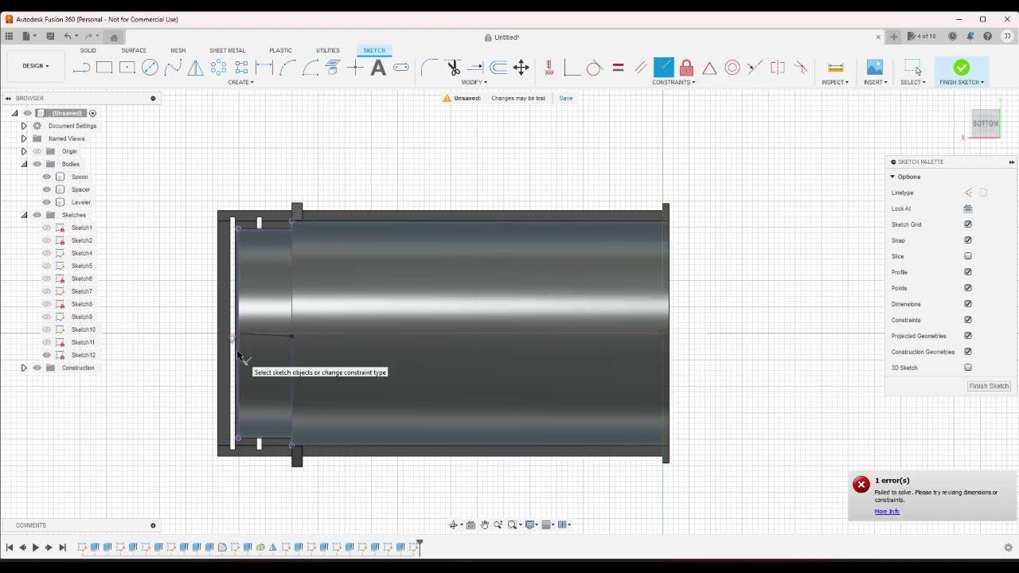
key(Escape)
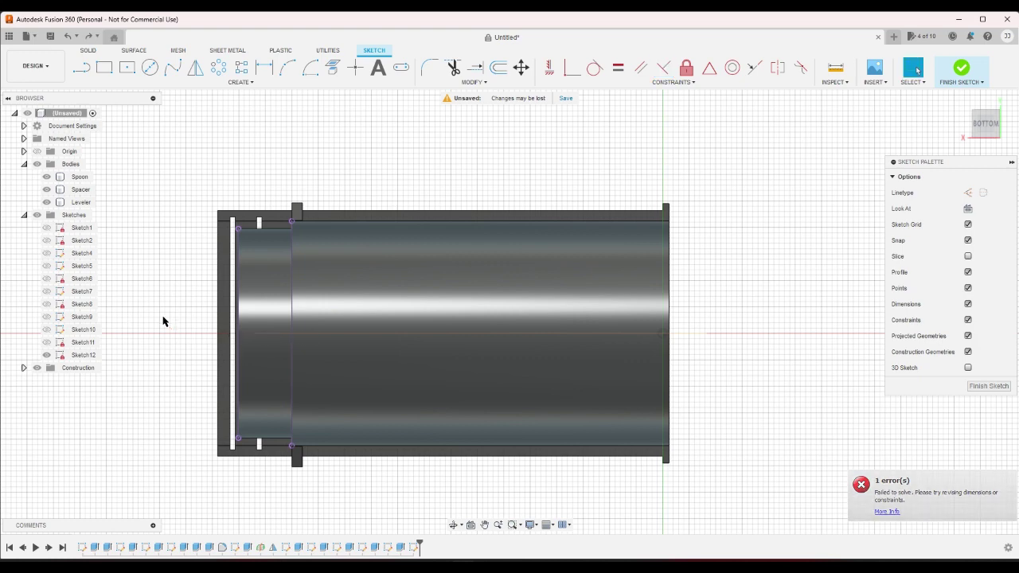
Step: Draw a line across the narrower section, joining the midpoints of the two projected end edges
click(88, 73)
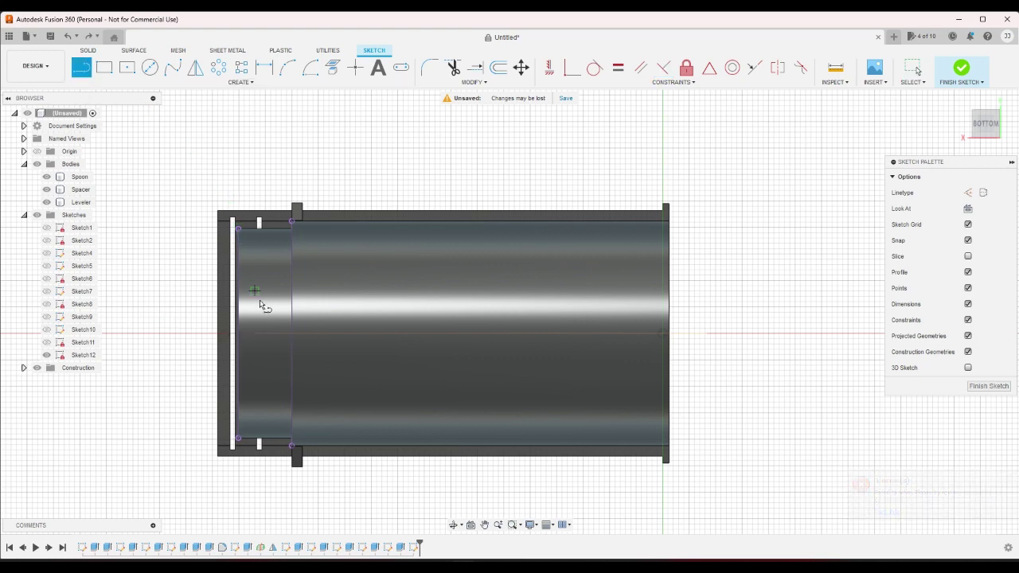
click(291, 335)
click(236, 335)
Step: Sketch a tall center rectangle on the connecting line's midpoint, keeping its long sides inside the narrower section's length
click(126, 67)
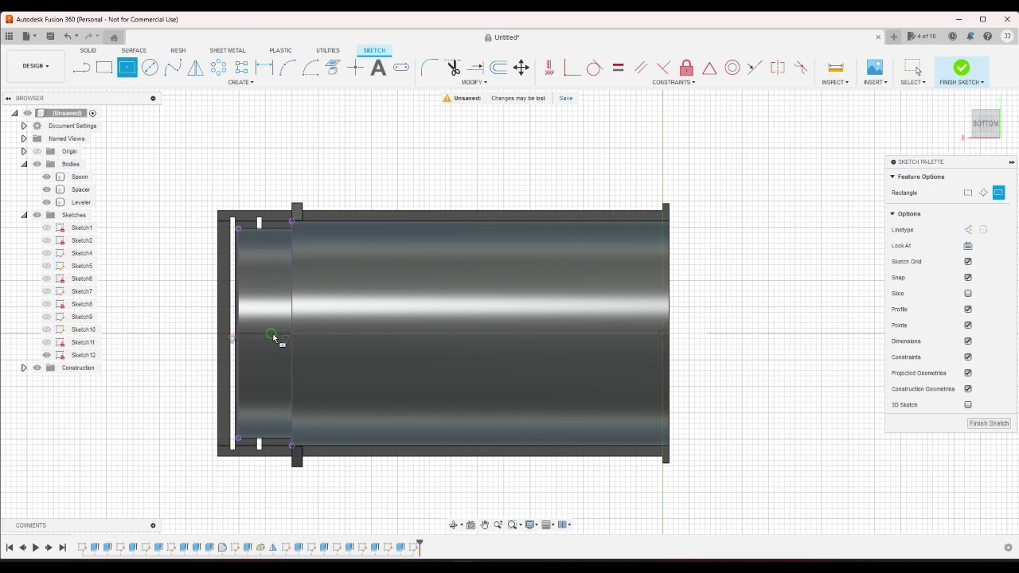
scroll(272, 336, up, 5)
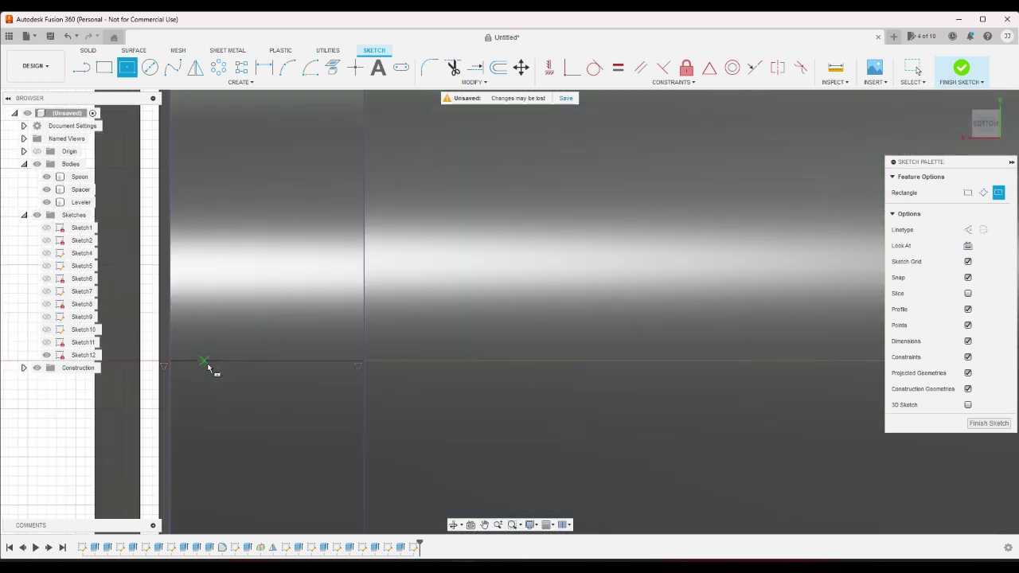
click(269, 363)
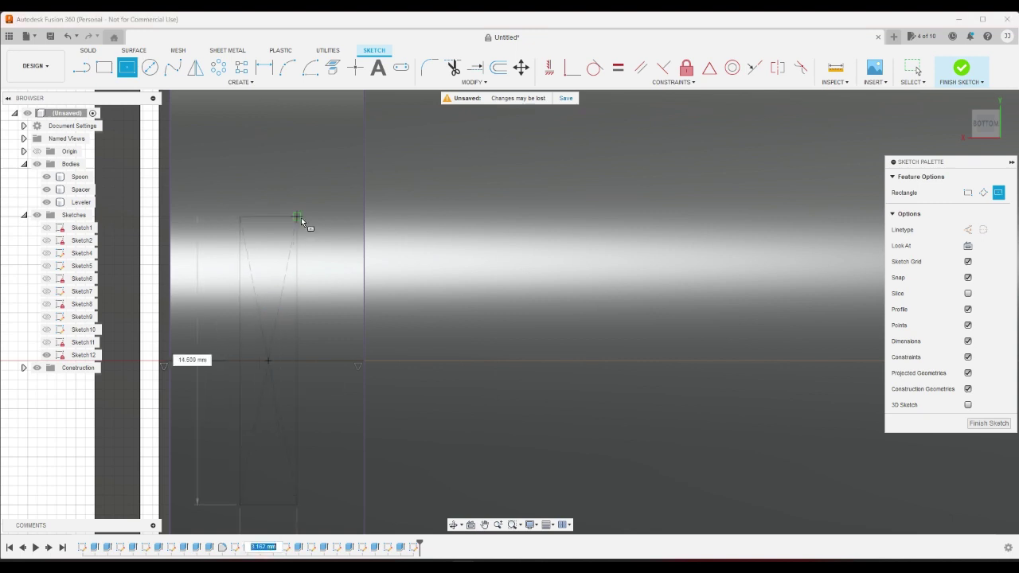
click(326, 186)
scroll(271, 235, down, 4)
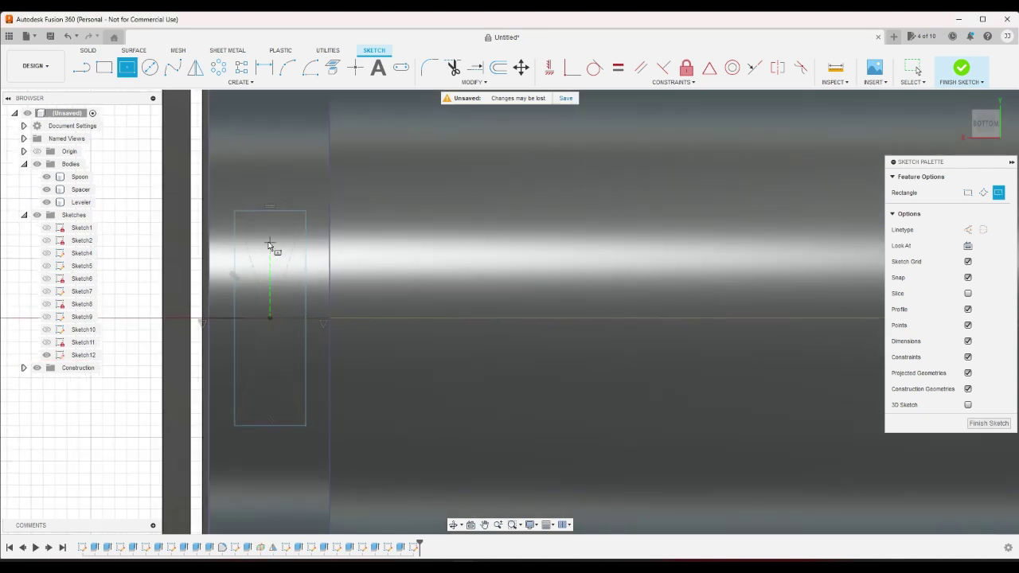
right_click(271, 231)
click(208, 197)
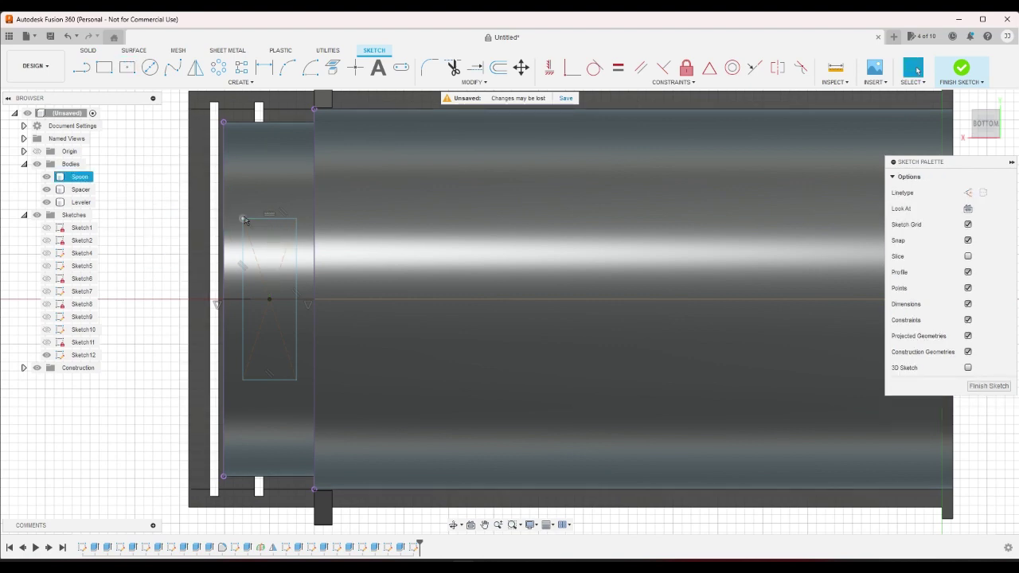
Step: Stretch the rectangle across the tray's full width, placing its corner at X 78 mm, Y 21 mm, and finish the sketch
click(273, 121)
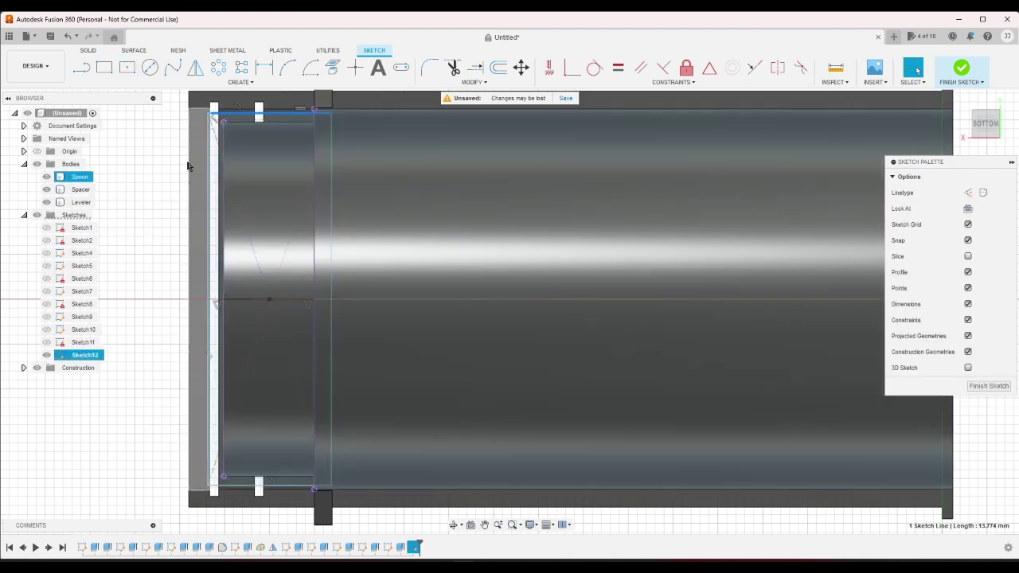
click(204, 169)
click(210, 169)
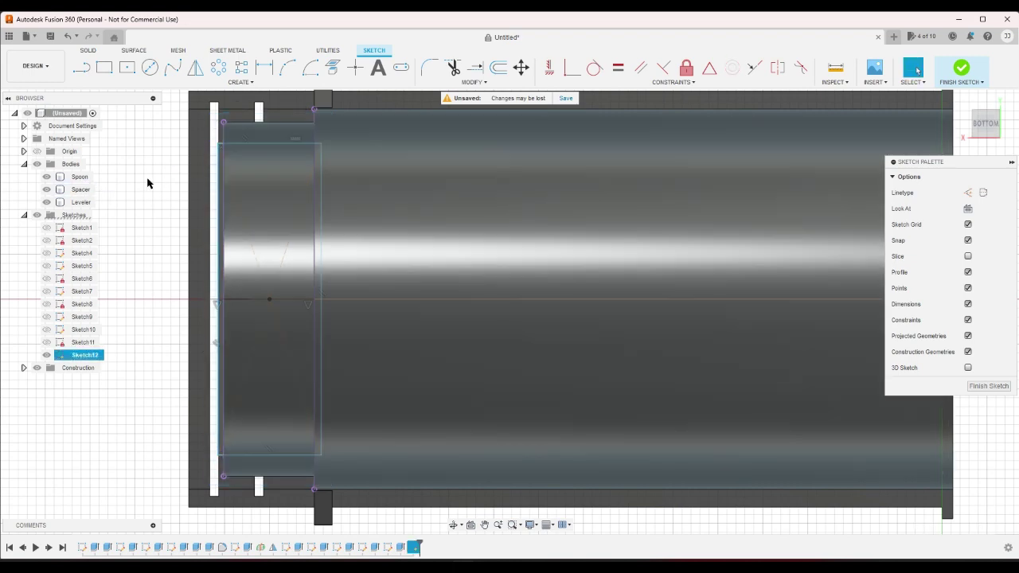
mouse_move(224, 122)
mouse_down()
mouse_move(271, 121)
mouse_move(245, 117)
mouse_up()
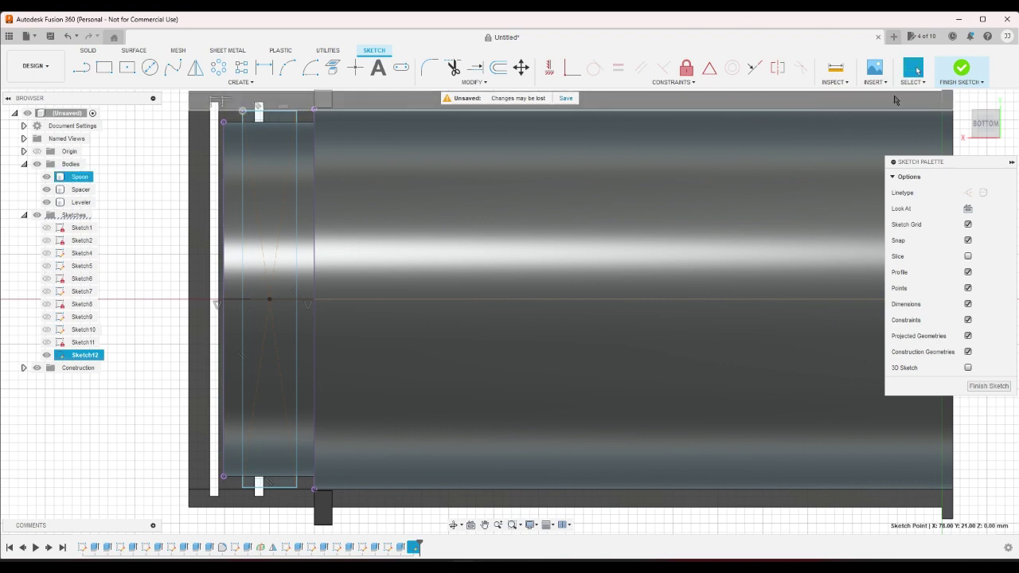
click(962, 70)
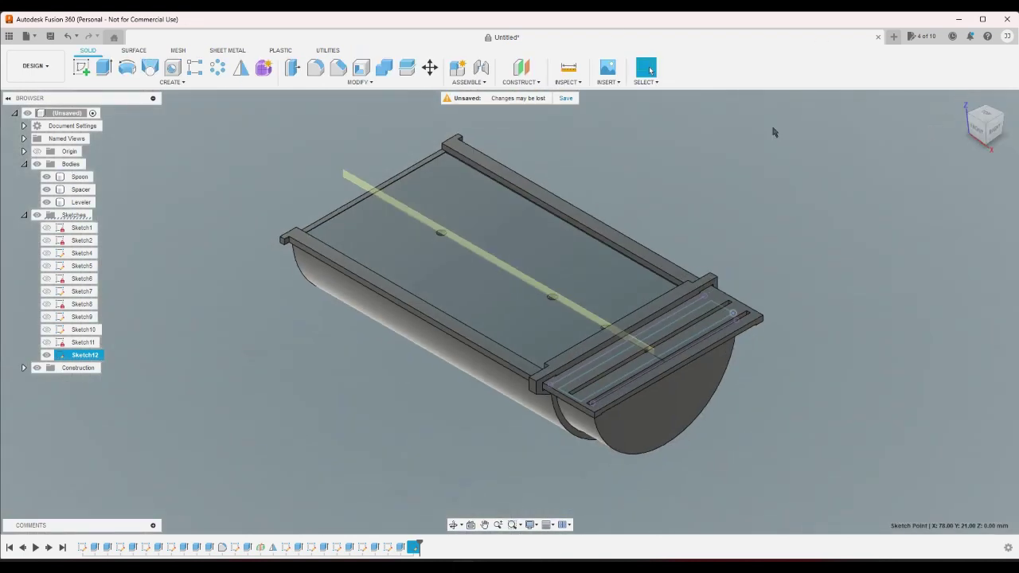
Step: Create a construction plane offset -35 mm from the tray's flat top face, below the spoon
click(520, 82)
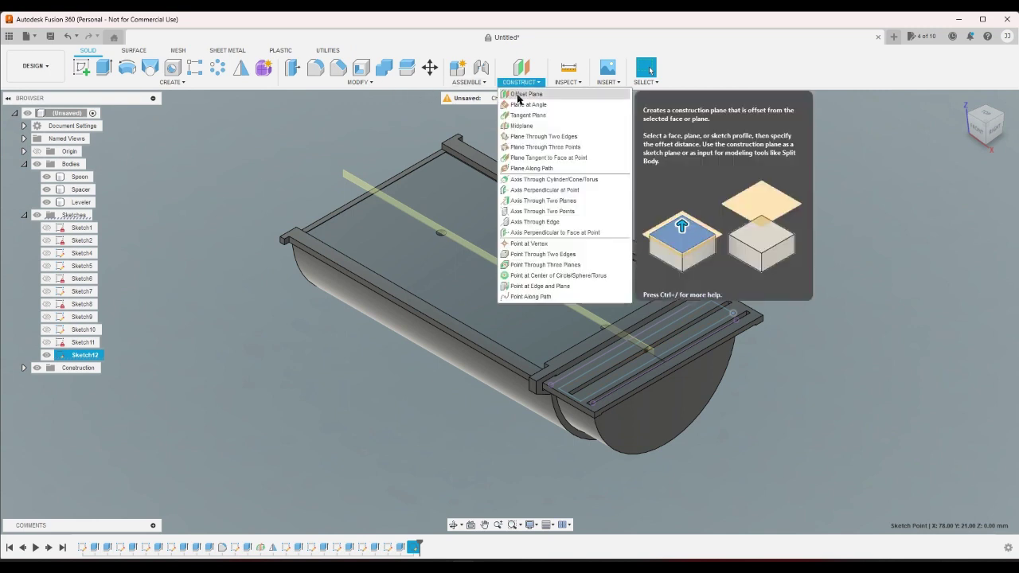
click(525, 104)
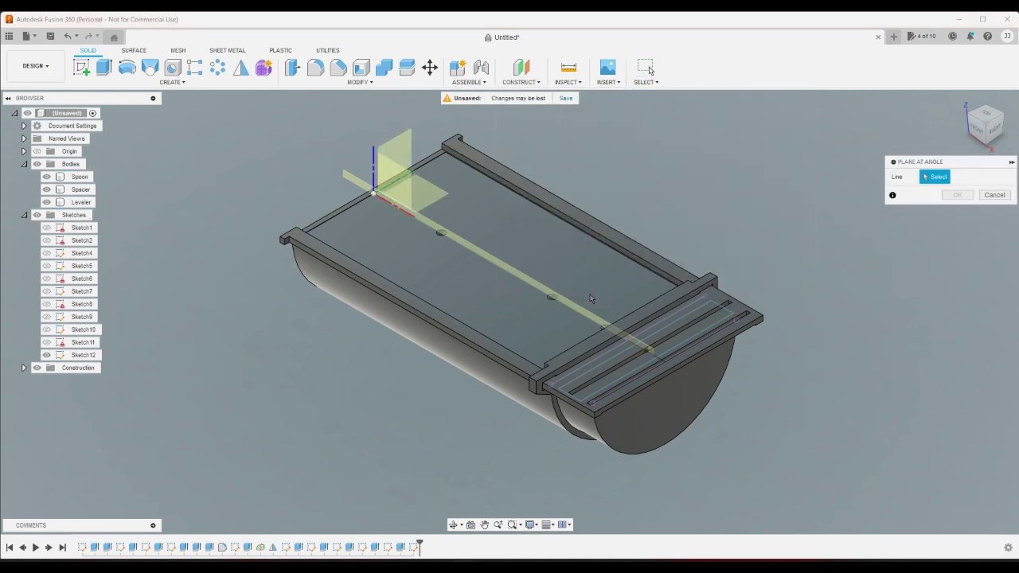
click(538, 82)
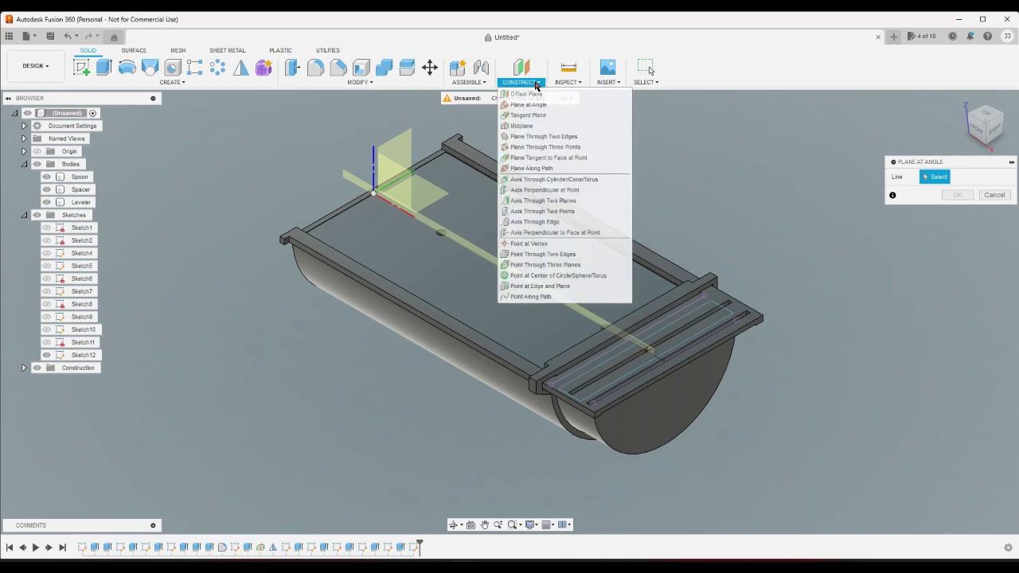
click(527, 94)
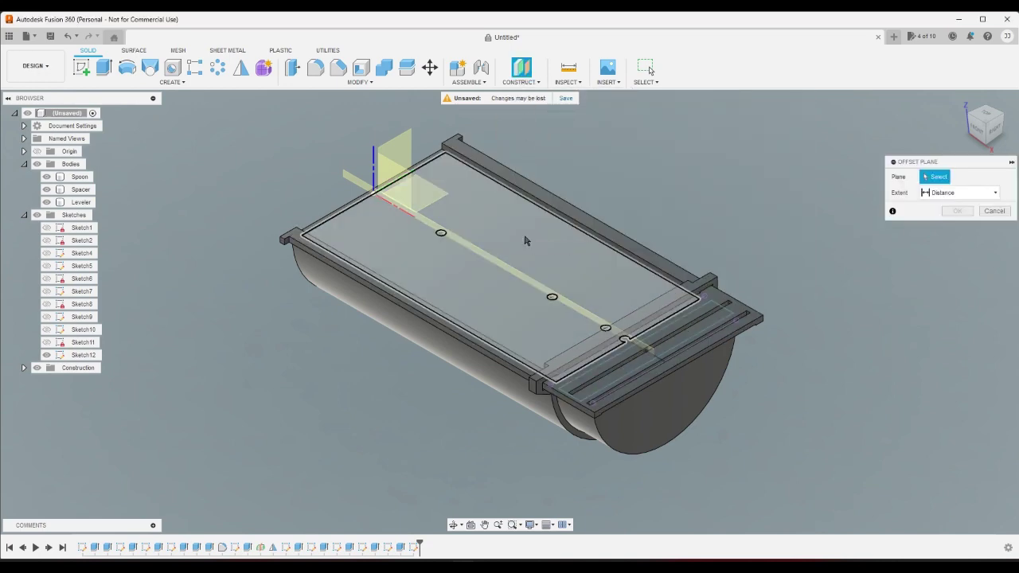
click(513, 257)
drag(501, 256, 501, 421)
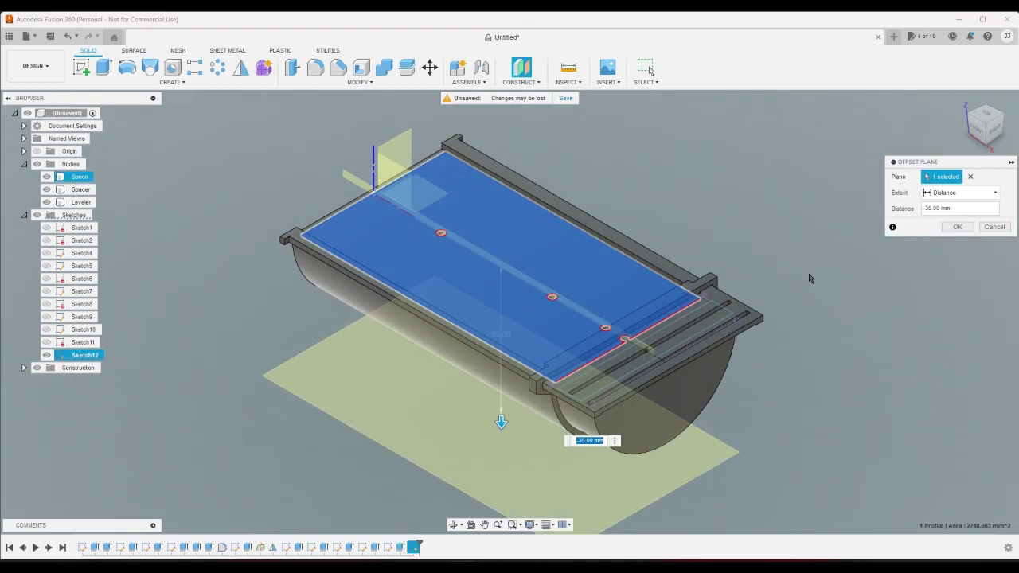
click(958, 228)
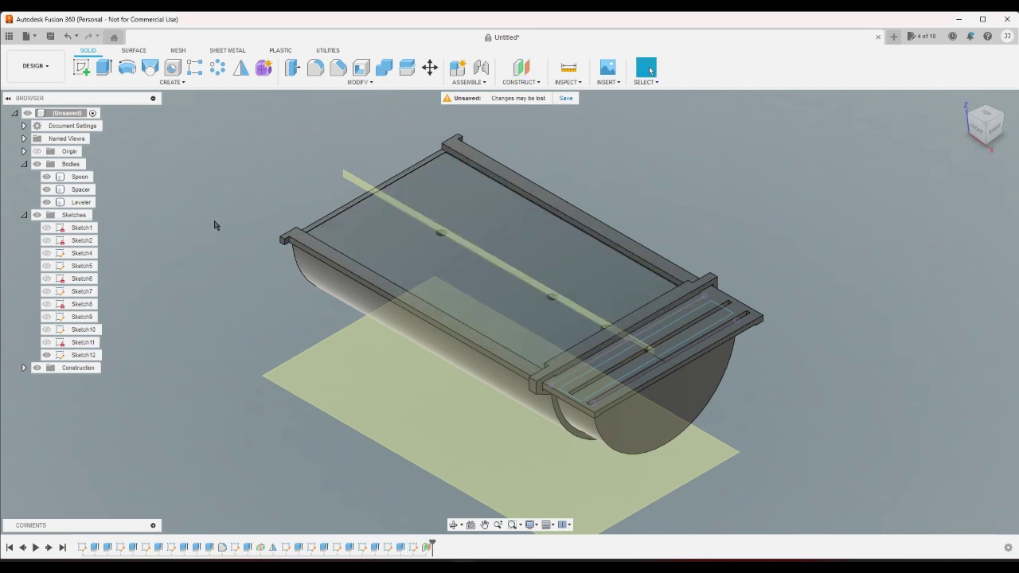
Step: Hide the Leveler, Spacer and Spoon bodies and select the rectangle's large regions as Extrude profiles
click(111, 74)
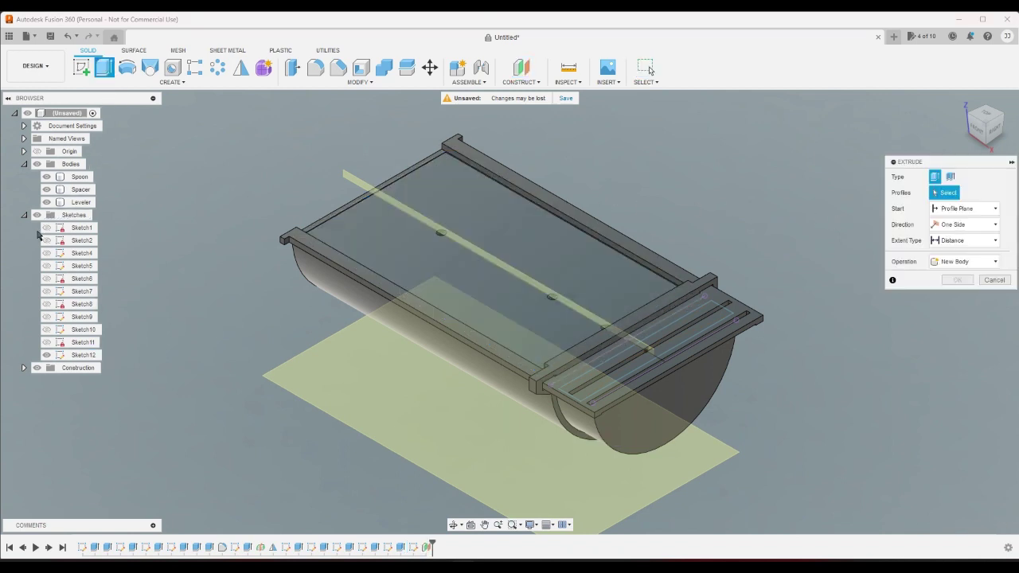
click(46, 202)
click(47, 189)
click(47, 176)
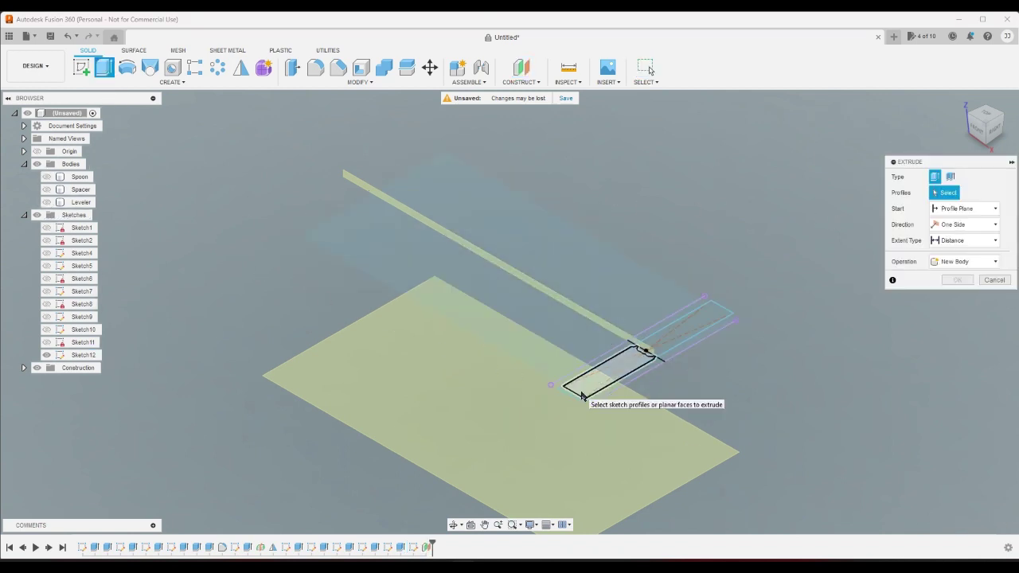
click(586, 382)
click(640, 364)
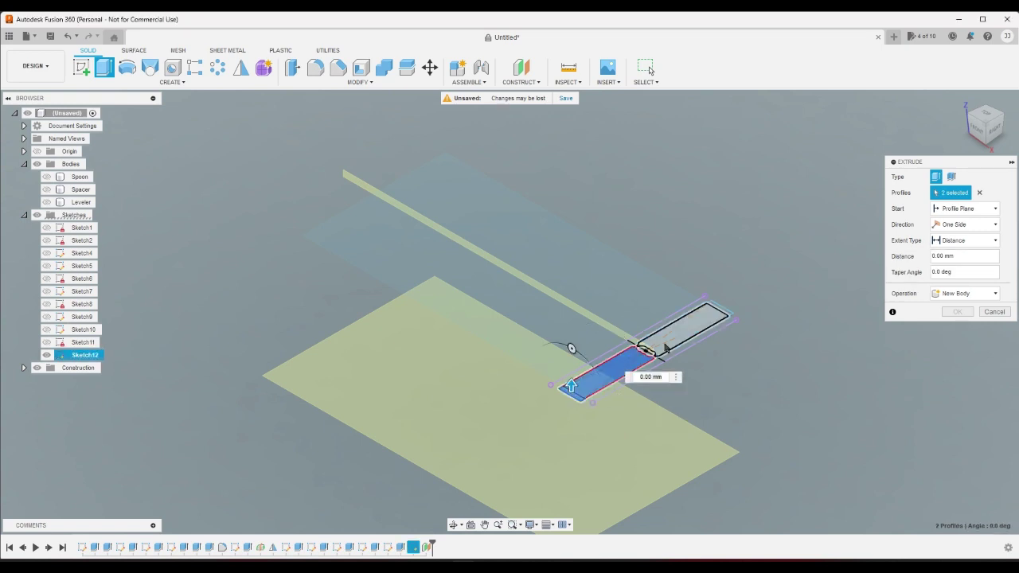
click(689, 330)
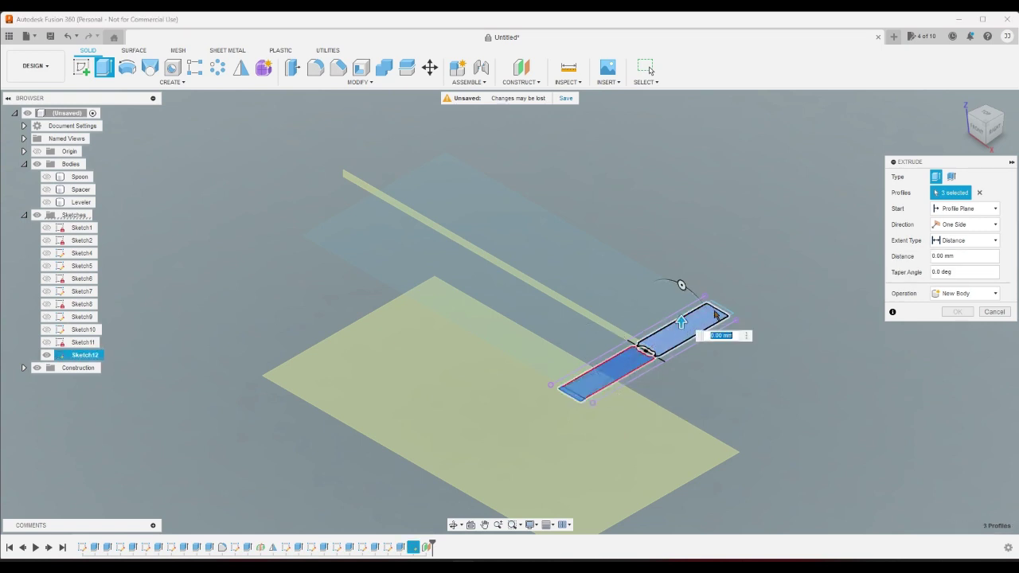
Step: Add the small regions around the rectangle's center line to the Extrude profiles so the whole rectangle is selected
click(991, 114)
scroll(810, 291, up, 5)
click(557, 355)
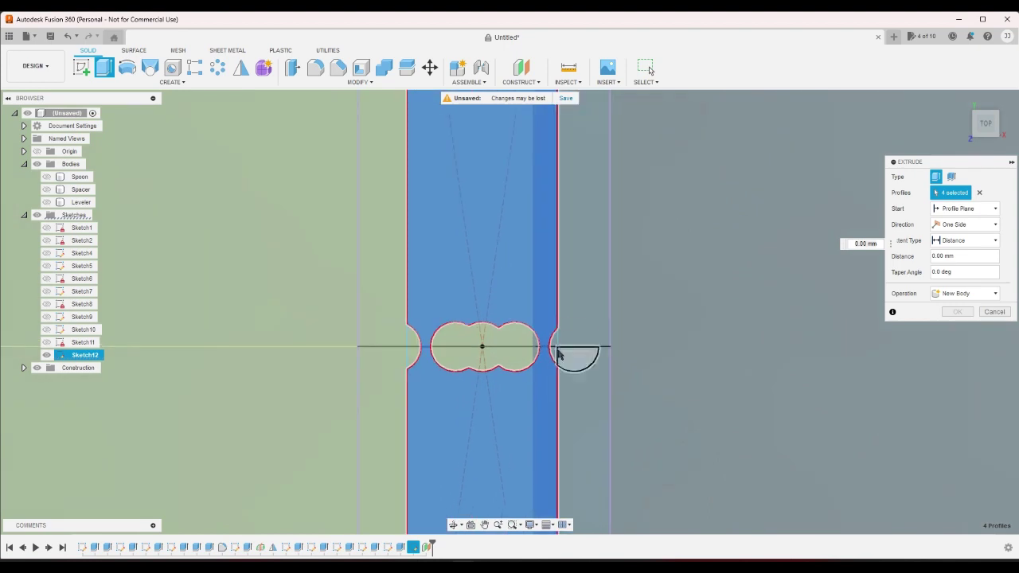
click(510, 355)
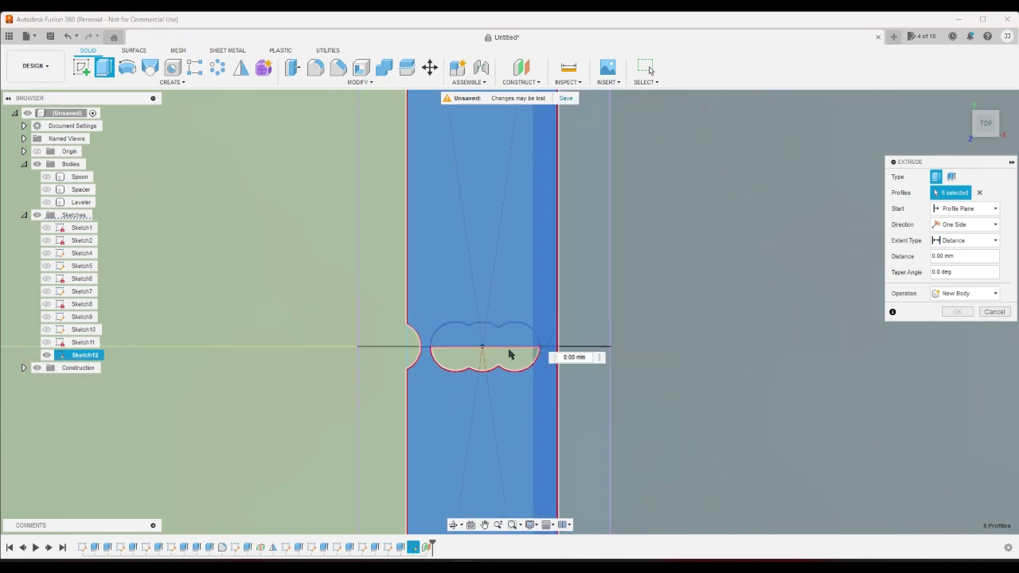
click(443, 362)
click(411, 346)
click(985, 122)
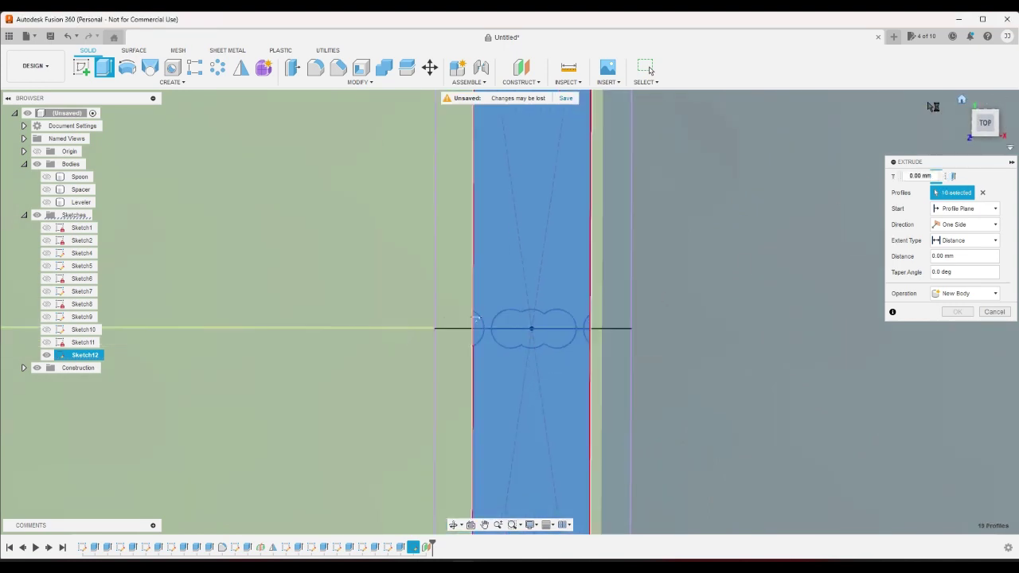
click(962, 99)
Step: Show the Spacer and cut the rectangle 26 mm upward into it, starting from the offset plane below, and view the notch from the front
click(46, 189)
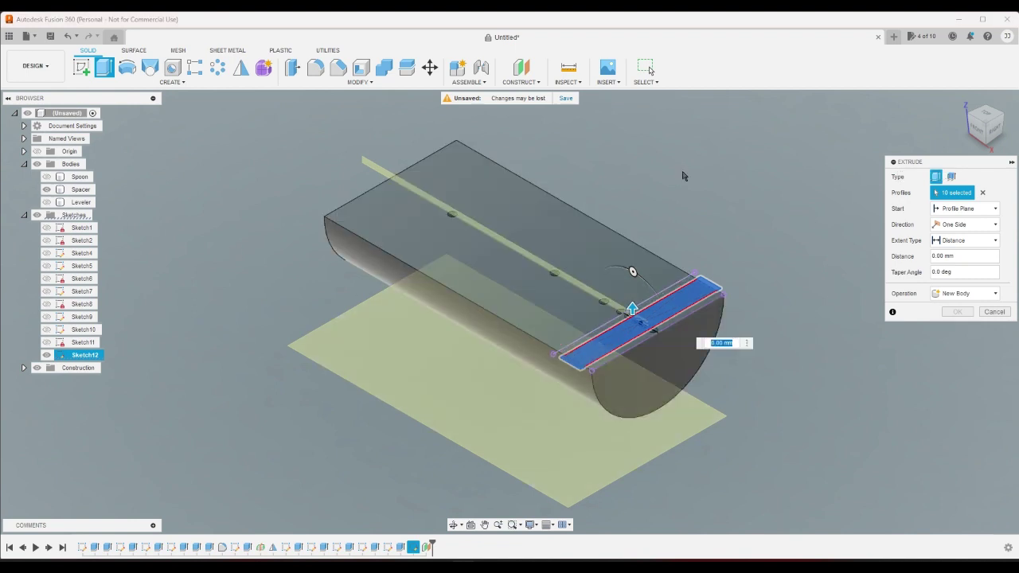
click(968, 209)
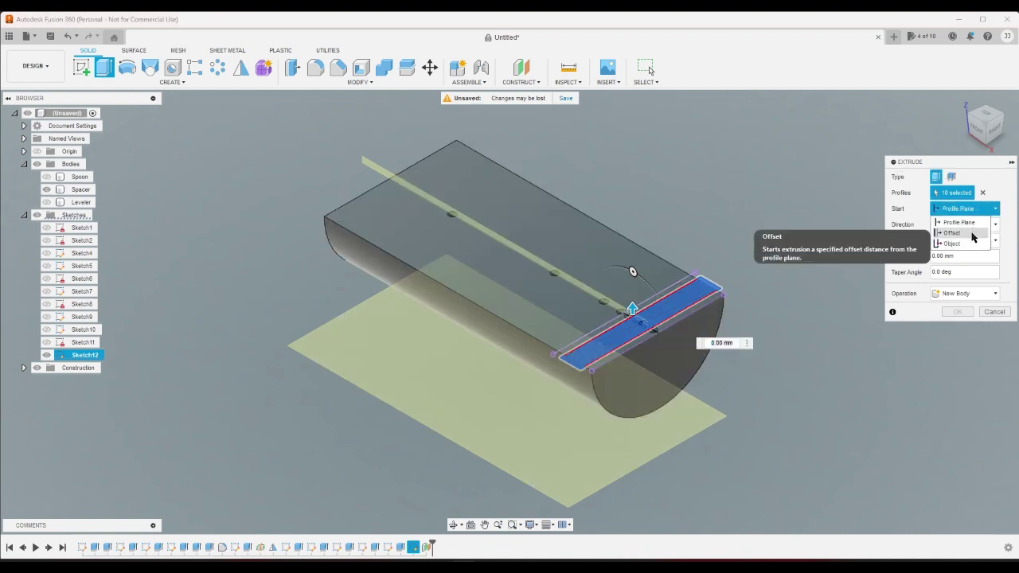
click(963, 244)
click(669, 430)
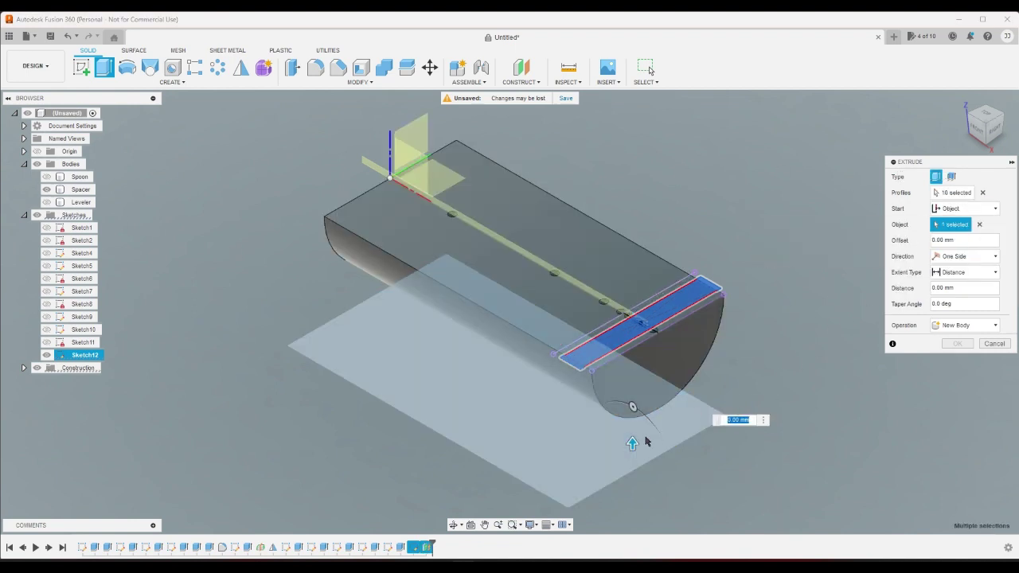
drag(641, 445, 632, 342)
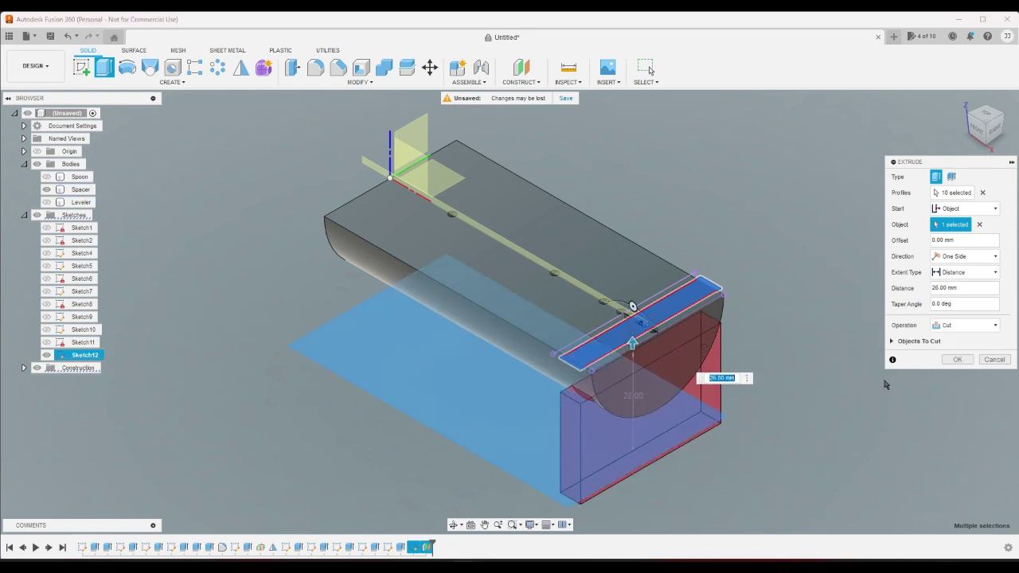
click(958, 360)
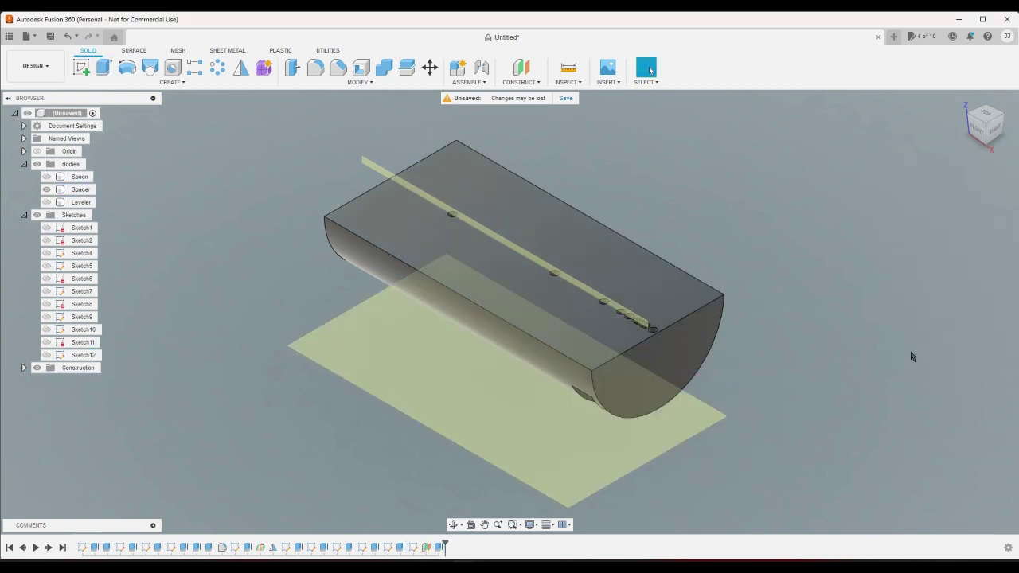
click(970, 120)
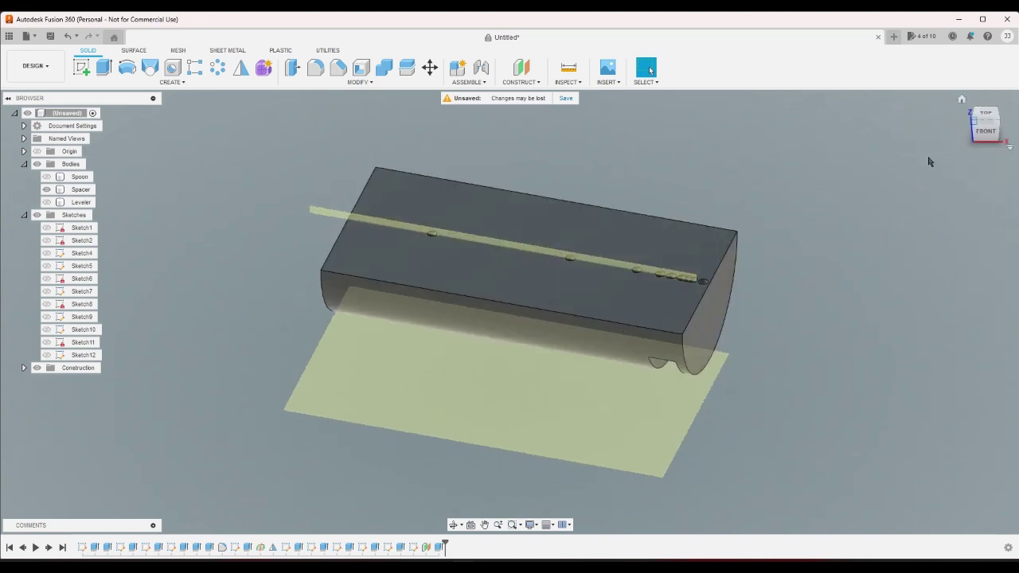
click(993, 137)
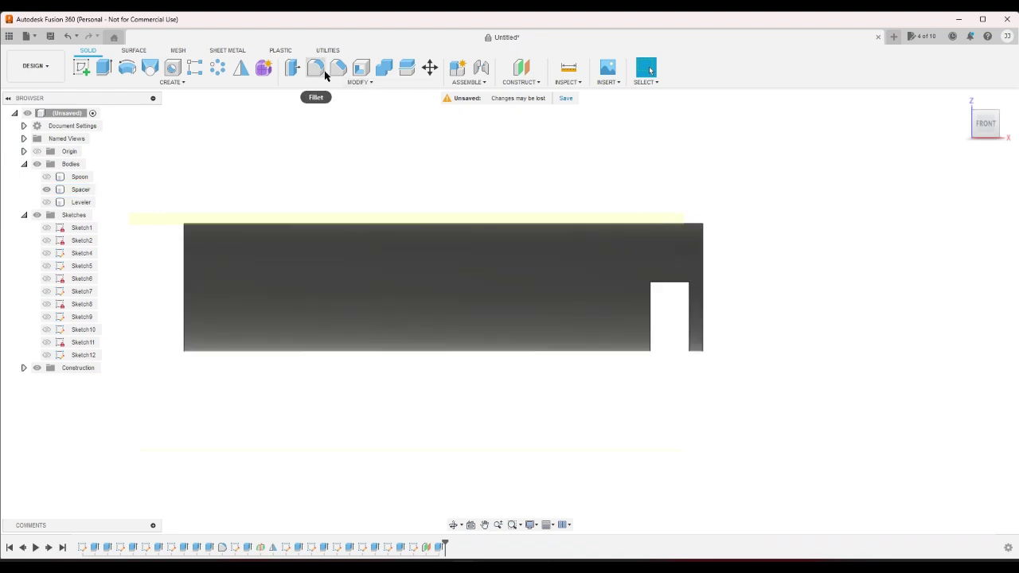
Step: Start a Two Distance chamfer on the two long straight edges at the inner end of the Spacer's underside notch
click(339, 69)
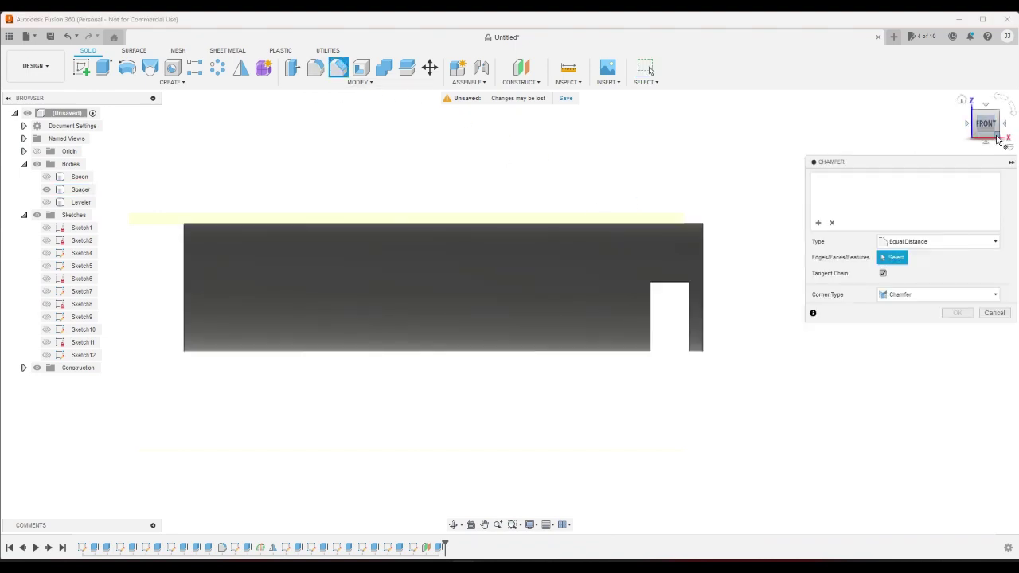
click(963, 99)
scroll(515, 204, up, 3)
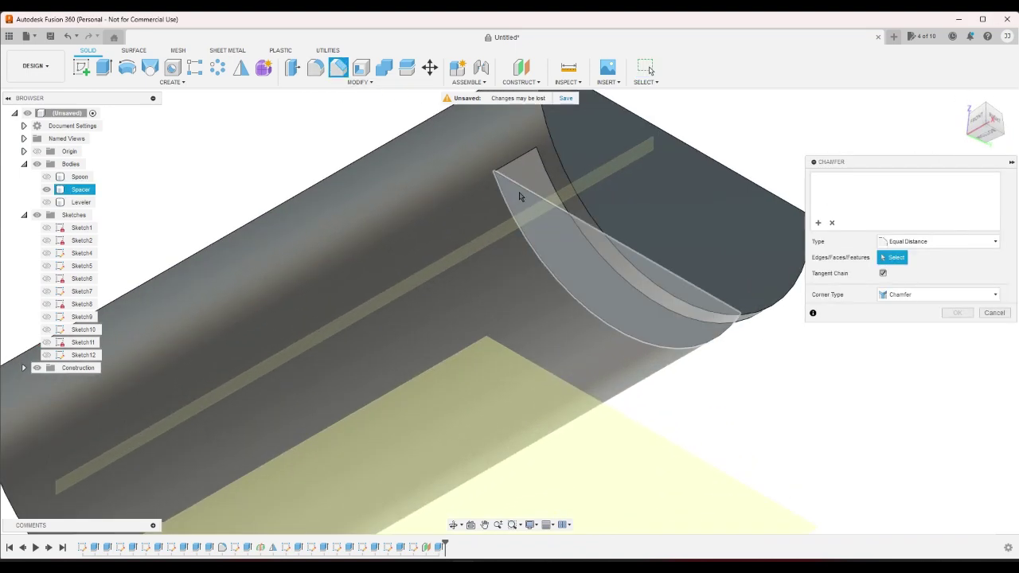
click(531, 189)
click(536, 174)
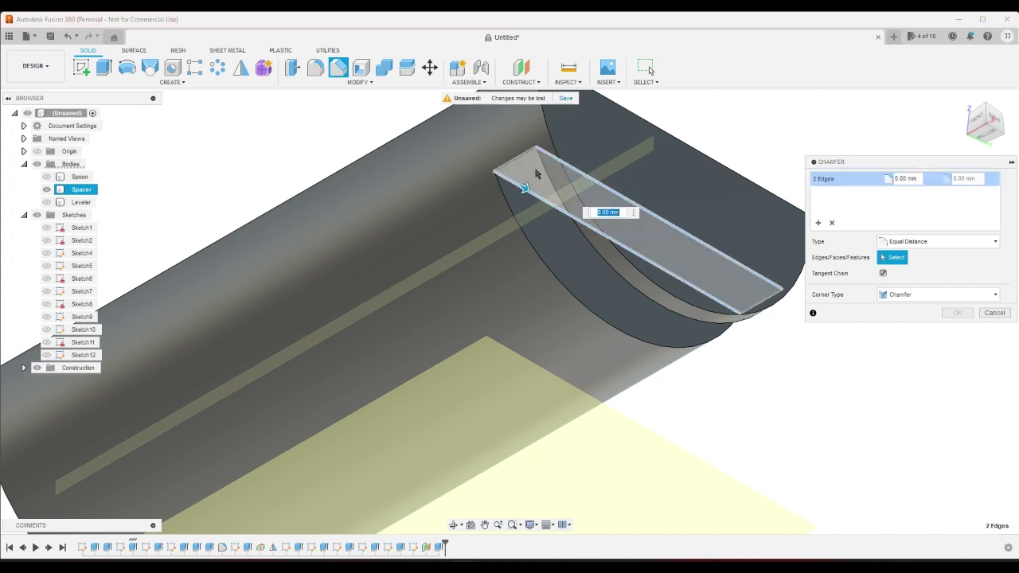
click(924, 242)
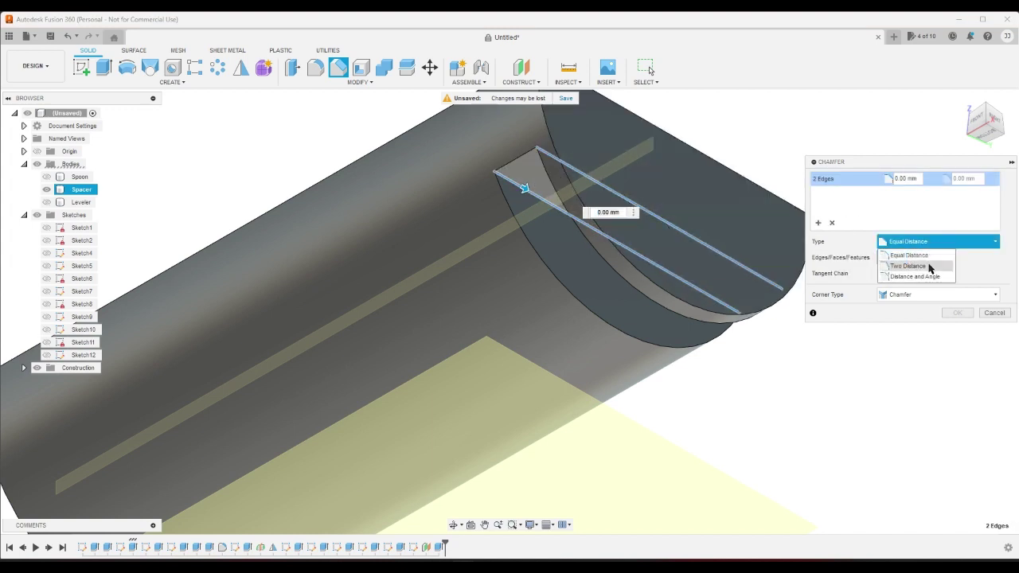
click(909, 266)
Step: Set the notch chamfer's distances to 10 mm along the side walls and 2 mm across the notch's inner face, and create it
click(977, 121)
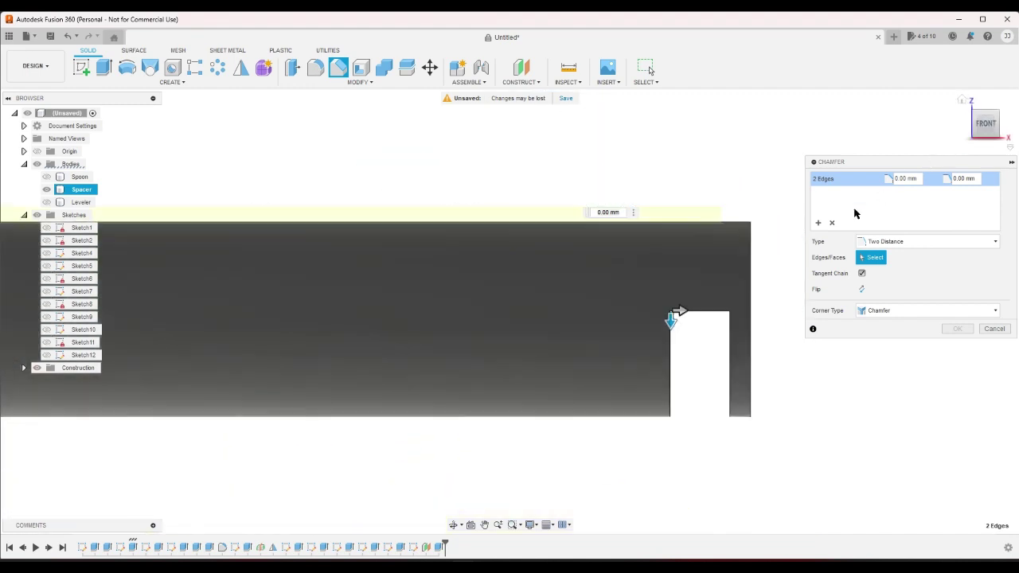
drag(672, 318, 670, 369)
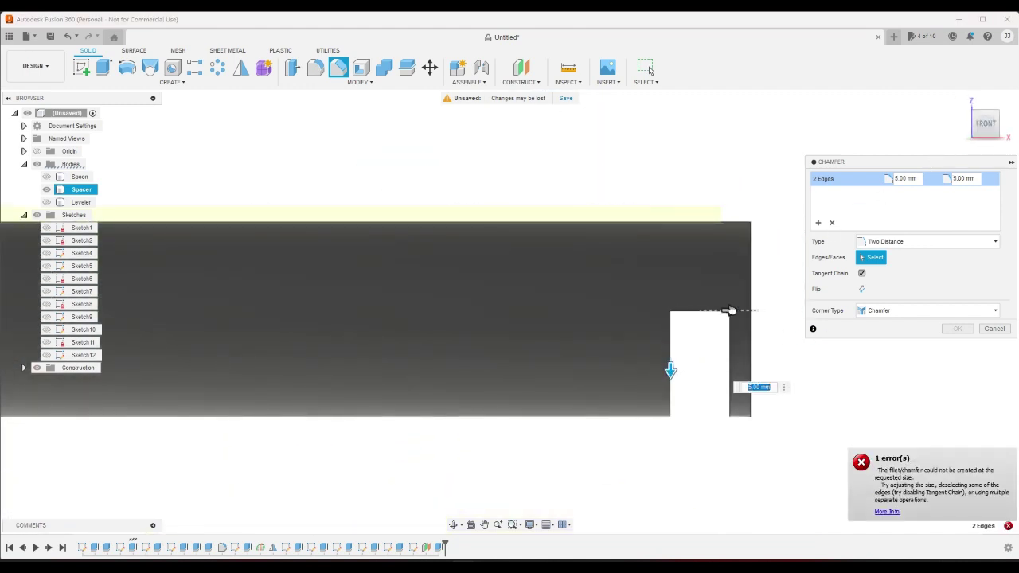
drag(731, 311, 698, 312)
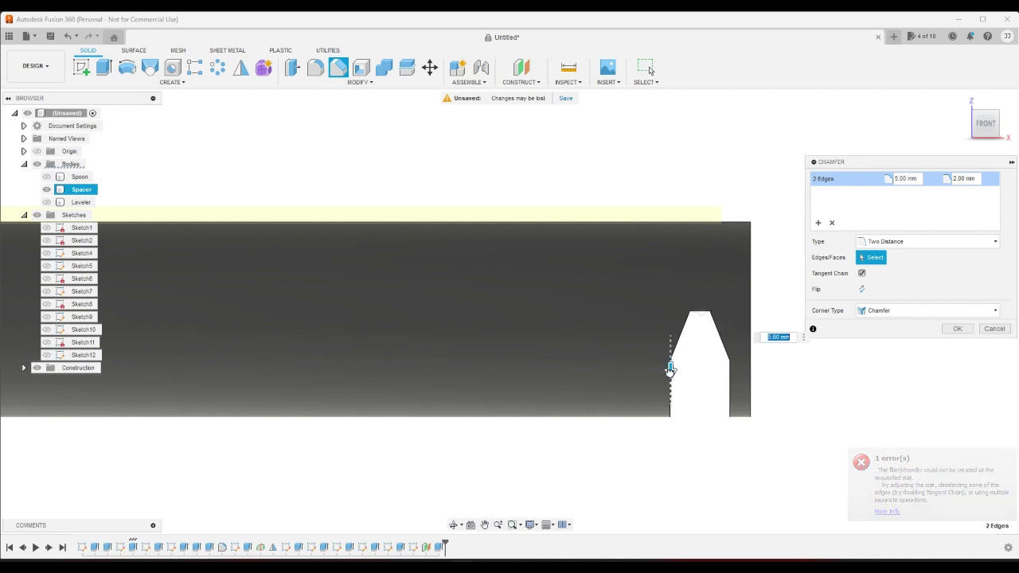
drag(670, 370, 669, 424)
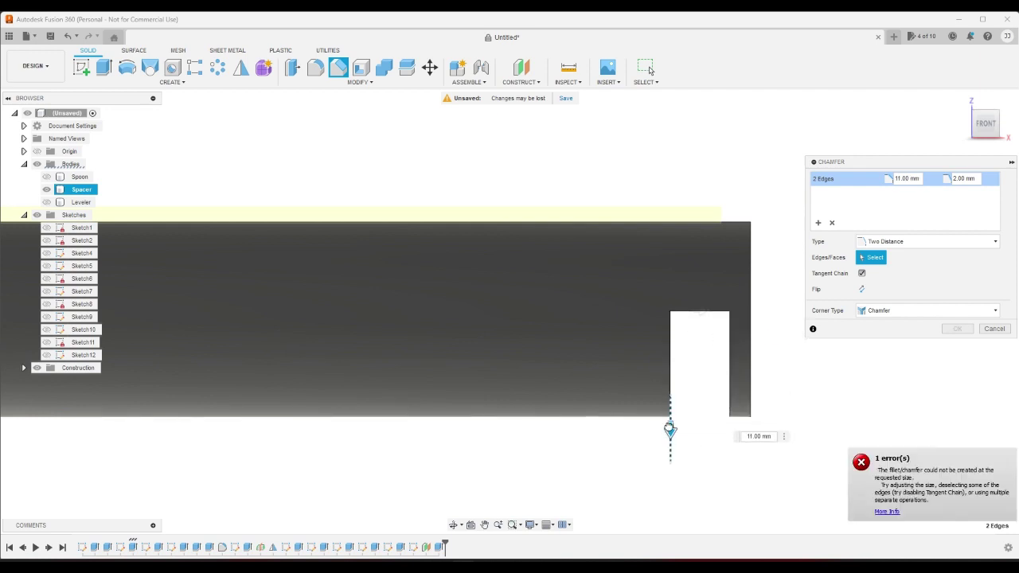
drag(700, 312, 691, 312)
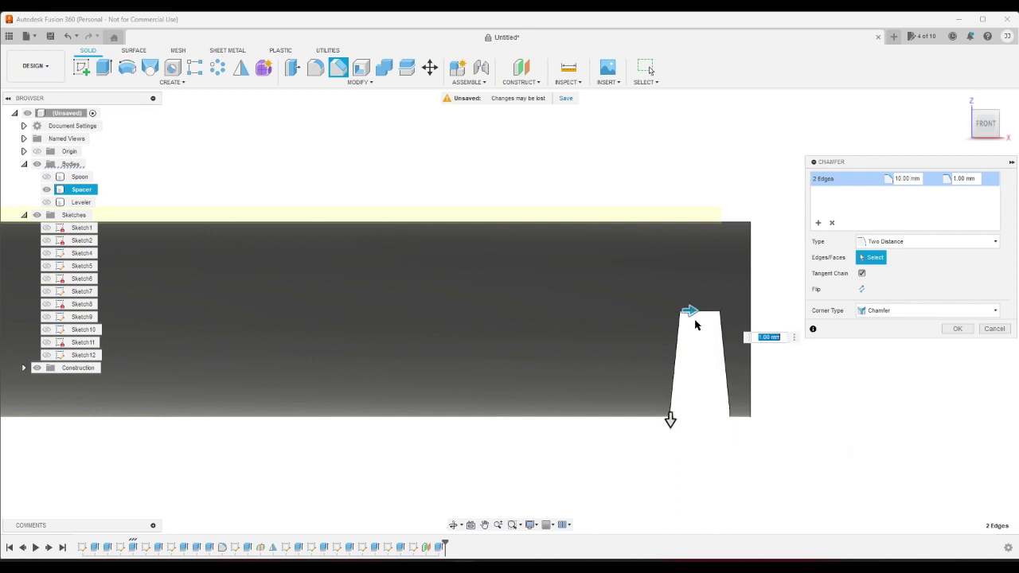
drag(695, 311, 700, 311)
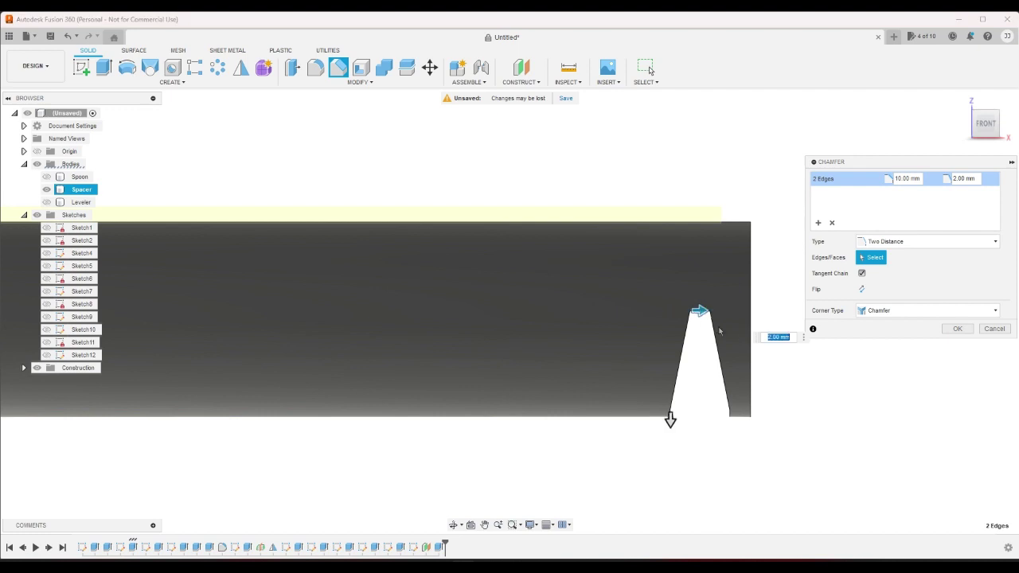
click(947, 332)
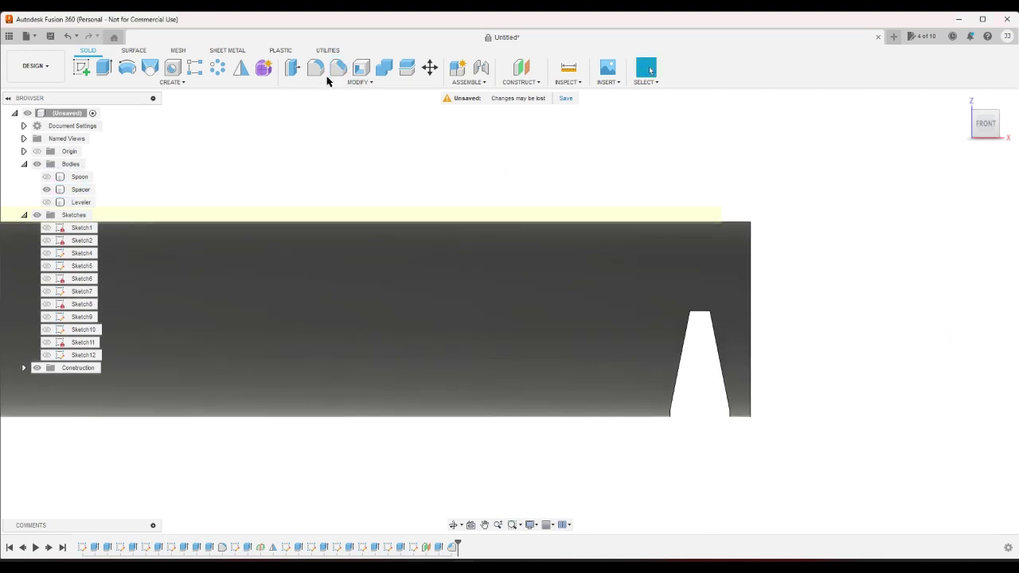
Step: Fillet the six curved edge segments where the notch's side walls meet the Spacer's round underside with a radius of about 3.5 mm
key(f)
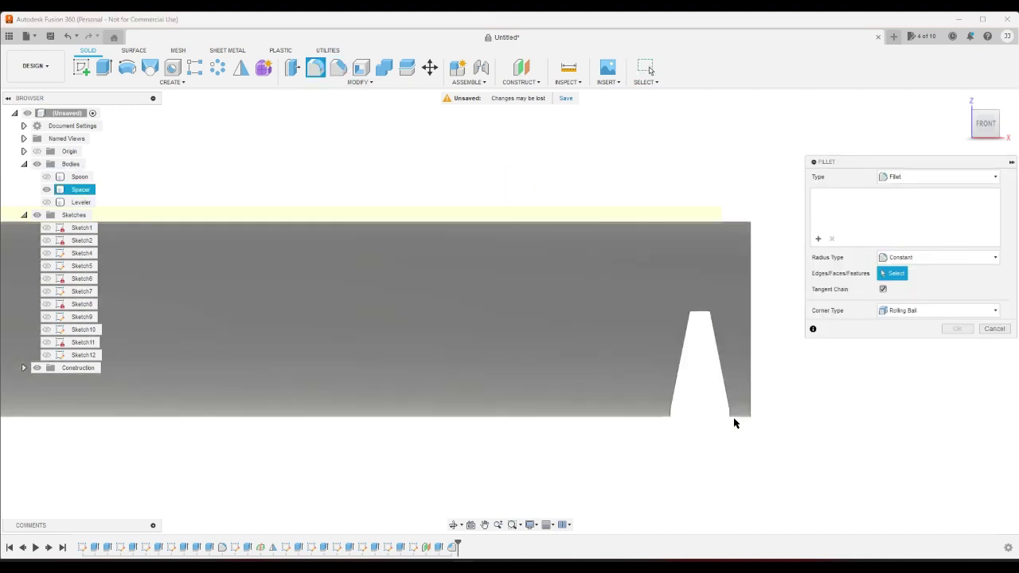
click(961, 101)
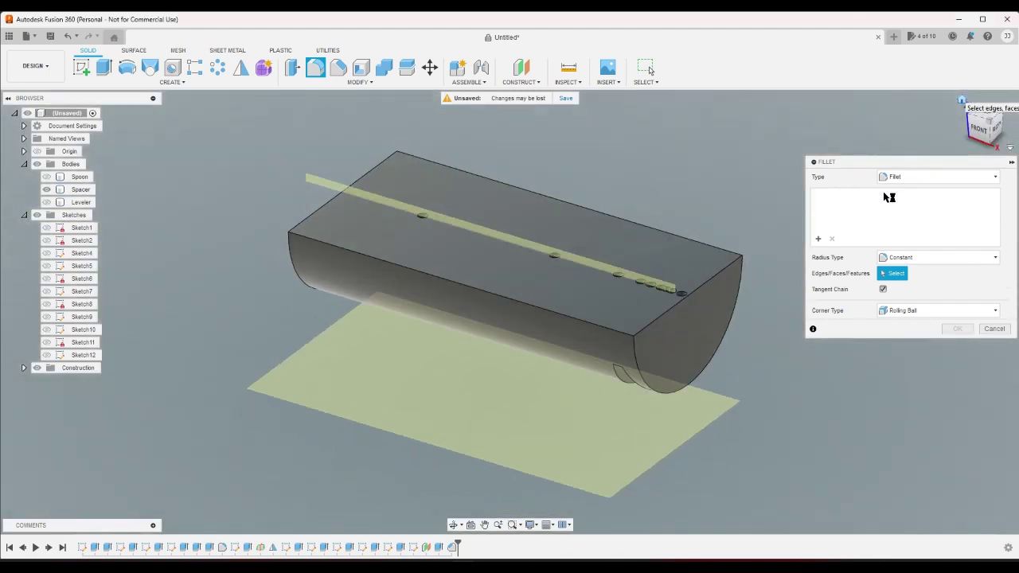
click(987, 148)
scroll(576, 257, up, 10)
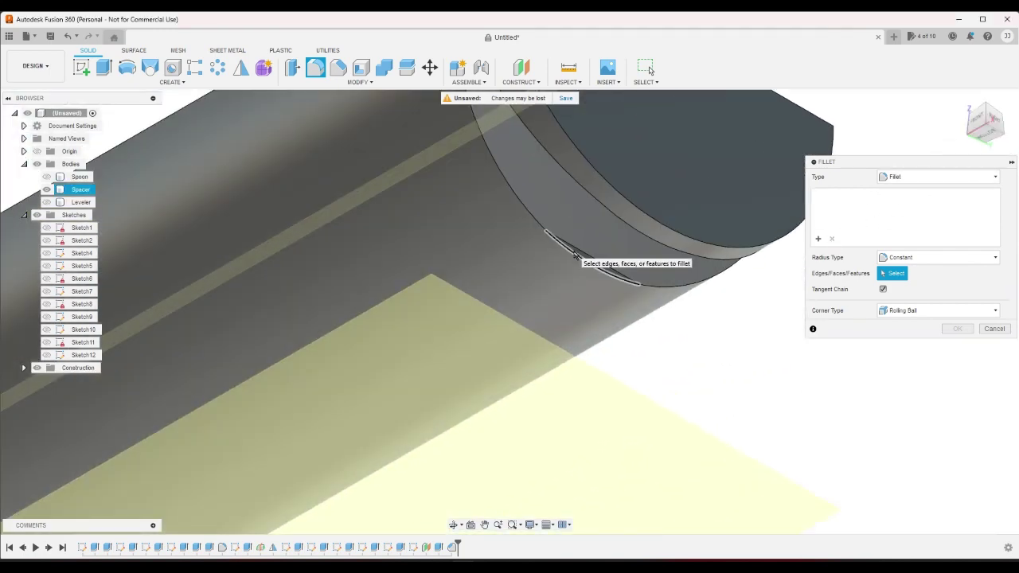
click(576, 256)
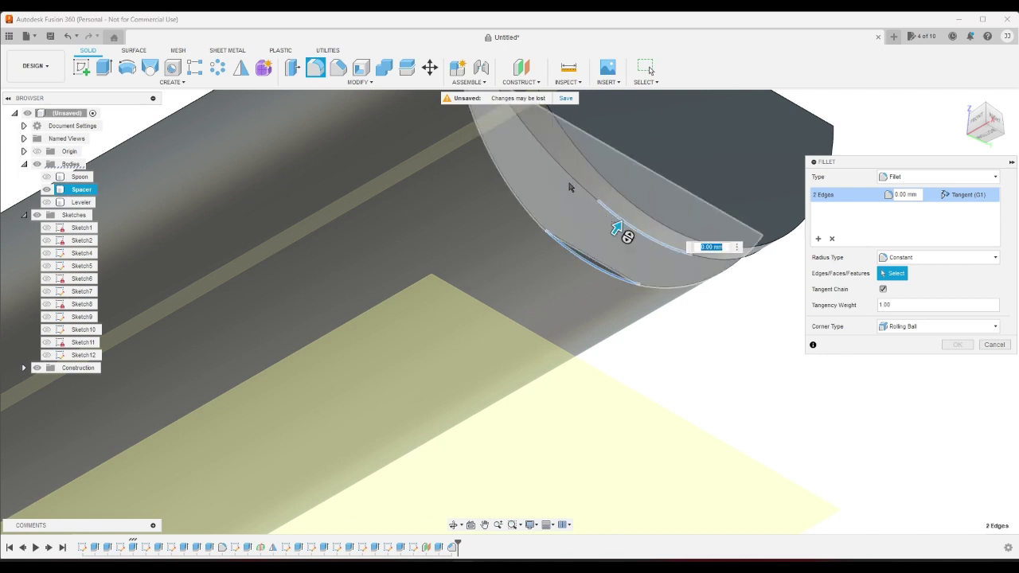
click(619, 230)
click(714, 262)
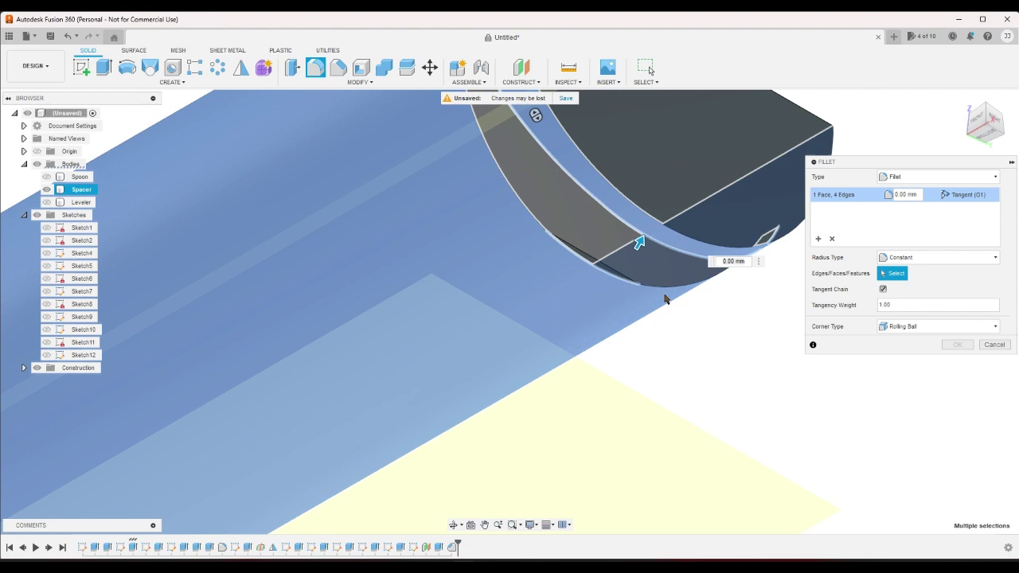
click(665, 299)
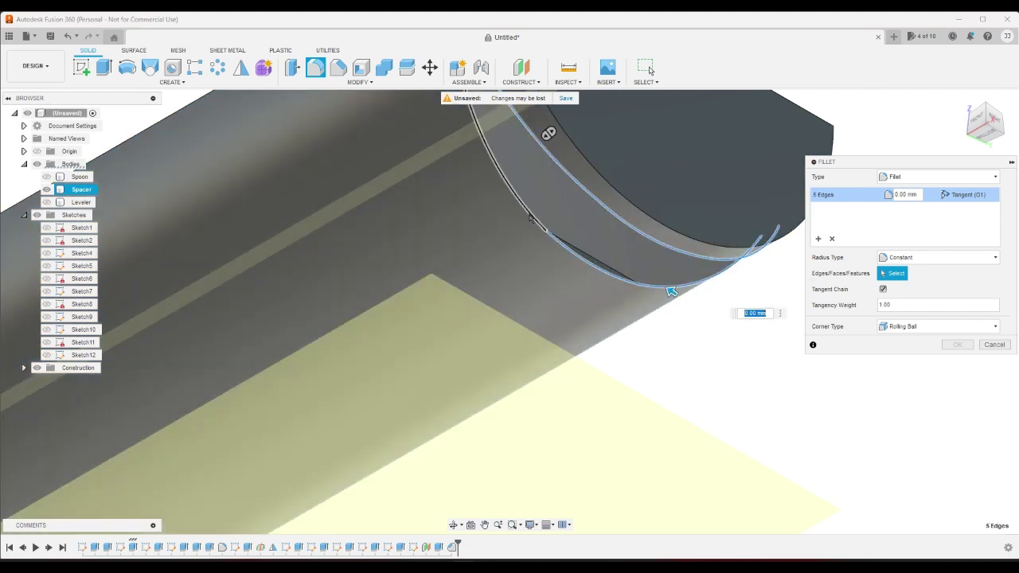
click(612, 265)
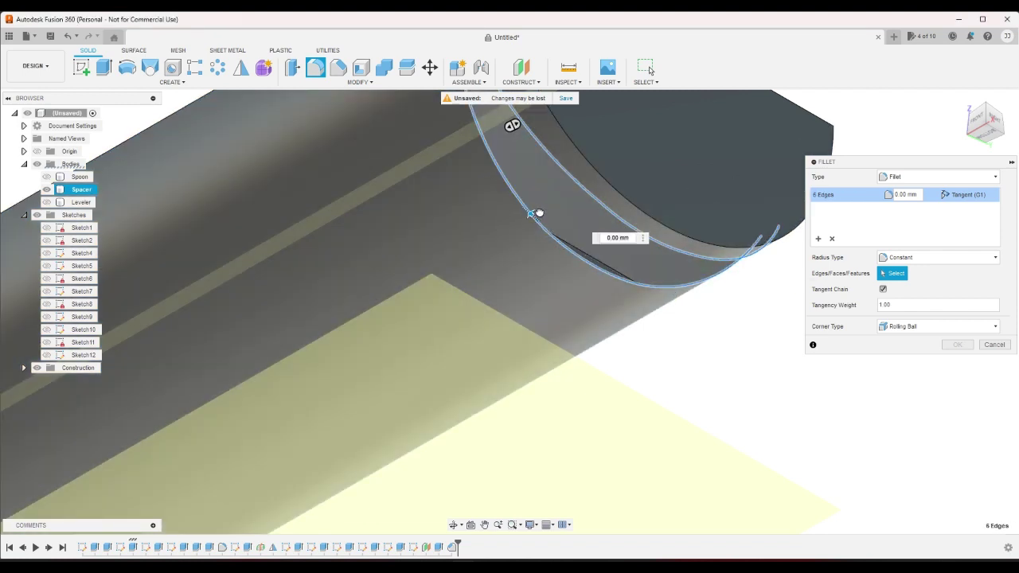
drag(536, 214, 526, 213)
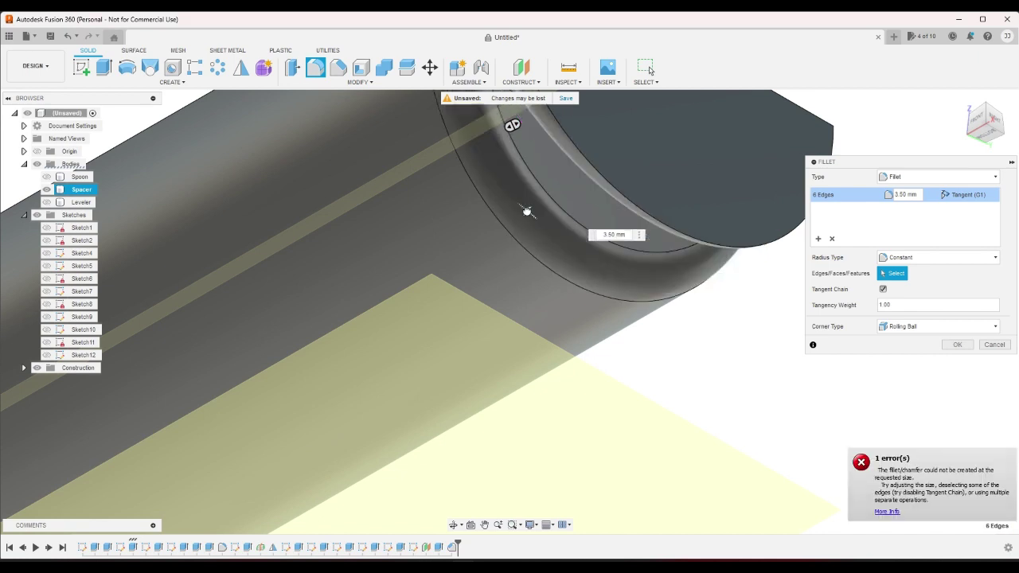
click(958, 345)
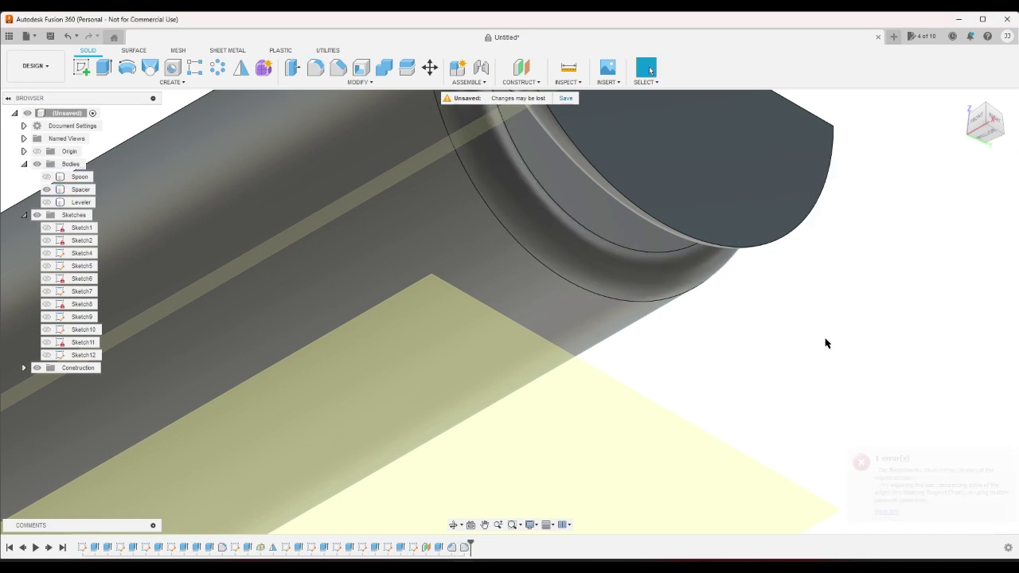
Step: Show the Spoon and Leveler bodies again and view the finished notch from below
click(968, 105)
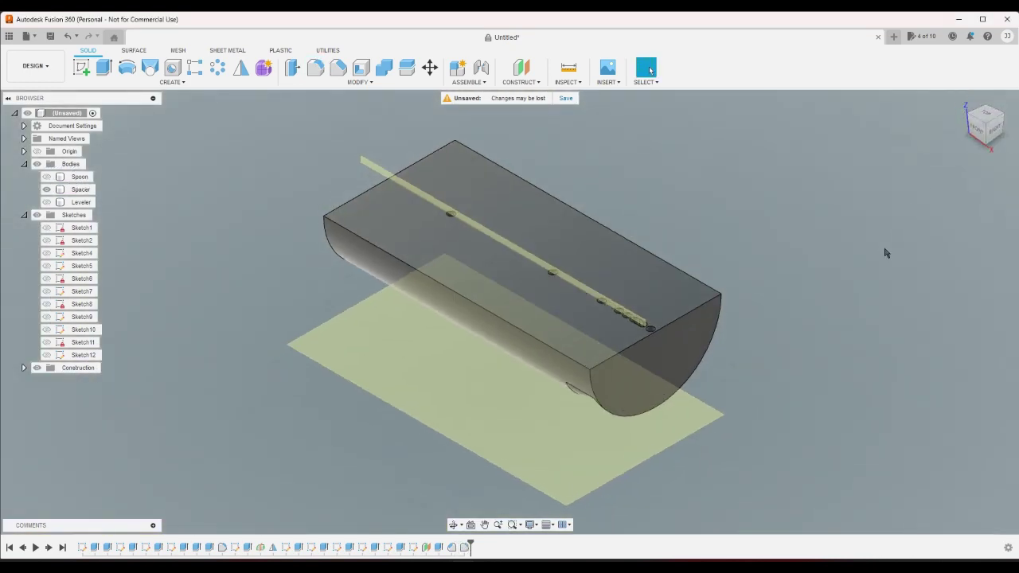
click(995, 130)
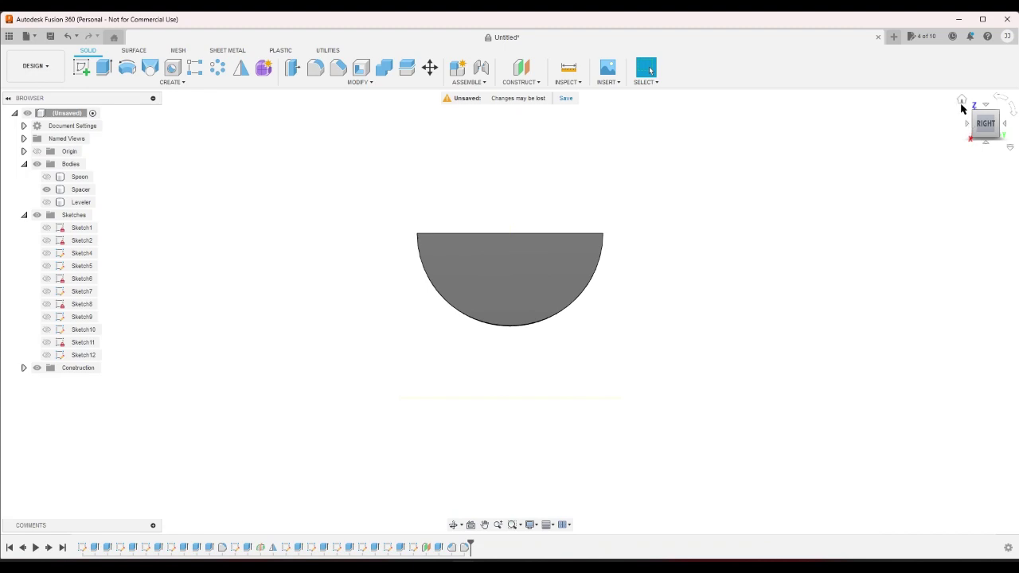
click(962, 102)
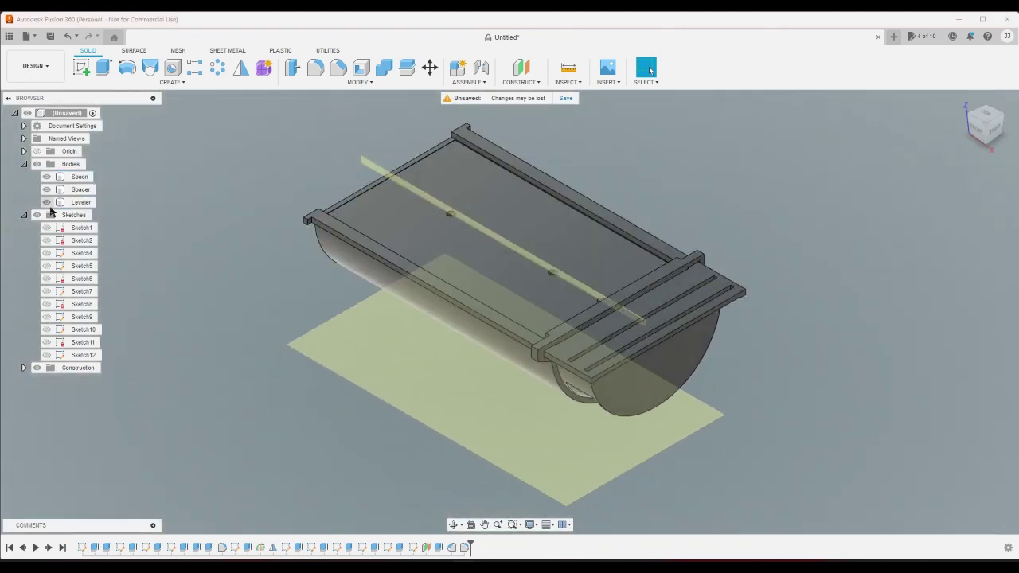
drag(978, 140, 767, 289)
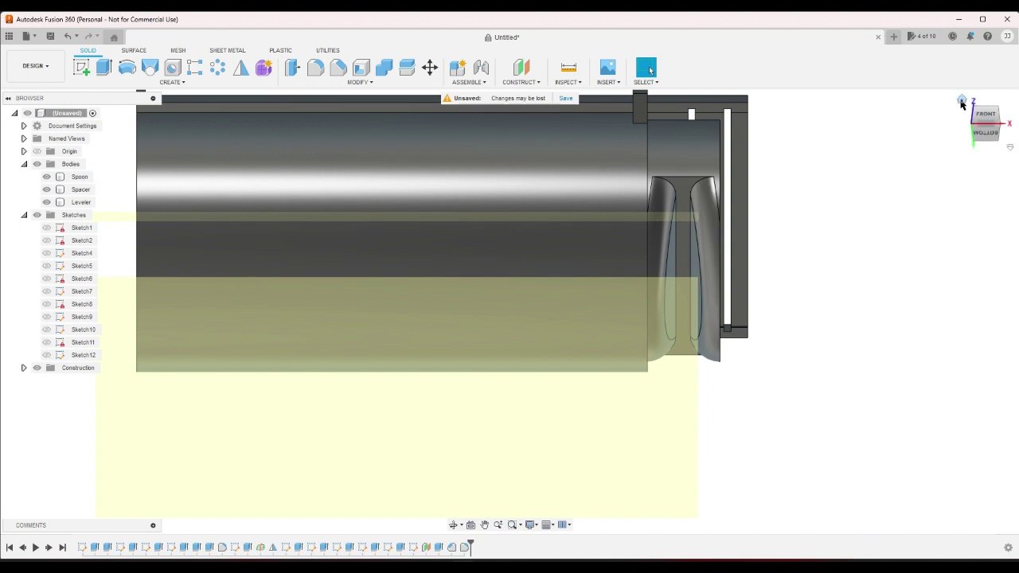
Step: Inspect the tapered, rounded notch beside the spoon's end in a close-up front view, and return to the home view
click(962, 102)
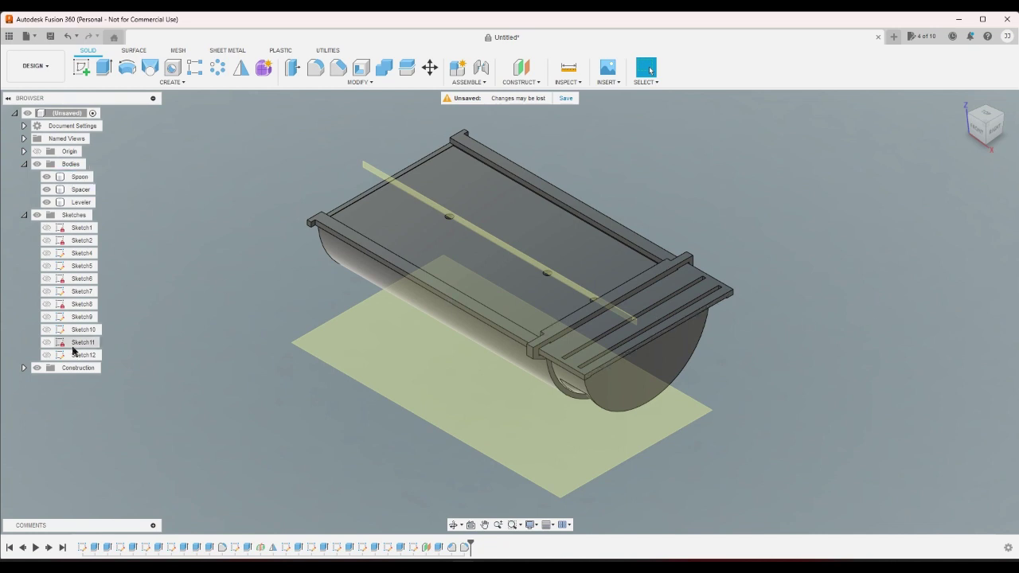
scroll(582, 396, up, 3)
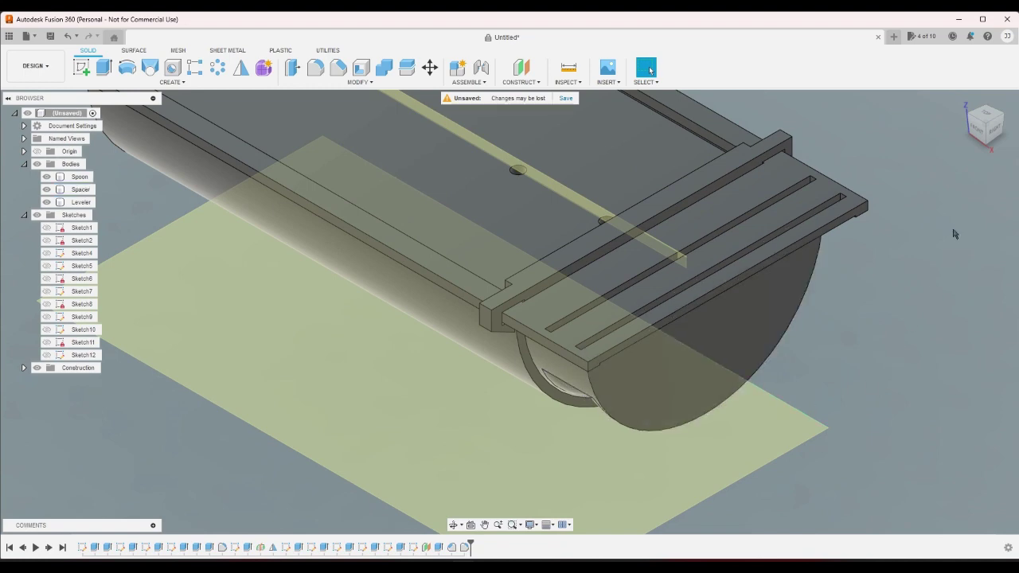
click(977, 132)
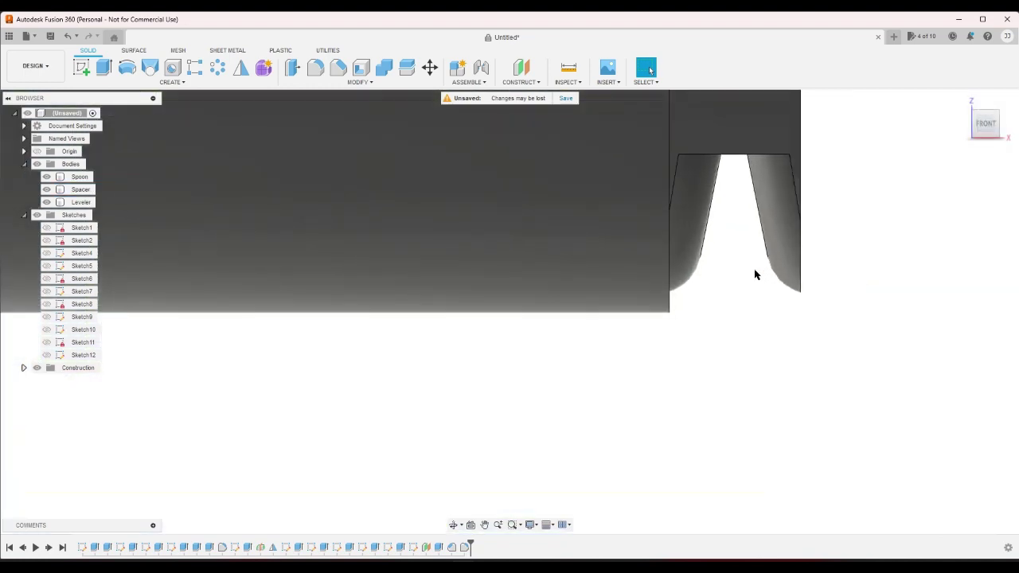
scroll(765, 287, up, 1)
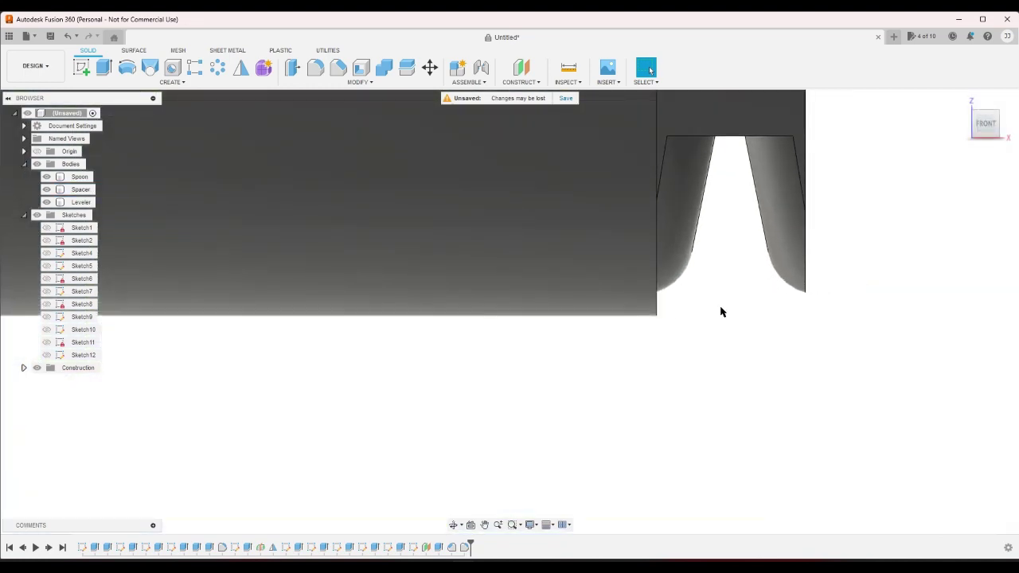
drag(825, 318, 718, 223)
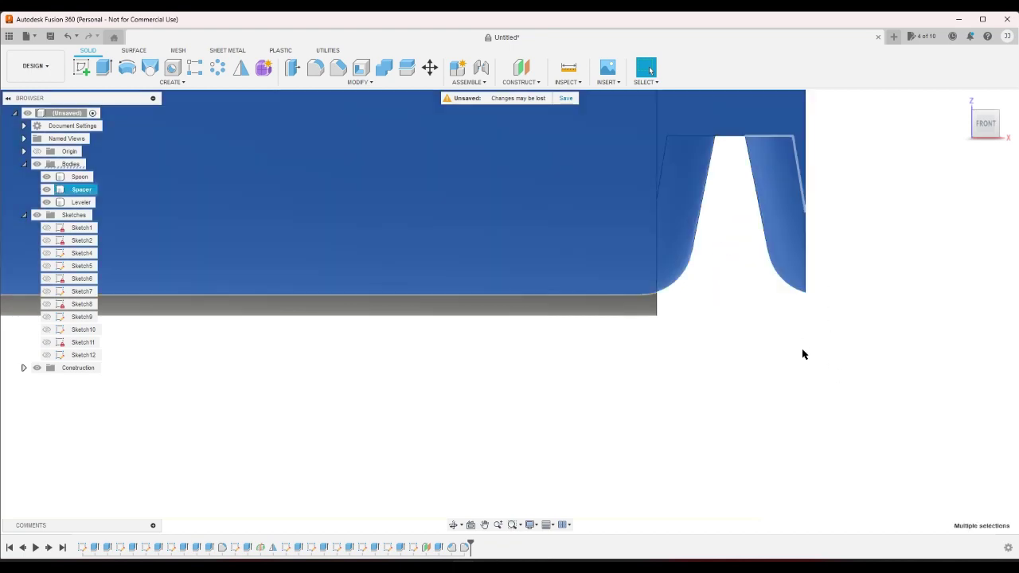
click(797, 347)
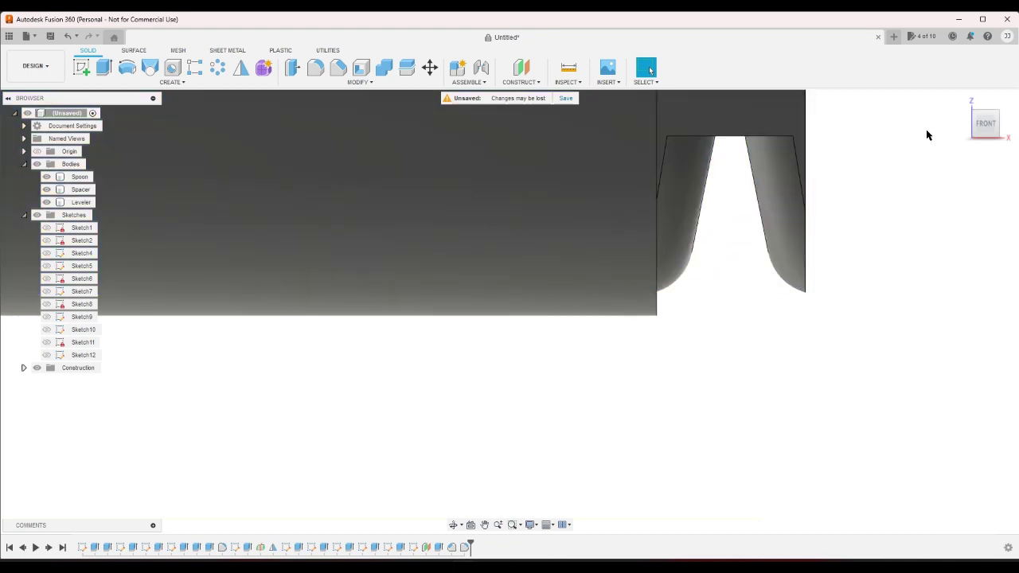
click(962, 102)
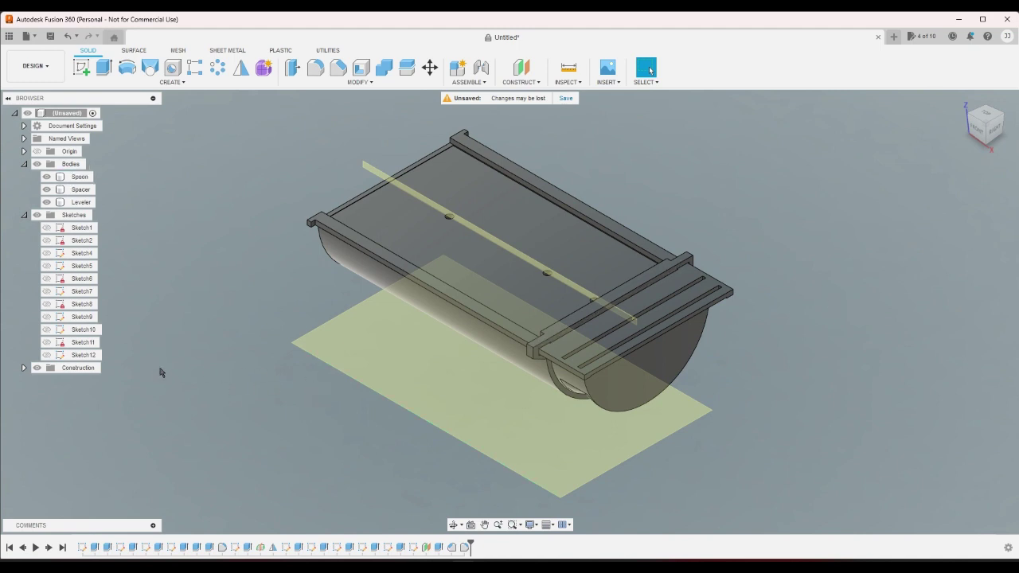
Step: Hide both construction planes and collapse the Construction and Bodies folders in the browser
click(24, 368)
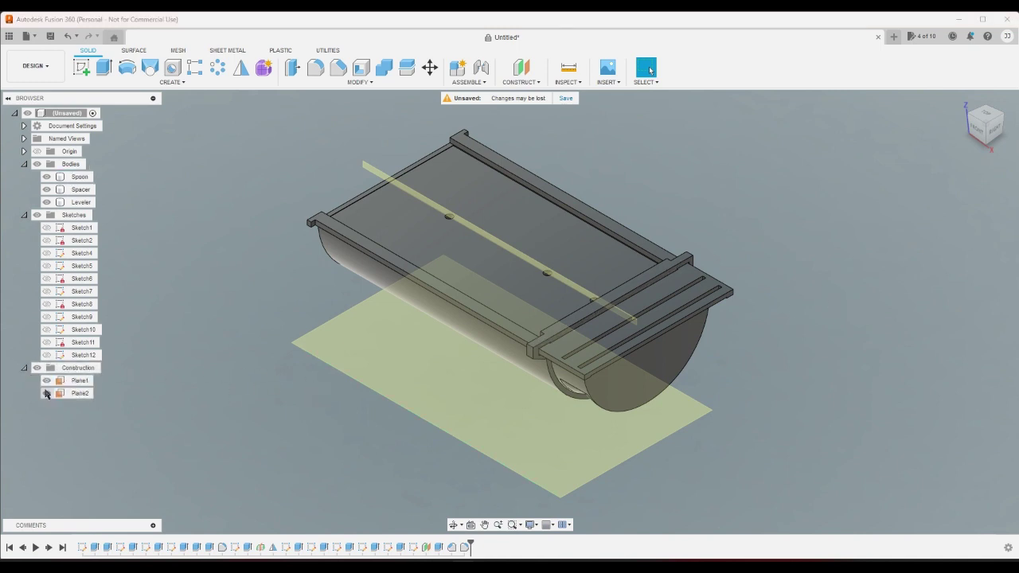
click(46, 393)
click(46, 381)
click(24, 368)
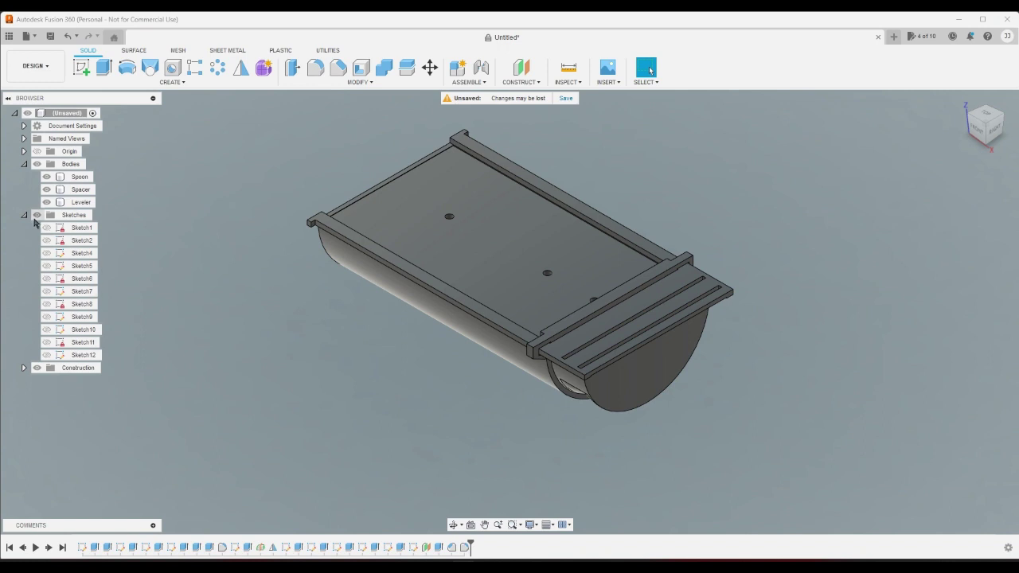
click(24, 215)
click(24, 165)
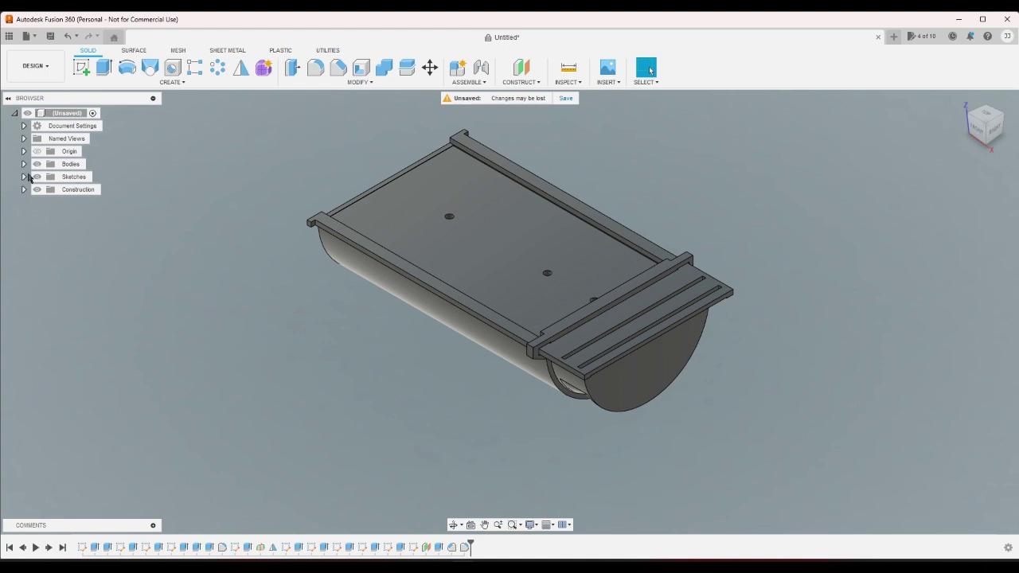
click(24, 176)
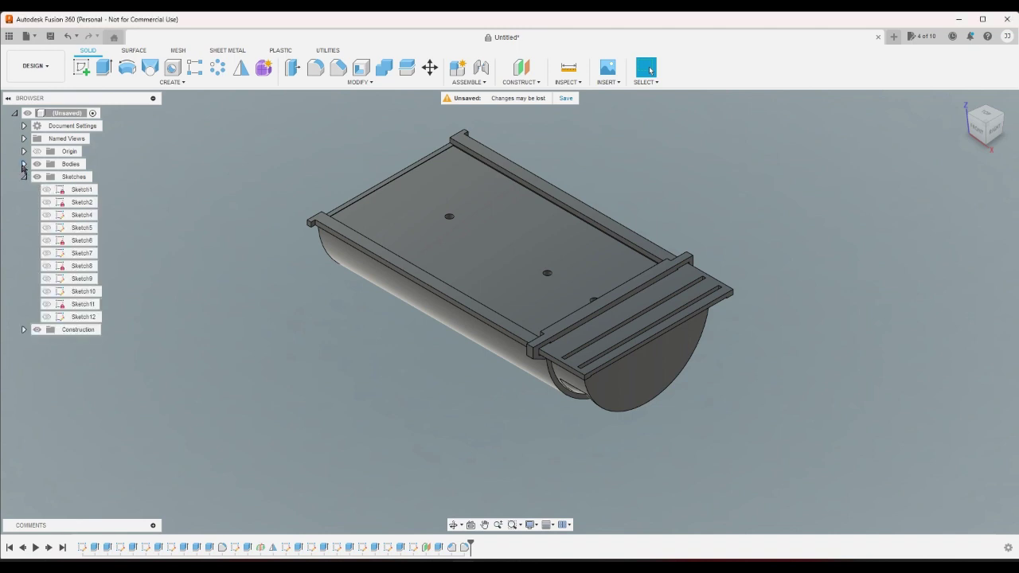
Step: Set up a 3MF mesh export of the Spoon body with Medium refinement and browse for a save folder on the computer
click(24, 164)
click(24, 215)
right_click(86, 177)
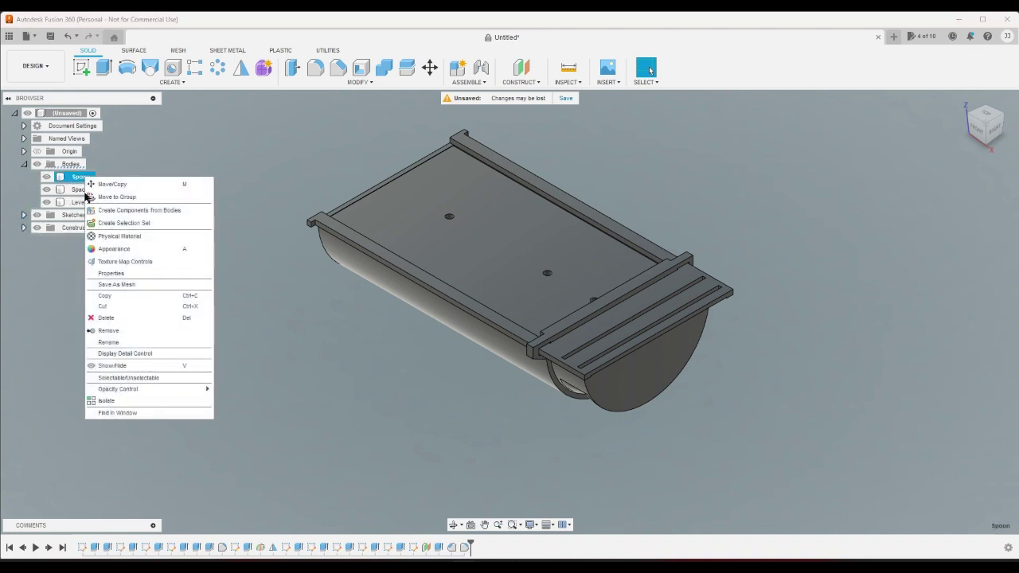
click(127, 285)
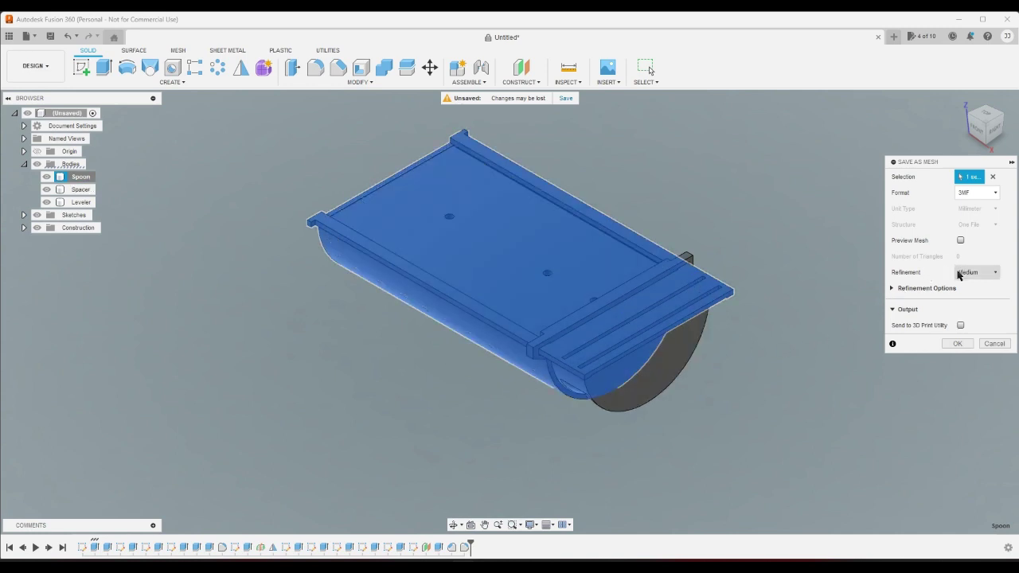
click(958, 343)
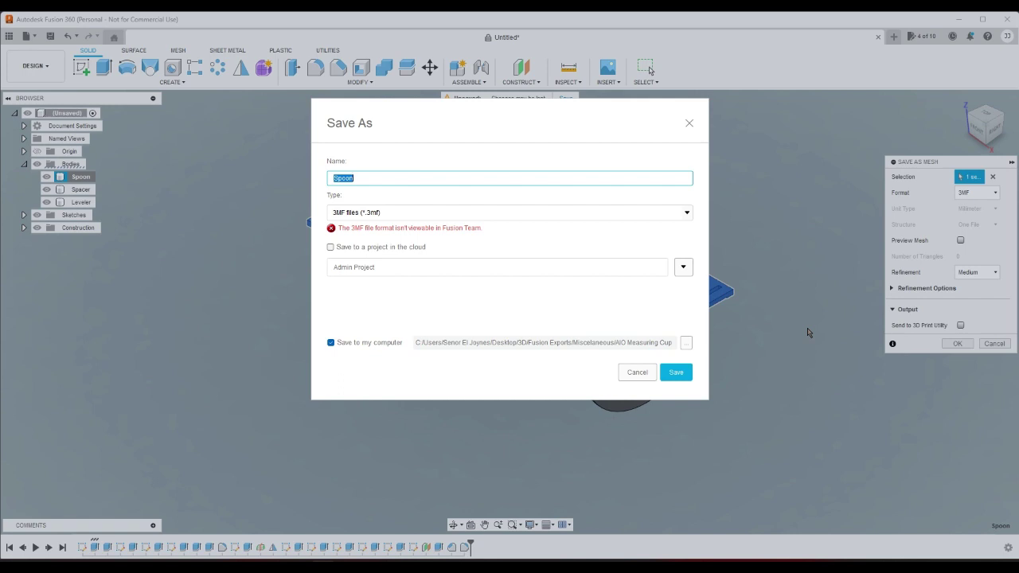
click(685, 344)
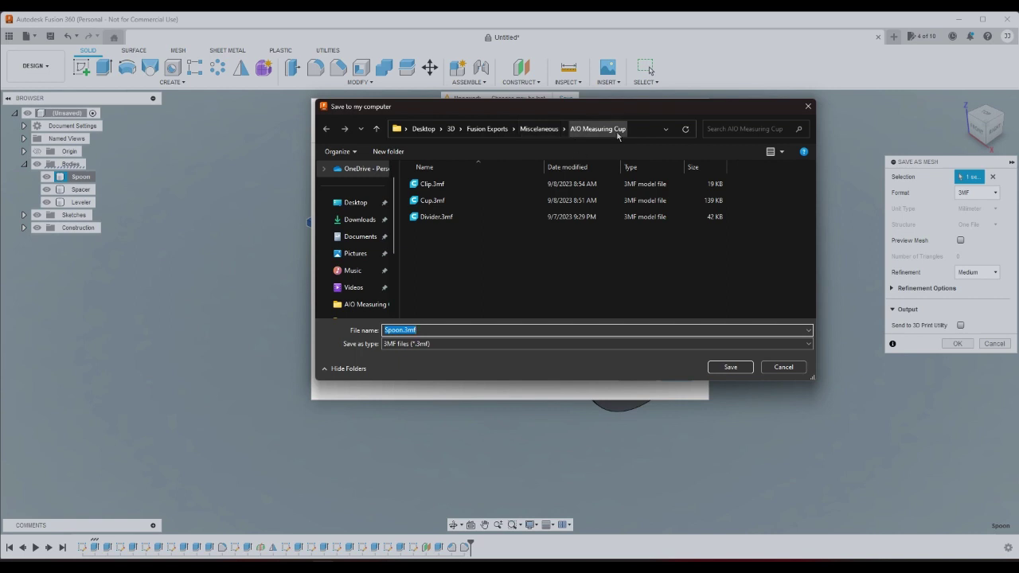
Step: Rename the AIO Measuring Cup folder inside Miscelaneous to "AIO Measuring Cup and spoon"
click(539, 129)
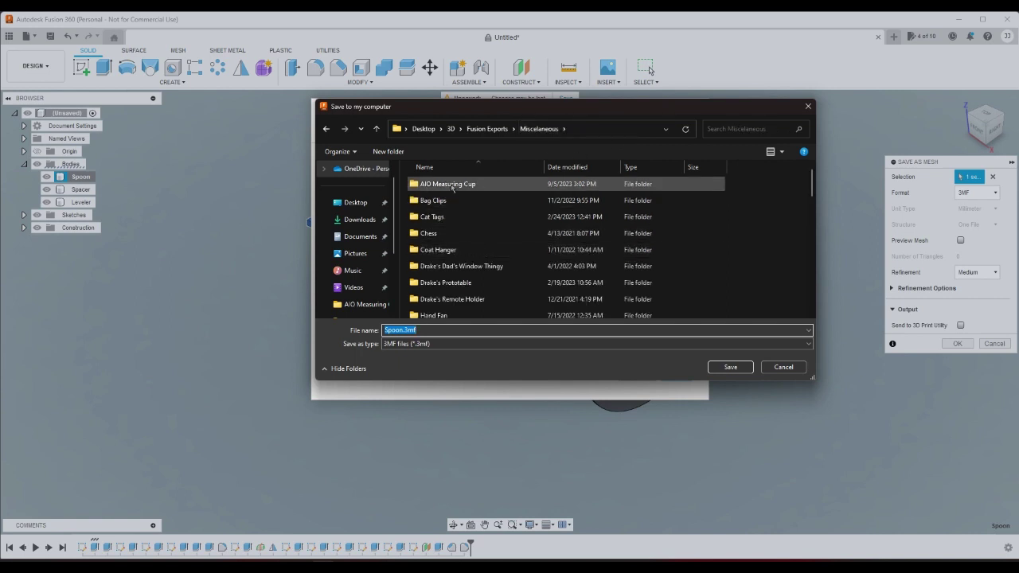
click(450, 184)
right_click(451, 184)
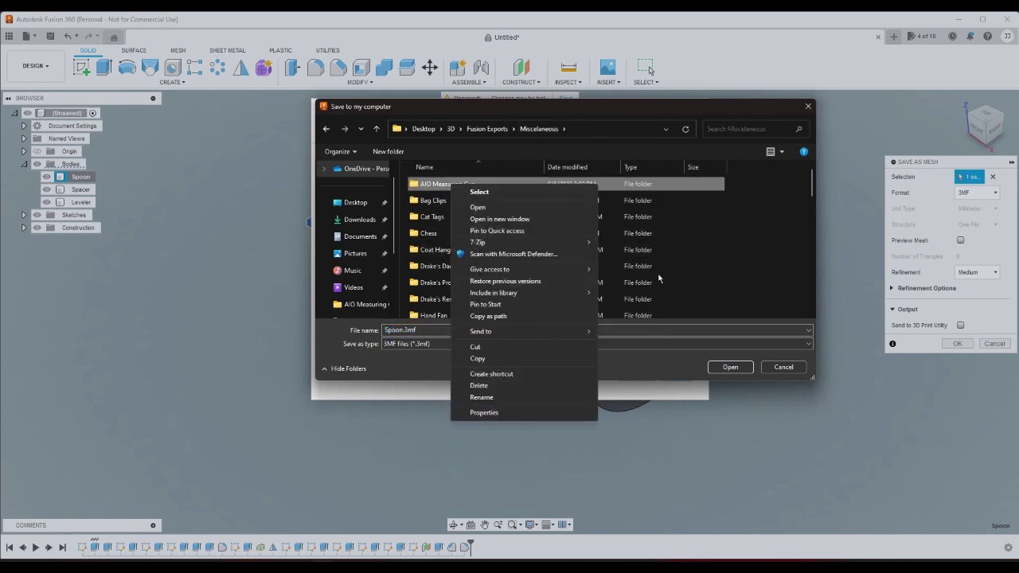
key(Escape)
right_click(444, 184)
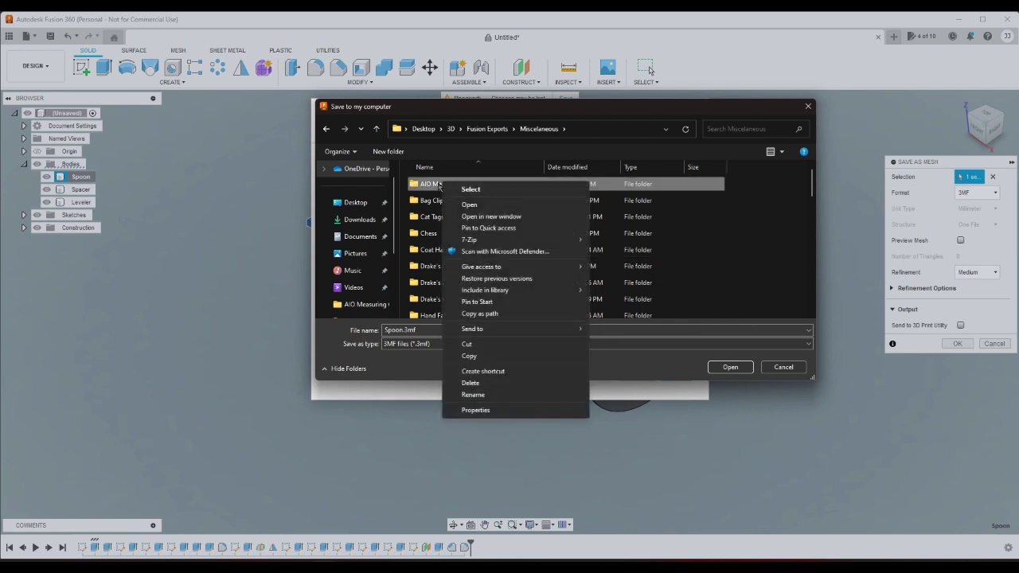
key(Escape)
right_click(445, 184)
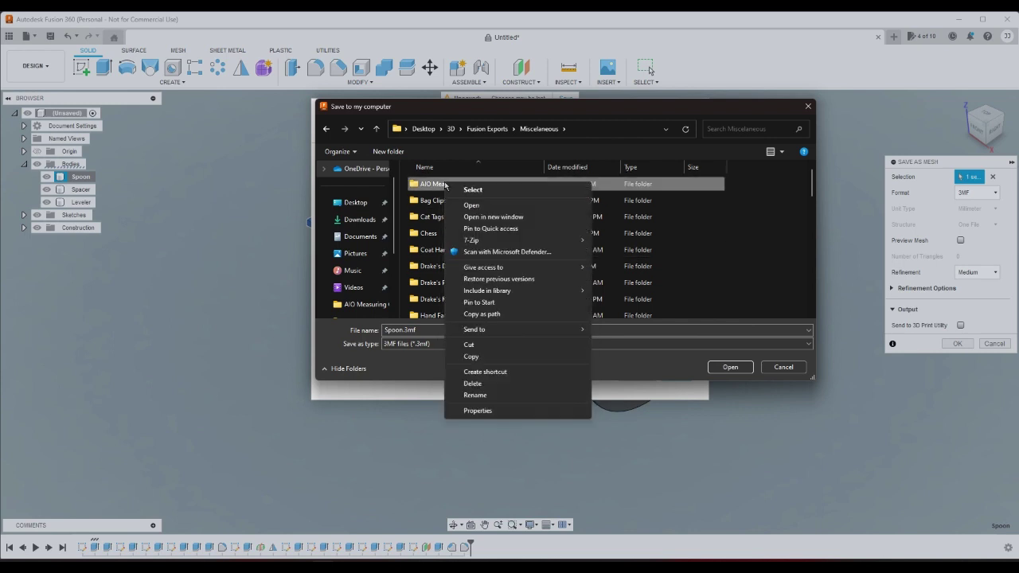
click(482, 396)
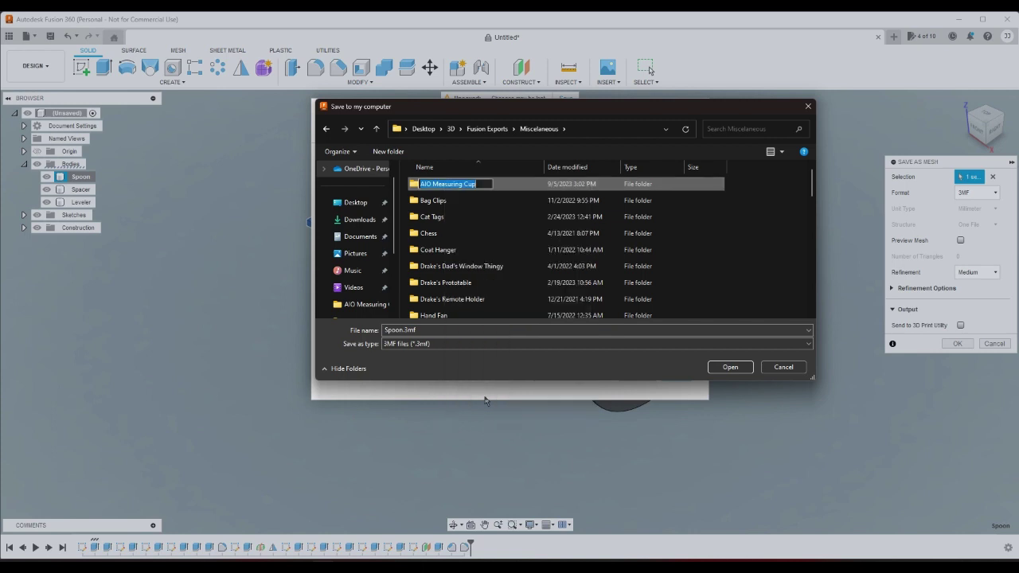
key(End)
text(and spp)
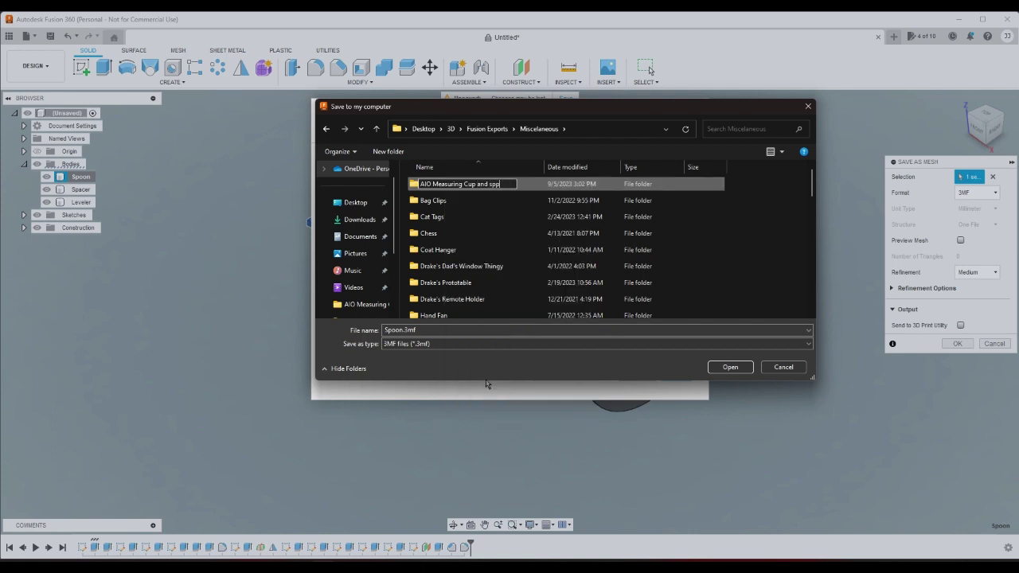
key(Return)
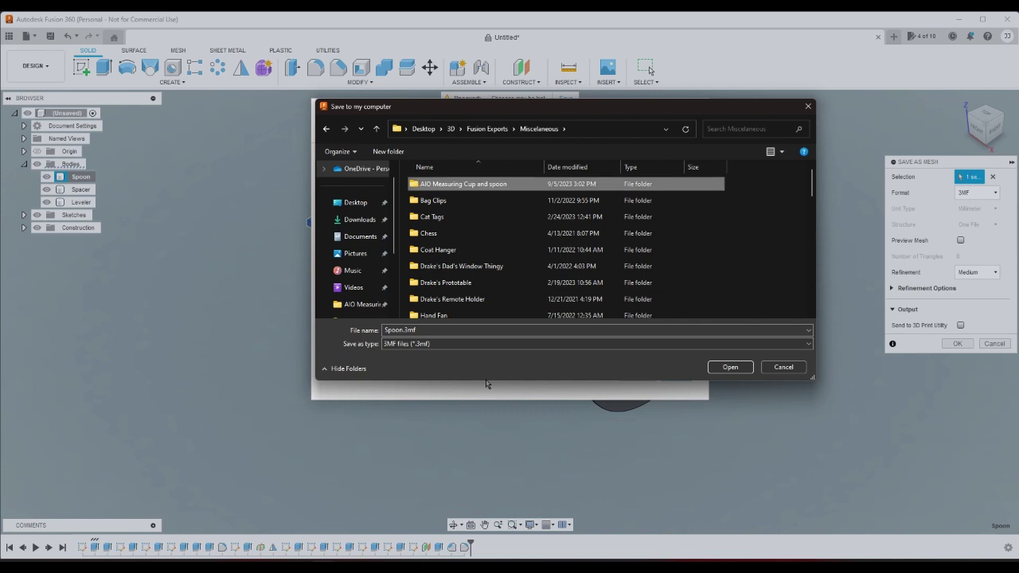
Step: Create a new folder named "measuring spoon" inside the AIO Measuring Cup and spoon folder
double_click(448, 184)
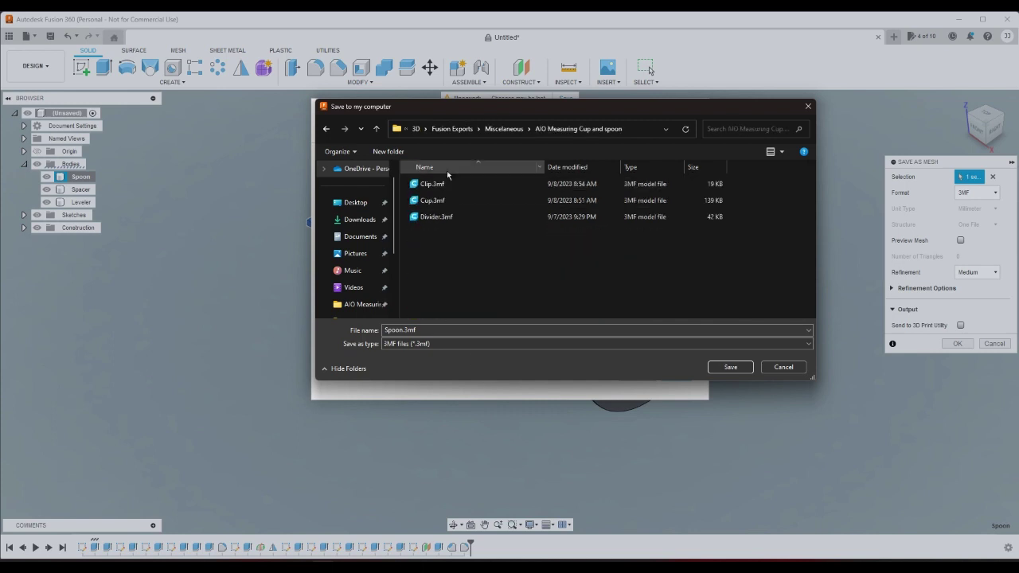
right_click(465, 298)
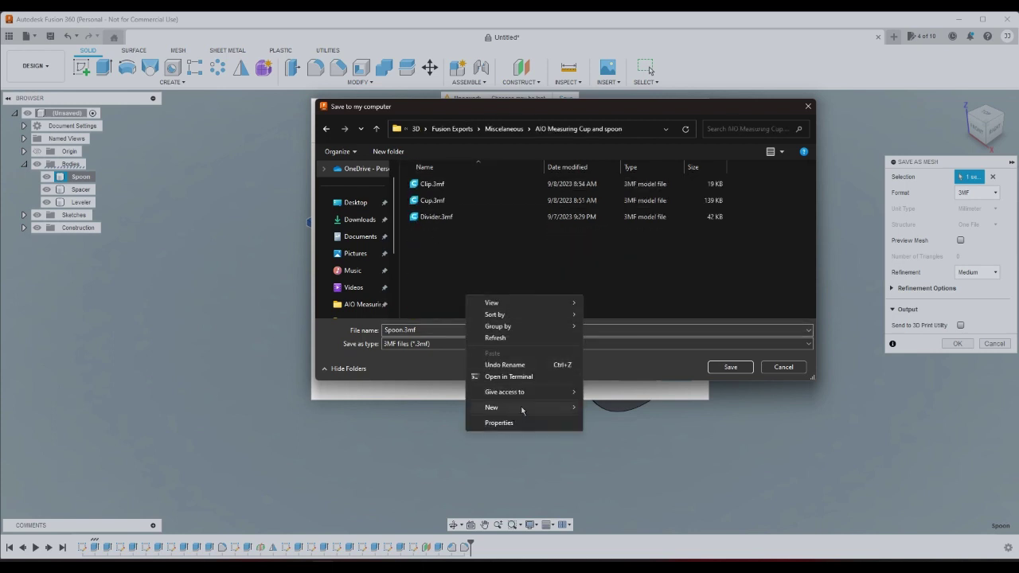
mouse_move(561, 410)
click(600, 409)
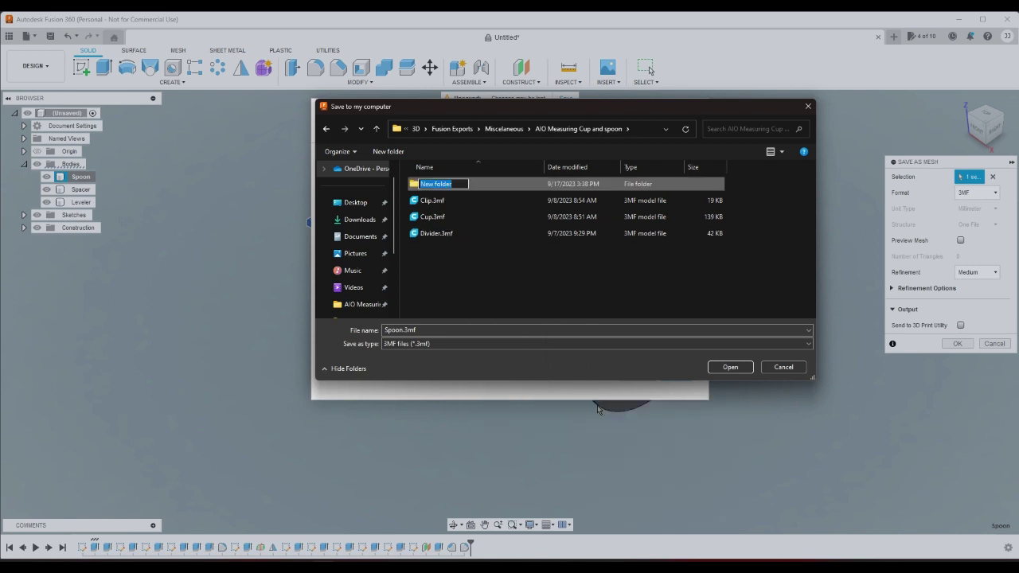
text(measuring spoon)
key(Return)
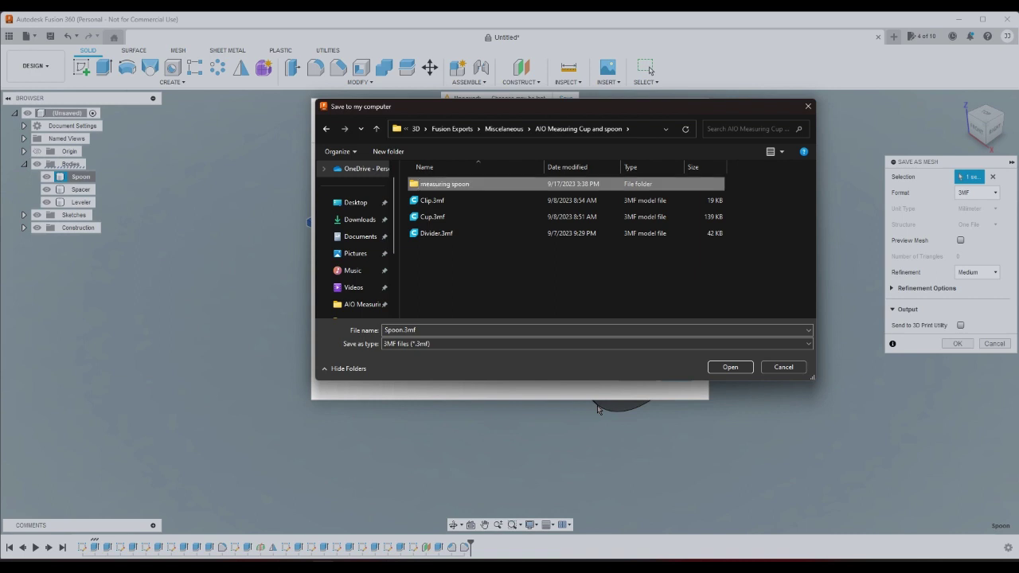
Step: Save the Spoon mesh as Spoon.3mf in the measuring spoon folder and return to the model
double_click(455, 184)
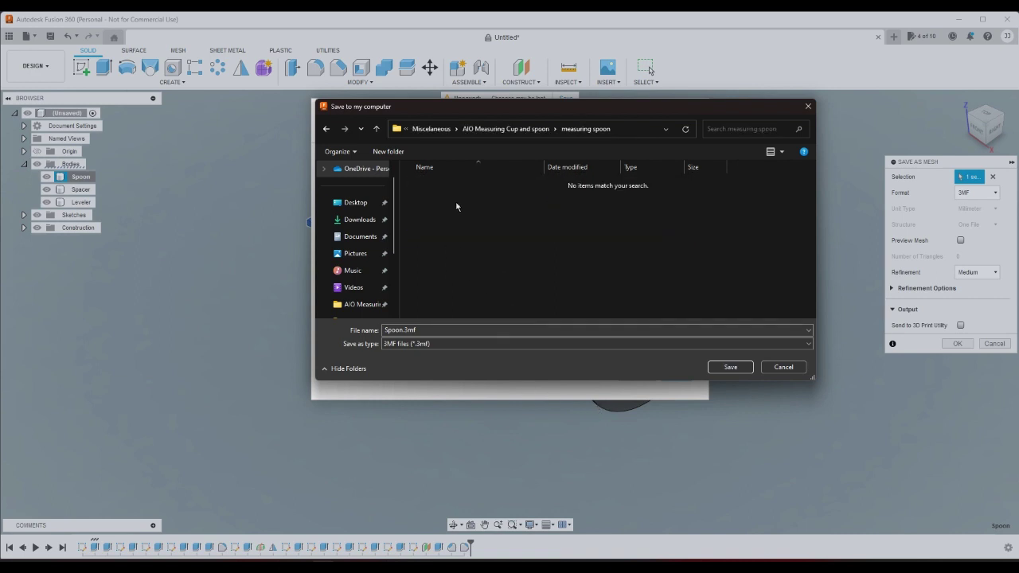
click(730, 367)
click(959, 19)
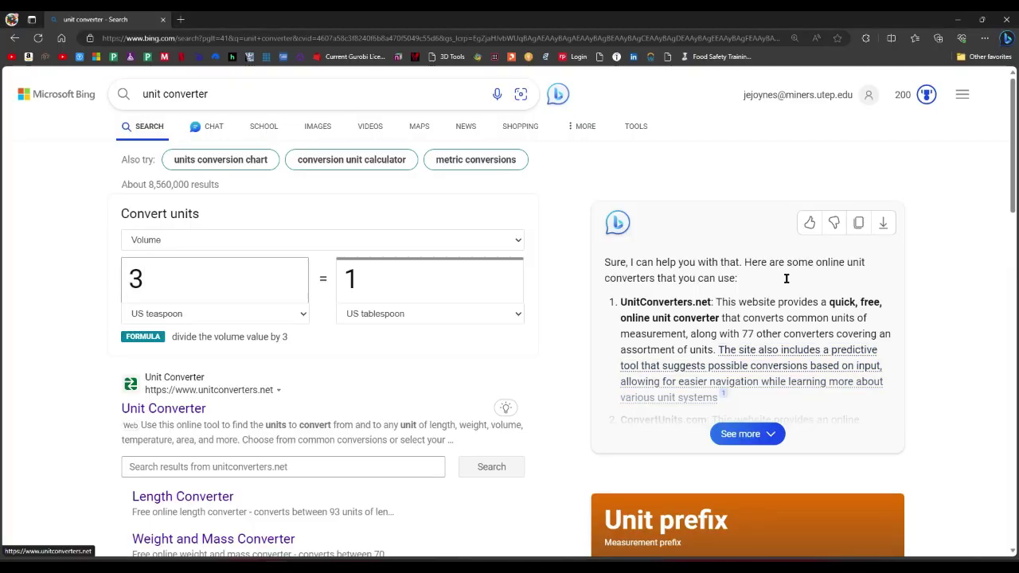
click(960, 20)
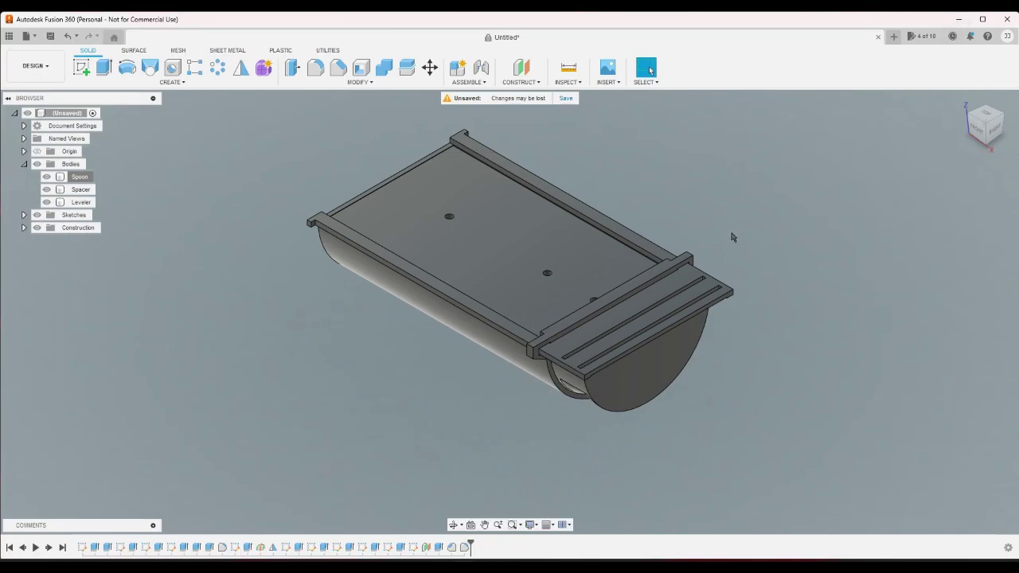
Step: Export the Spacer body as a 3MF mesh with Medium refinement to the measuring spoon folder under the name Spacer
right_click(81, 191)
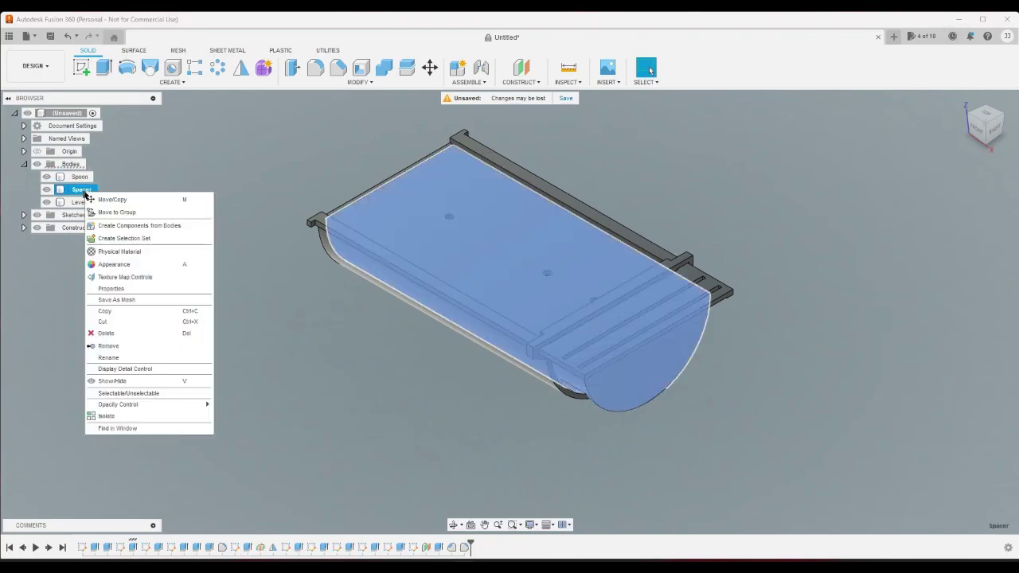
click(118, 300)
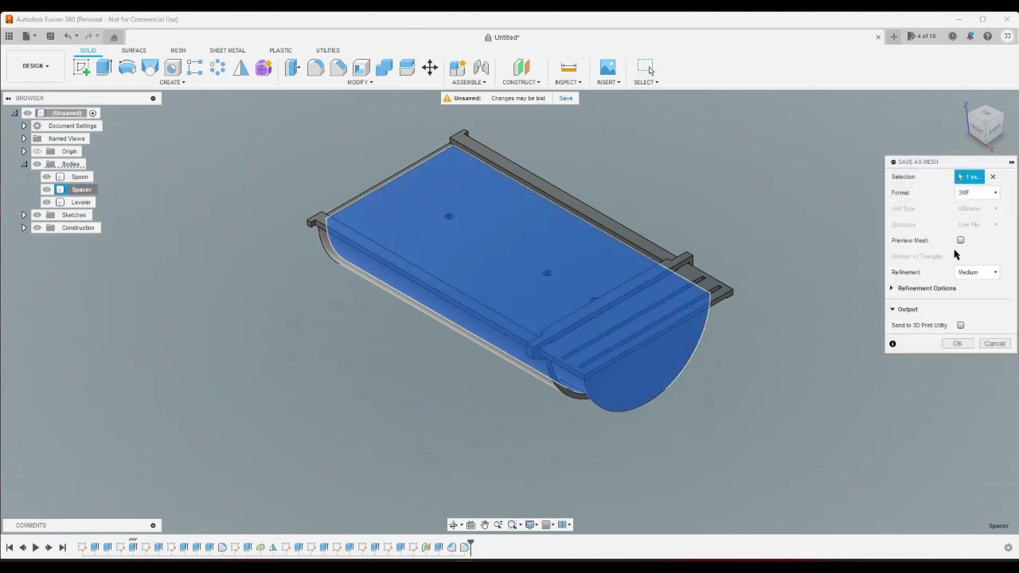
click(957, 343)
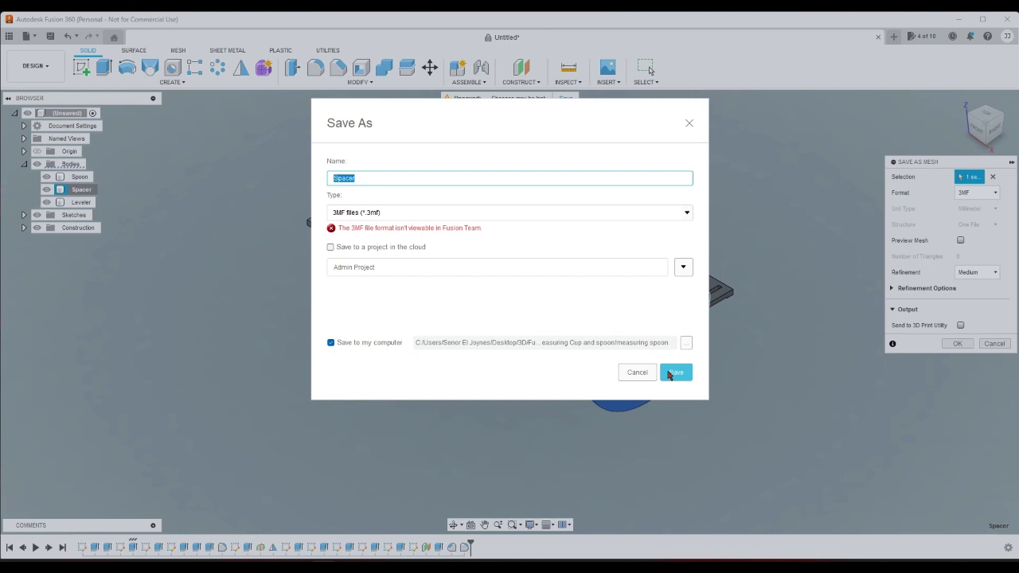
click(673, 373)
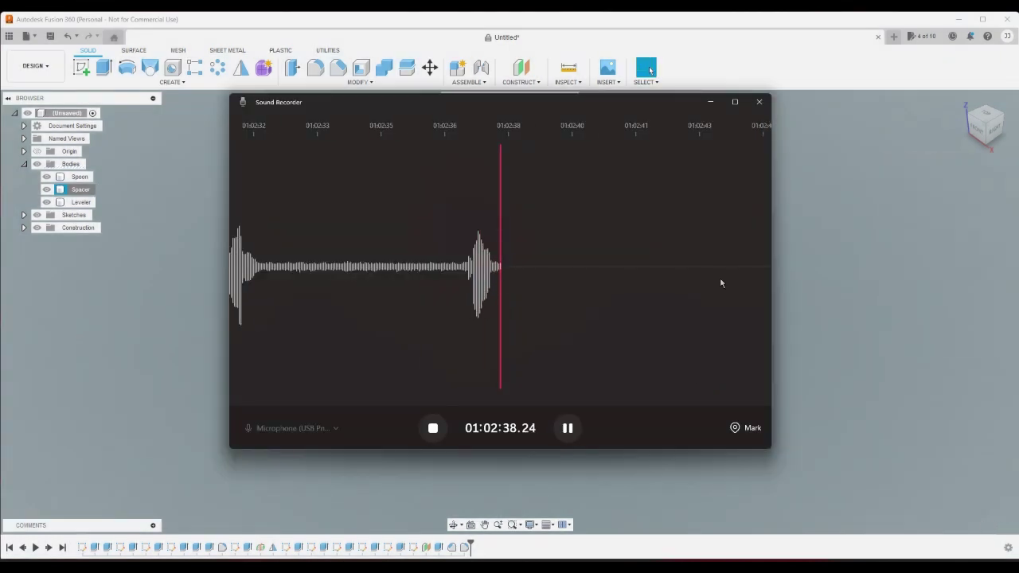
click(710, 102)
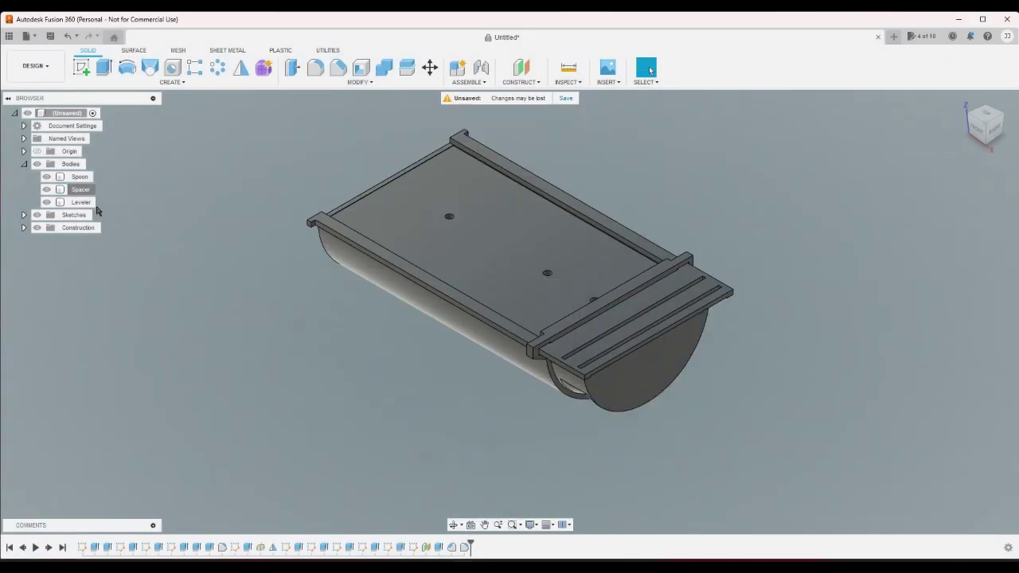
Step: Export the Leveler body as a 3MF mesh with Medium refinement to the measuring spoon folder under the name Leveler
click(81, 202)
right_click(84, 202)
click(128, 323)
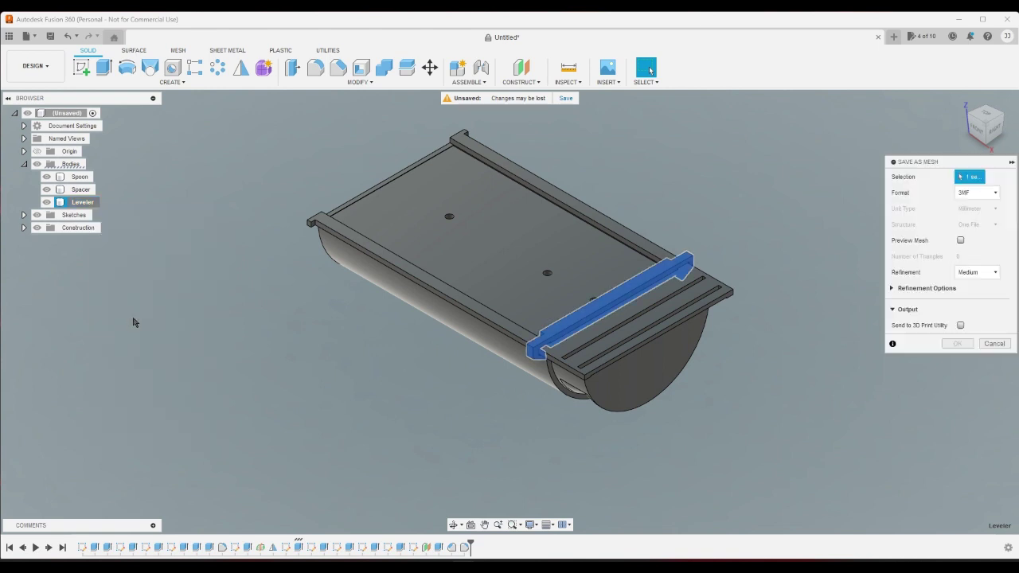
click(957, 344)
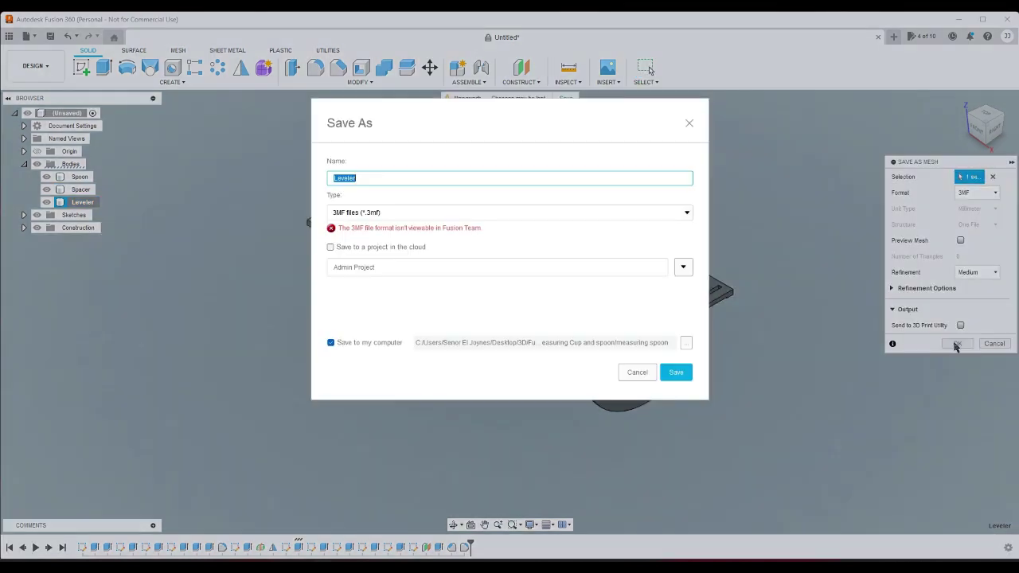
click(682, 372)
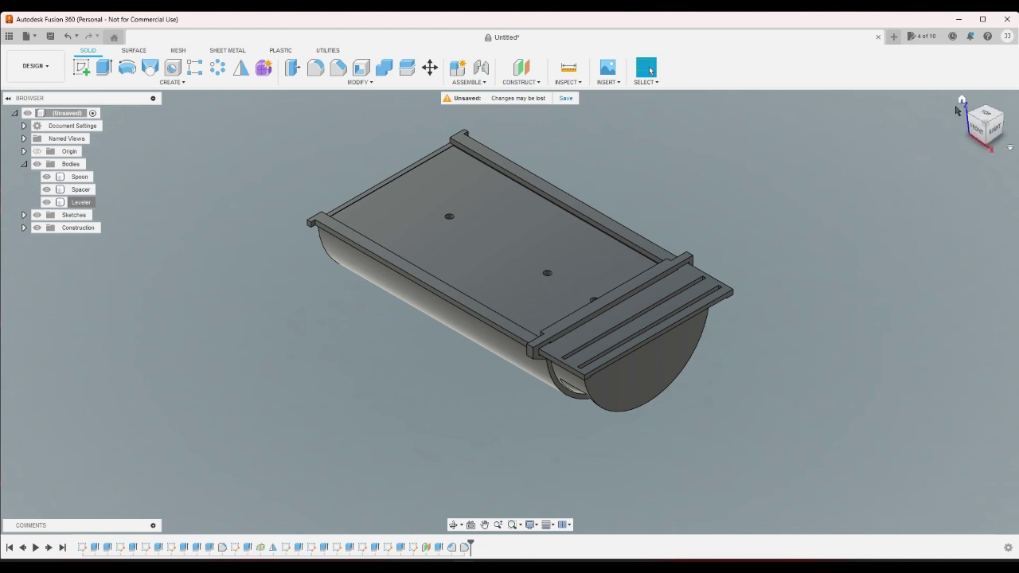
Step: Inspect the finished measuring spoon from below, its slotted end plate up close, and the whole assembly from straight above
click(962, 101)
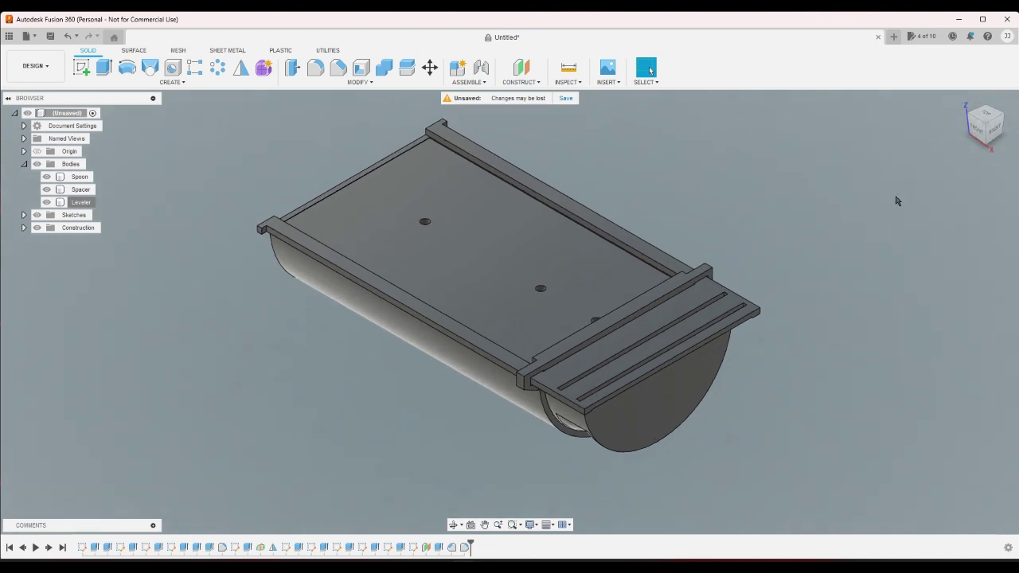
click(976, 137)
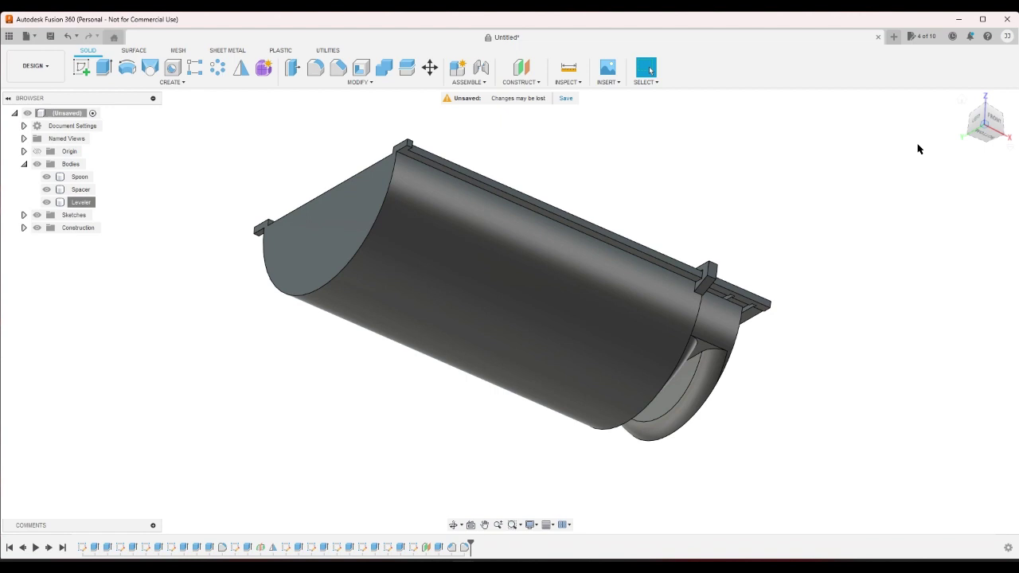
click(962, 99)
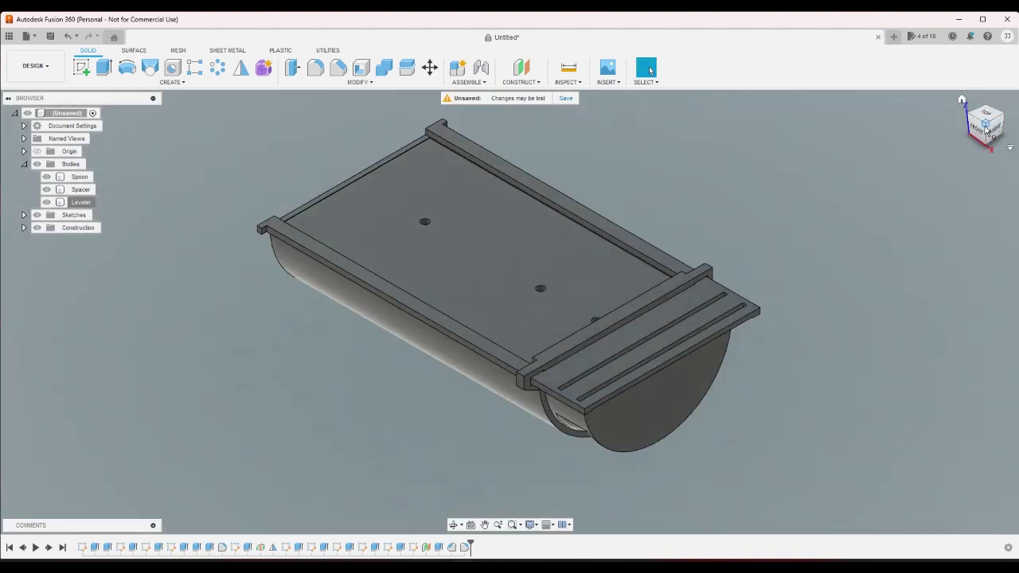
scroll(637, 358, up, 5)
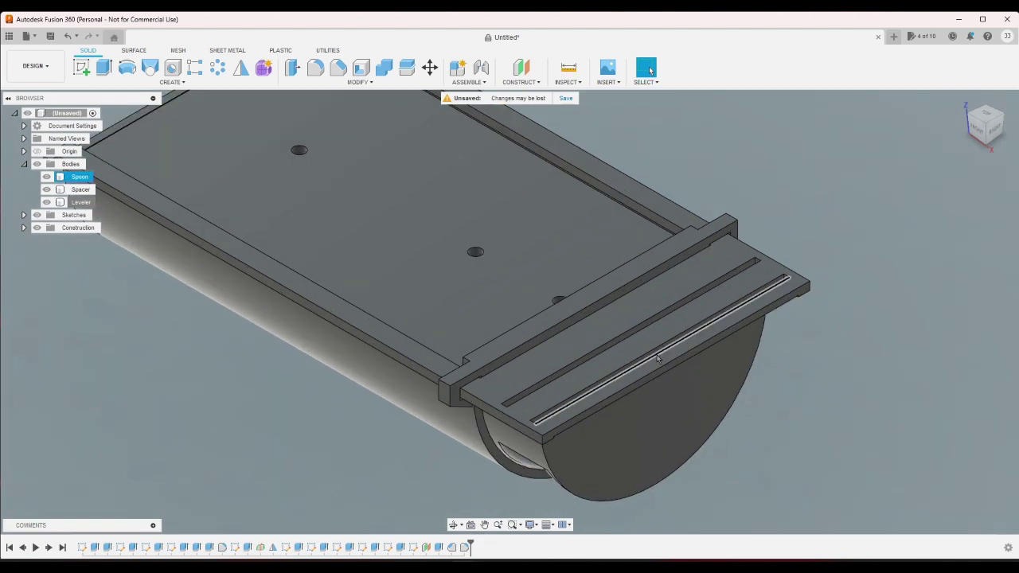
scroll(620, 363, up, 2)
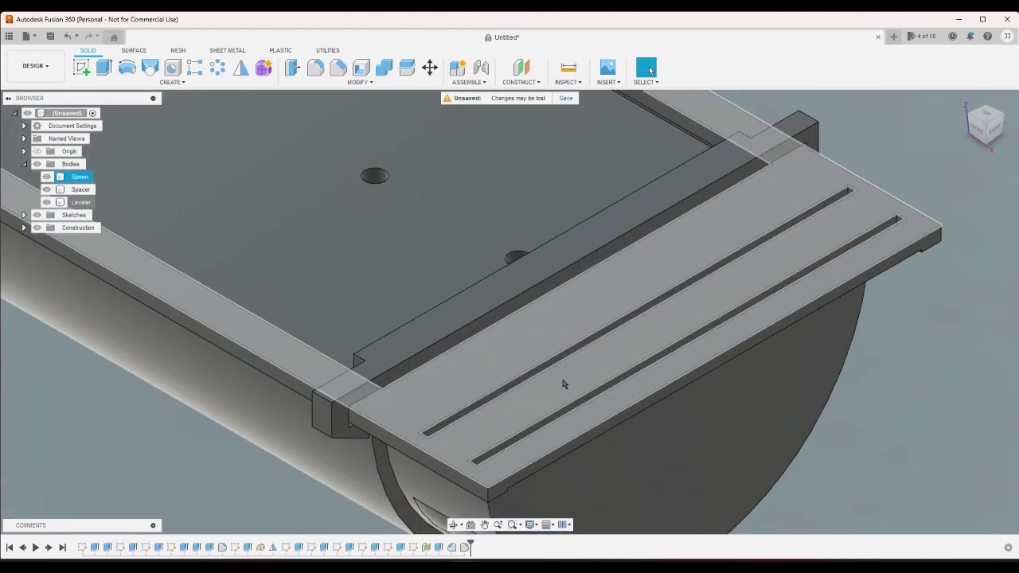
scroll(835, 405, down, 5)
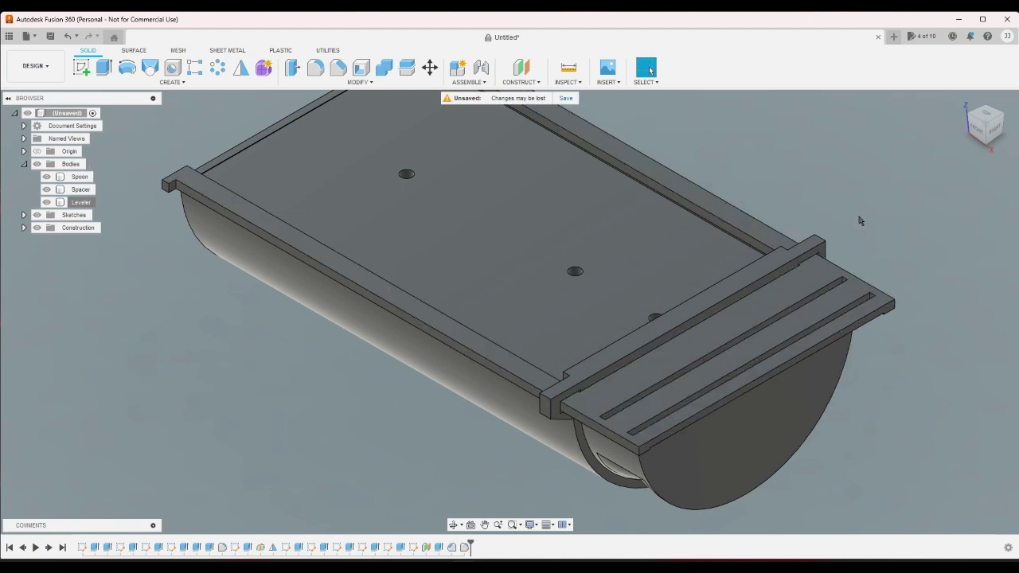
click(986, 118)
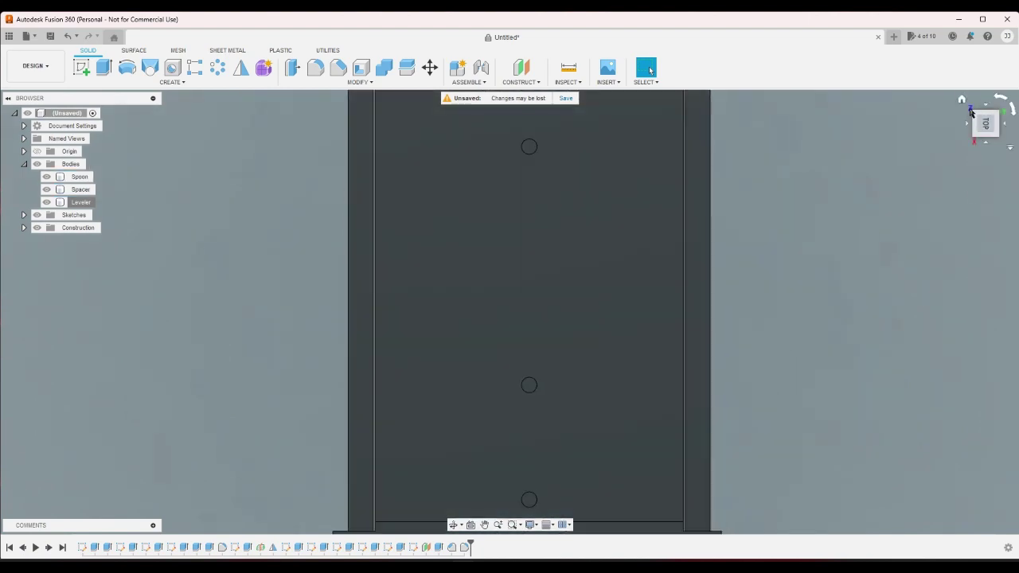
click(994, 102)
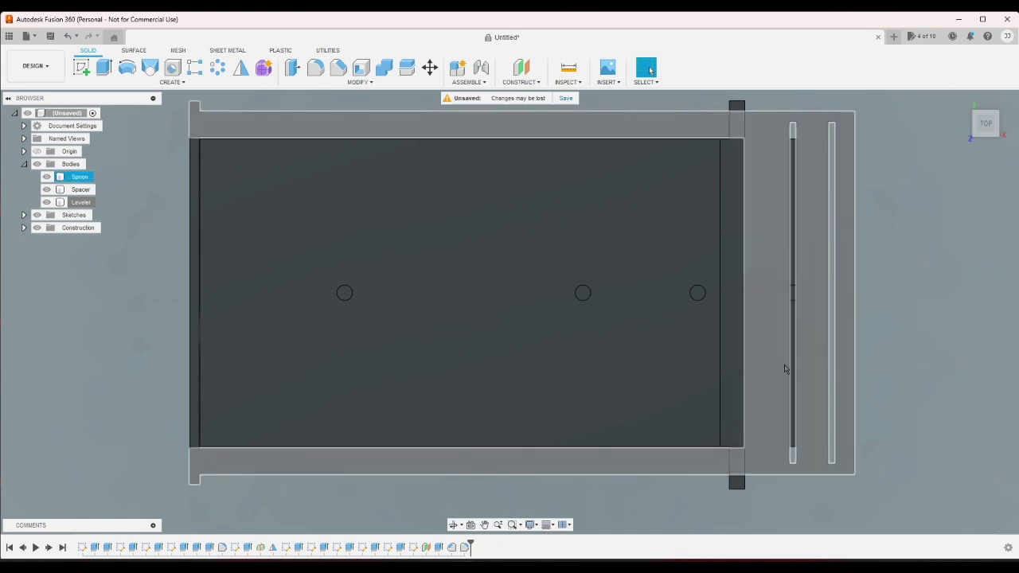
click(656, 377)
click(905, 356)
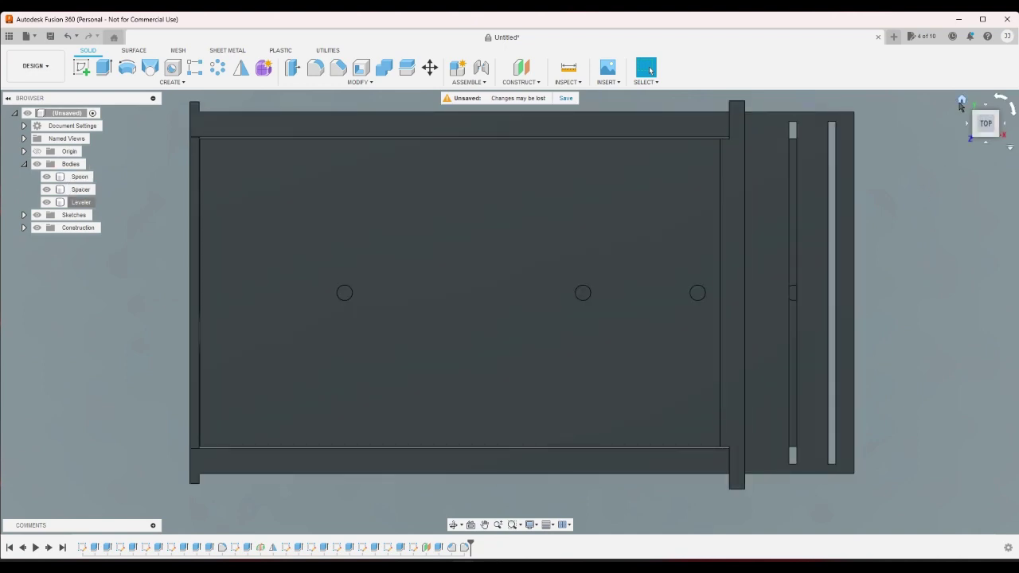
Step: Hide the Spacer and Leveler bodies and examine the Spoon alone from above and from its underside
click(962, 101)
scroll(647, 370, up, 2)
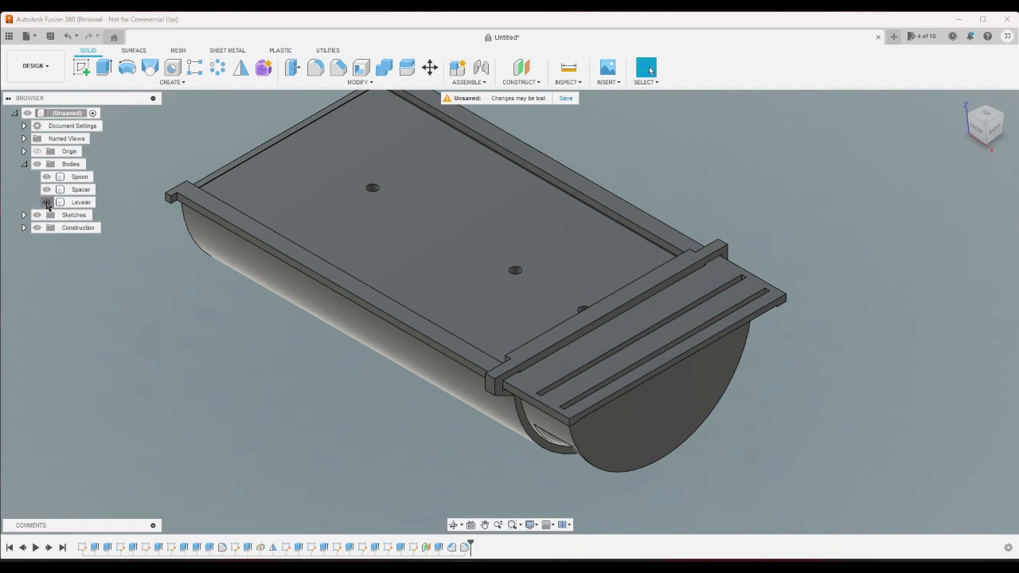
click(46, 190)
click(46, 202)
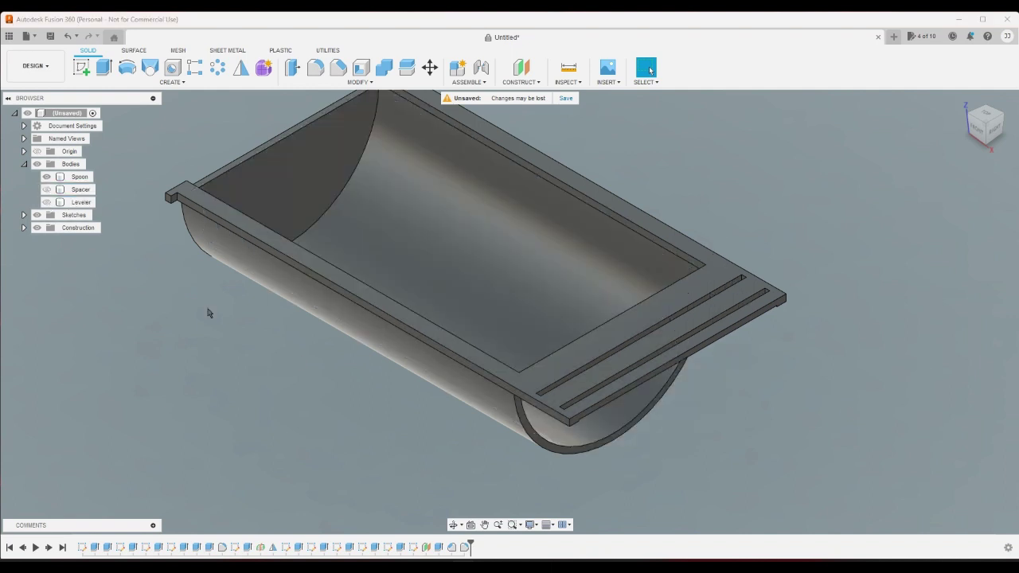
click(977, 129)
drag(985, 145, 1002, 120)
click(961, 100)
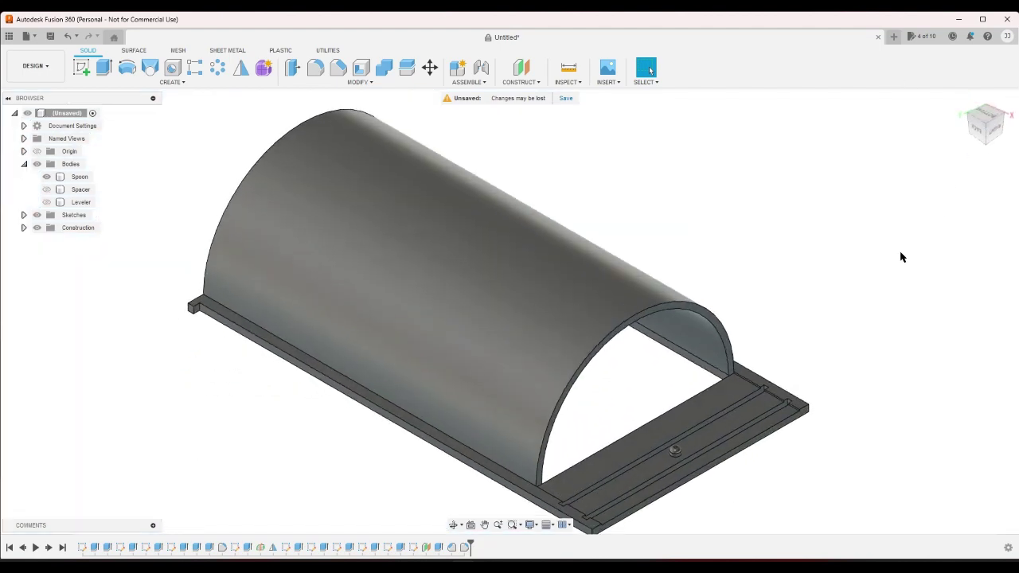
click(715, 305)
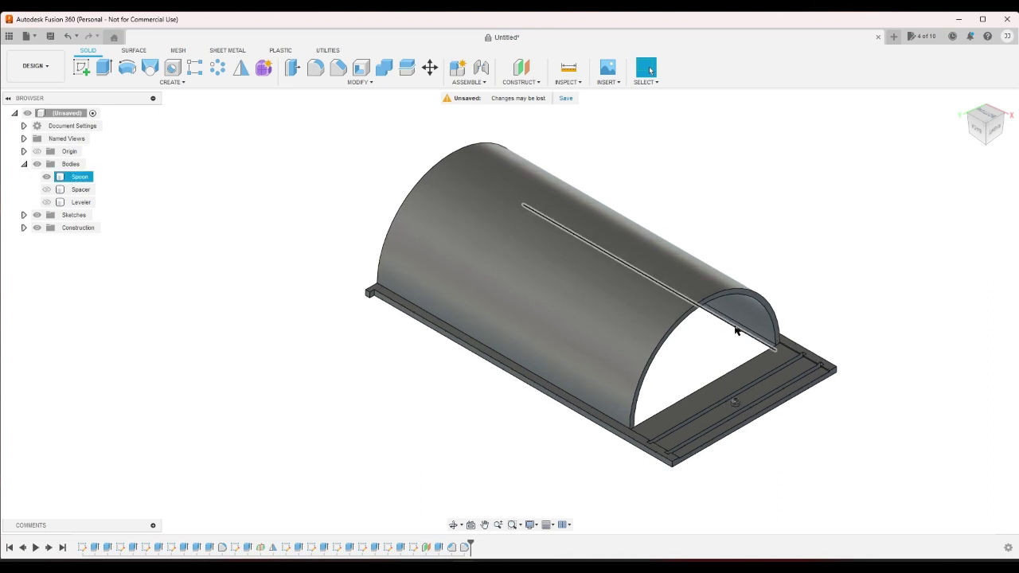
scroll(713, 302, up, 3)
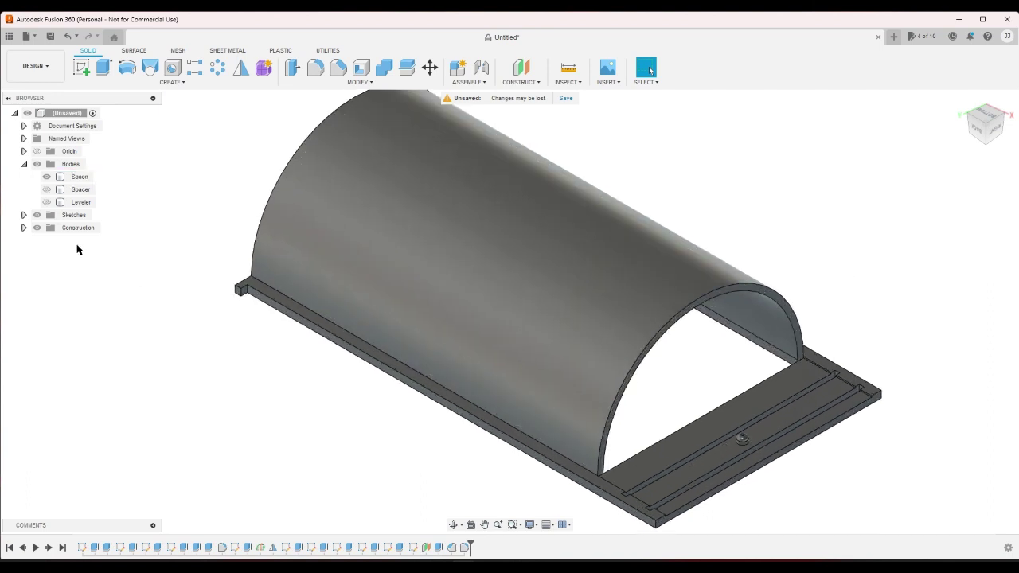
Step: Examine the Spacer alone from below, and the Leveler alone with its hooked ends from different angles
click(46, 178)
click(47, 189)
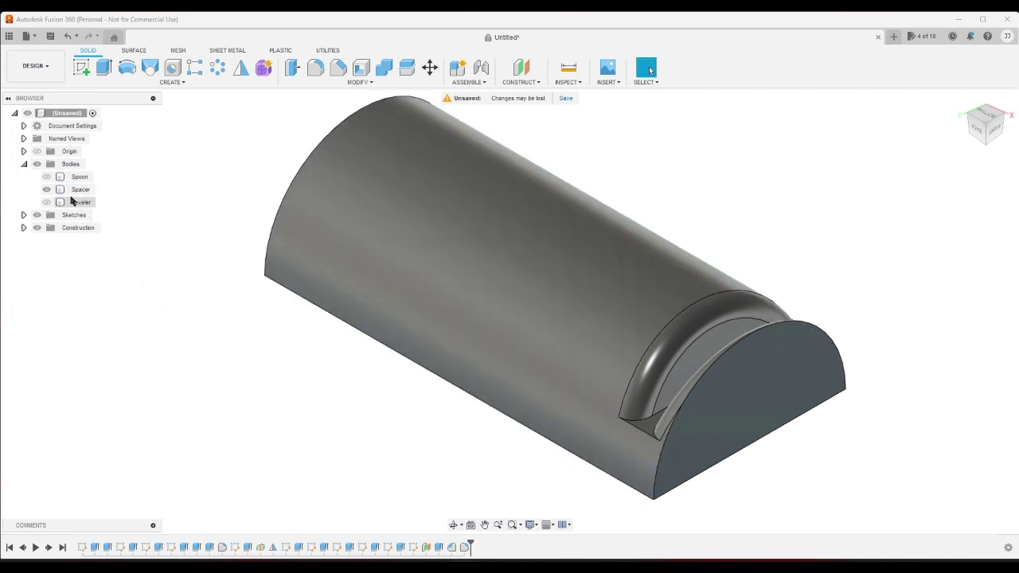
click(48, 205)
click(46, 203)
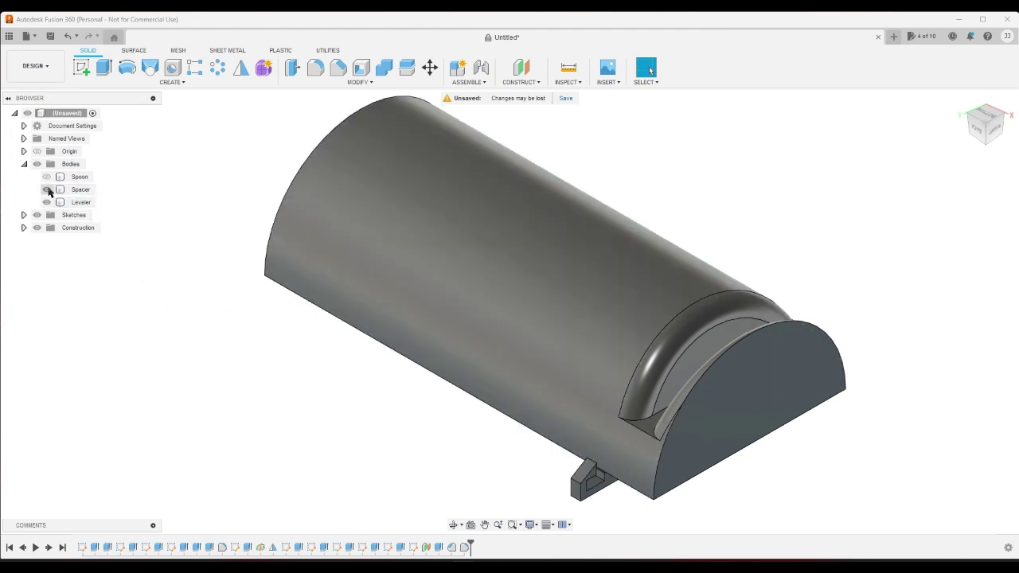
click(47, 190)
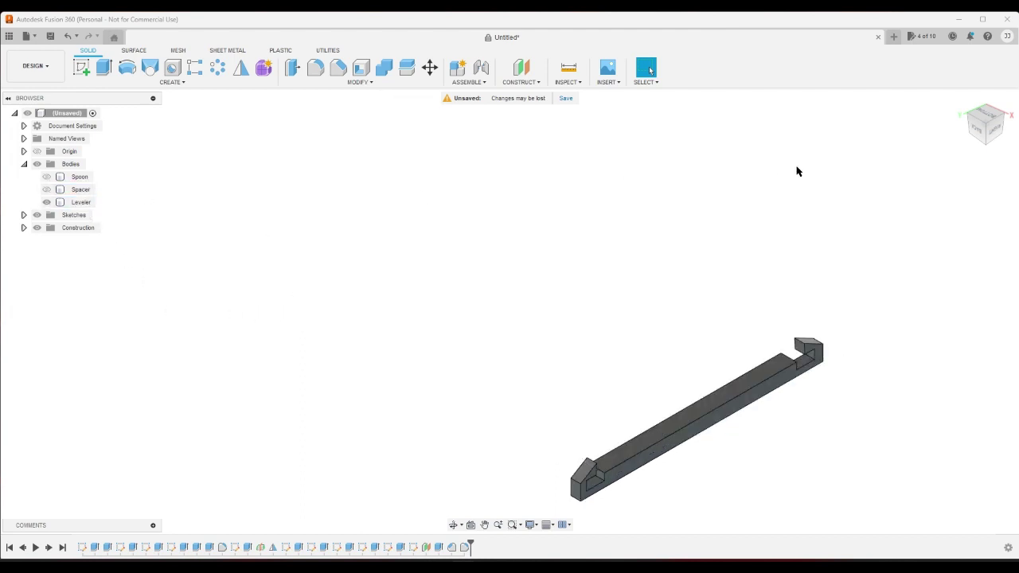
click(985, 131)
mouse_move(986, 131)
mouse_down()
mouse_move(1008, 109)
mouse_move(991, 124)
mouse_up()
scroll(467, 488, up, 3)
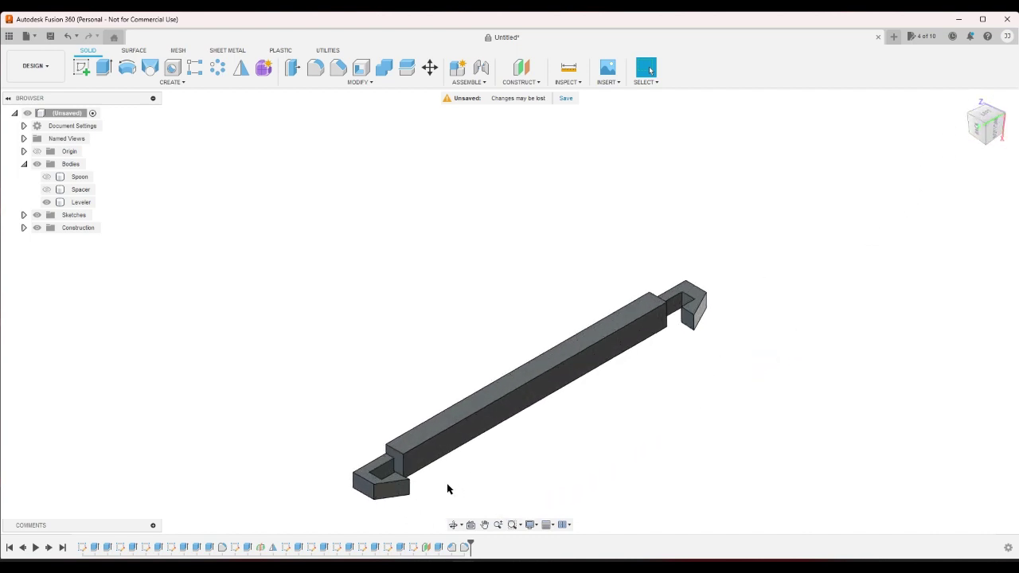
click(962, 100)
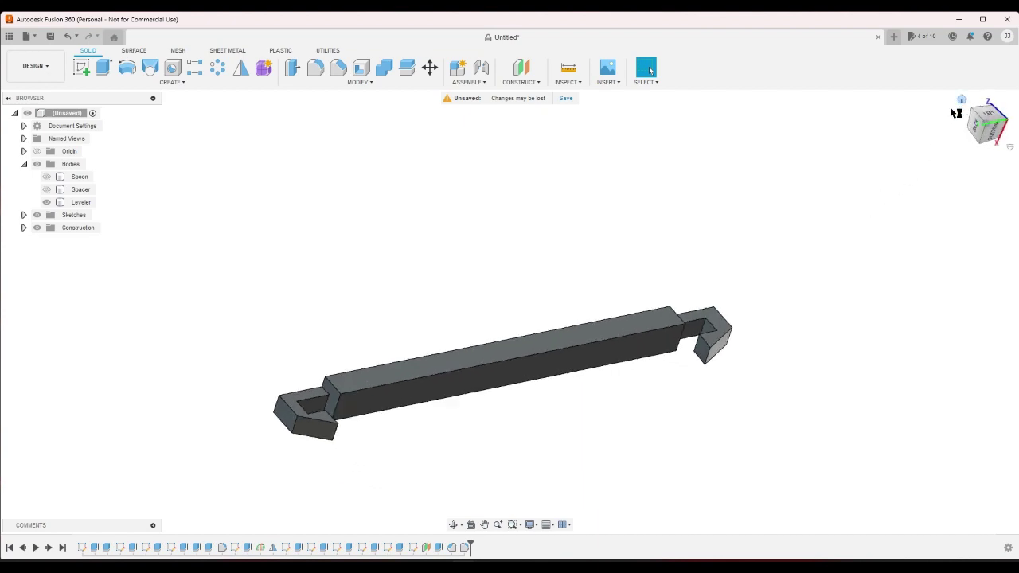
Step: Show the Spacer and Spoon bodies together with the Leveler and view the whole assembly
click(46, 189)
click(46, 177)
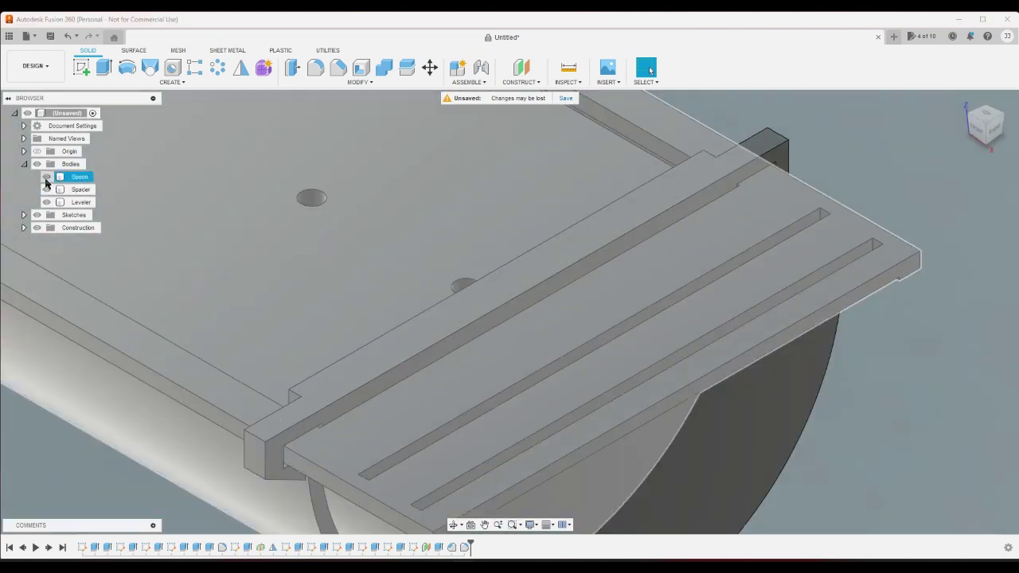
scroll(919, 401, down, 4)
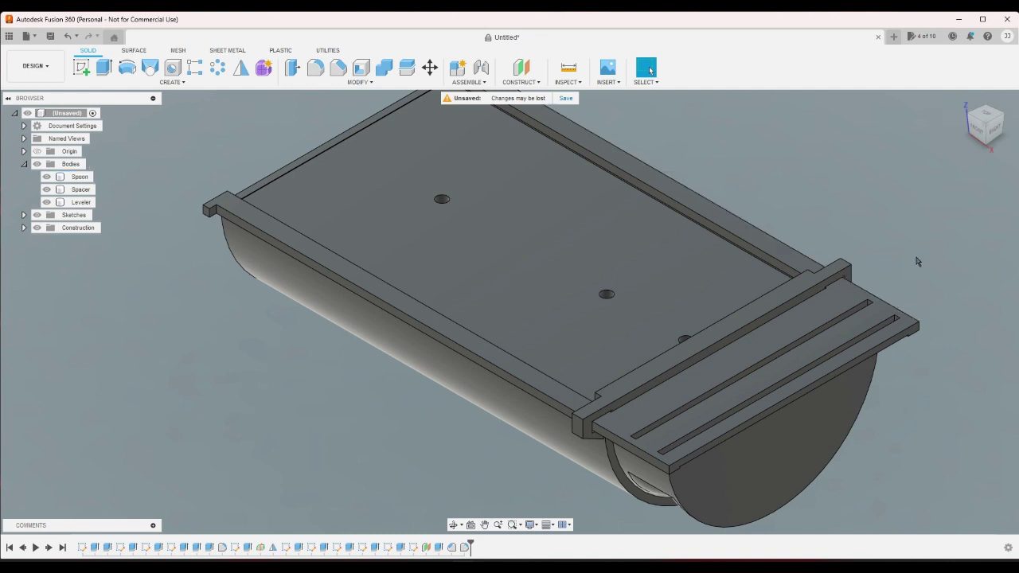
Step: Isolate the Spacer body and examine the row of measuring holes in its flat face from straight above
click(48, 190)
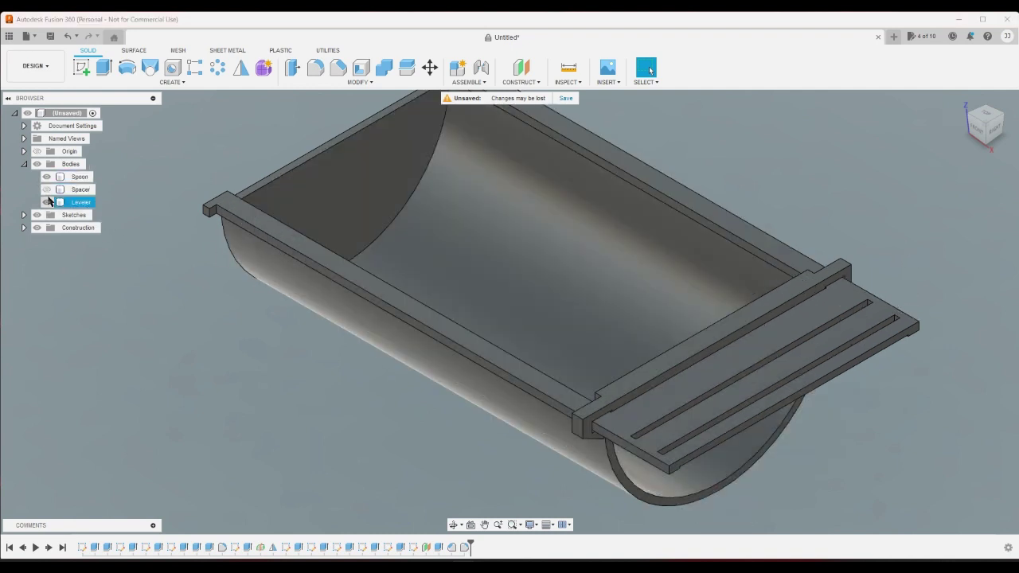
click(48, 201)
click(46, 189)
click(46, 177)
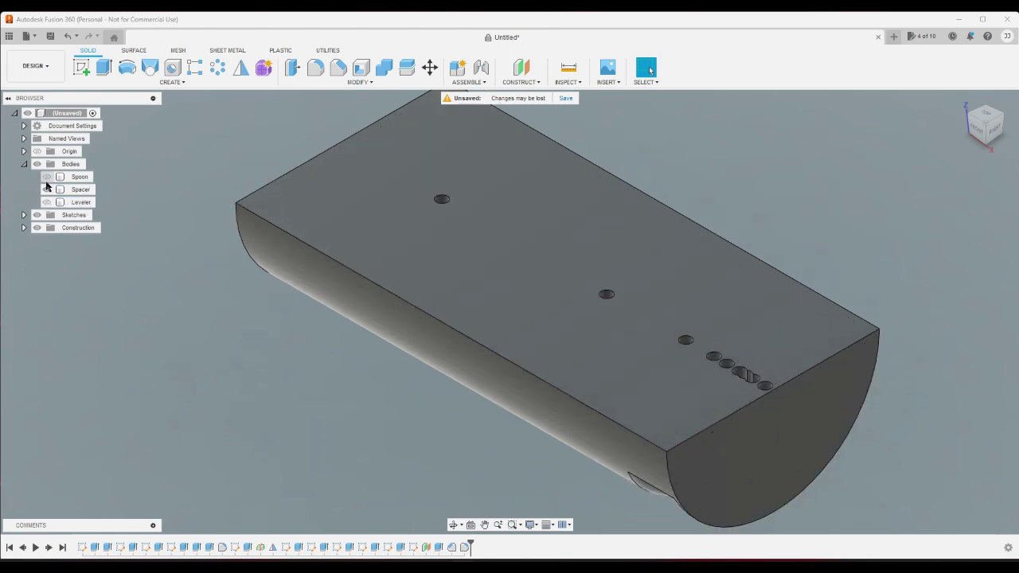
click(986, 116)
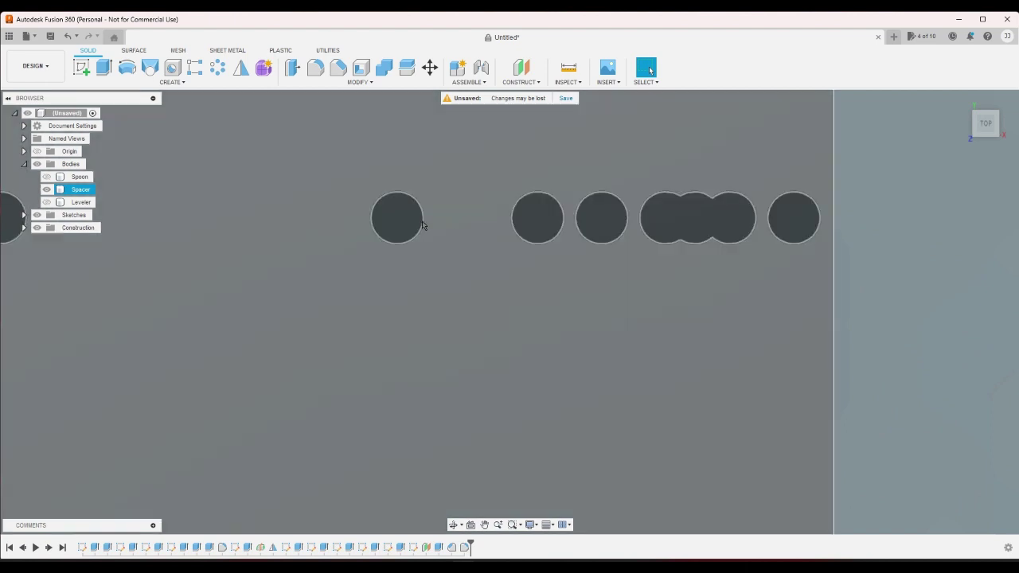
scroll(916, 310, down, 3)
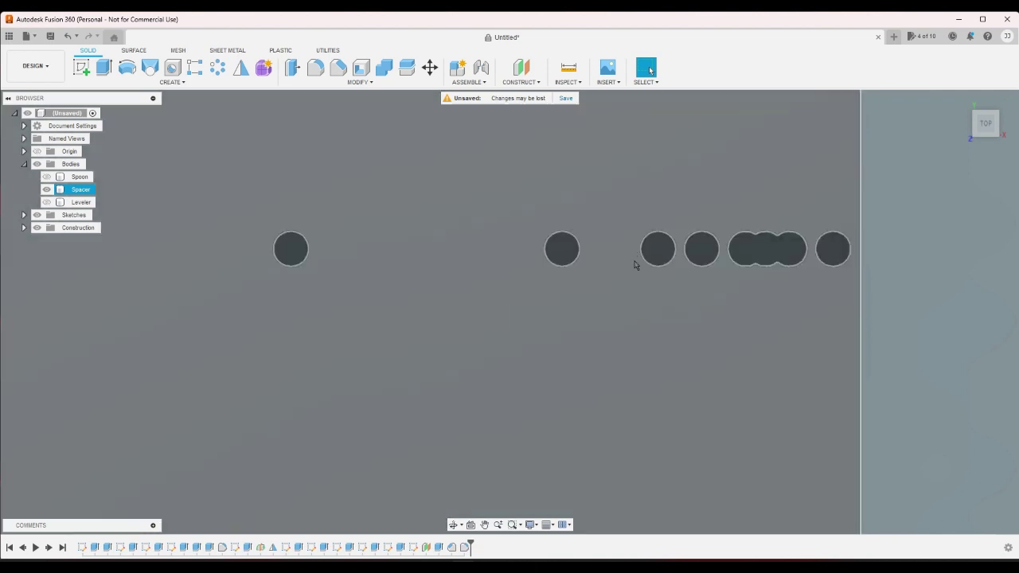
scroll(563, 250, down, 4)
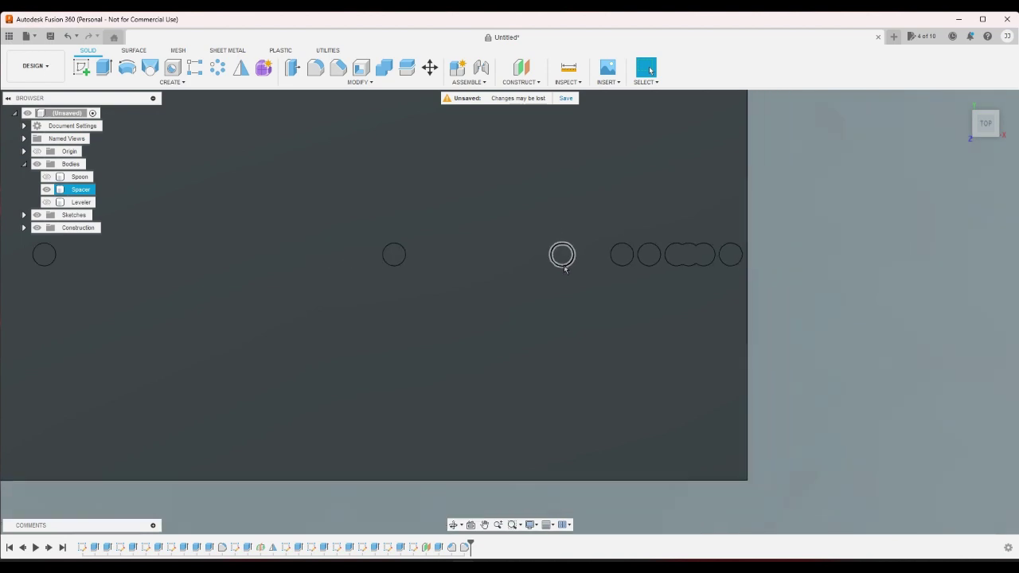
scroll(437, 275, down, 1)
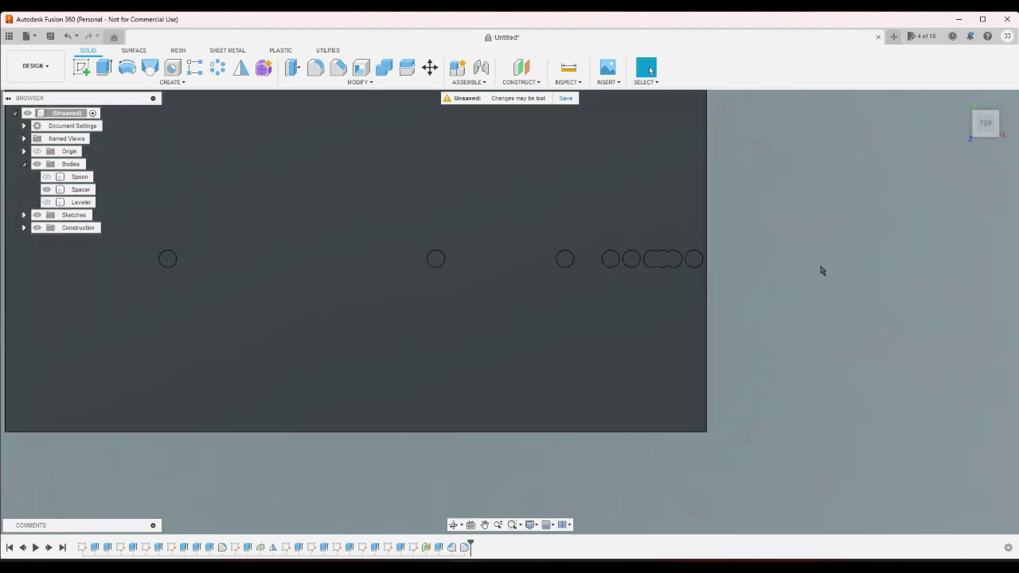
click(664, 246)
click(780, 264)
scroll(777, 257, down, 2)
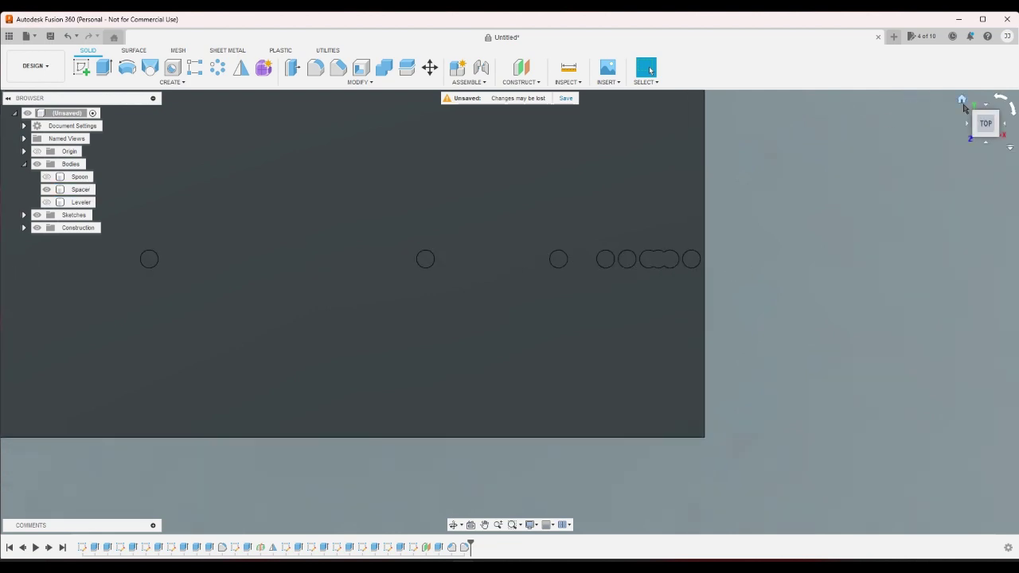
Step: Examine the overlapping holes near the Spacer's end up close at an angle, and the full hole row from above
shift+middle_drag(777, 257, 788, 310)
scroll(661, 341, down, 5)
click(661, 339)
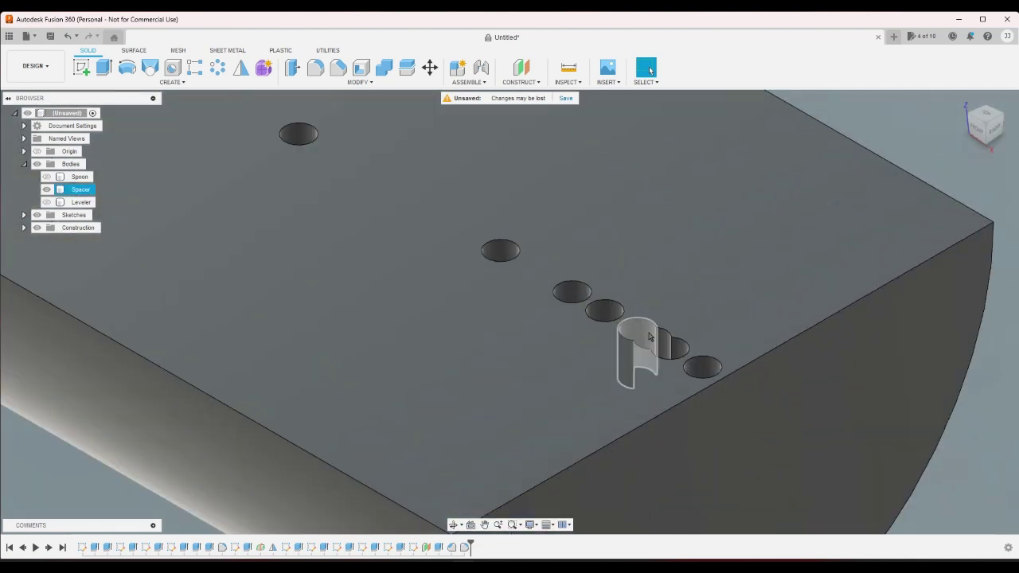
scroll(661, 339, down, 2)
scroll(661, 338, up, 2)
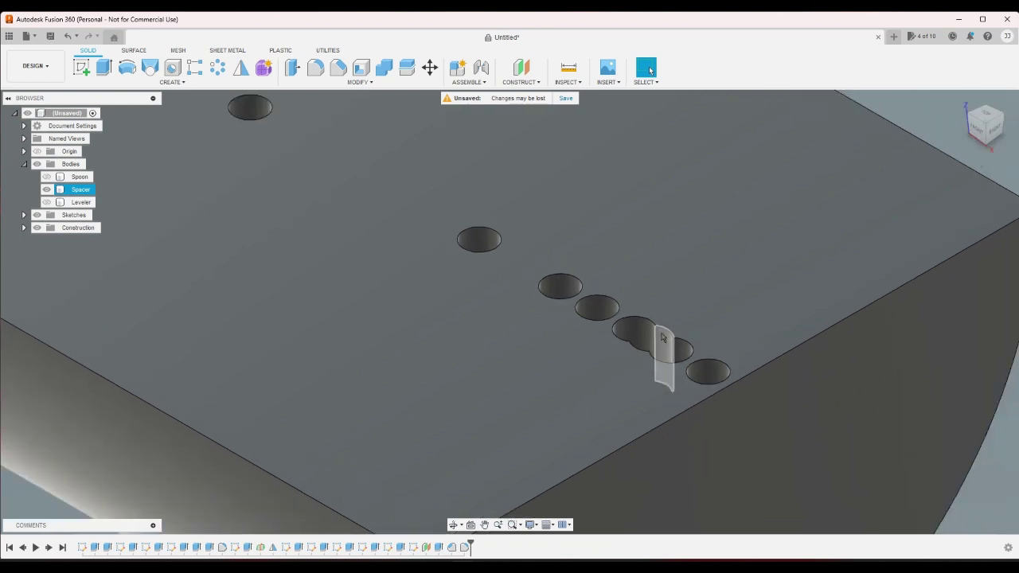
scroll(661, 338, up, 2)
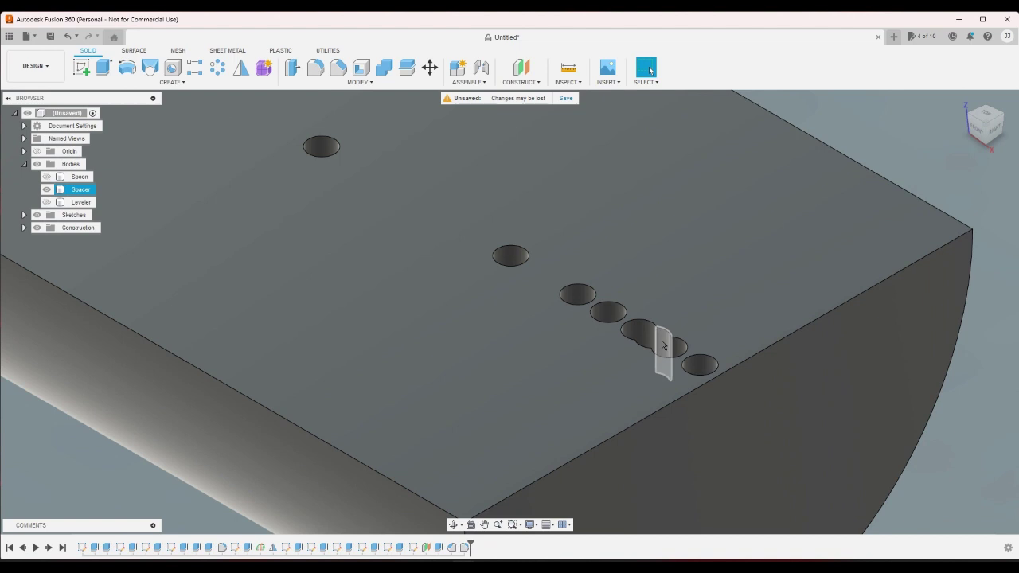
scroll(662, 345, up, 2)
key(Escape)
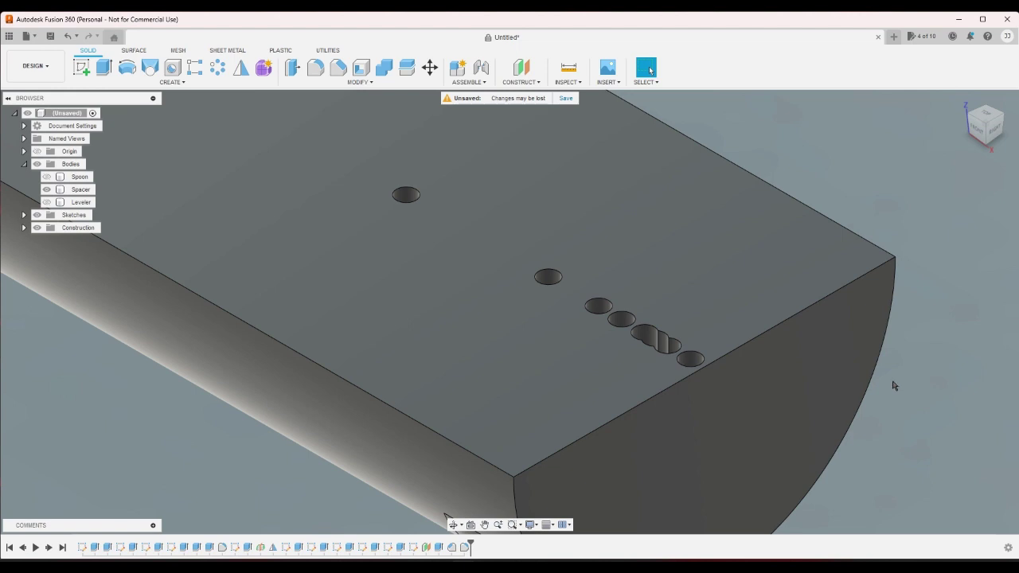
scroll(687, 342, up, 5)
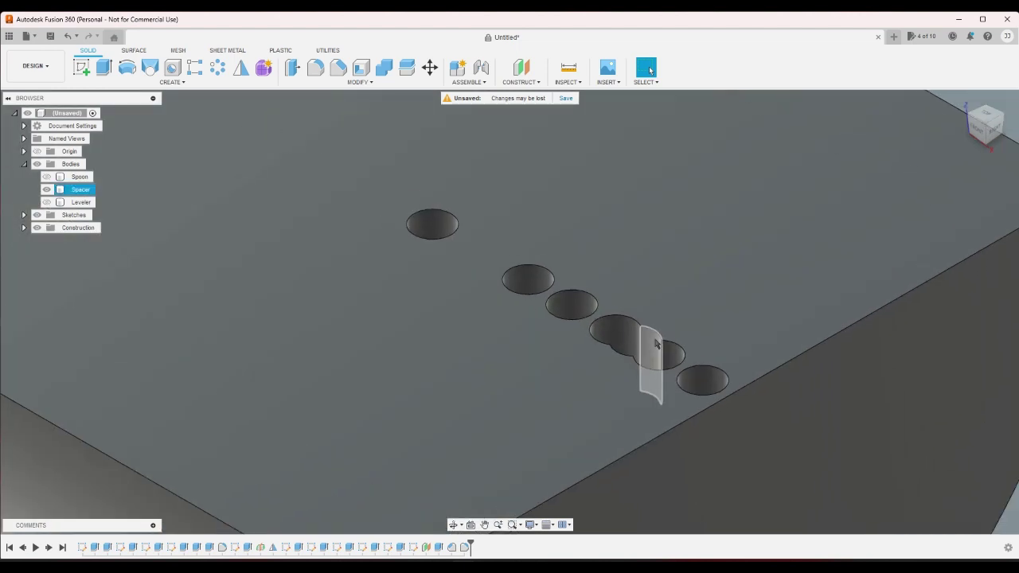
scroll(655, 344, down, 4)
scroll(656, 345, up, 3)
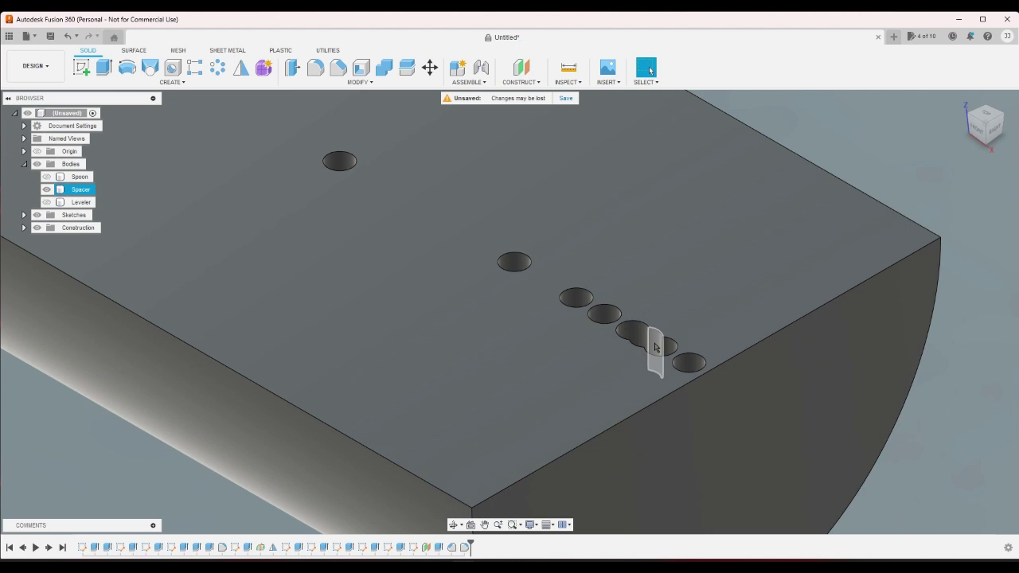
scroll(655, 347, down, 3)
scroll(656, 348, up, 1)
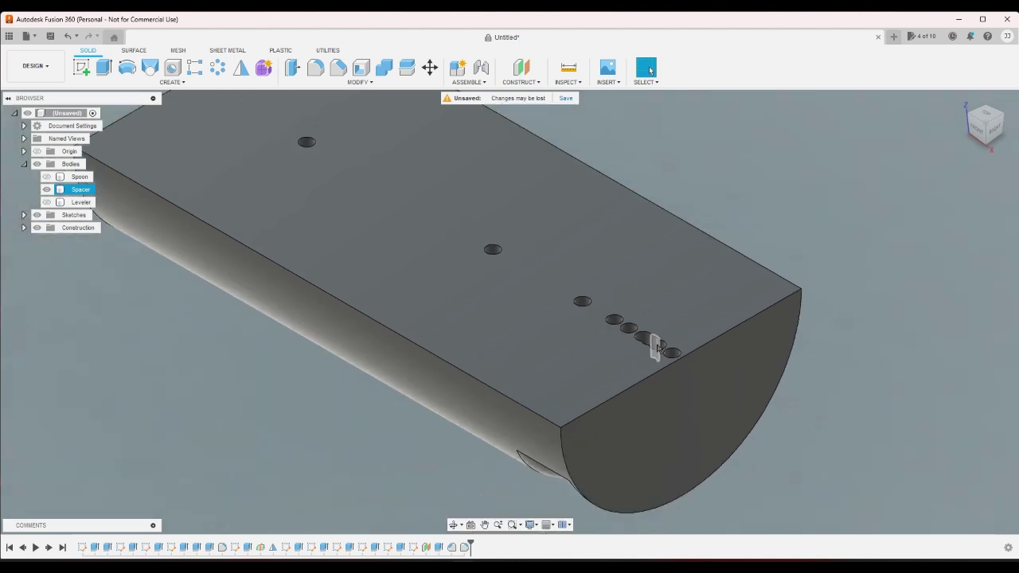
click(985, 116)
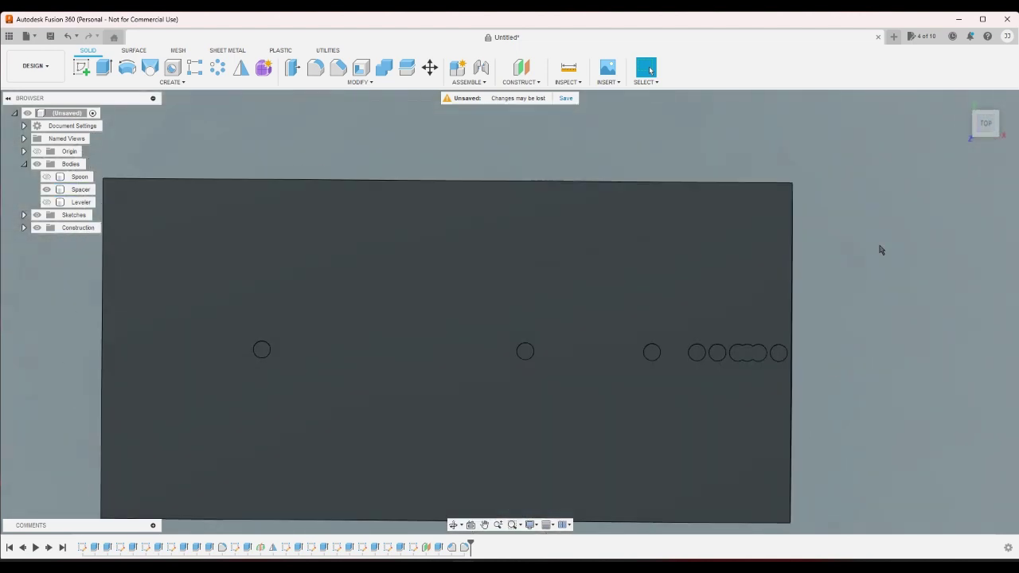
click(962, 105)
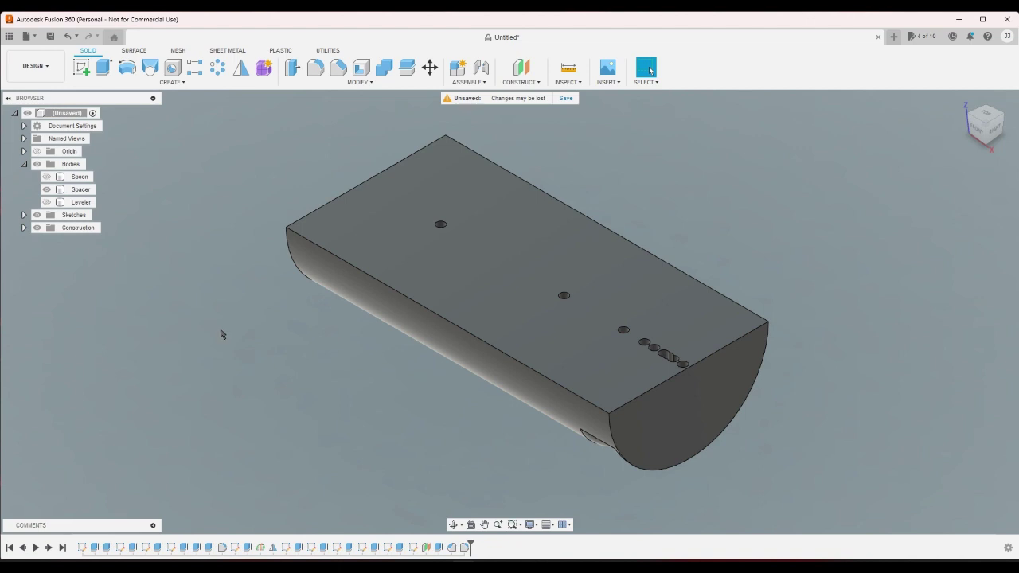
Step: Show the Leveler and Spoon bodies again and compare the Spacer's holes with the Leveler and end slots from above
click(46, 202)
click(46, 177)
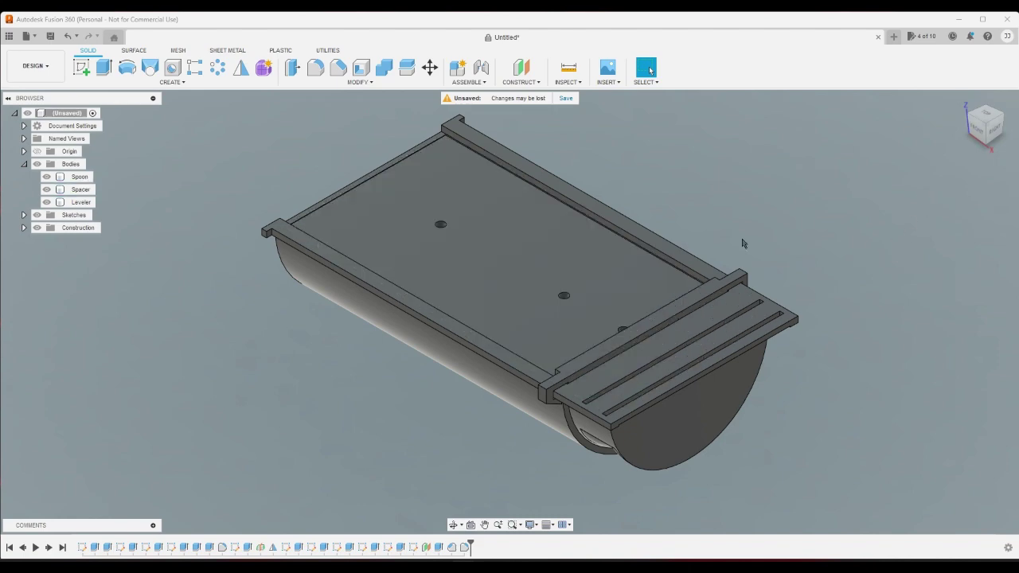
click(986, 116)
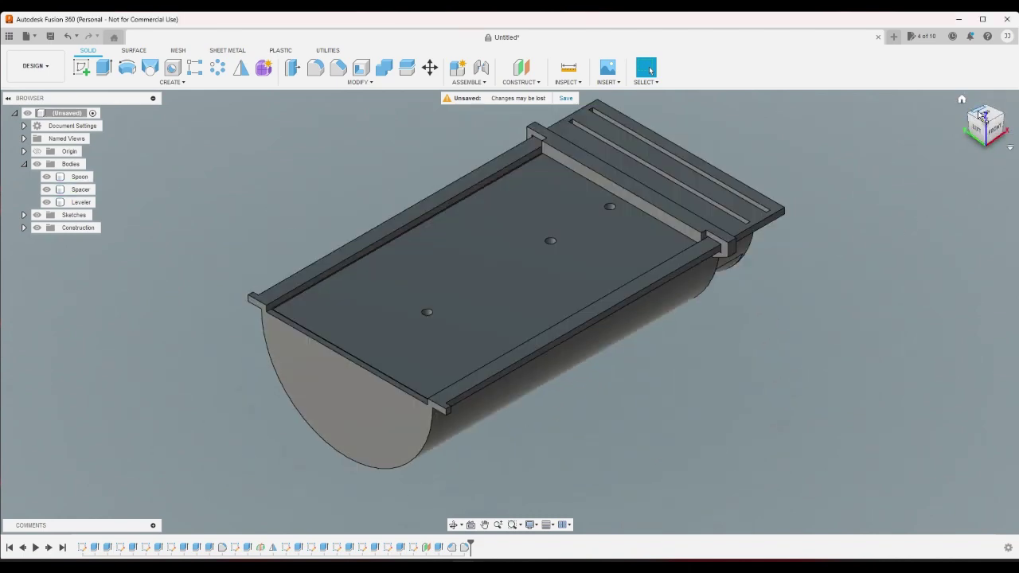
click(987, 118)
scroll(421, 322, up, 5)
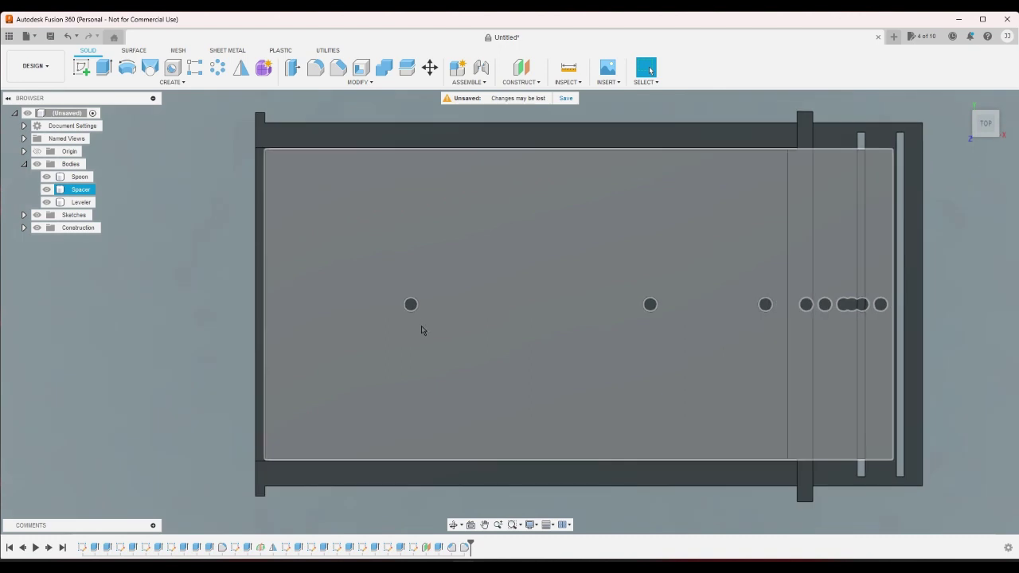
scroll(420, 322, up, 3)
scroll(410, 334, down, 6)
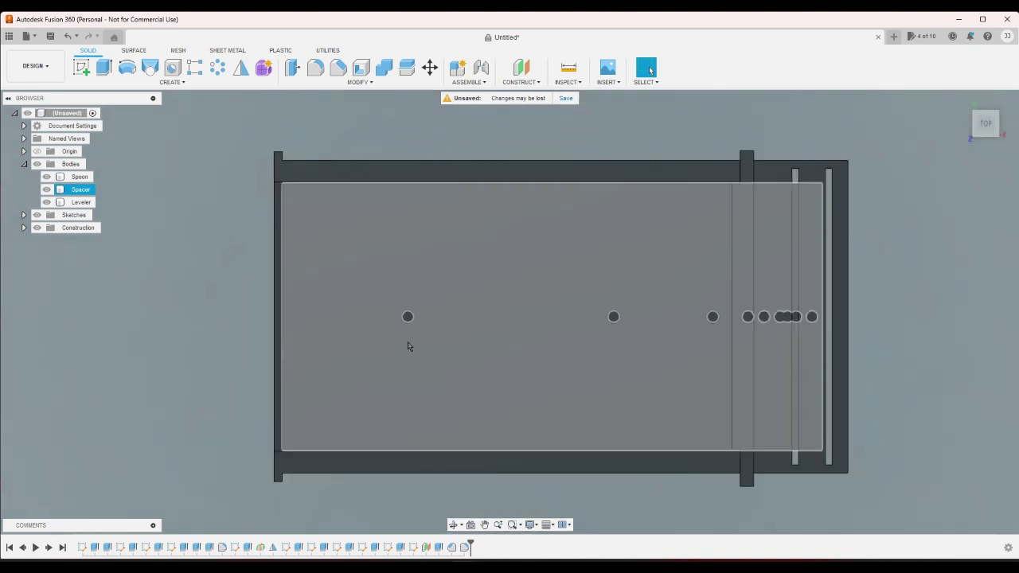
scroll(728, 327, up, 1)
click(728, 327)
scroll(728, 327, up, 2)
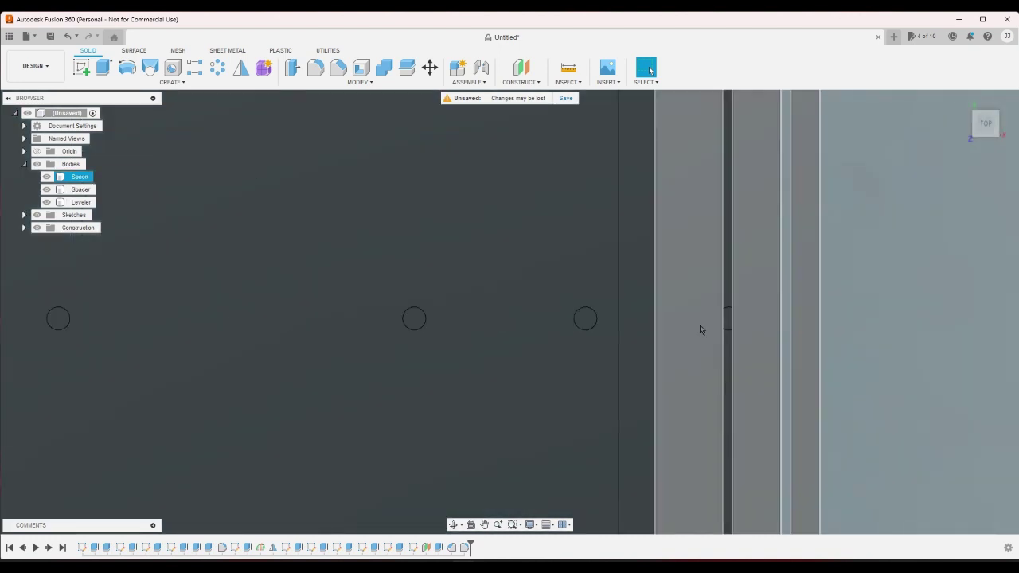
click(962, 100)
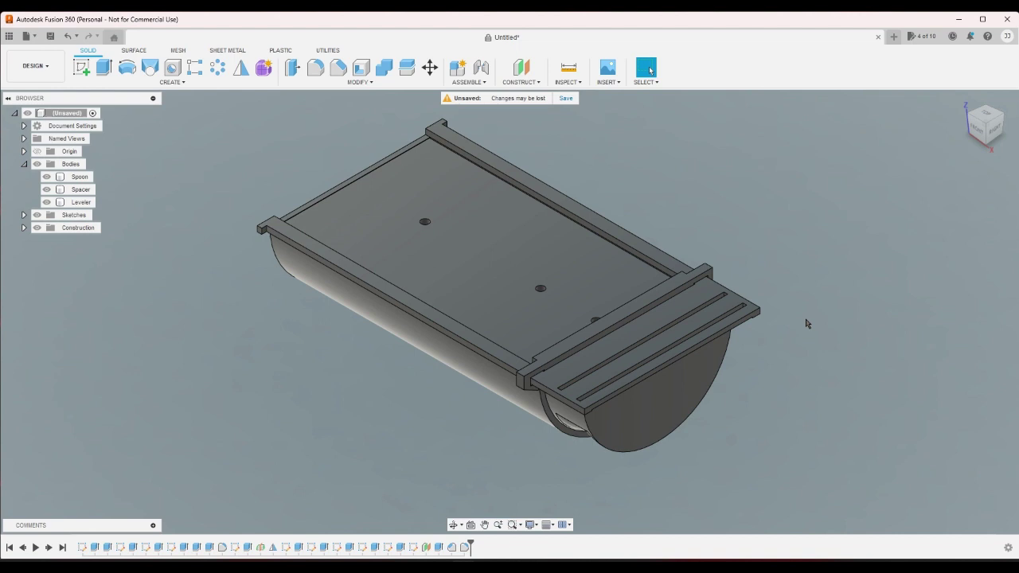
click(974, 121)
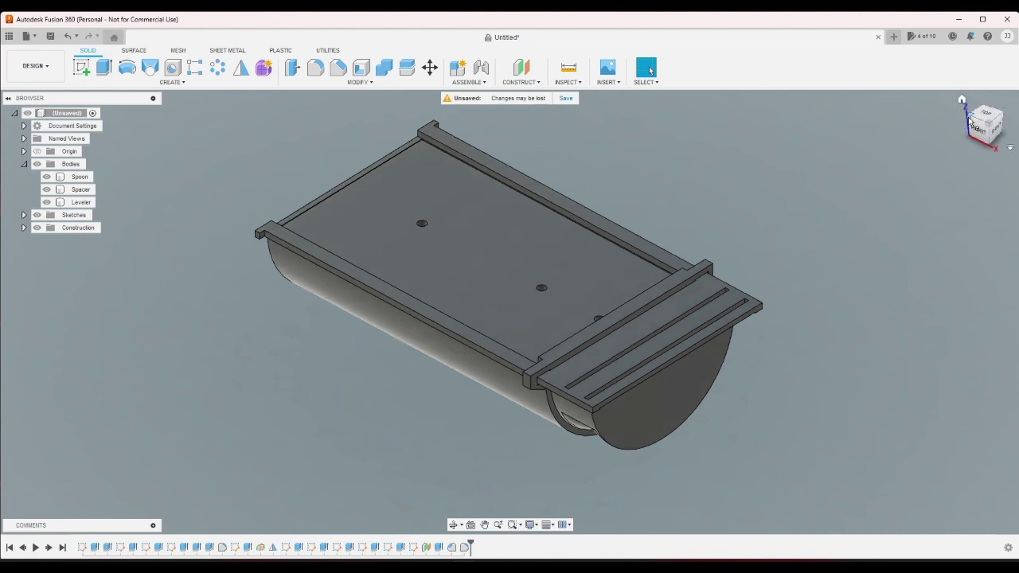
Step: Examine the position of the Leveler's crossbar relative to the Spacer's holes from straight above and up close
click(974, 121)
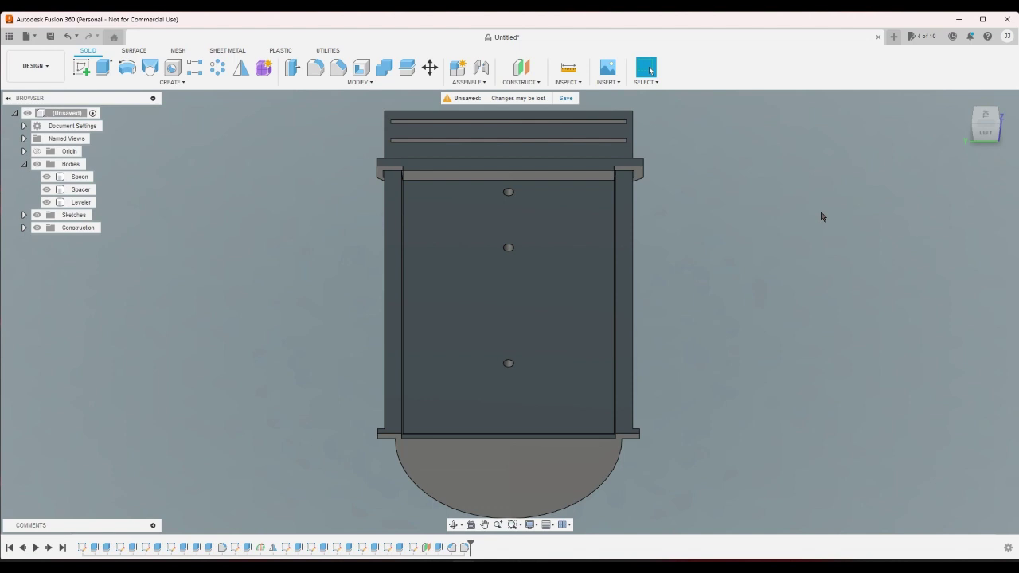
click(985, 113)
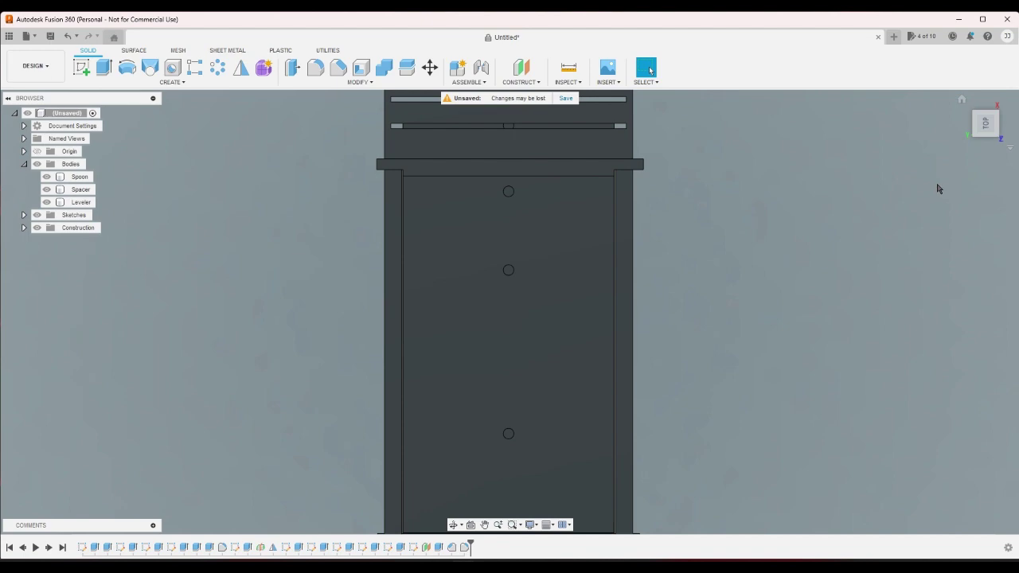
drag(986, 121, 789, 316)
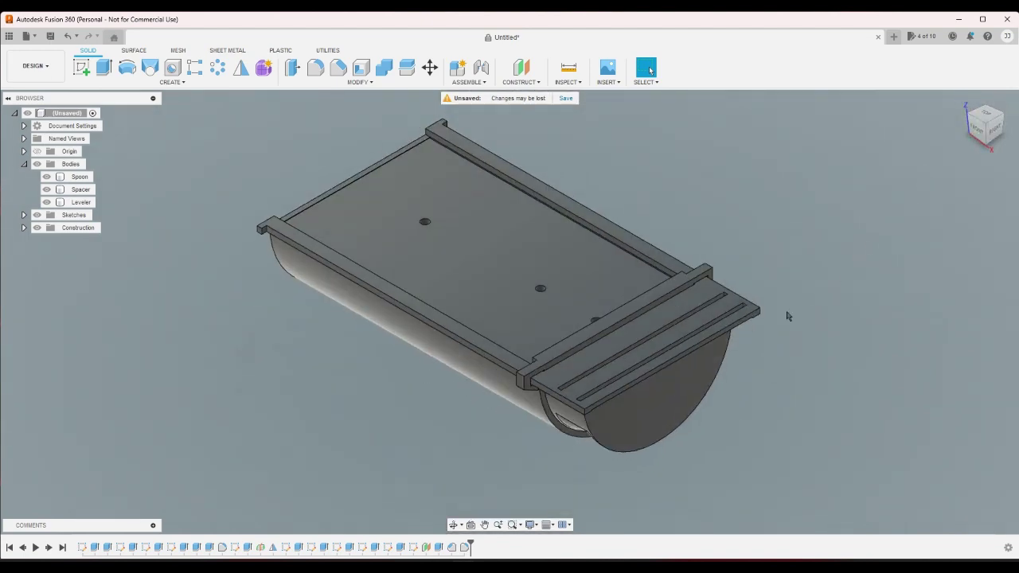
click(995, 123)
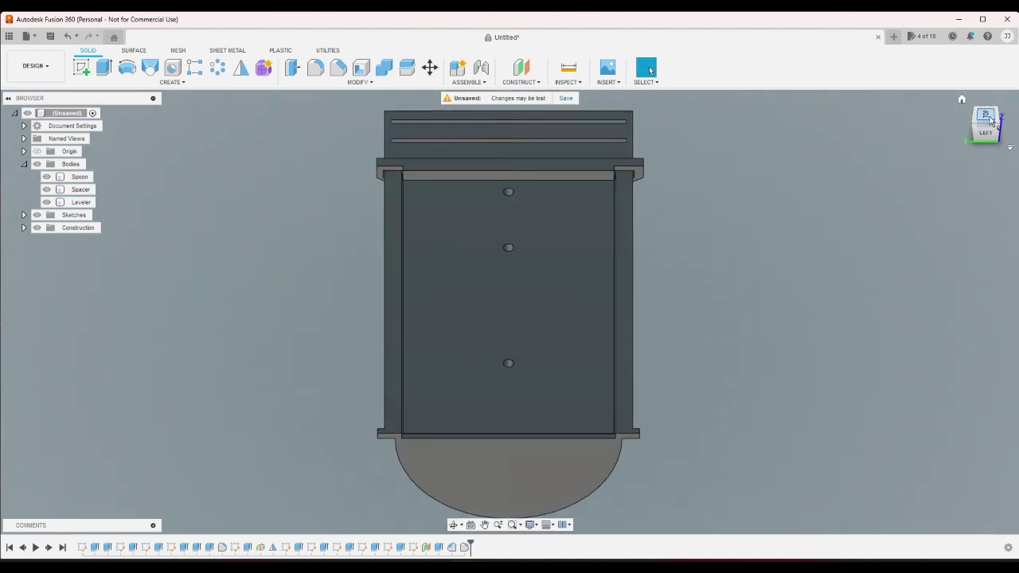
scroll(881, 251, down, 2)
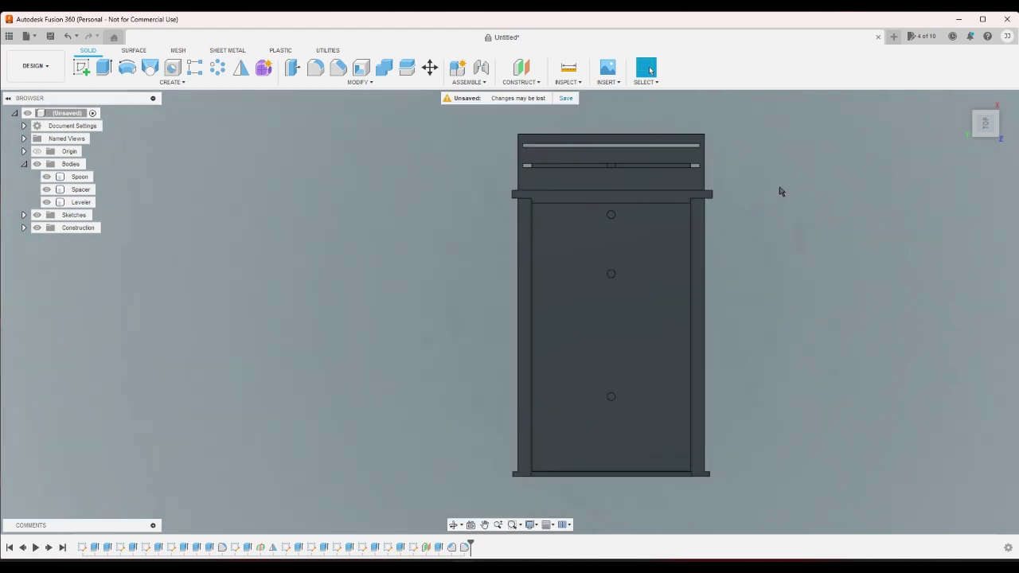
scroll(650, 169, up, 2)
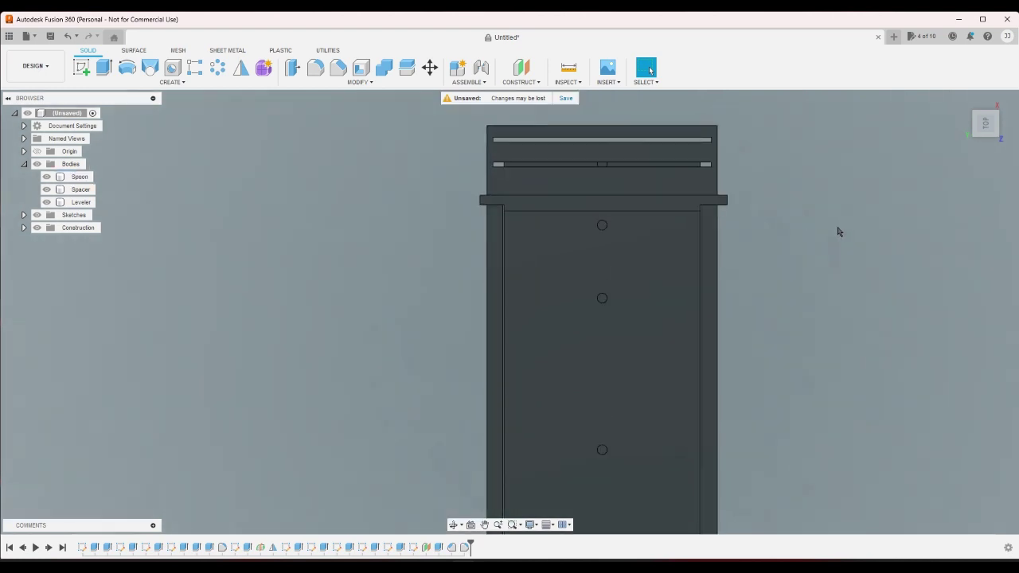
scroll(708, 200, up, 2)
click(653, 197)
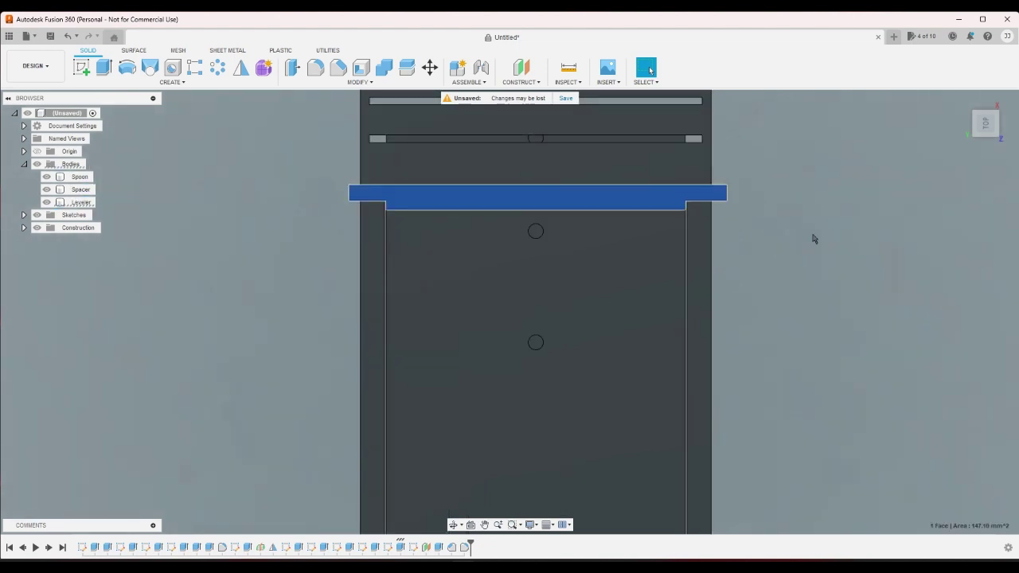
key(Escape)
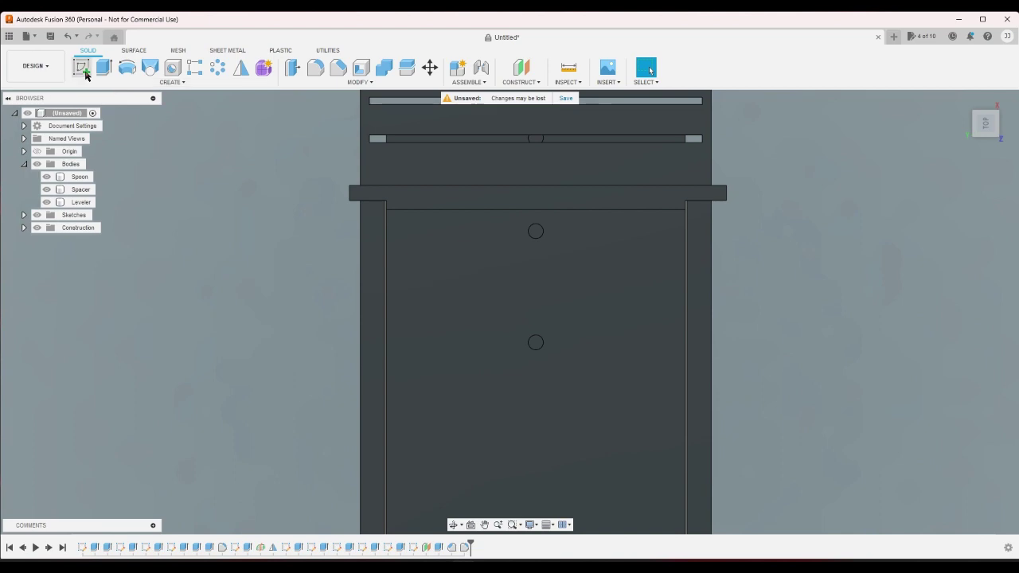
Step: Sketch a small triangular marker with a side of about 1.5 mm on the Spacer's flat face, beside the flange and next to the Leveler's crossbar
click(83, 71)
click(409, 251)
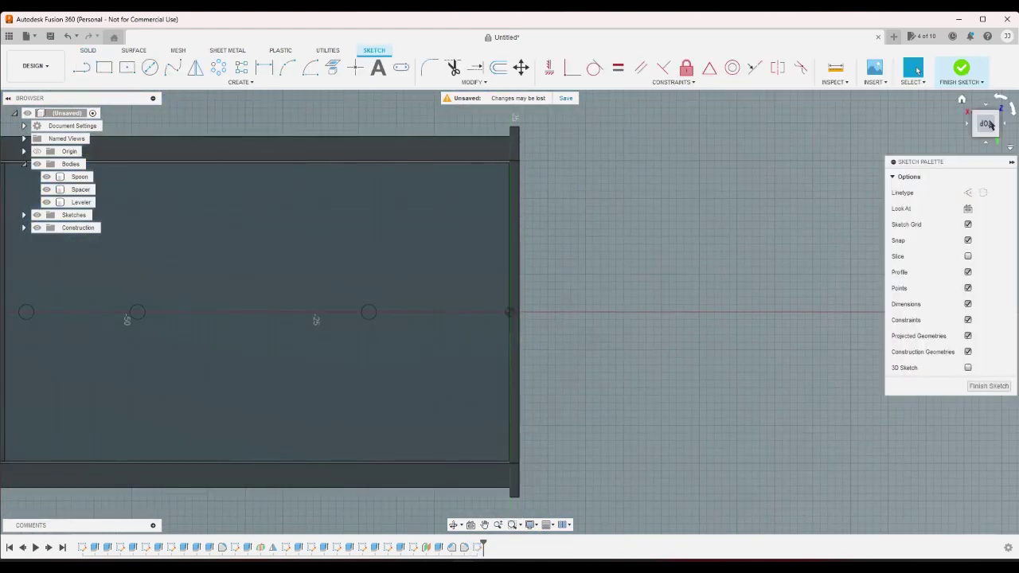
click(1012, 110)
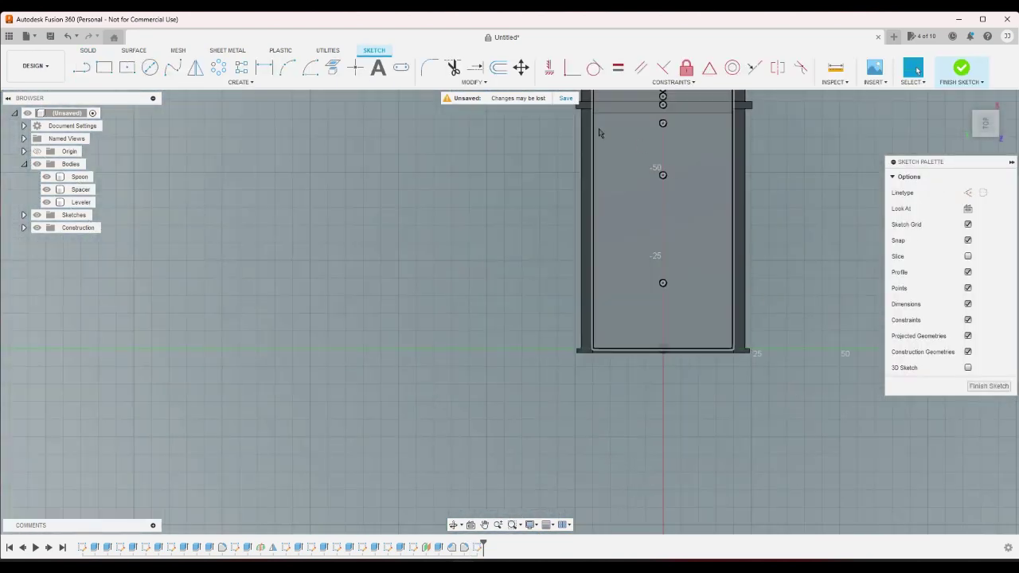
scroll(350, 283, down, 2)
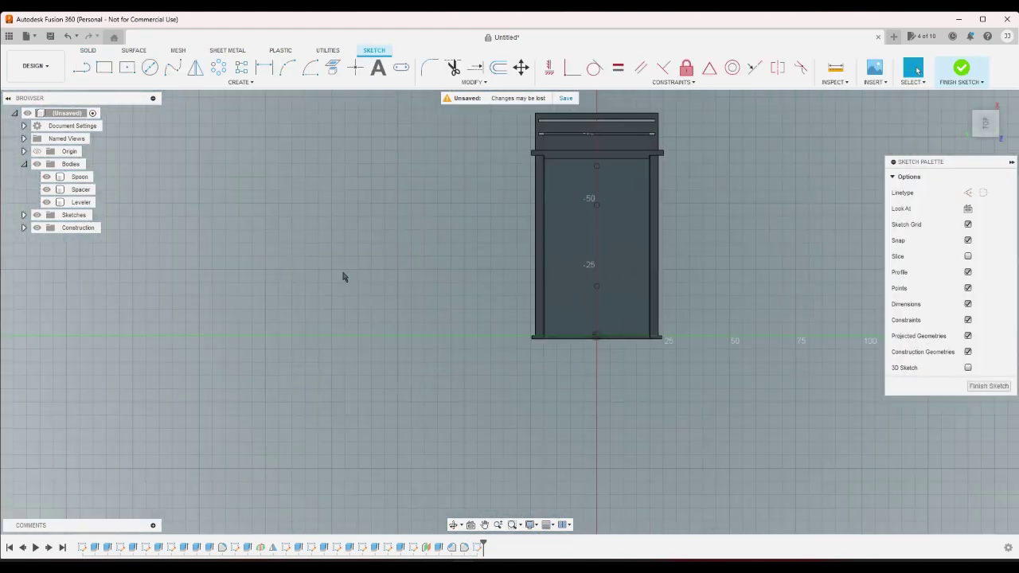
click(82, 67)
scroll(462, 167, up, 3)
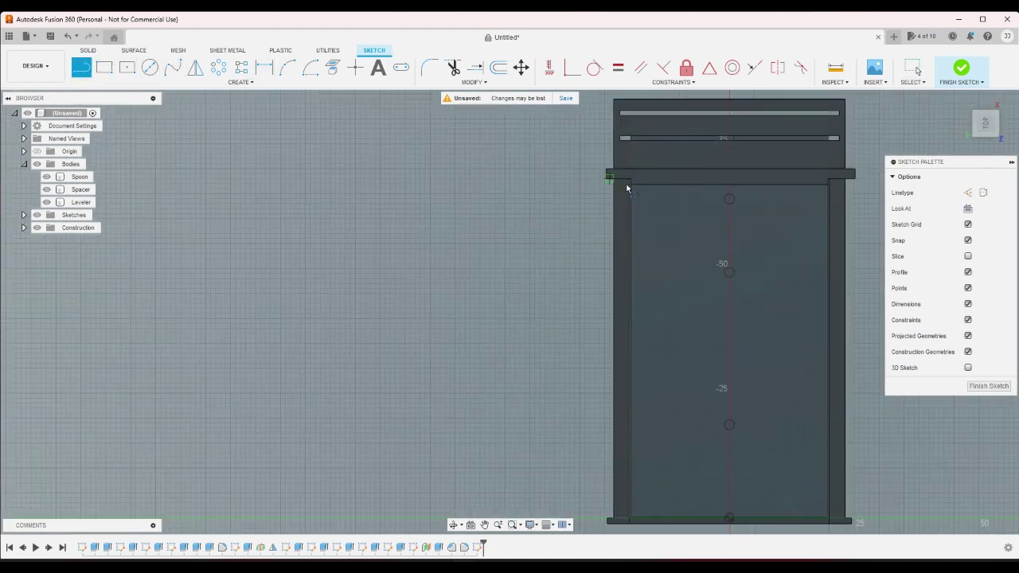
scroll(627, 188, up, 3)
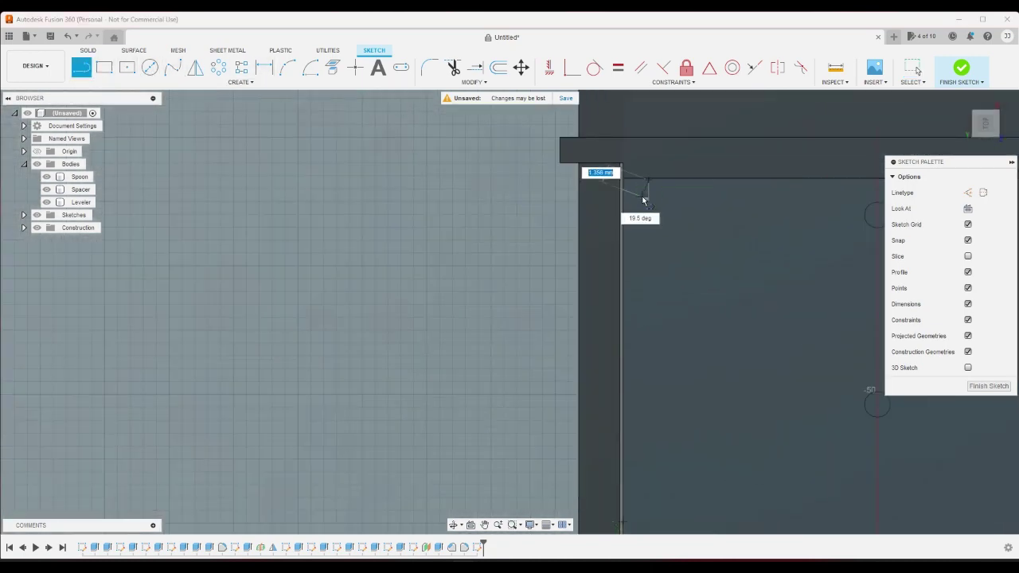
click(644, 195)
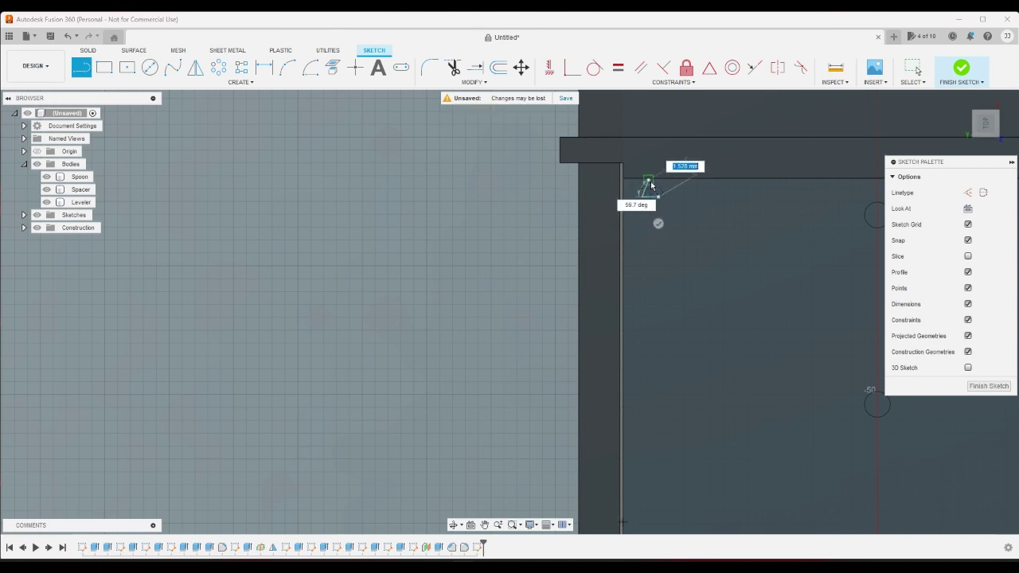
right_click(677, 191)
click(701, 200)
scroll(581, 202, down, 3)
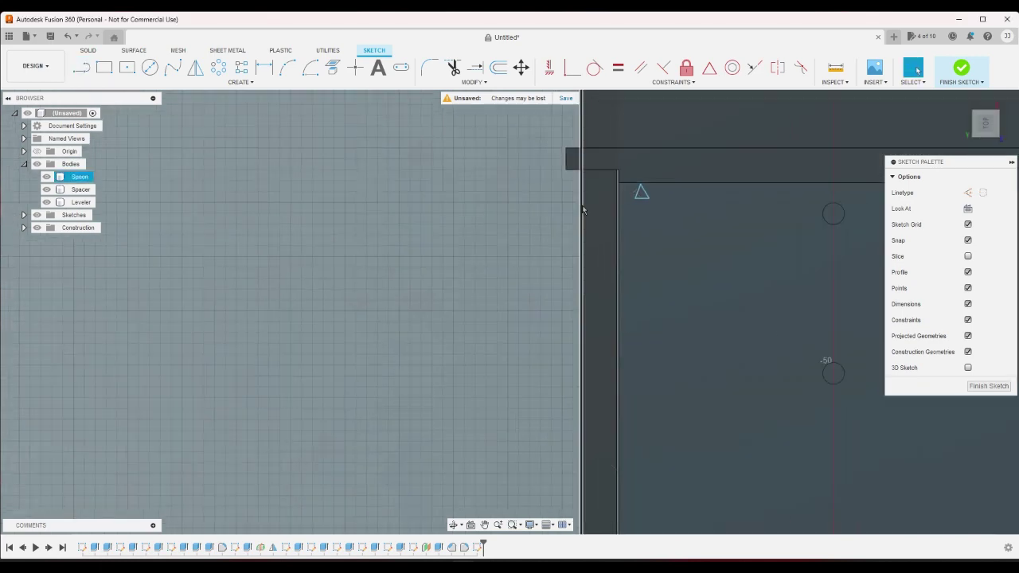
scroll(614, 200, up, 2)
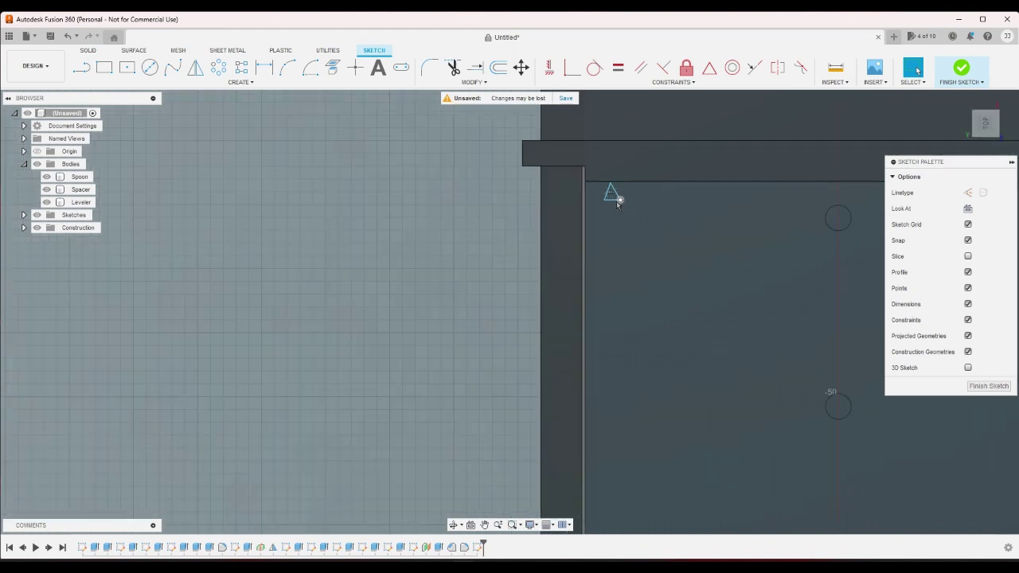
scroll(470, 216, up, 2)
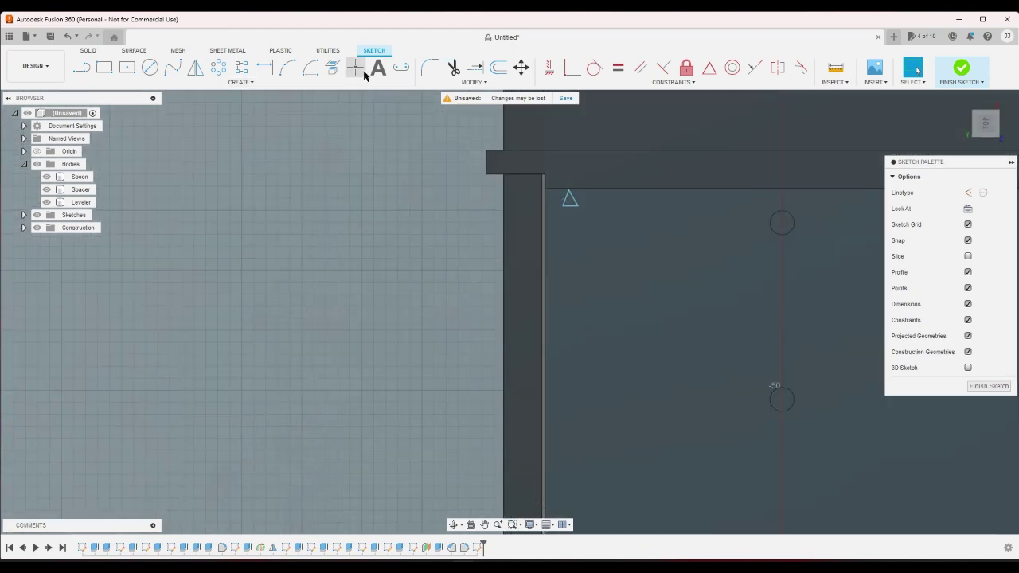
Step: Add a 4 mm high Arial text label reading "1/4 tsp" beside the triangle and move it next to the 1.5 mm side hole farther along the Spacer
click(380, 70)
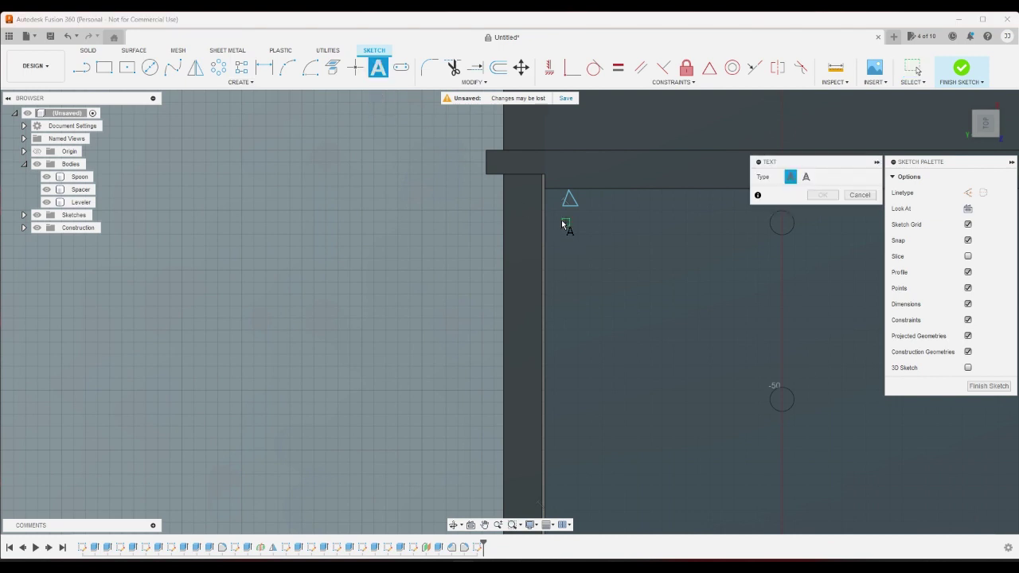
click(597, 204)
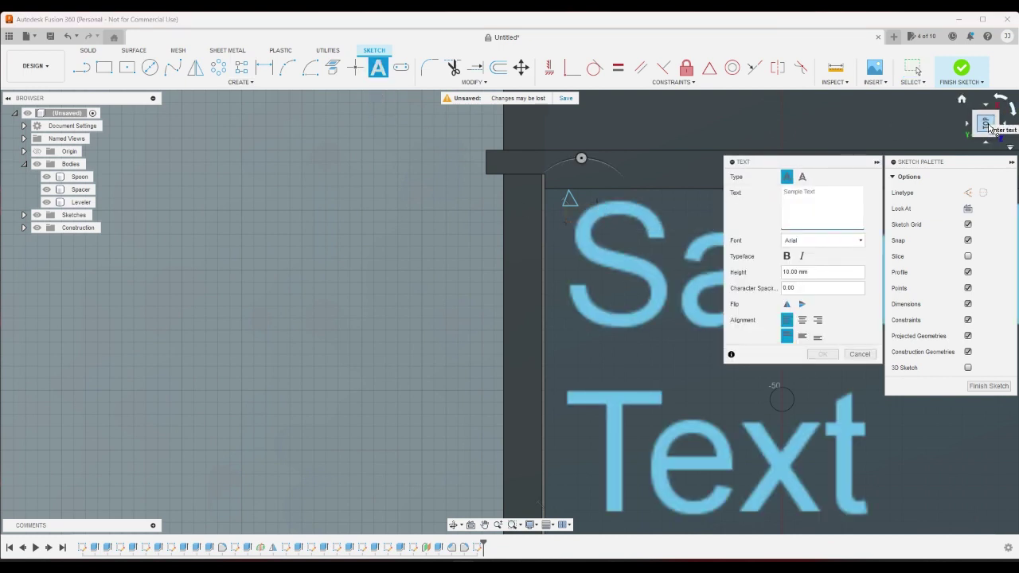
click(827, 268)
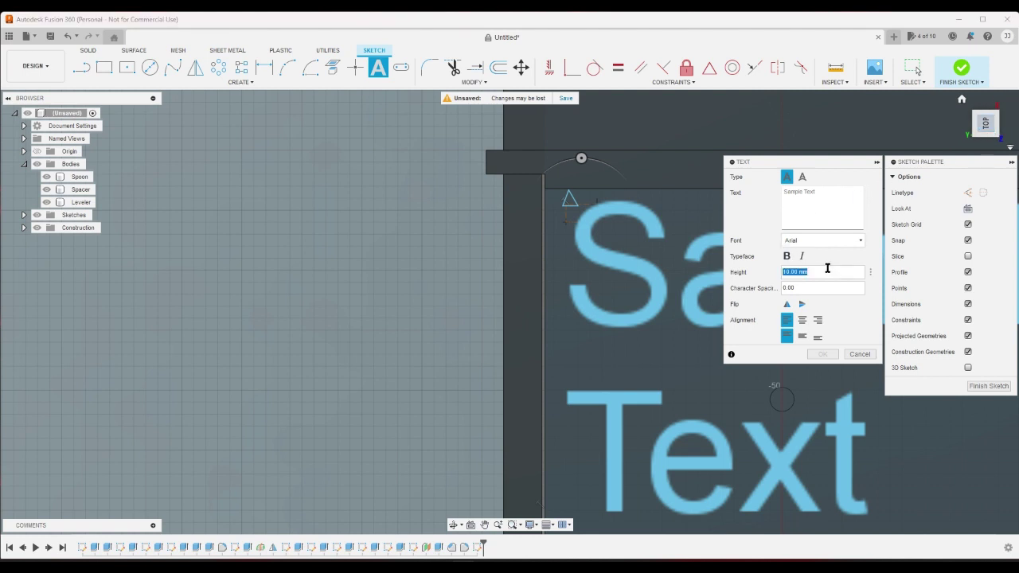
text(4)
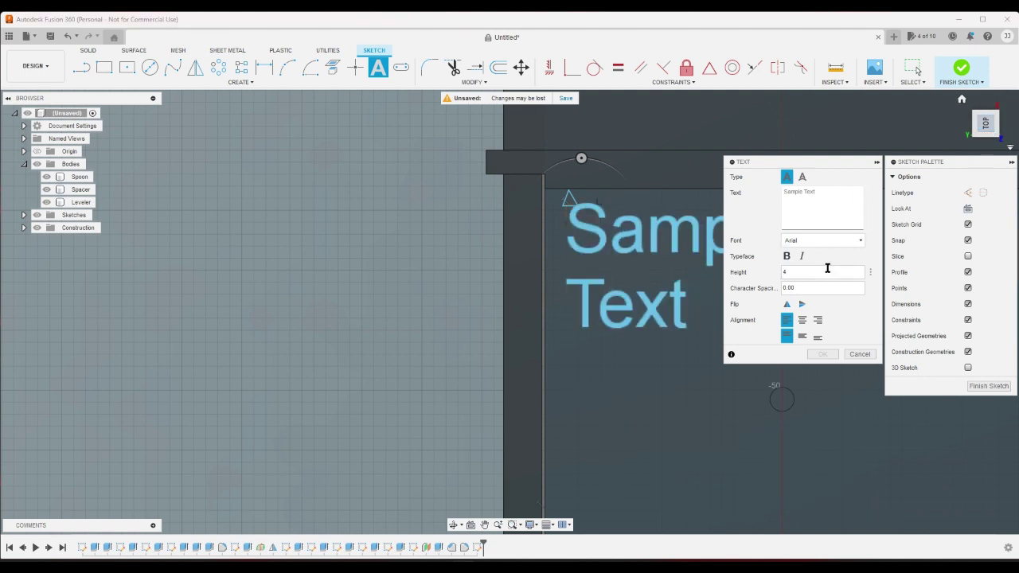
scroll(557, 244, down, 2)
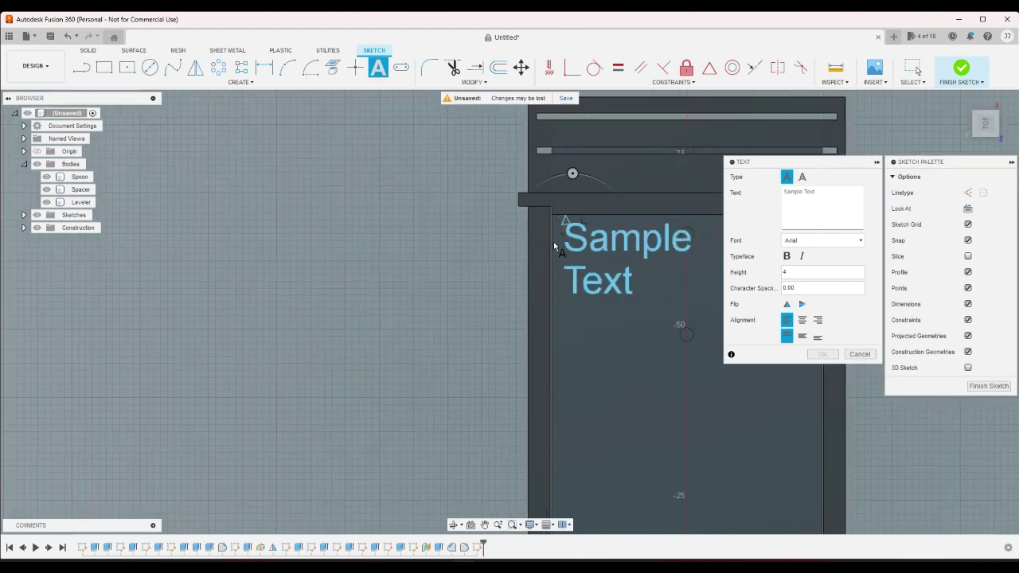
scroll(550, 243, down, 2)
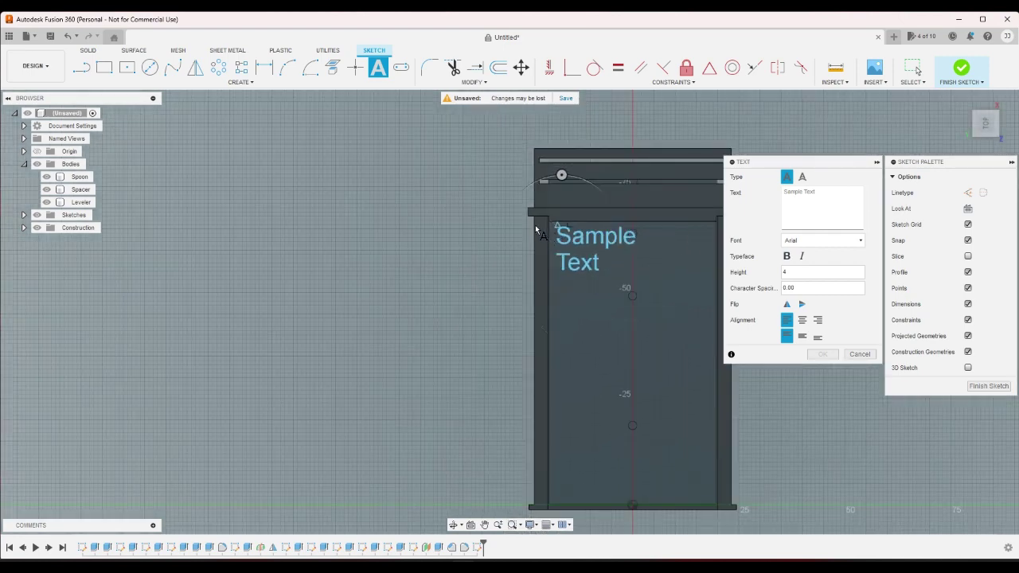
click(810, 193)
text(1/4)
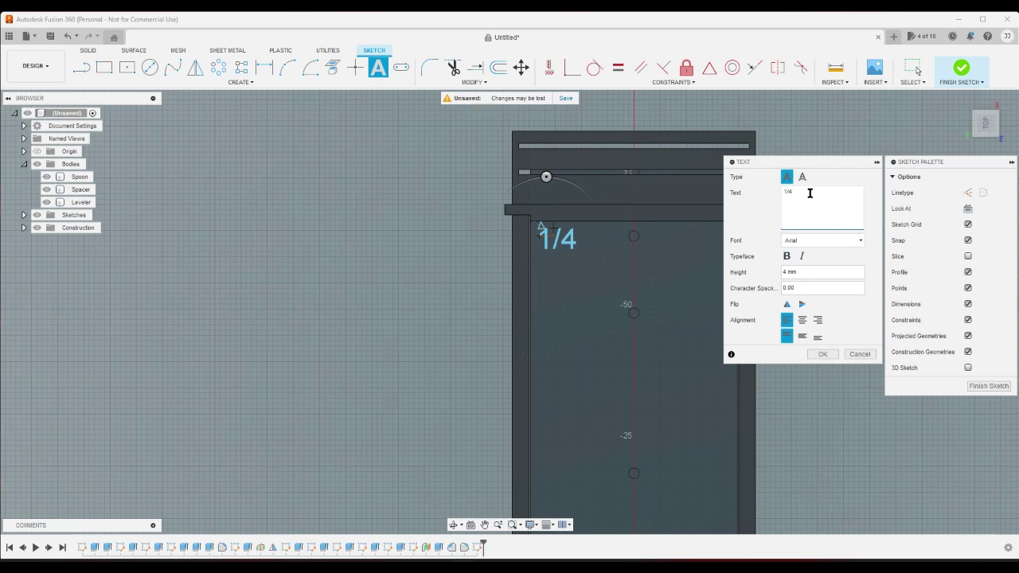
text( ts)
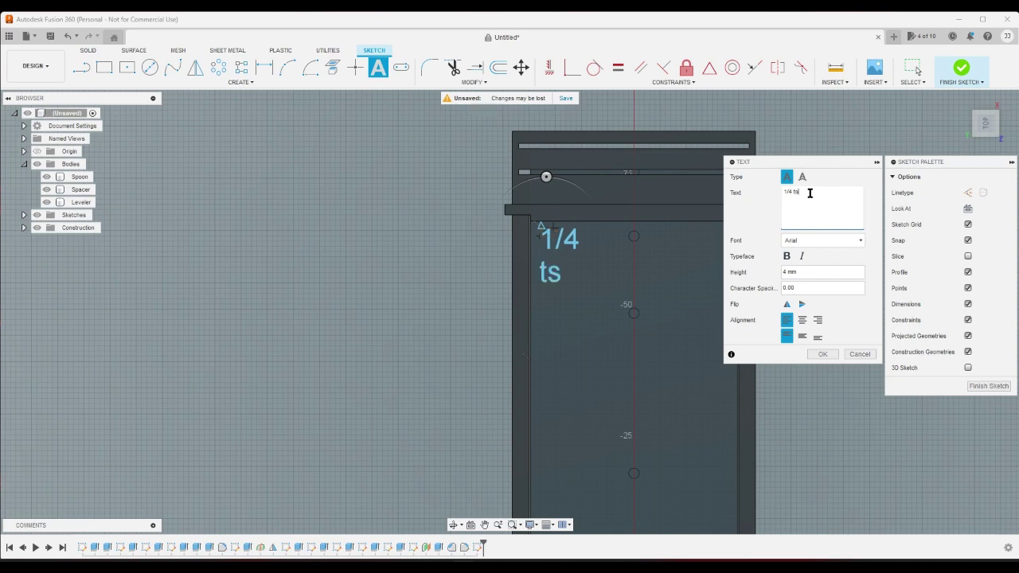
text(p)
click(822, 354)
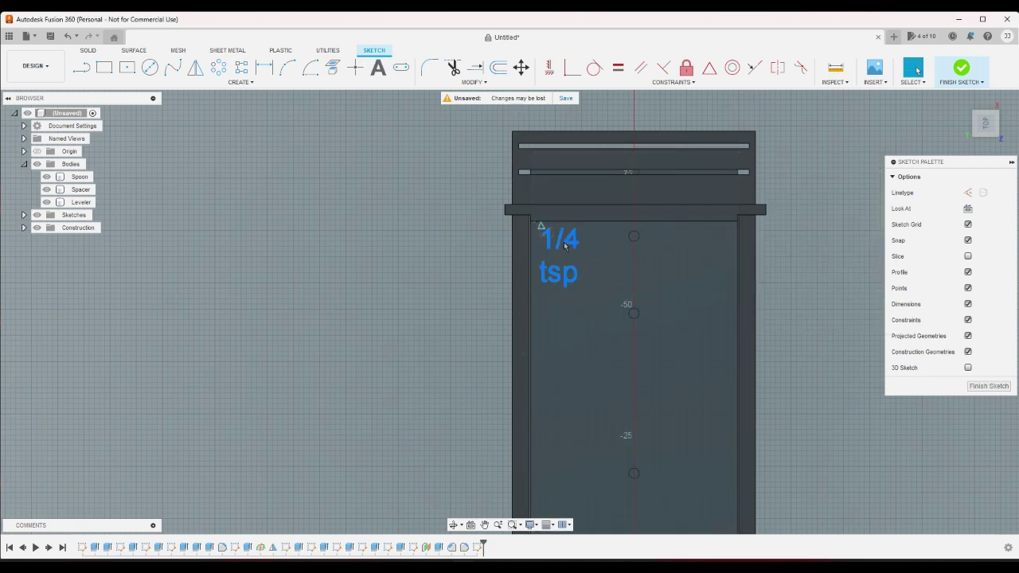
drag(565, 246, 642, 273)
mouse_move(581, 320)
mouse_down()
mouse_move(704, 349)
mouse_move(566, 373)
mouse_move(718, 417)
mouse_move(604, 453)
mouse_move(708, 473)
mouse_move(598, 453)
mouse_up()
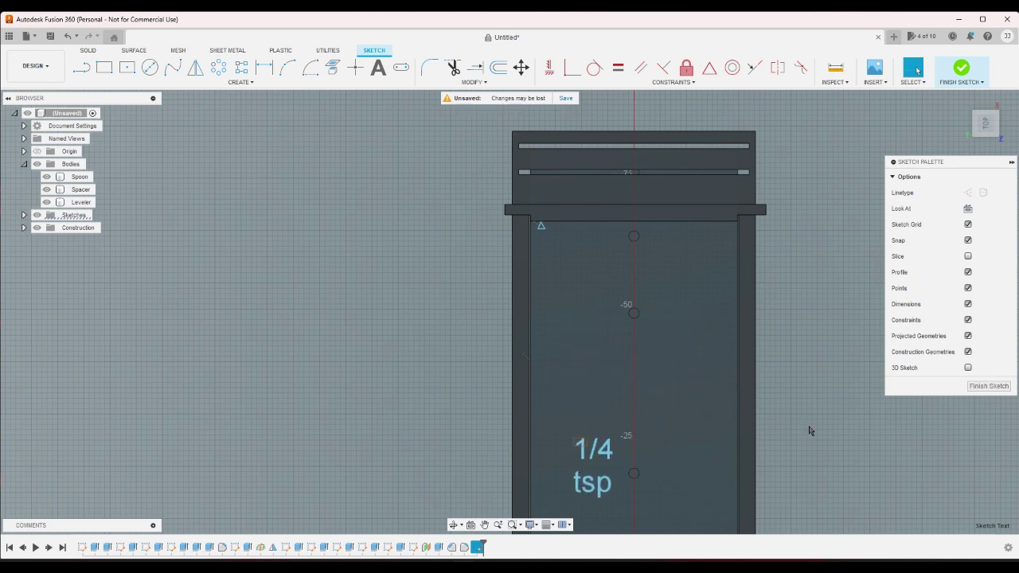
Step: Undo the text label, the triangular marker and the new sketch on the Spacer's face
key(ctrl+z)
key(ctrl+z)
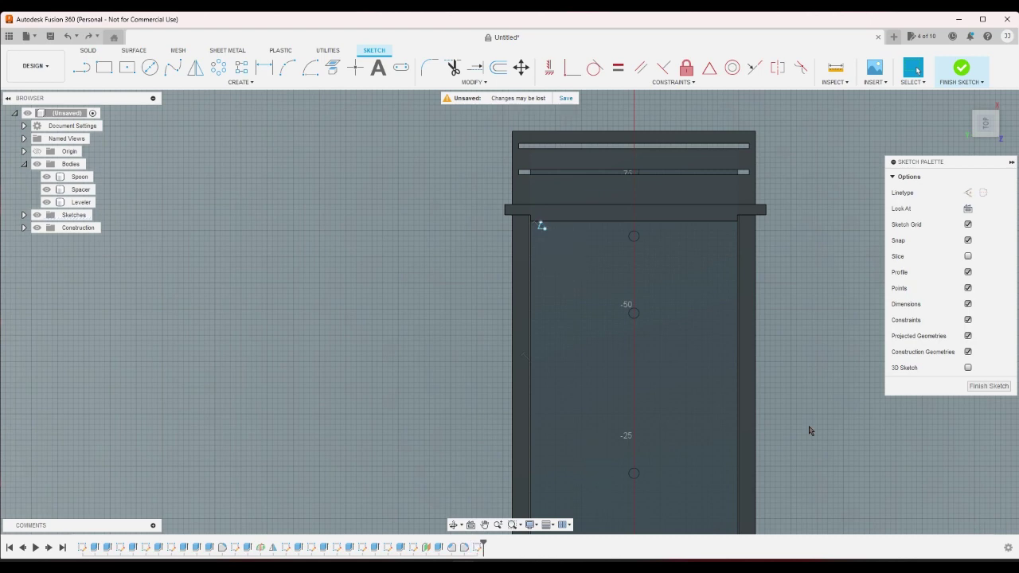
key(ctrl+z)
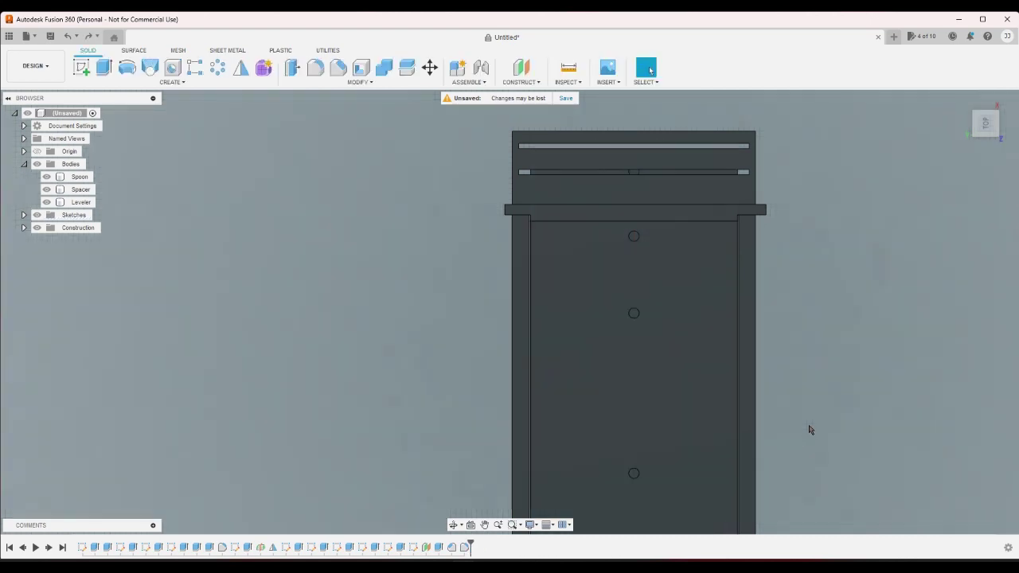